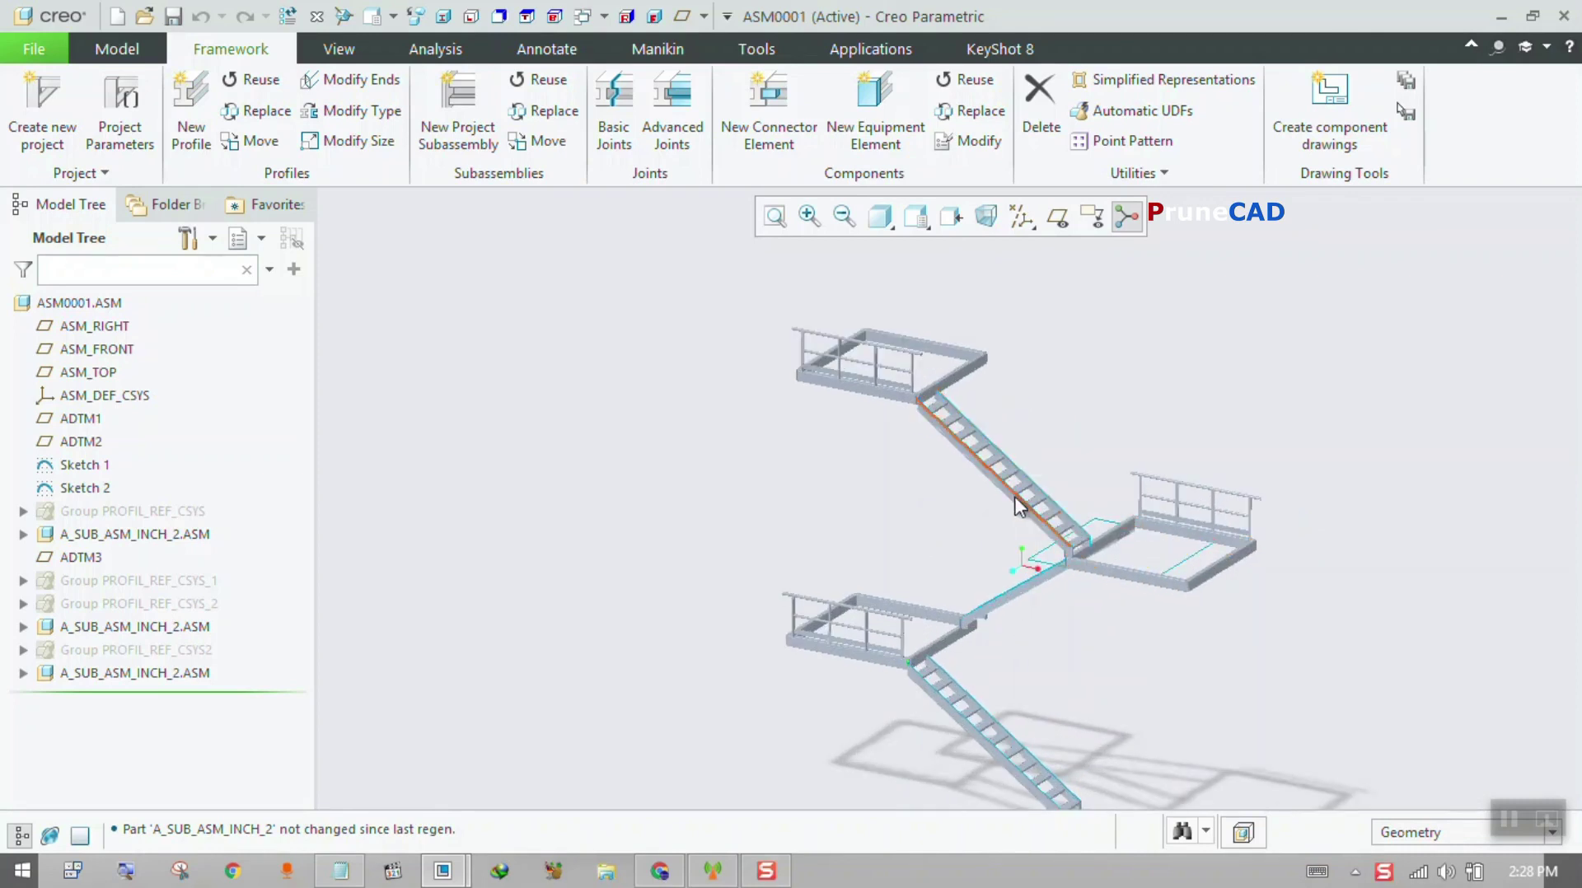
- Examine the upper stair flight, its treads and the connected platforms in the staircase assembly
left_click(873, 180)
mouse_move(971, 458)
middle_mouse_down()
mouse_move(989, 461)
mouse_move(971, 467)
middle_mouse_up()
scroll(954, 468, "down", 6)
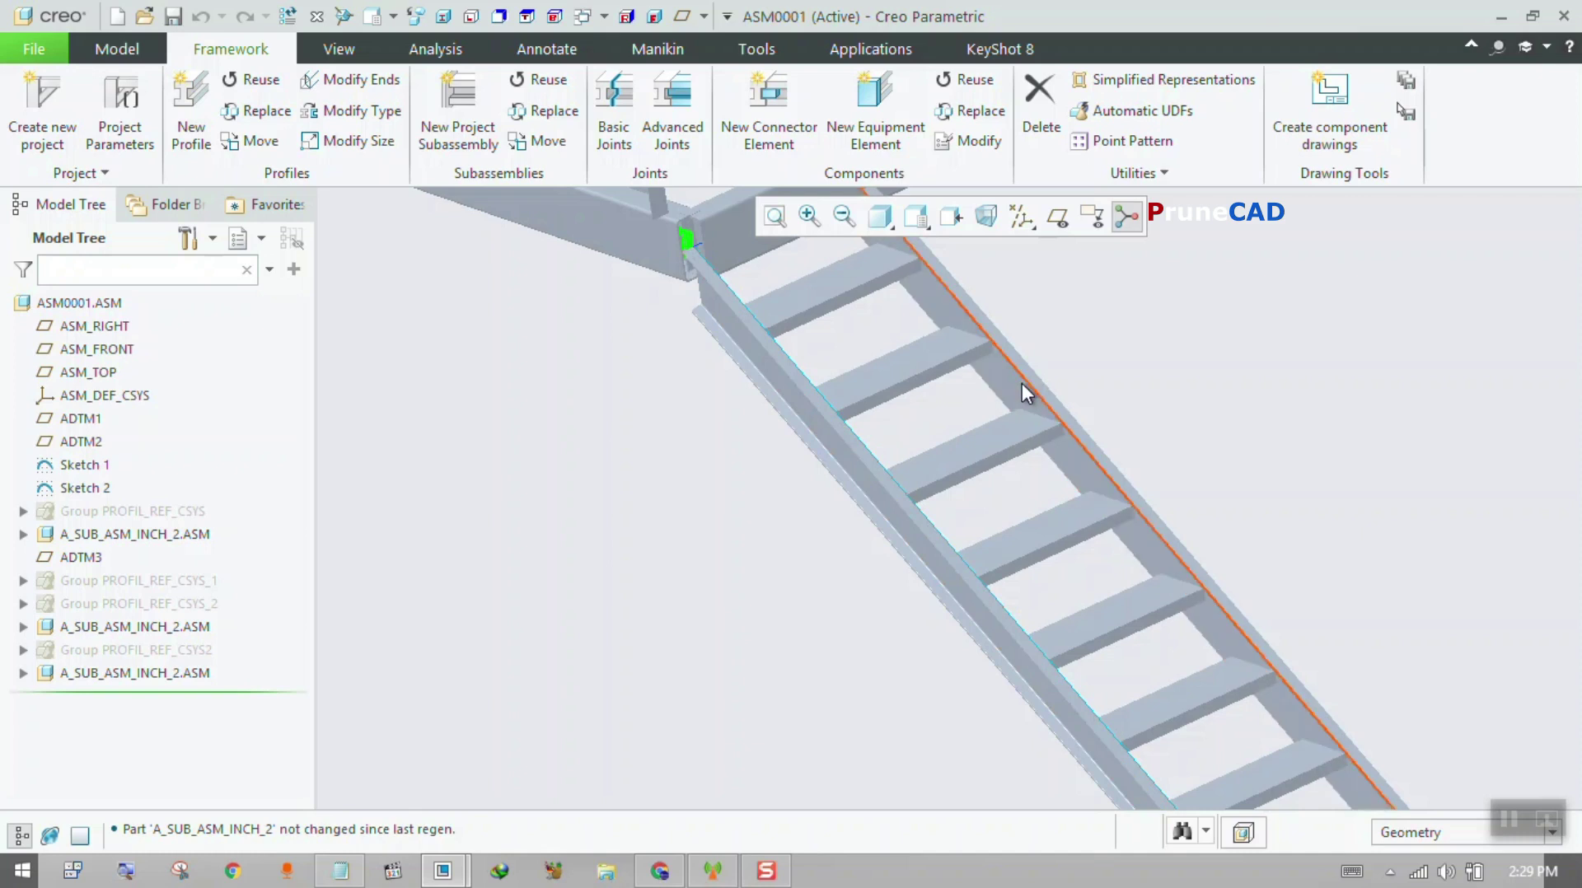
scroll(960, 453, "down", 1)
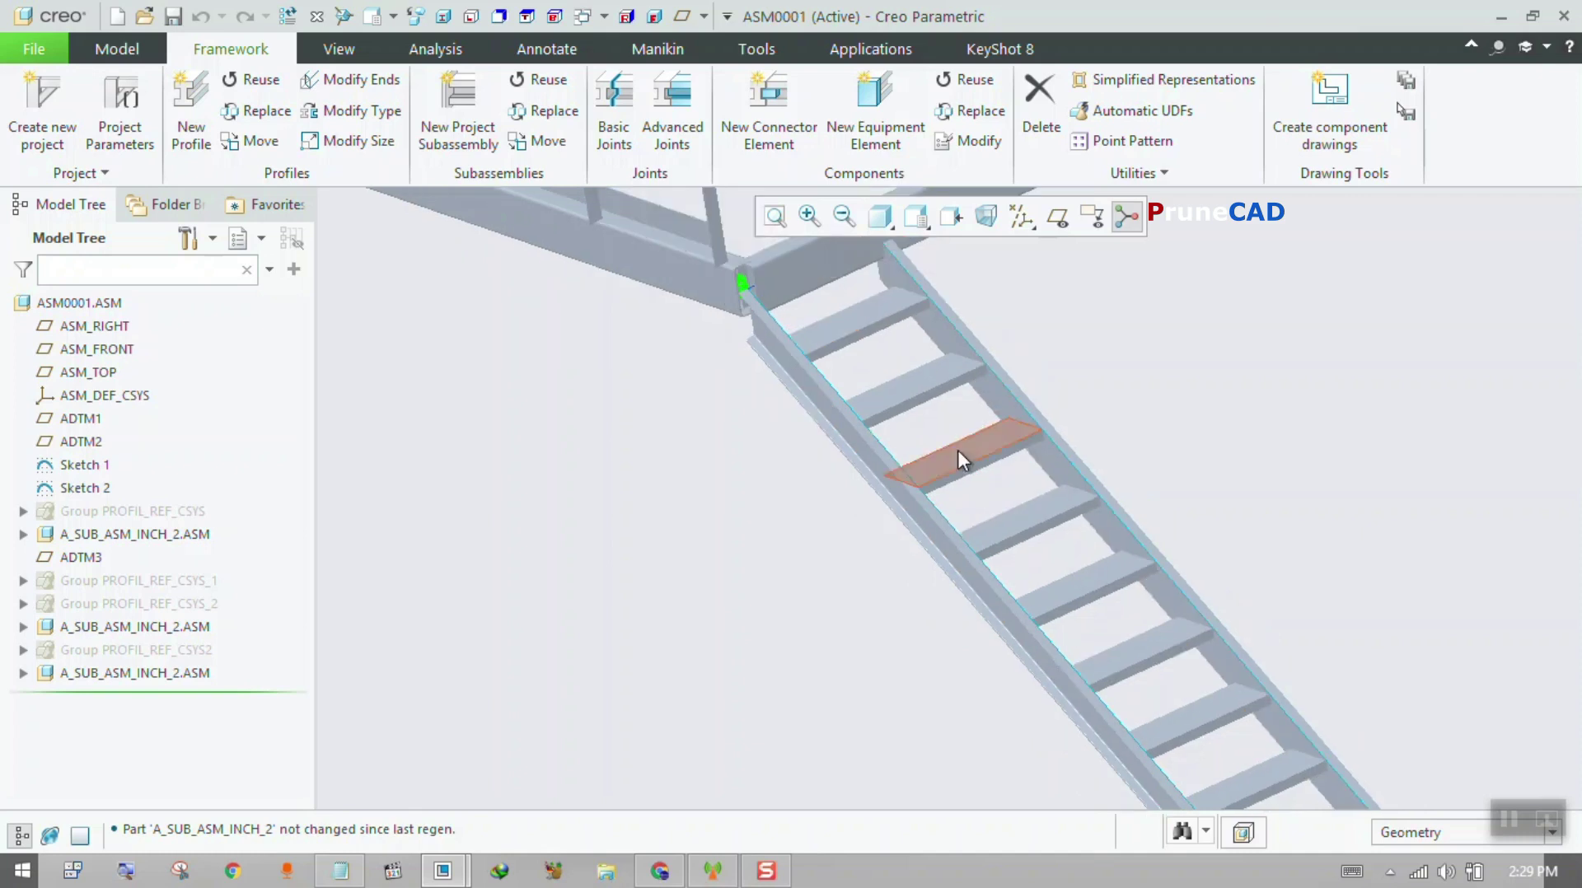
scroll(1030, 446, "down", 3)
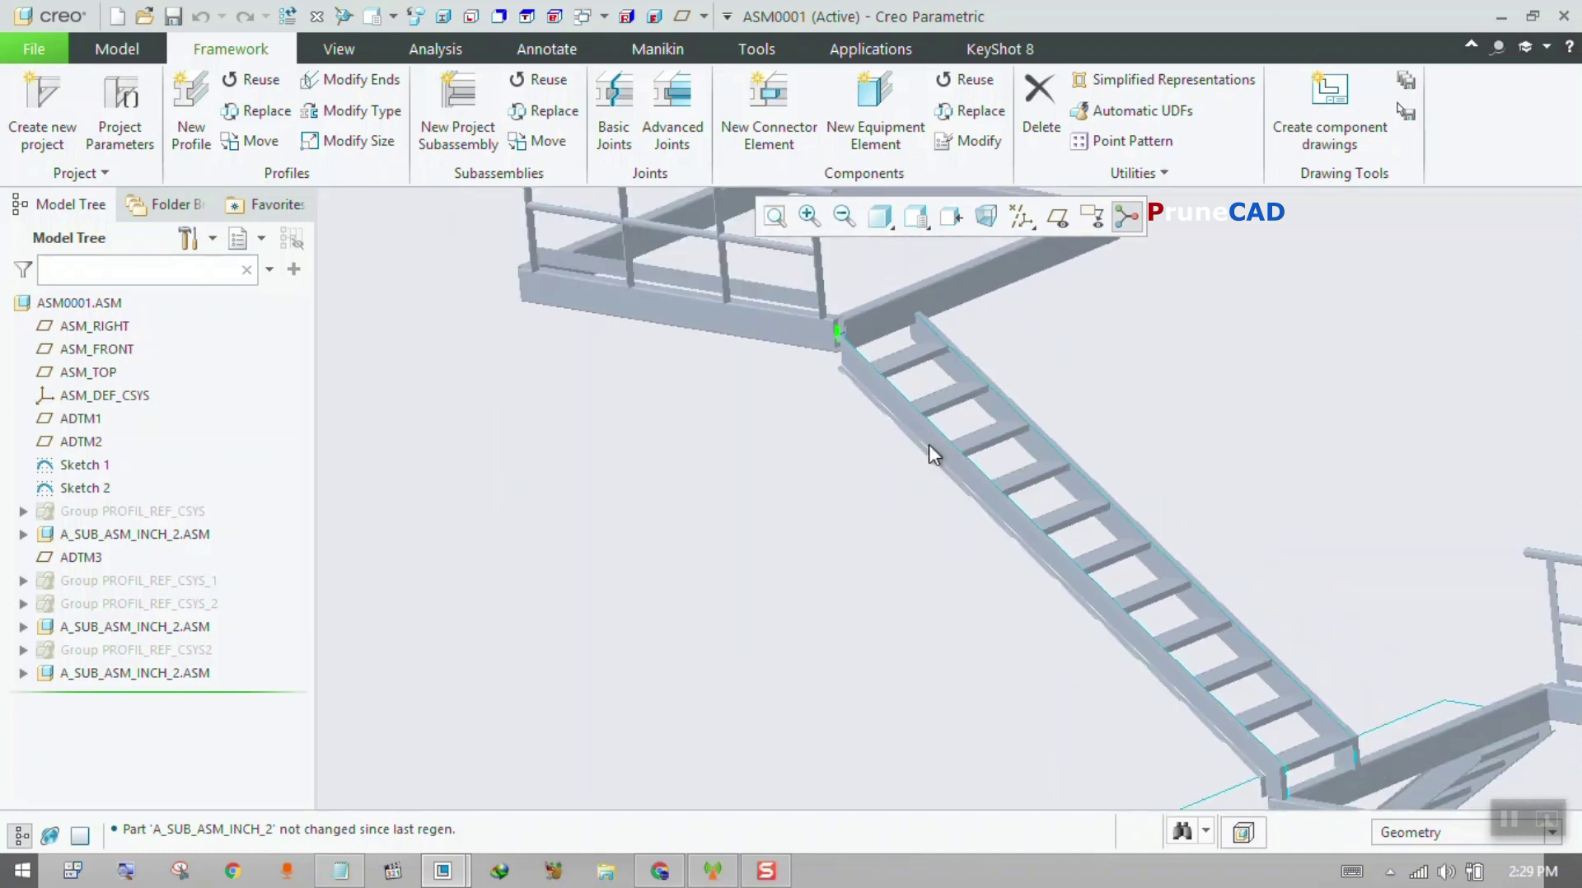
scroll(918, 457, "down", 2)
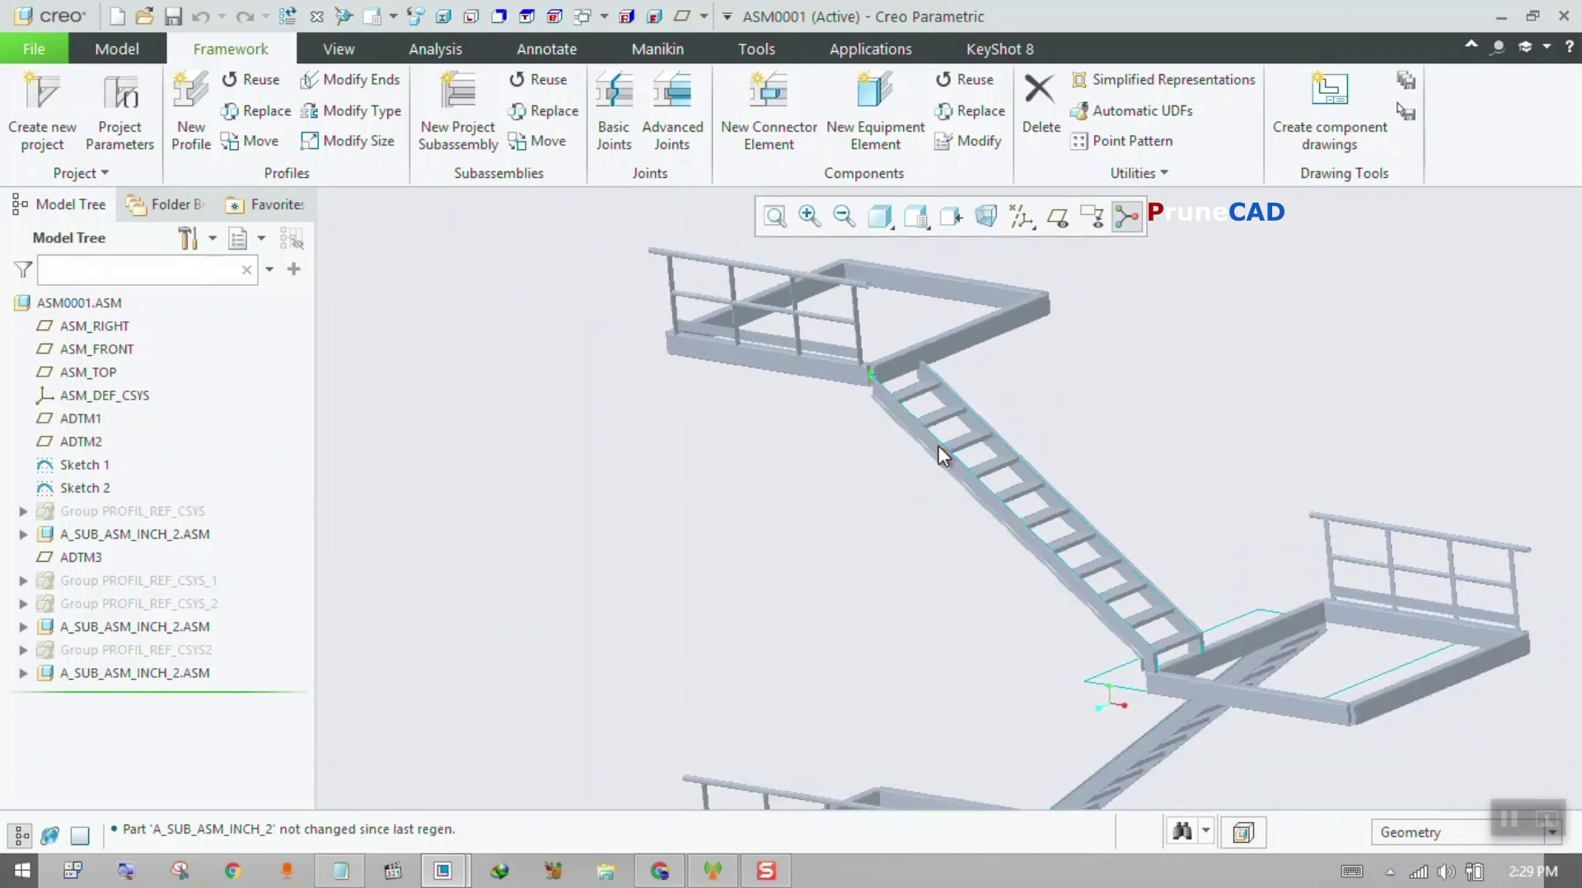
middle_click_drag(937, 445, 987, 404)
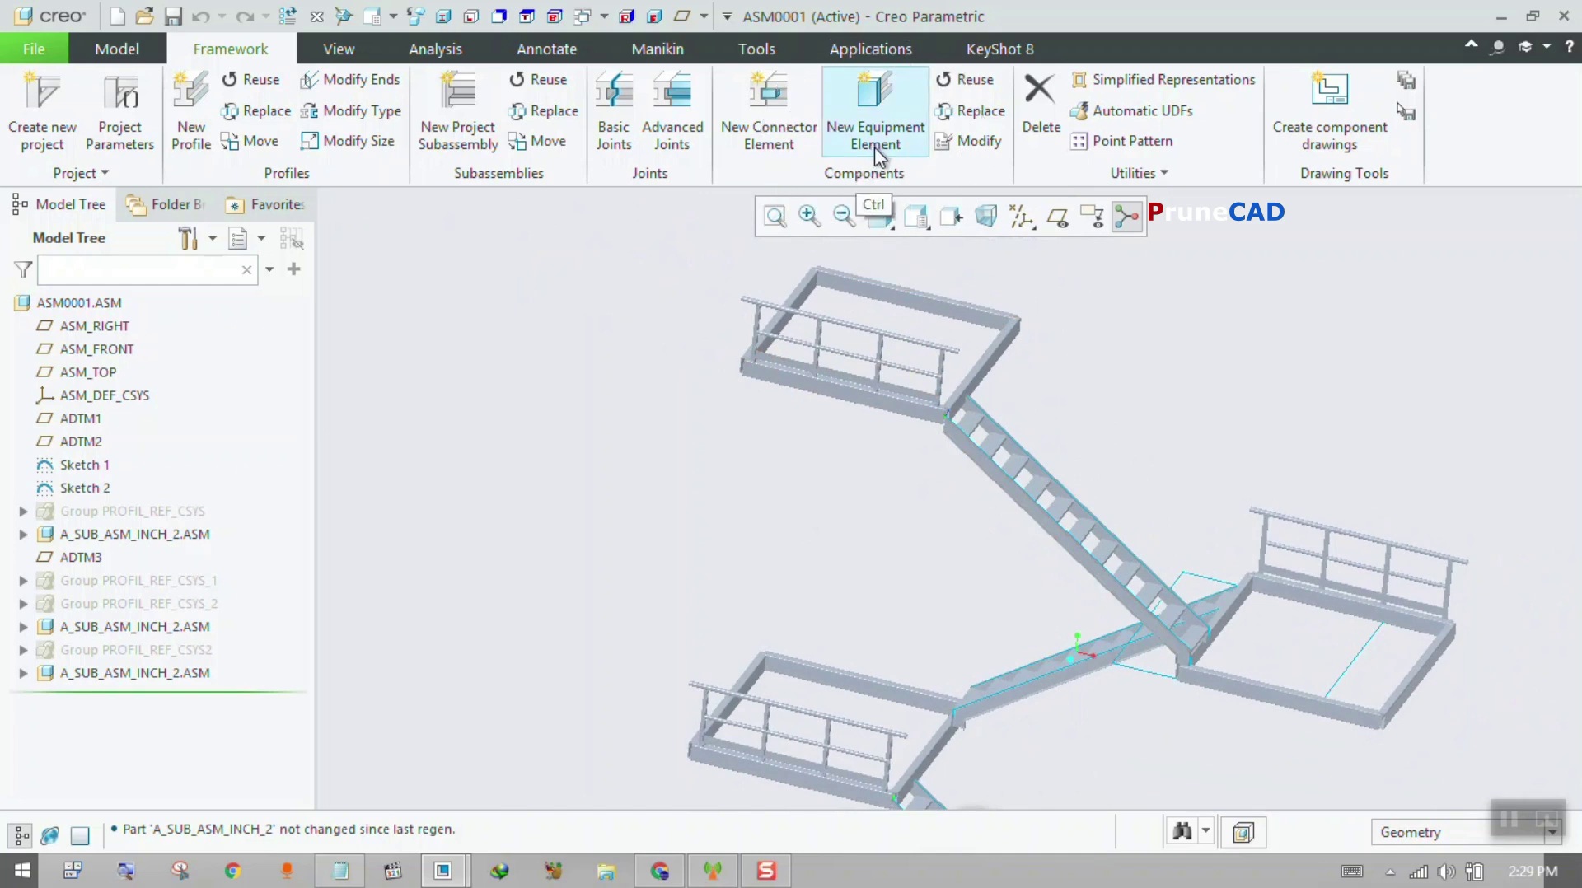
- Create a new design assembly named asm0002 using the default template
left_click(32, 41)
left_click(80, 89)
left_click(663, 367)
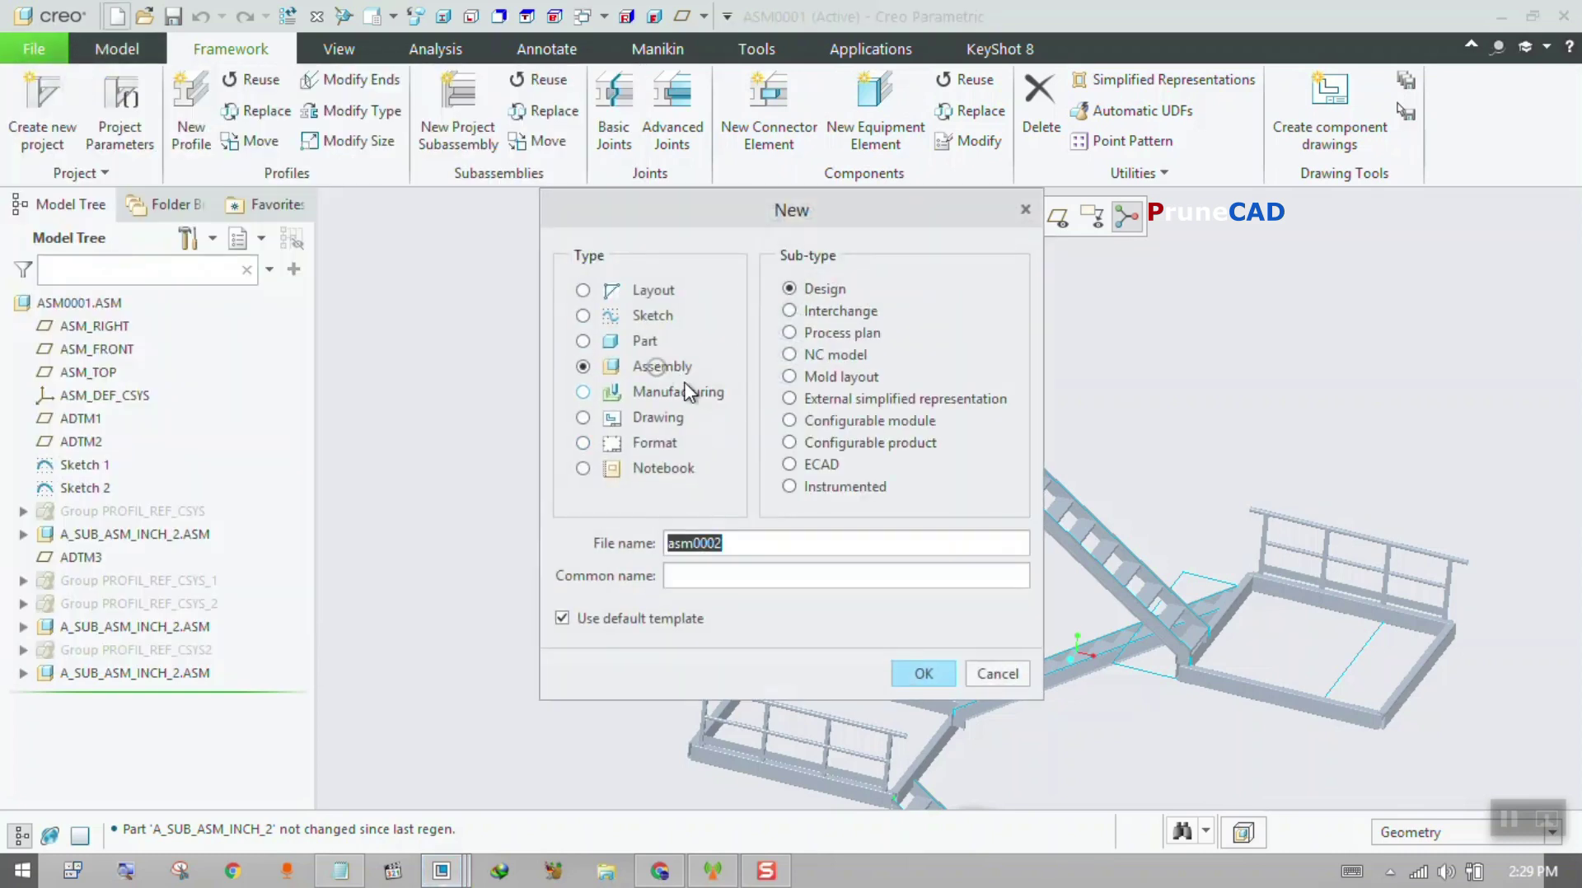
left_click(907, 667)
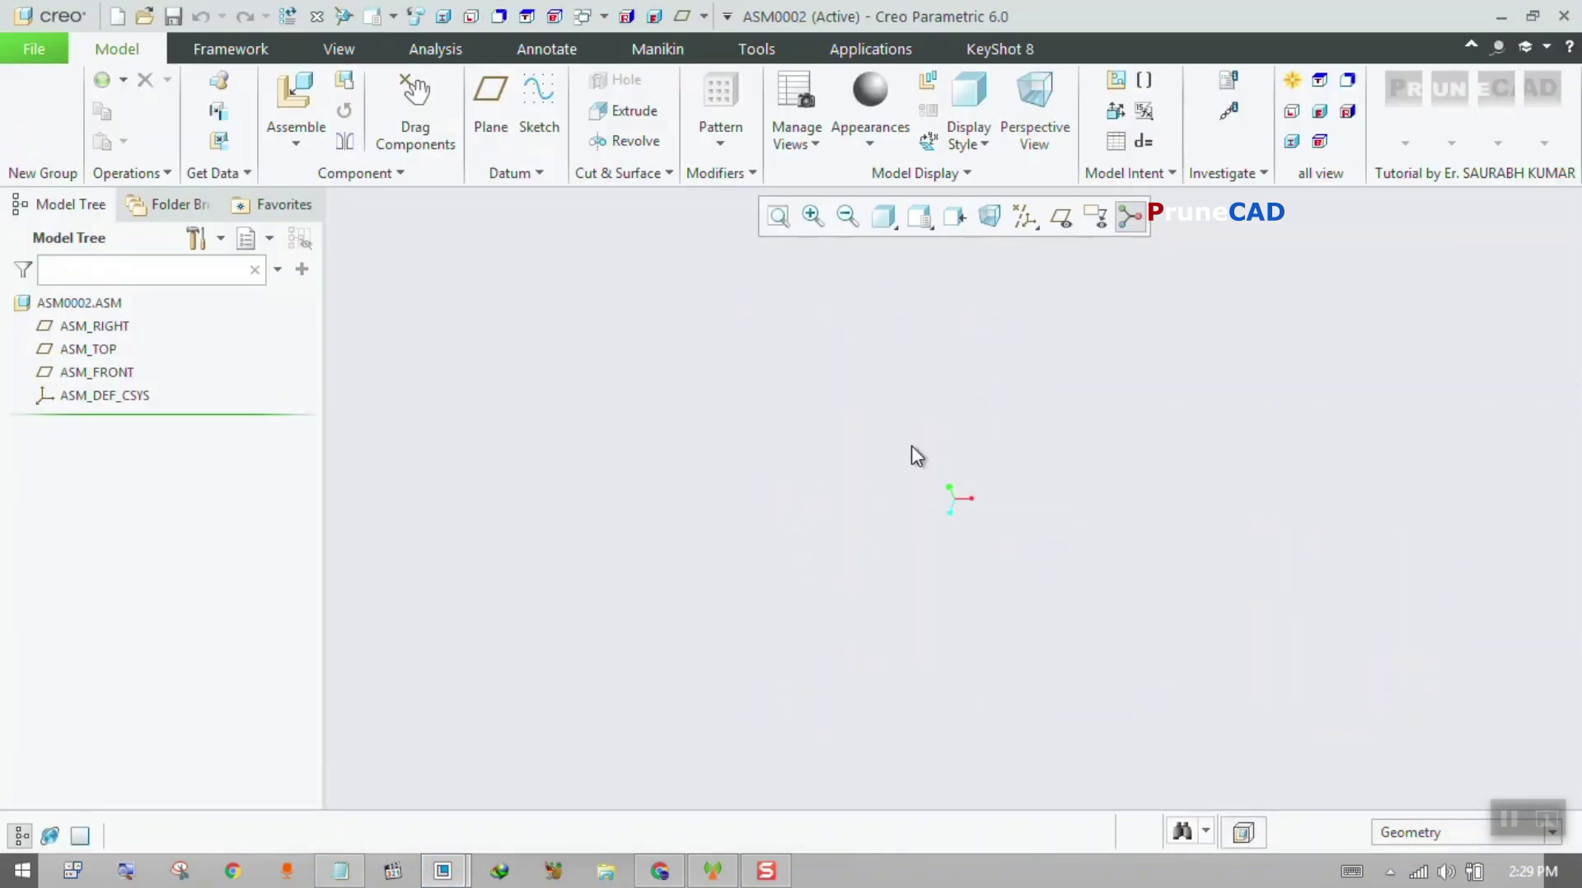
- Switch back to the ASM0001 staircase assembly, display the datum planes and inspect the planes at the platform levels
mouse_move(471, 861)
left_click(381, 786)
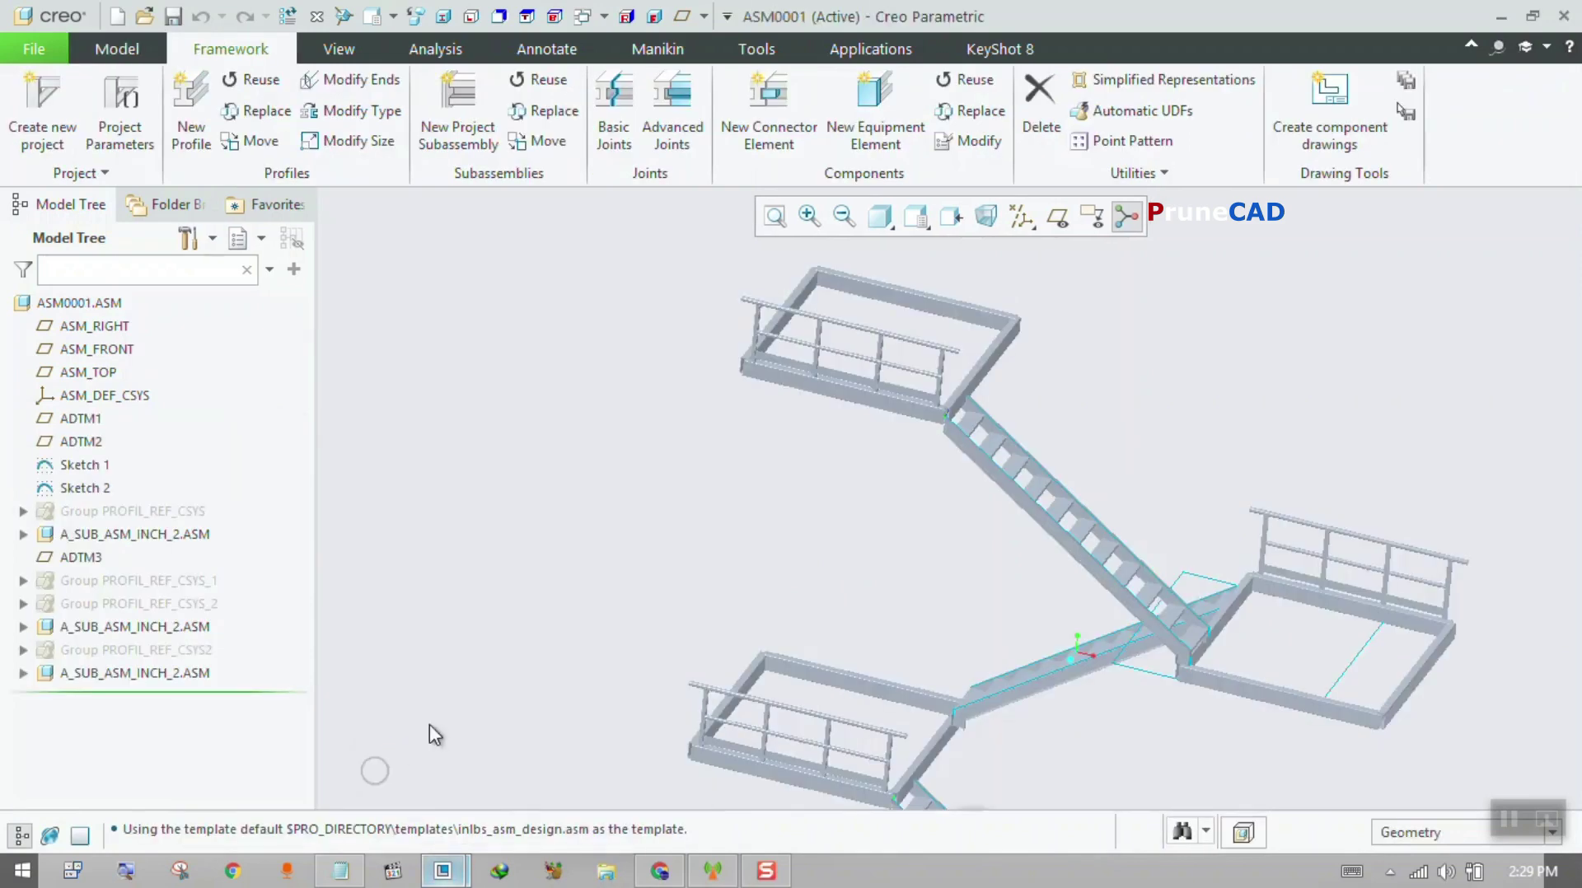
scroll(773, 468, "up", 4)
scroll(844, 669, "down", 2)
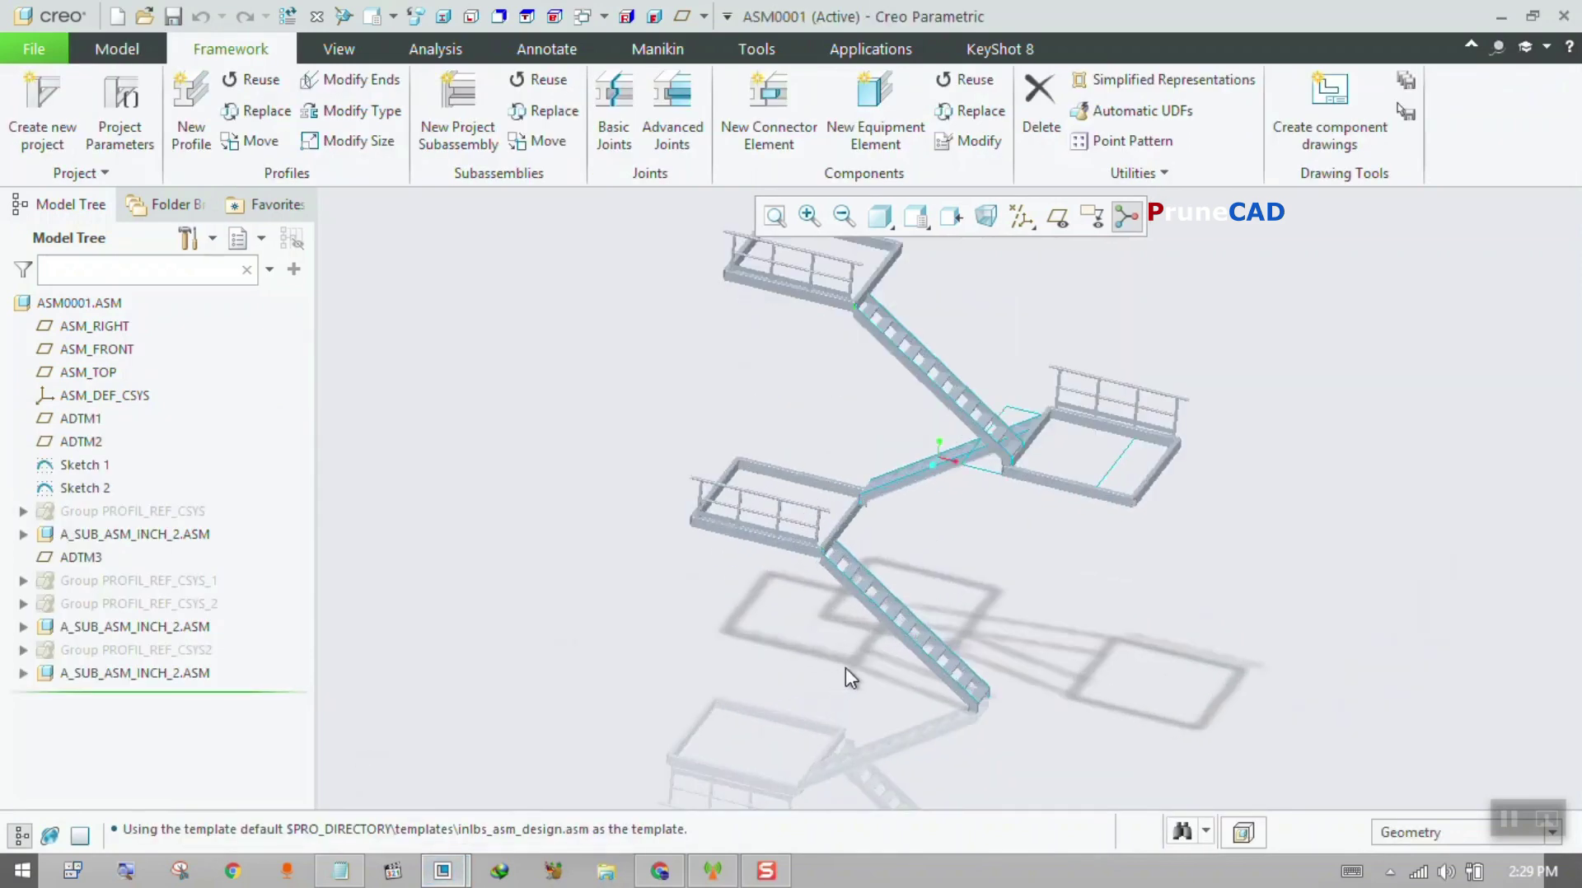
middle_click_drag(847, 669, 852, 613)
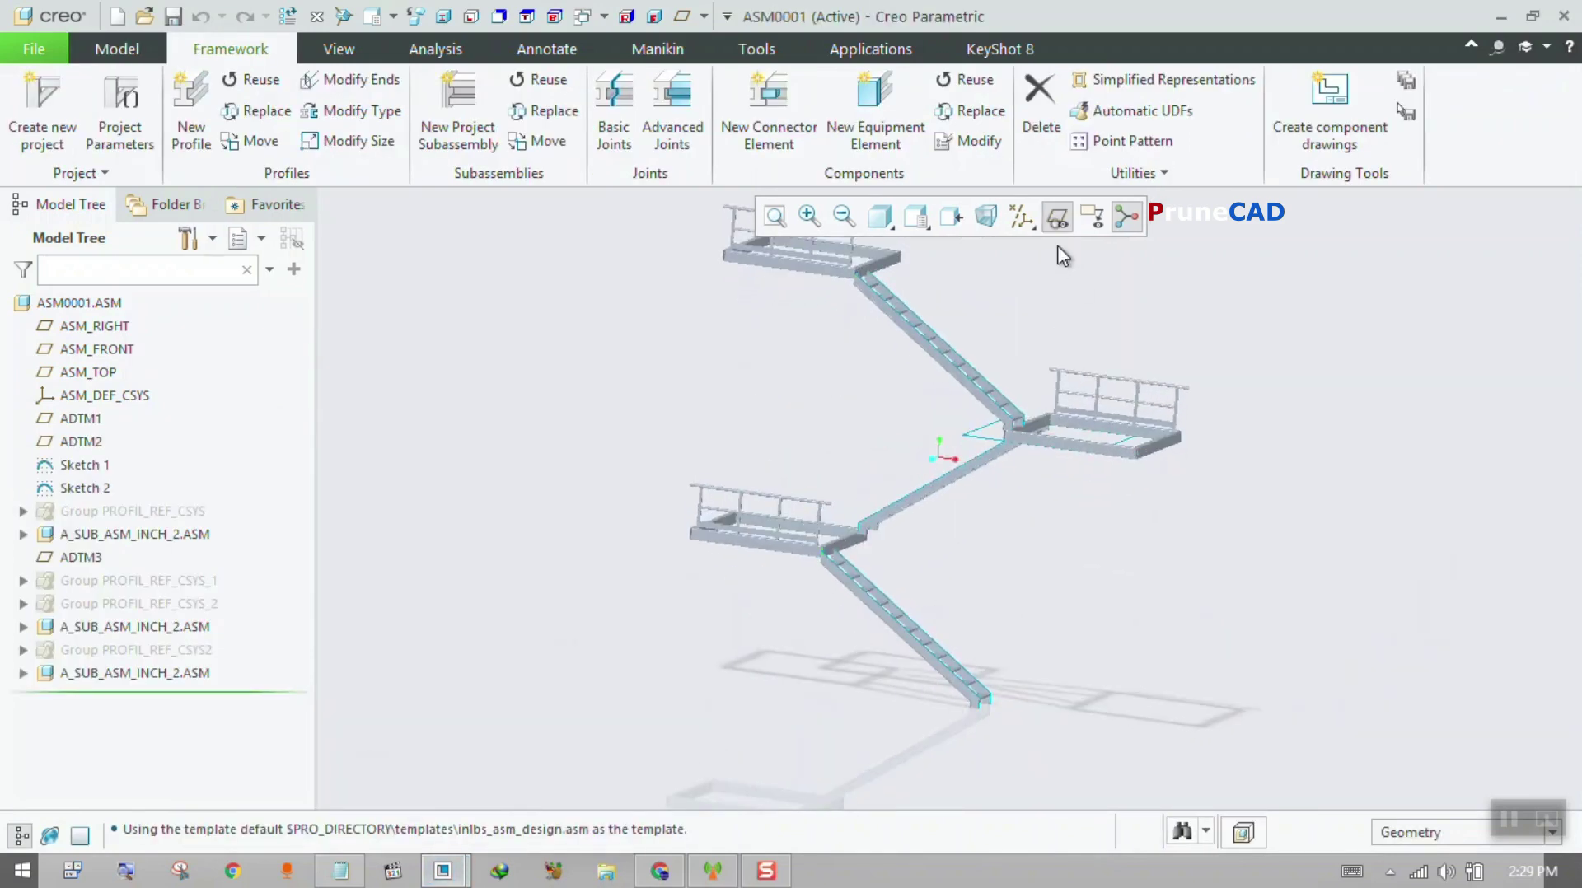
left_click(1058, 216)
middle_click_drag(1014, 428, 1002, 621)
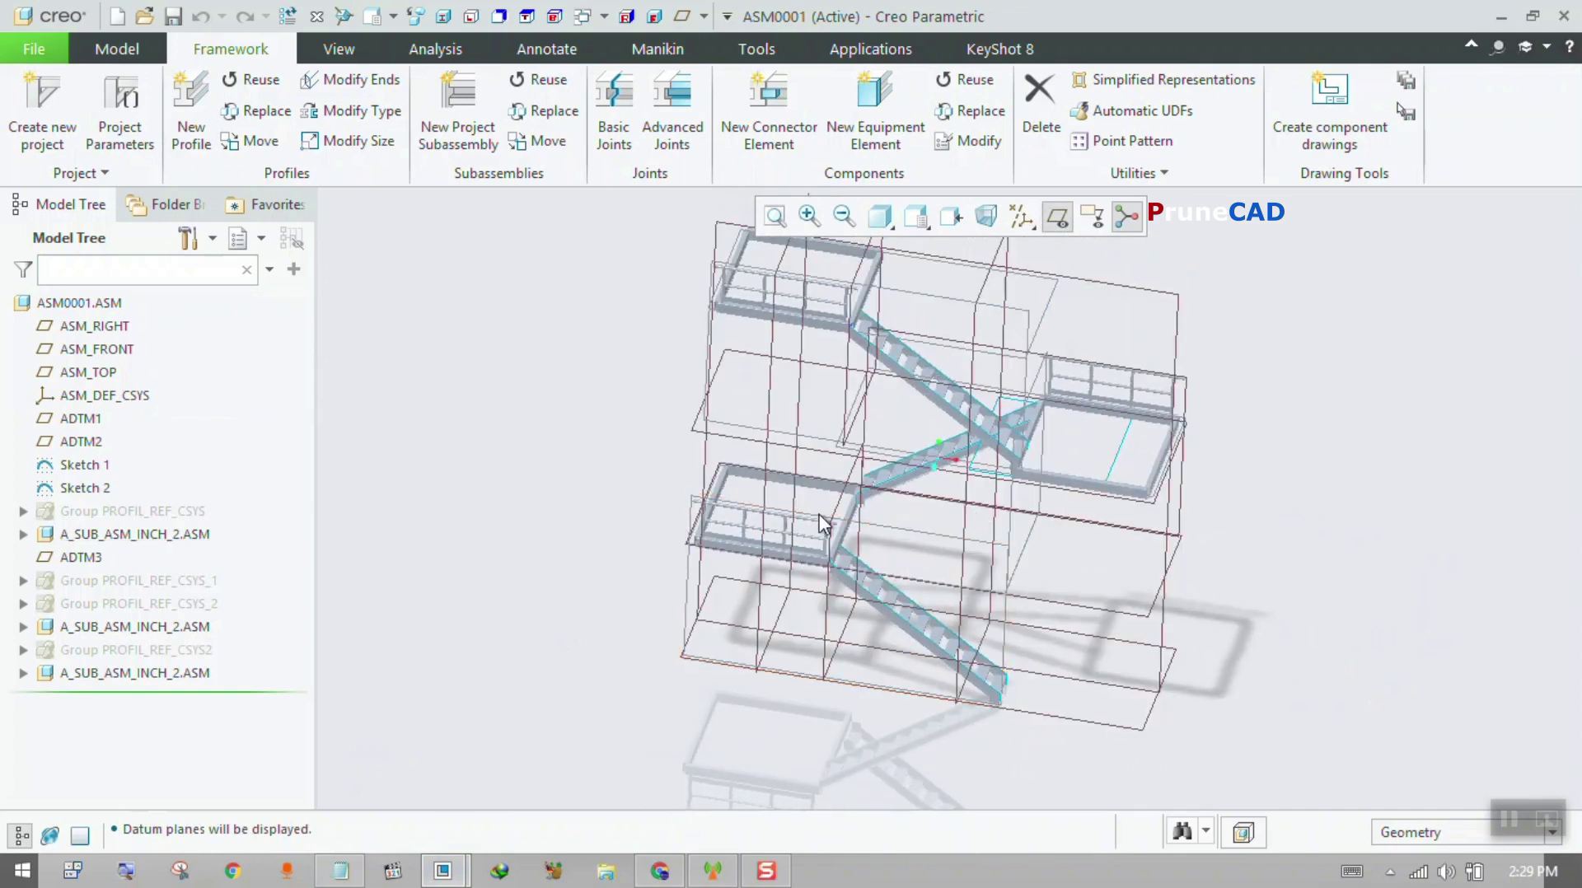
middle_click_drag(821, 548, 817, 516)
scroll(725, 553, "up", 2)
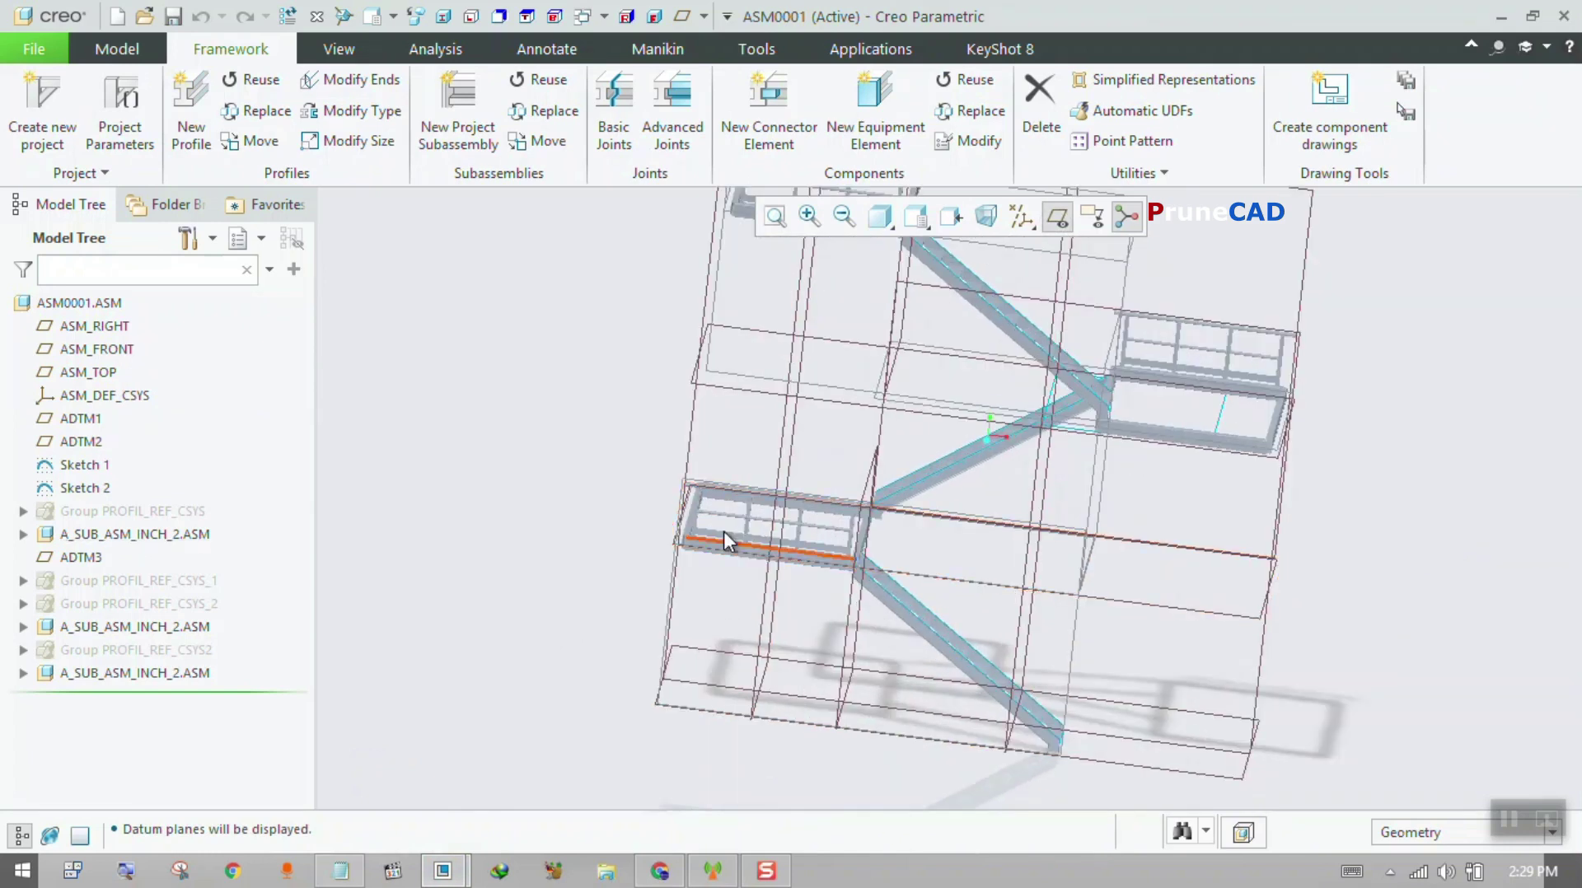
- Return to ASM0002 and create a datum plane offset 120 from ASM_TOP
left_click(1502, 17)
left_click(778, 530)
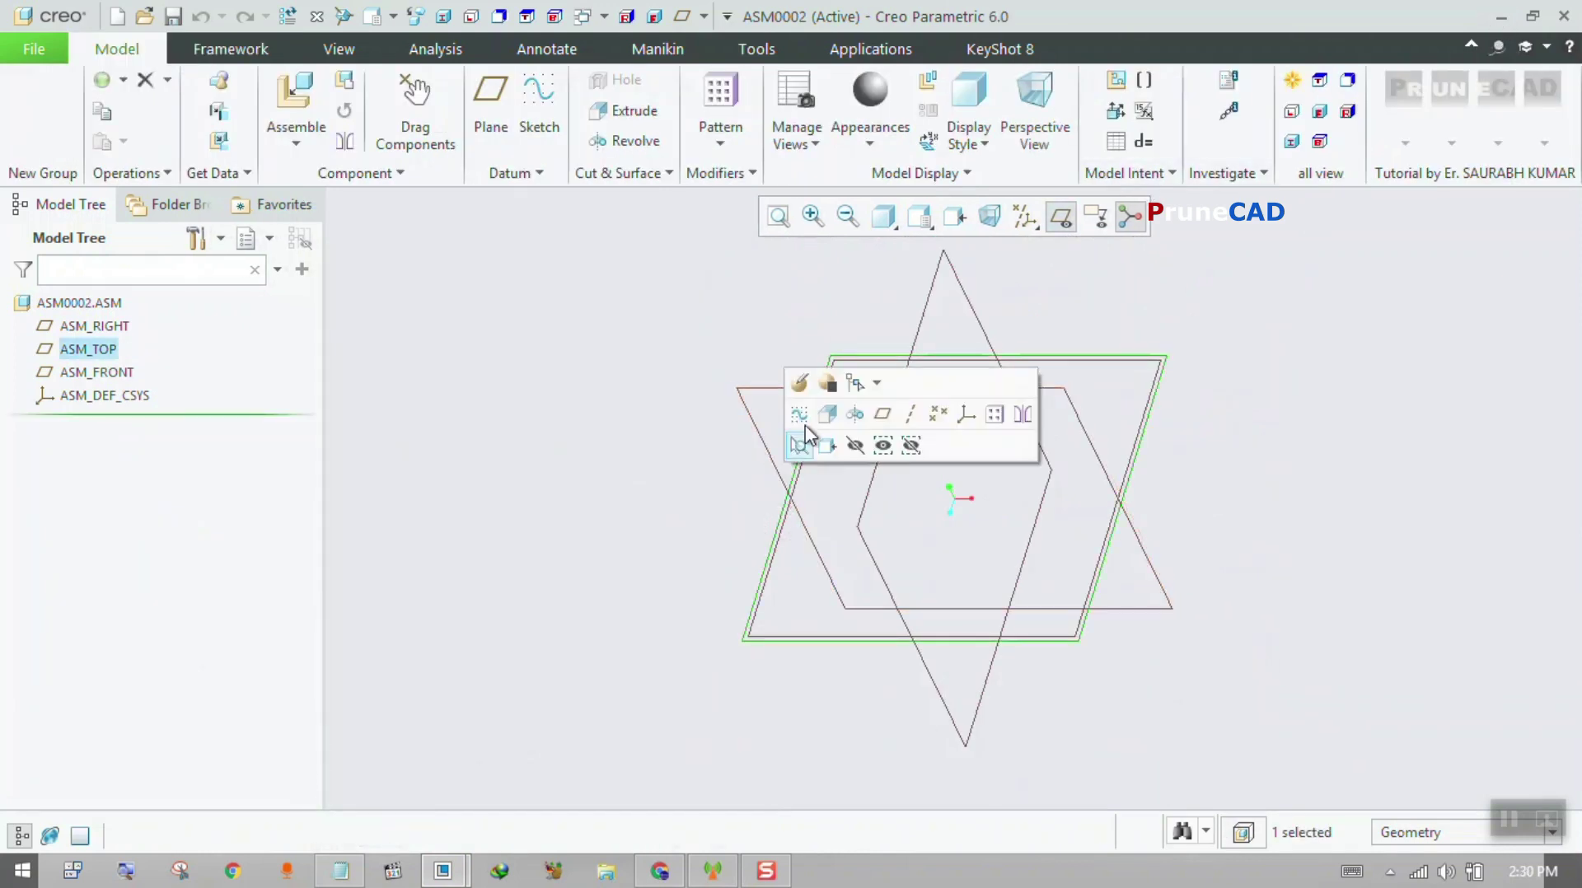
left_click(882, 414)
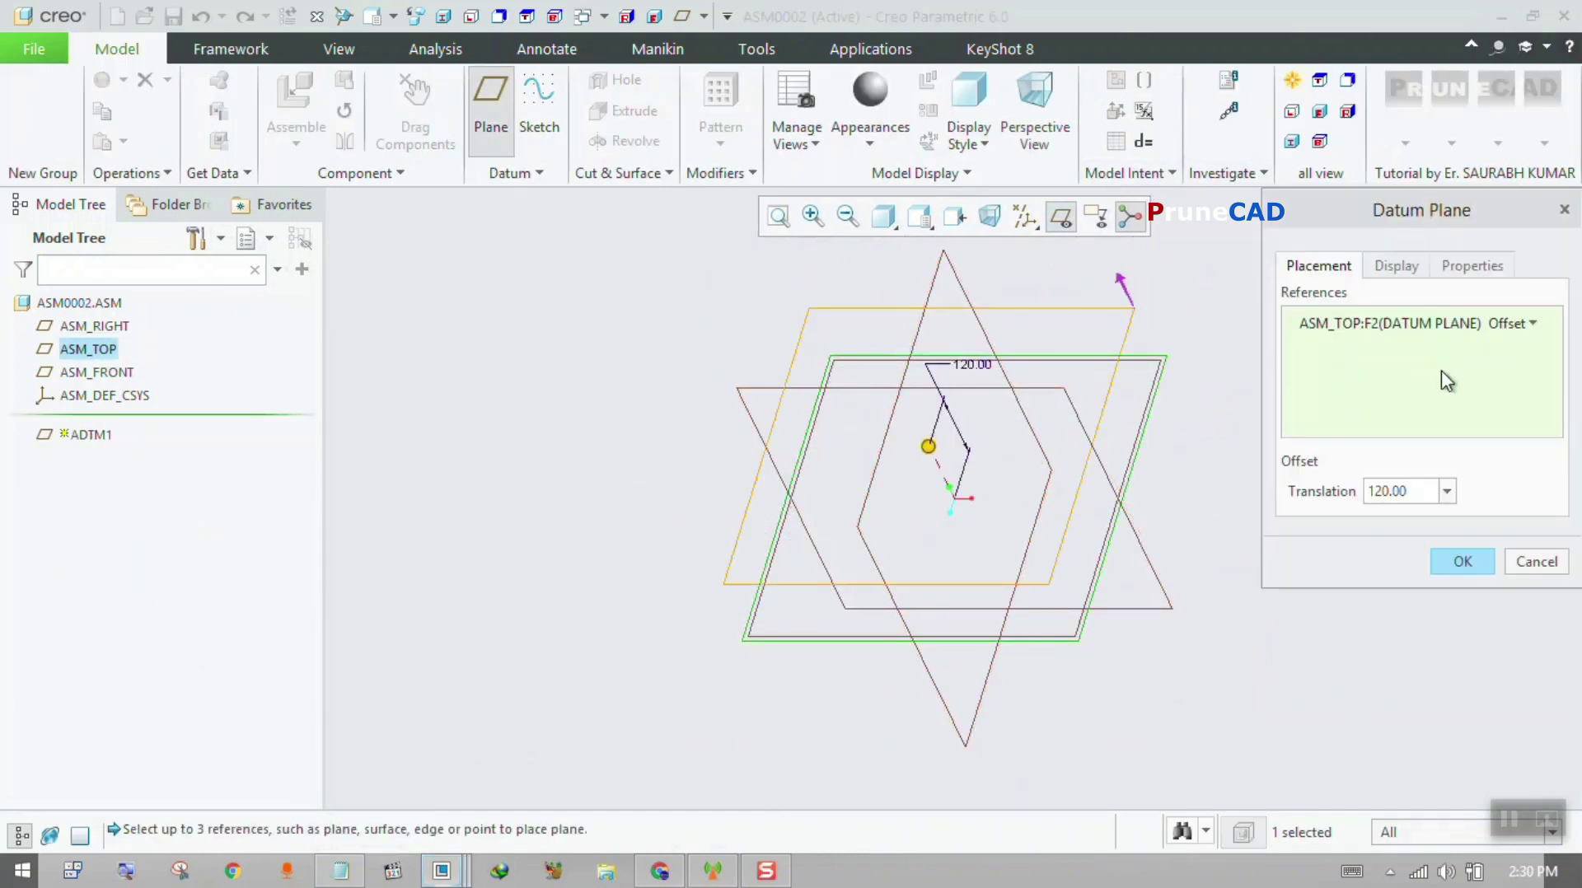
left_click(1441, 569)
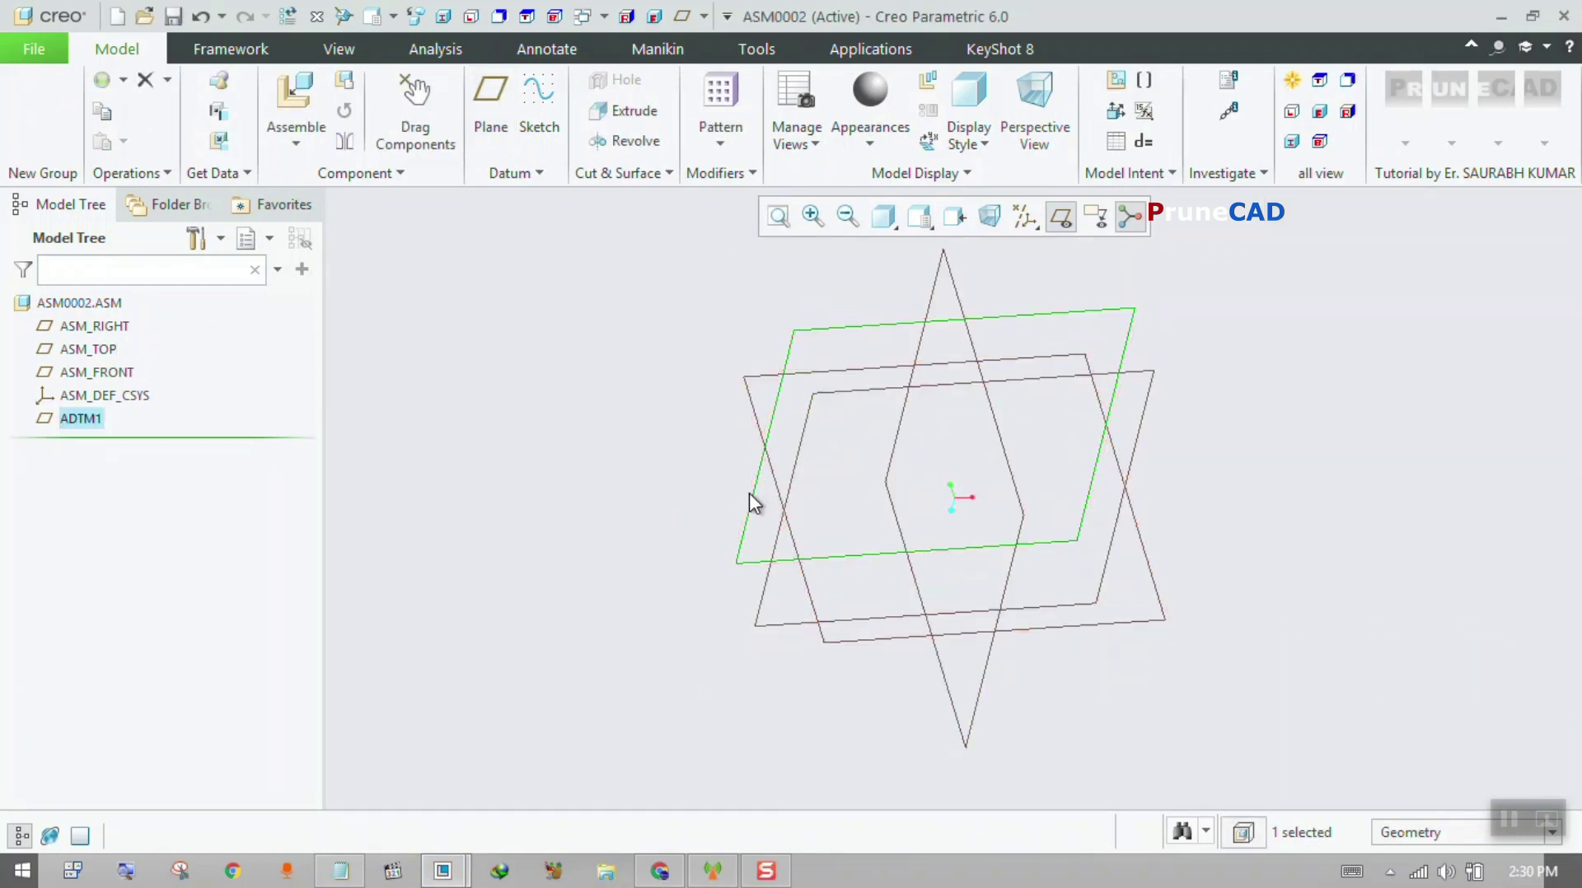
- On the new offset datum plane, sketch a center rectangle about 174 wide with equal sides, centred on the origin
left_click(760, 520)
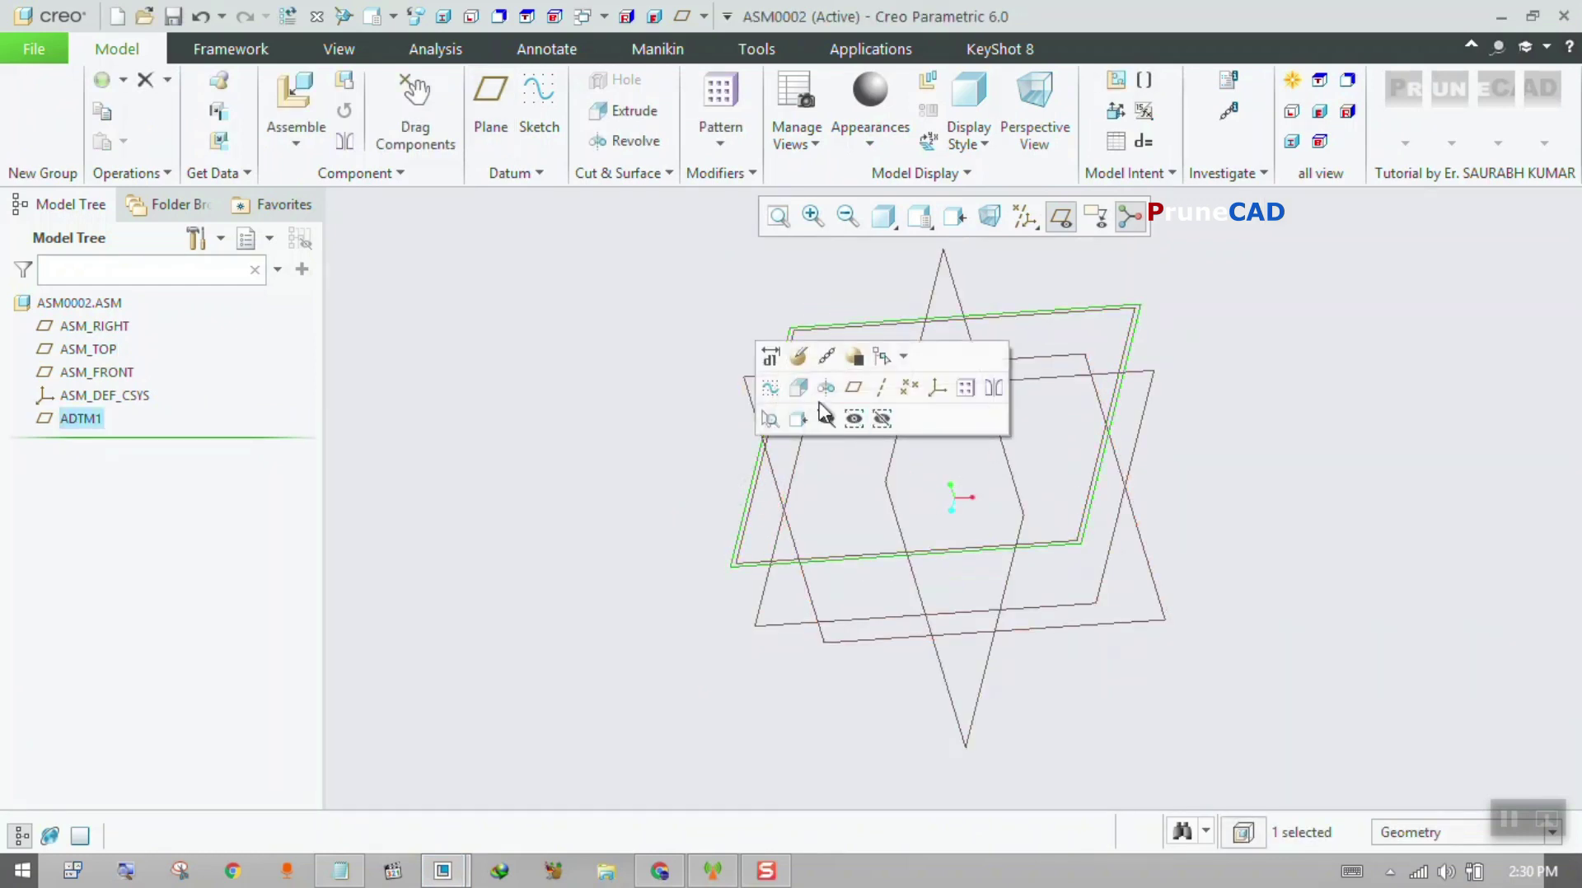
left_click(771, 387)
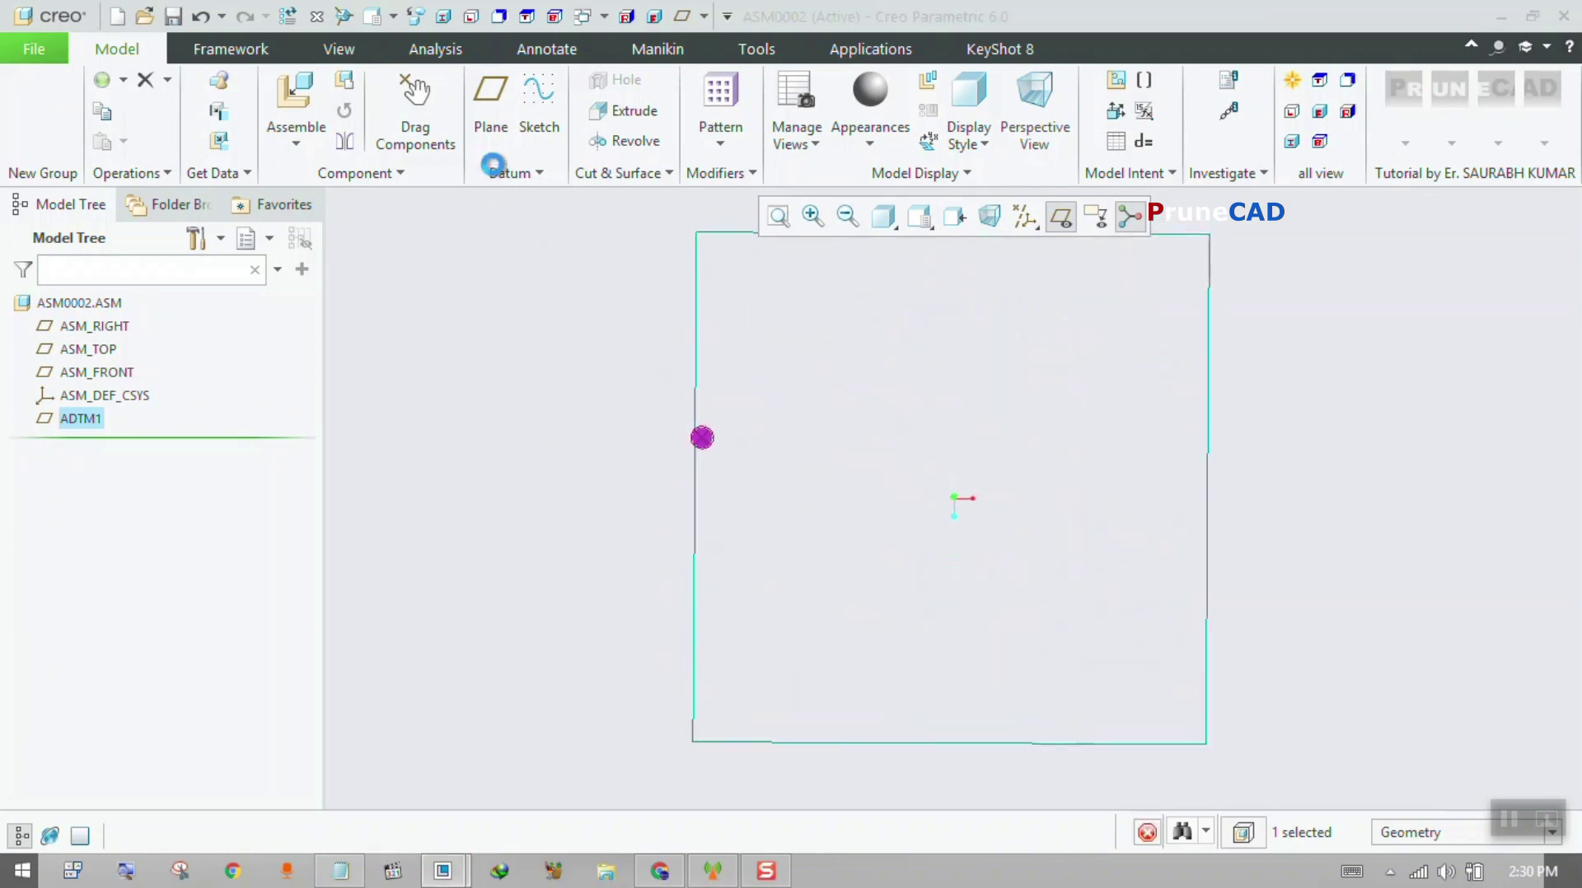
left_click(506, 112)
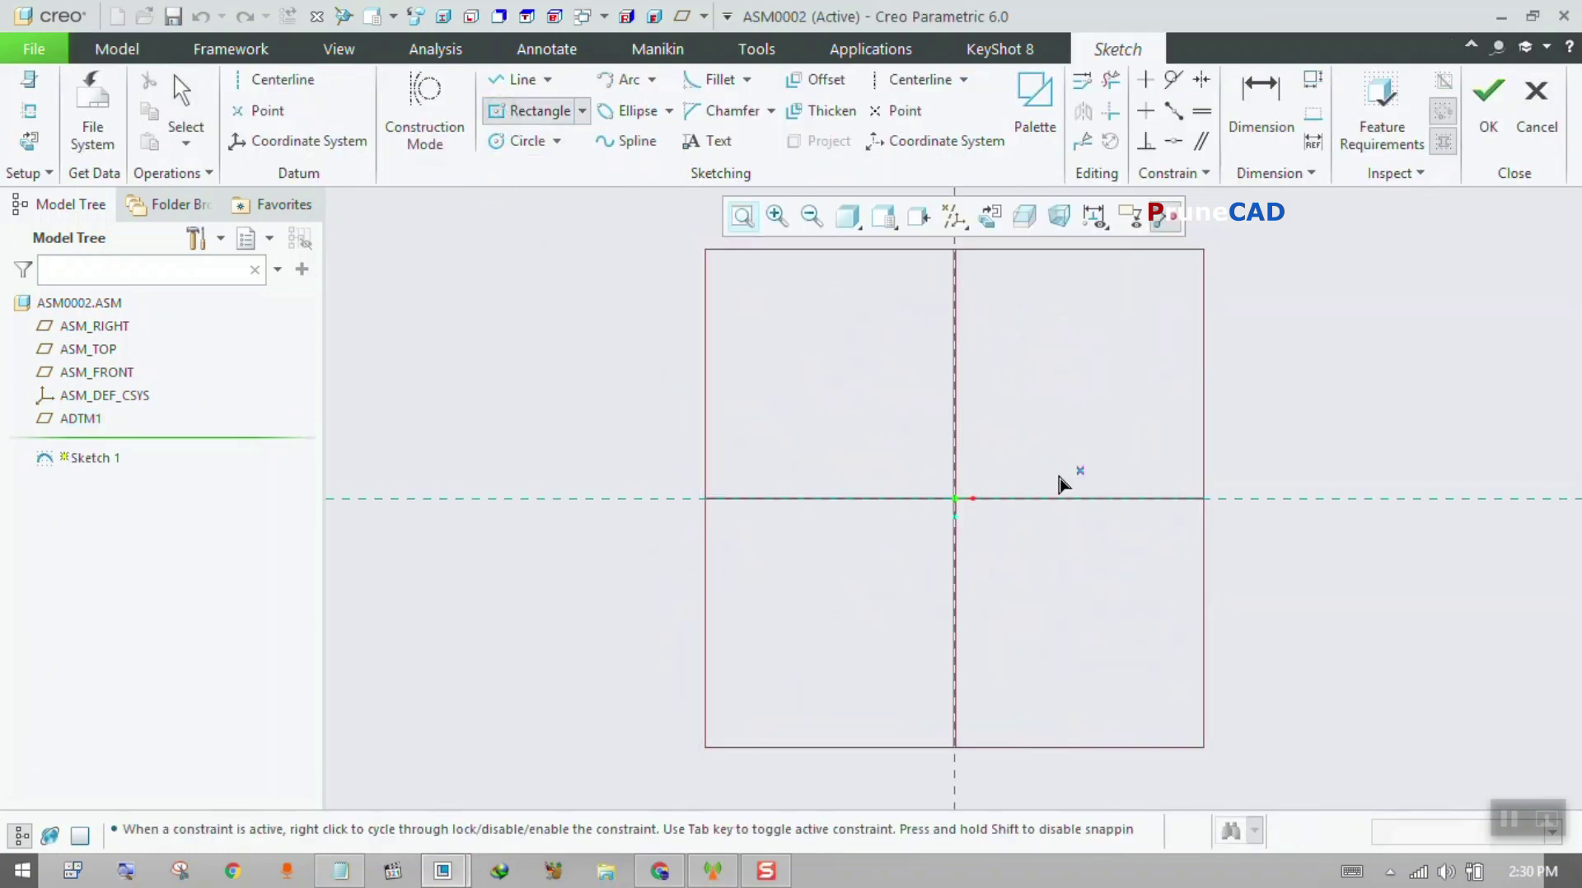
left_click(956, 499)
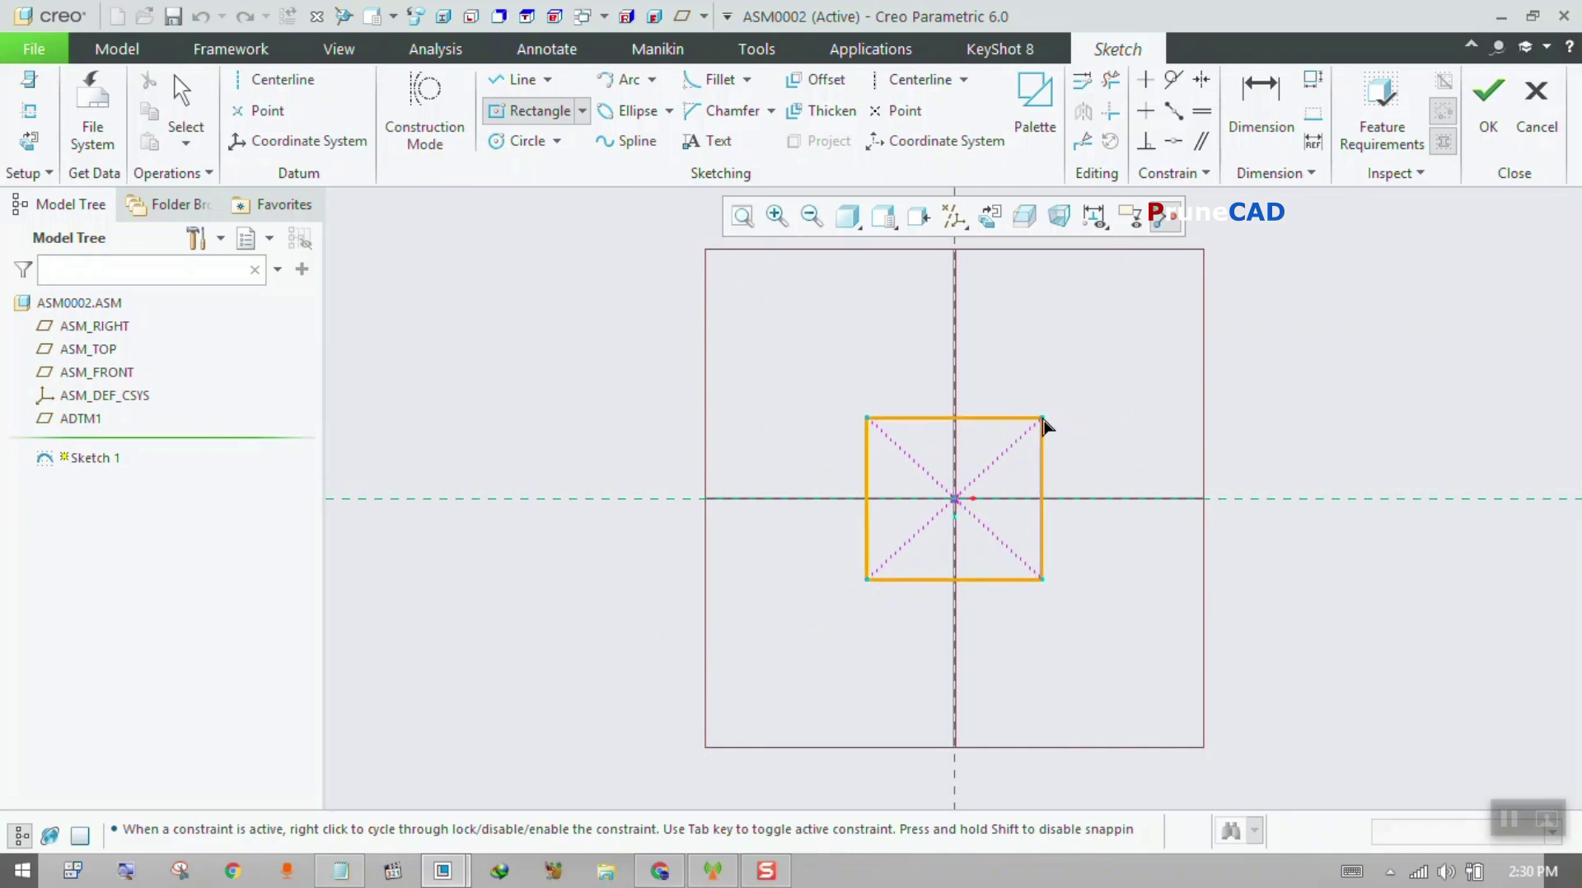
left_click(1041, 415)
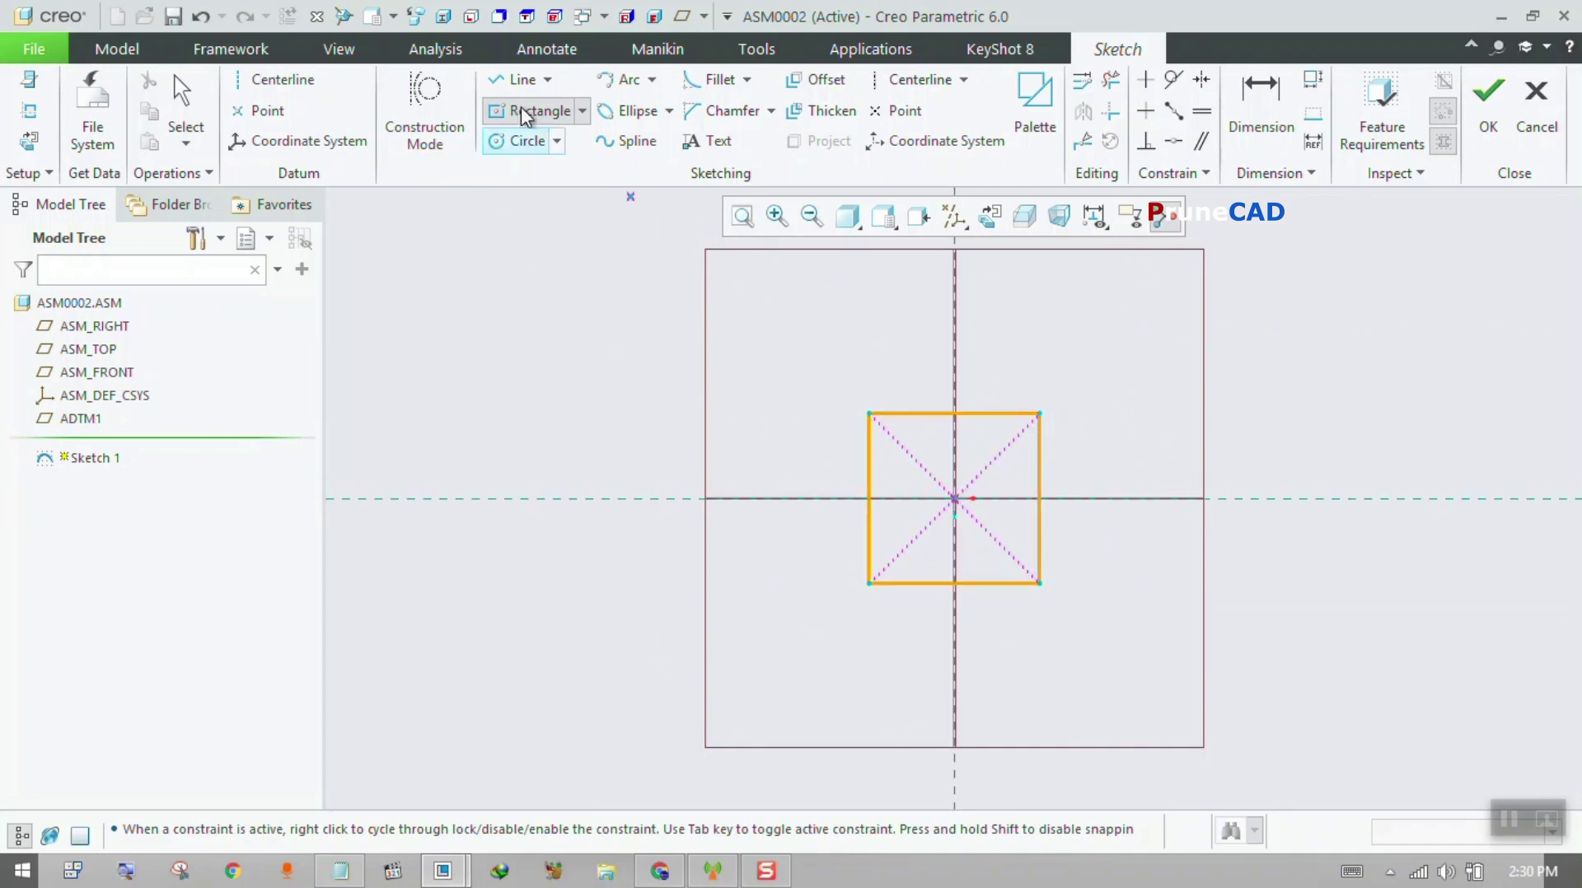
- Reduce the sketched square's side dimension and finish the sketch
left_click(186, 96)
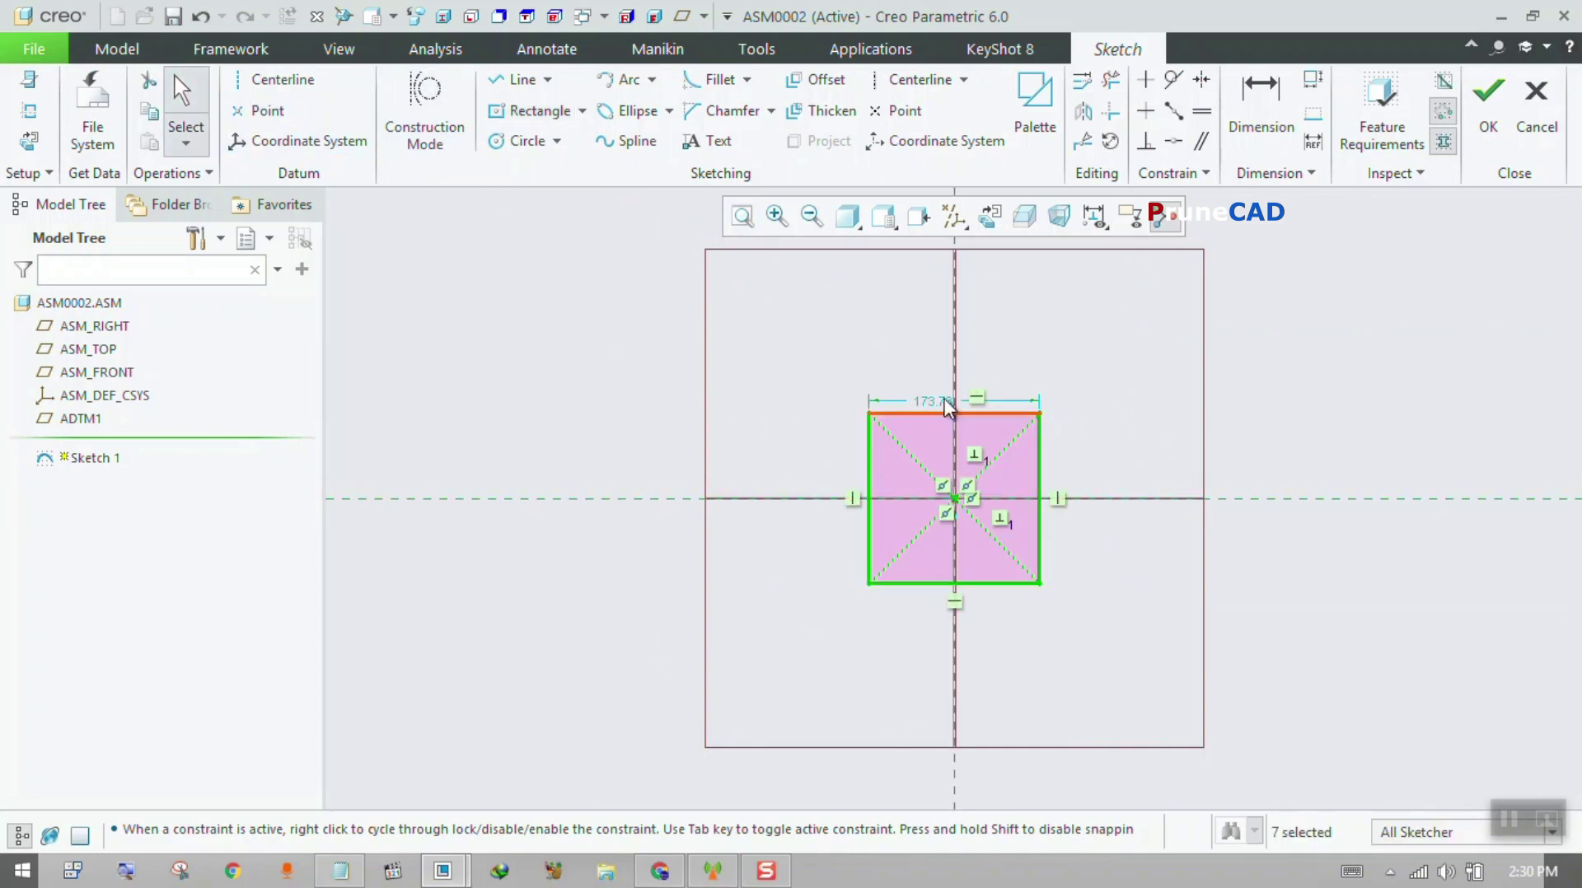
double_click(928, 400)
type("12")
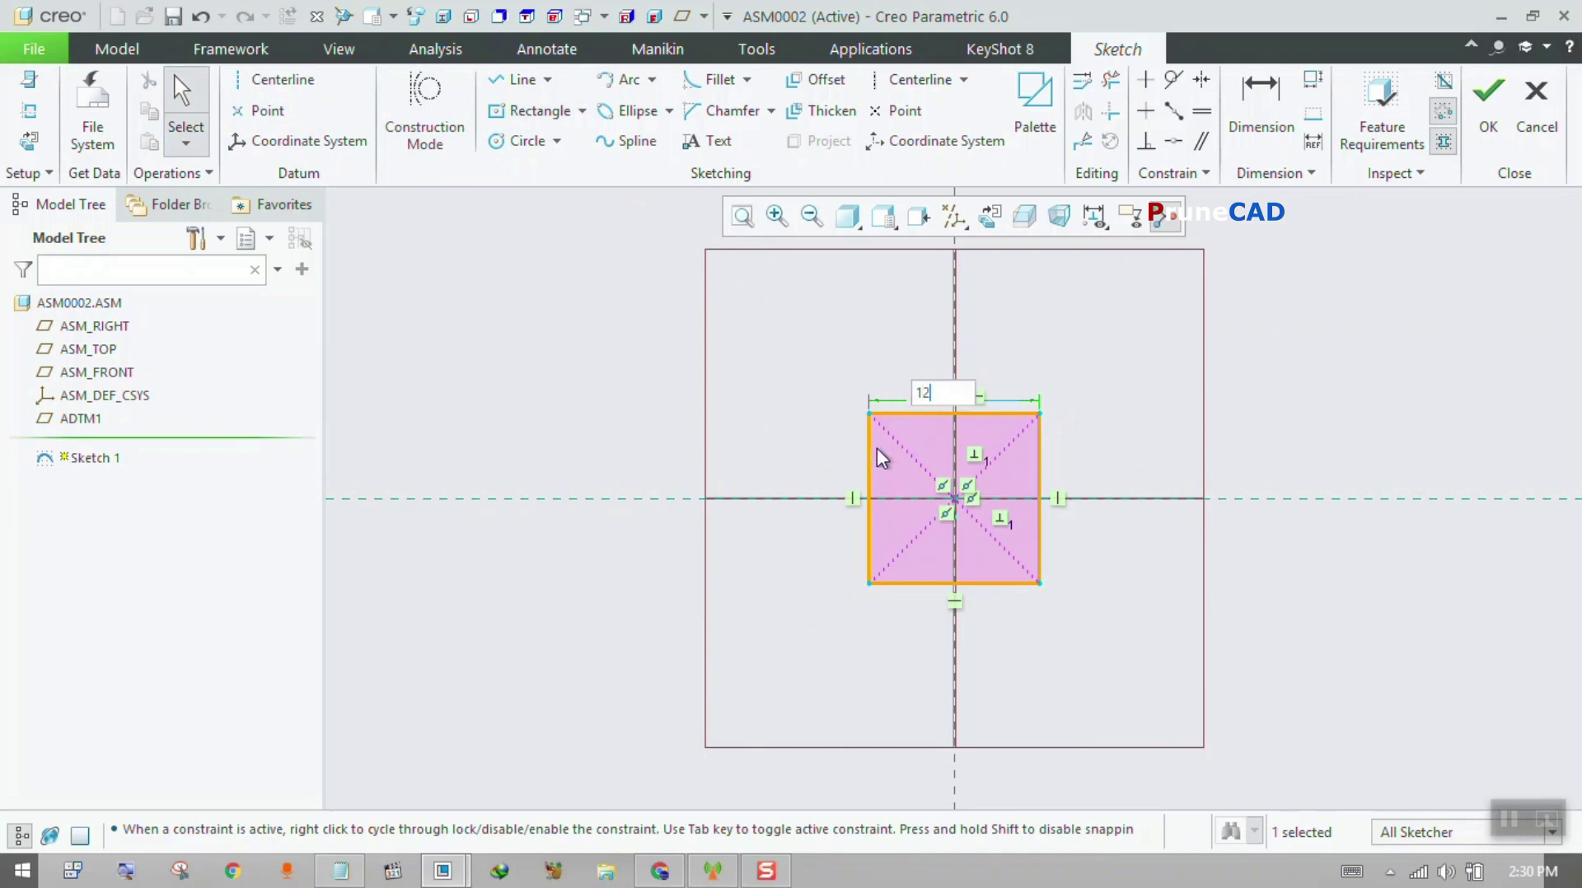
key("Return")
left_click(1488, 92)
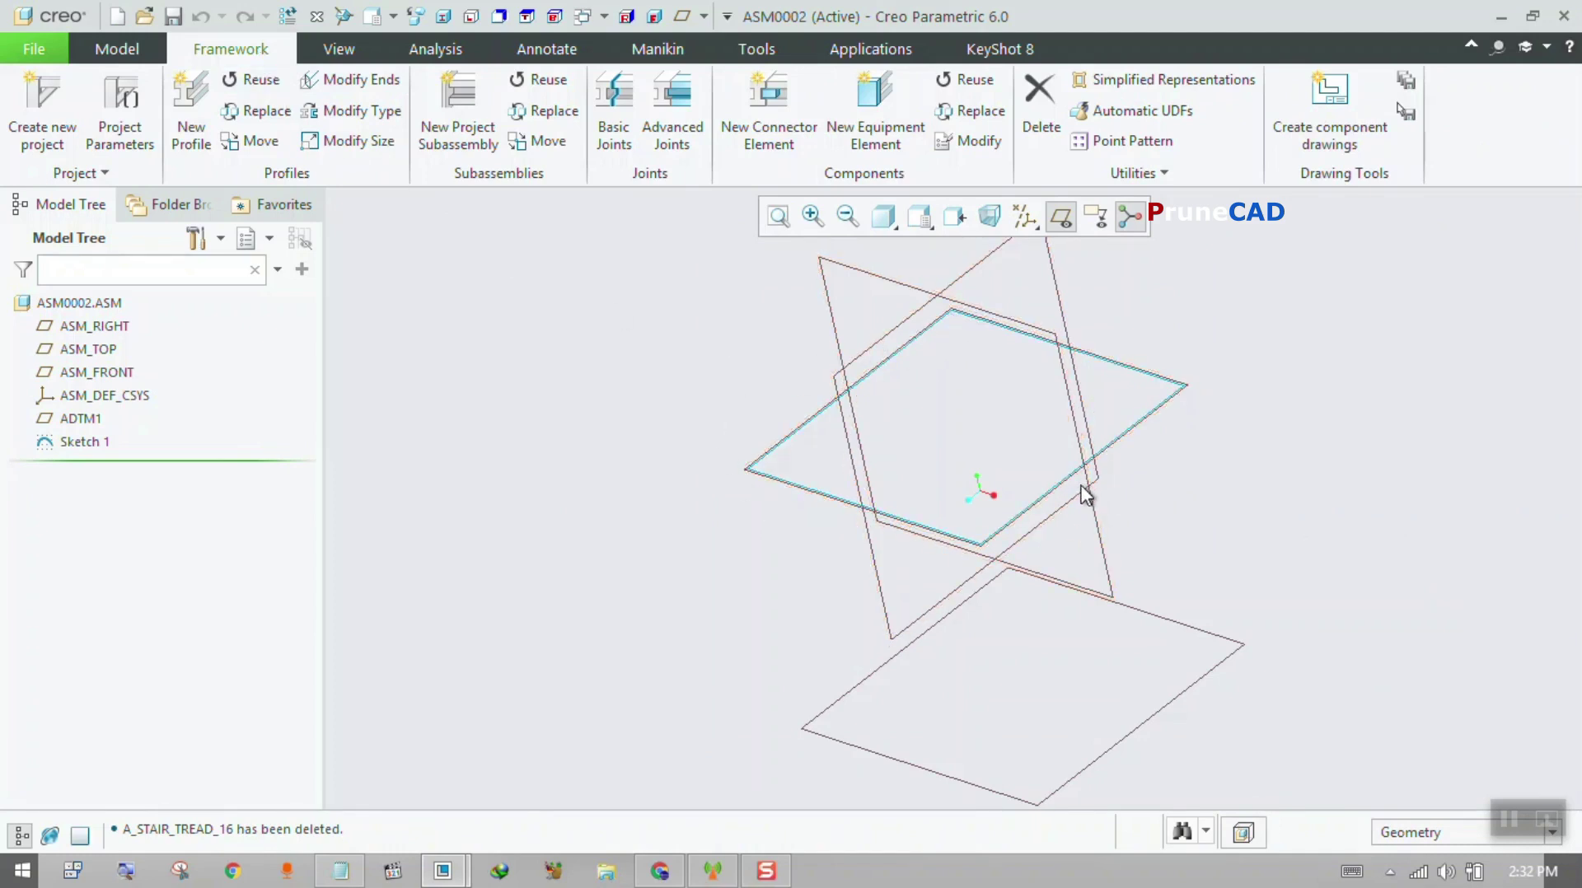
- Define a new profile as a STEEL BEAMS INCH rectangular tube in size TS 8 x 4 x 5/8
left_click(191, 112)
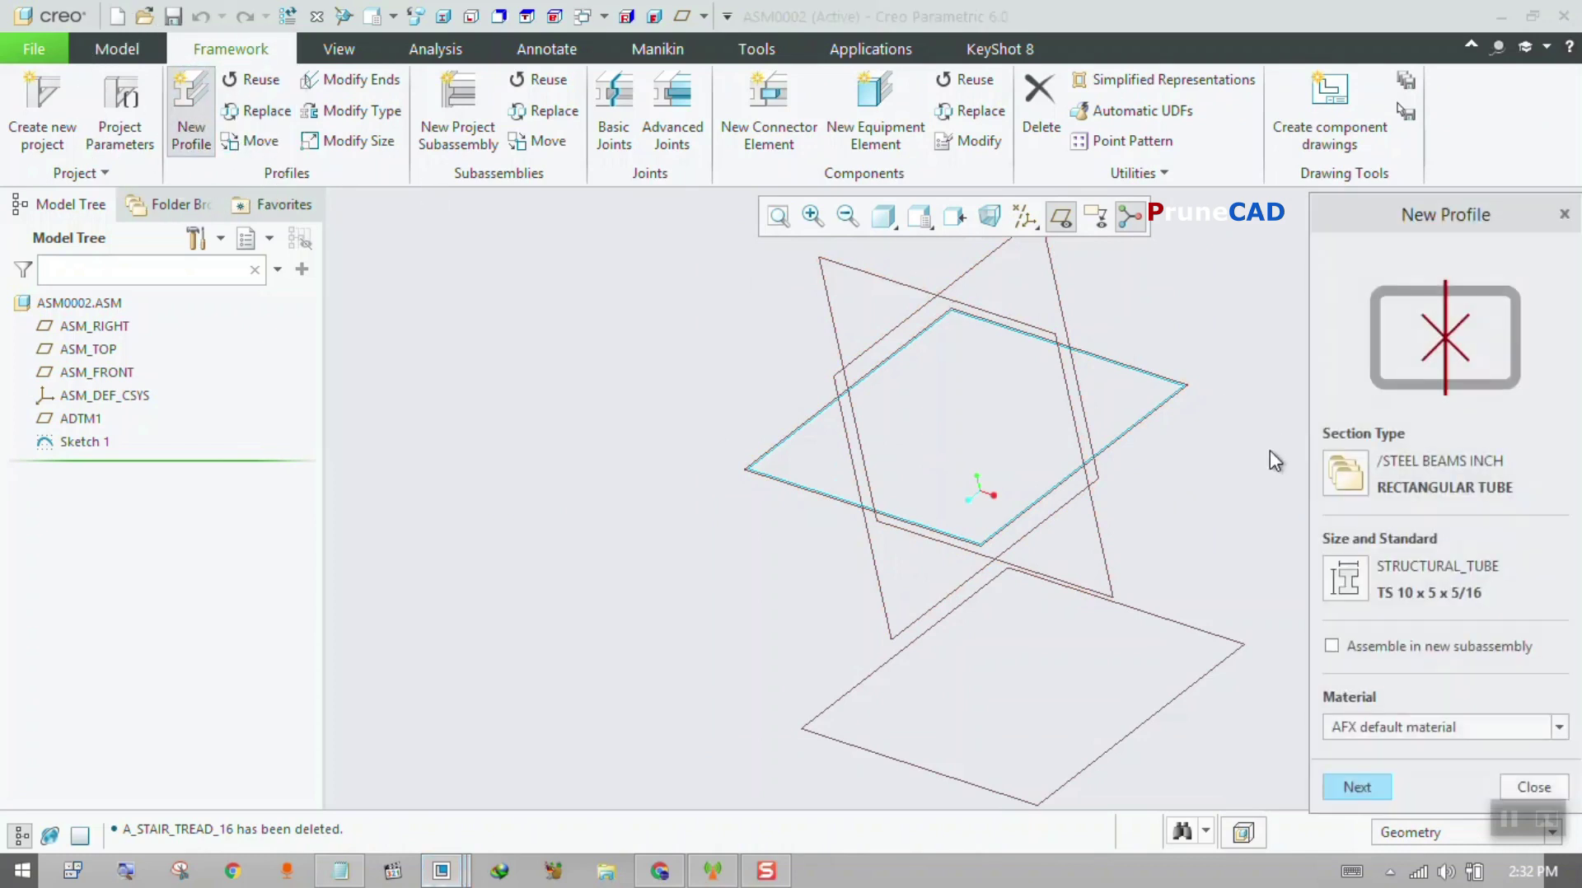
left_click(1335, 482)
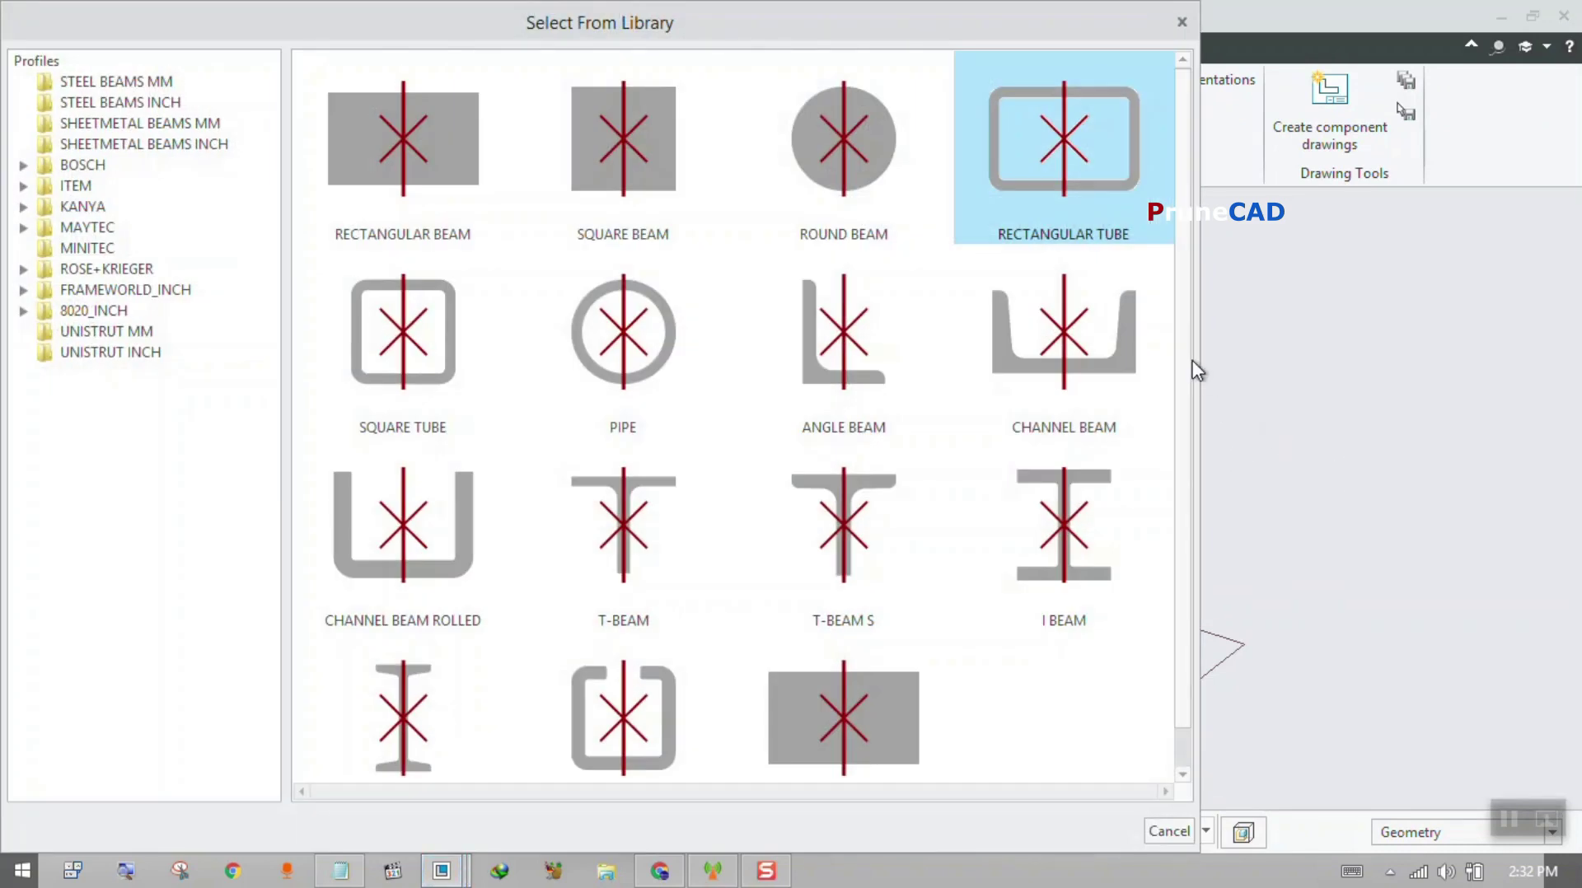
double_click(1081, 160)
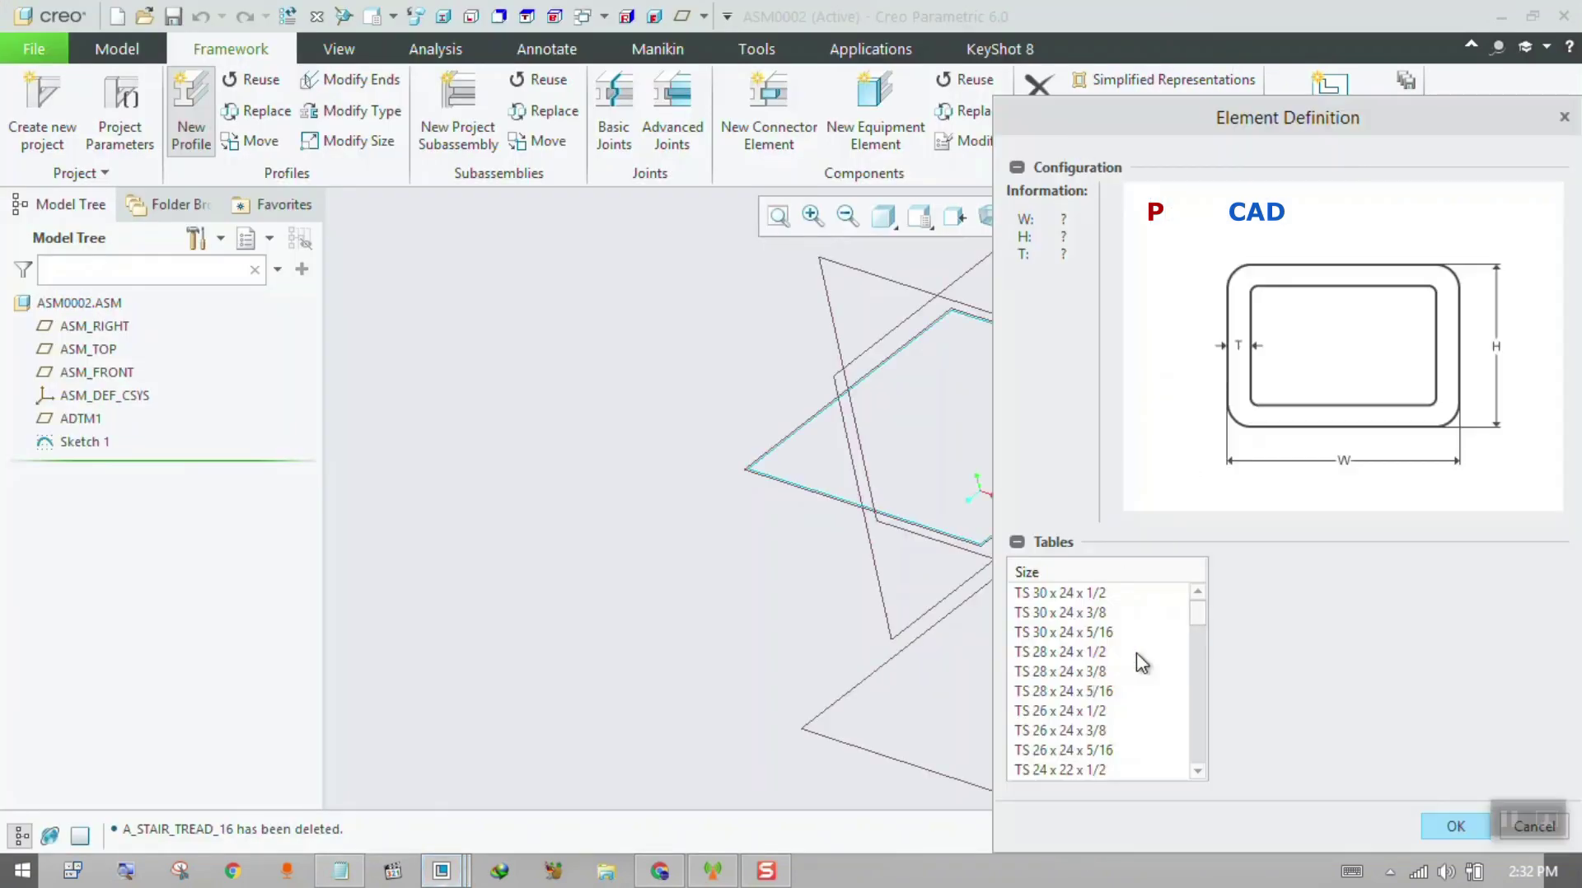
left_click_drag(1196, 620, 1167, 702)
left_click(1073, 632)
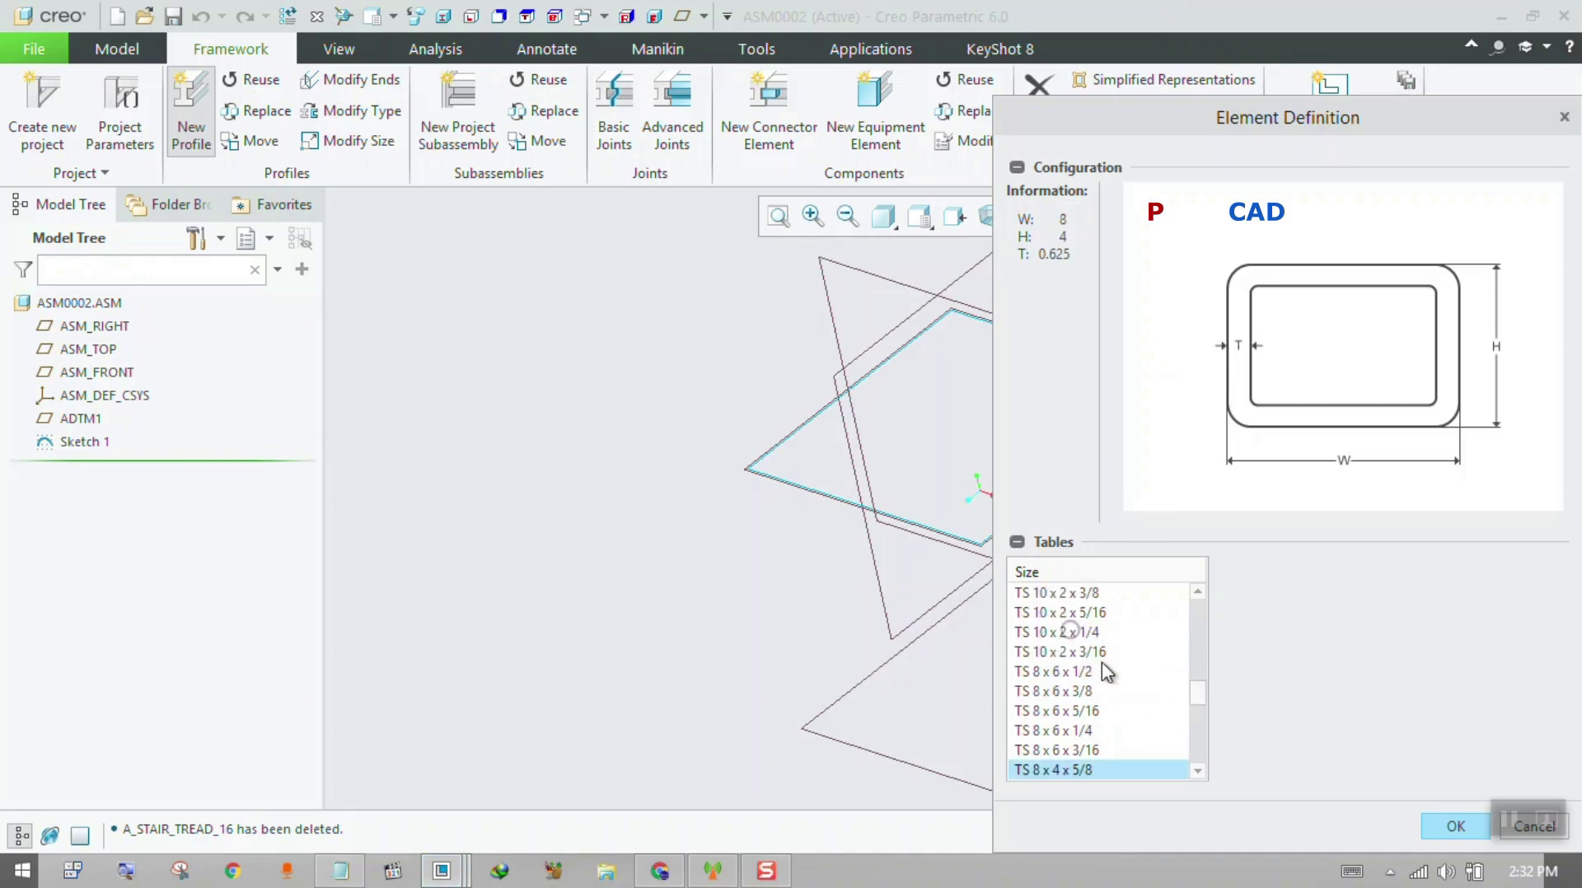
left_click(1430, 824)
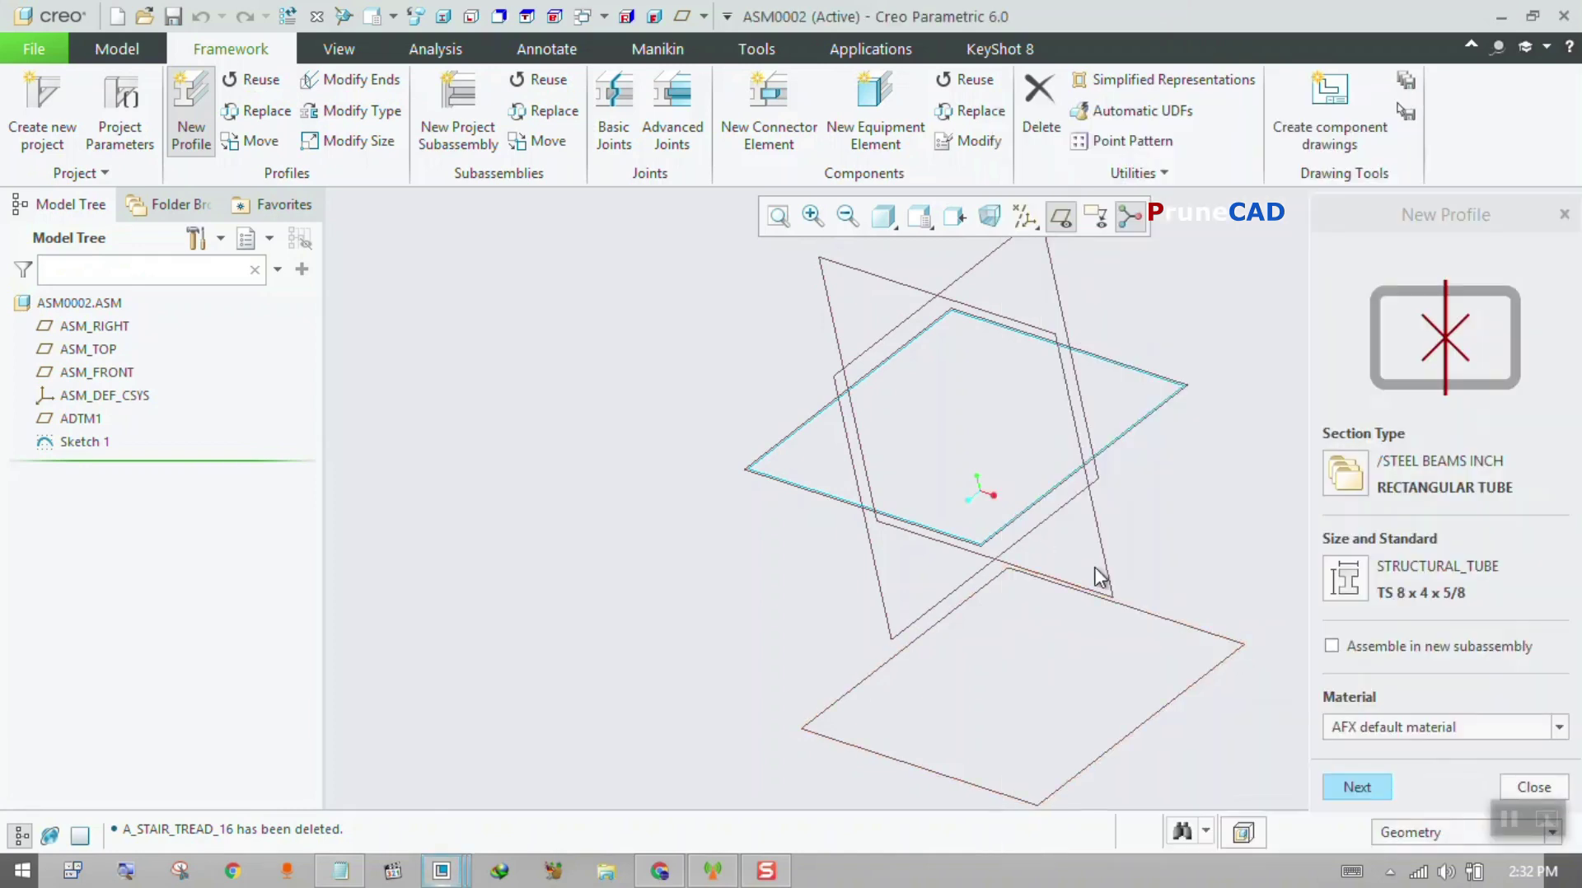
- Place the rectangular tube along the front edge of the sketched square with a -90° rotation and accept it for repeat placement
left_click(1357, 786)
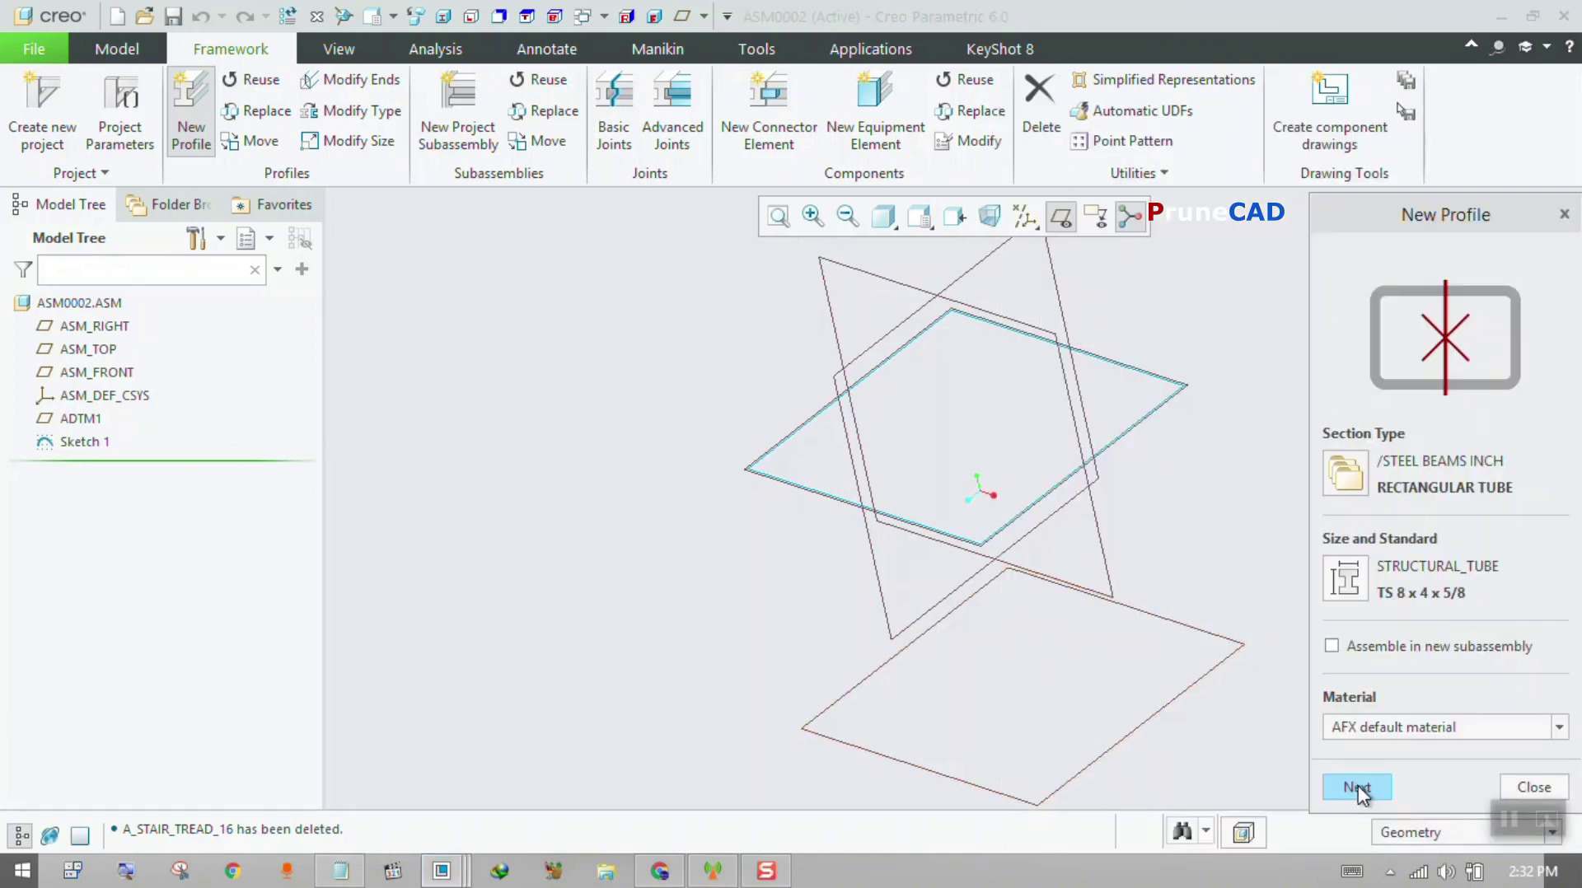
left_click(930, 532)
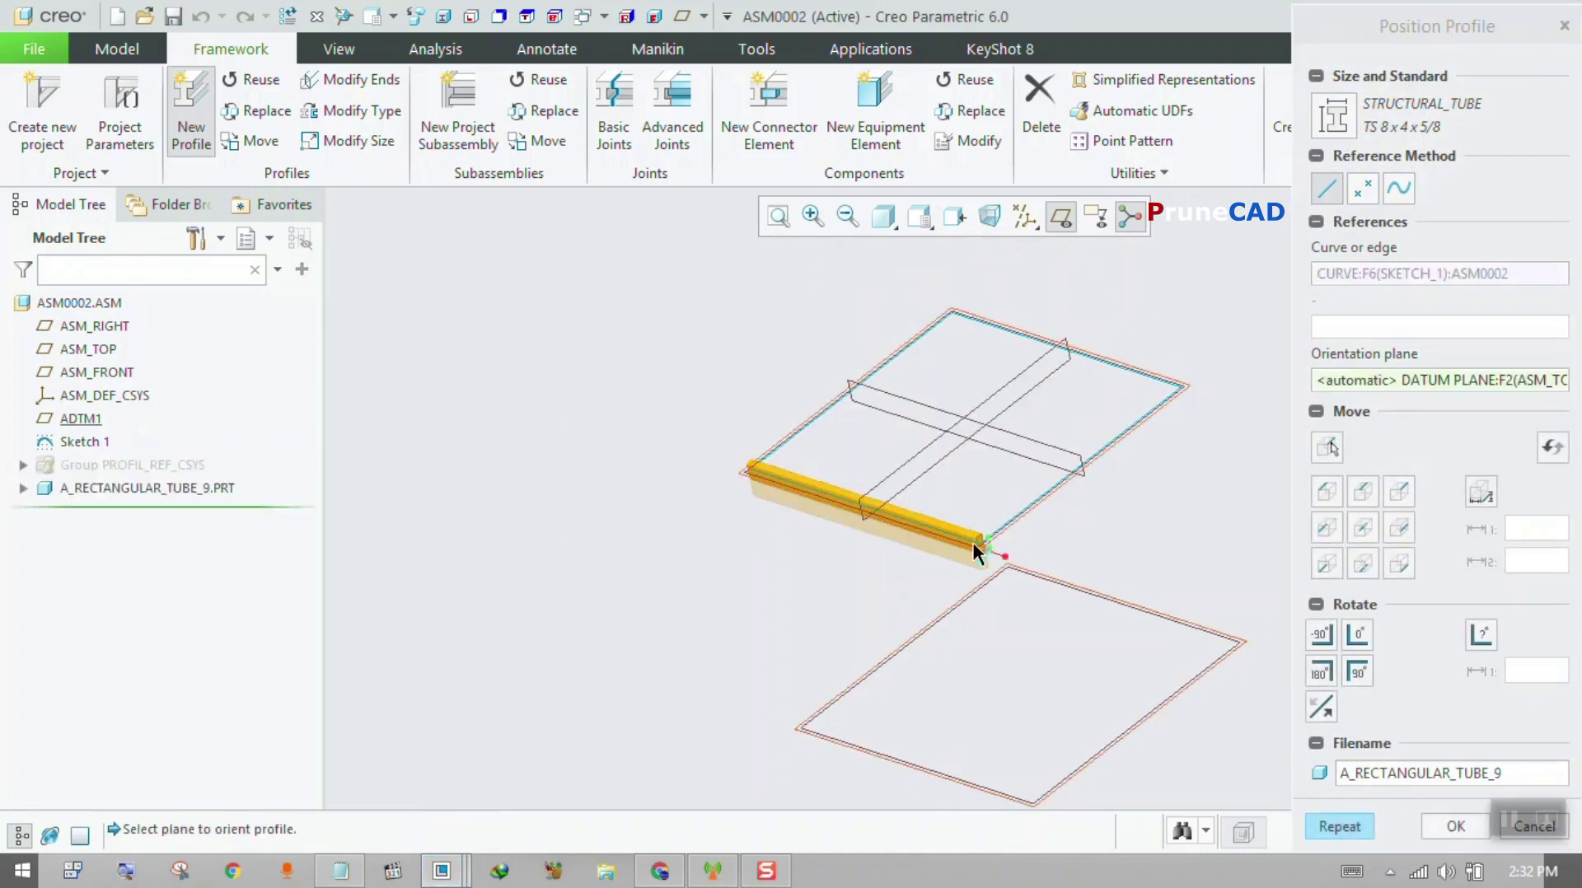
scroll(972, 540, "down", 5)
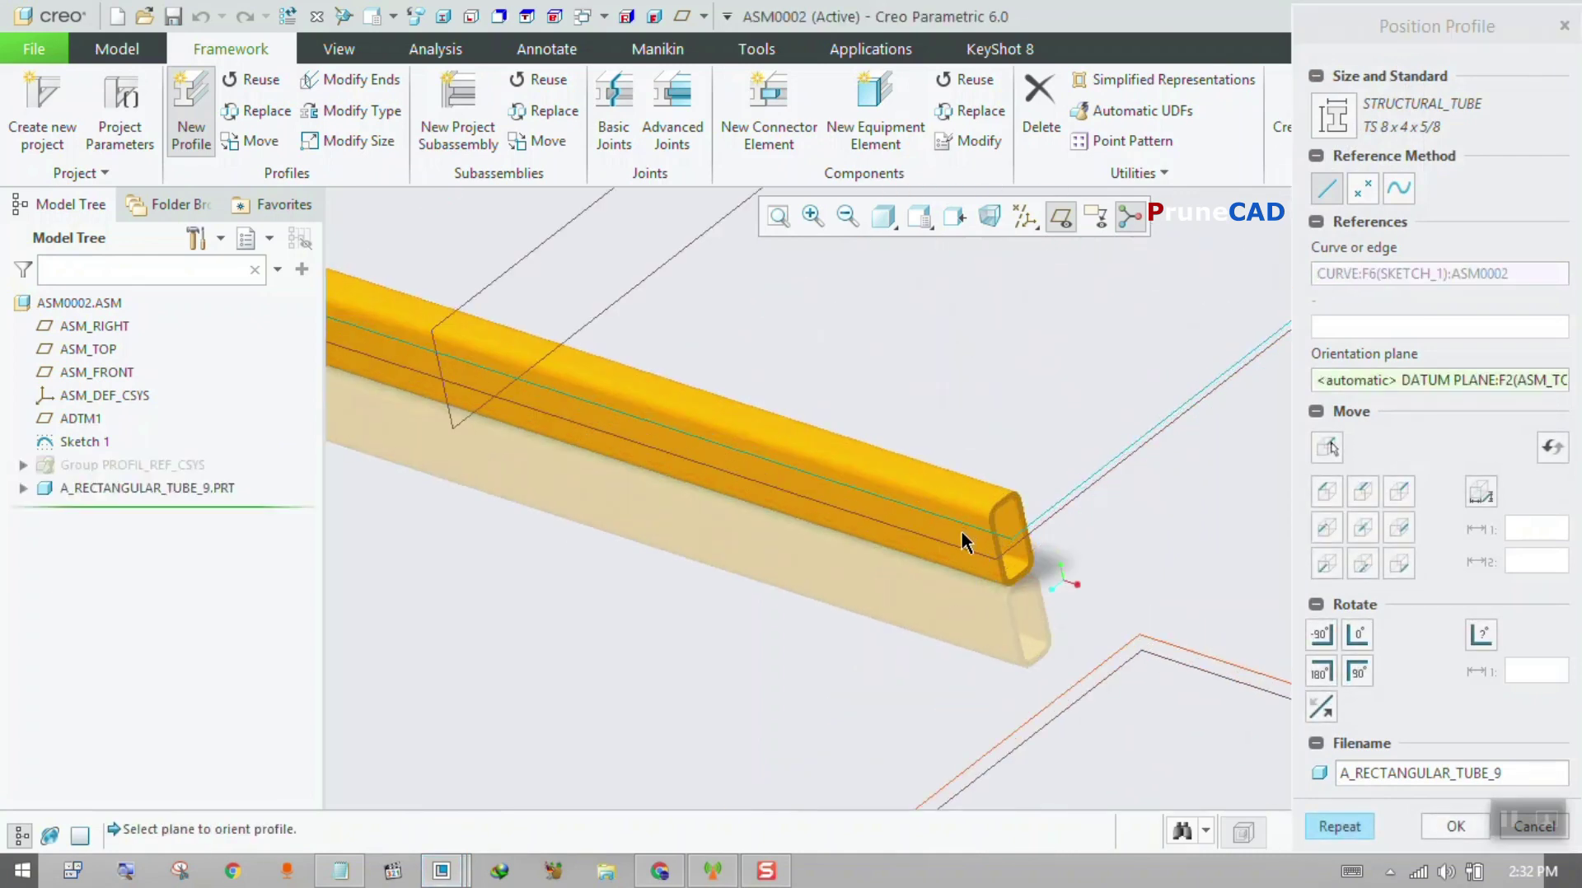
scroll(961, 536, "up", 3)
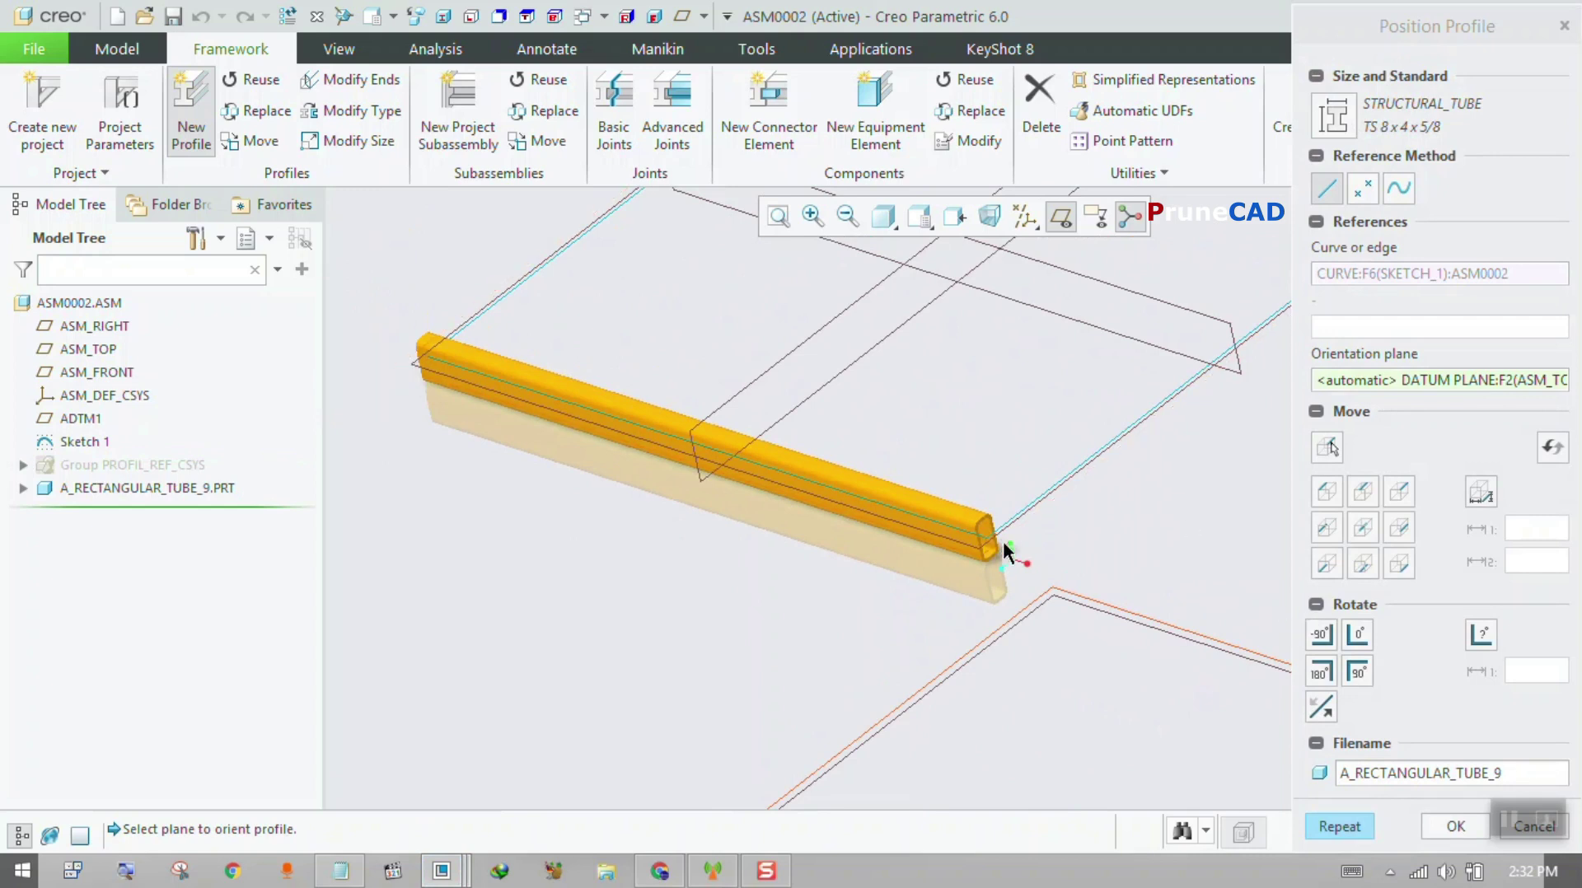
left_click(1351, 644)
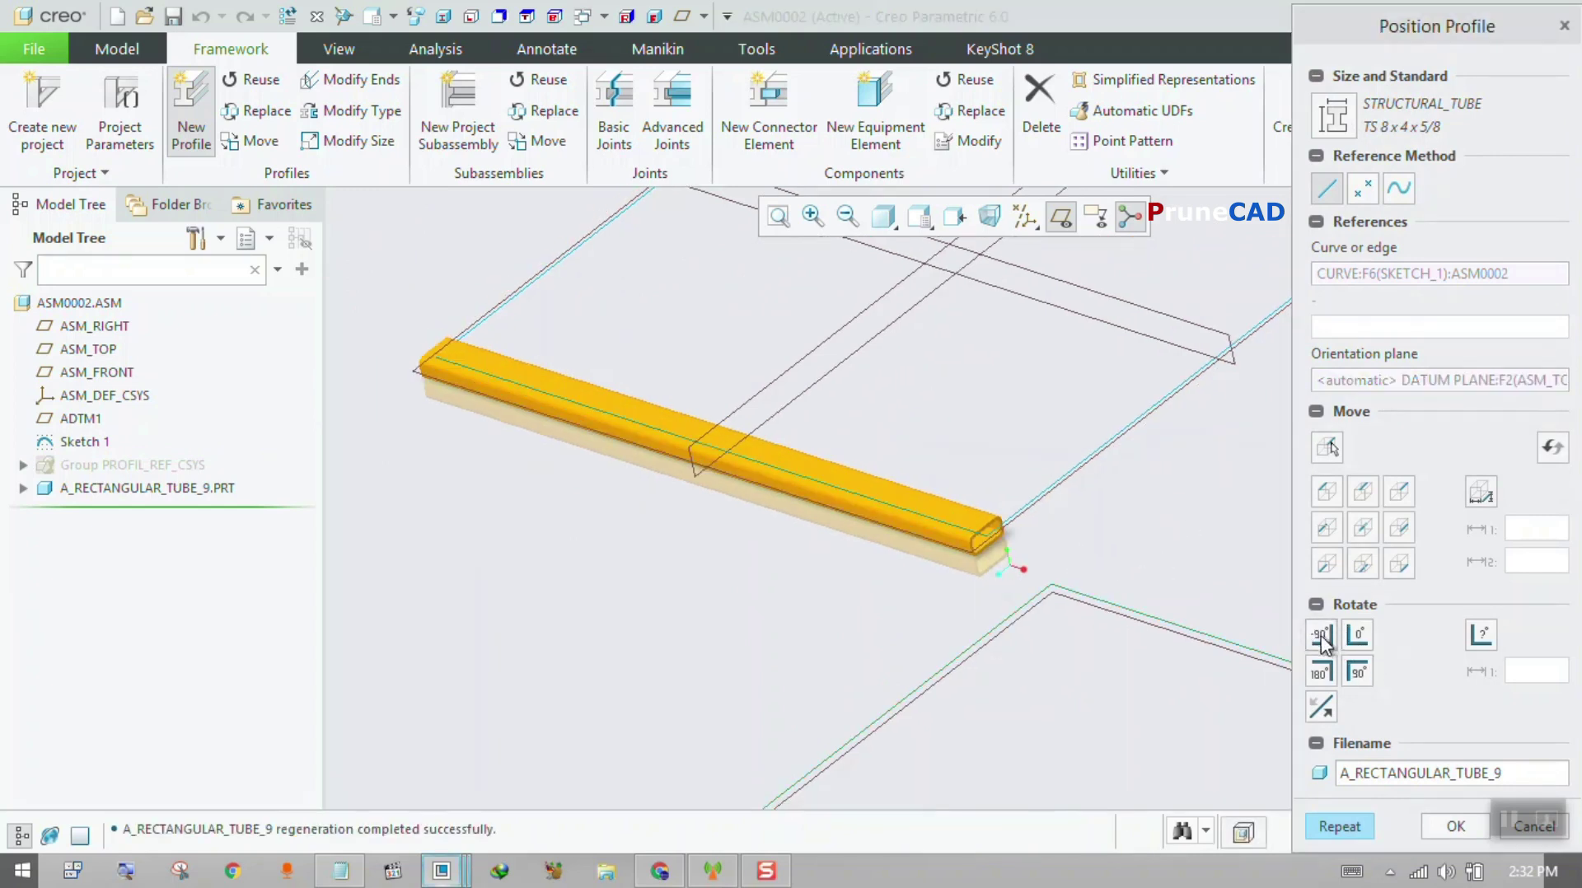
left_click(1334, 646)
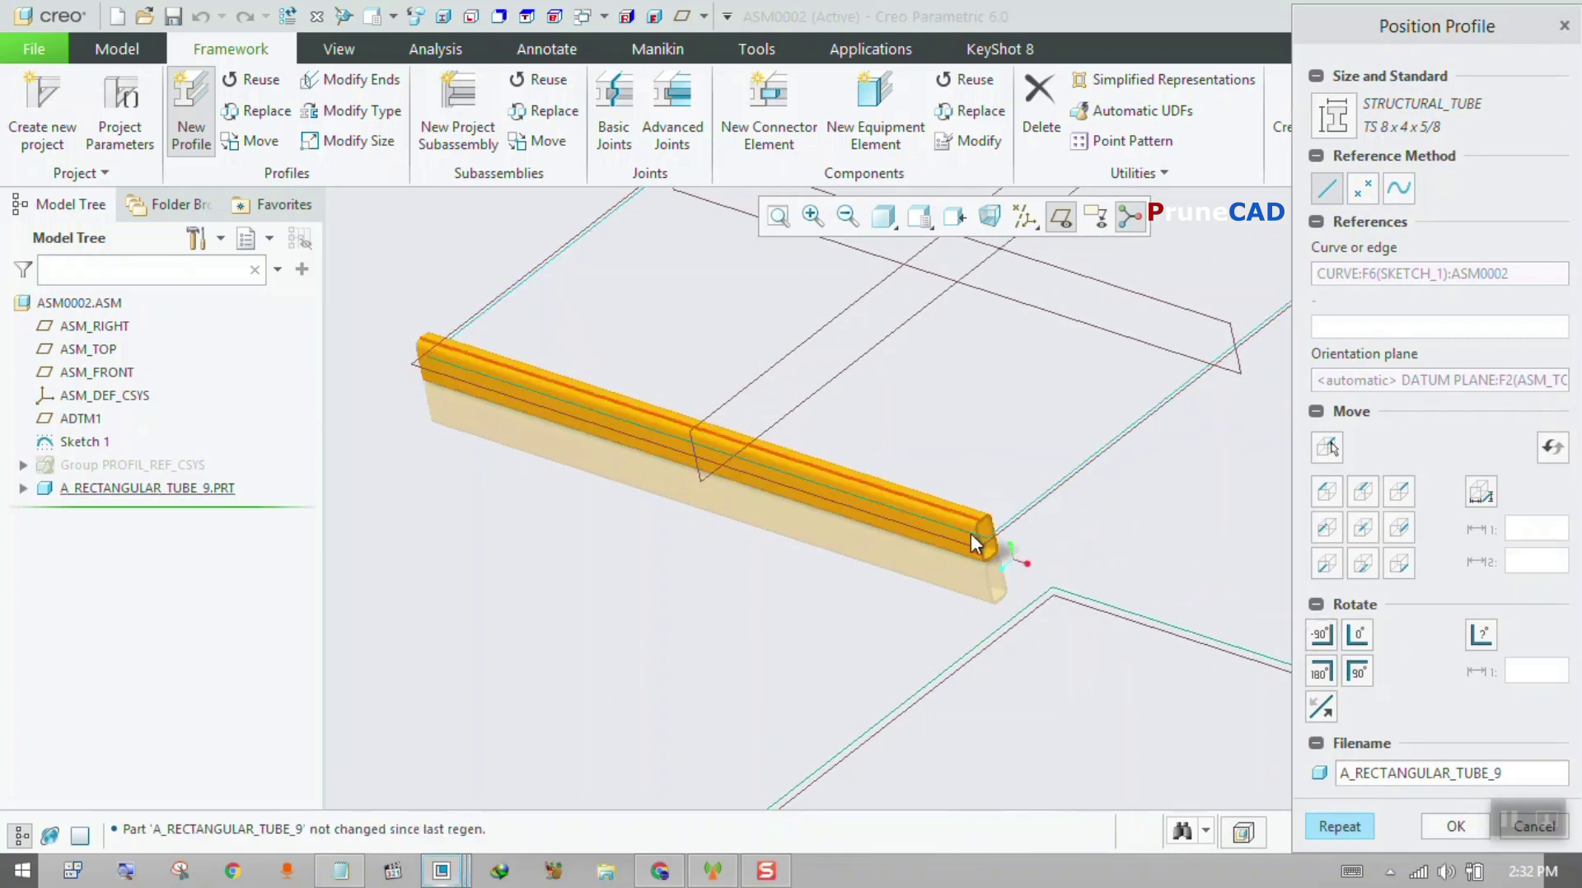
left_click(1327, 827)
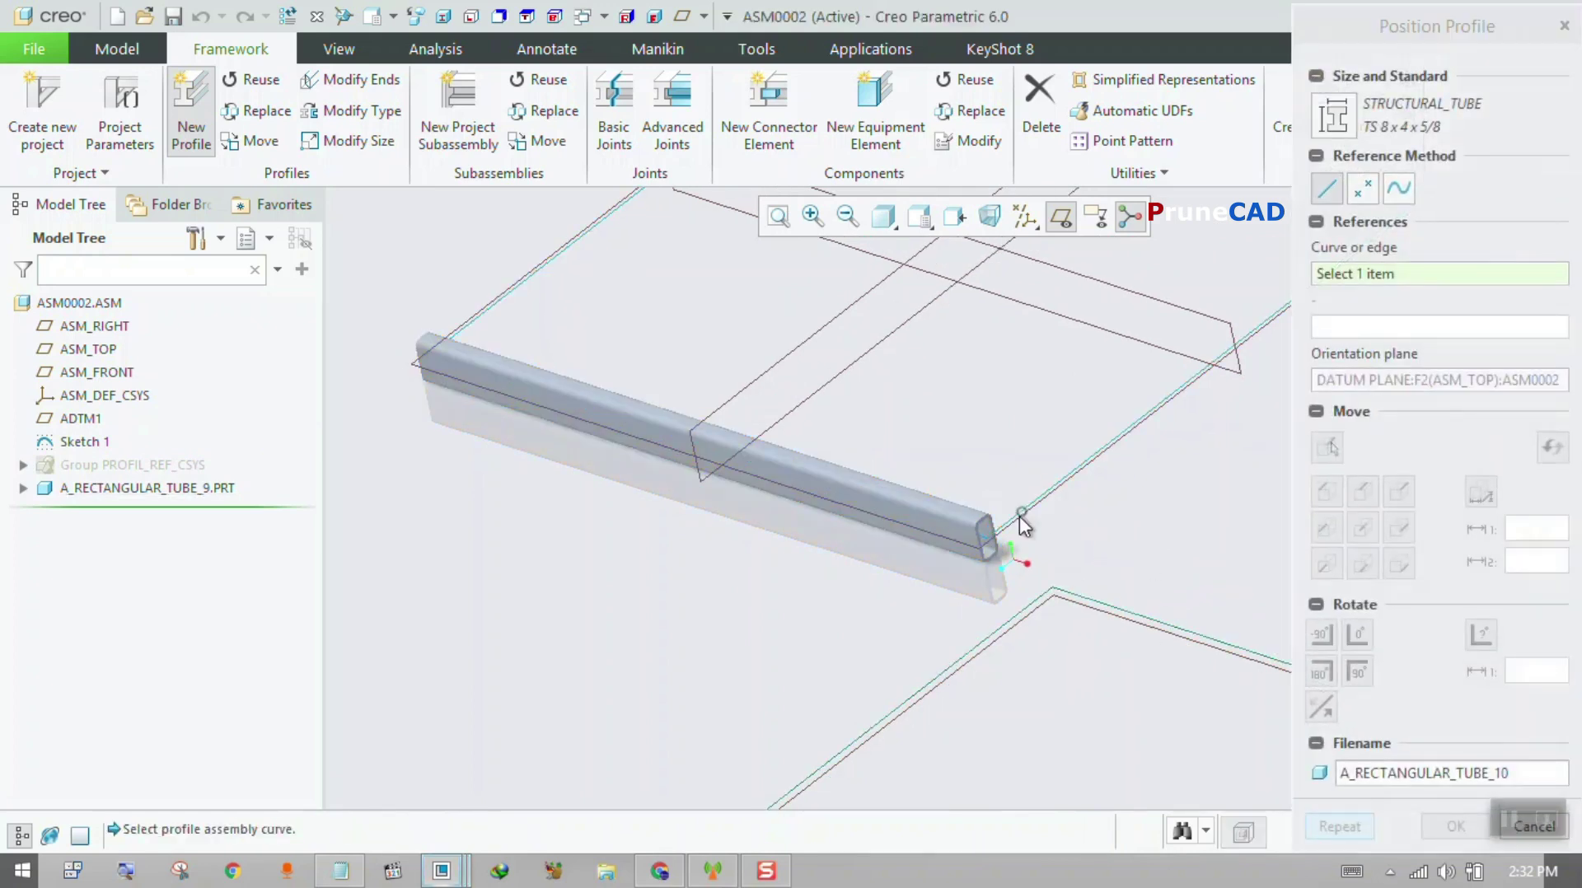
- Place the rectangular tube along the three remaining edges of the sketched square and finish the profile placement
left_click(1026, 515)
left_click(1351, 825)
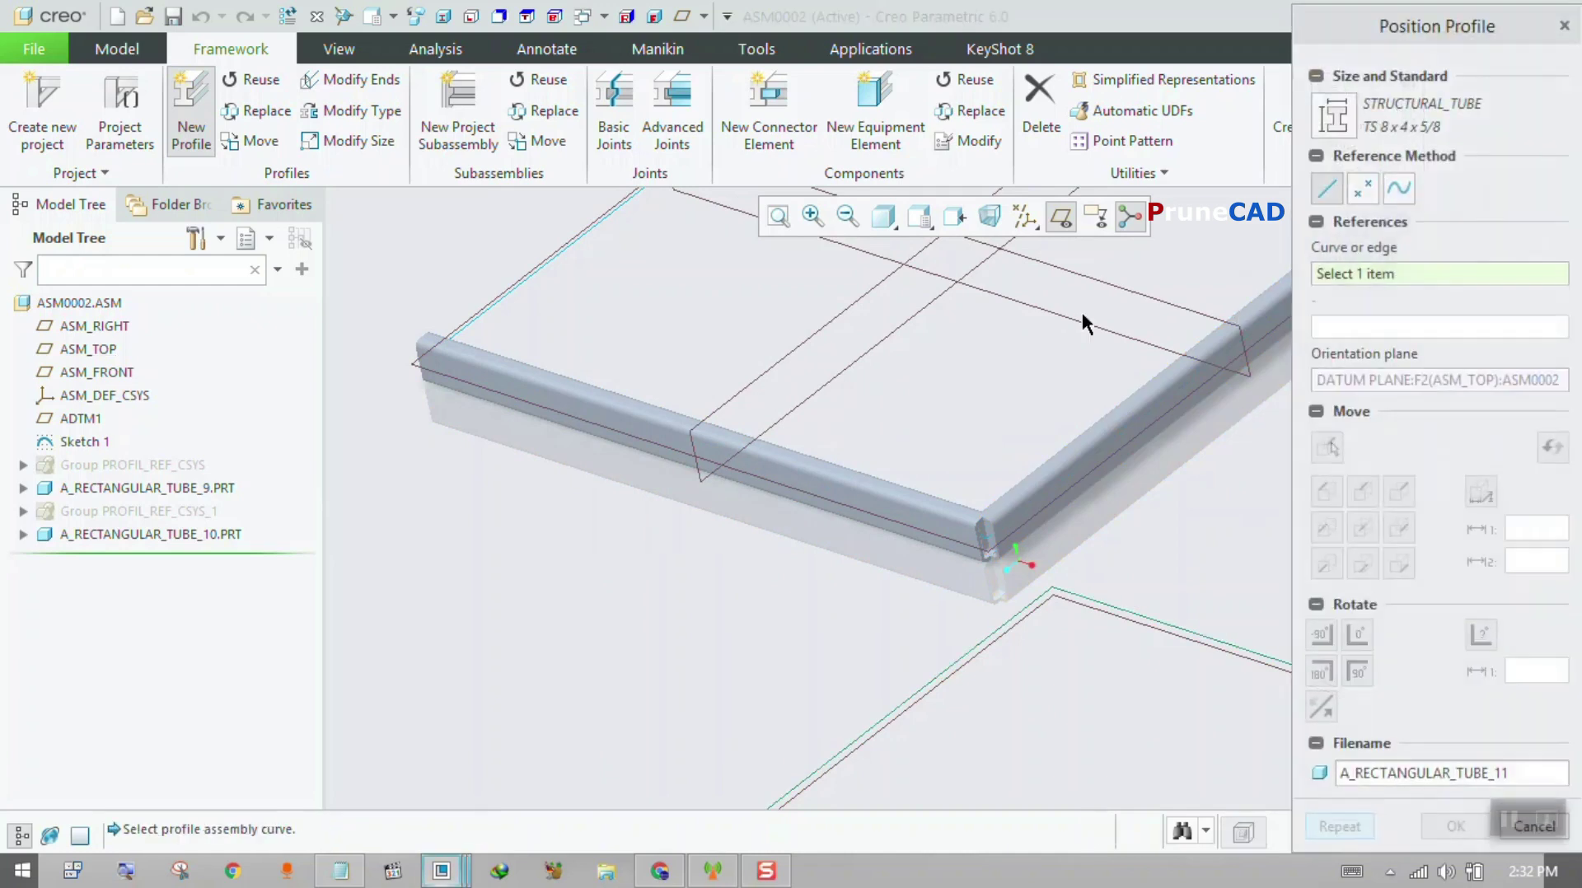
left_click(537, 269)
left_click(781, 218)
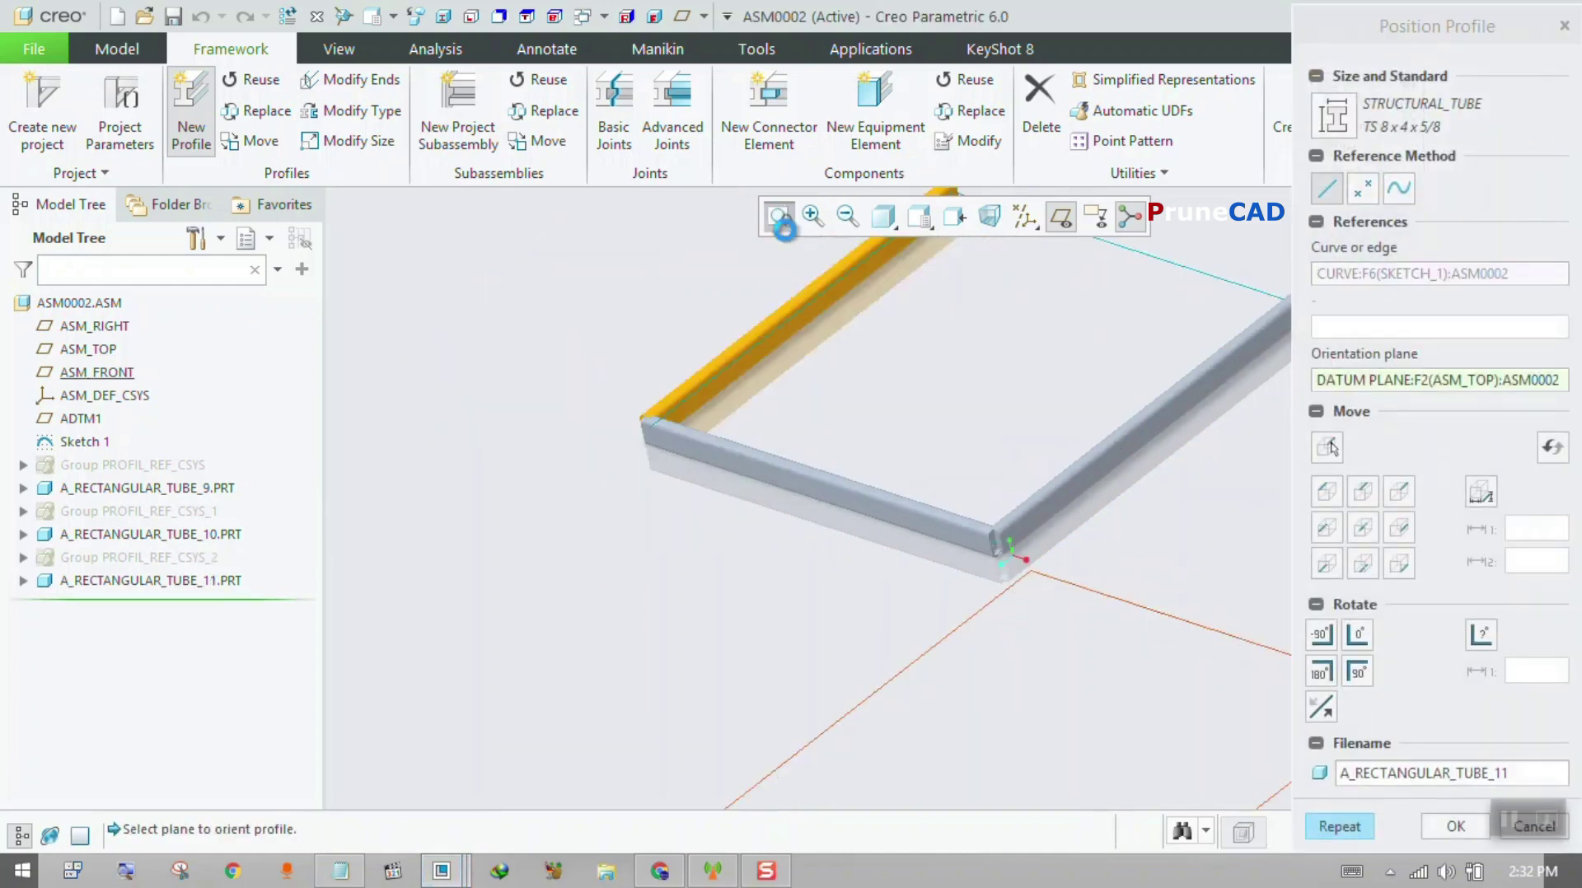
left_click(1353, 822)
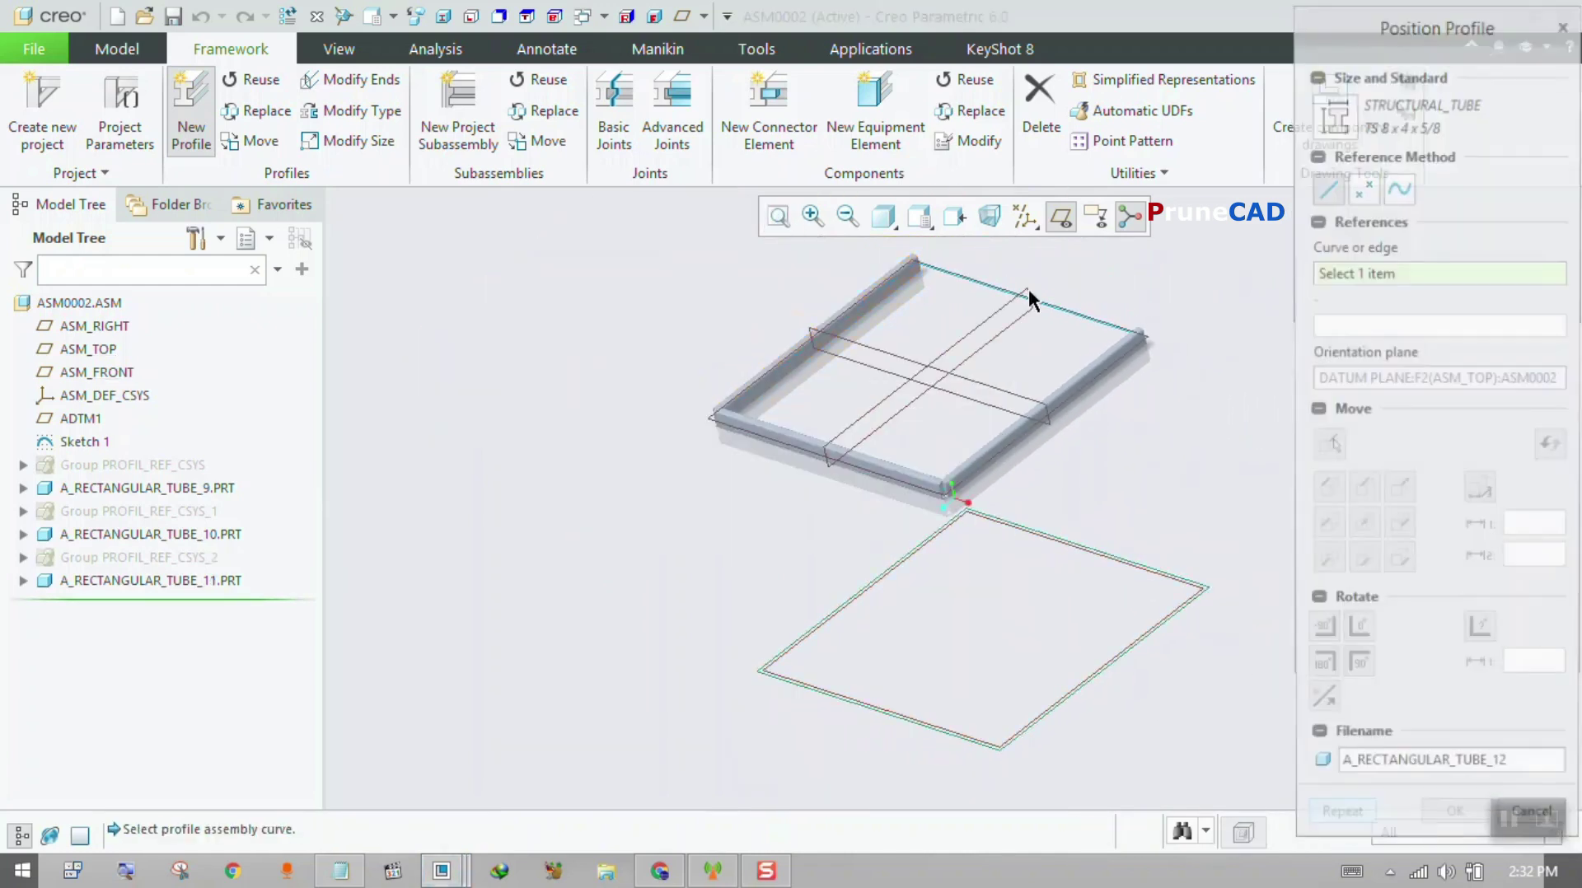
left_click(1057, 305)
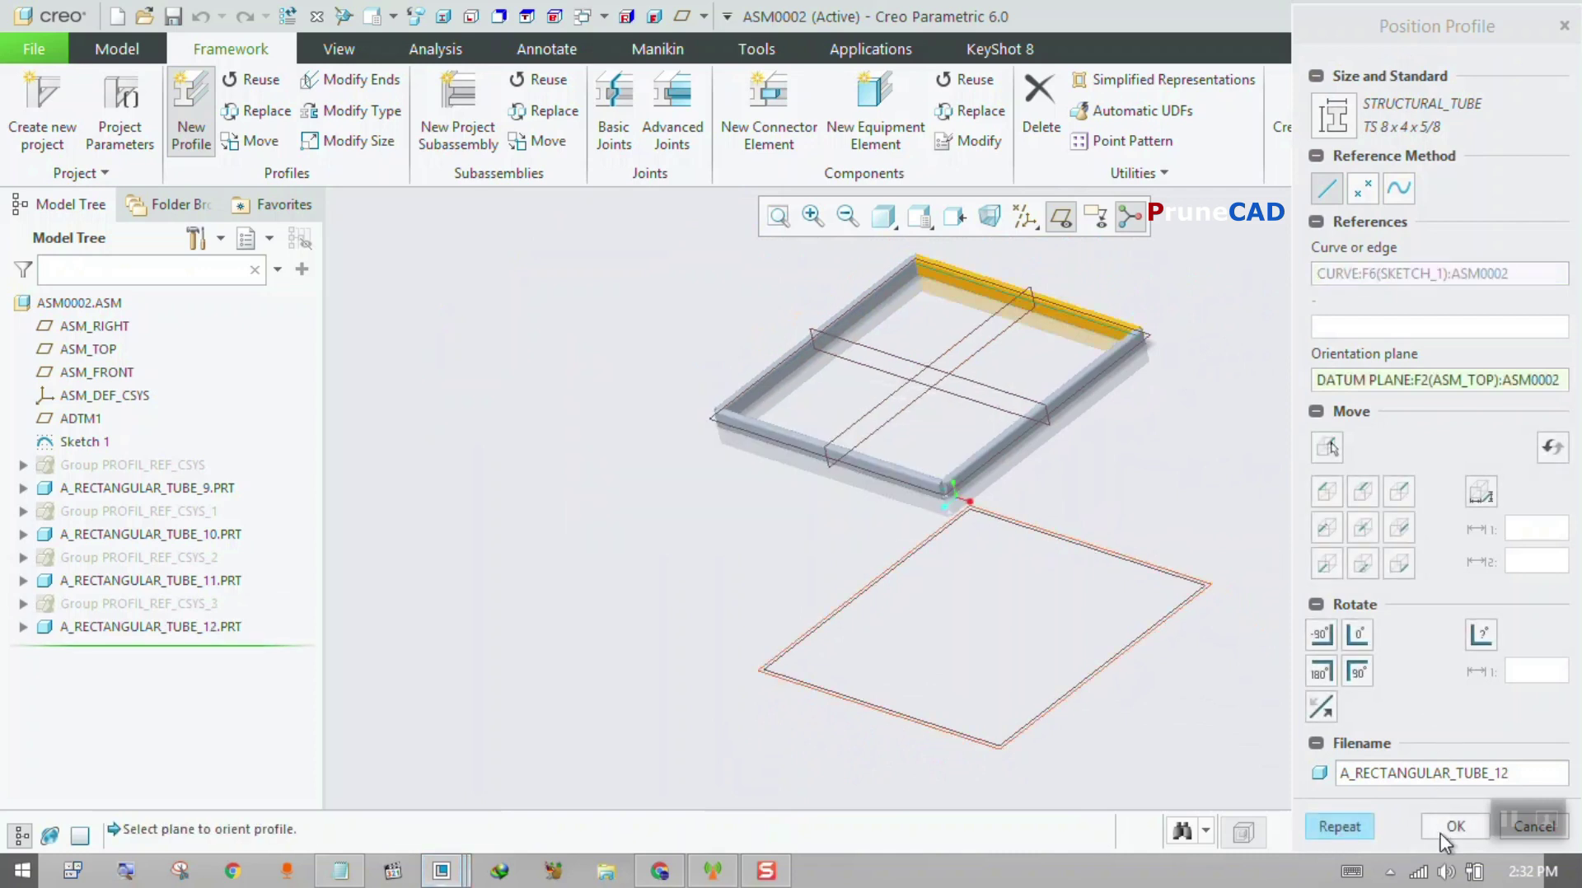
left_click(1452, 826)
left_click(1533, 787)
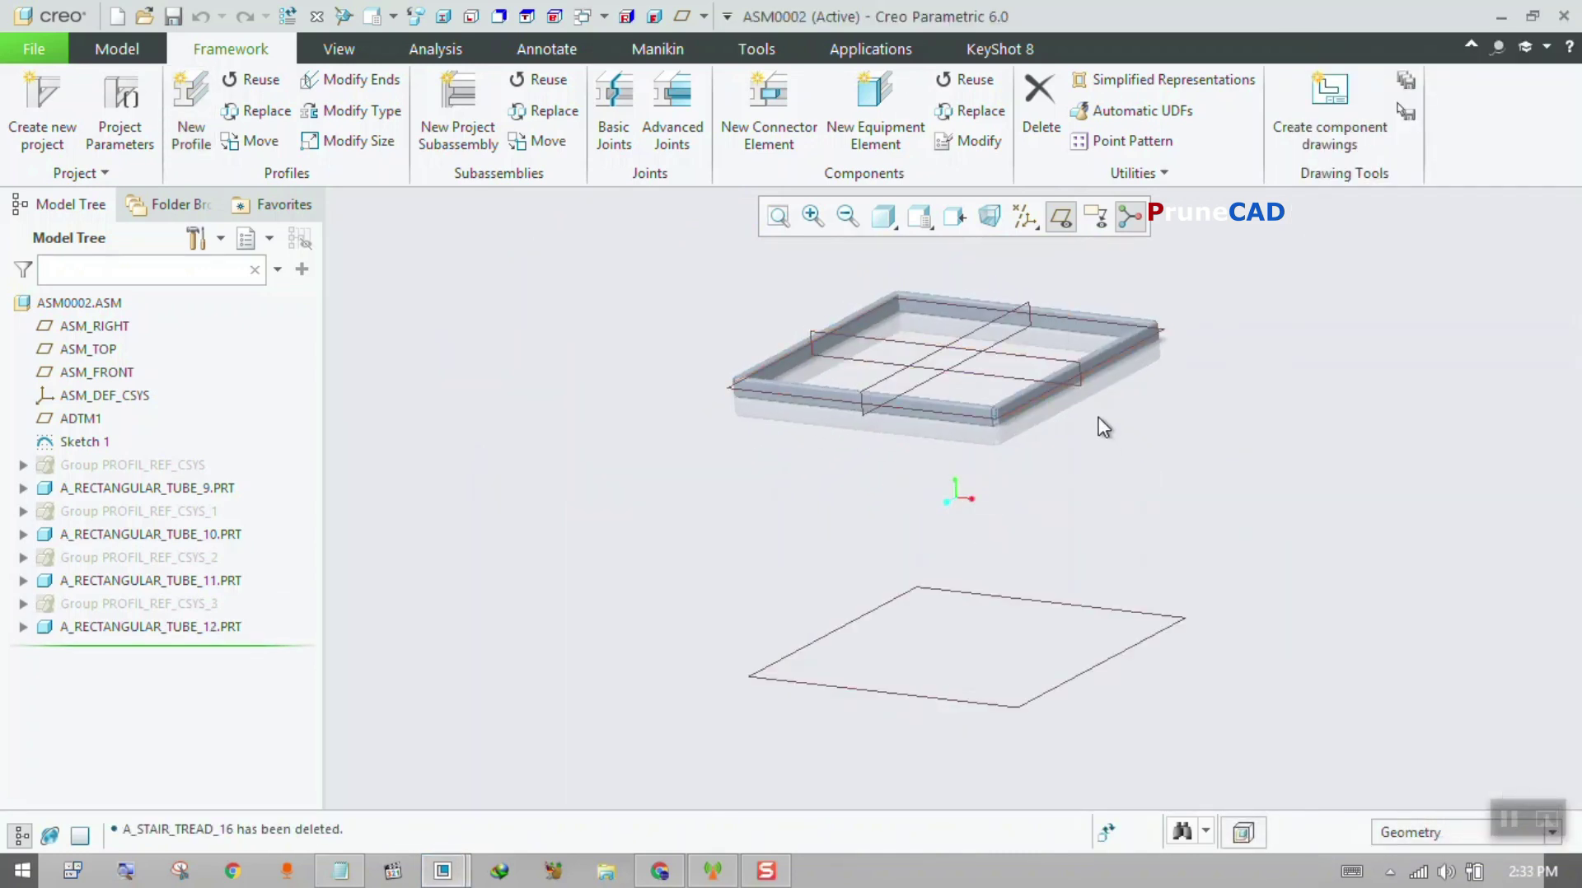
- Start a new equipment element using the STAIRS_1 type from the STEEL CONSTRUCTION INCH stairs library and proceed to its definition
left_click(878, 120)
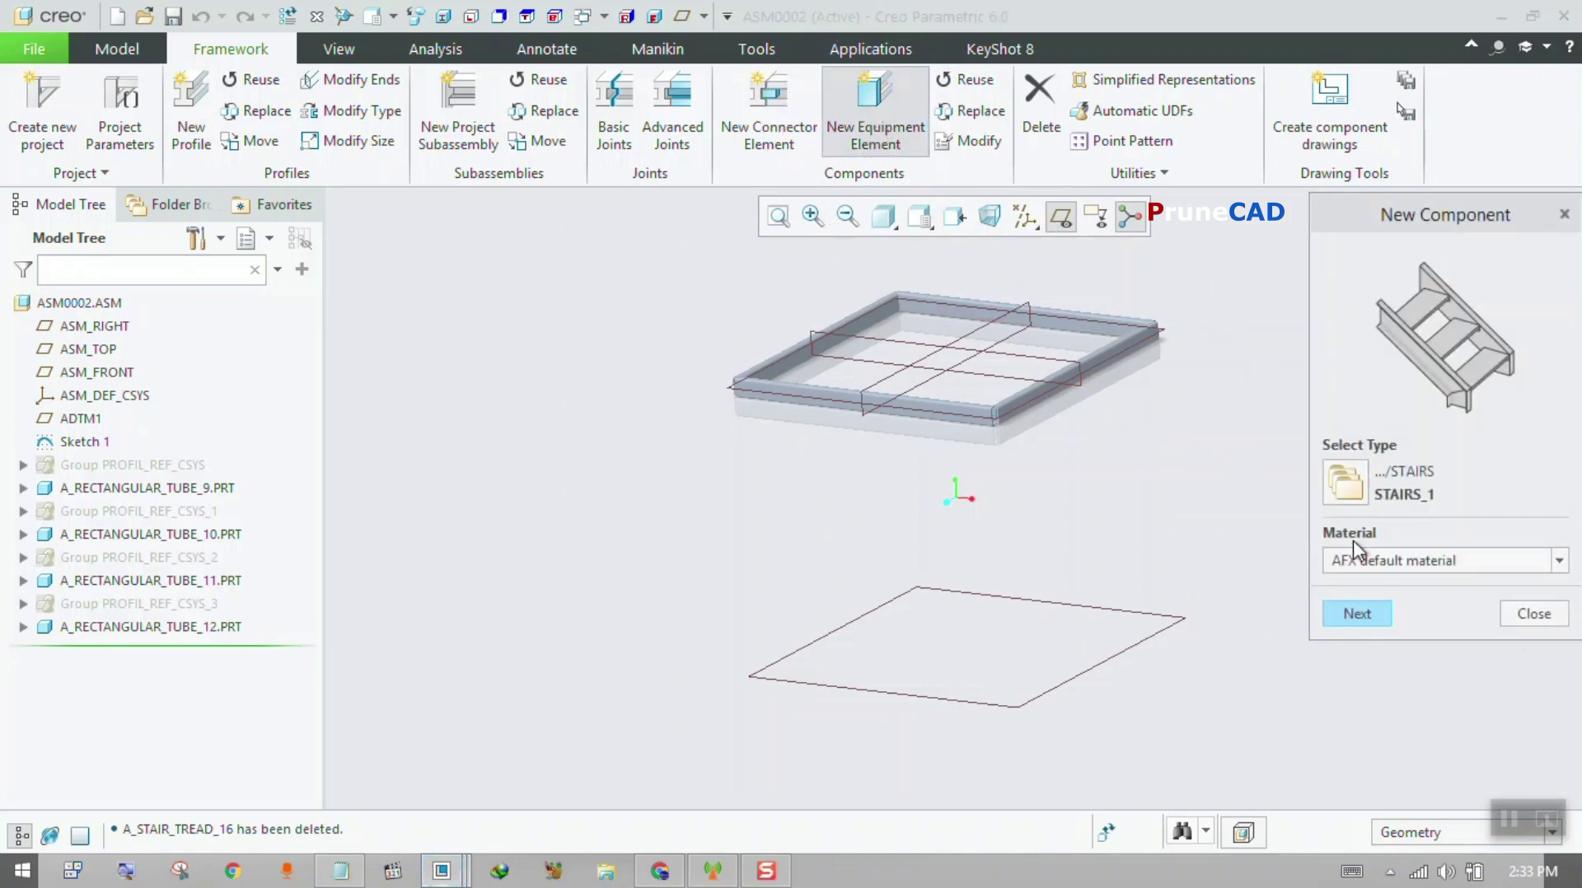
left_click(1341, 486)
left_click(74, 65)
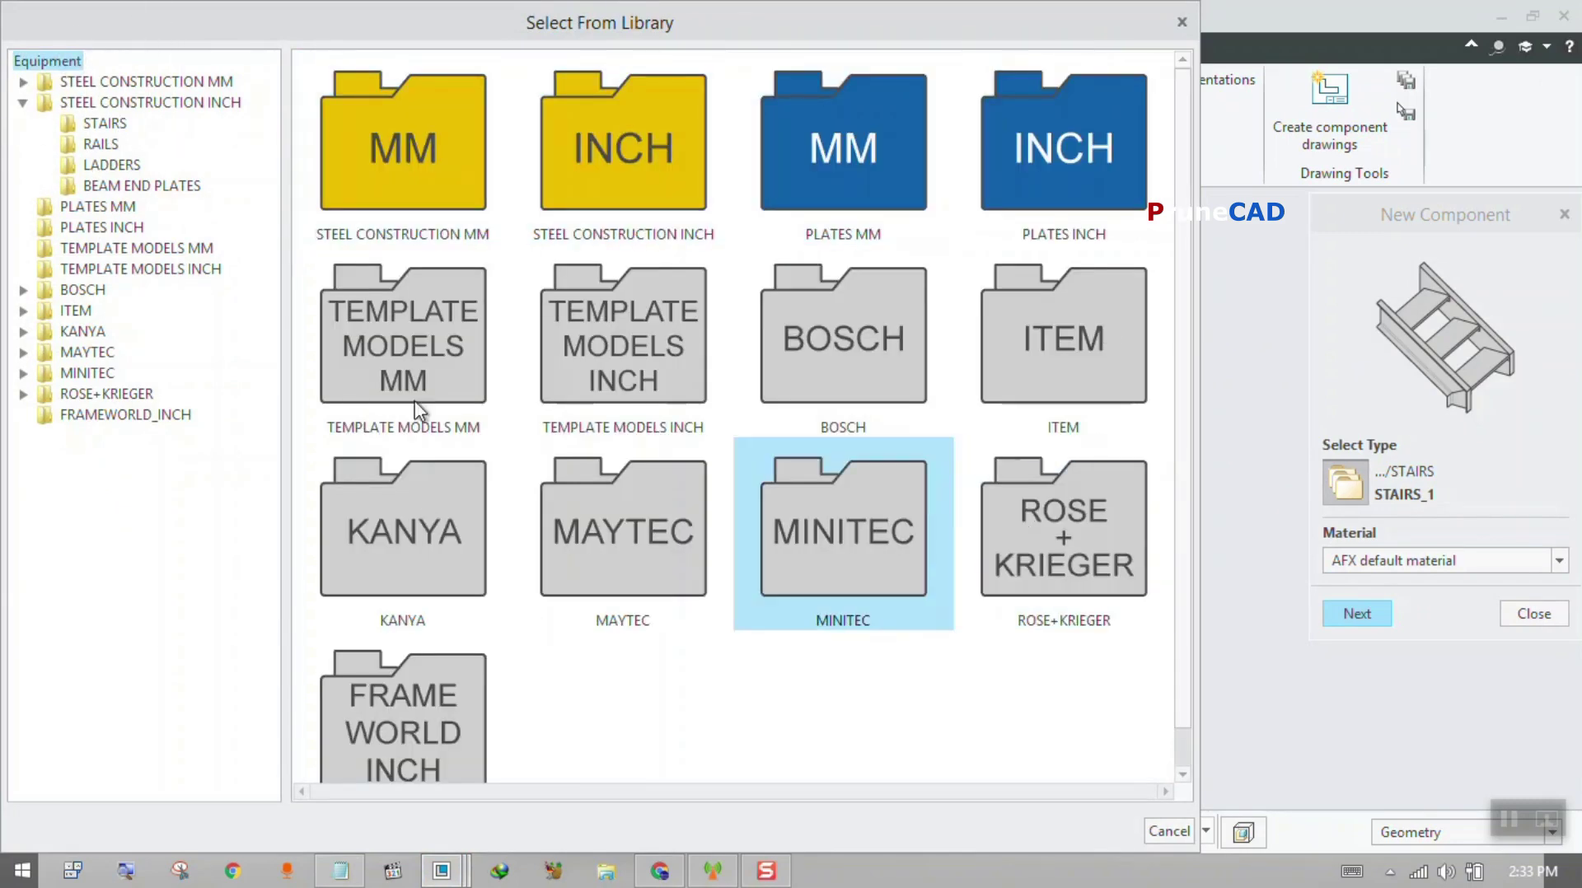
double_click(616, 170)
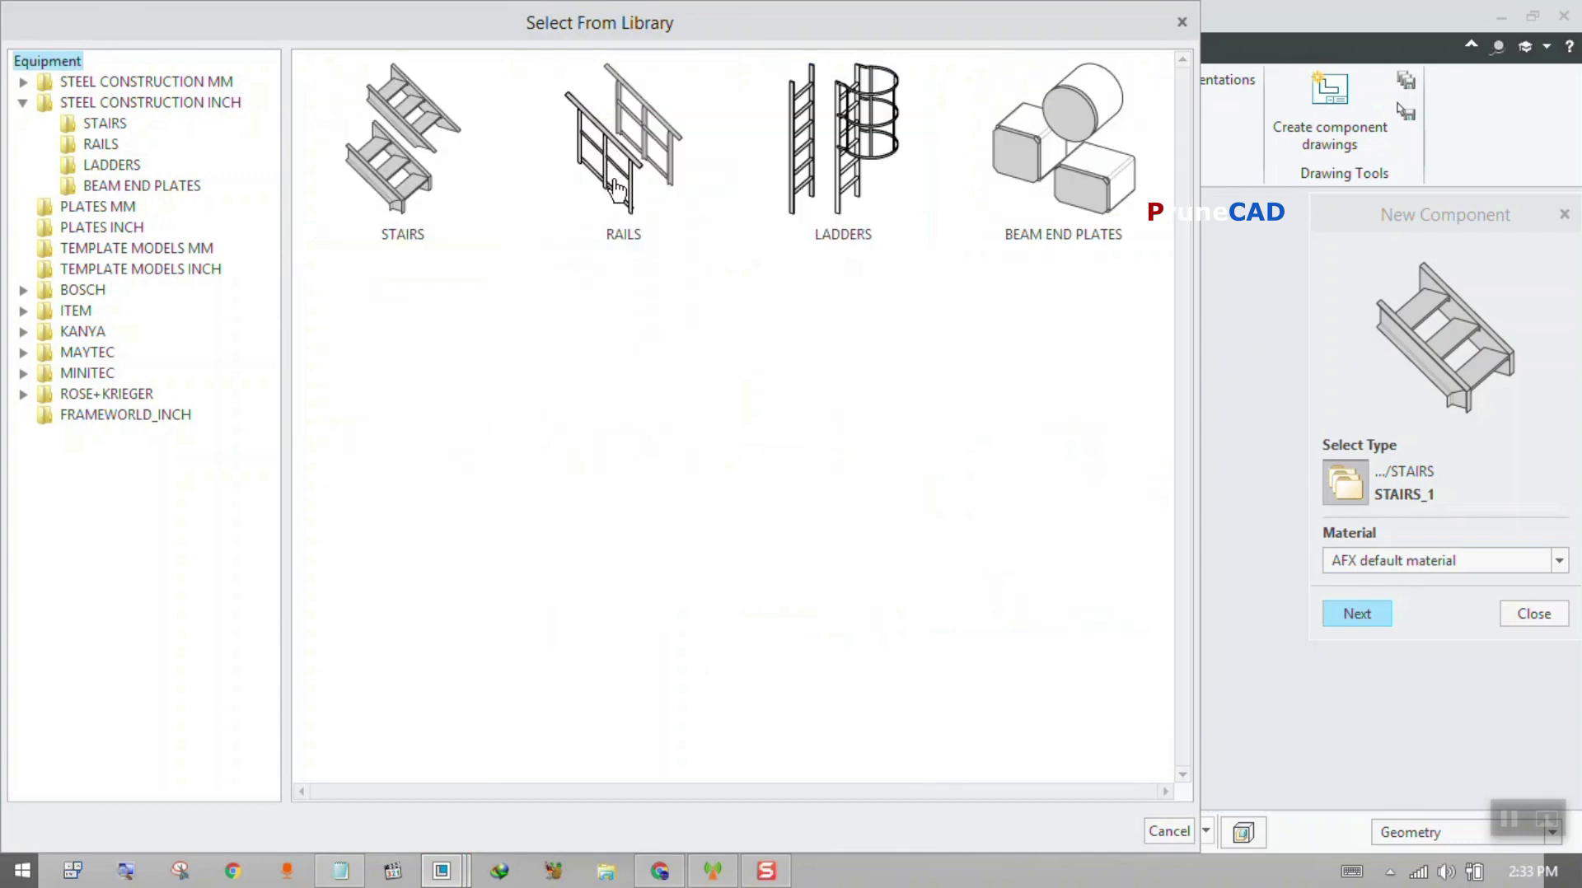
double_click(424, 215)
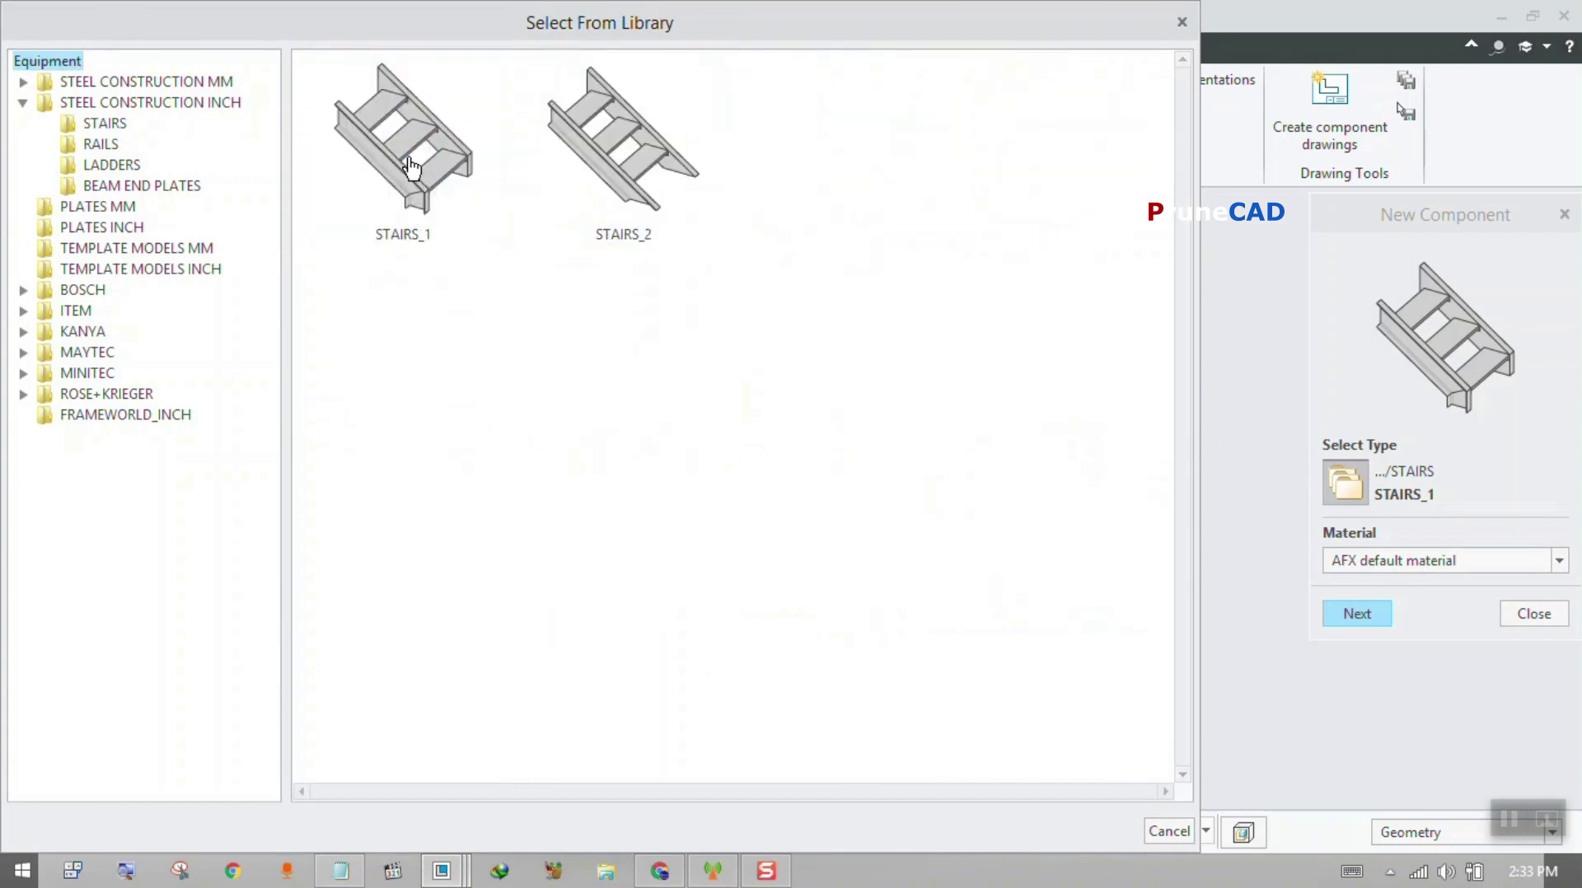
double_click(416, 177)
left_click(1357, 616)
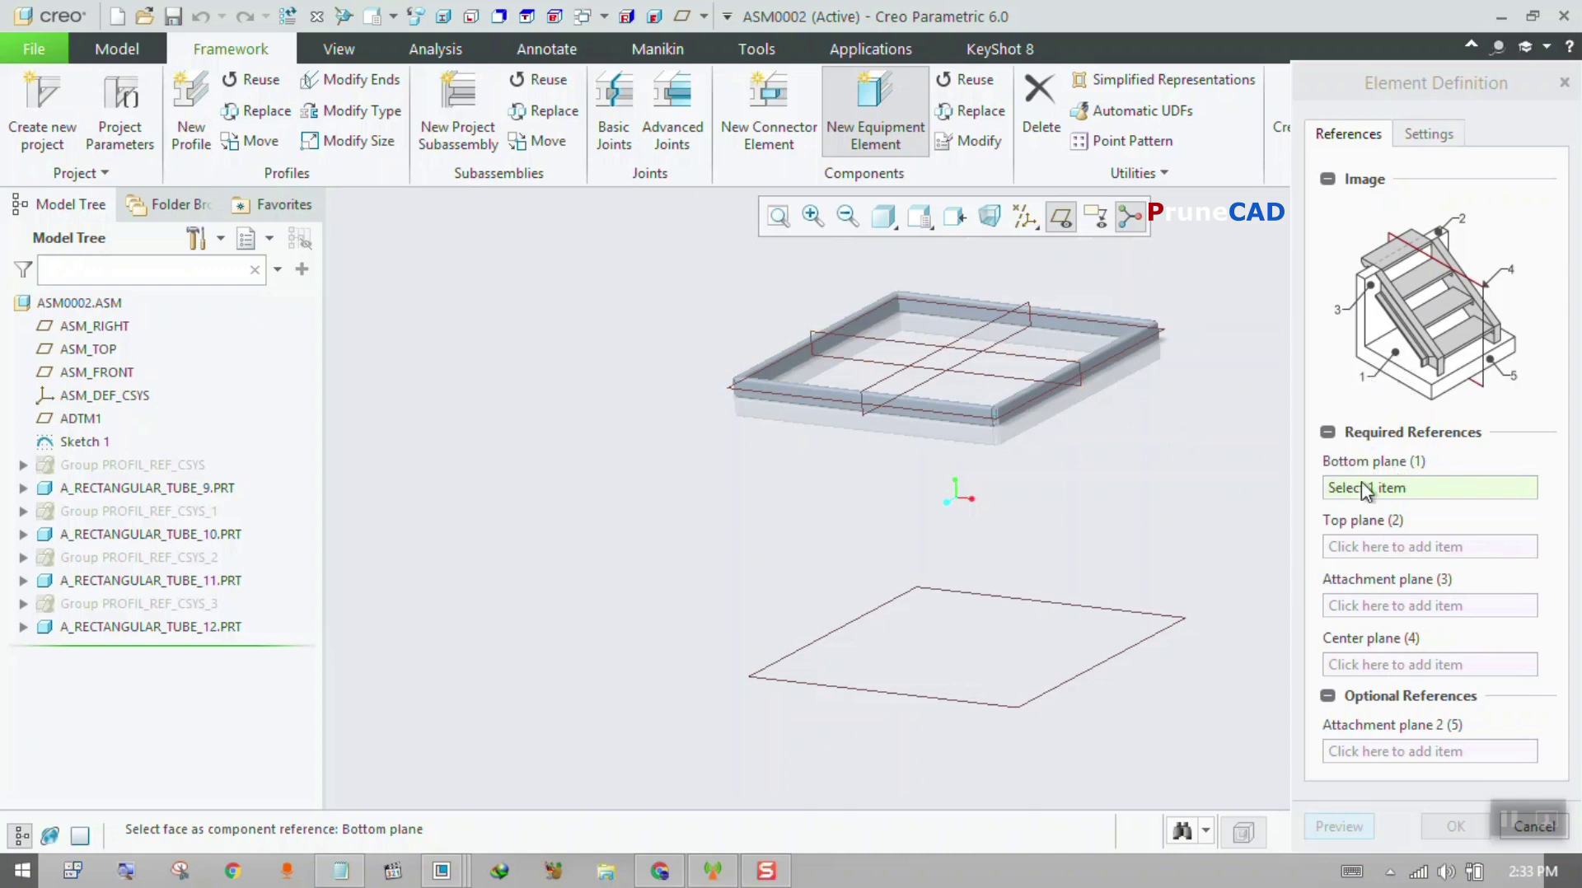
- Assign ASM_TOP as the stairs' bottom plane and the platform side tube's upper face as the top plane
left_click(1163, 626)
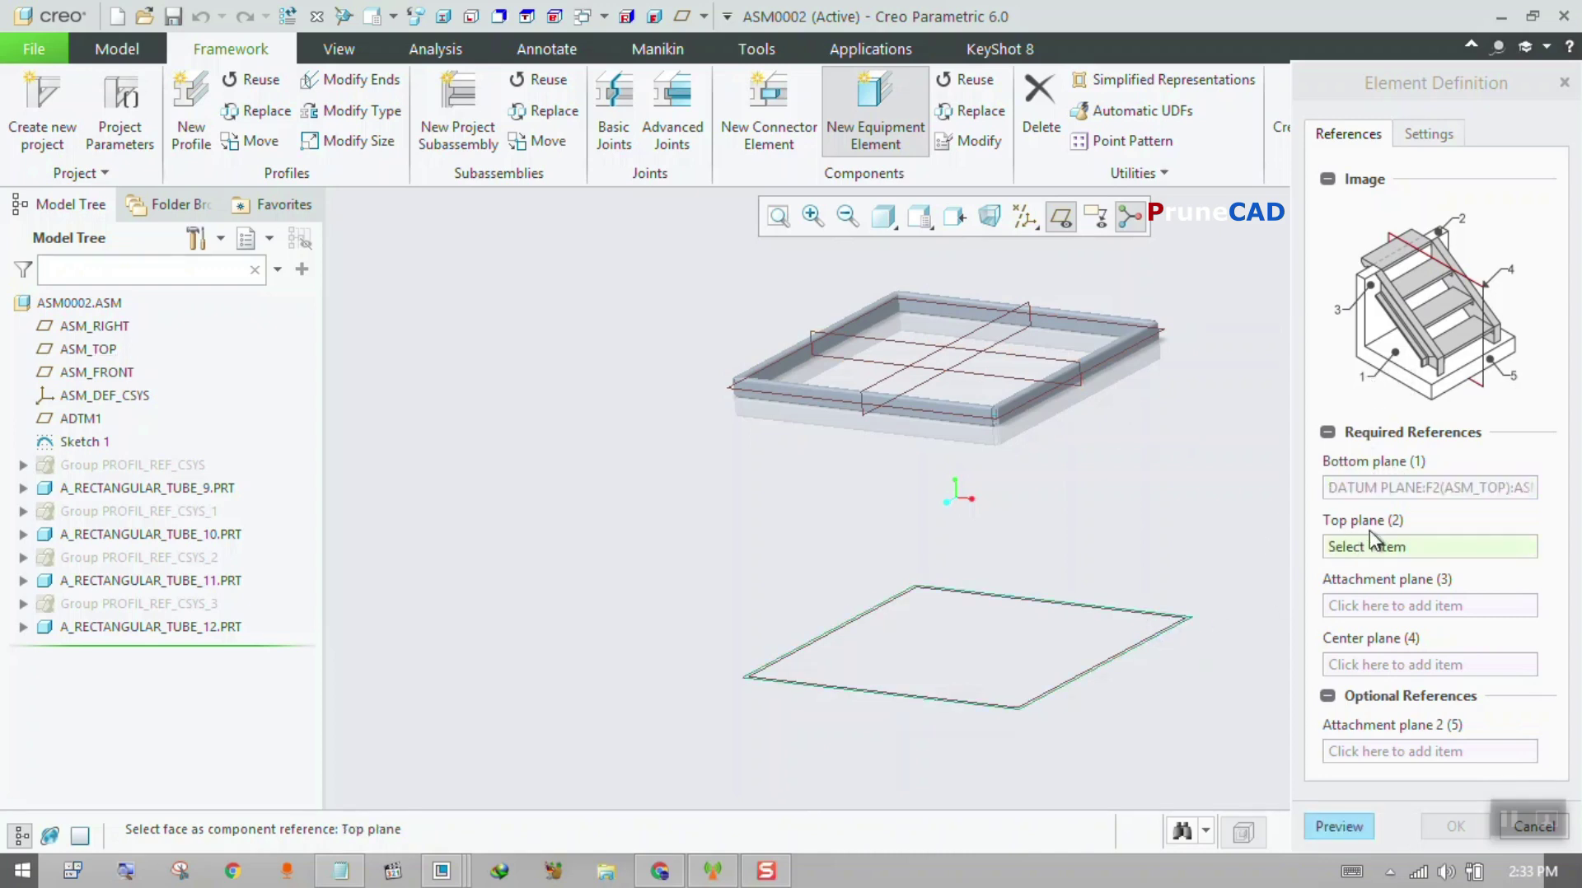
scroll(1110, 326, "up", 5)
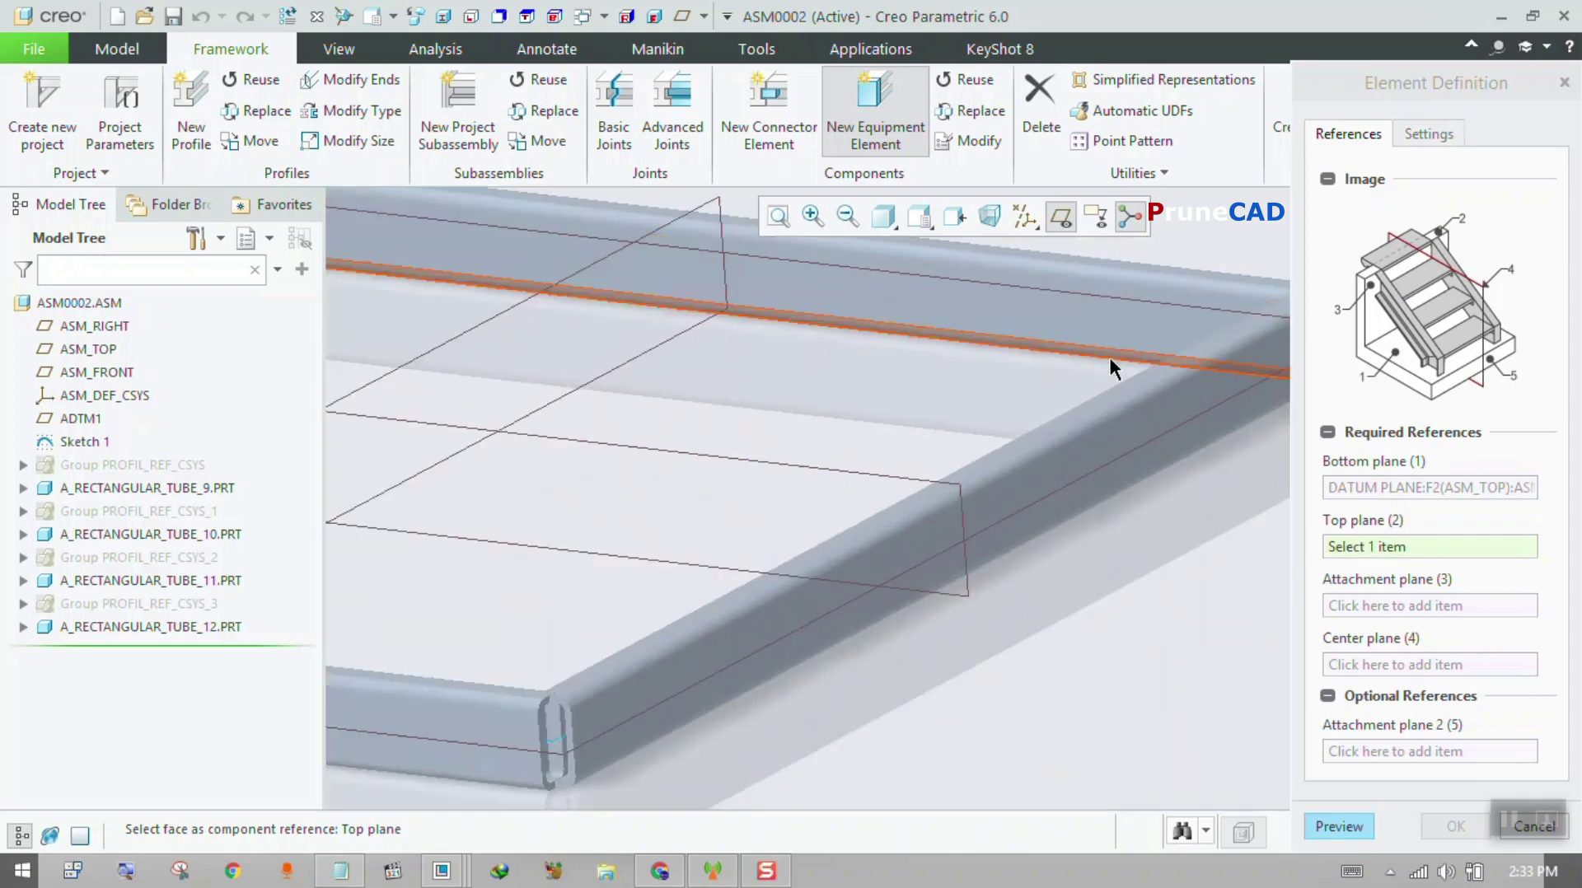
left_click(1107, 397)
scroll(1072, 388, "down", 5)
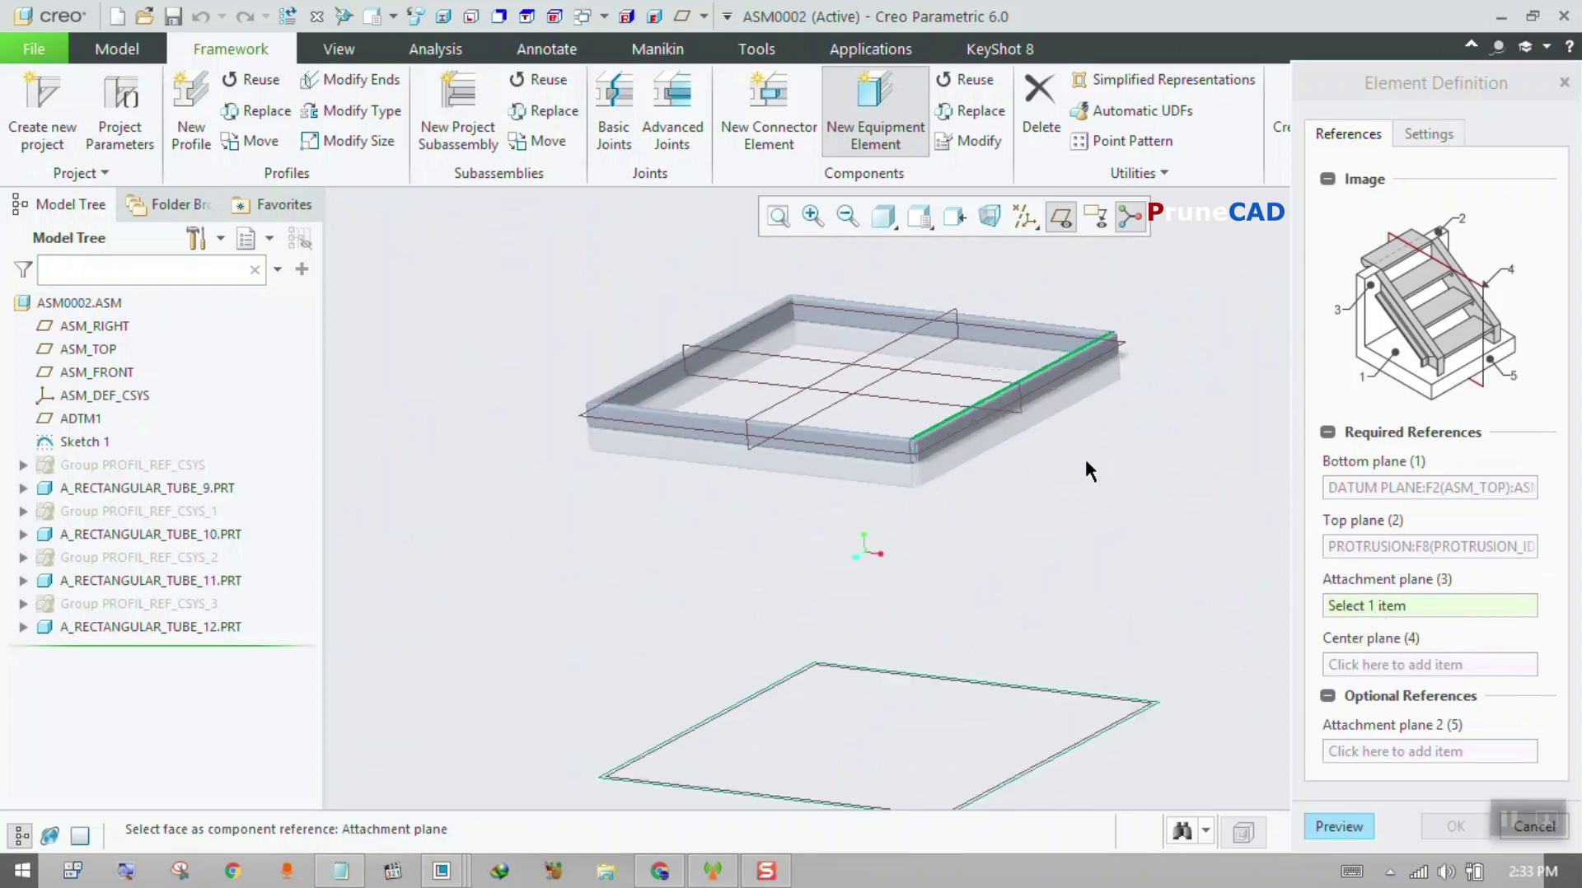
- Assign the same tube's outer side face as the attachment plane and ASM_FRONT as the center plane, and preview the stairs
scroll(791, 433, "up", 5)
left_click(790, 418)
scroll(803, 486, "down", 5)
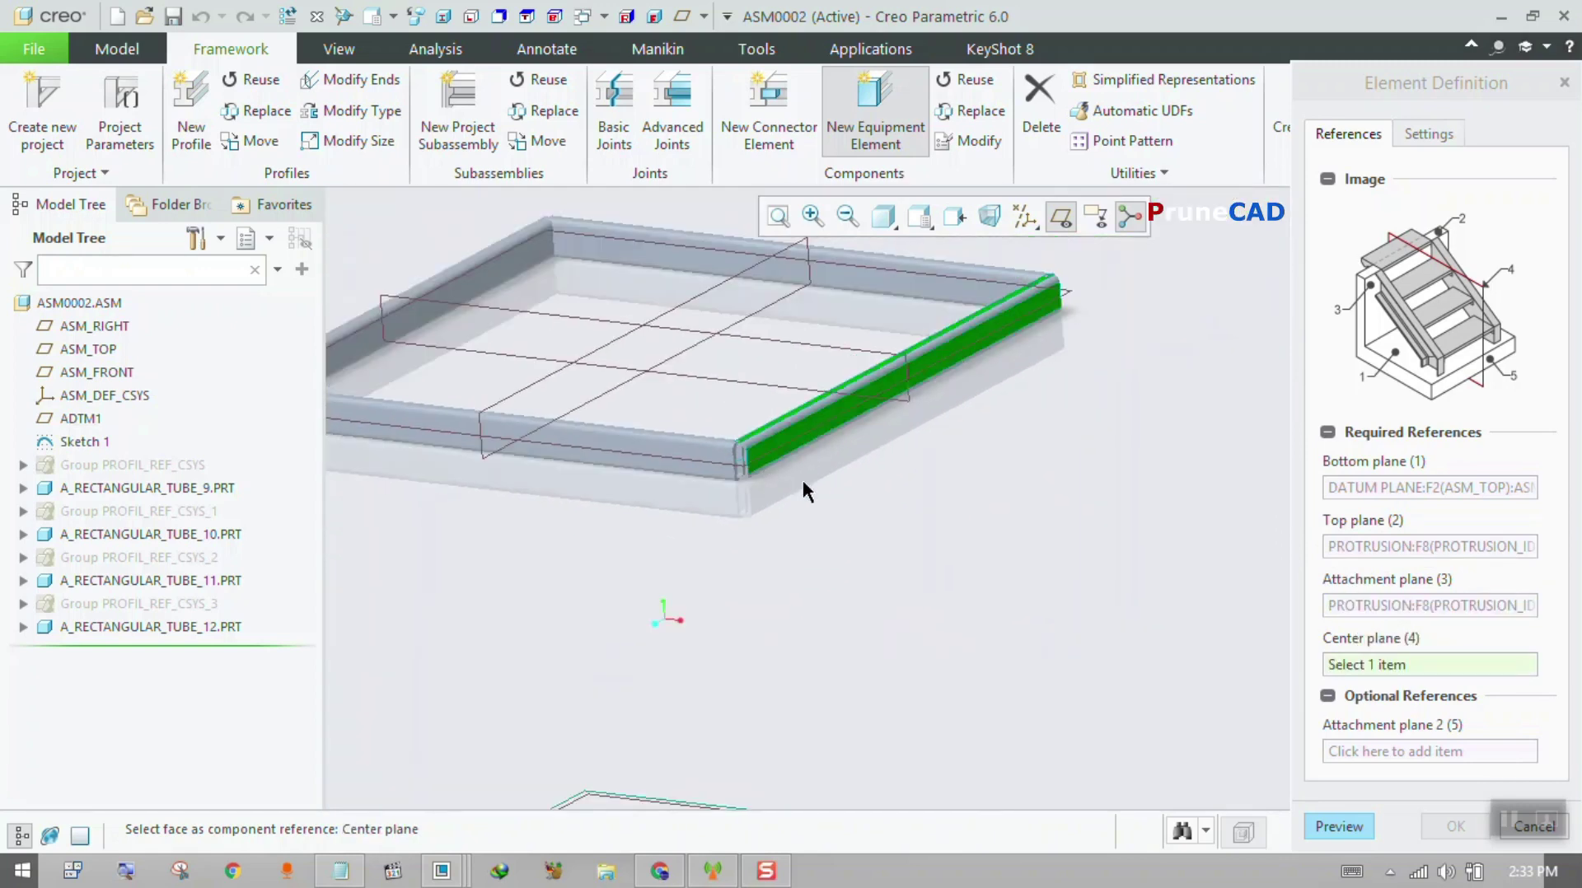
left_click(856, 350)
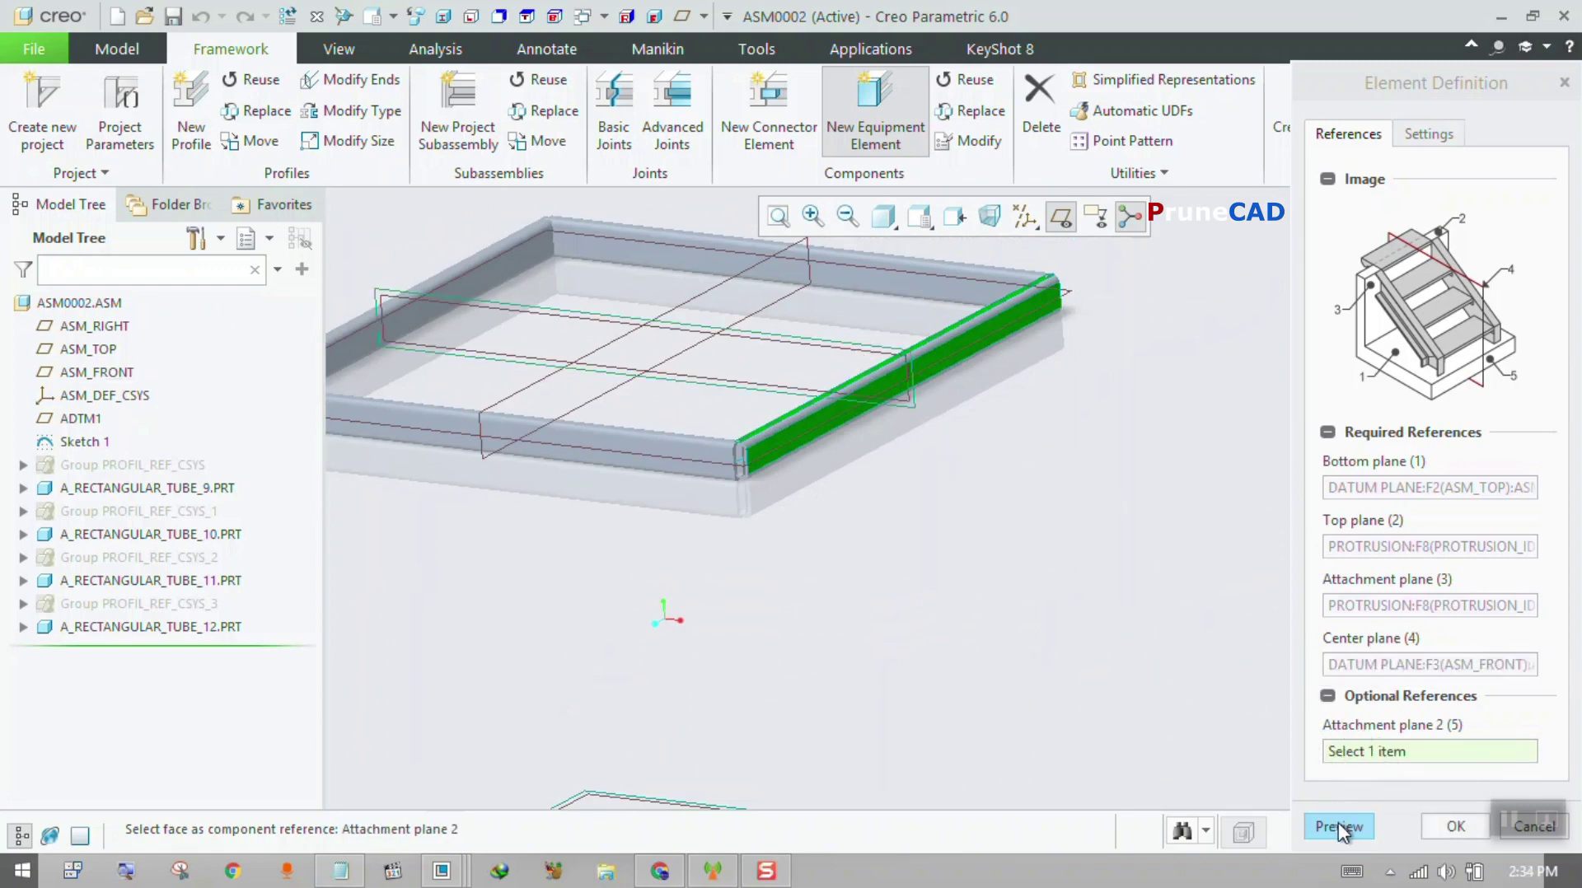
scroll(1145, 671, "down", 1)
left_click(1363, 832)
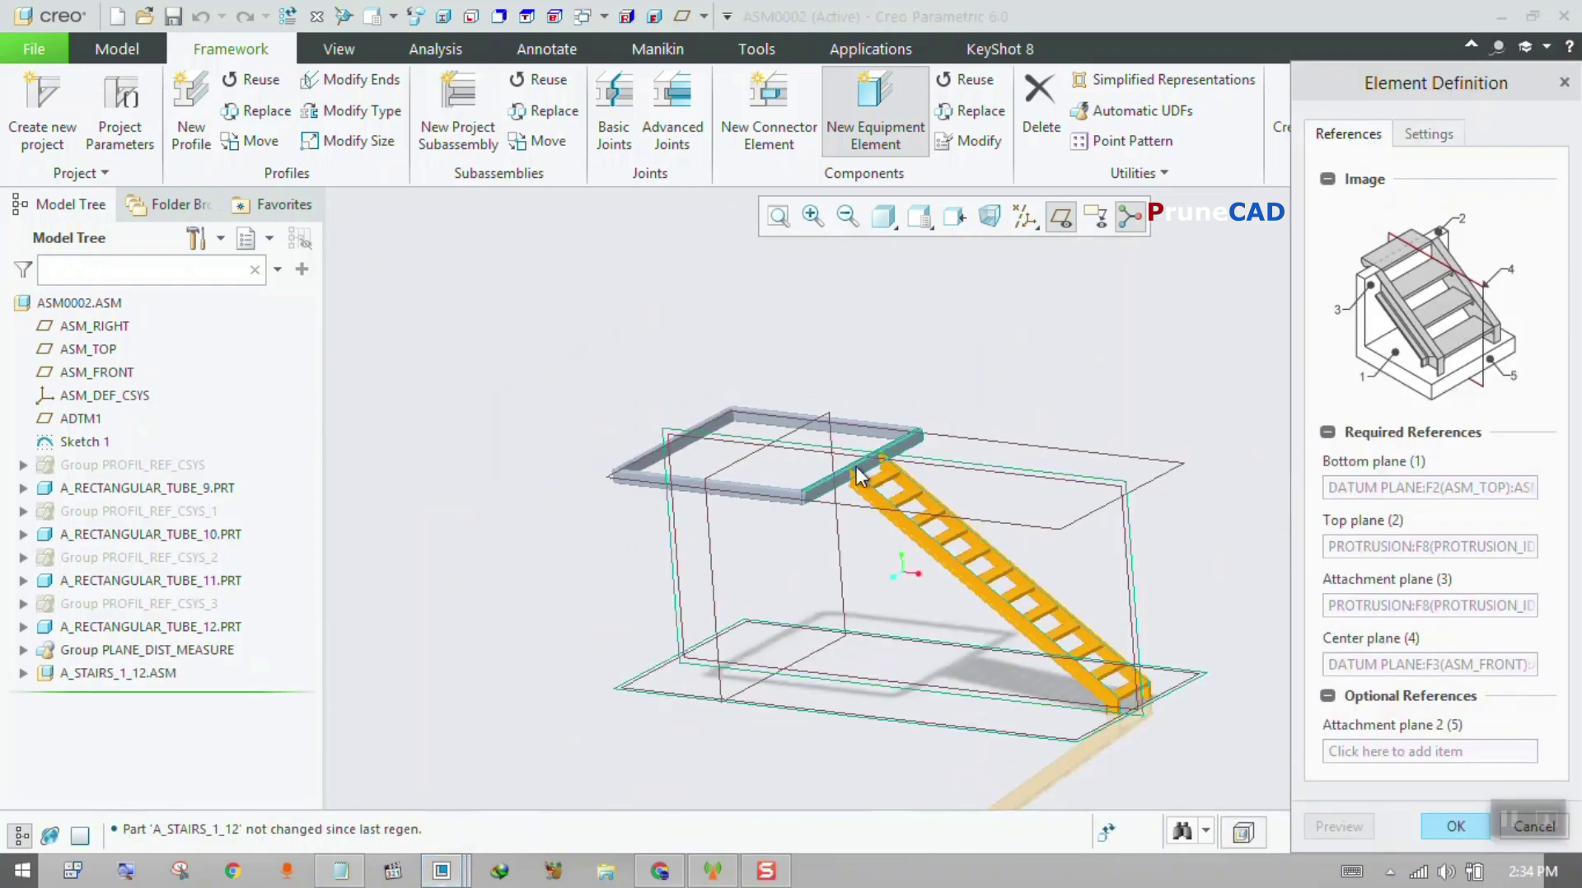
- Open the stairs' configuration settings, hide the model tree to make room for the preview, and review the beam sizes
mouse_move(912, 565)
middle_mouse_down()
mouse_move(858, 569)
mouse_move(881, 568)
middle_mouse_up()
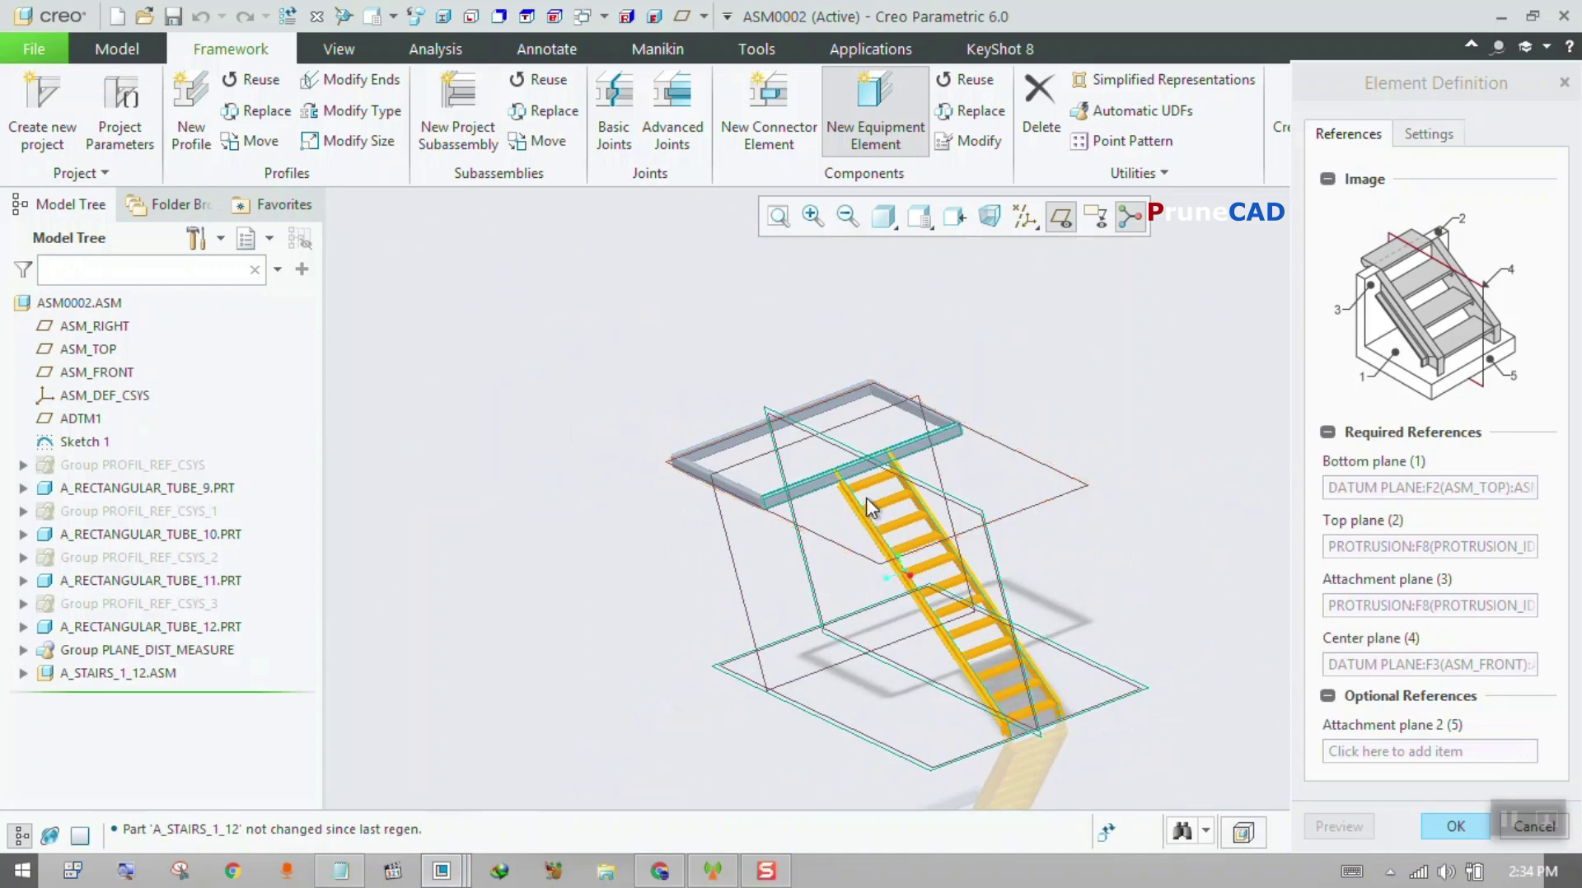
scroll(873, 505, "up", 2)
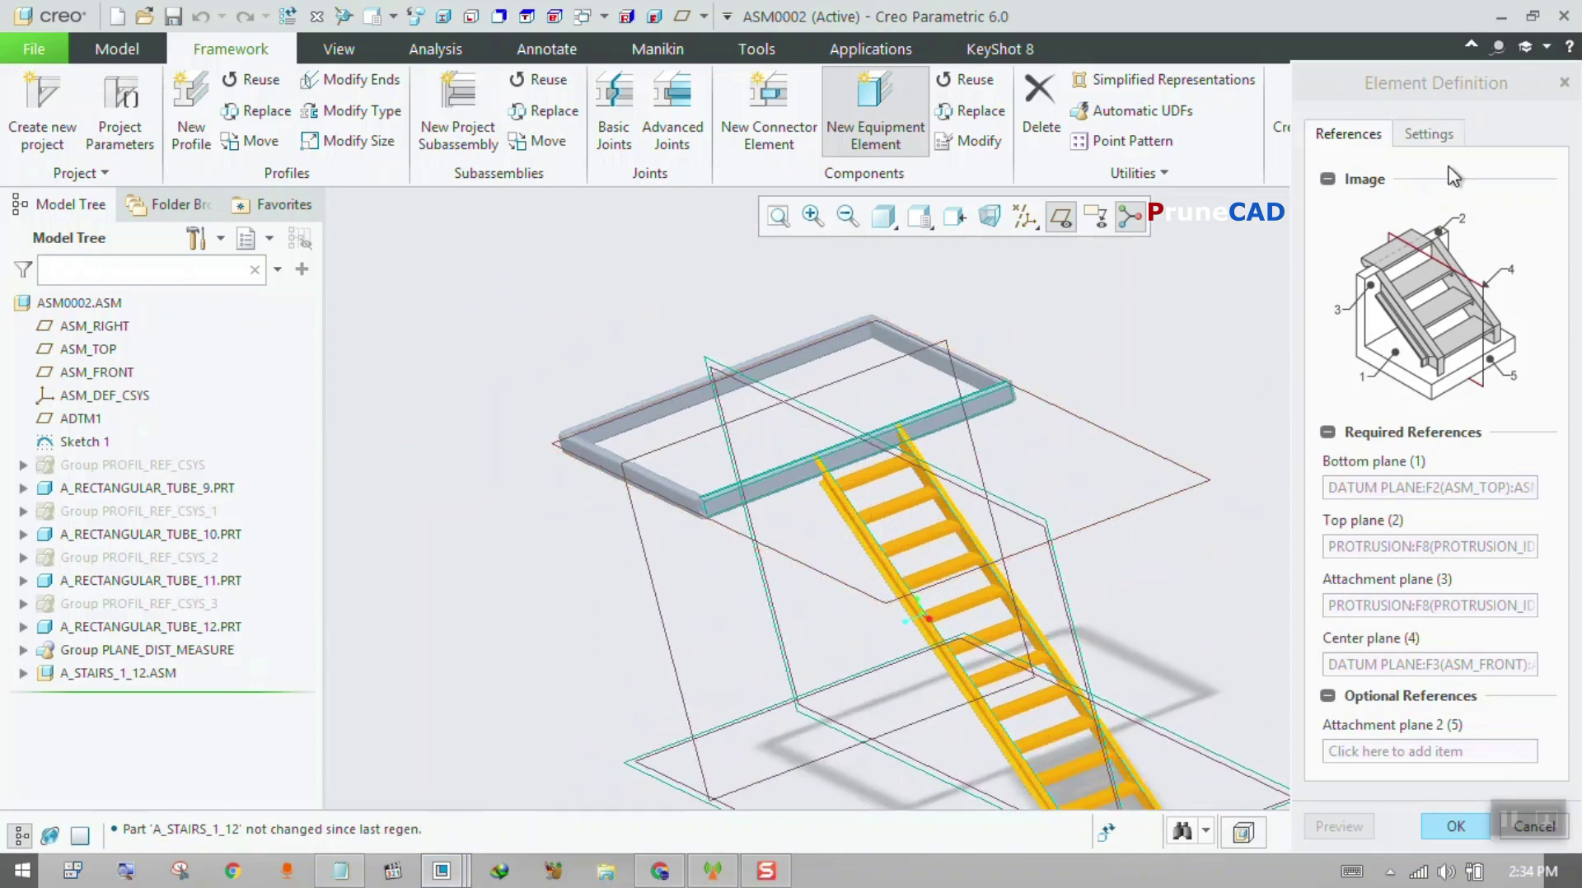
left_click(1431, 134)
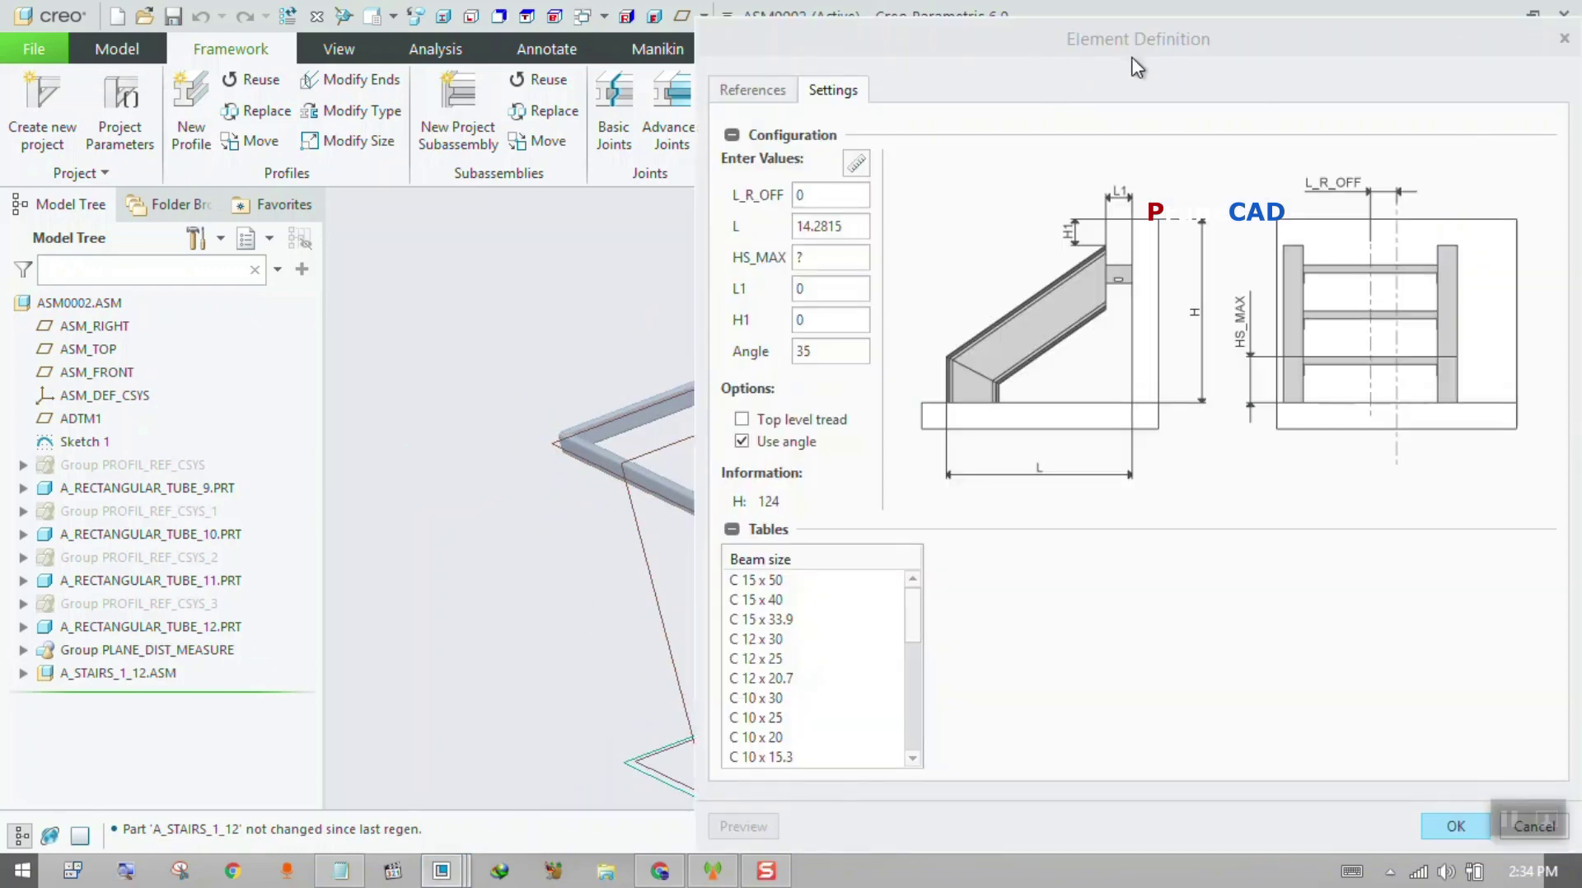
left_click(21, 835)
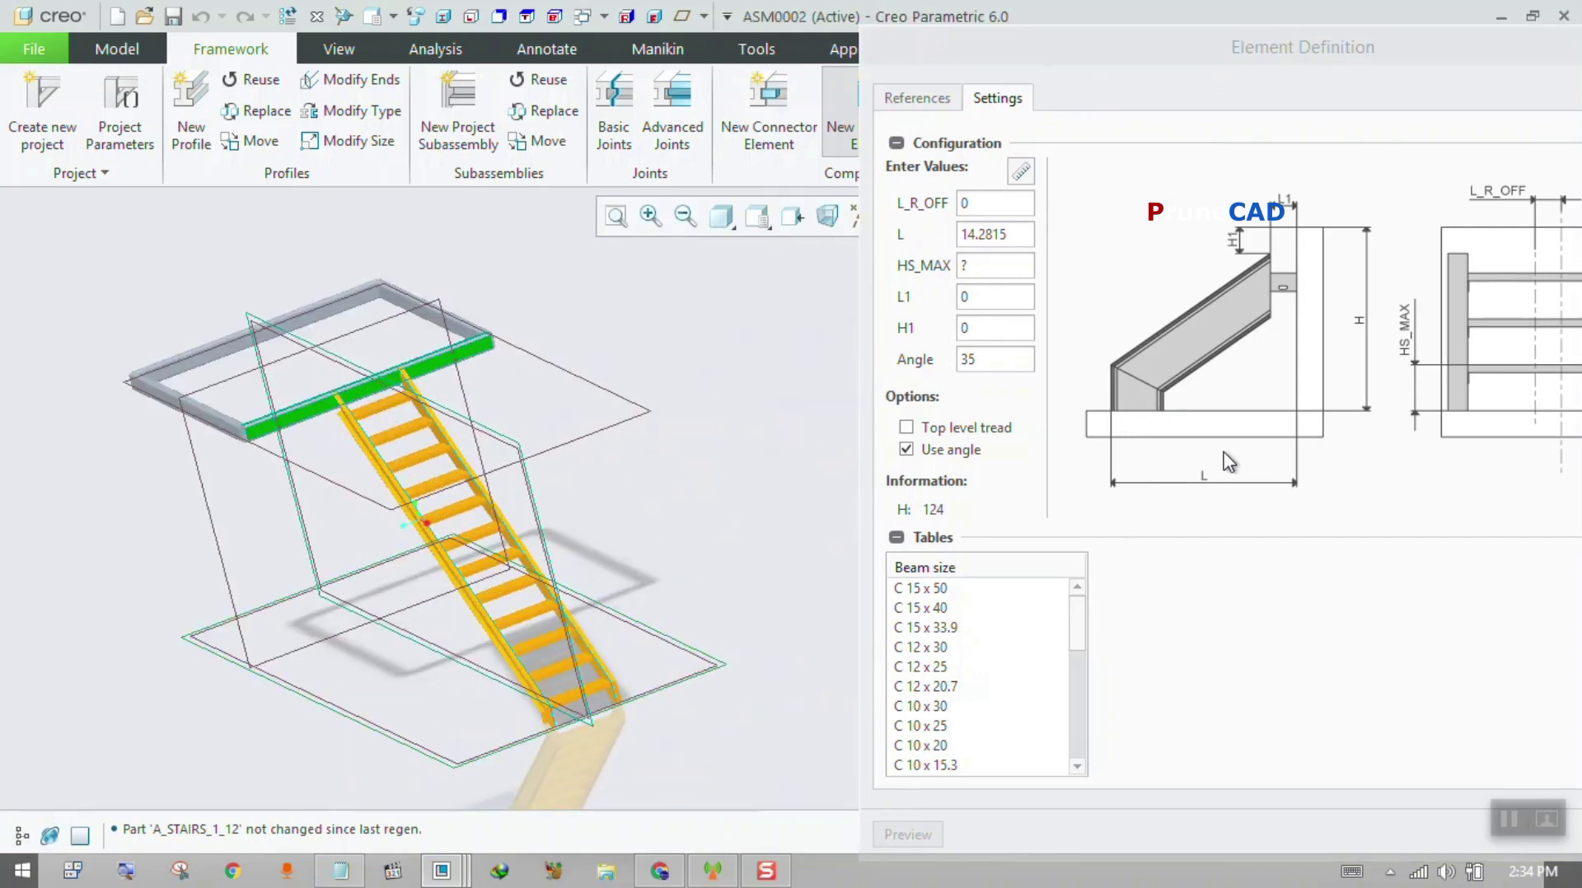
left_click_drag(1376, 42, 1276, 36)
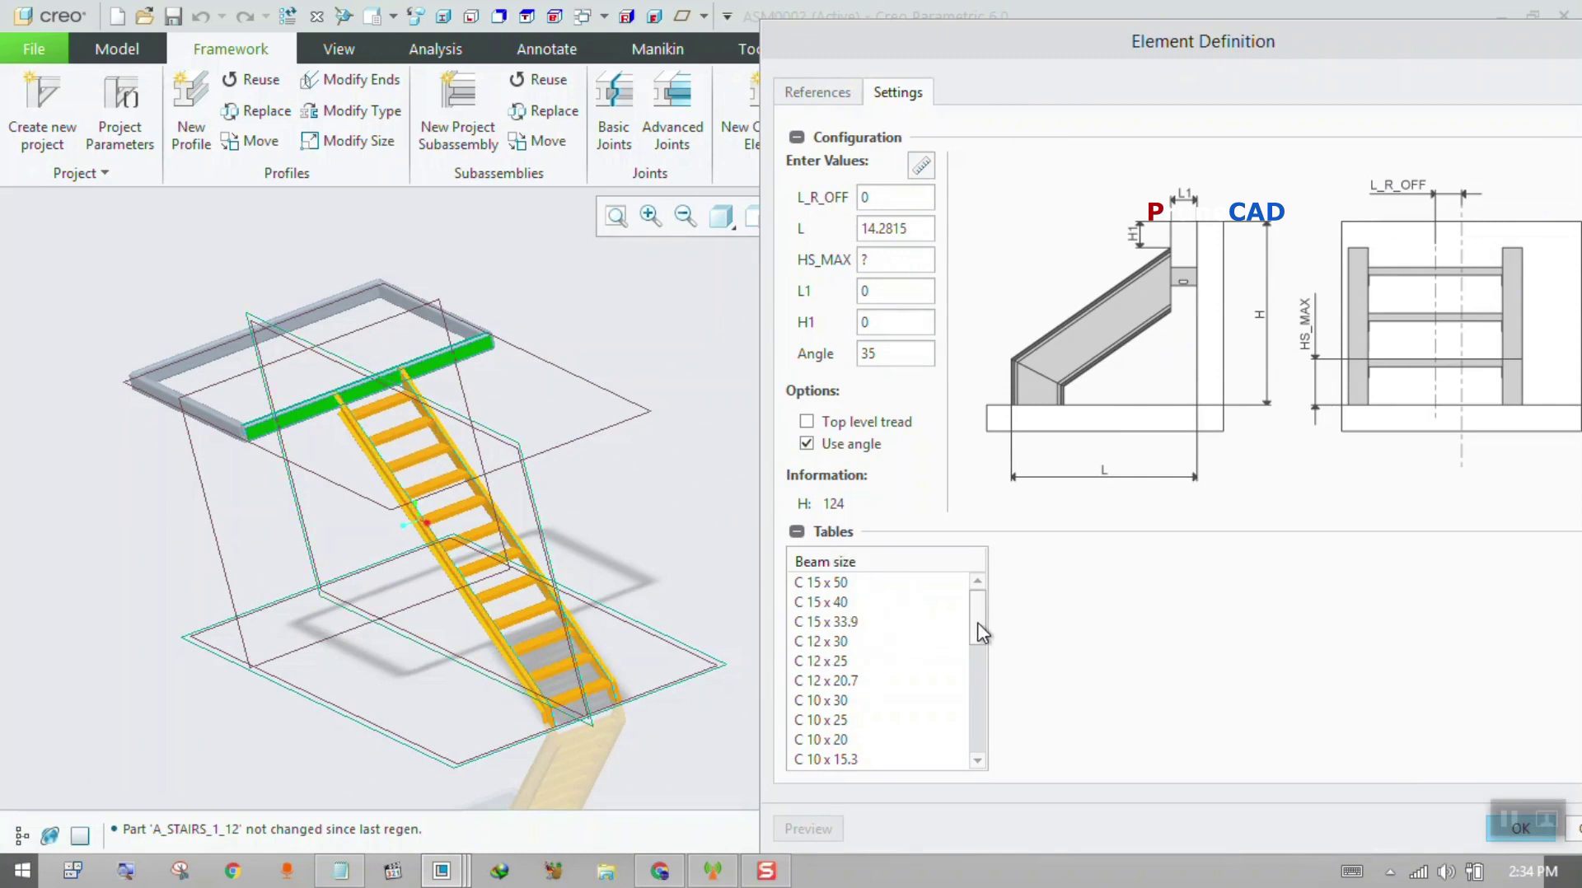
scroll(981, 651, "down", 1)
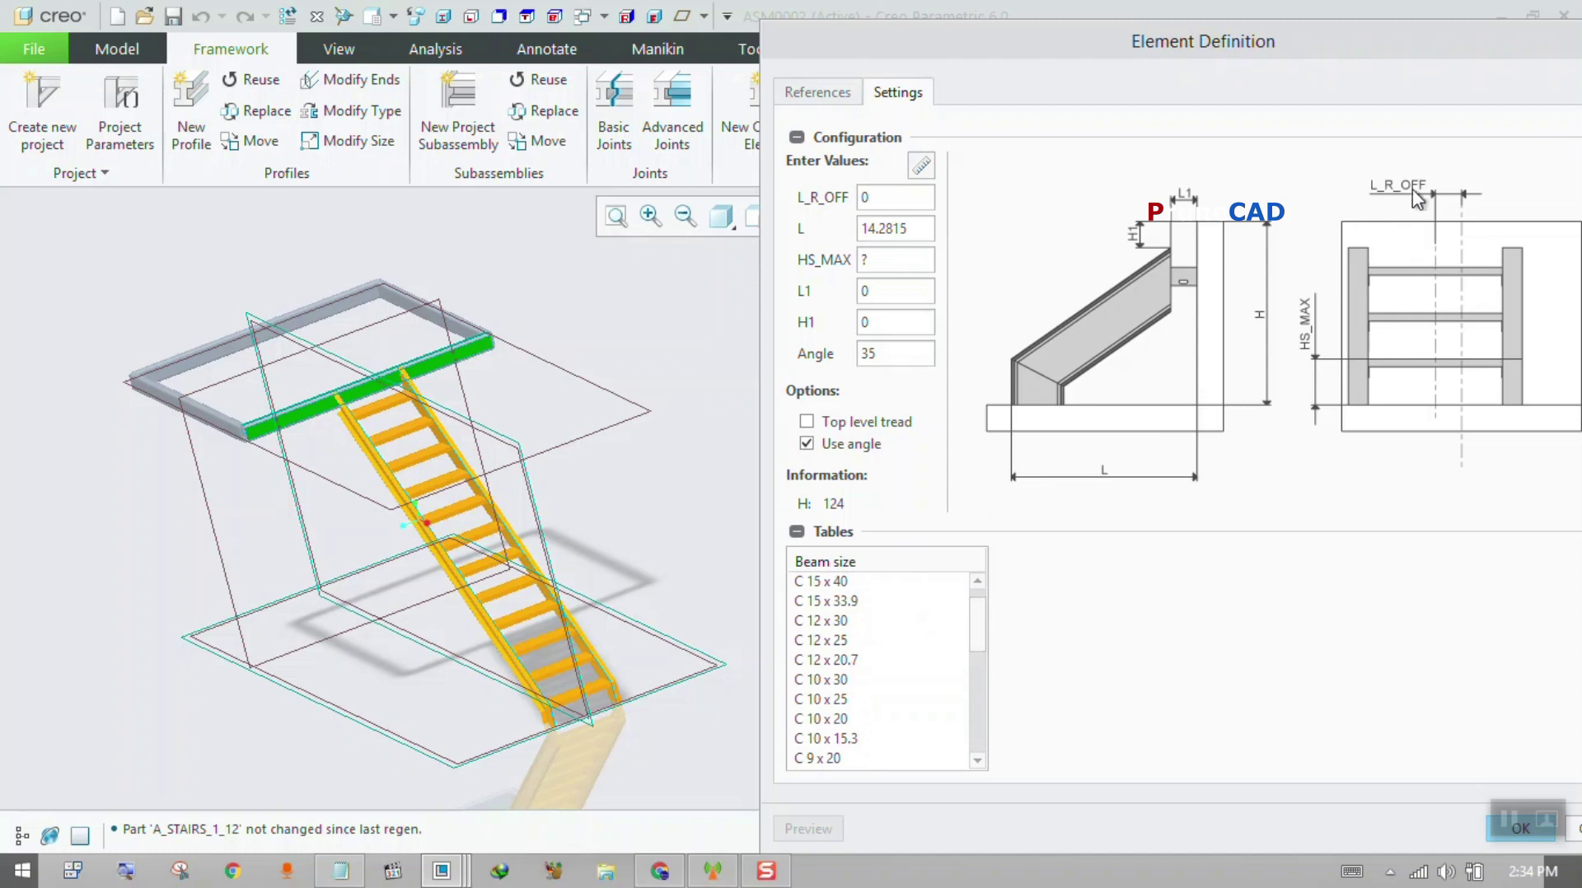
- Set the stairs' L_R_OFF offset to 50 and preview the shifted staircase
double_click(864, 197)
type("50")
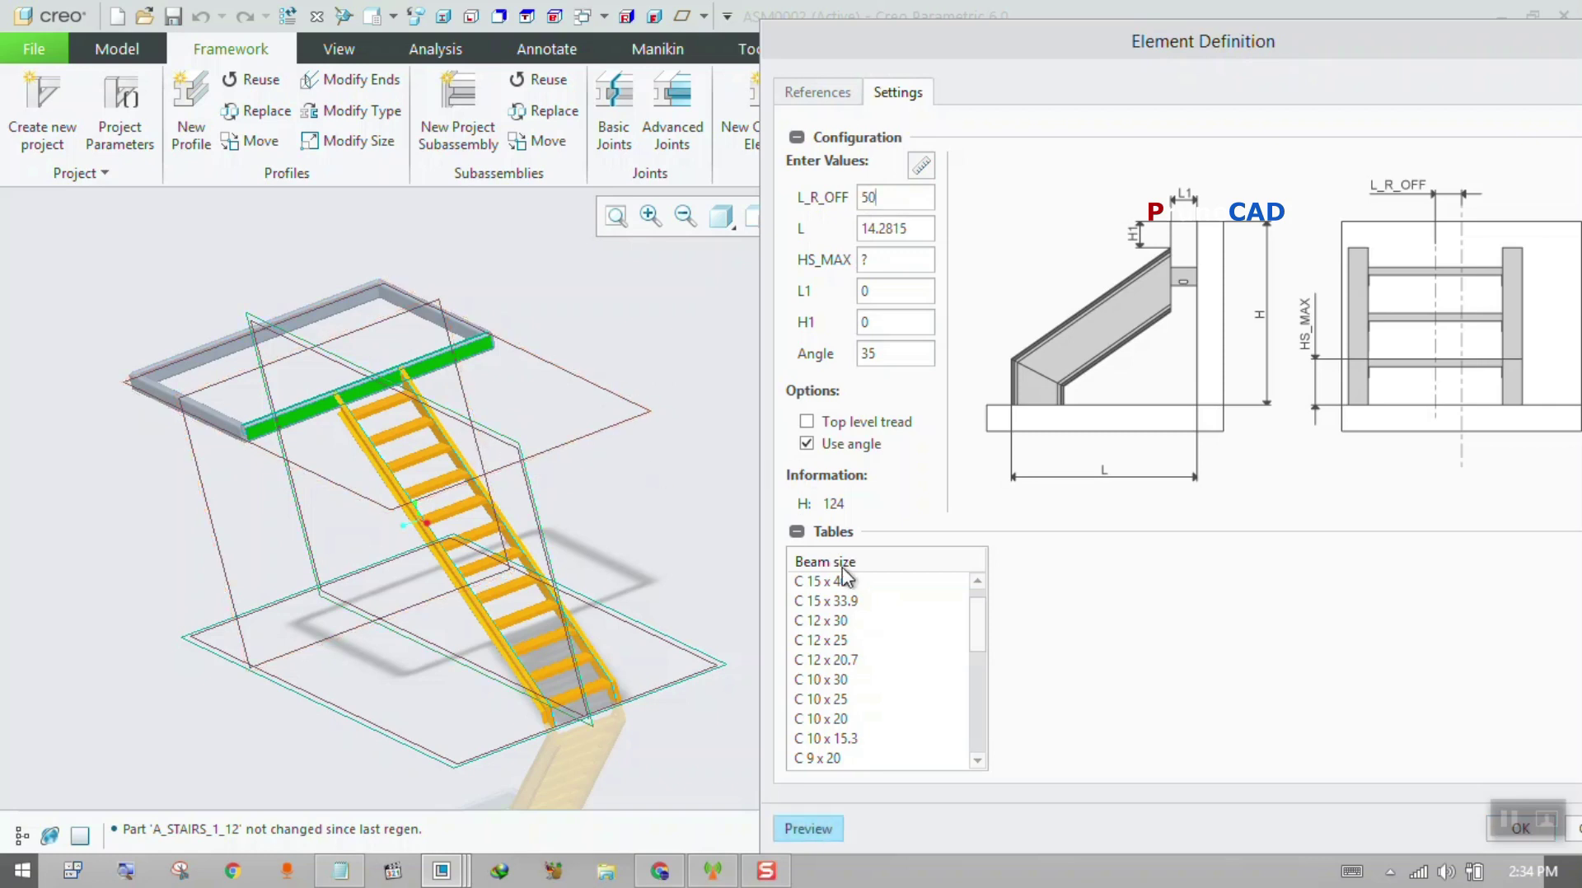
left_click(818, 817)
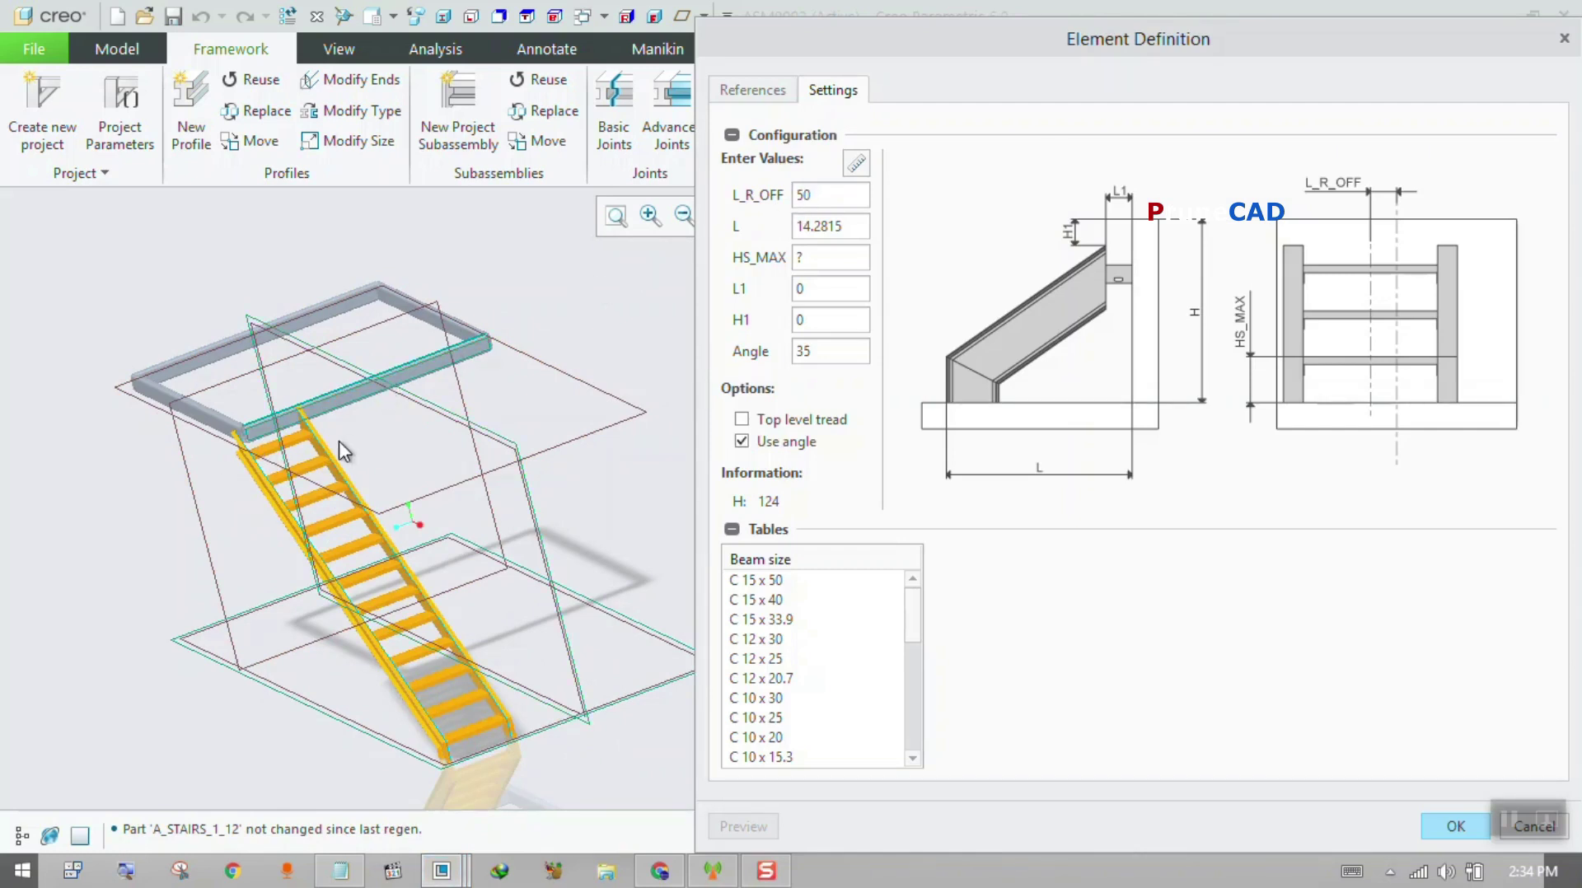
- Set the stairs' L_R_OFF offset to 44, preview the staircase, accept it and finish adding equipment
scroll(346, 453, "down", 5)
double_click(801, 195)
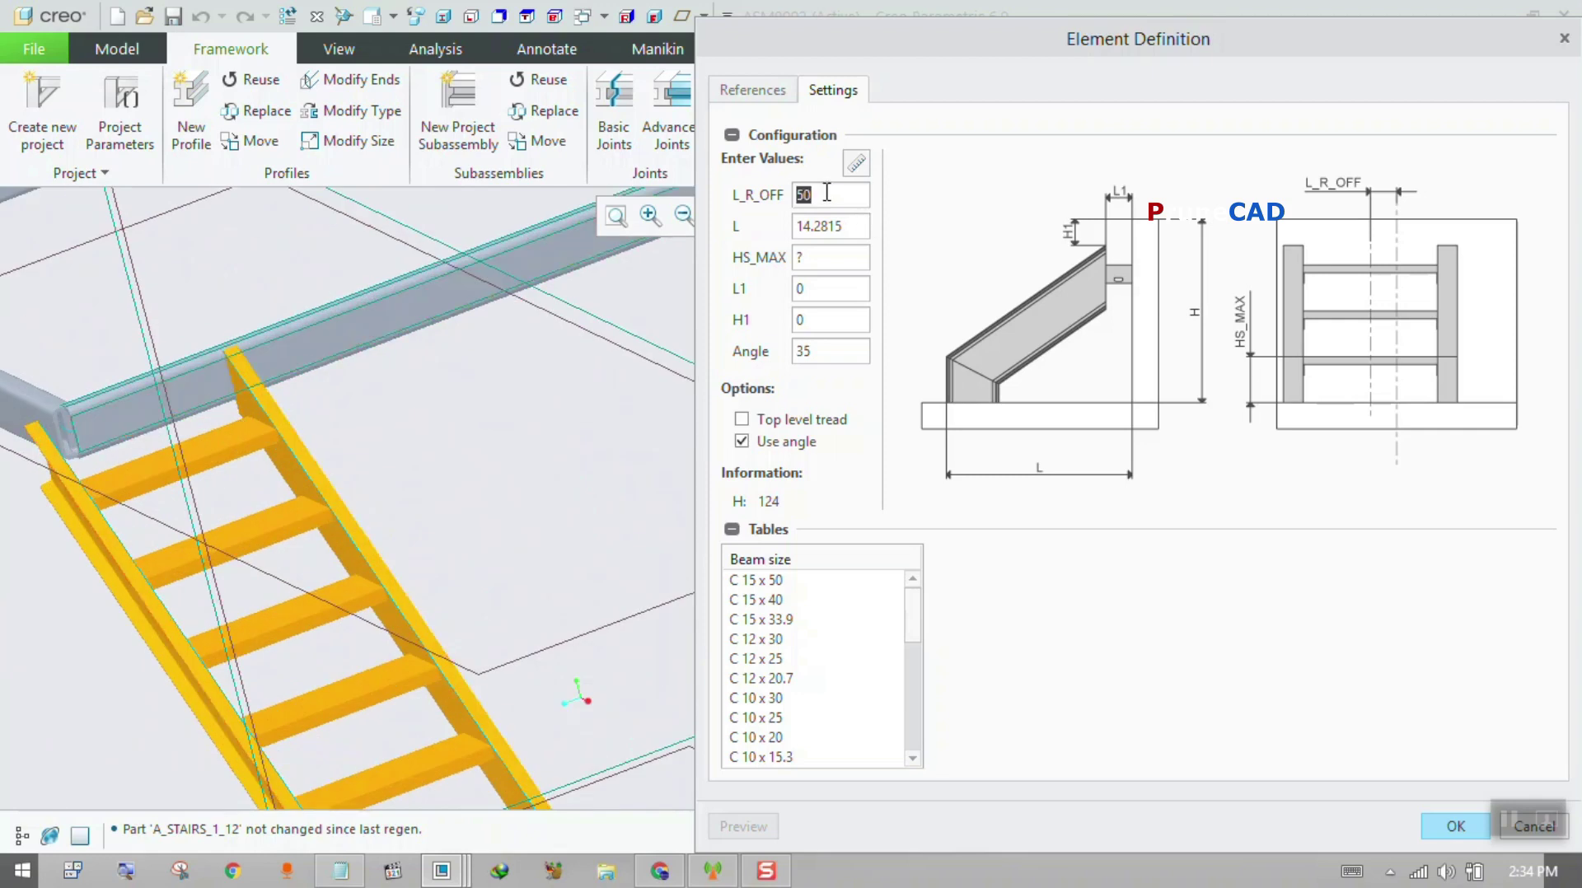
type("4")
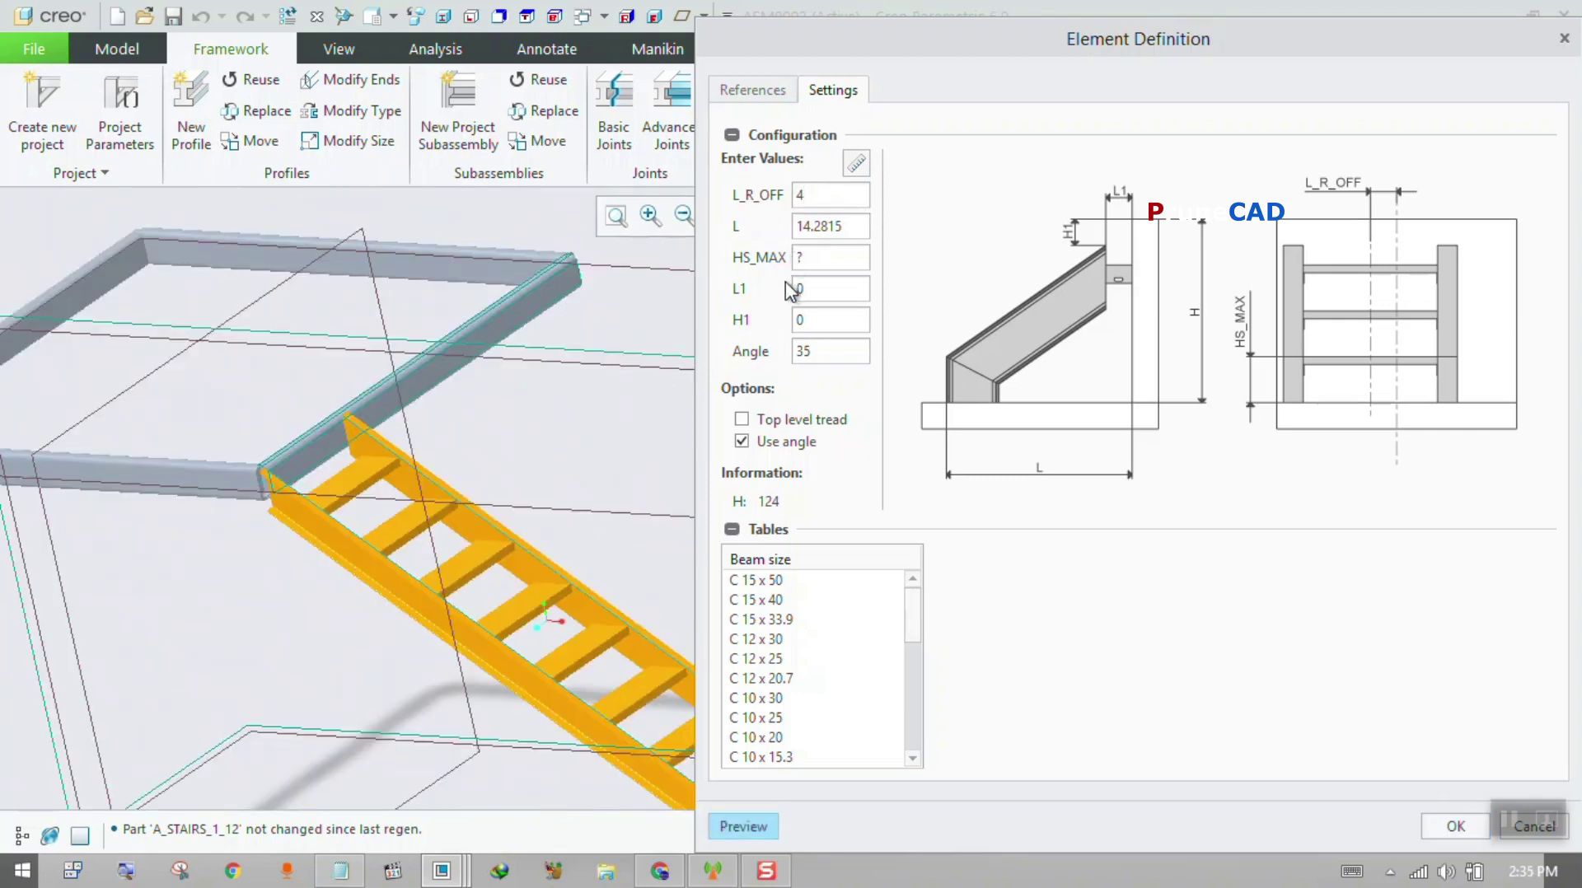
type("4")
left_click(766, 818)
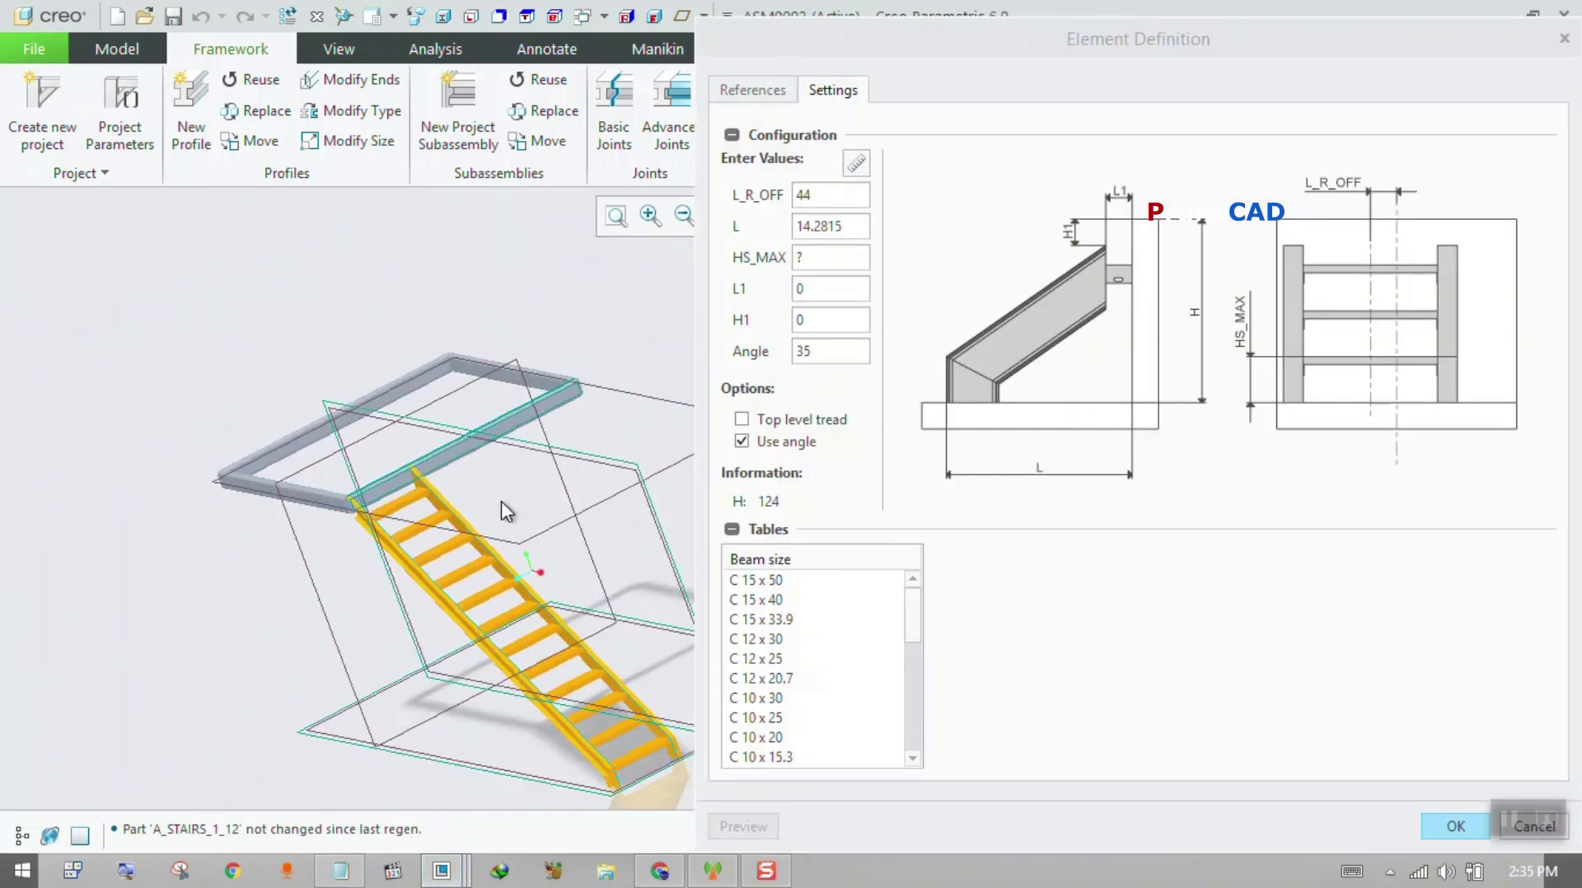
left_click(1445, 824)
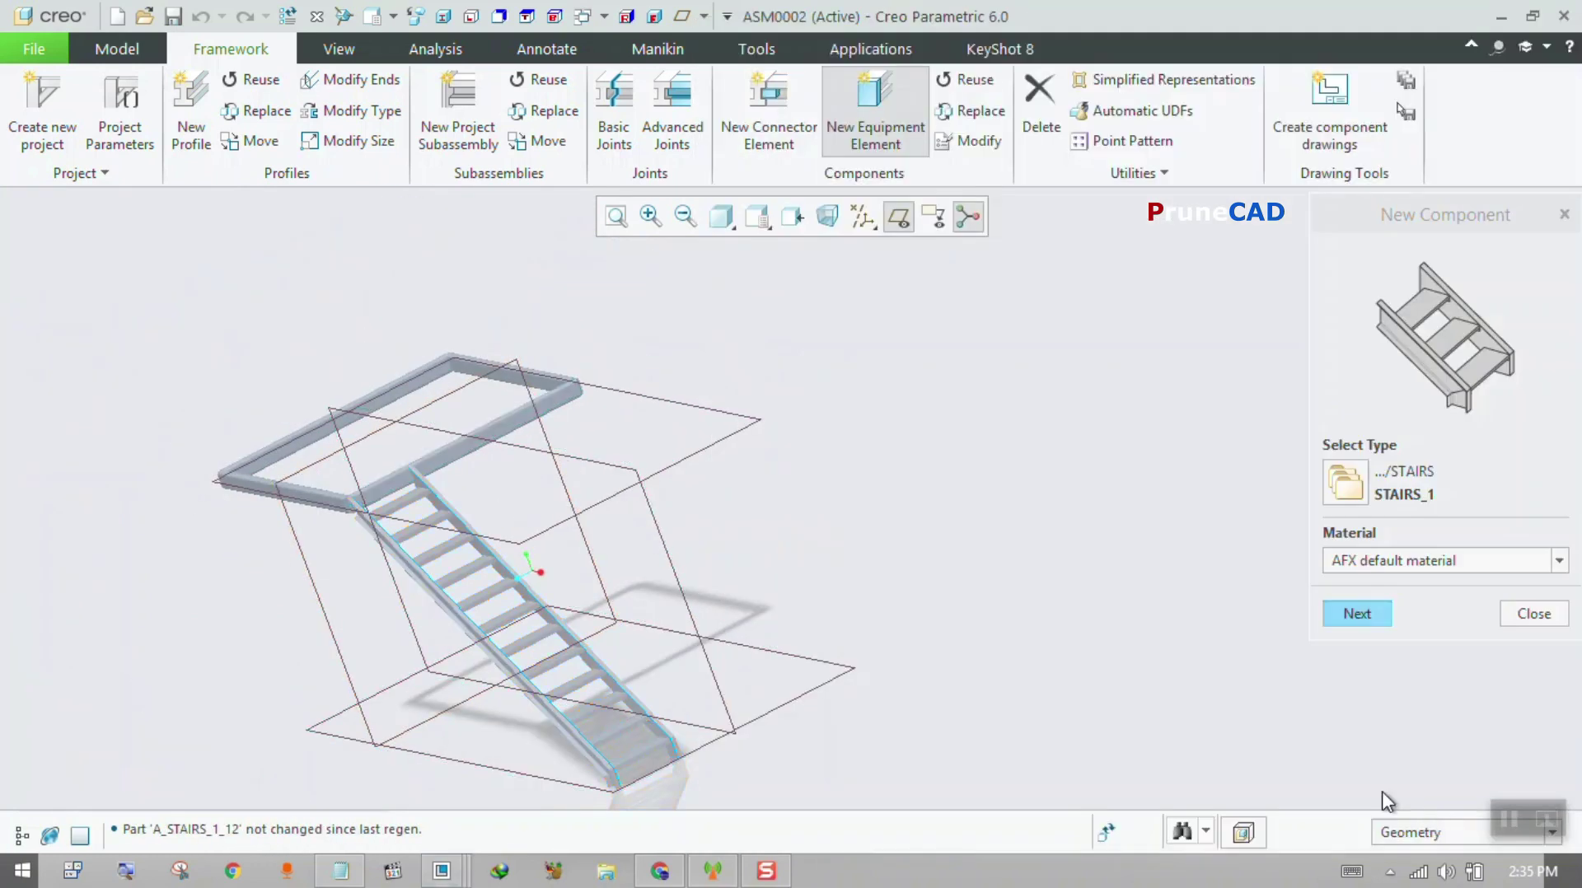
left_click(1532, 614)
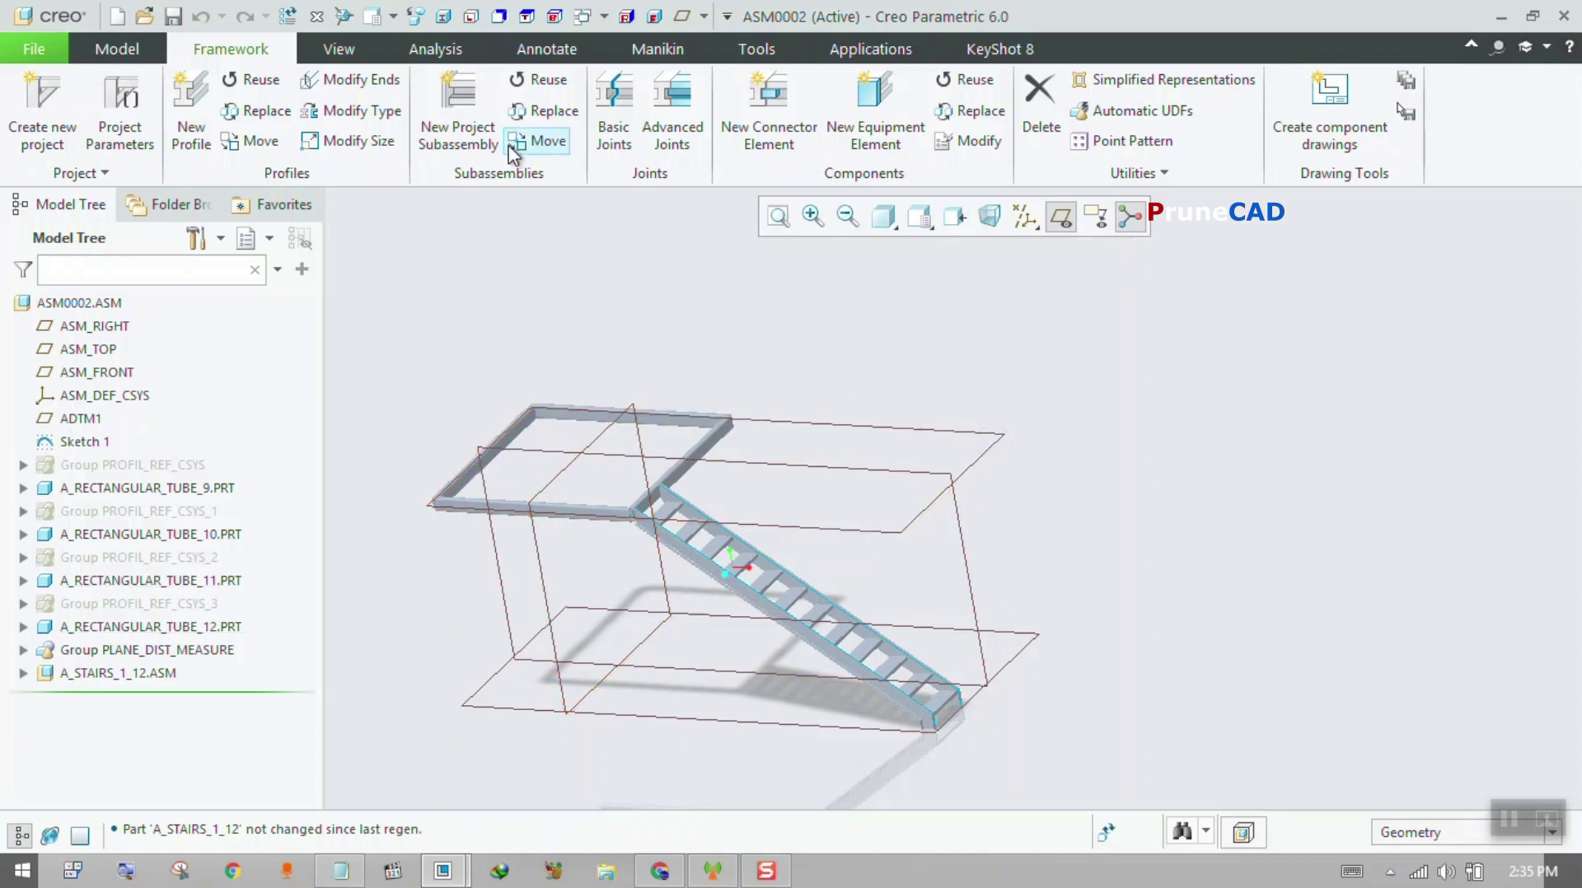
- Create a datum plane offset above the platform's datum plane ADTM1
left_click(145, 48)
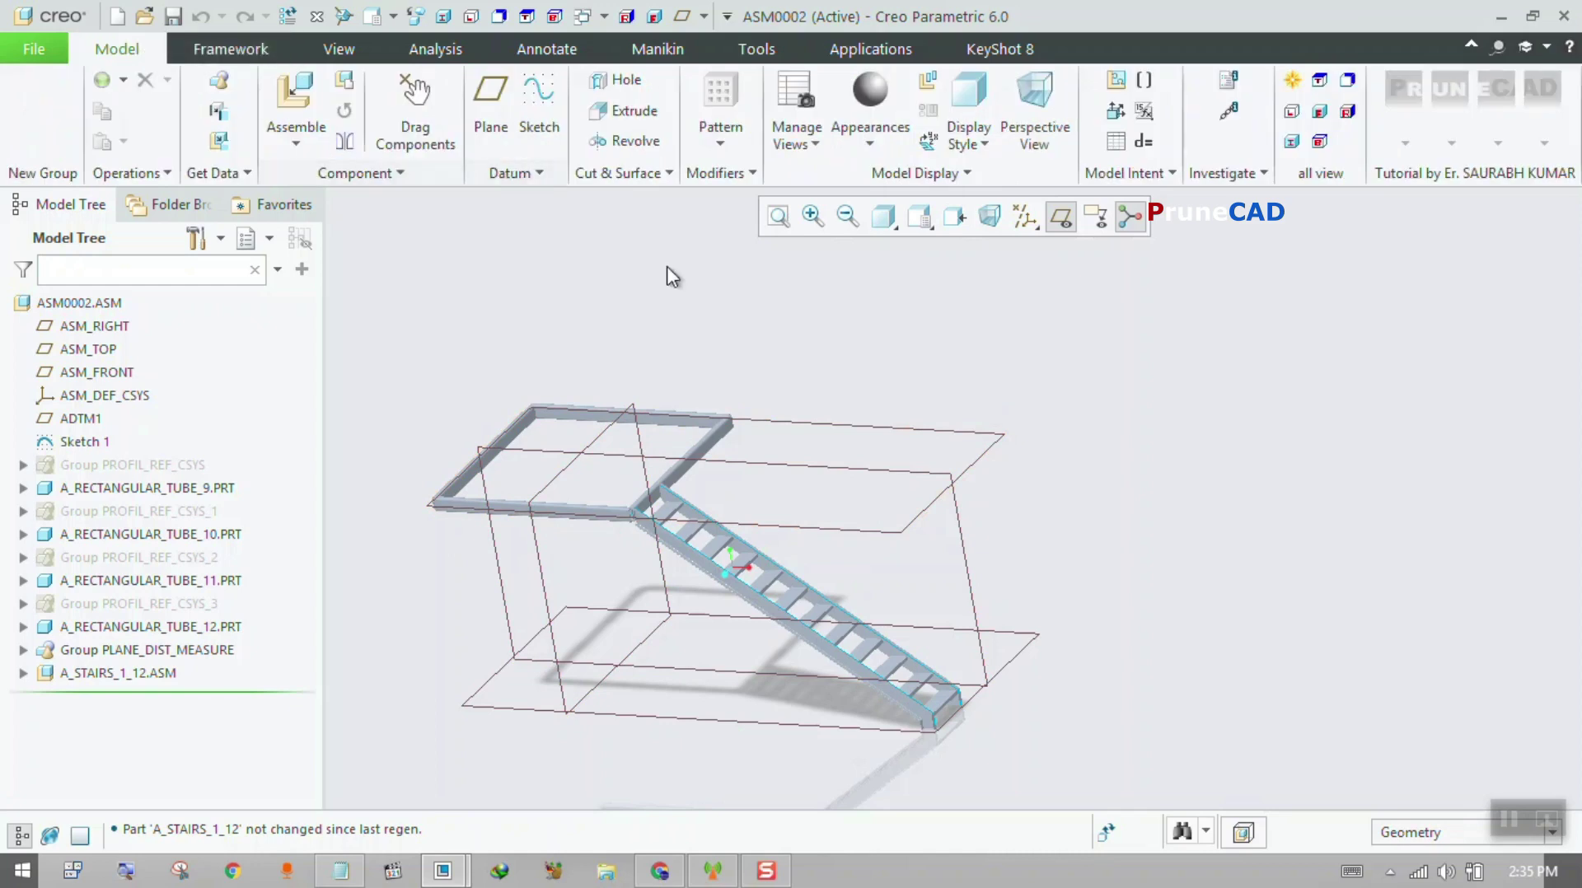
left_click(491, 108)
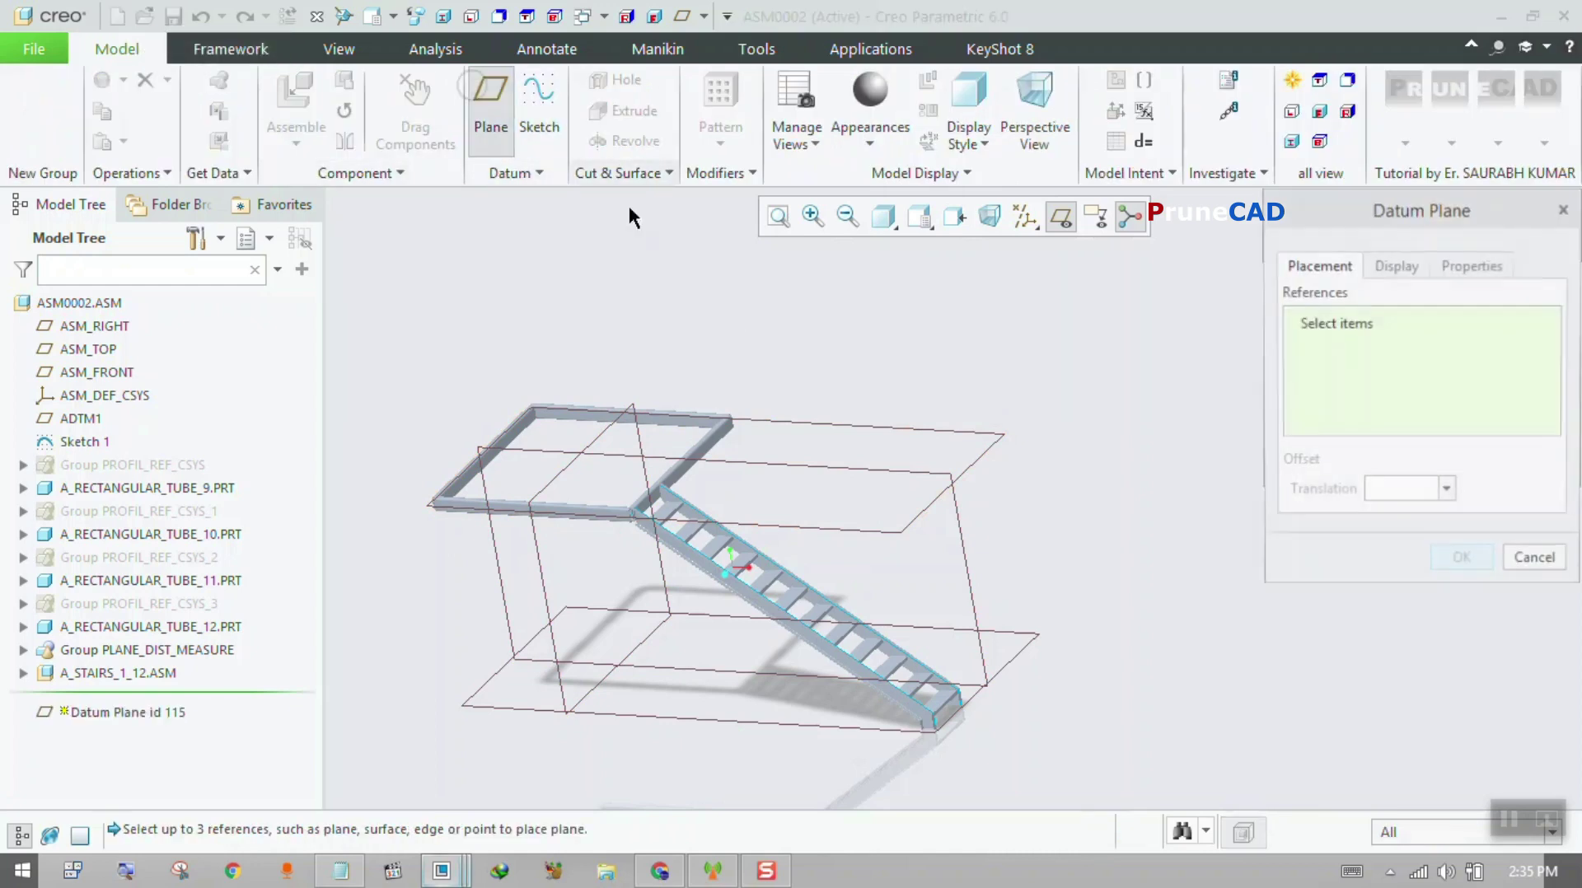
left_click(974, 470)
left_click(1447, 562)
scroll(989, 573, "up", 5)
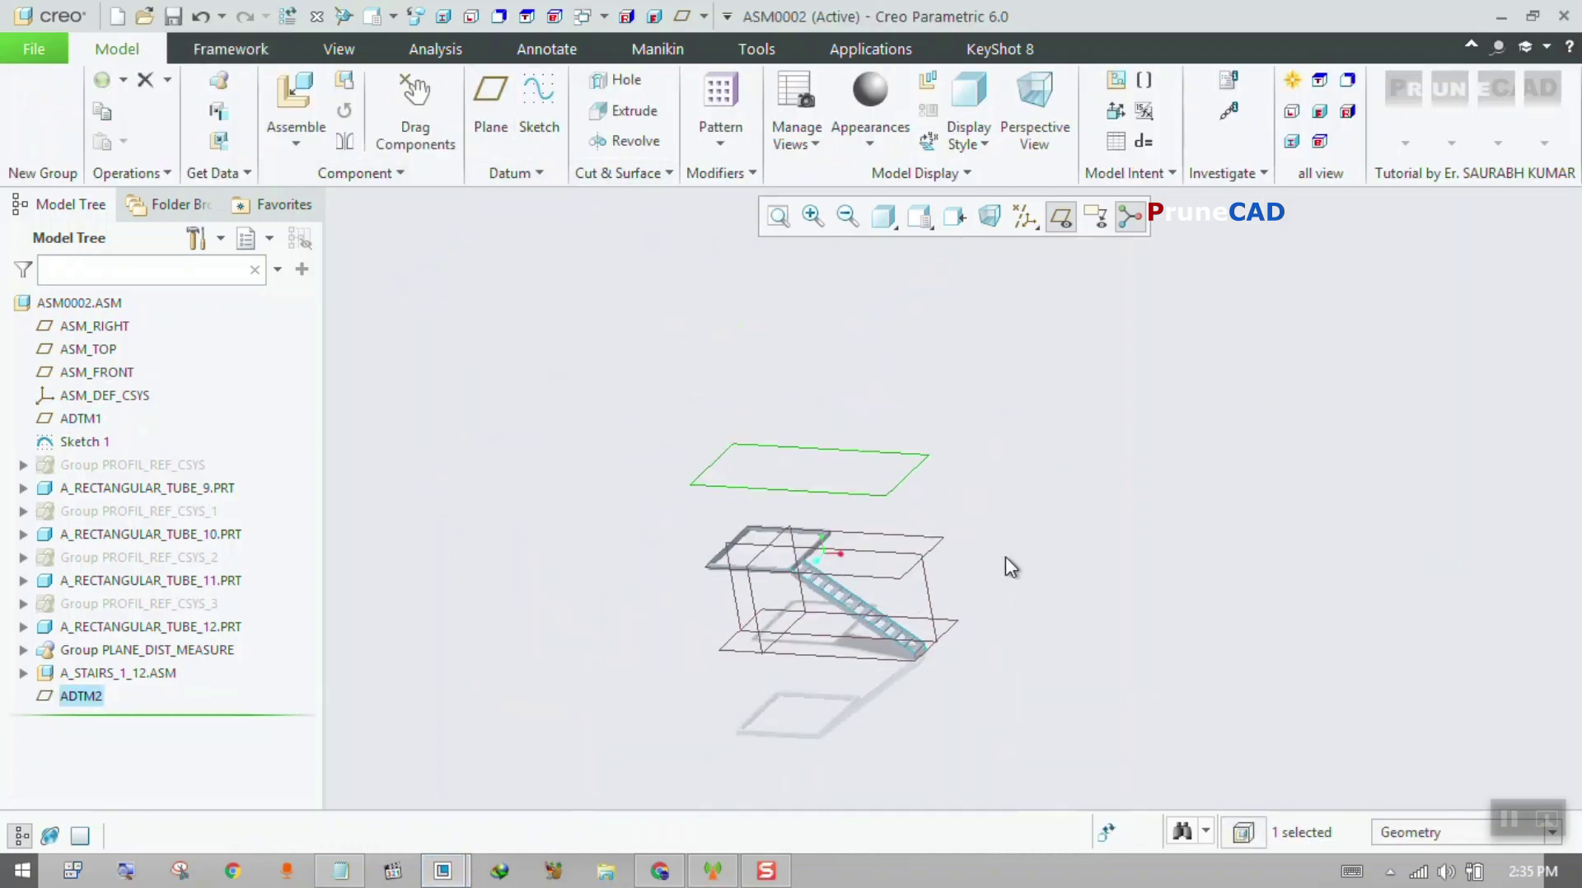
middle_click_drag(1005, 561, 934, 515)
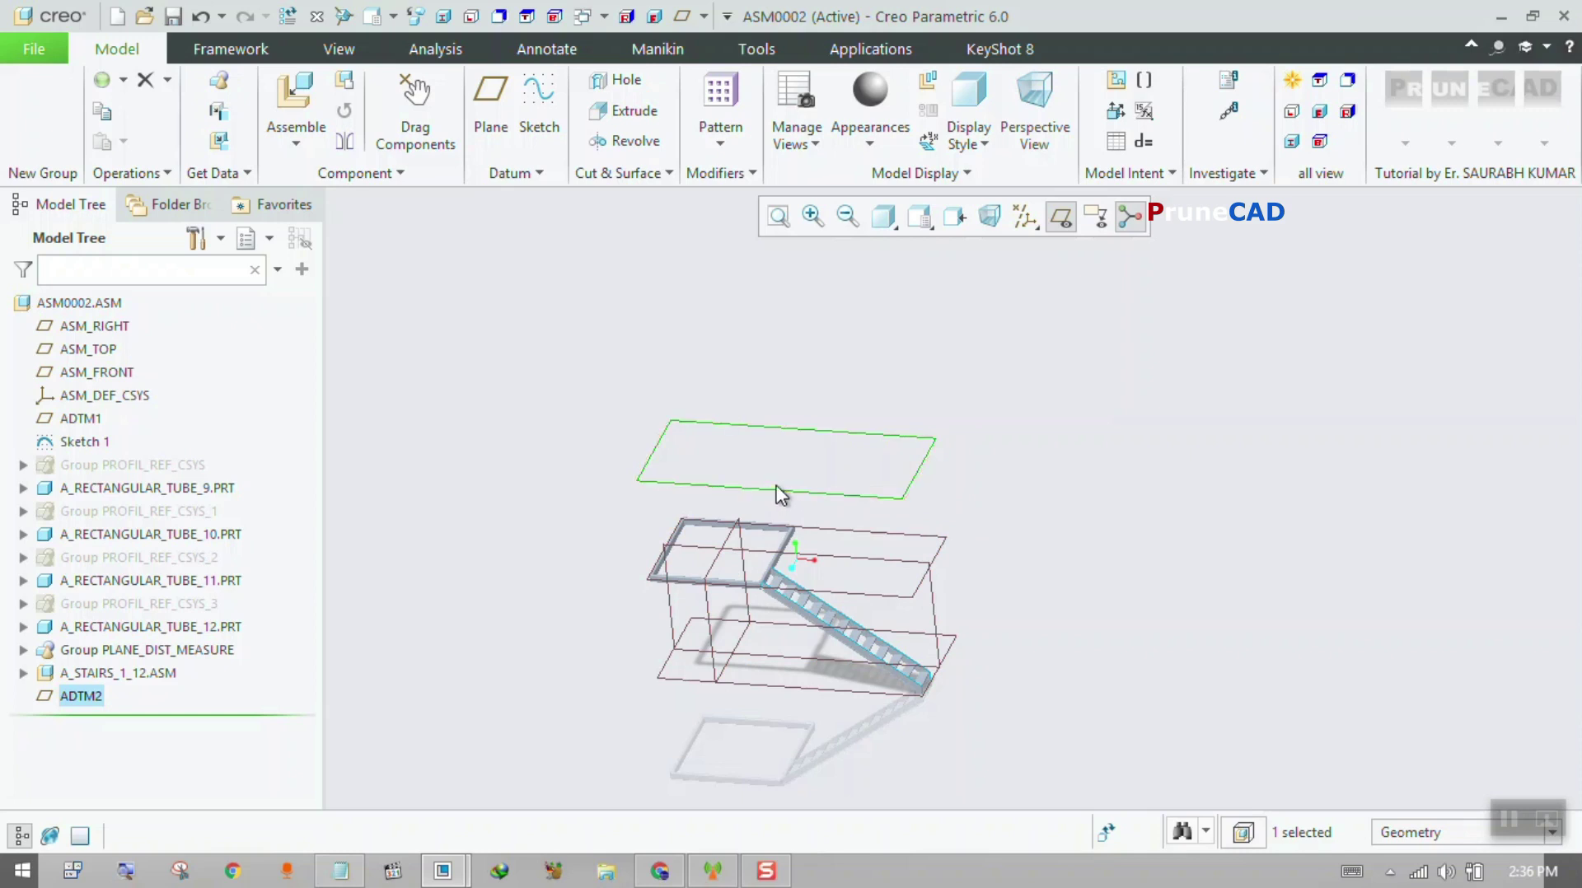
left_click(231, 48)
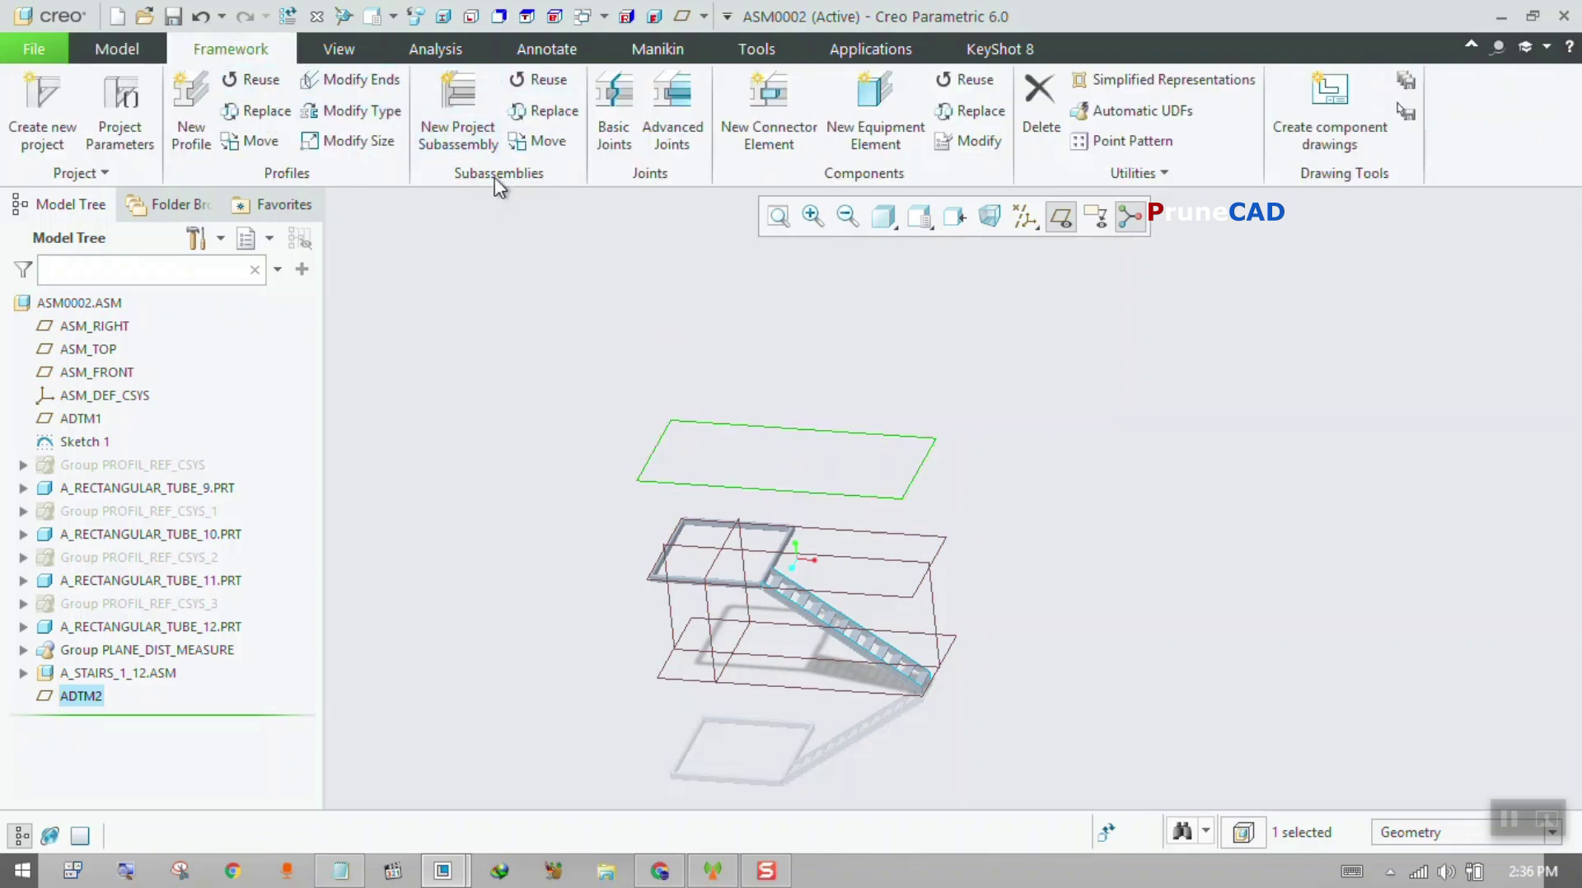
left_click(474, 137)
left_click(574, 346)
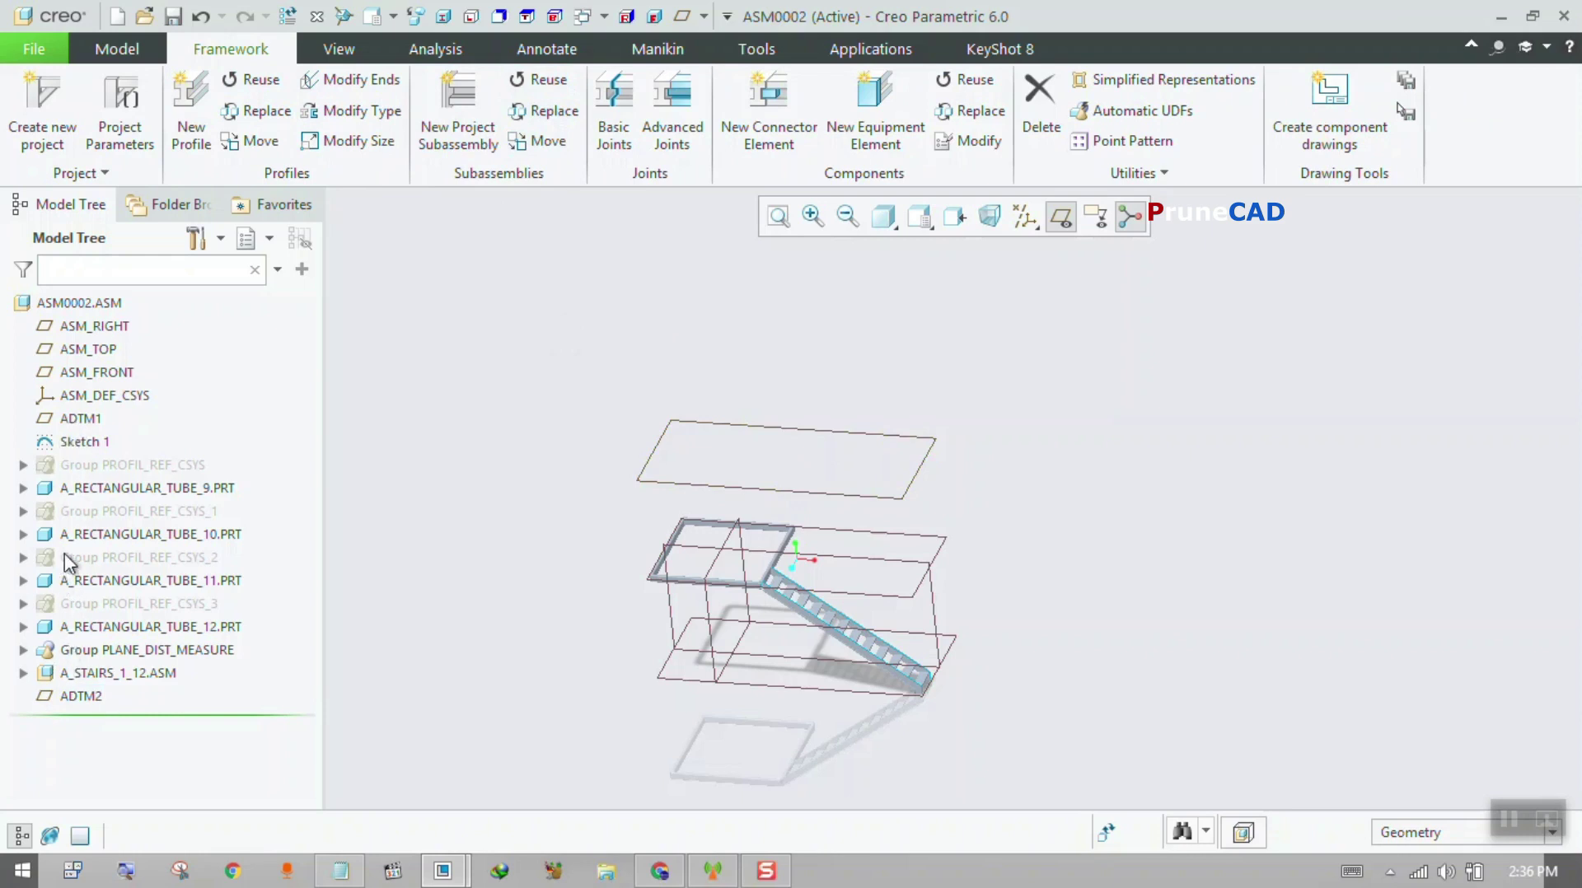
- Delete everything below Sketch 1: the rectangular tubes, their reference groups, the PLANE_DIST_MEASURE group, the stairs and datum plane ADTM2
left_click(76, 696)
left_click(87, 464, "shift")
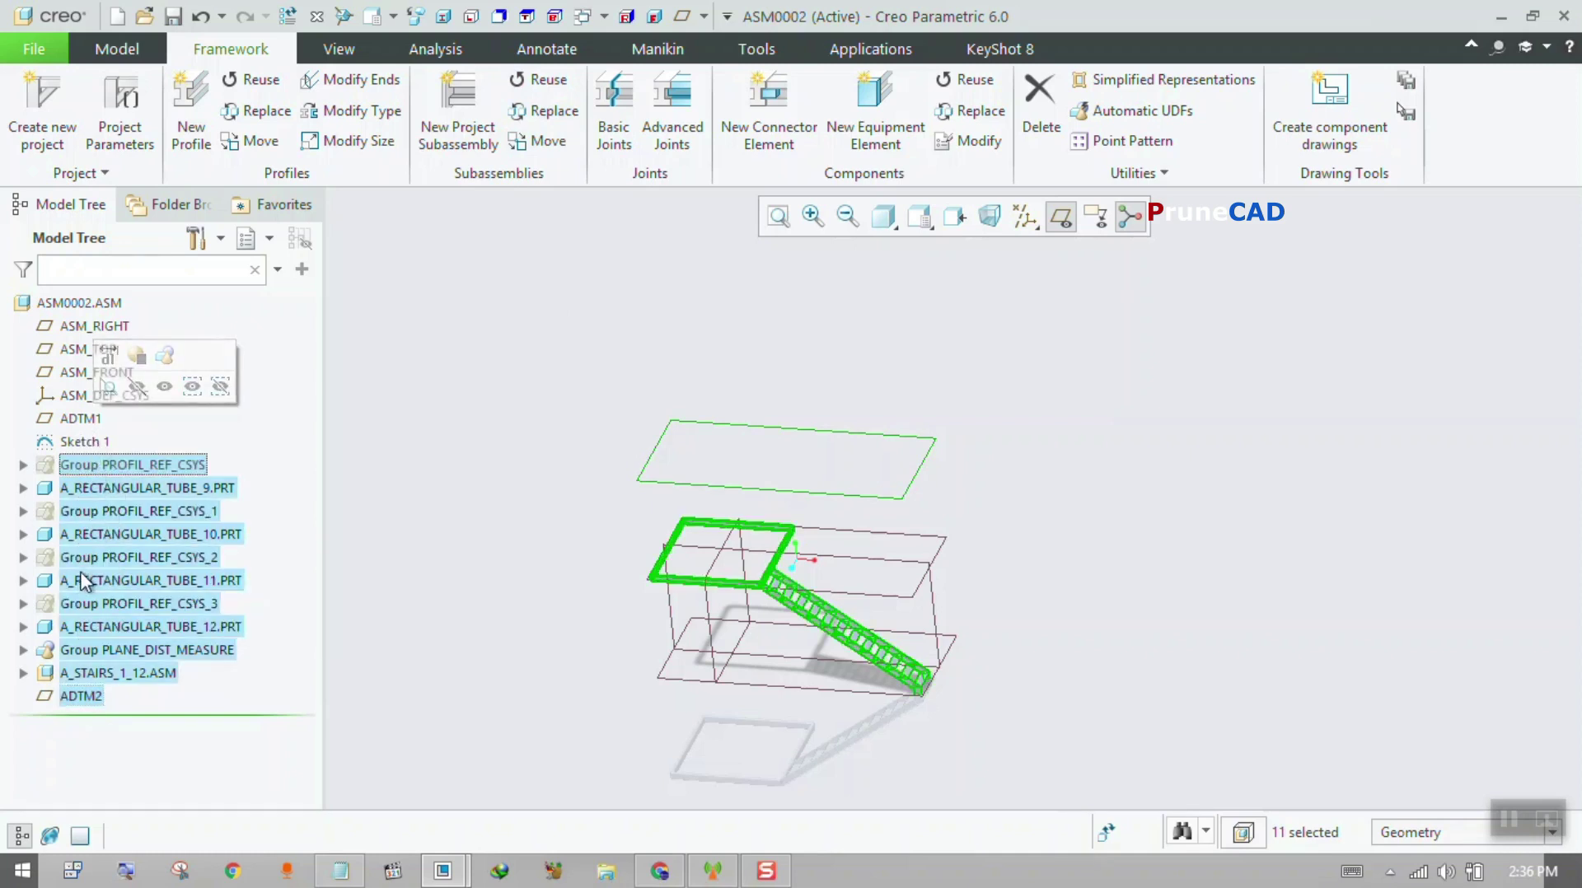
key("Delete")
left_click(734, 467)
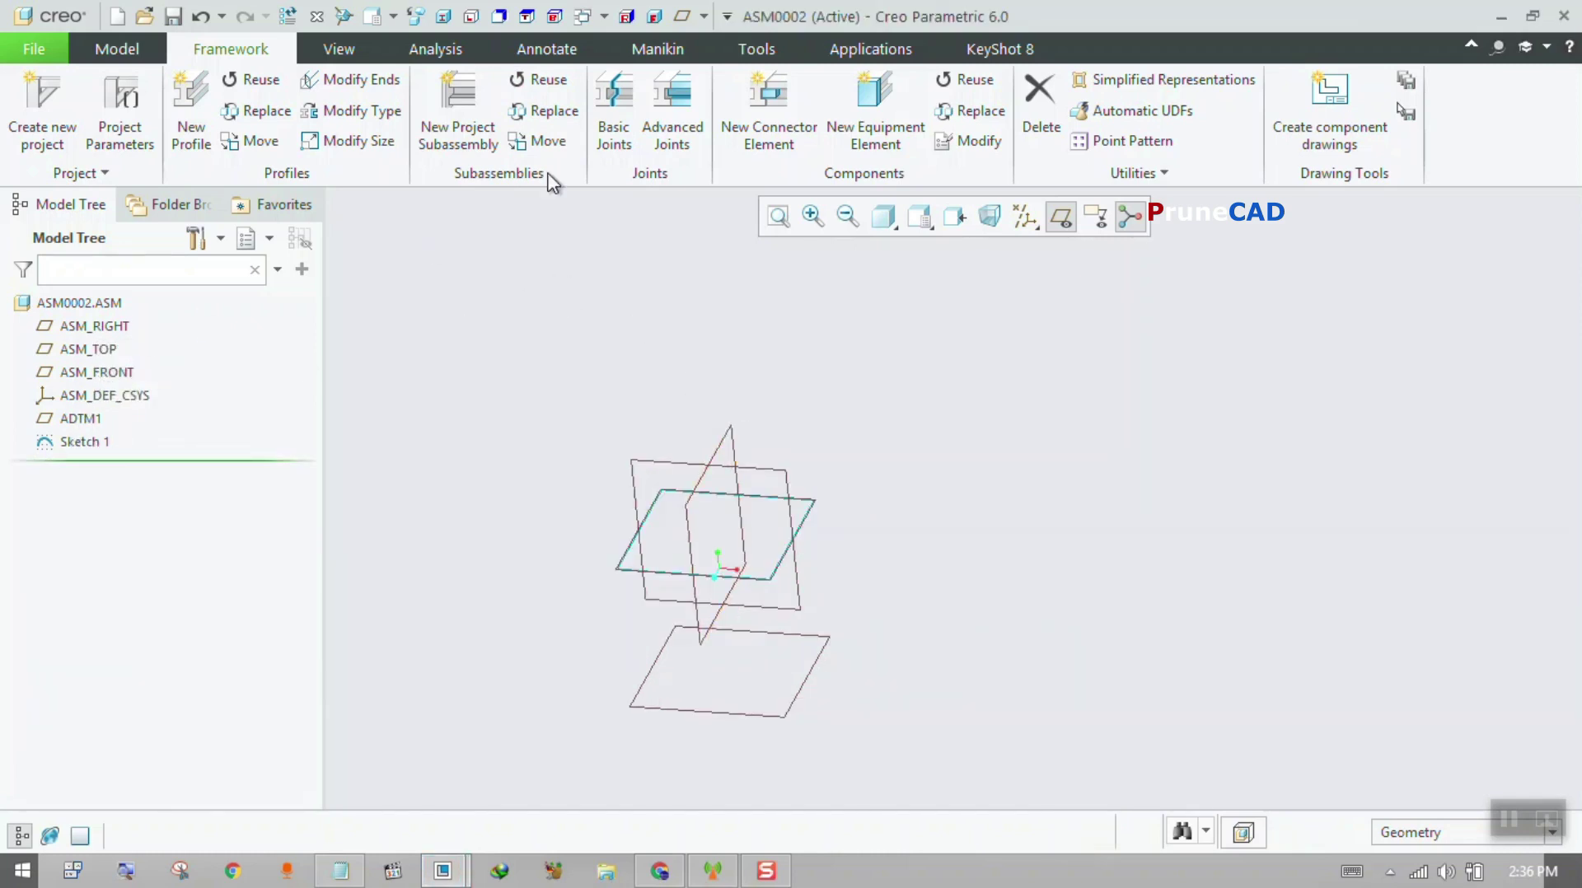
- Create a new project subassembly positioned on the right edge of the Sketch 1 rectangle, keeping the automatic orientation plane and default file name
left_click(459, 111)
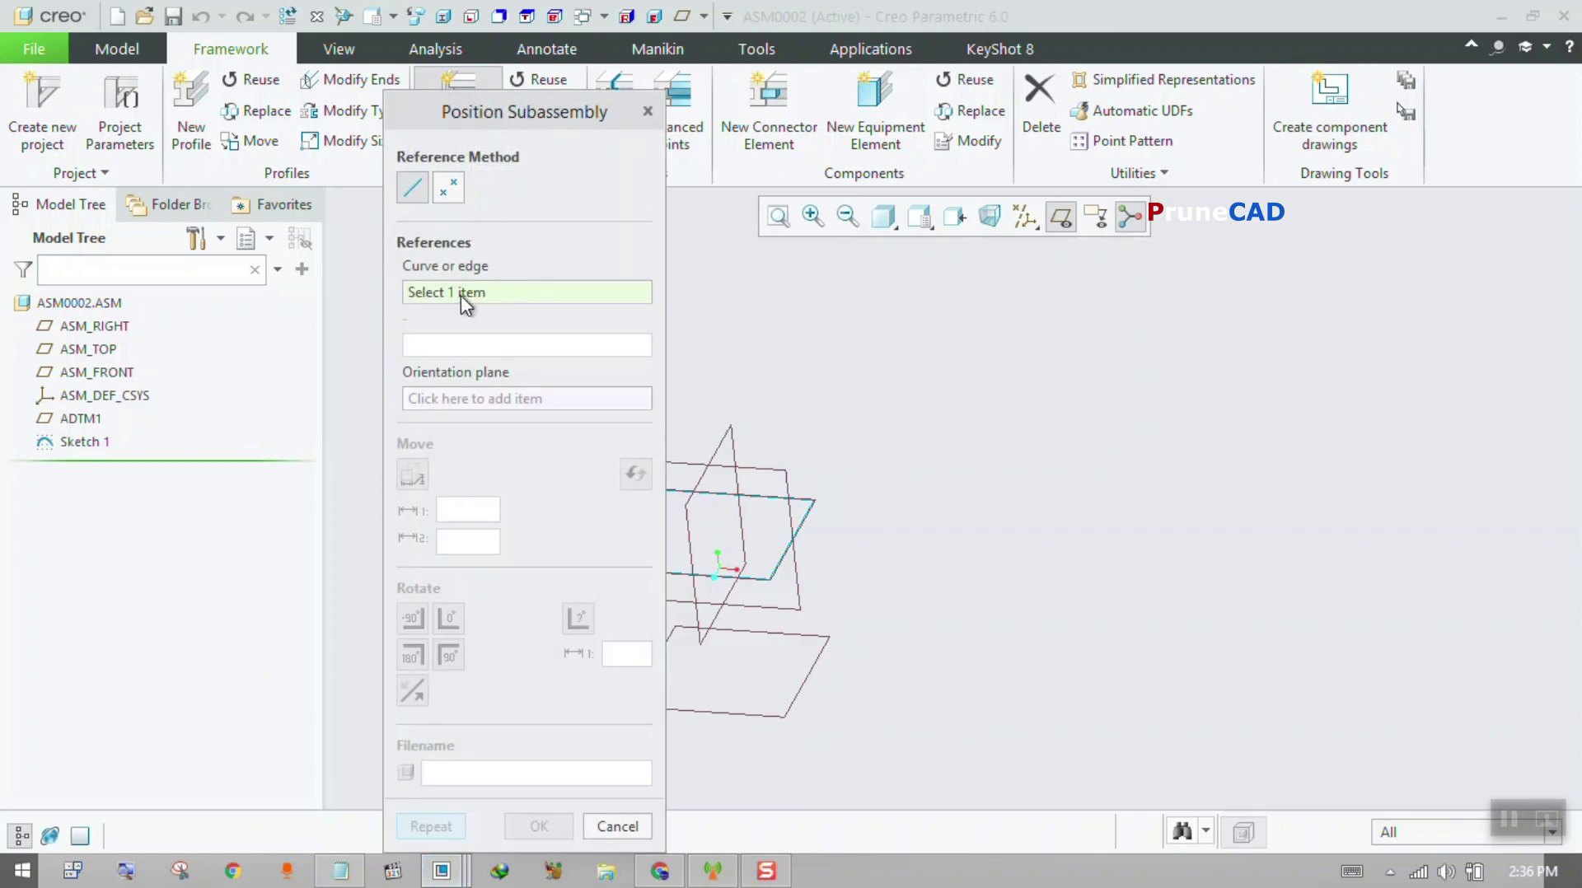
left_click_drag(453, 109, 1126, 184)
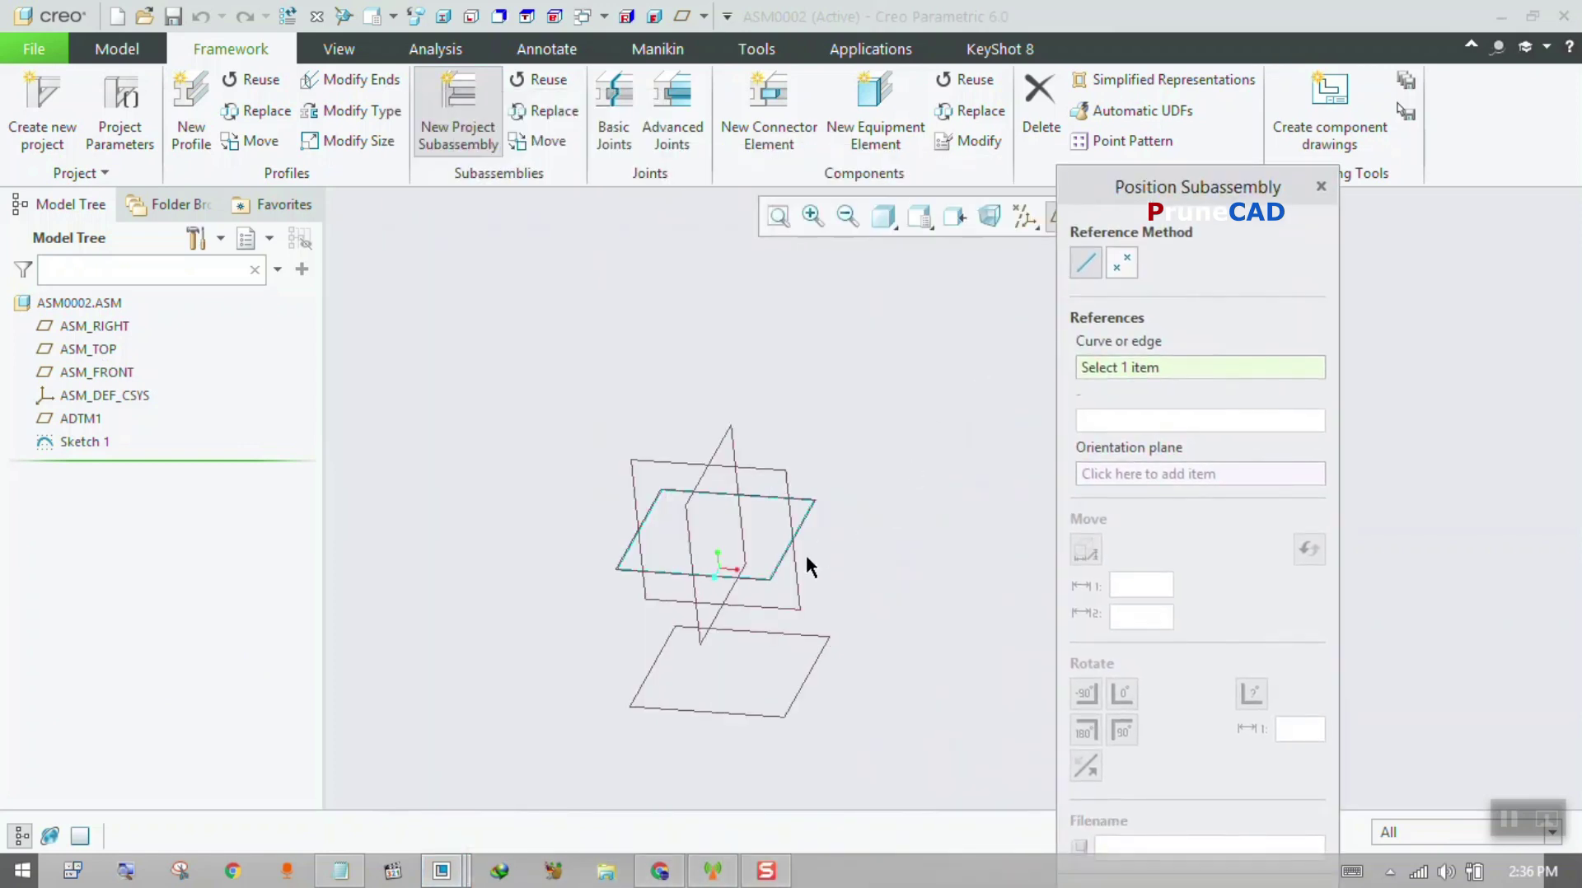
scroll(807, 561, "down", 4)
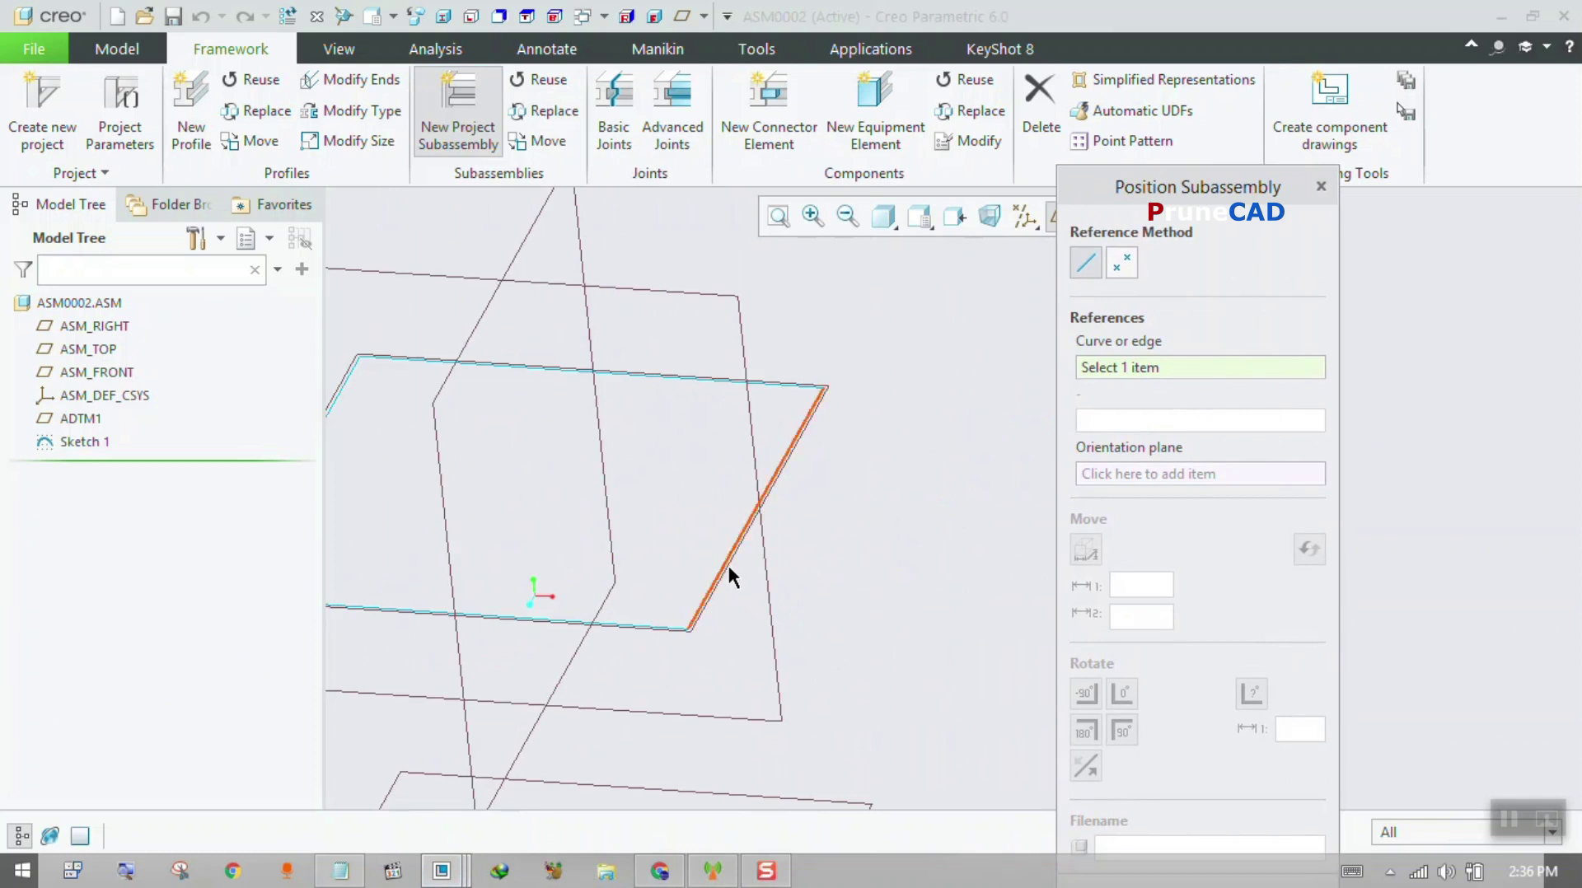
scroll(711, 537, "up", 4)
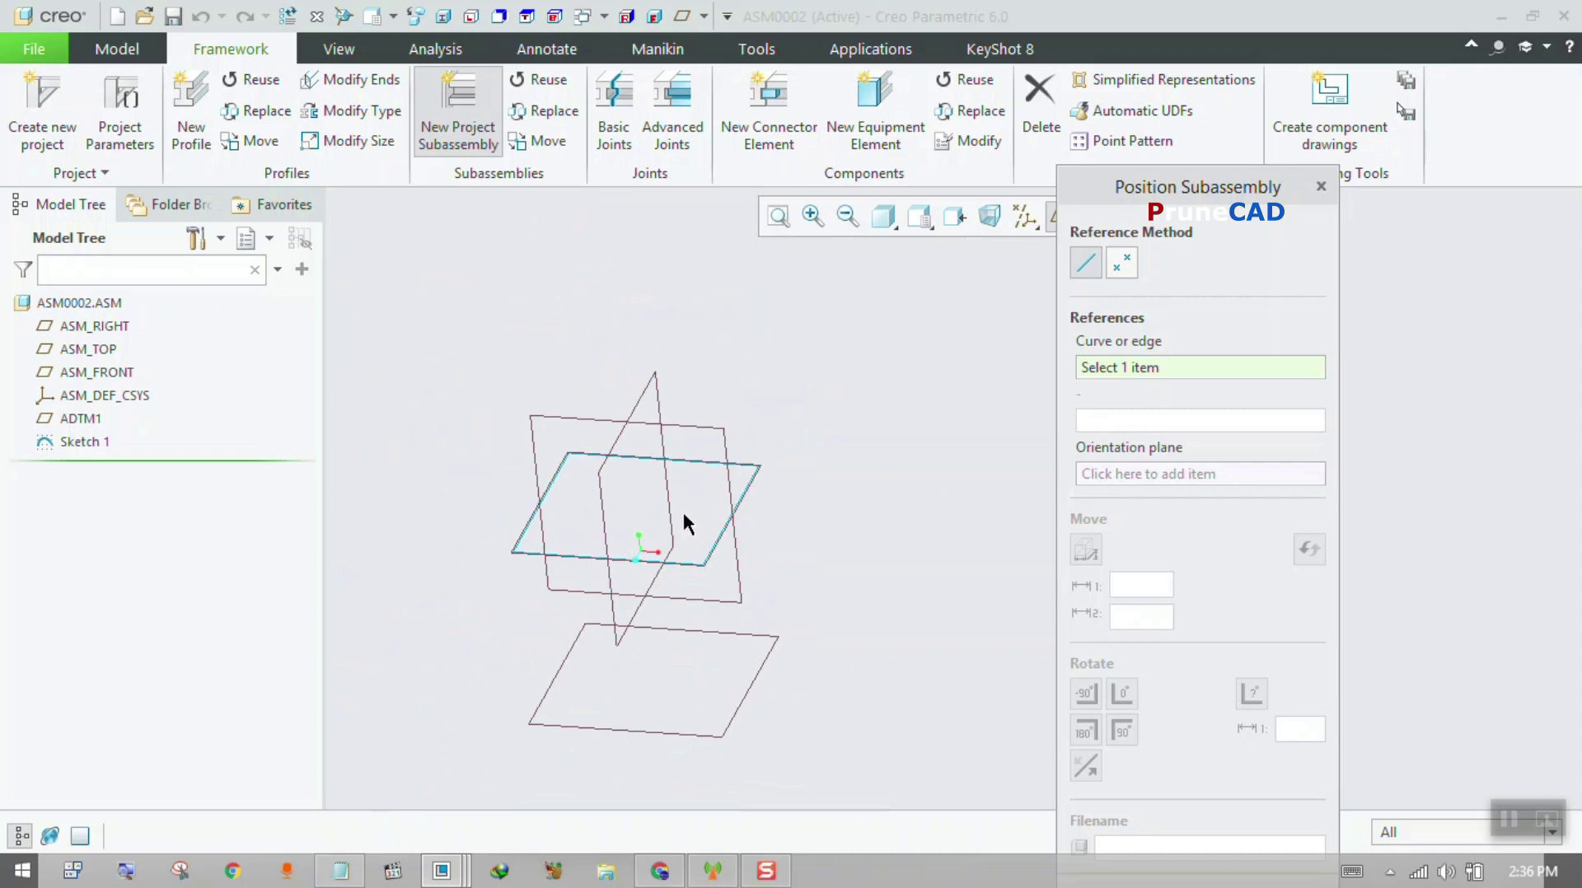
left_click(747, 494)
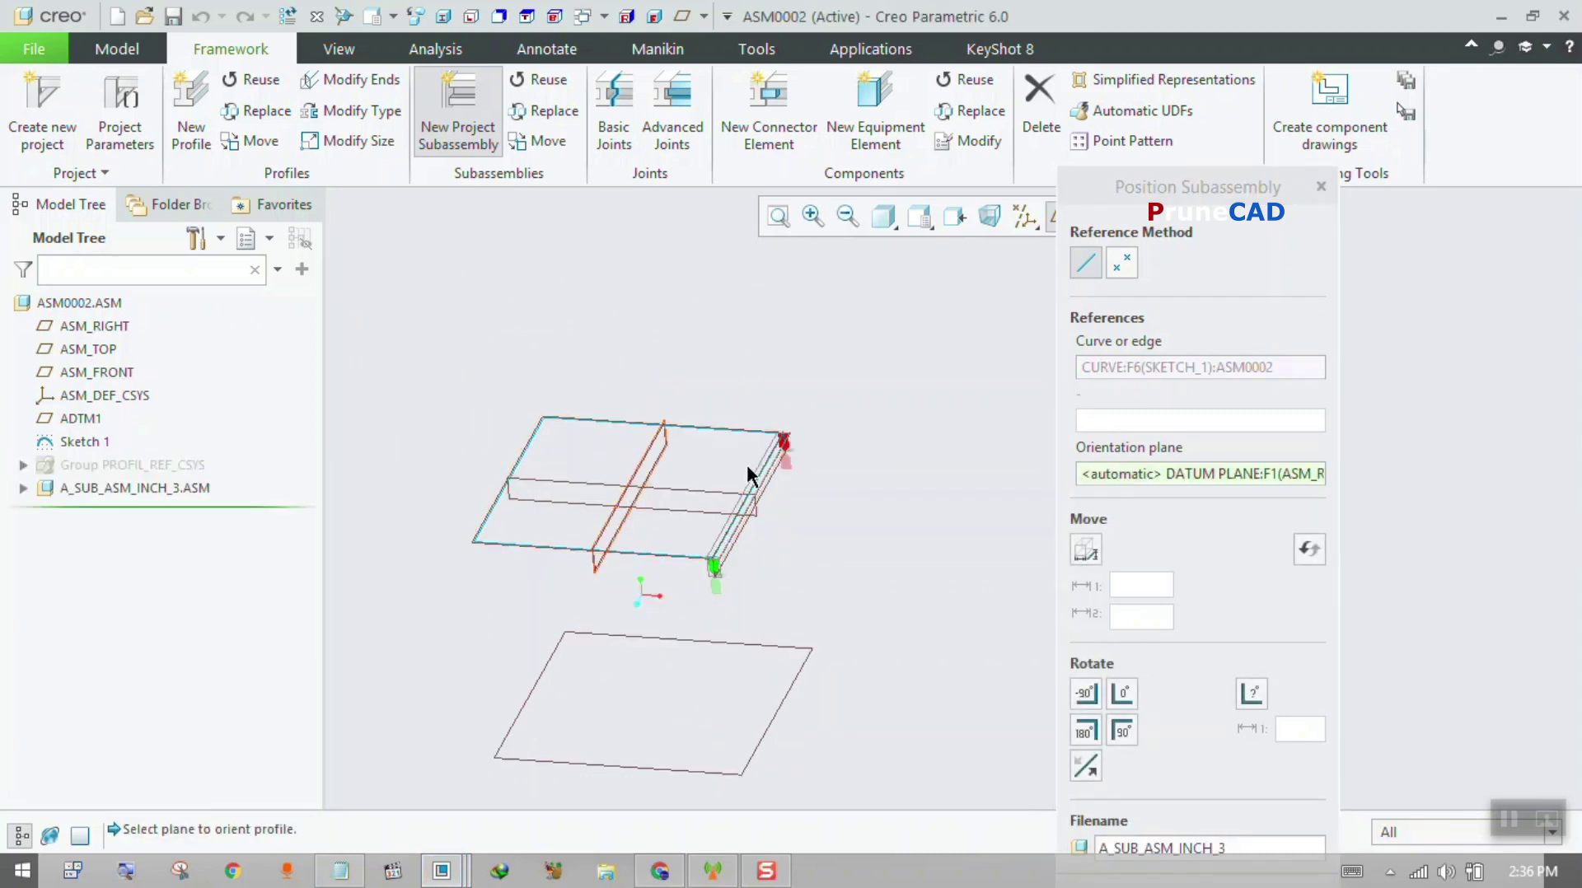
scroll(527, 519, "up", 2)
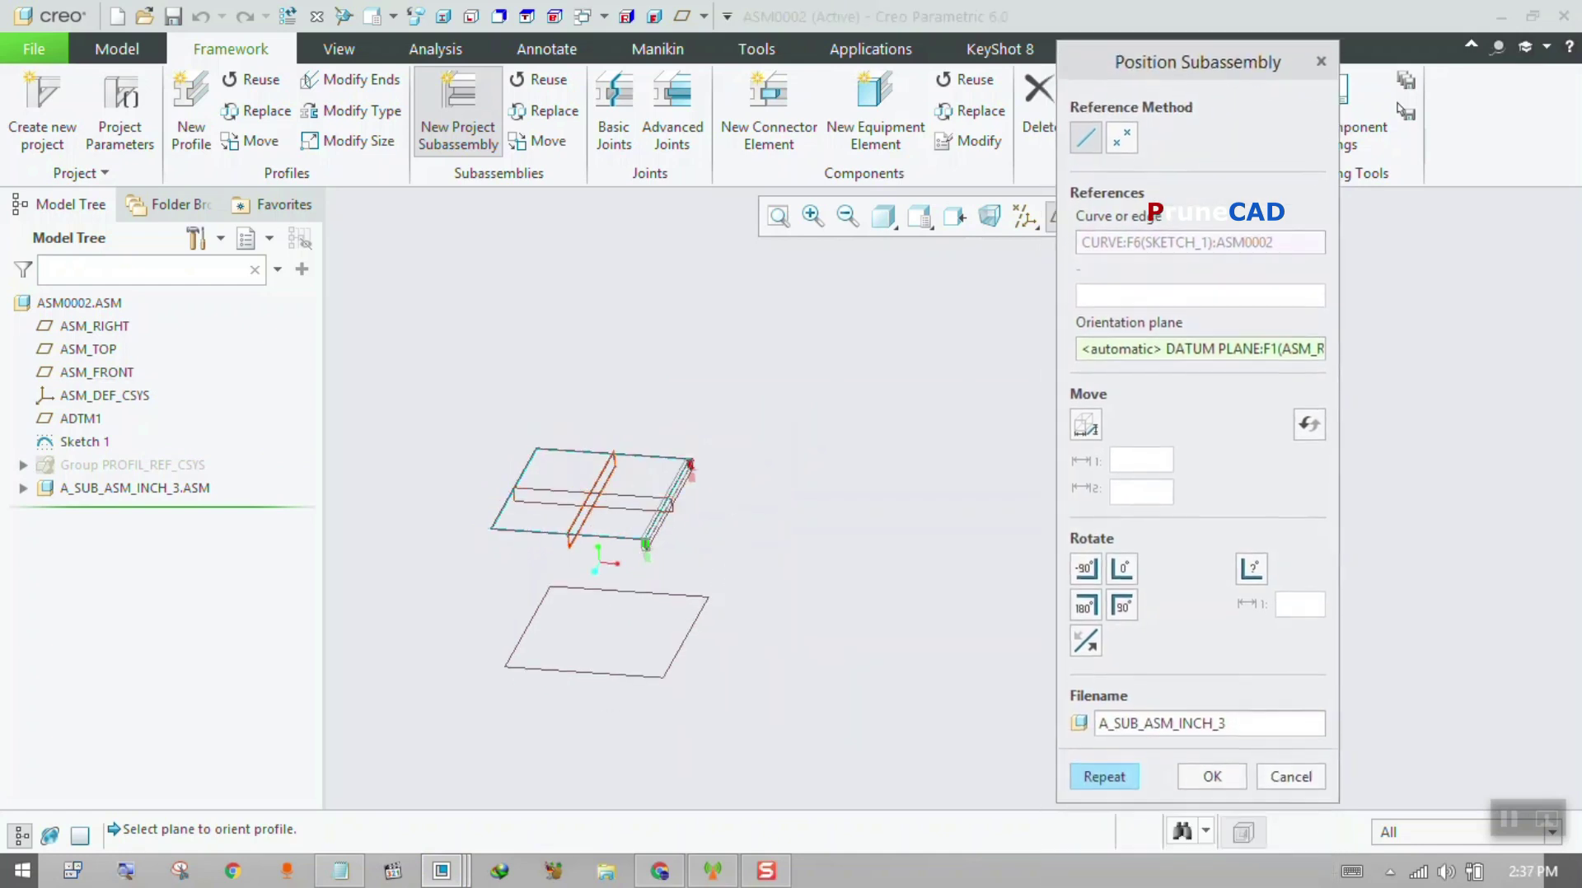
left_click(1214, 779)
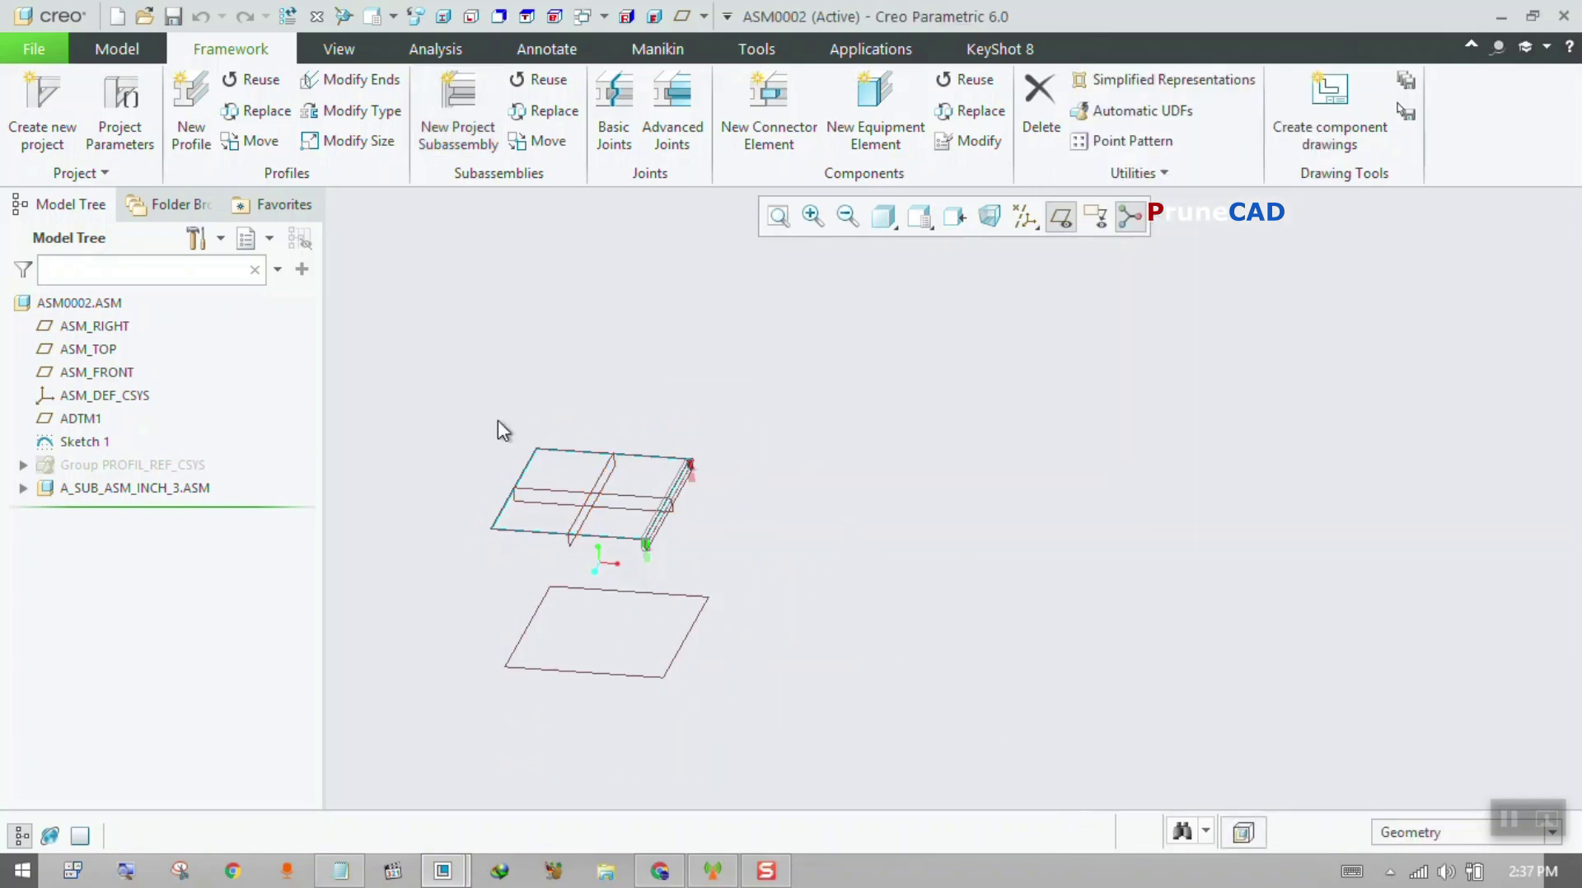
- Activate the new project subassembly for editing within the main assembly
left_click(148, 491)
right_click(147, 488)
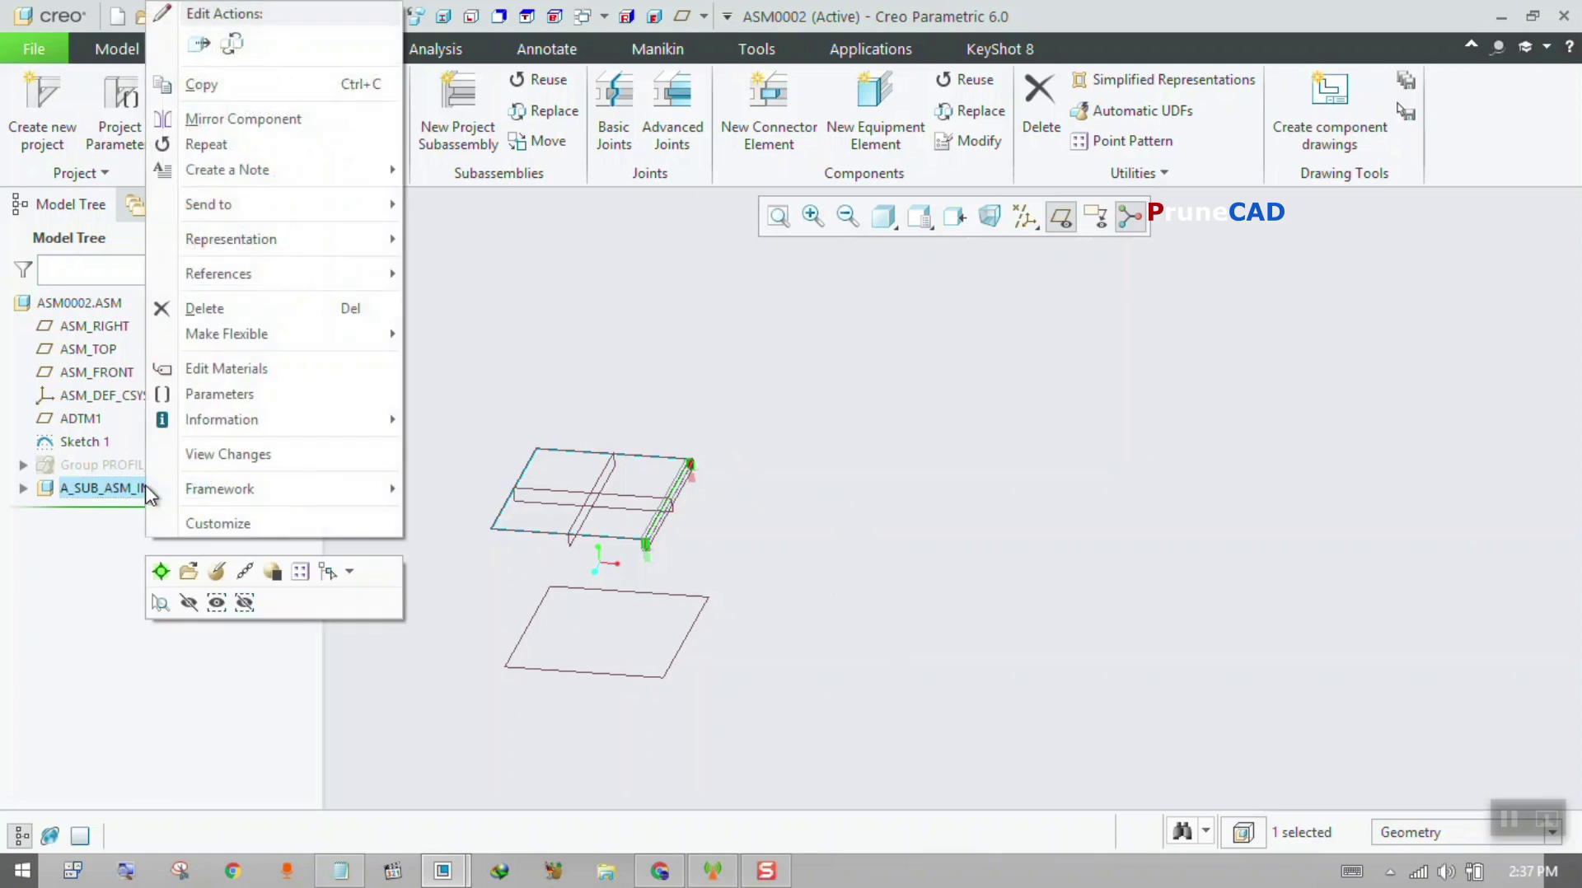
left_click(160, 573)
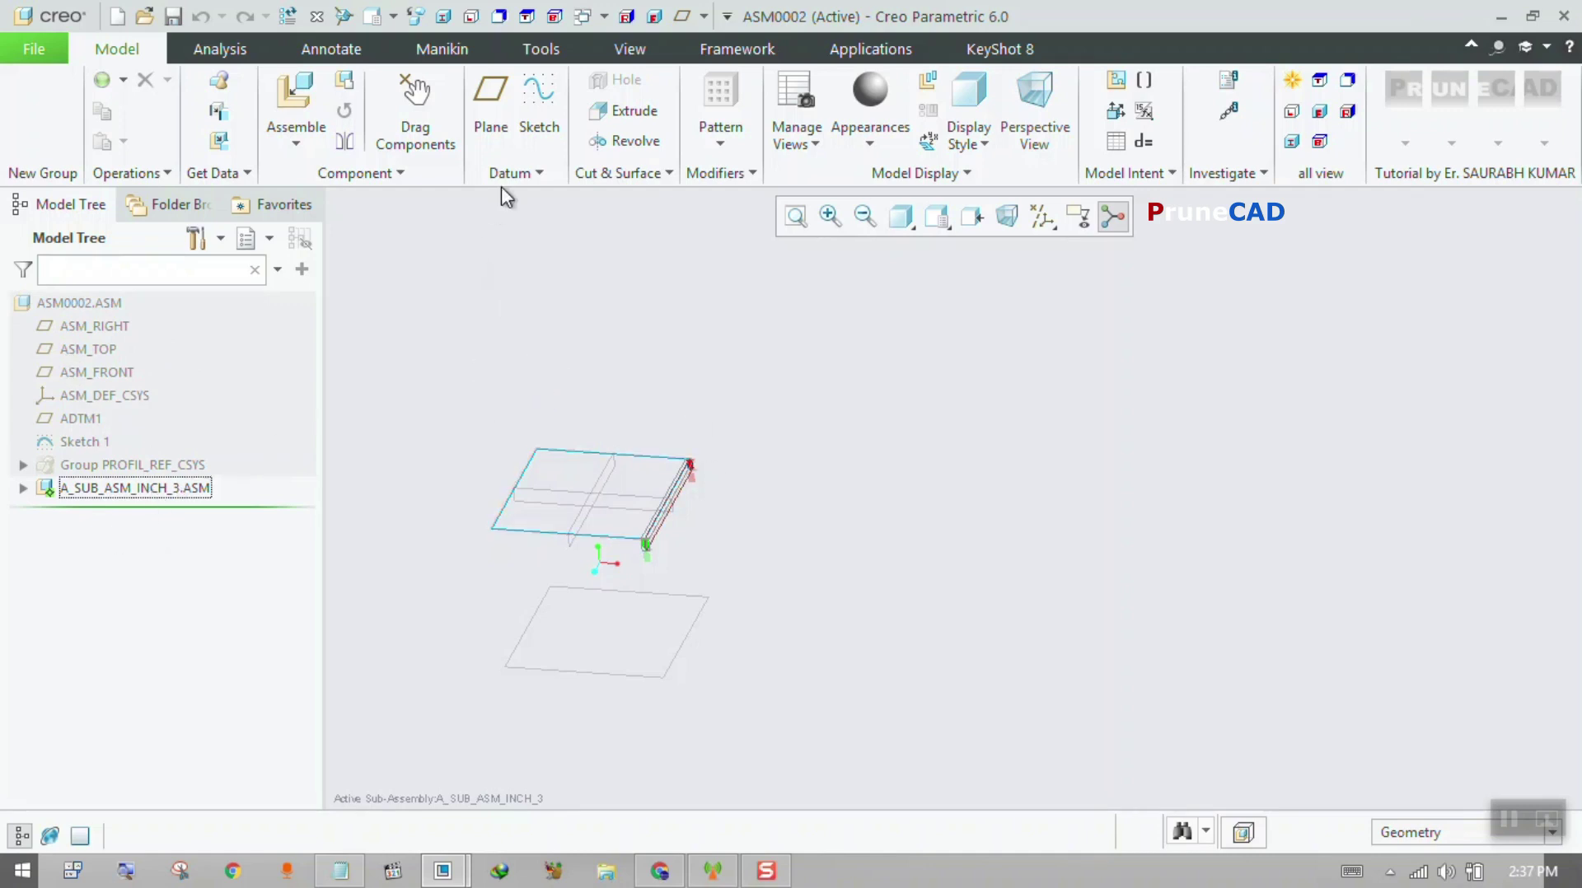
- Add TS 8 x 4 x 5/8 rectangular tube profiles along all four edges of the Sketch 1 rectangle in the active subassembly
left_click(772, 48)
left_click(191, 109)
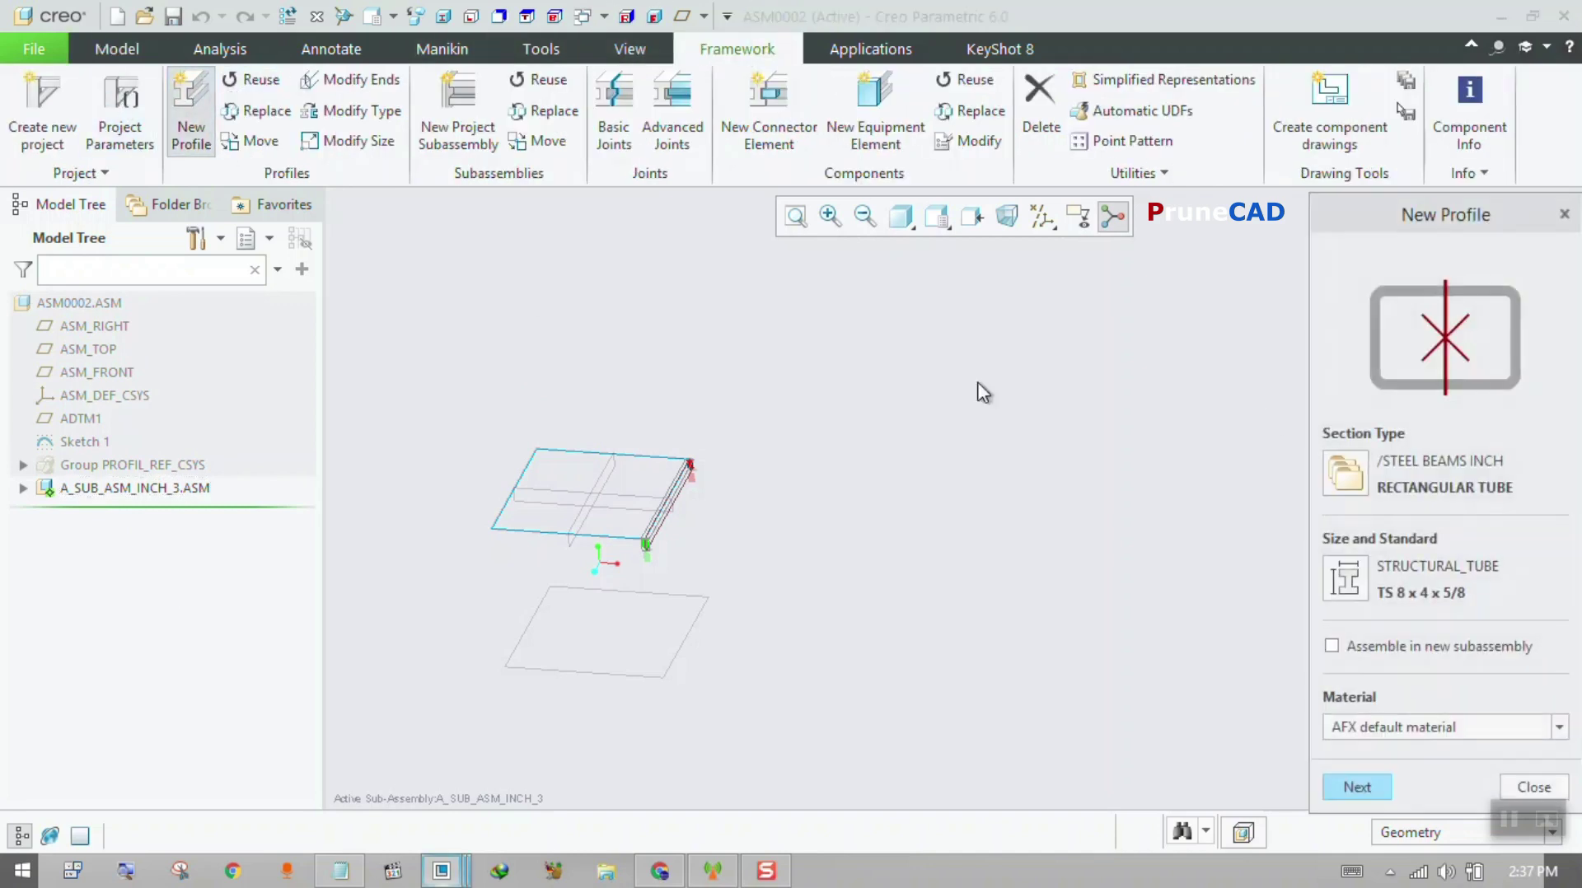
left_click(1356, 787)
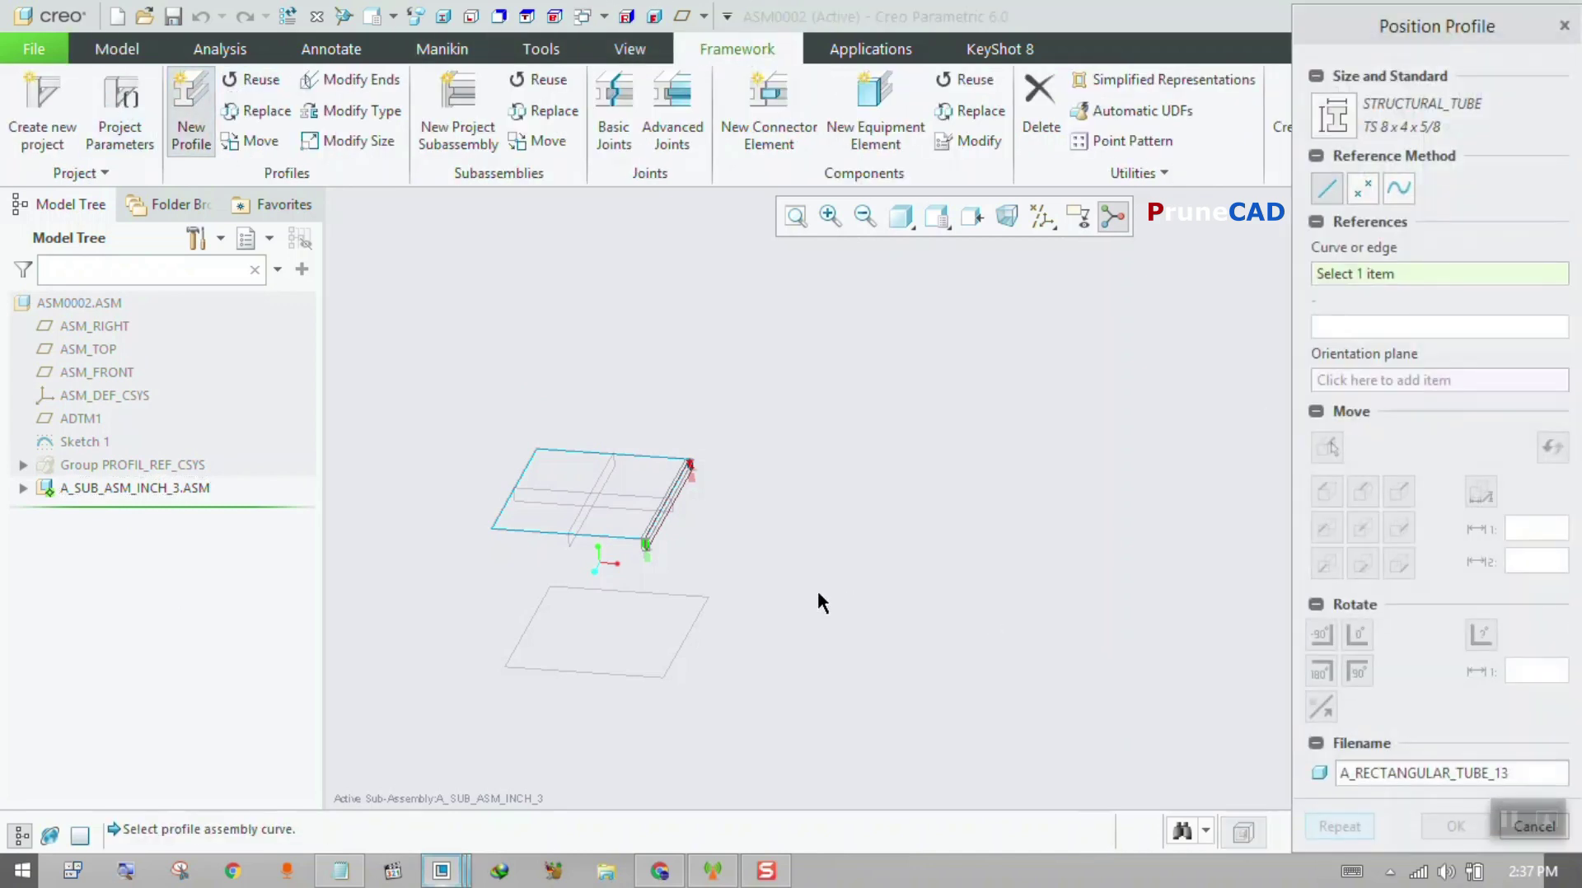
left_click(553, 534)
scroll(532, 534, "down", 5)
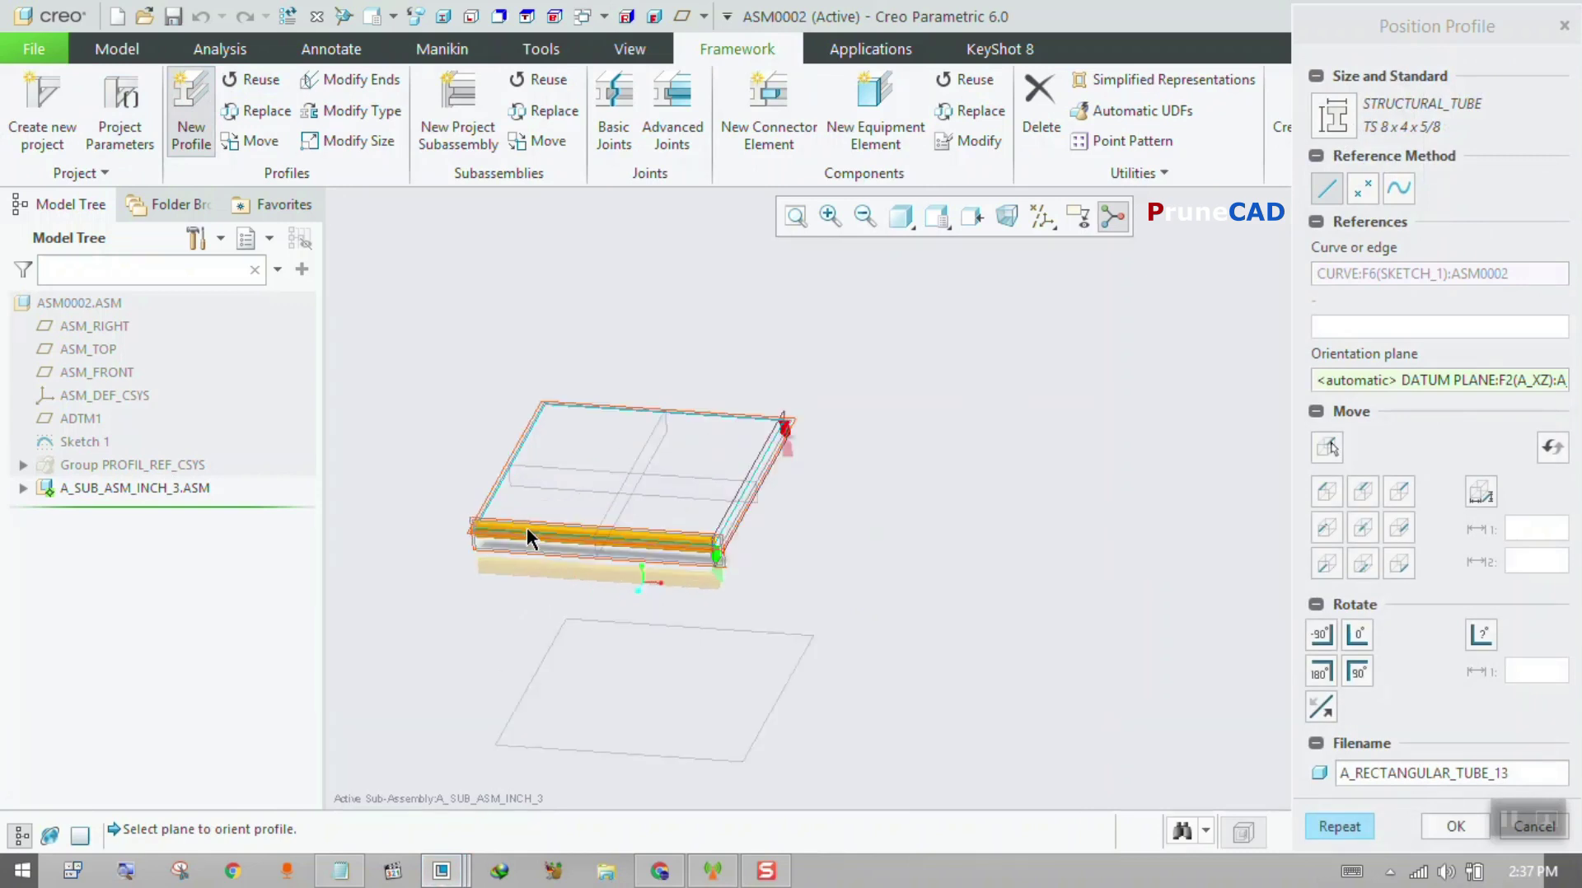
left_click(1340, 827)
left_click(896, 311)
left_click(1339, 824)
left_click(517, 388)
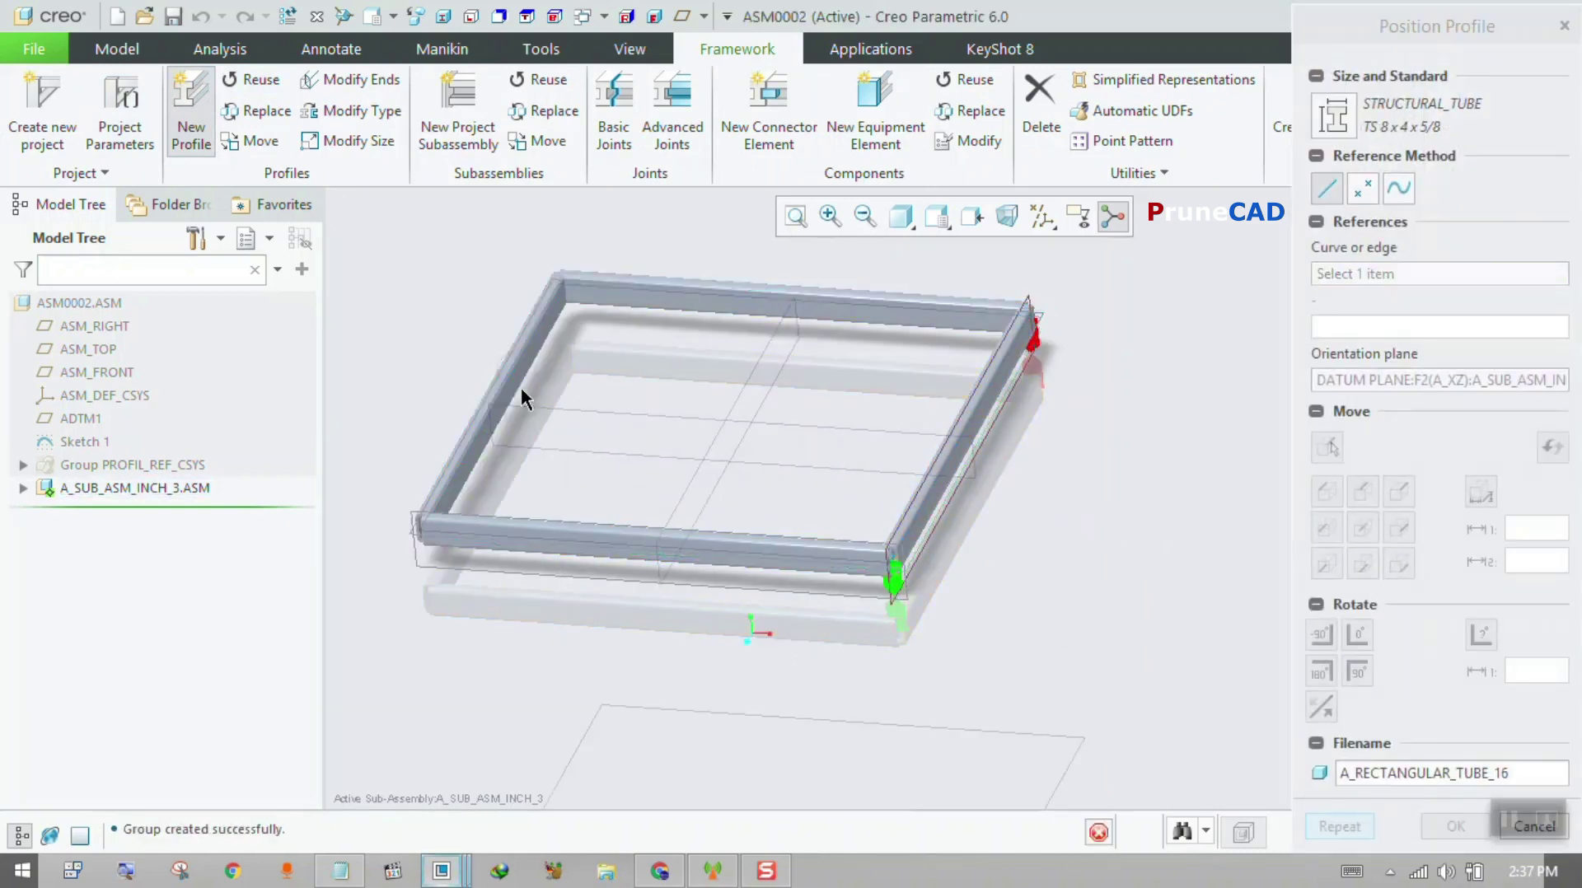
left_click(1446, 826)
left_click(1530, 786)
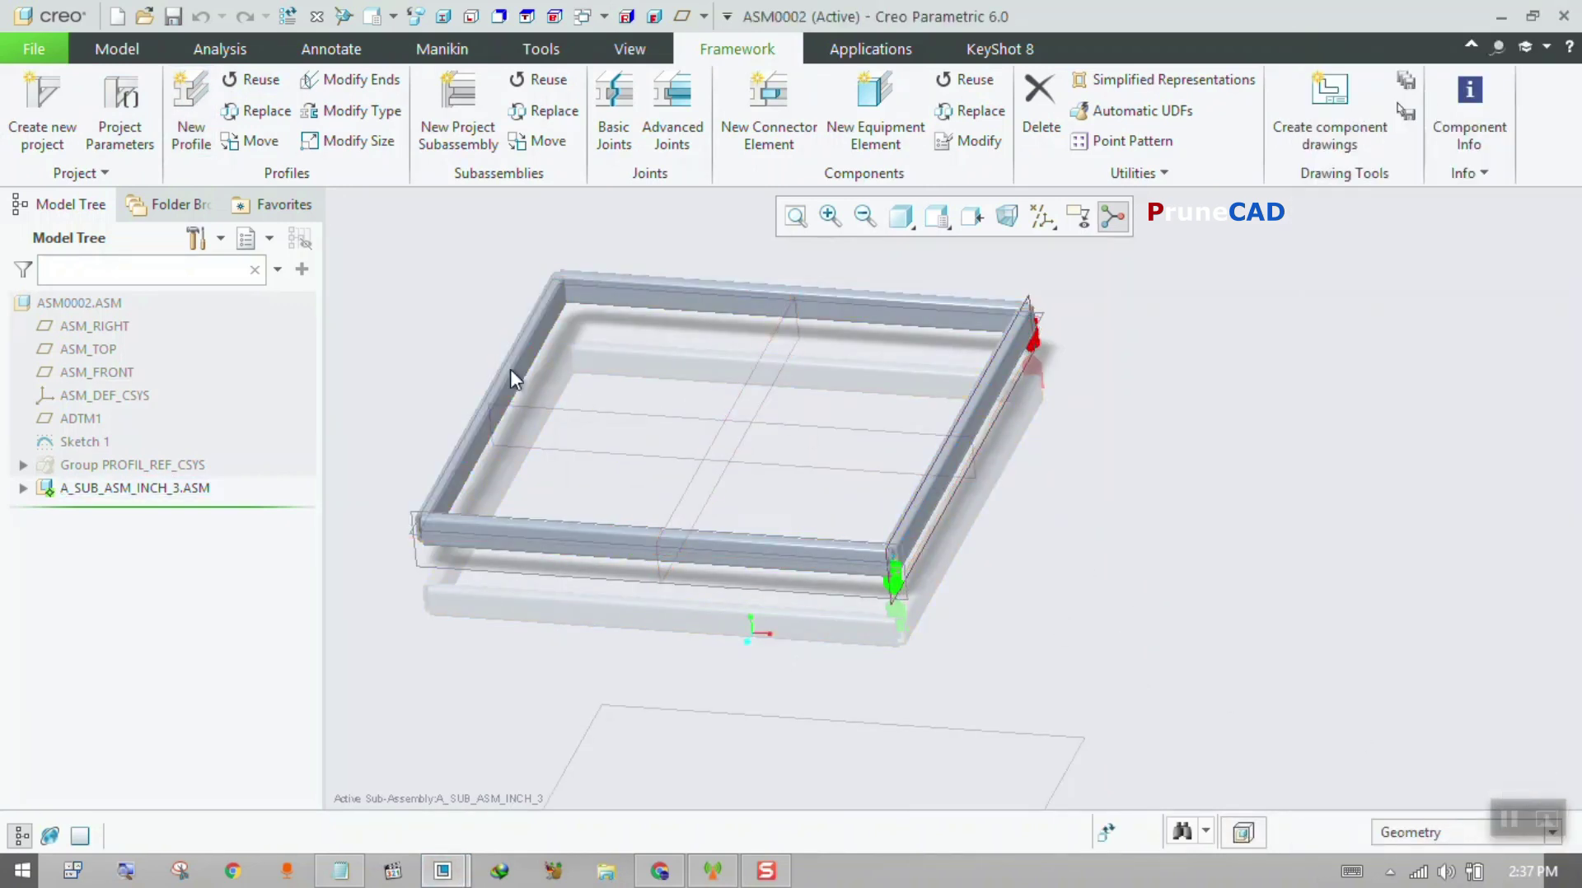
- Add a STAIRS_1 equipment element referencing ASM_TOP as bottom, the right tube's top and outer faces as top and attachment, and ASM_FRONT as center
left_click(875, 112)
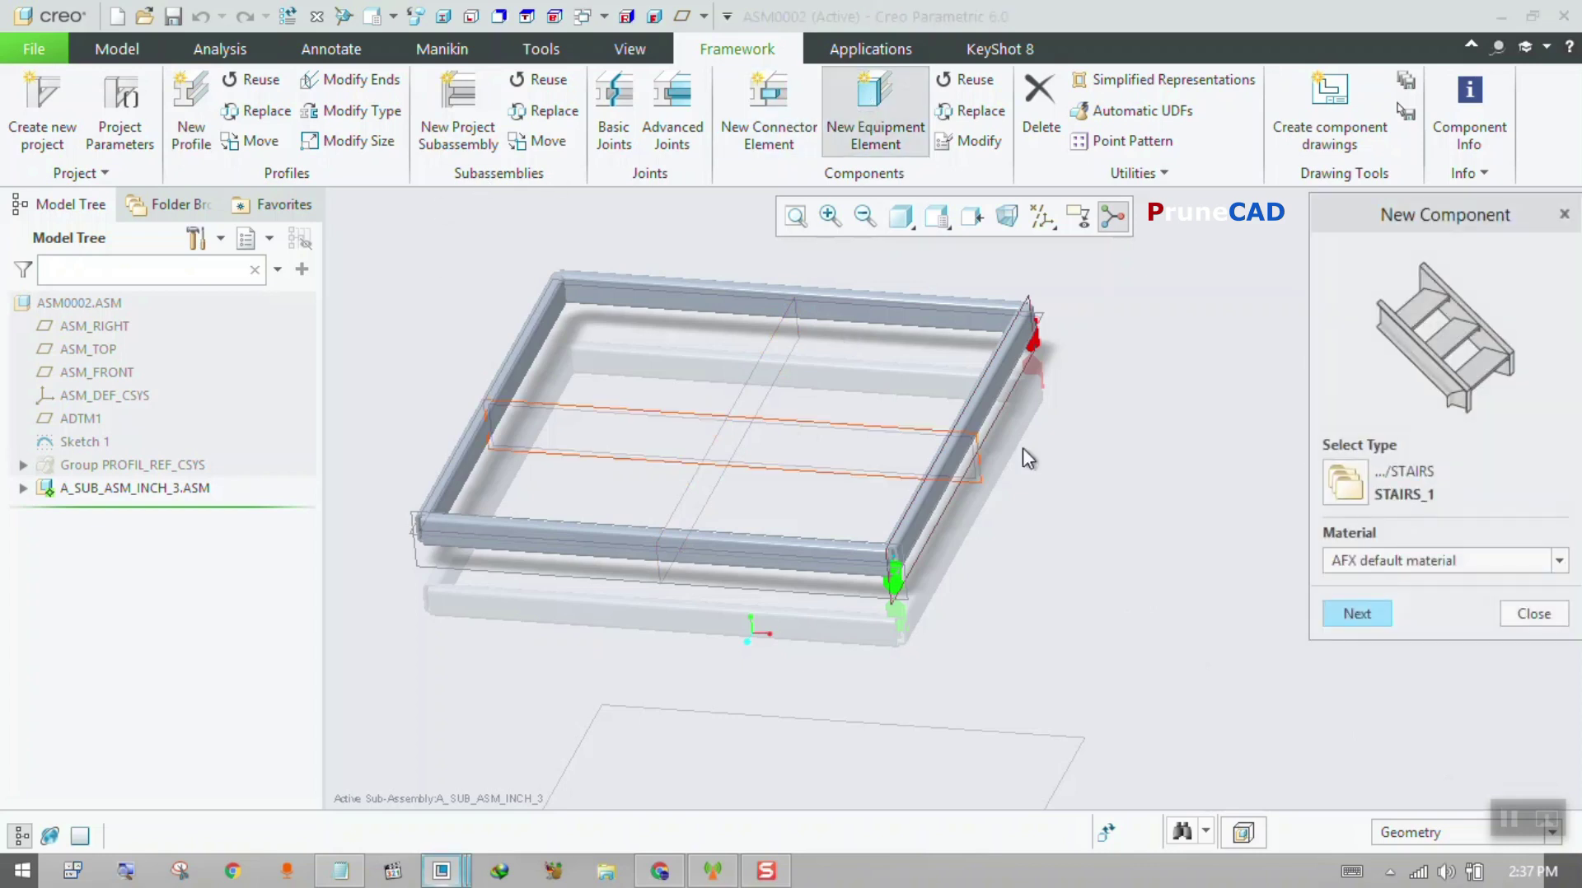
left_click(1357, 613)
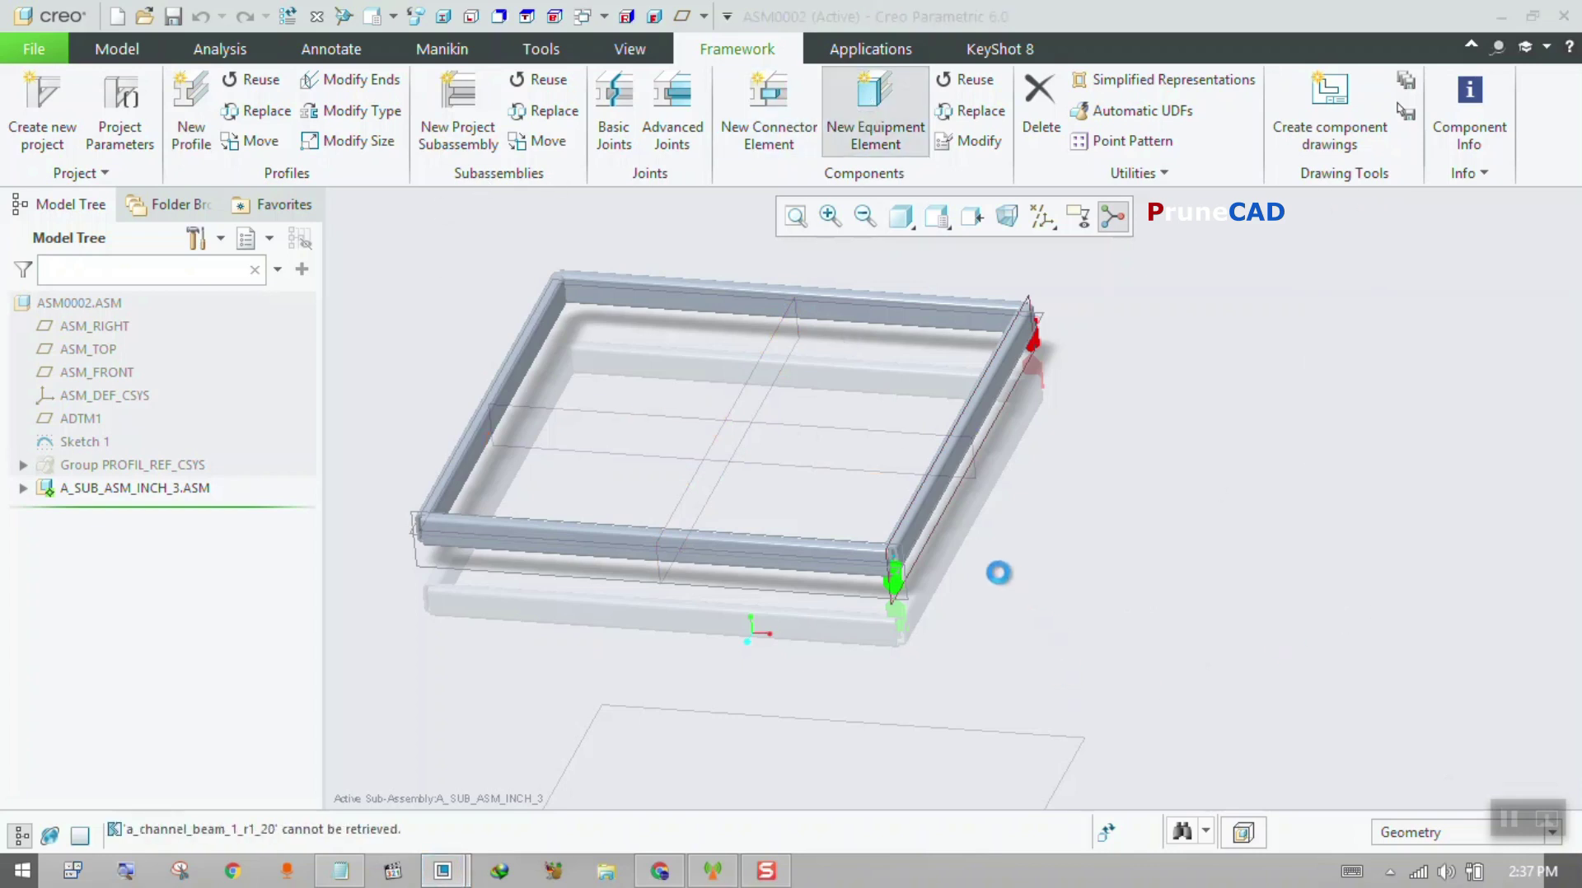
left_click(1073, 748)
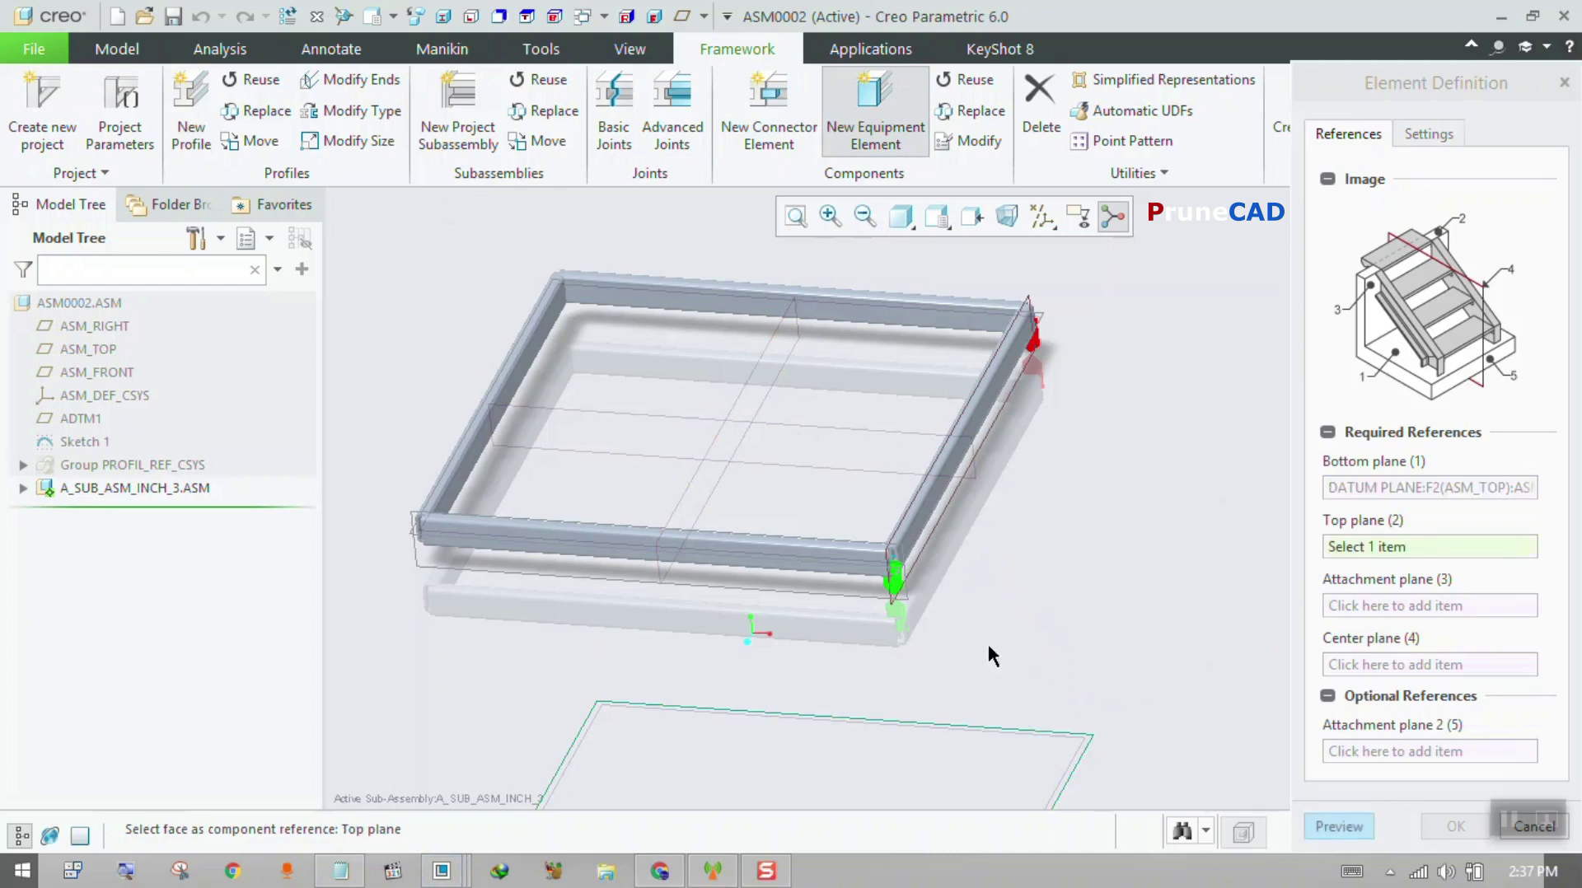
scroll(908, 527, "down", 4)
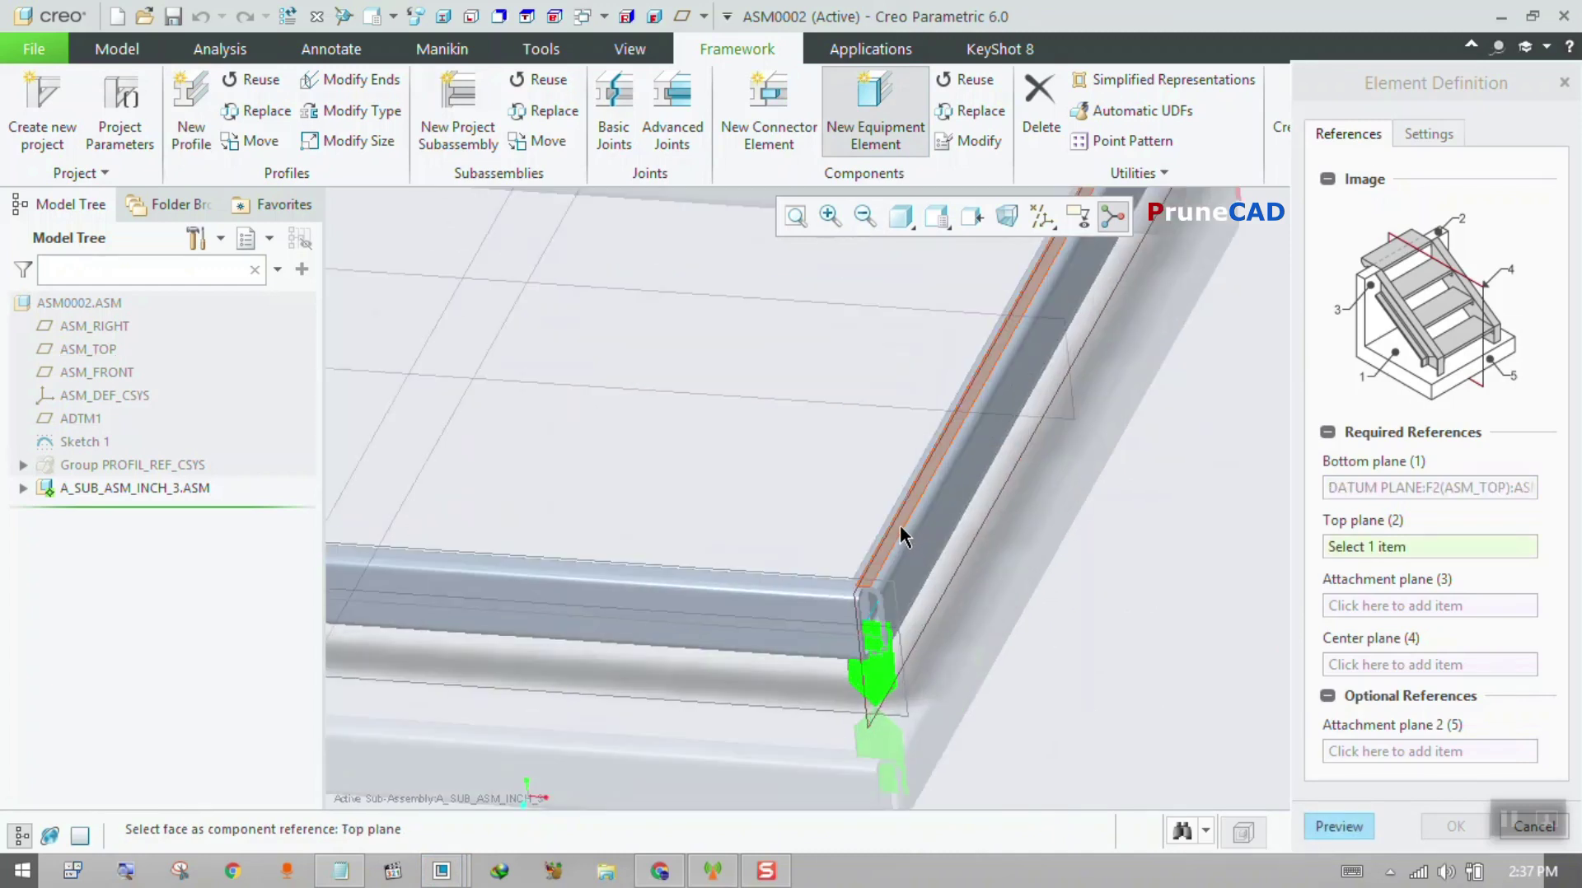
left_click(905, 526)
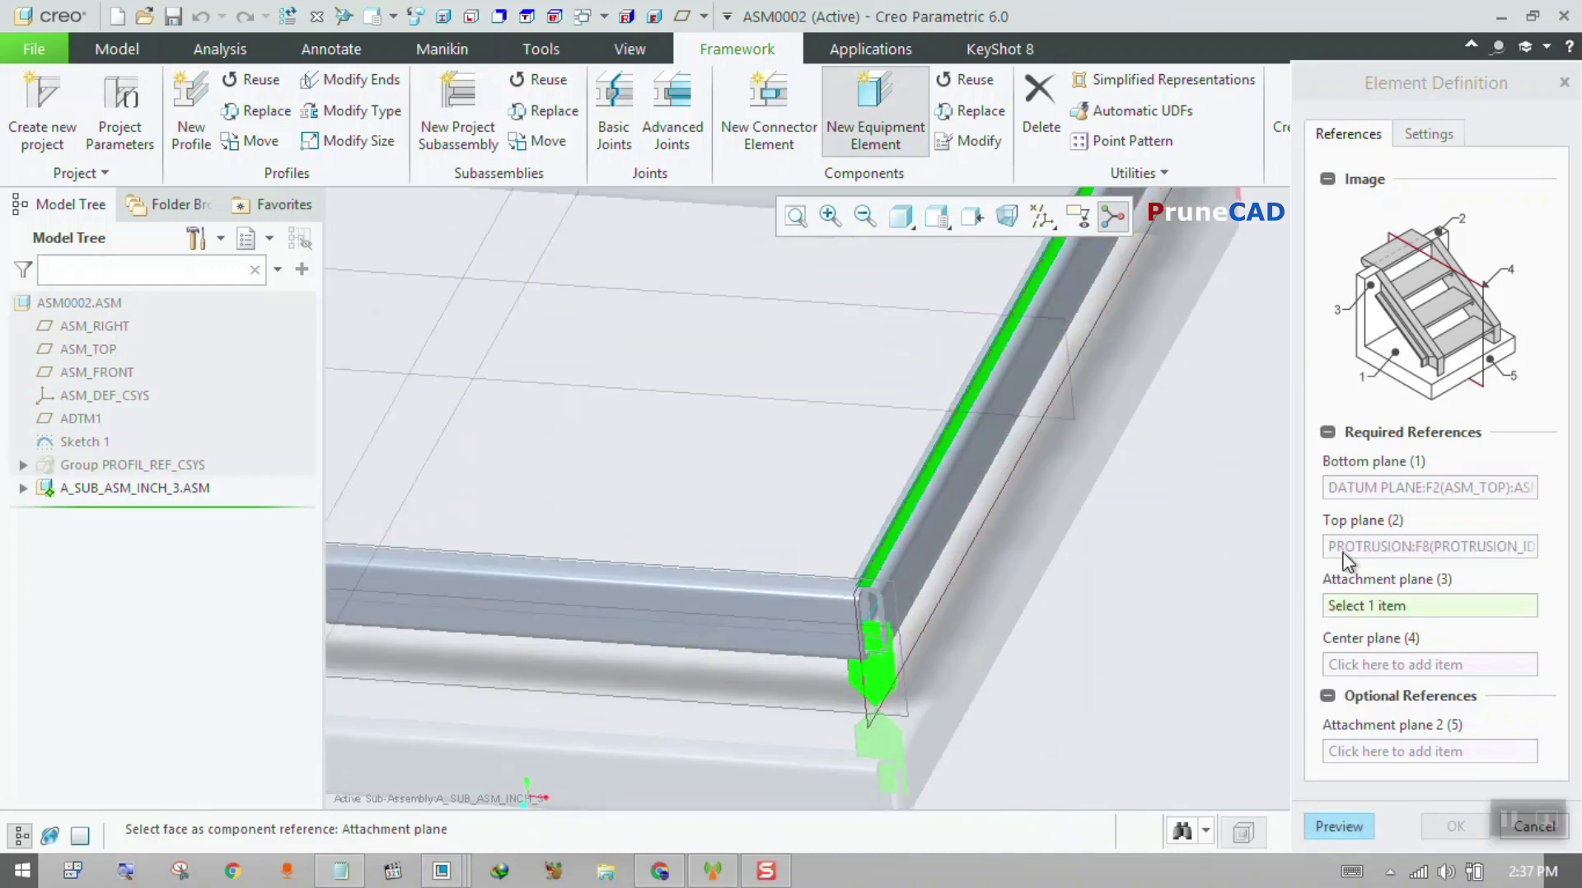
left_click(923, 542)
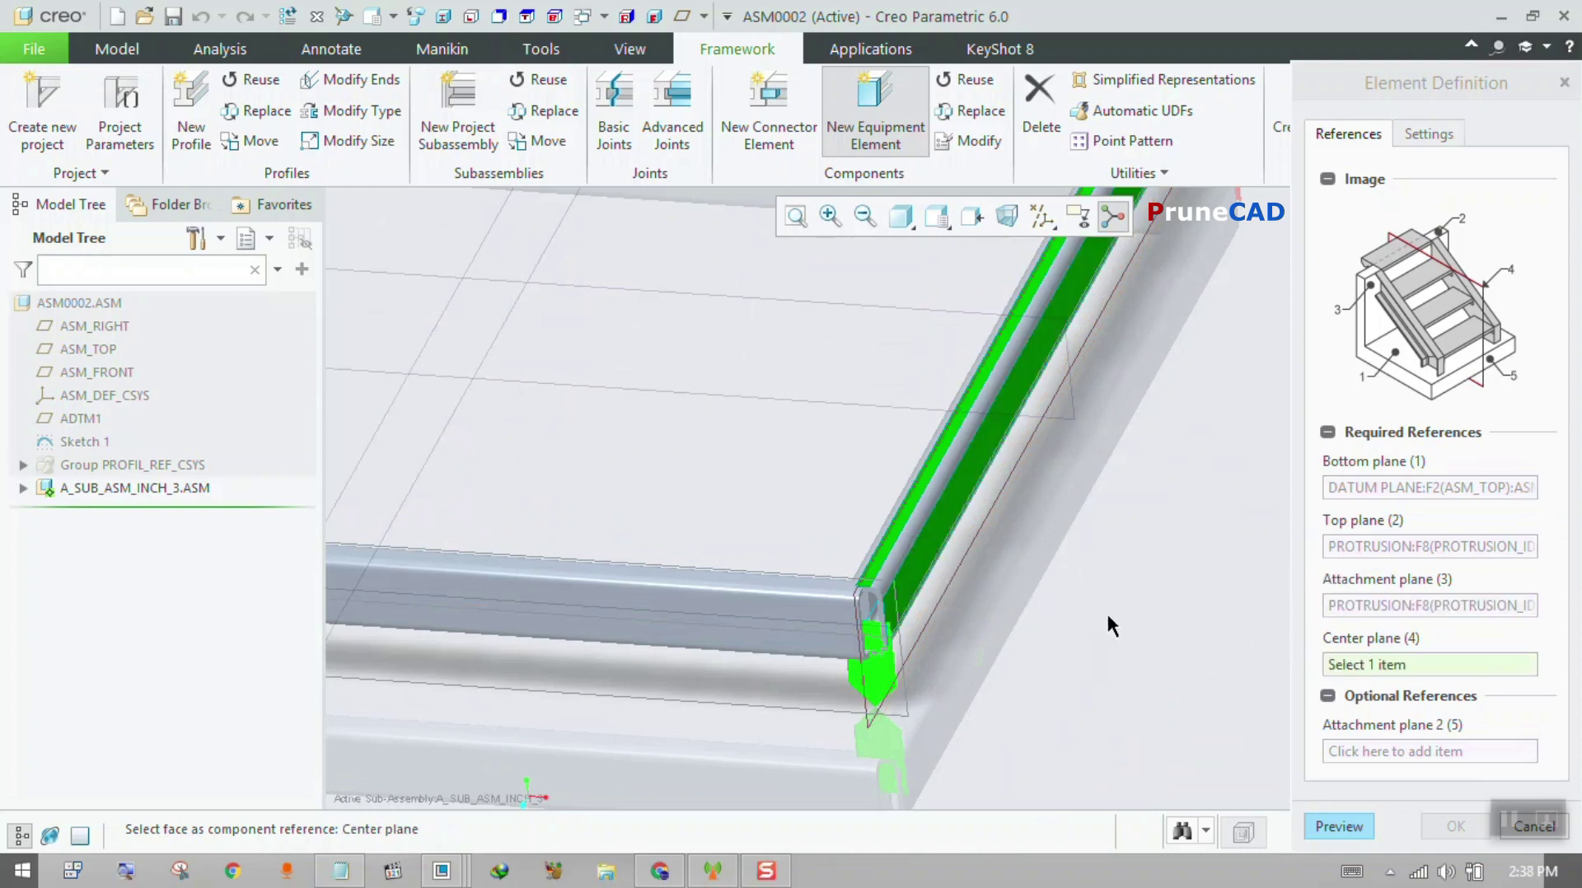
scroll(1105, 609, "down", 1)
left_click(1080, 458)
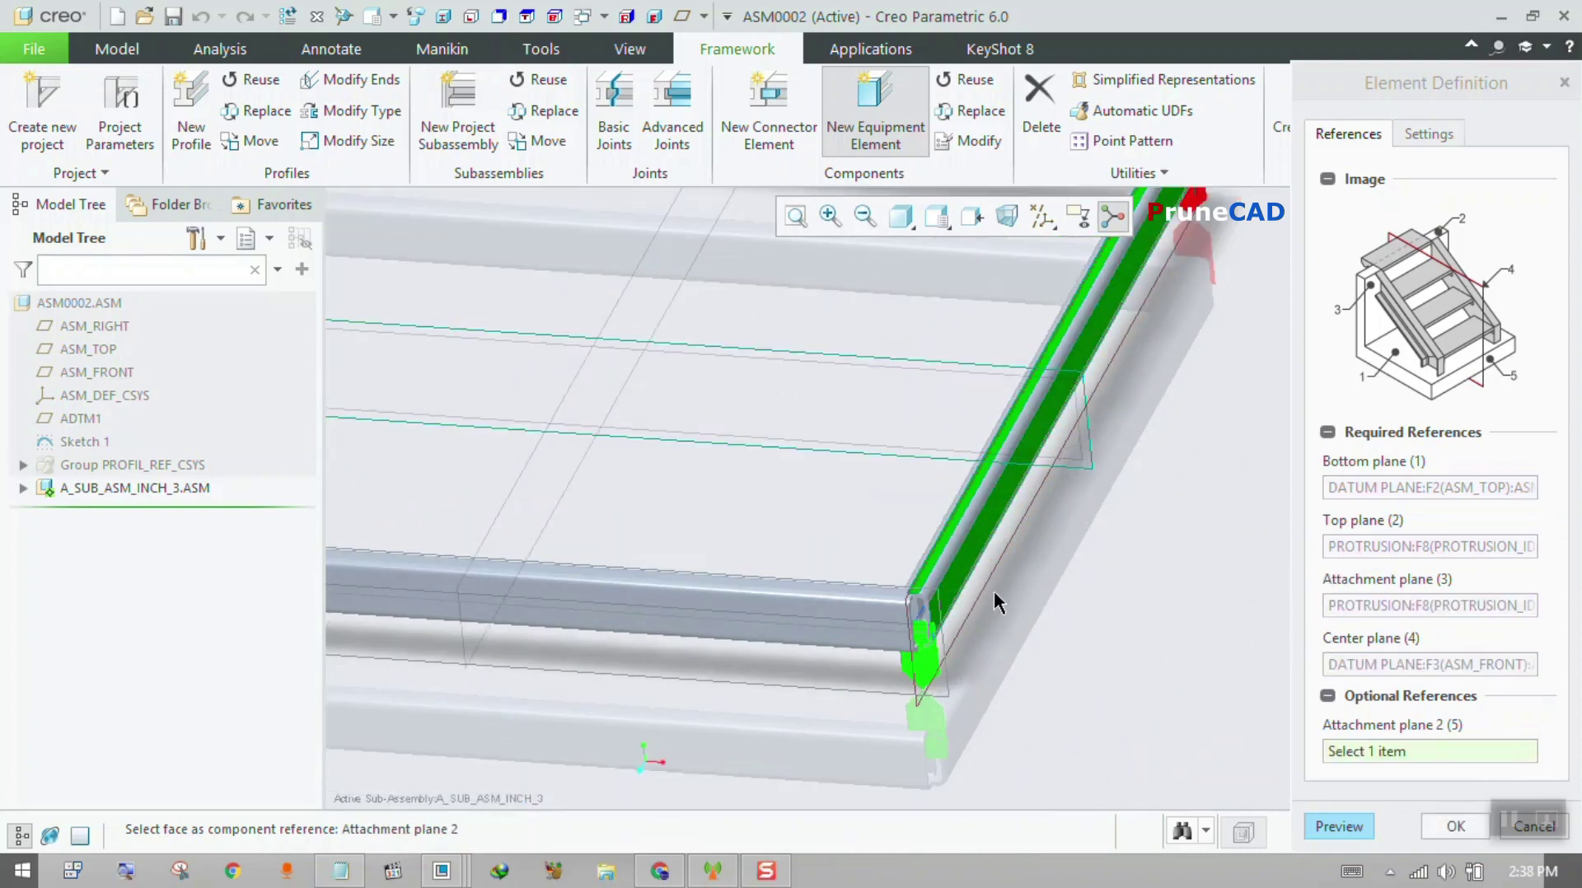
- Preview the stairs with their configuration settings and hide the model tree to make room for the model
left_click(1341, 826)
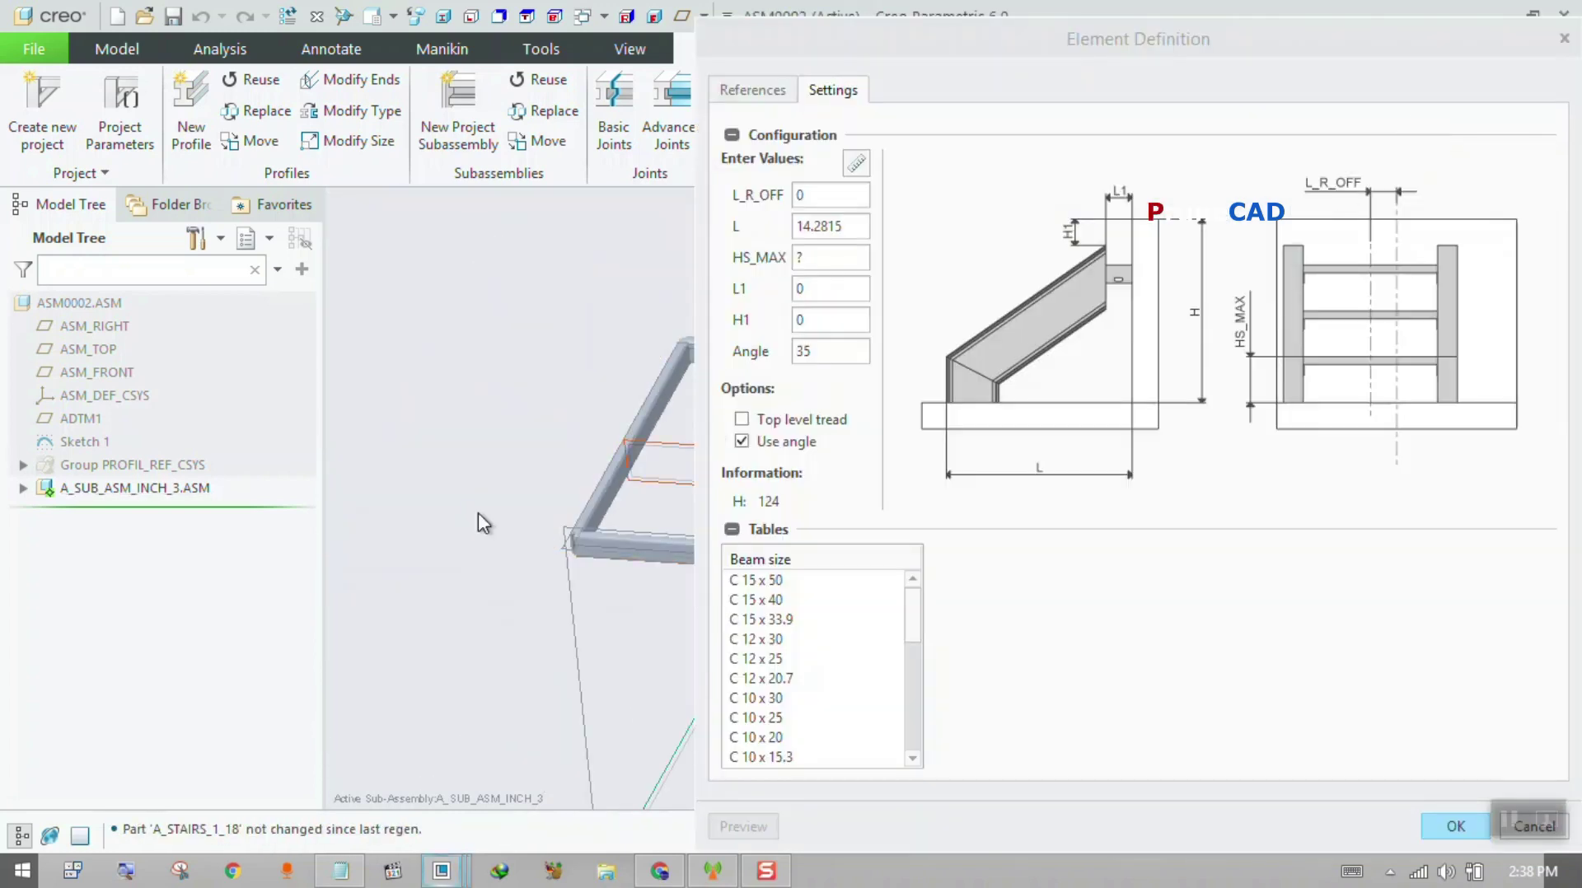
left_click(22, 834)
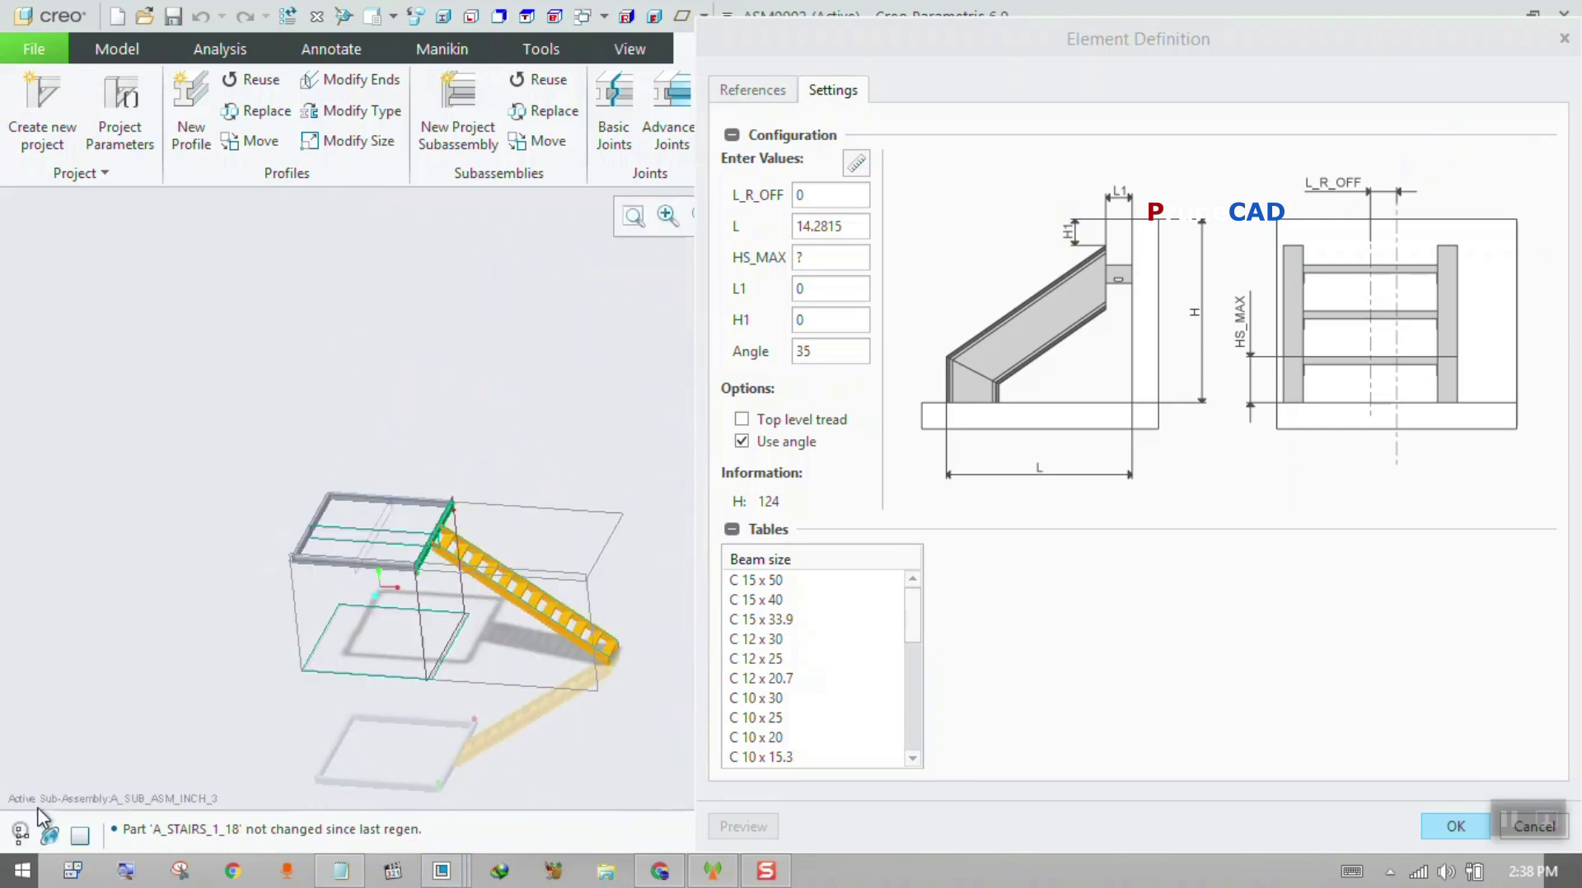
scroll(388, 667, "up", 3)
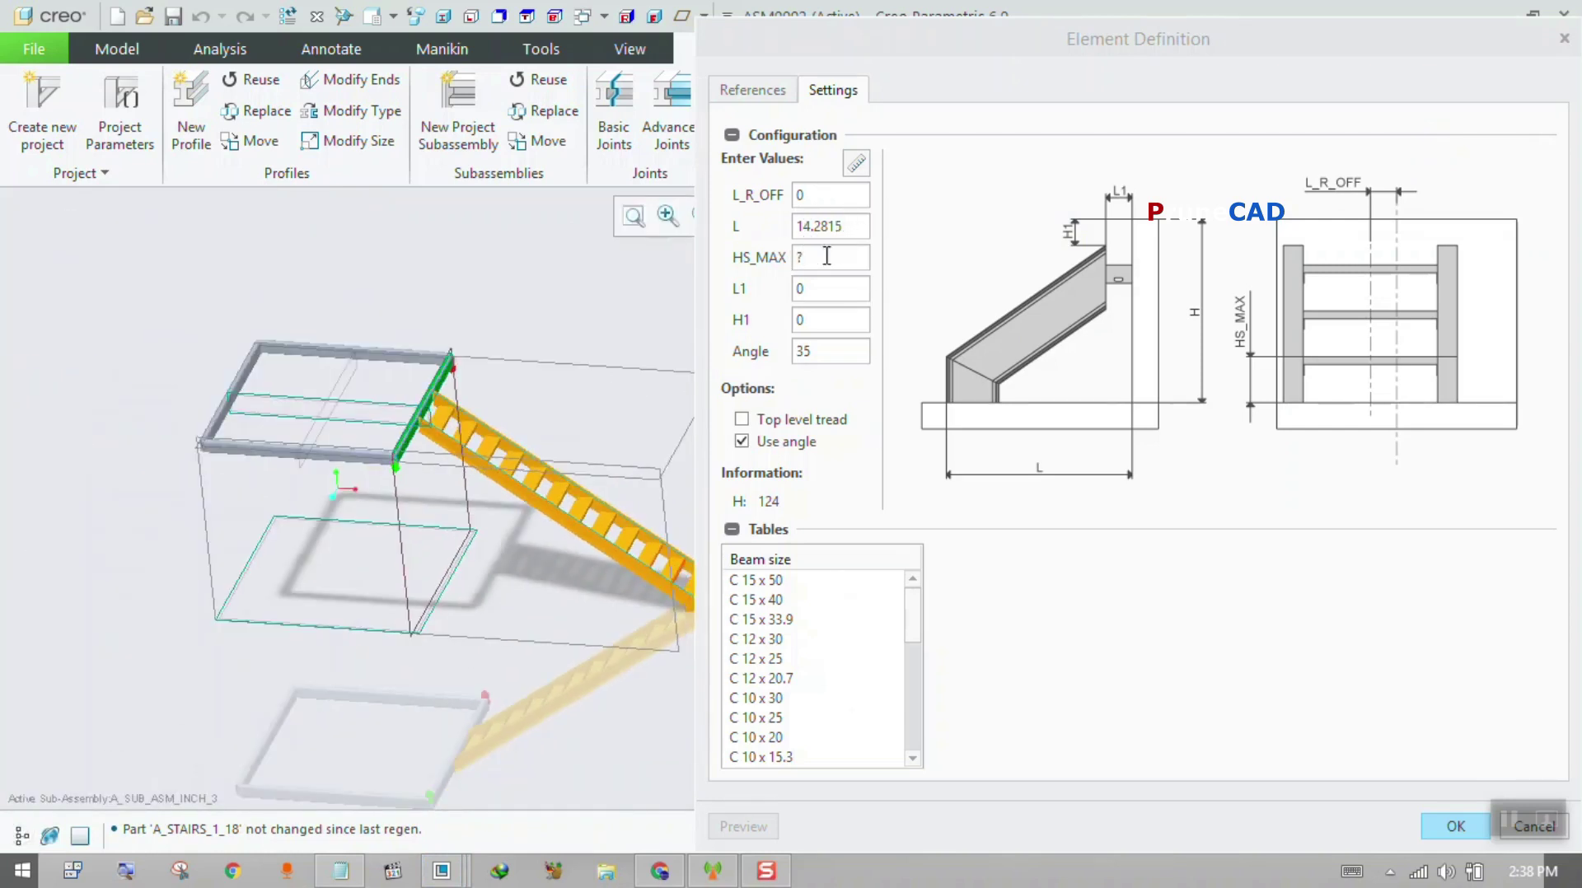
- Set the stairs' L_R_OFF offset to 45, preview it and check the stringer's alignment at the platform corner
double_click(833, 199)
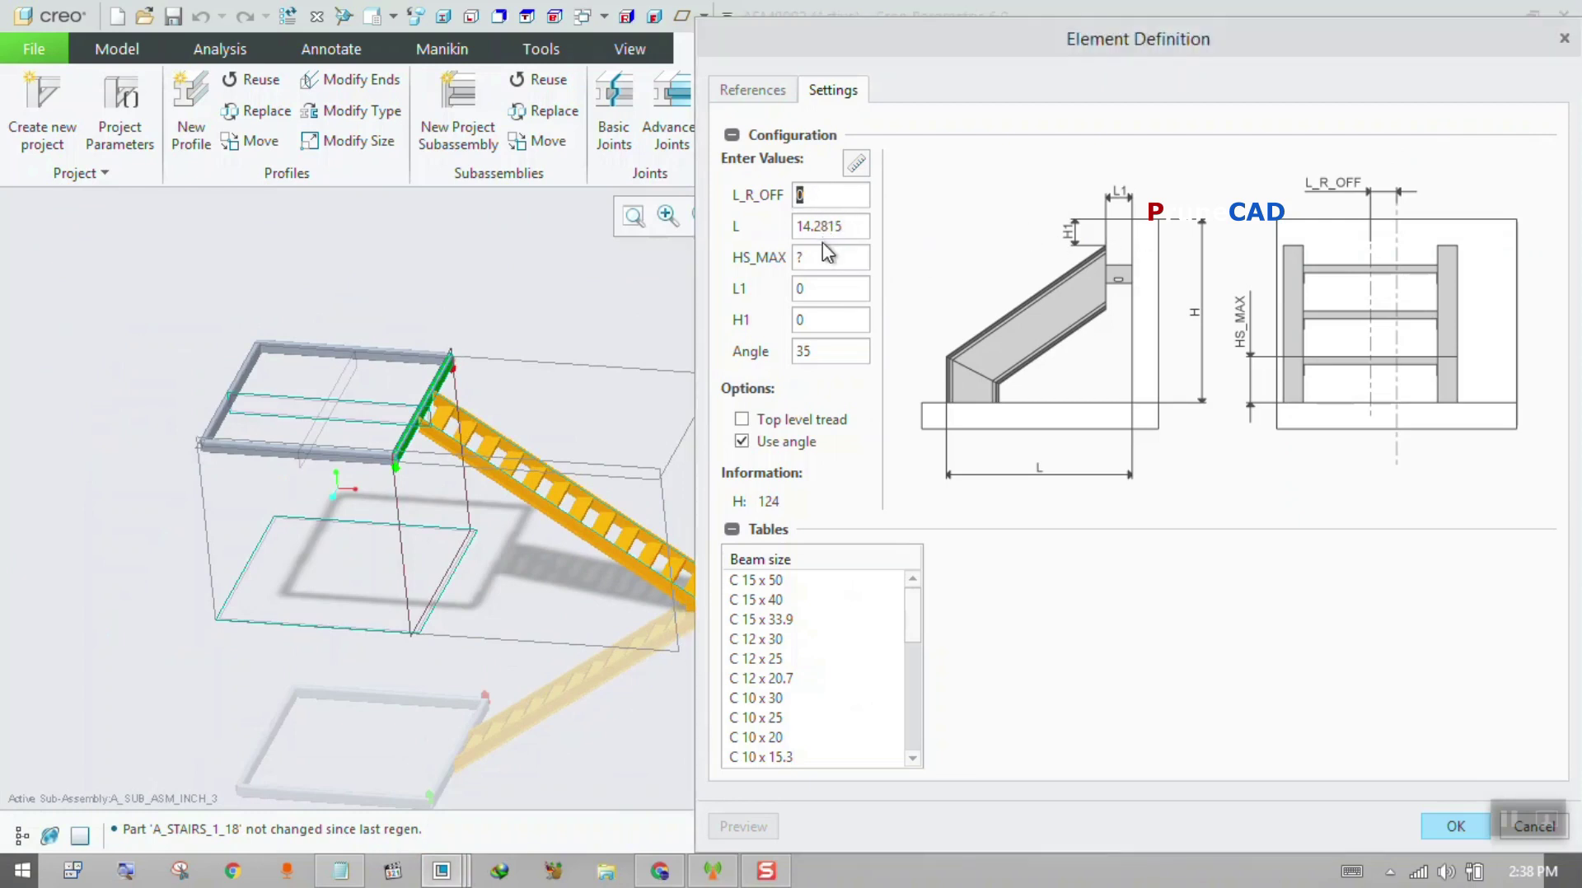
type("45")
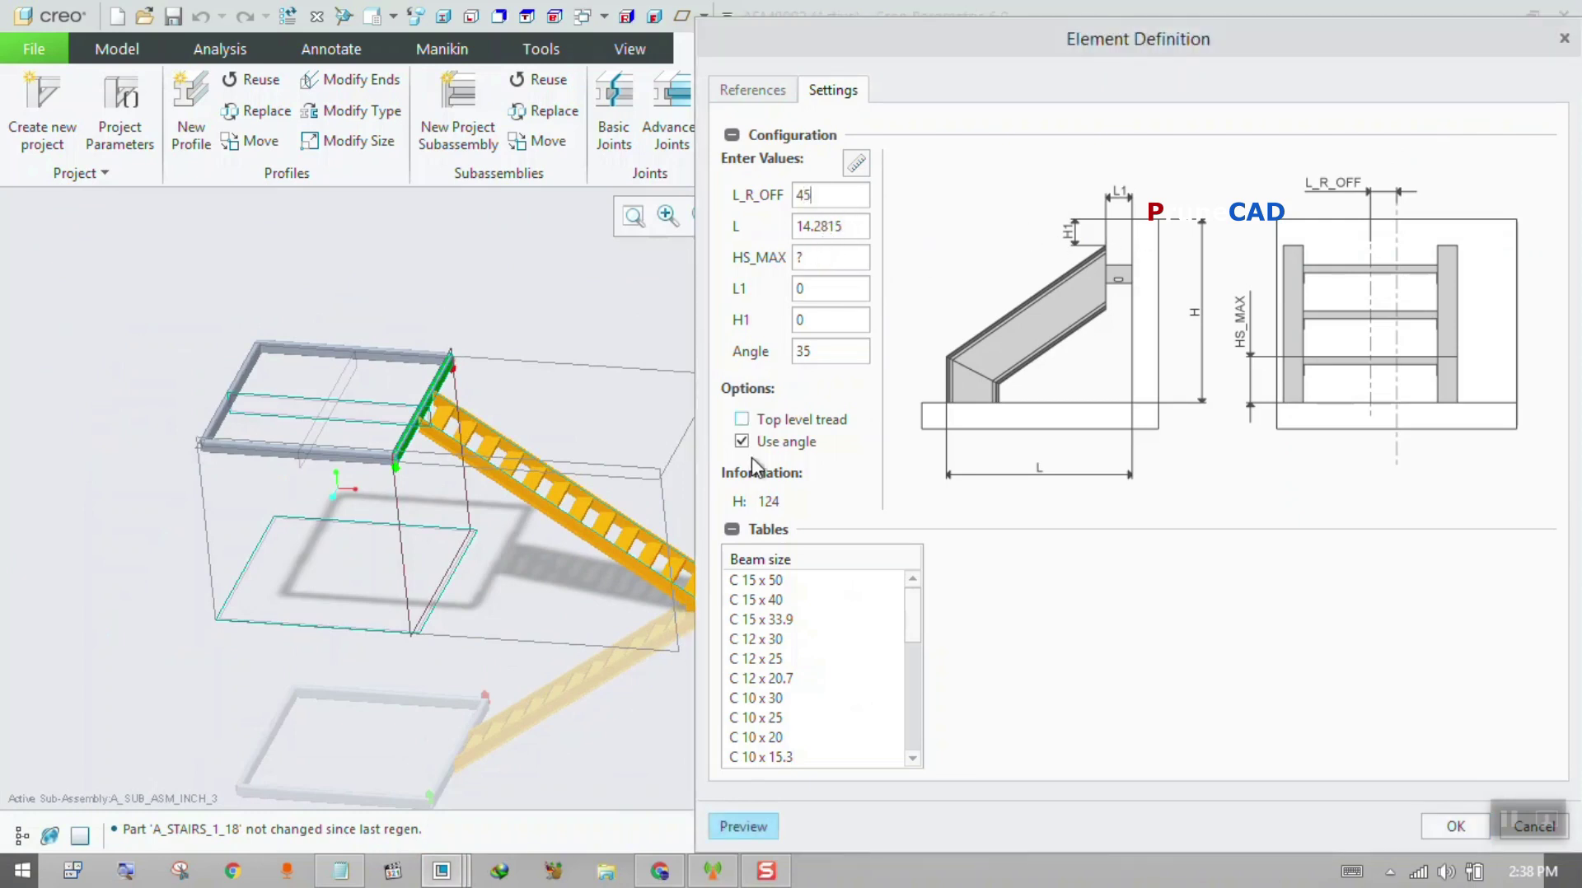
left_click(759, 819)
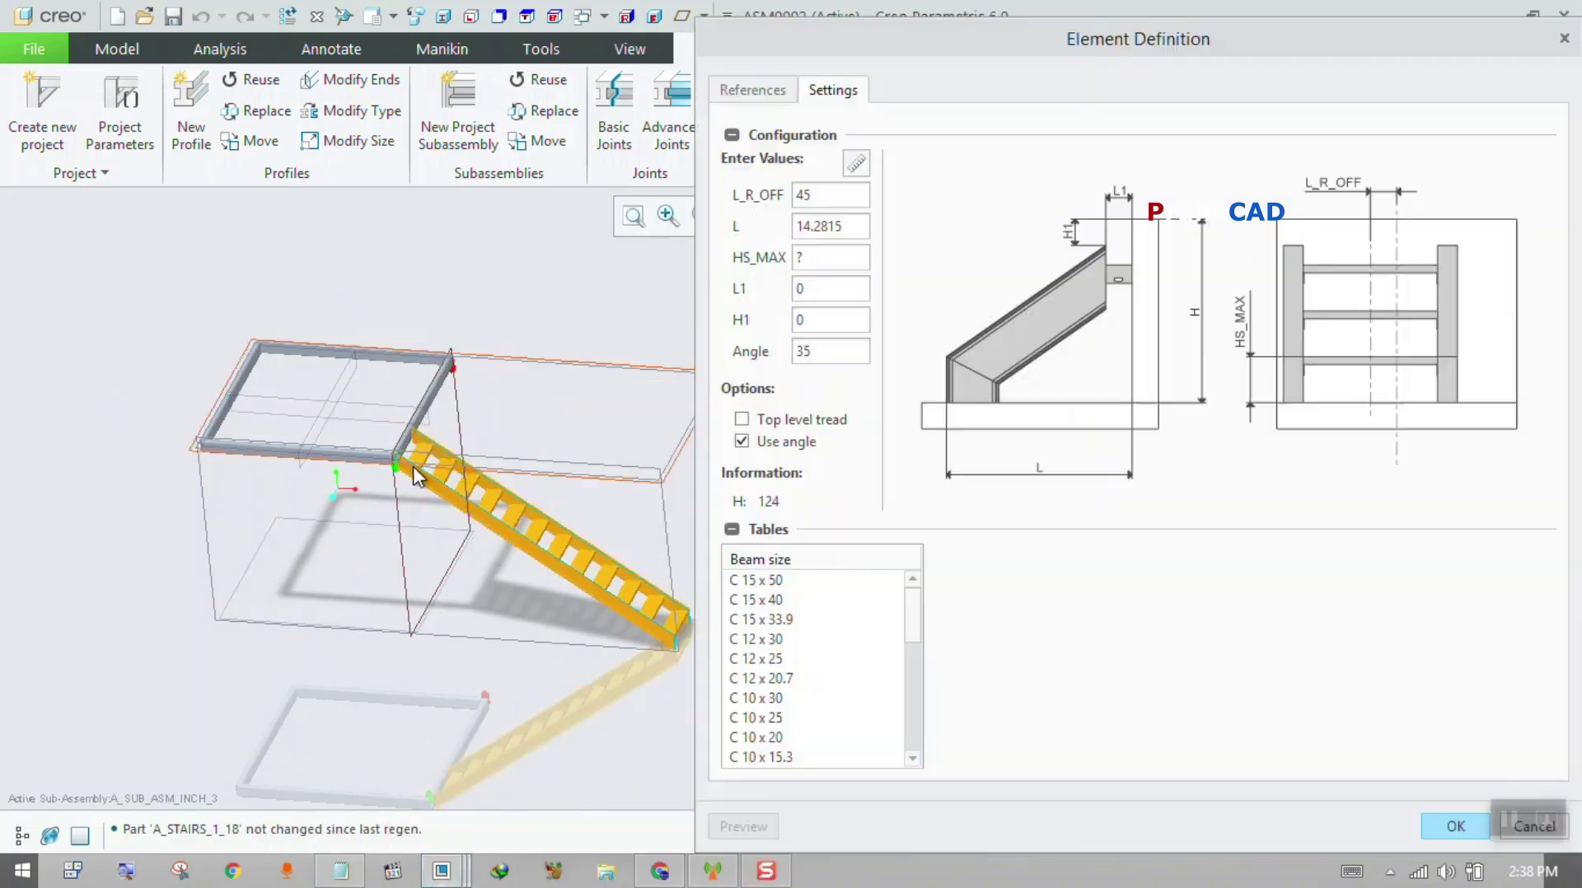
scroll(384, 448, "down", 8)
scroll(363, 448, "down", 2)
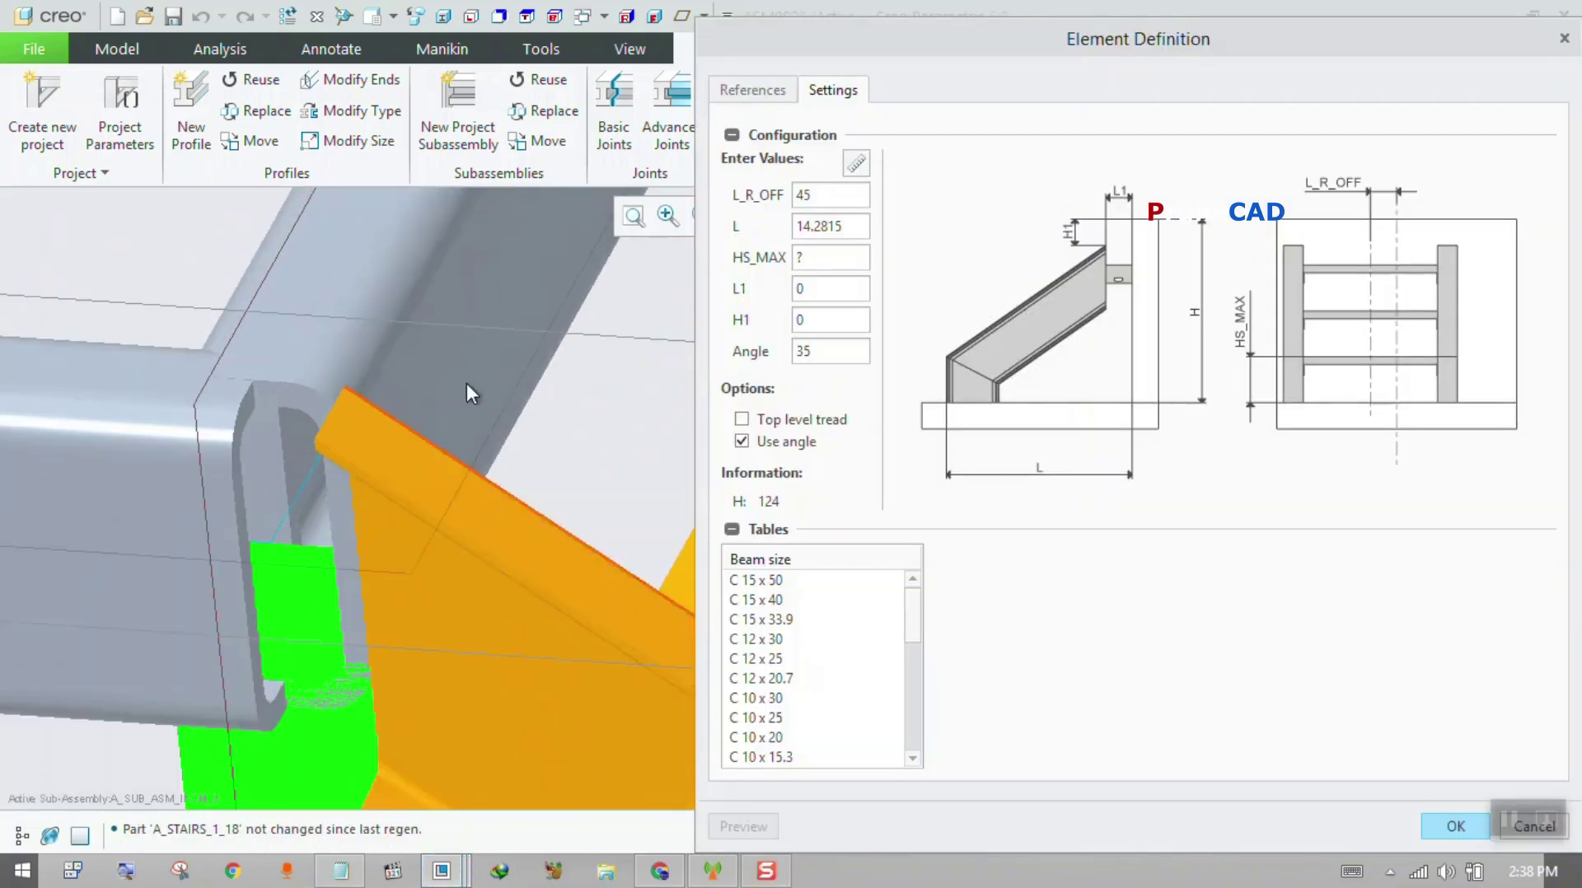
- Set the stairs' L_R_OFF offset to 44, preview the result and inspect the joint at the platform corner
double_click(821, 197)
type("44")
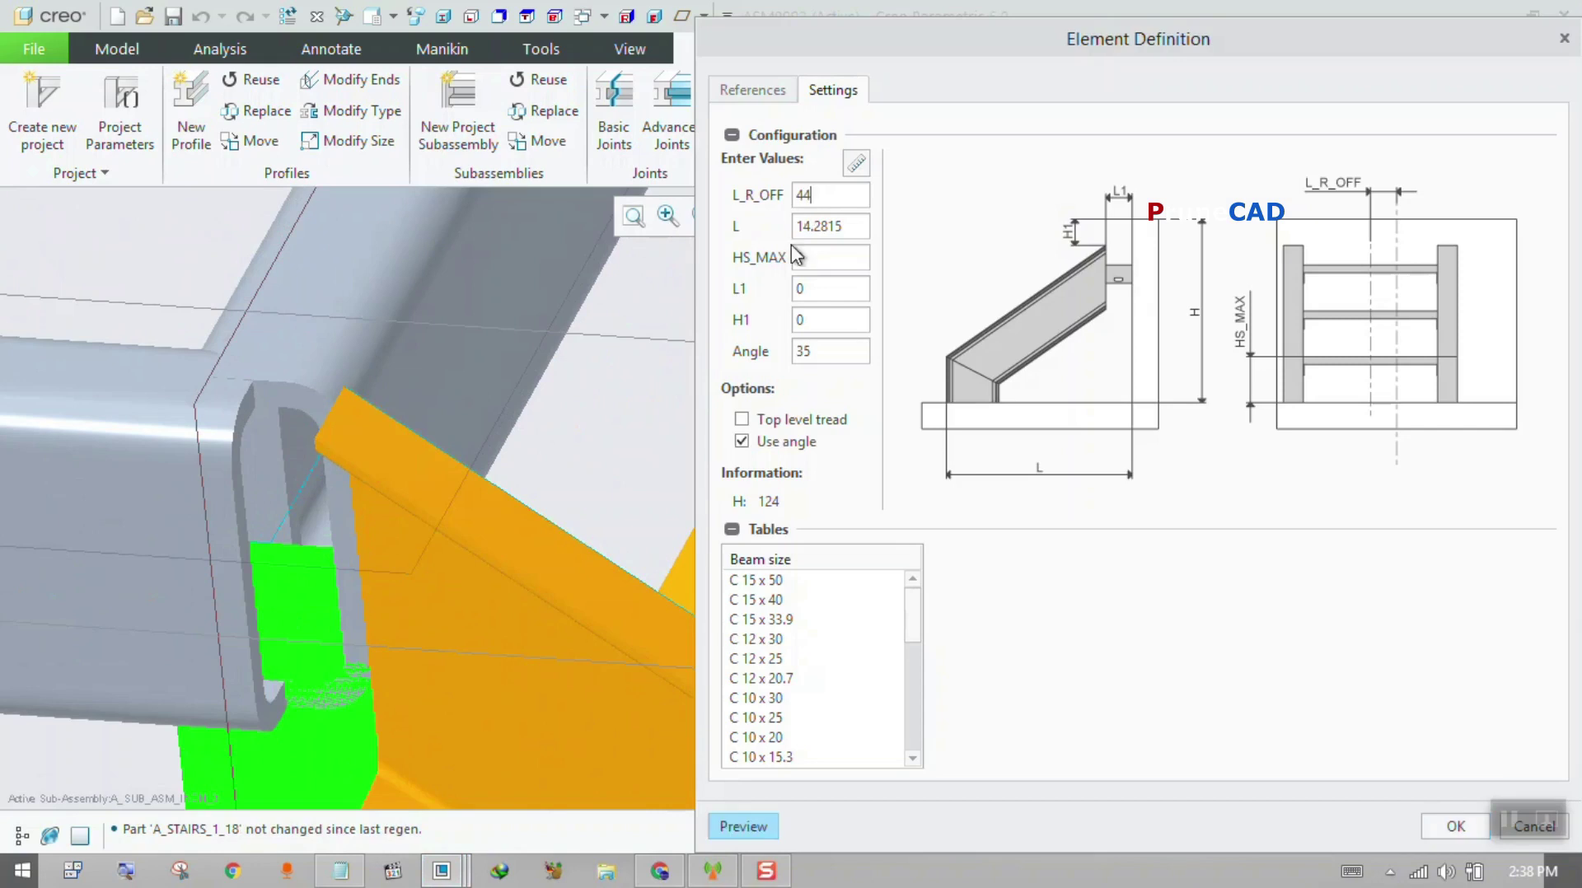
left_click(765, 825)
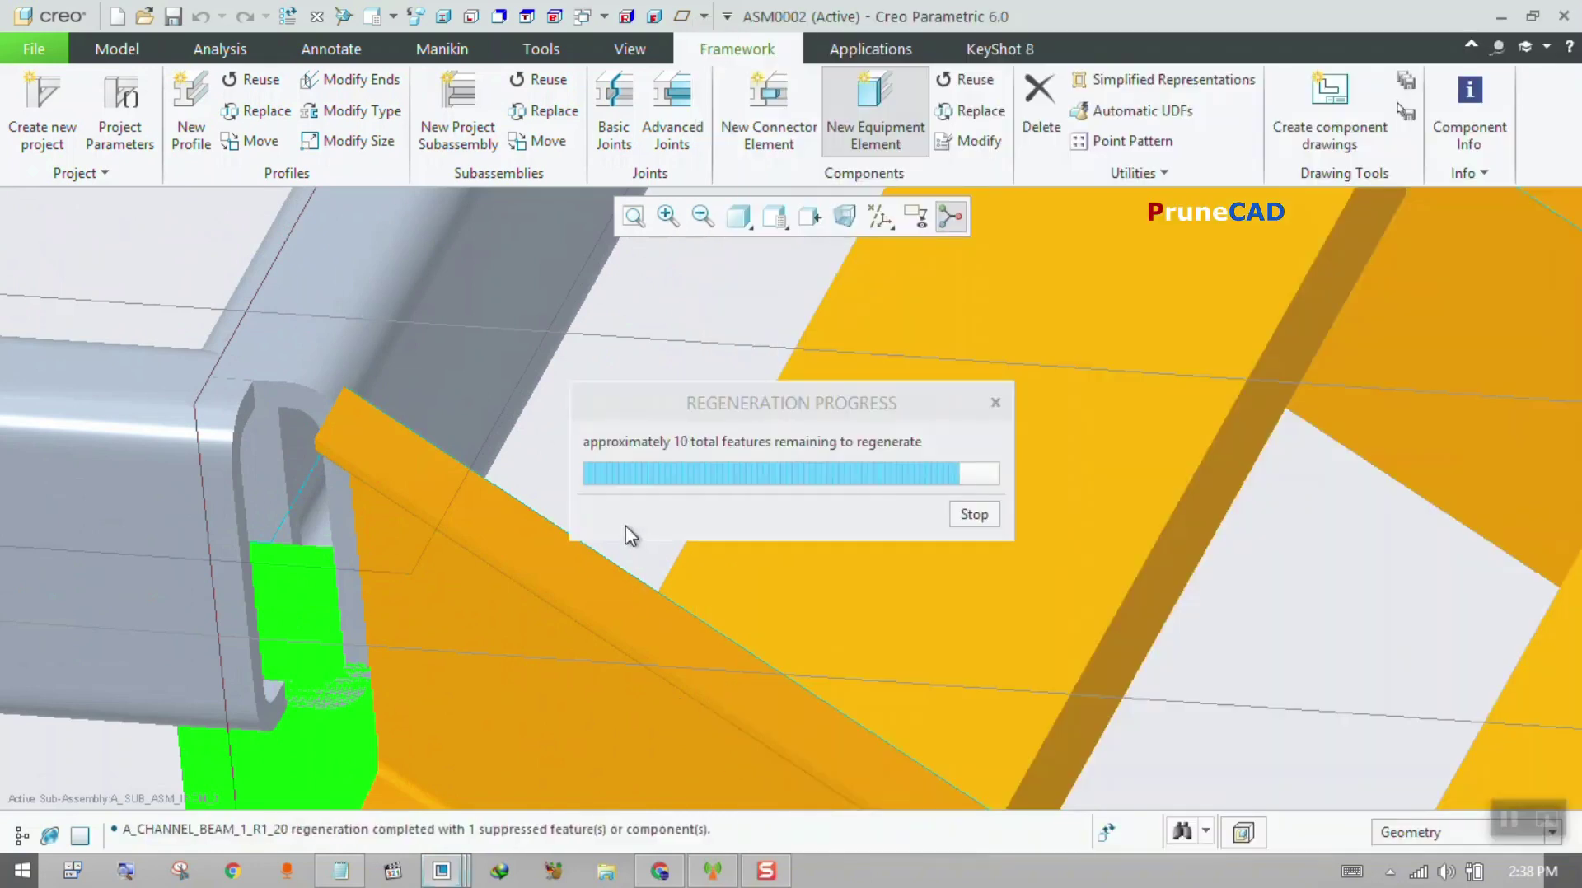
scroll(438, 501, "up", 8)
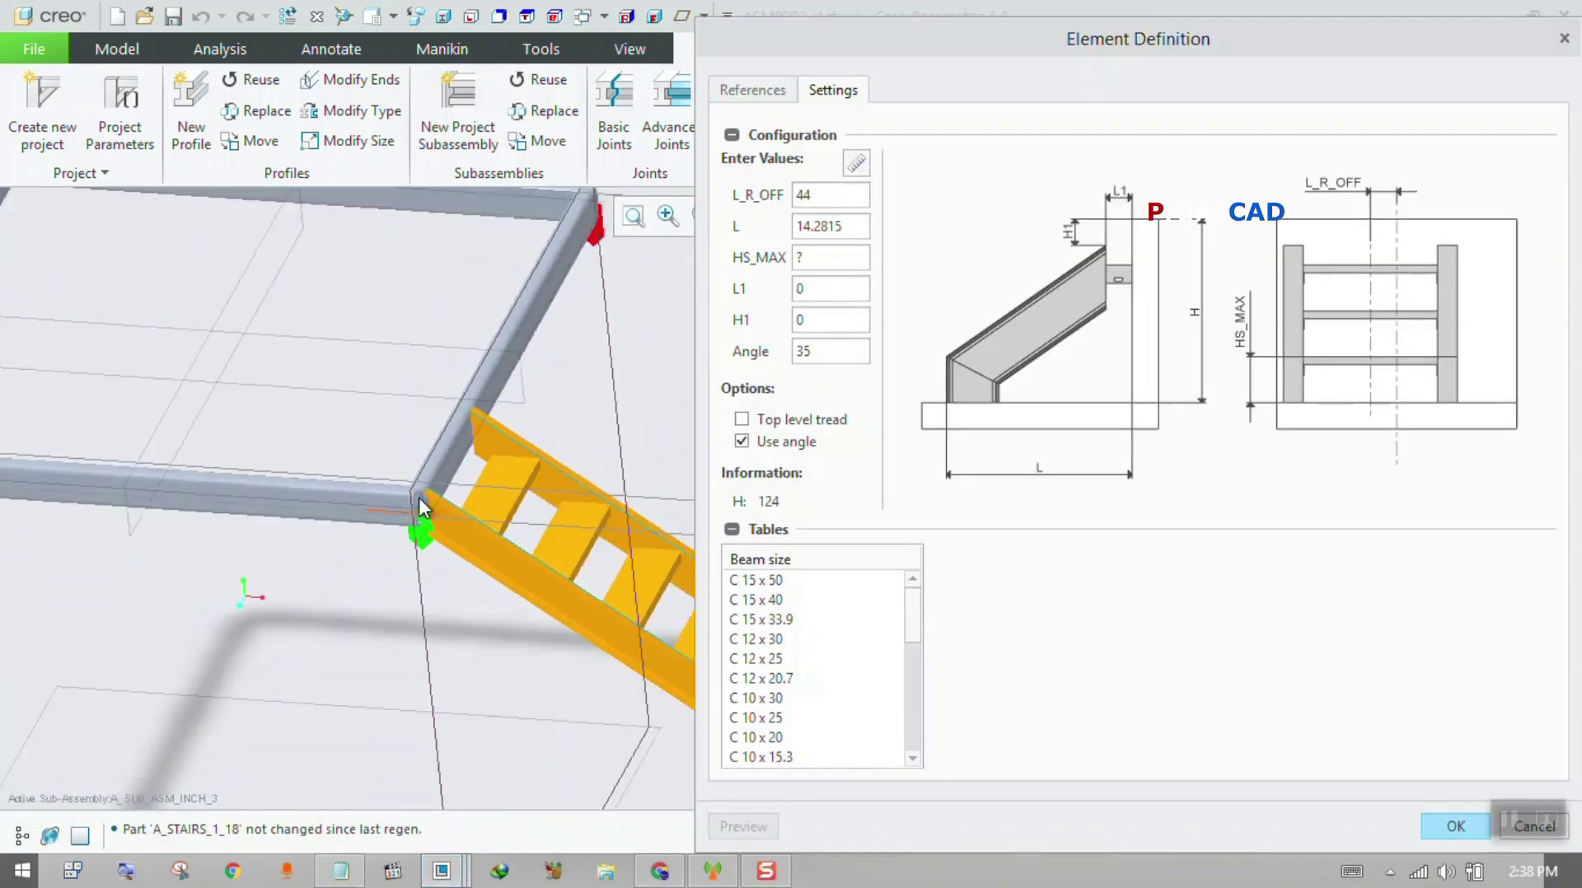
middle_click_drag(510, 511, 472, 412)
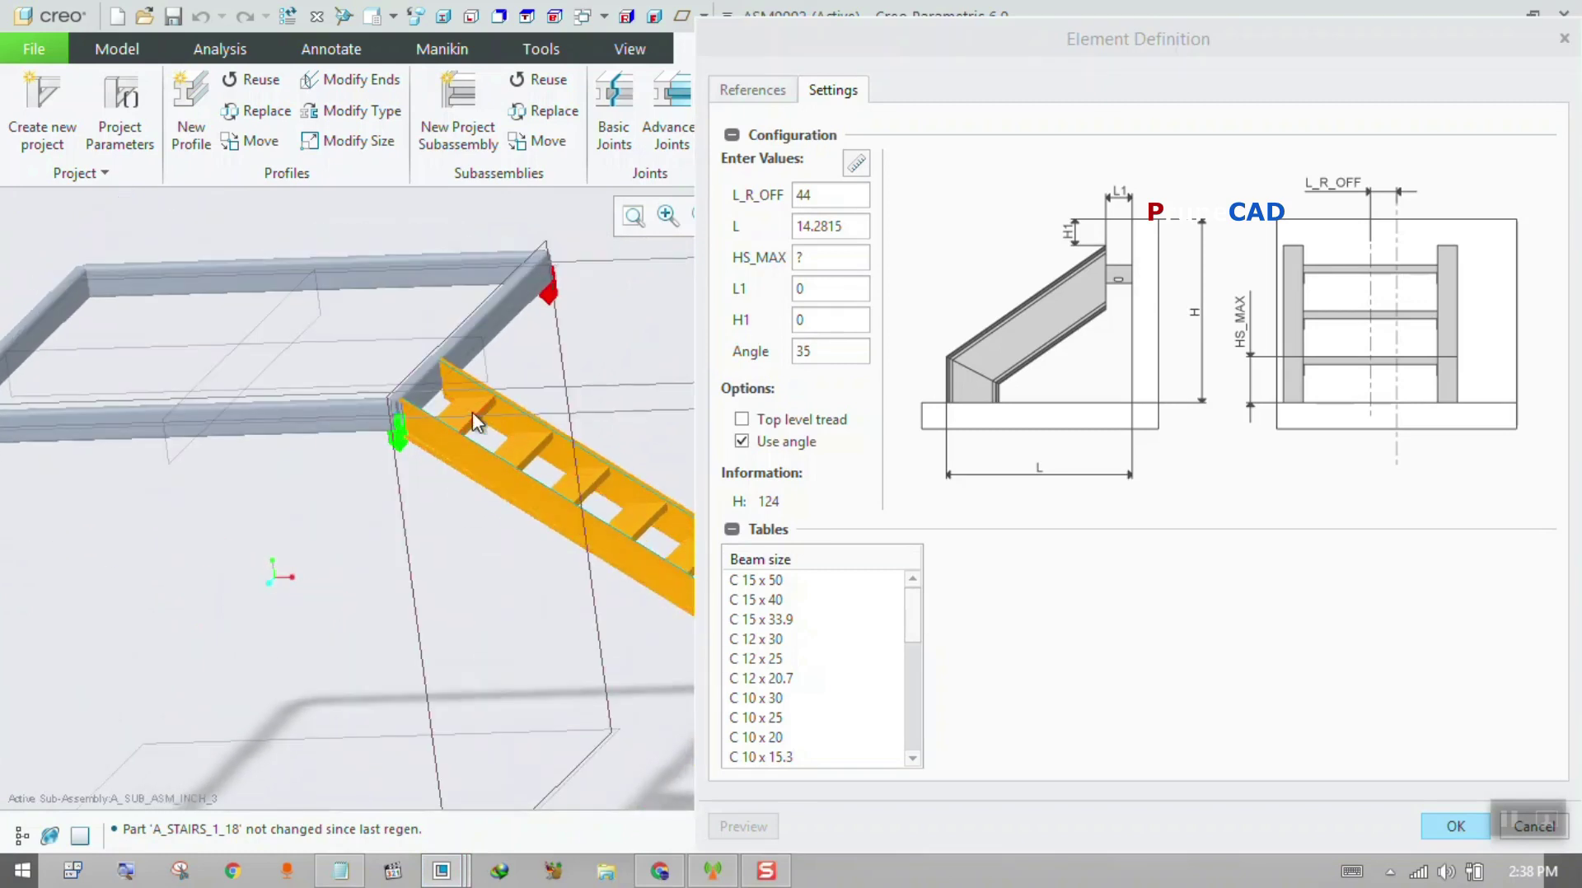
scroll(454, 432, "down", 3)
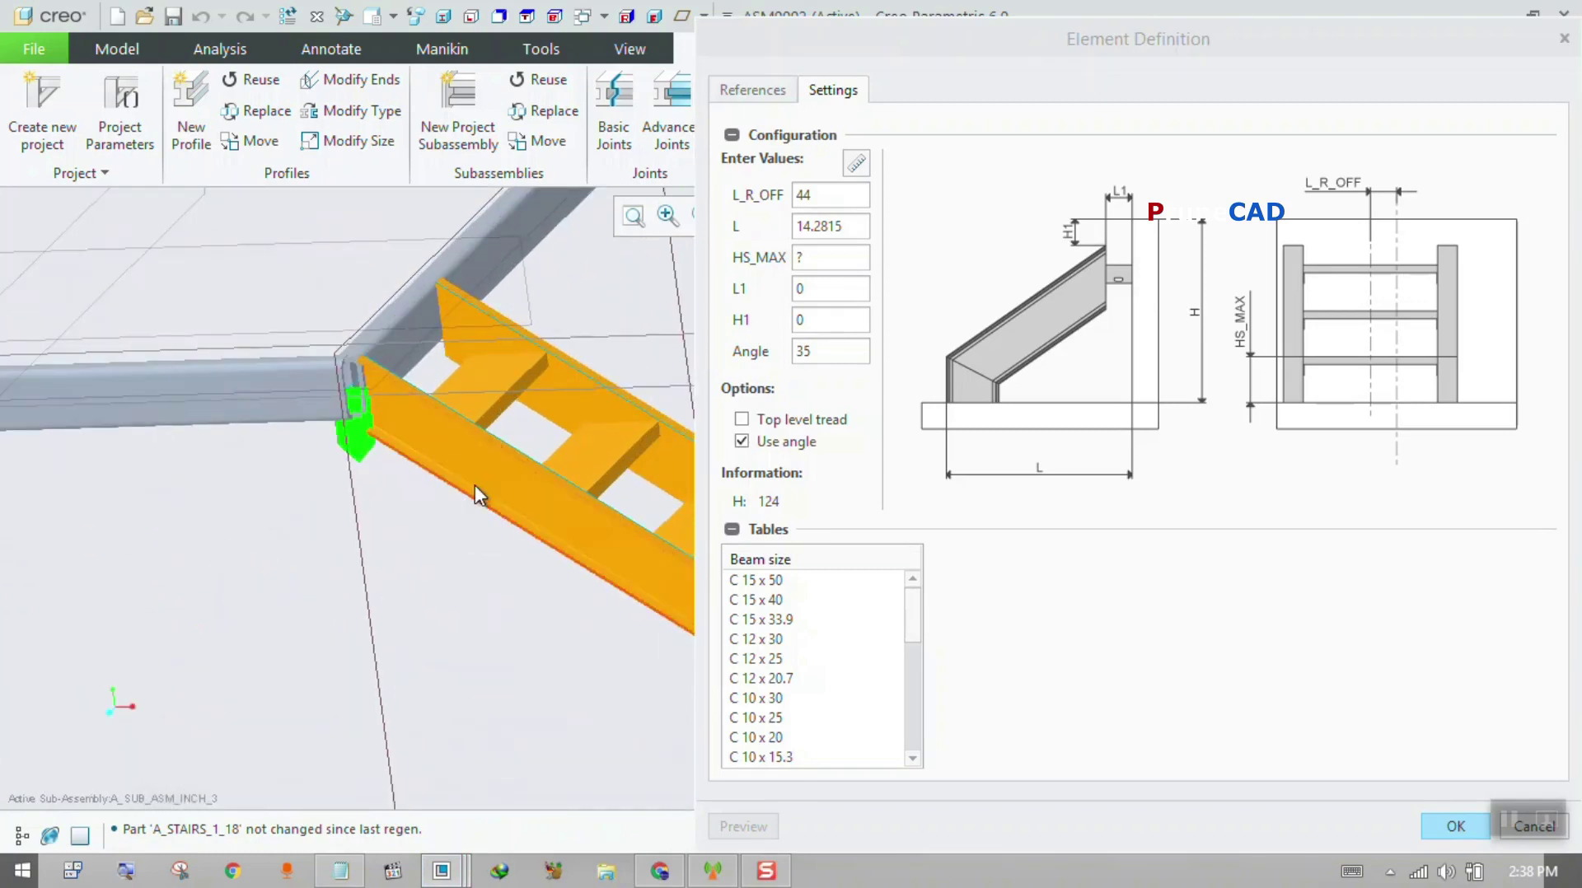
- Turn on the annotation display and examine the stairs against the platform from the side
mouse_move(912, 625)
left_mouse_down()
mouse_move(909, 733)
mouse_move(911, 604)
left_mouse_up()
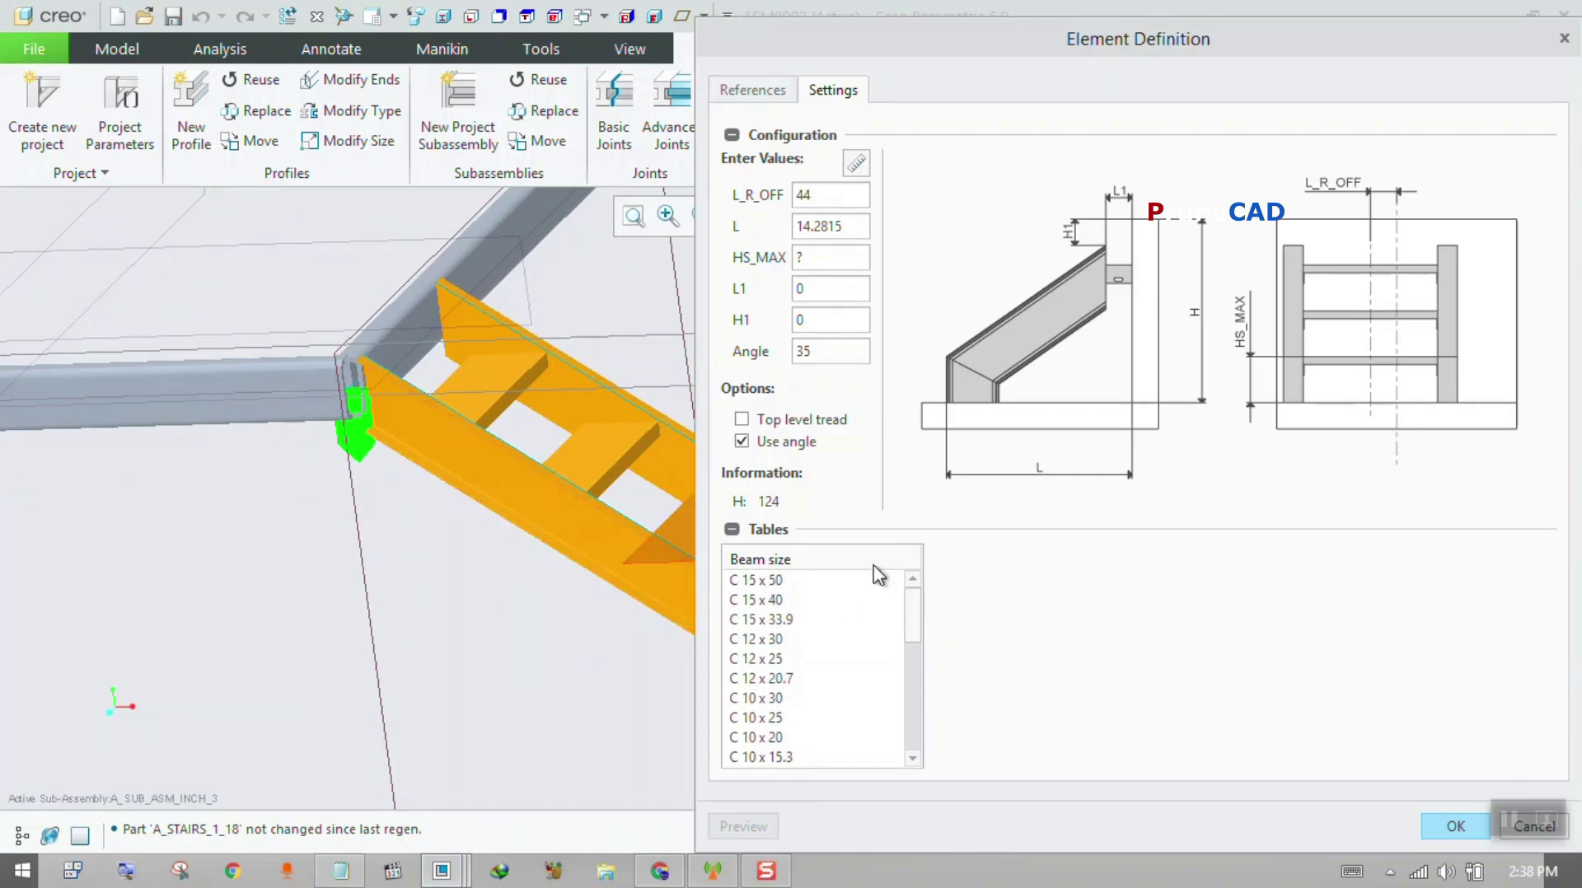
scroll(283, 592, "down", 5)
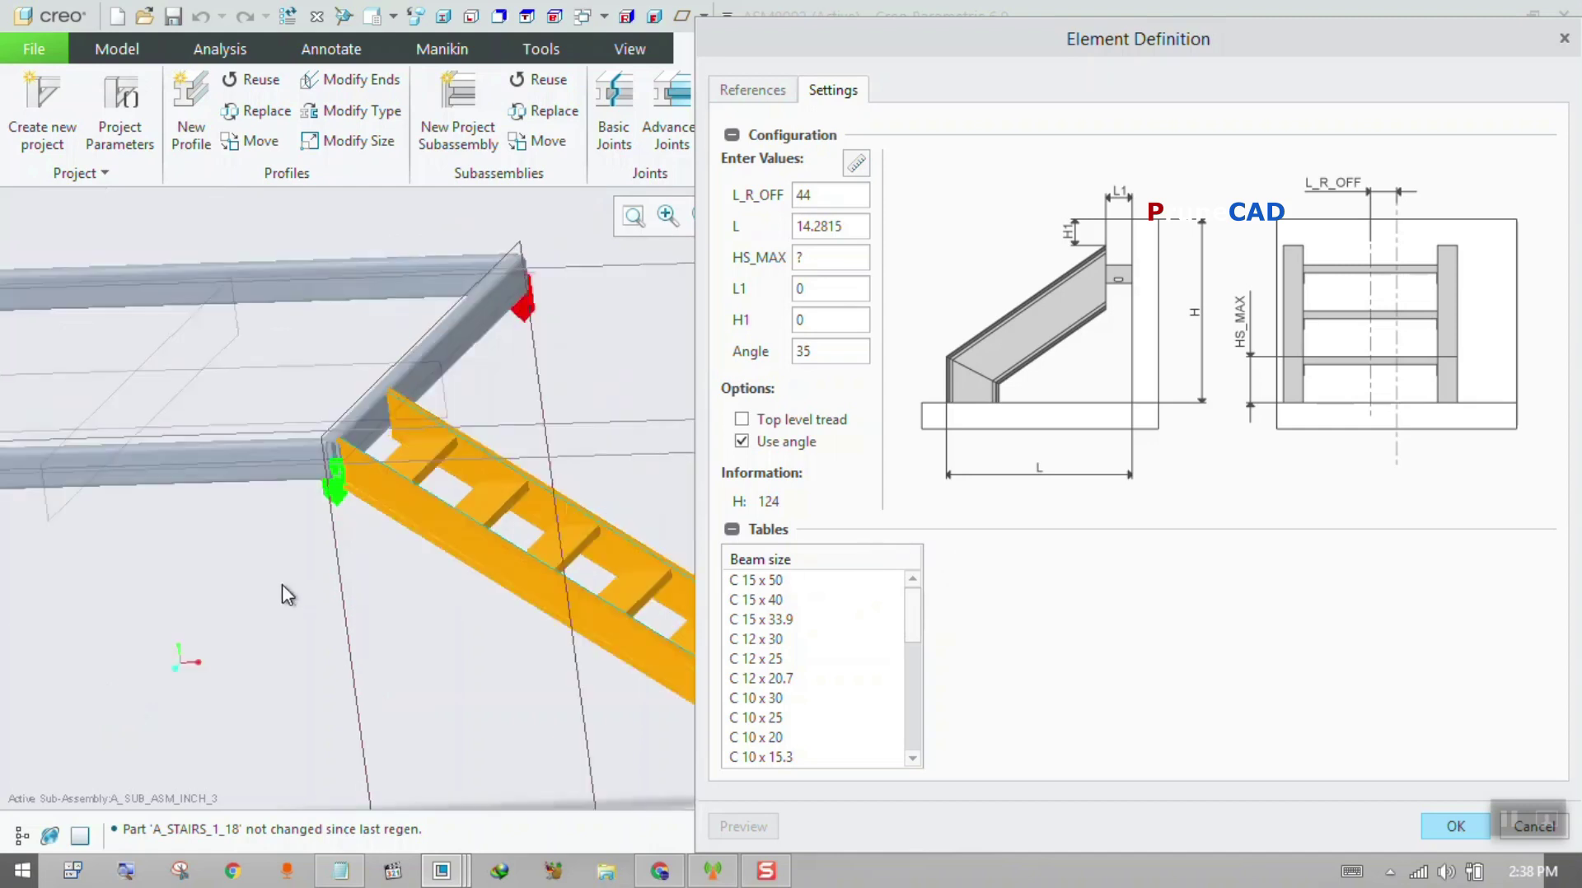
left_click_drag(845, 39, 1005, 448)
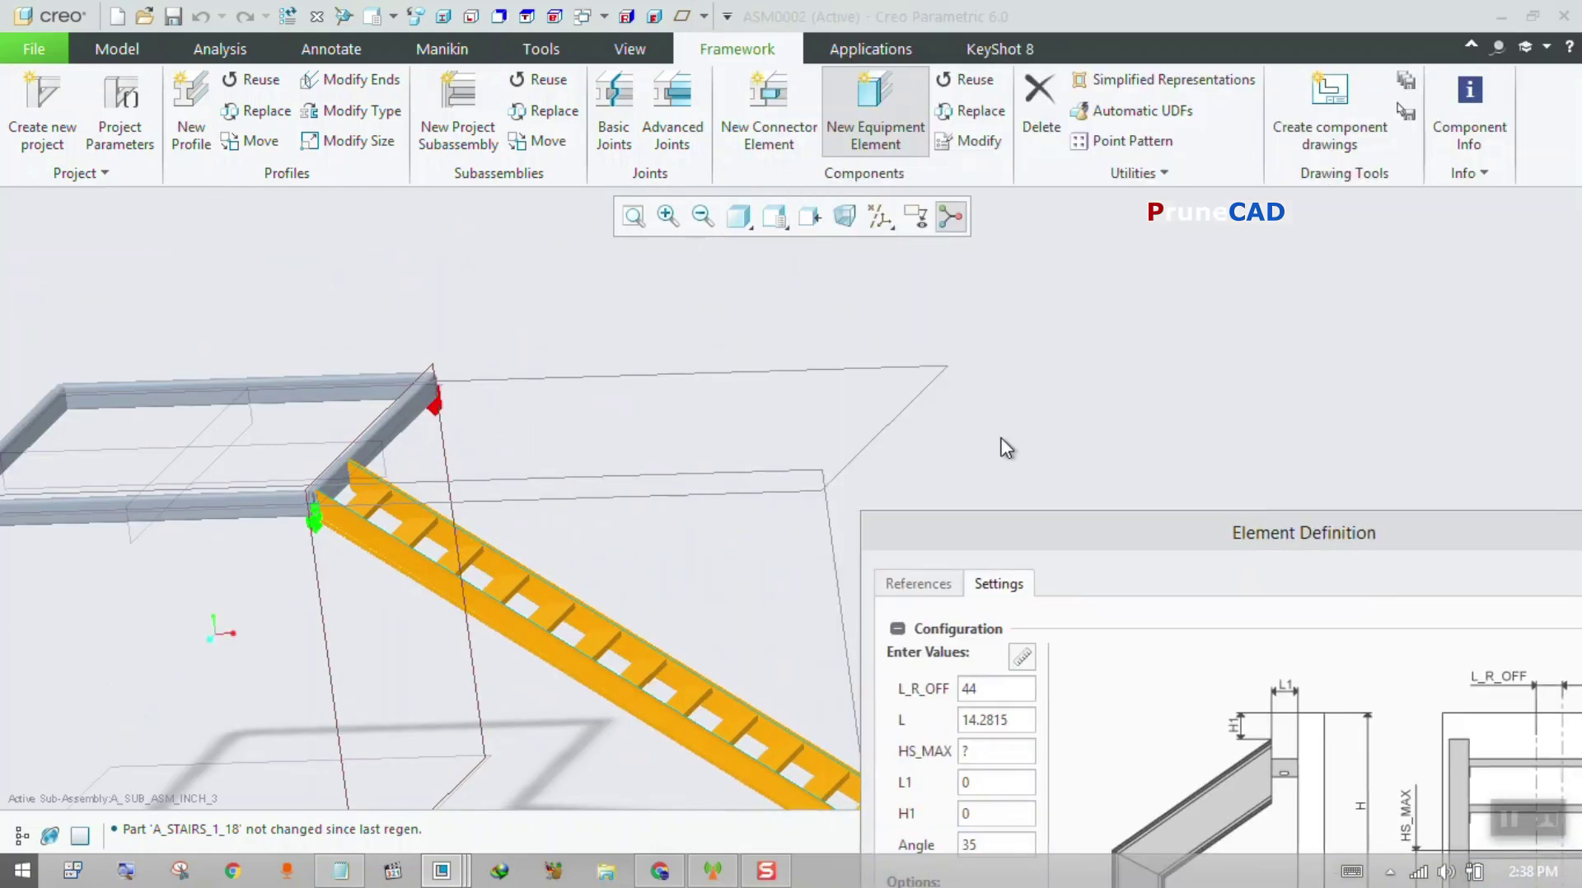
left_click(915, 216)
scroll(546, 450, "down", 2)
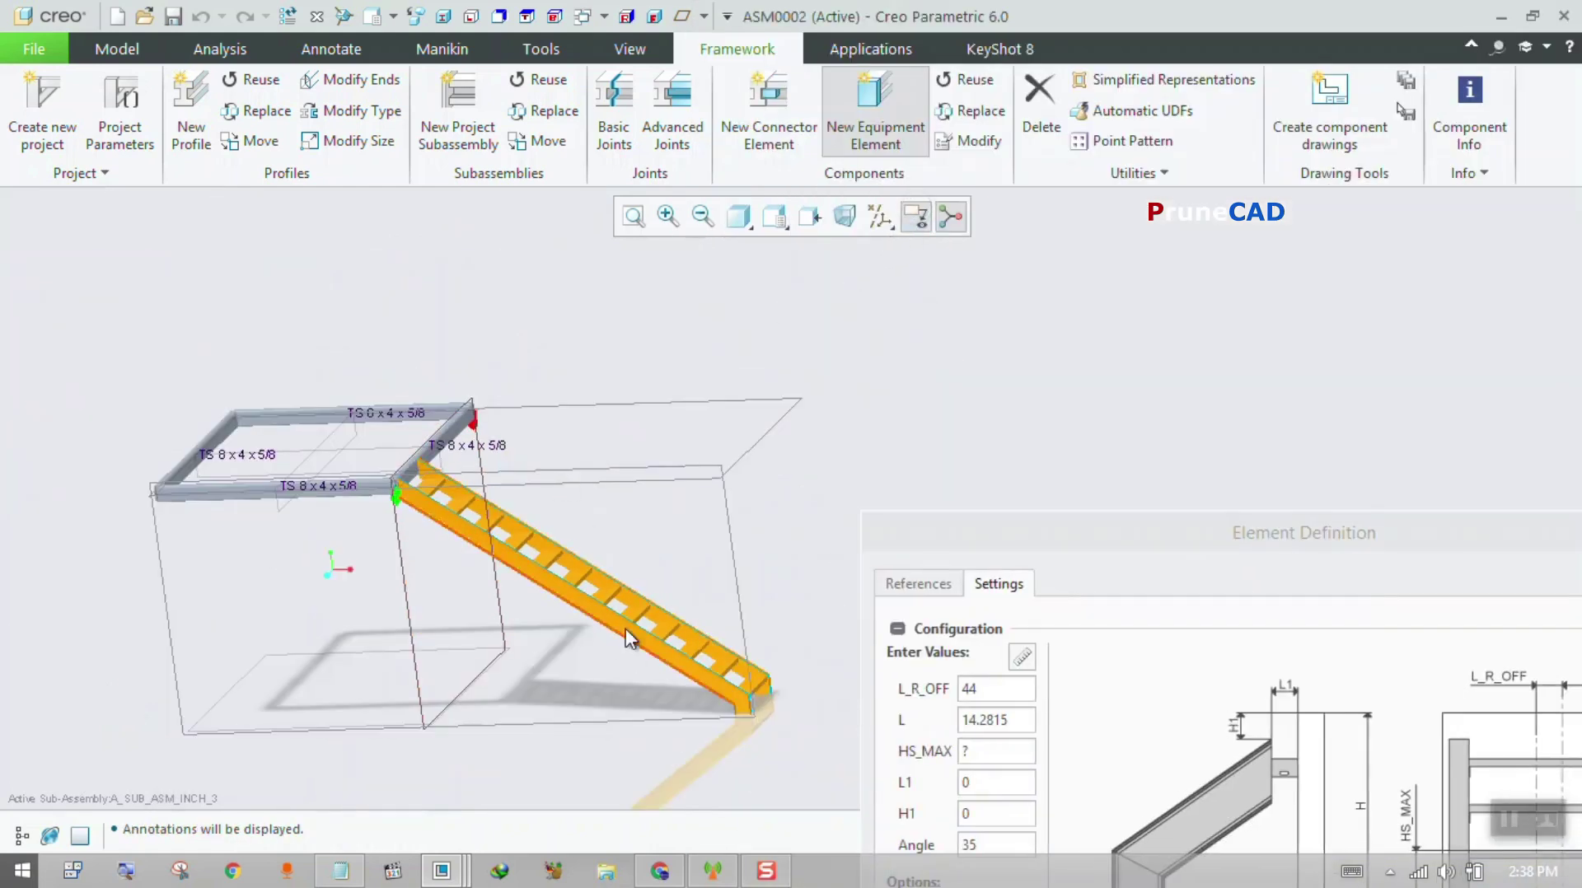
left_click_drag(1056, 550, 1029, 94)
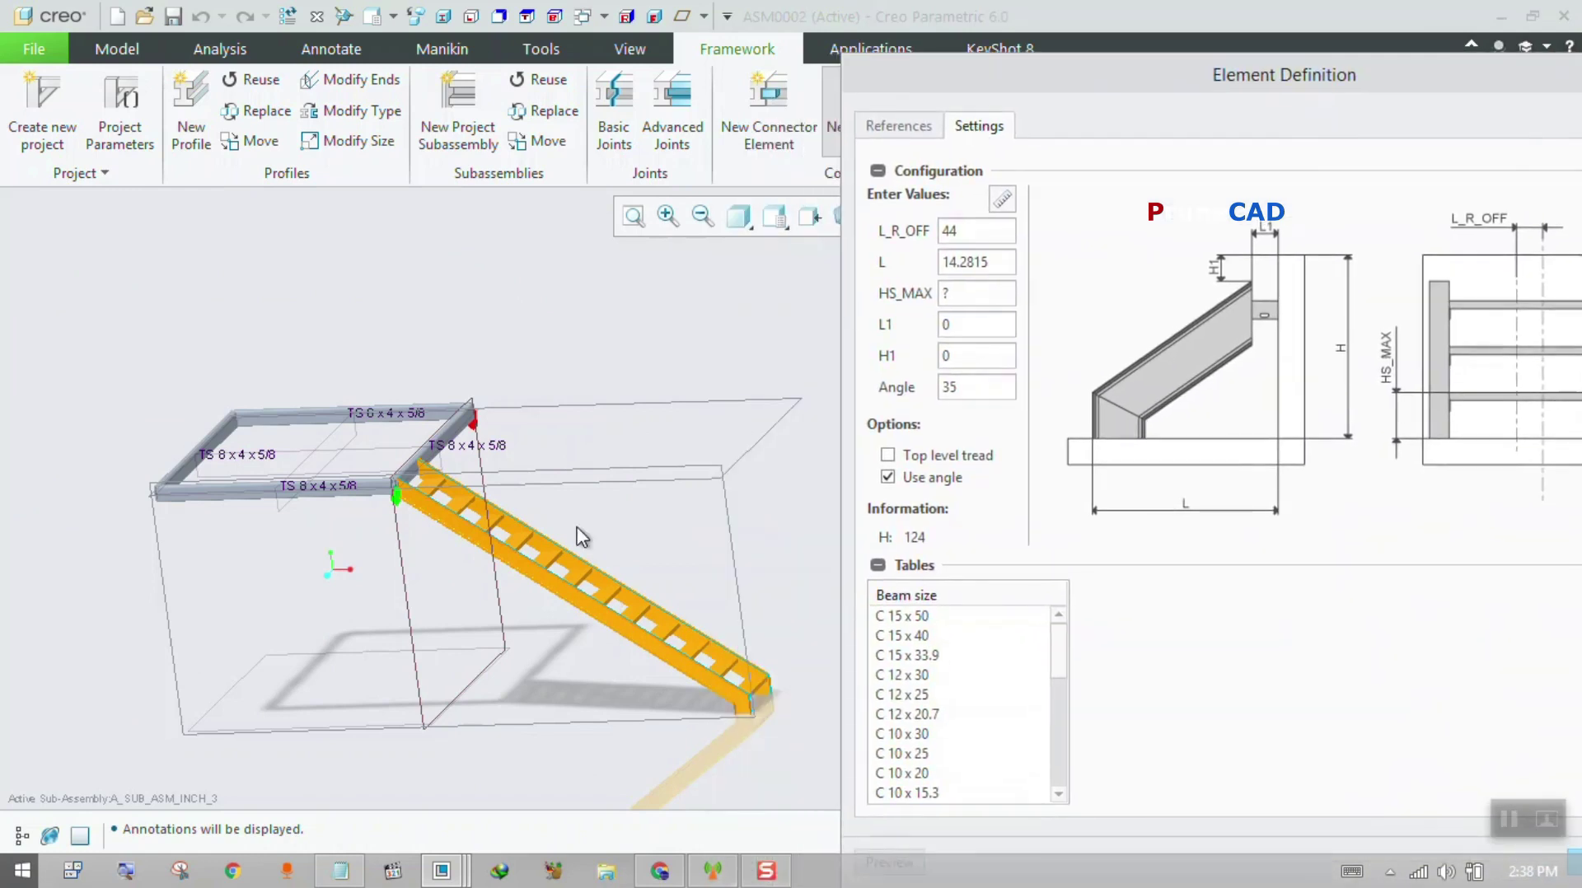
middle_click_drag(512, 531, 552, 524)
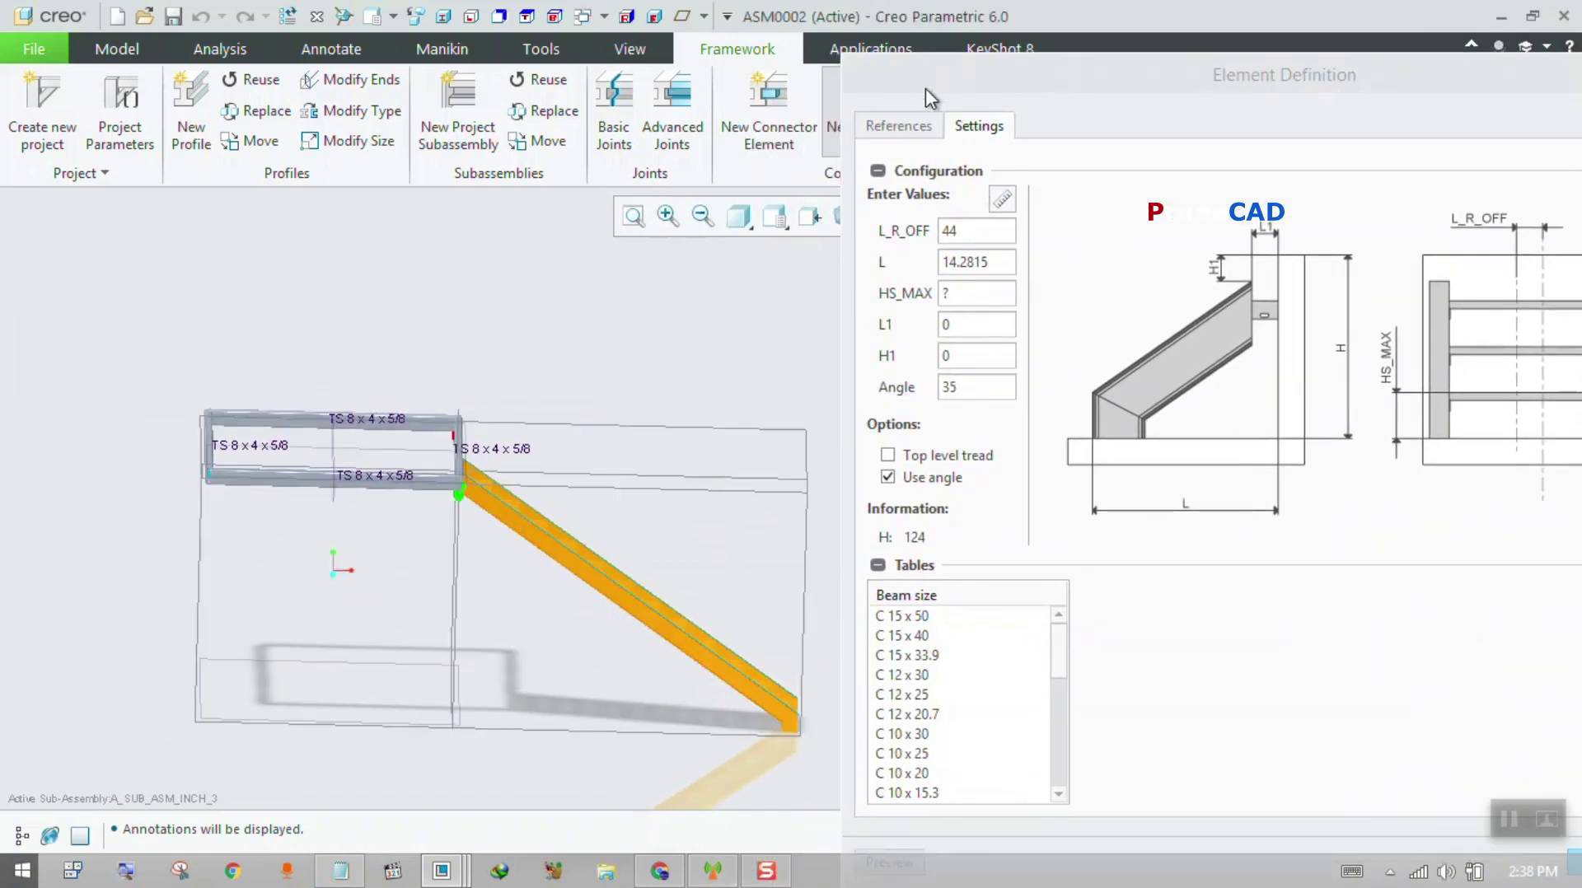
left_click_drag(930, 98, 898, 51)
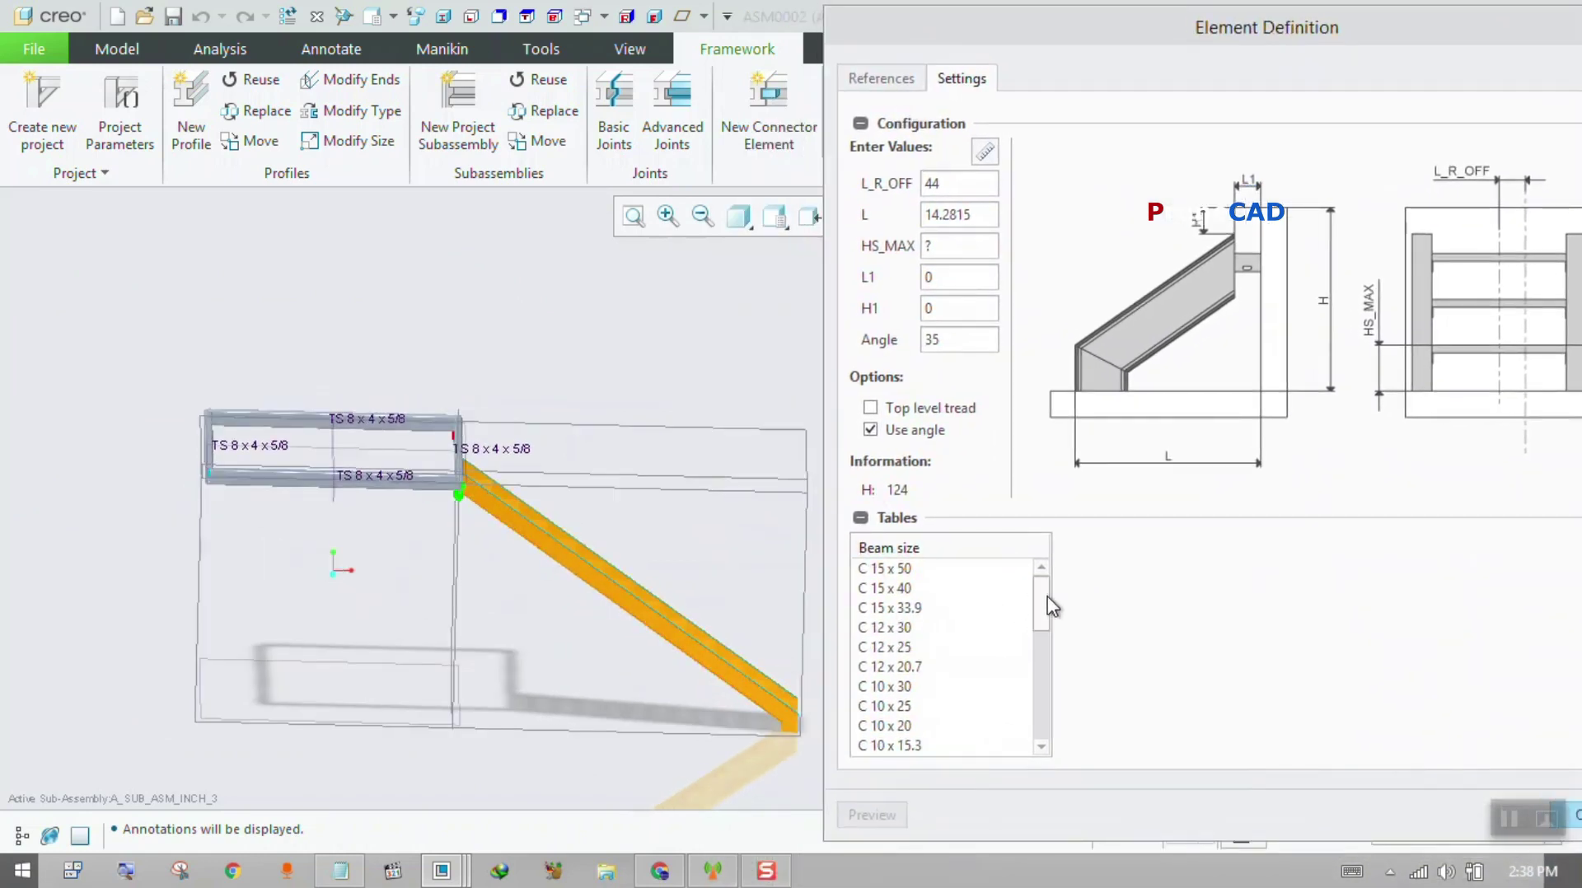
- Set the stairs' beam size to C 12 x 25 and check the stringers at the platform
left_click_drag(1043, 604, 1045, 648)
scroll(437, 484, "up", 3)
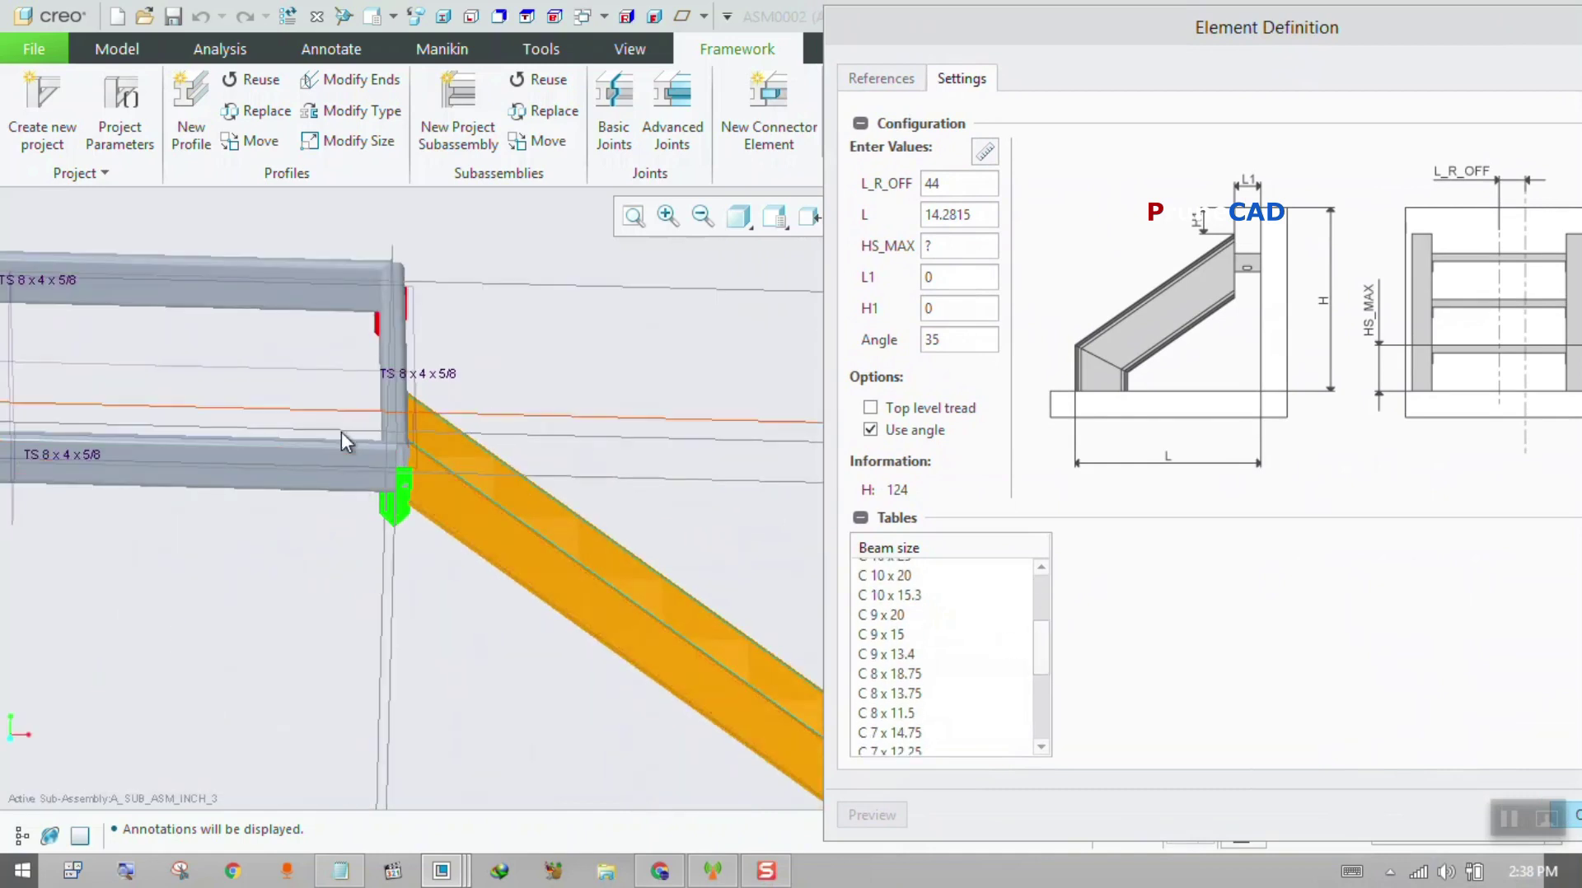
middle_click_drag(333, 496, 443, 382)
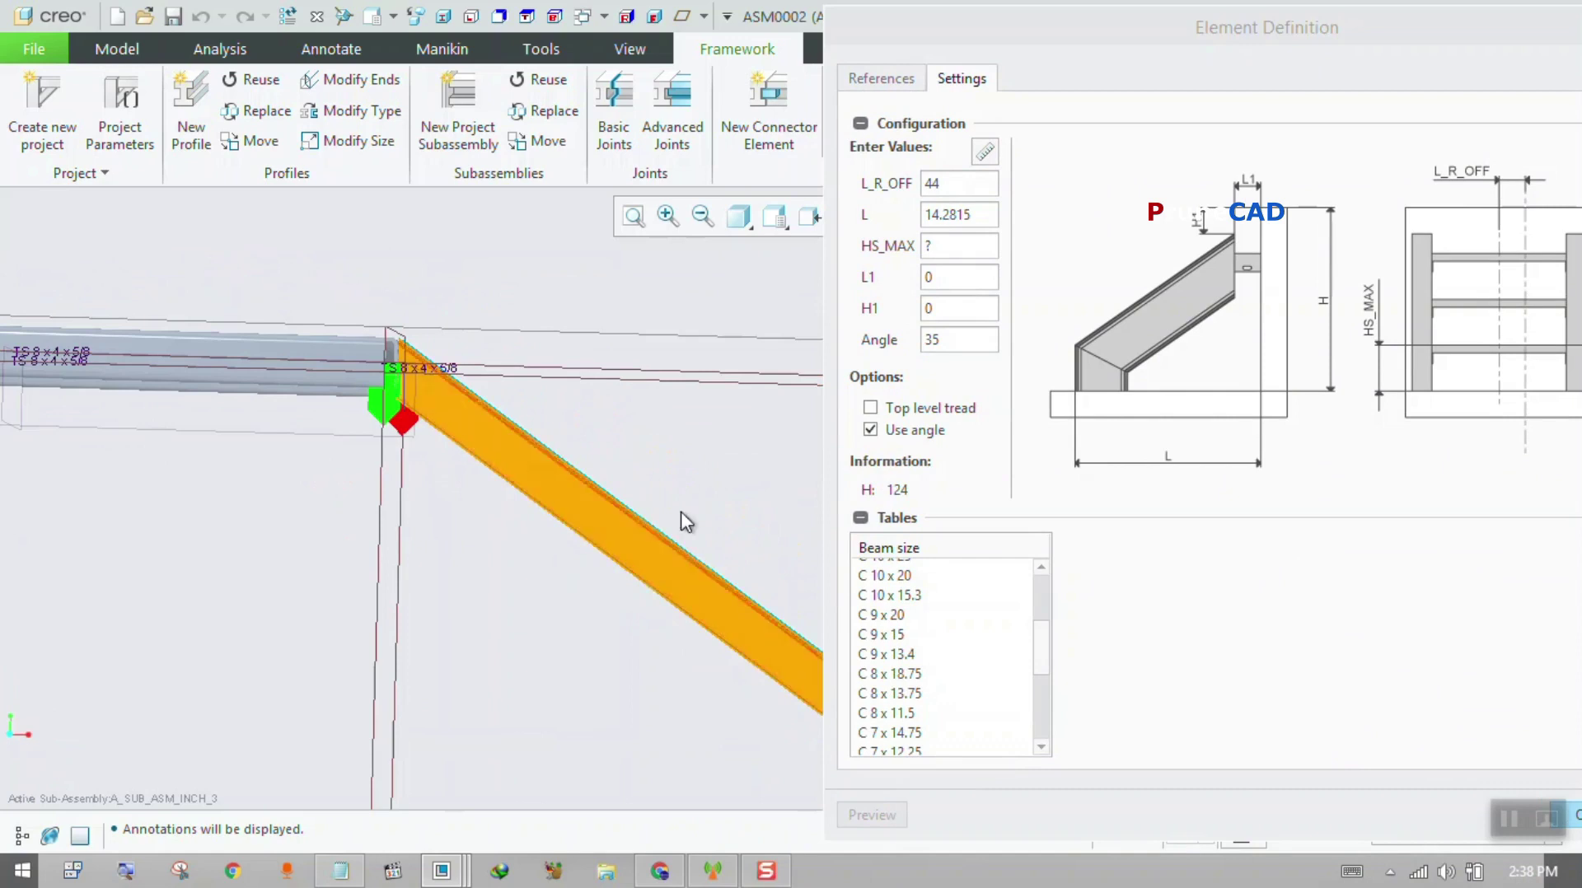
left_click_drag(1038, 646, 1041, 635)
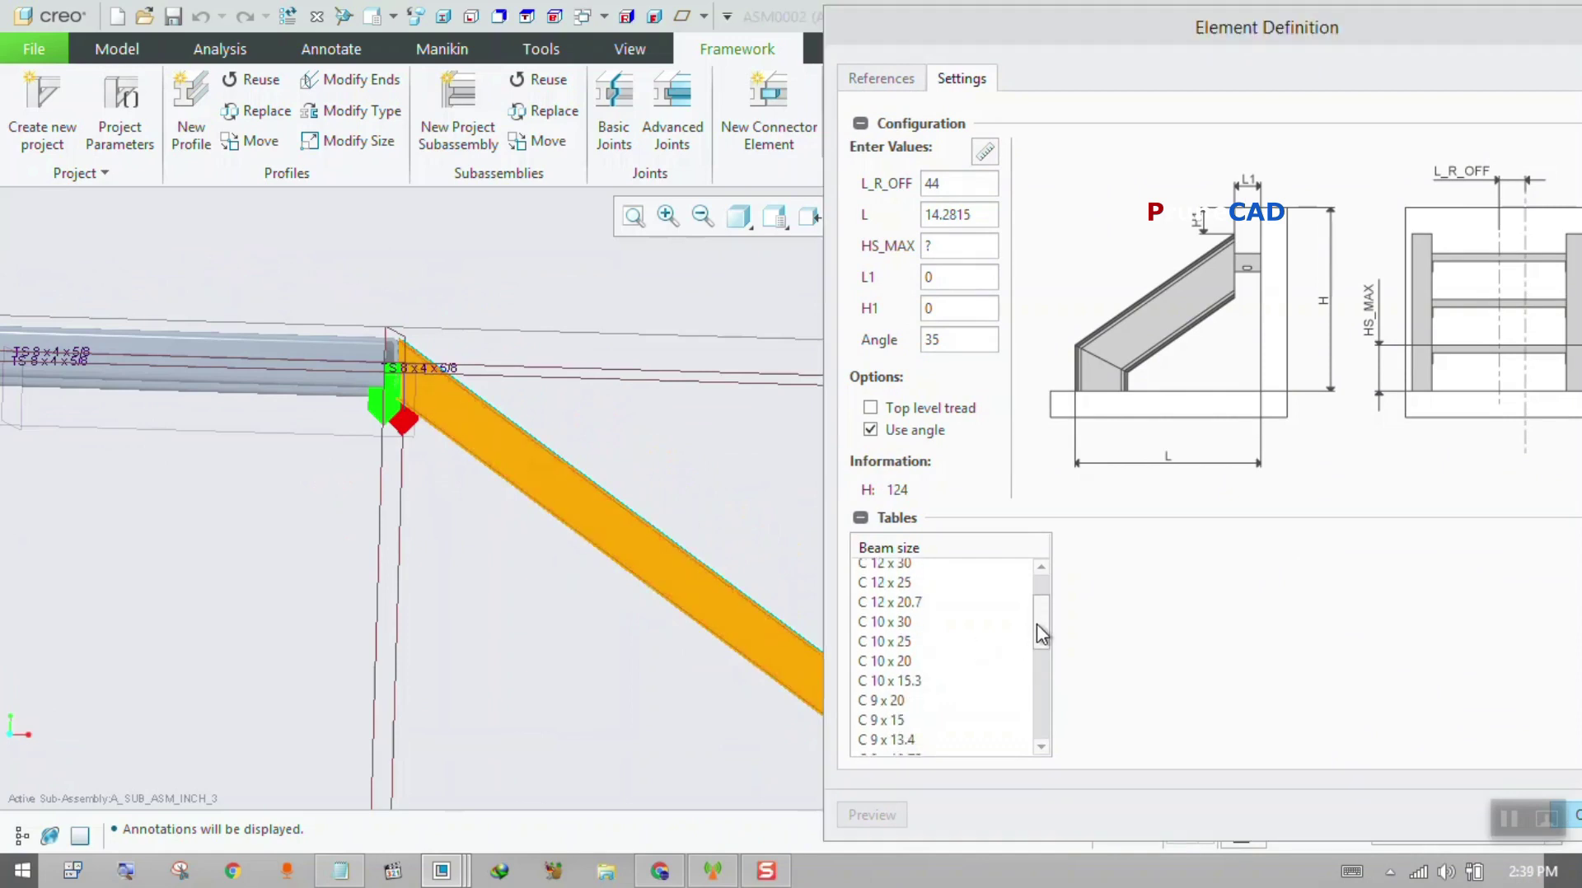
left_click(921, 584)
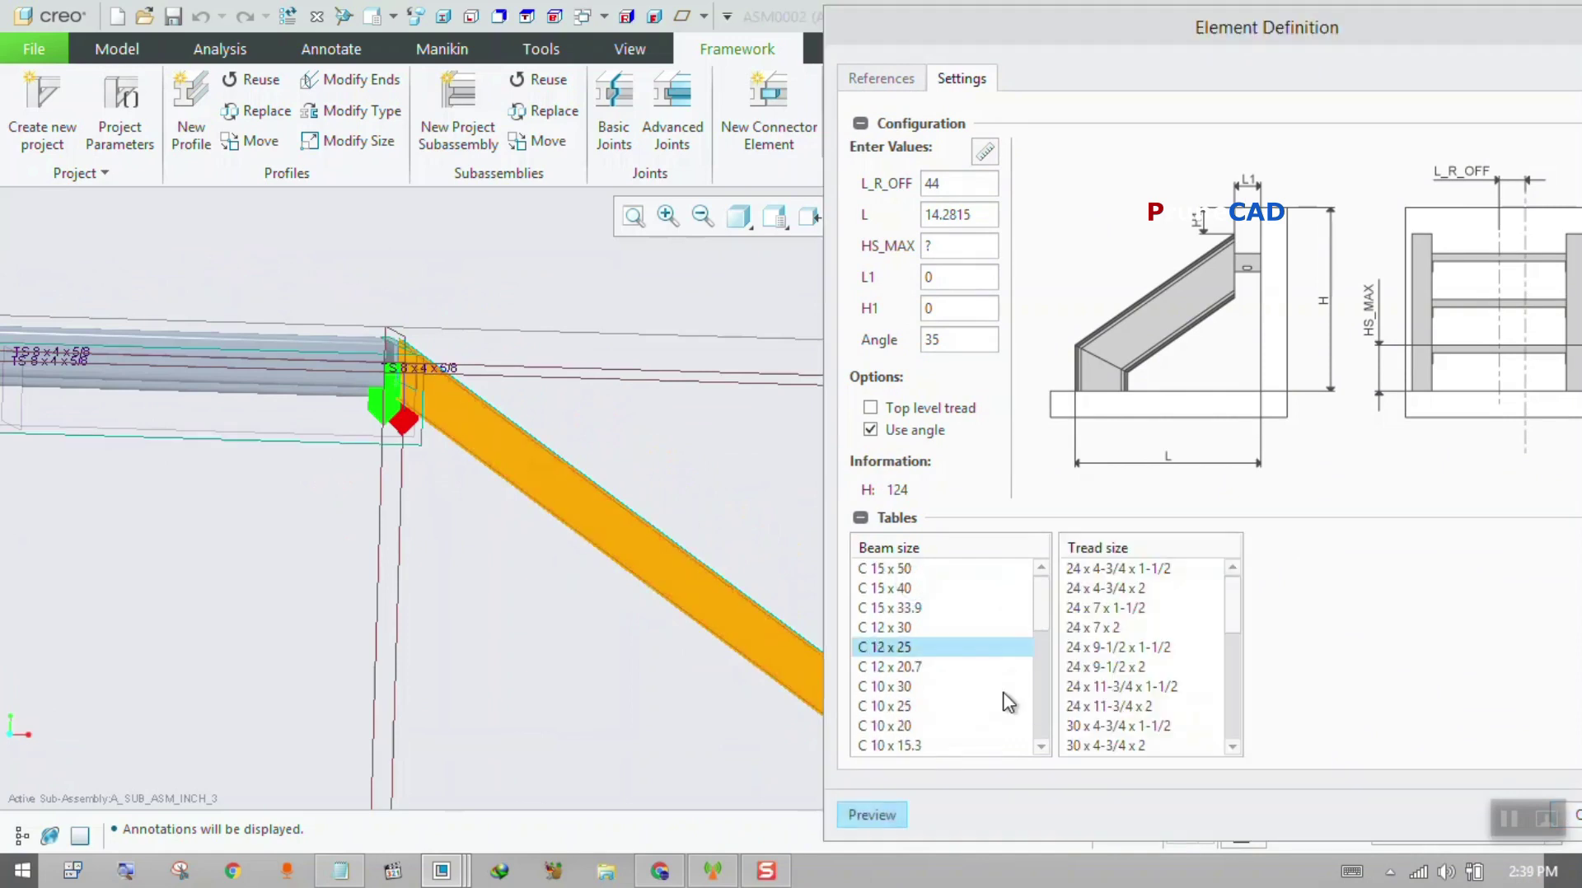
middle_click_drag(564, 569, 521, 578)
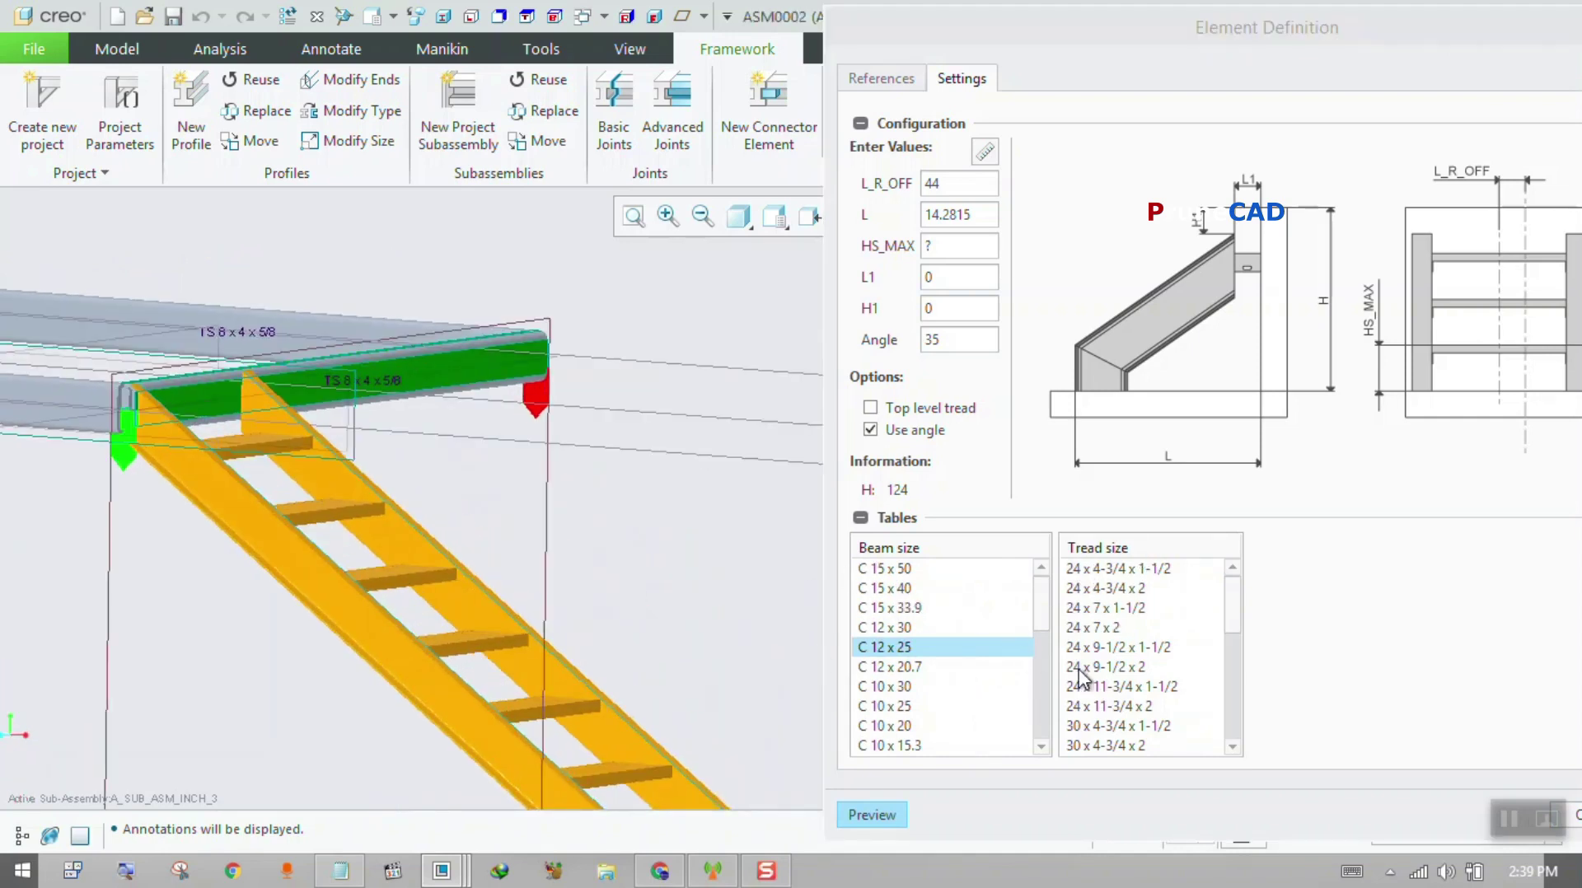
- Set the stairs' tread size to 30 x 7 x 2, preview it and inspect the treads at the platform
middle_click_drag(576, 576, 424, 587)
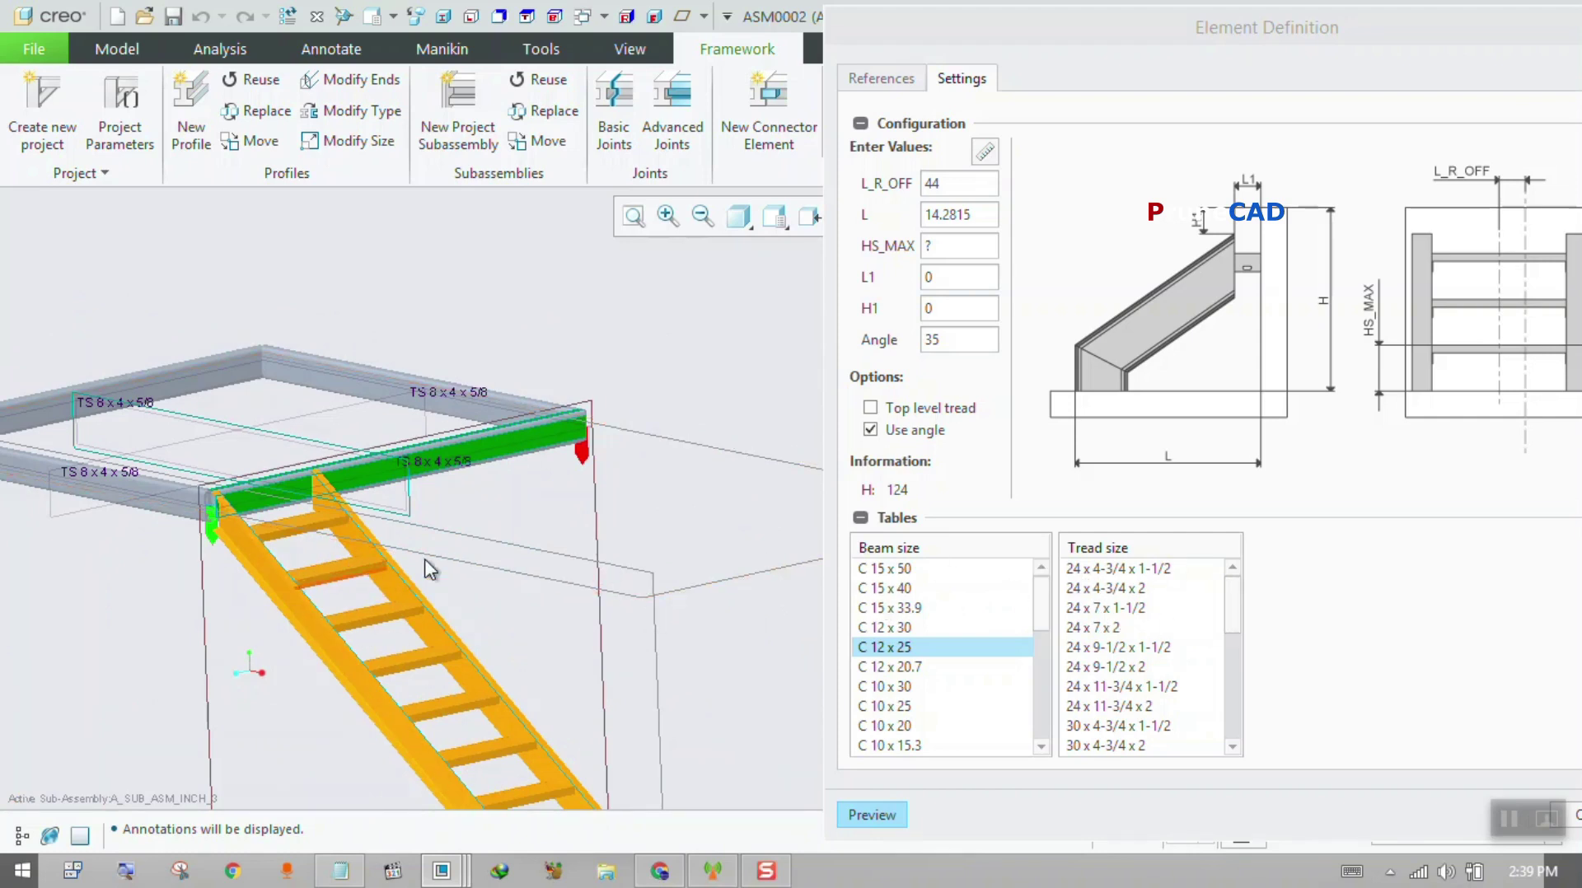
left_click_drag(1223, 596, 1236, 644)
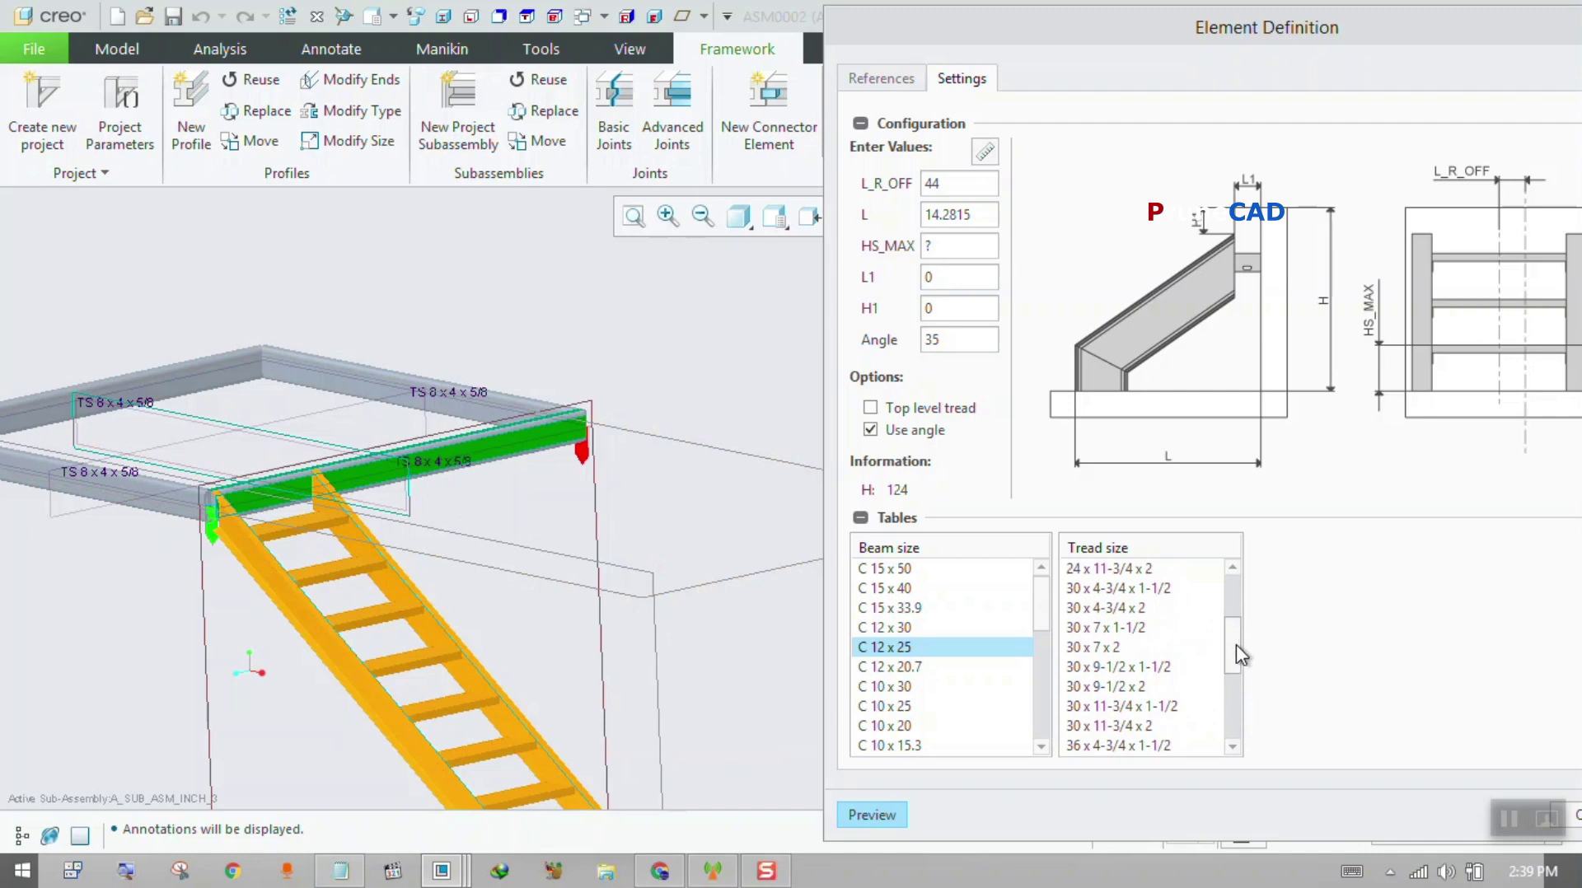
left_click(1096, 641)
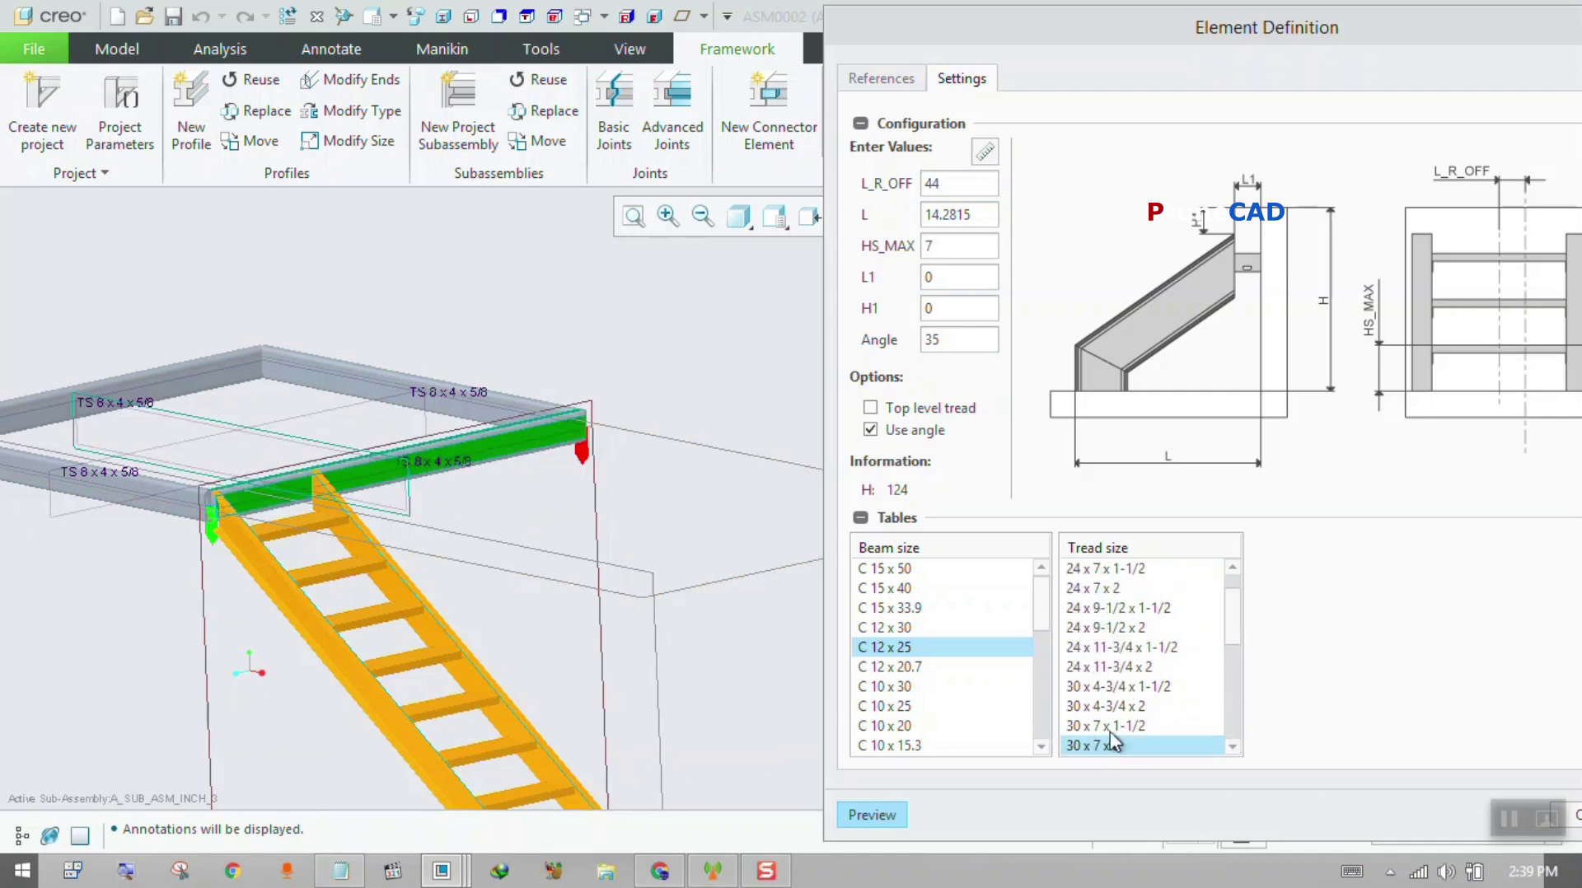
left_click(907, 815)
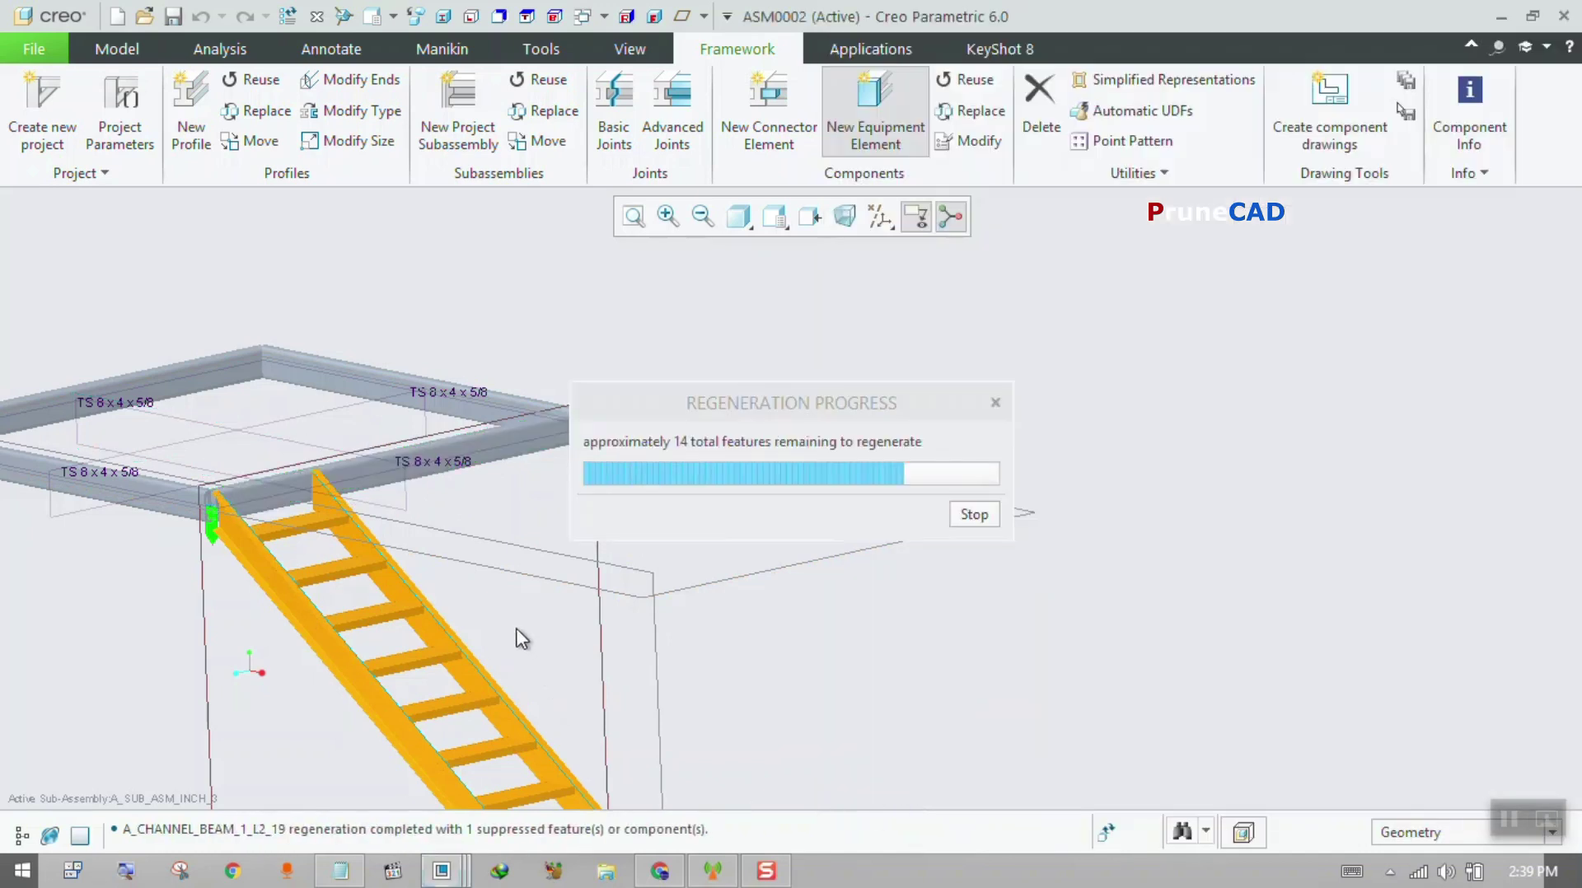
scroll(450, 616, "up", 1)
middle_click_drag(450, 617, 186, 663)
scroll(366, 598, "up", 2)
scroll(186, 663, "down", 3)
- Try the 48 x 11-3/4 x 2 tread size and preview the widened stairs
left_click_drag(1120, 625, 1101, 733)
scroll(1001, 746, "down", 1)
left_click(981, 752)
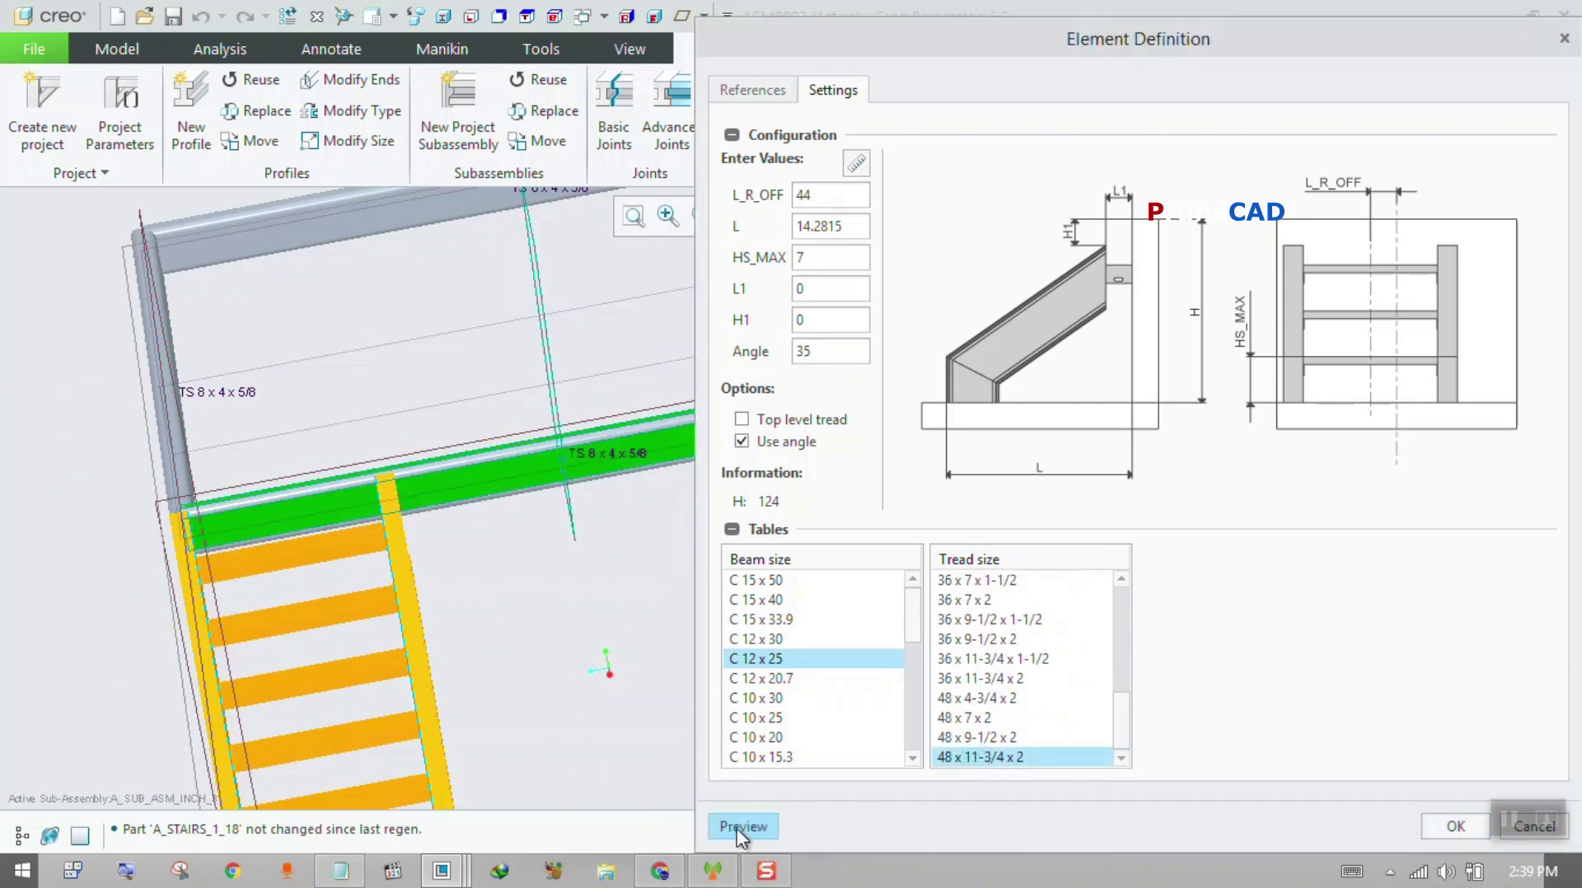
left_click(742, 826)
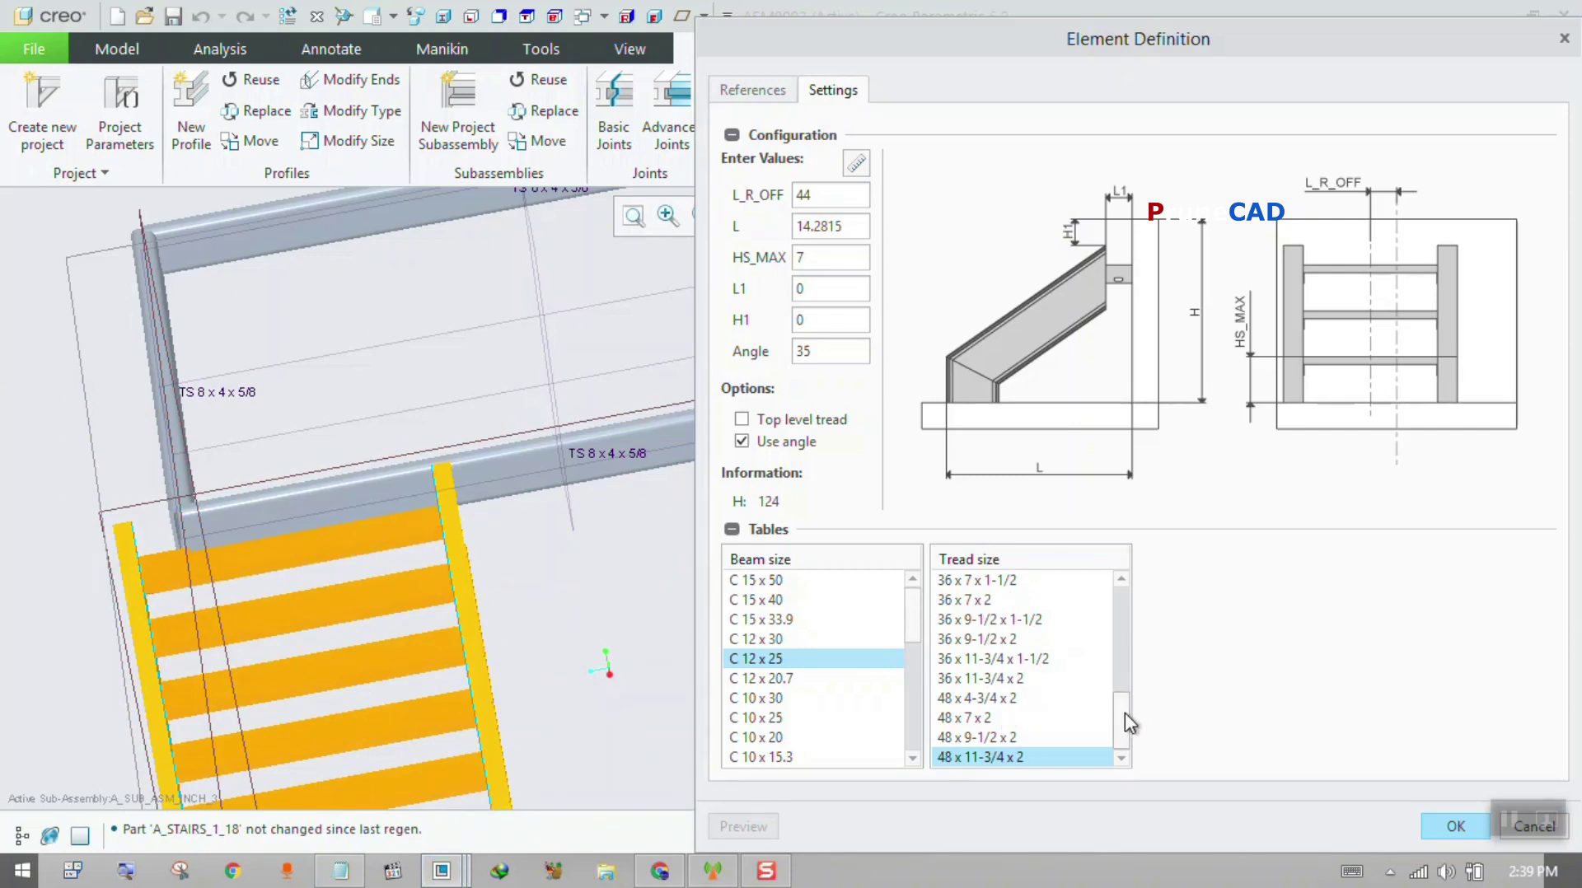
- Return the tread size to 30 x 7 x 2, preview it, accept the stairs and finish adding equipment elements
left_click_drag(1125, 713, 1123, 646)
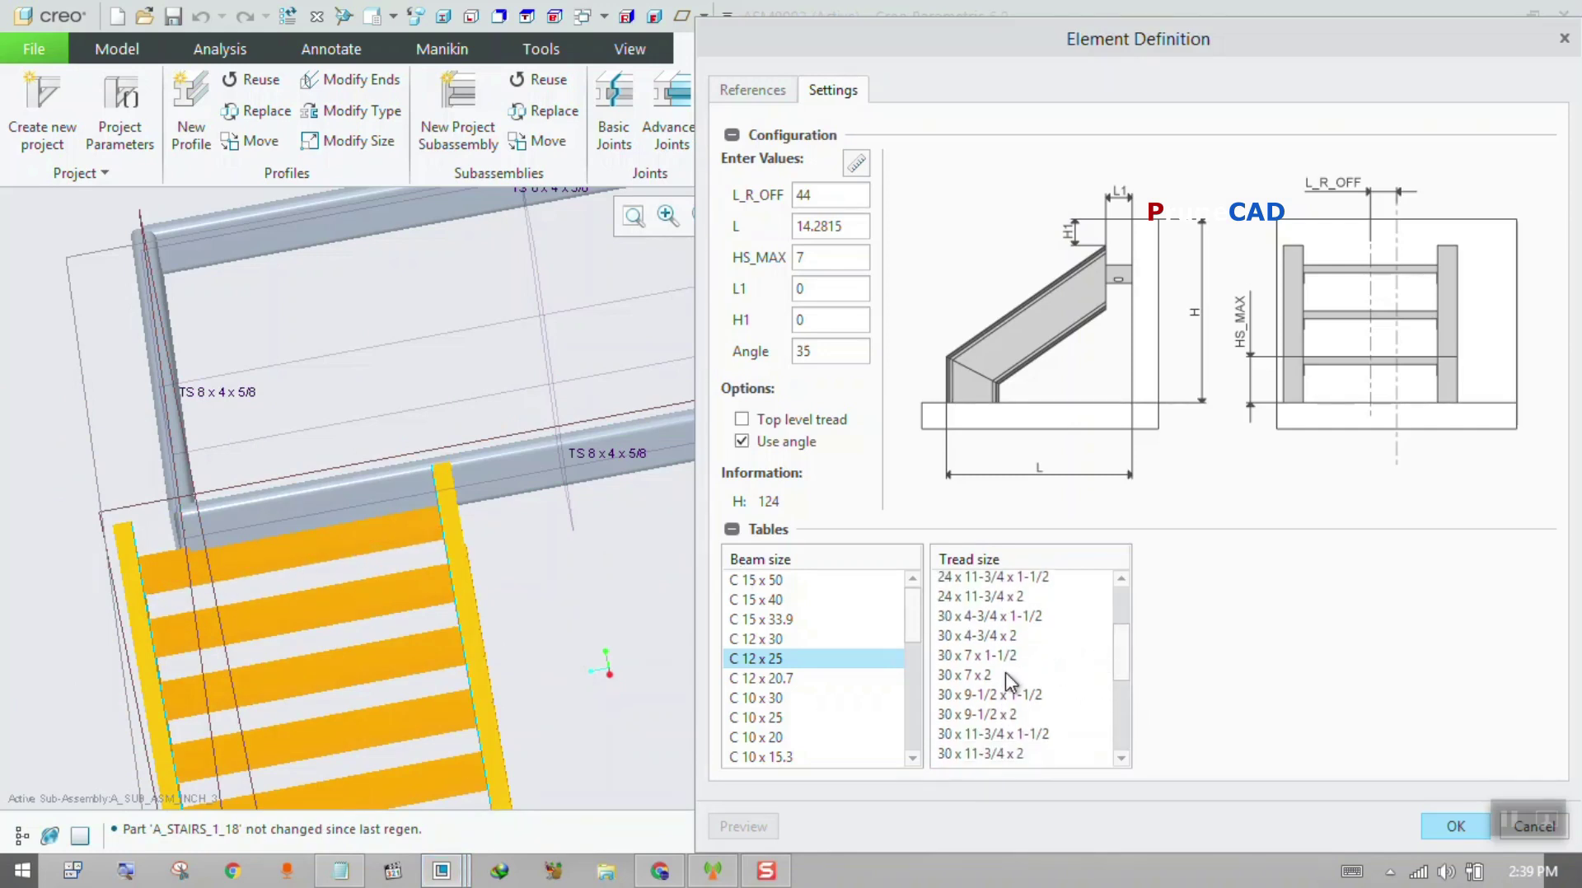
left_click(974, 677)
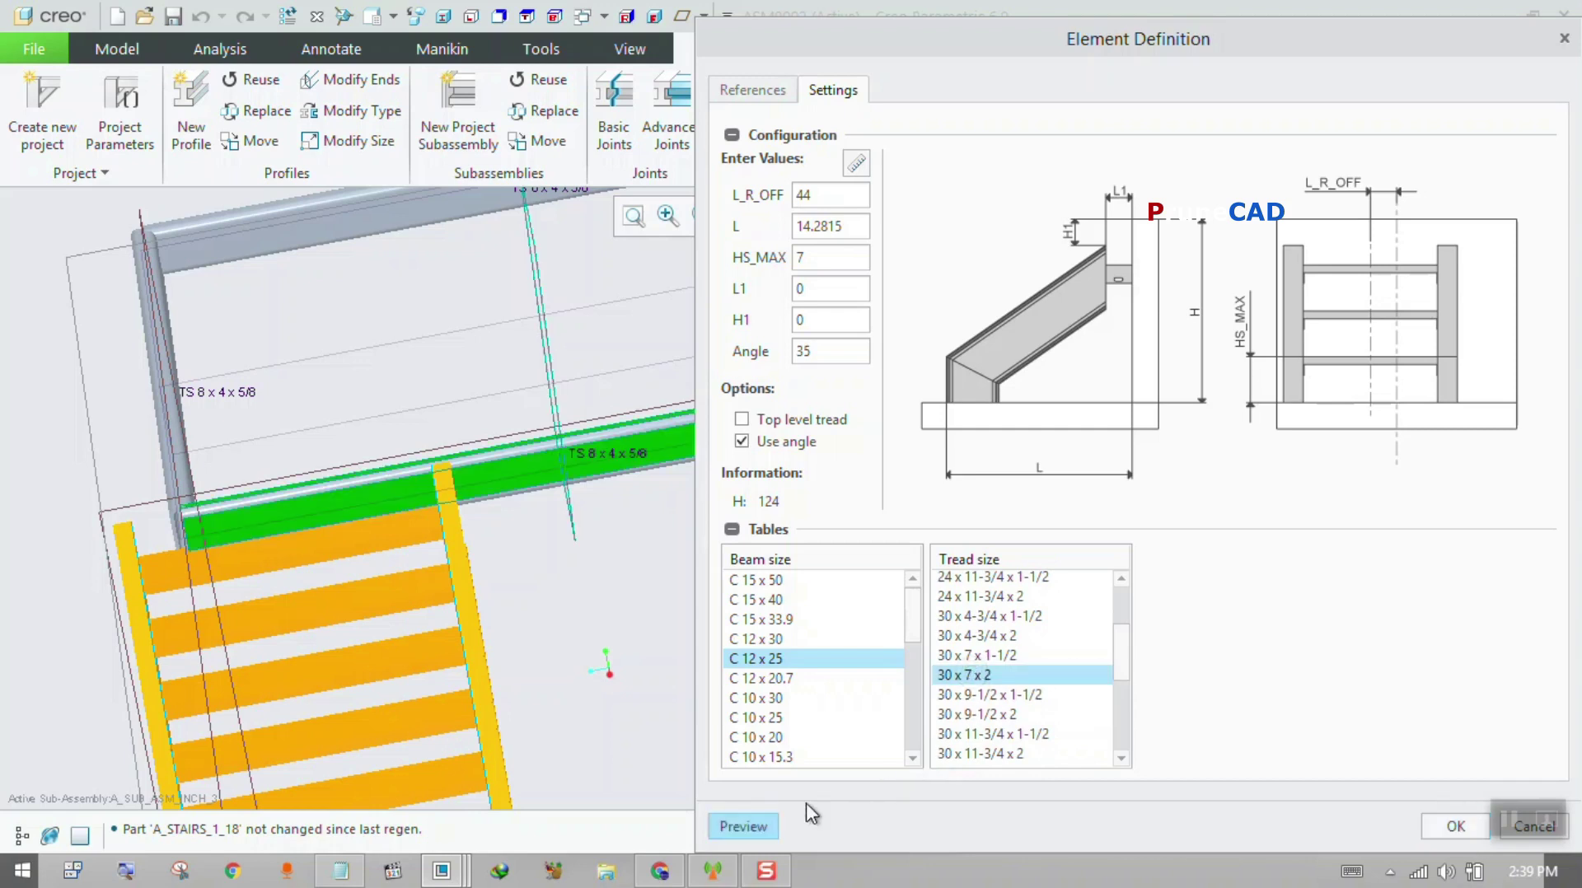
left_click(757, 822)
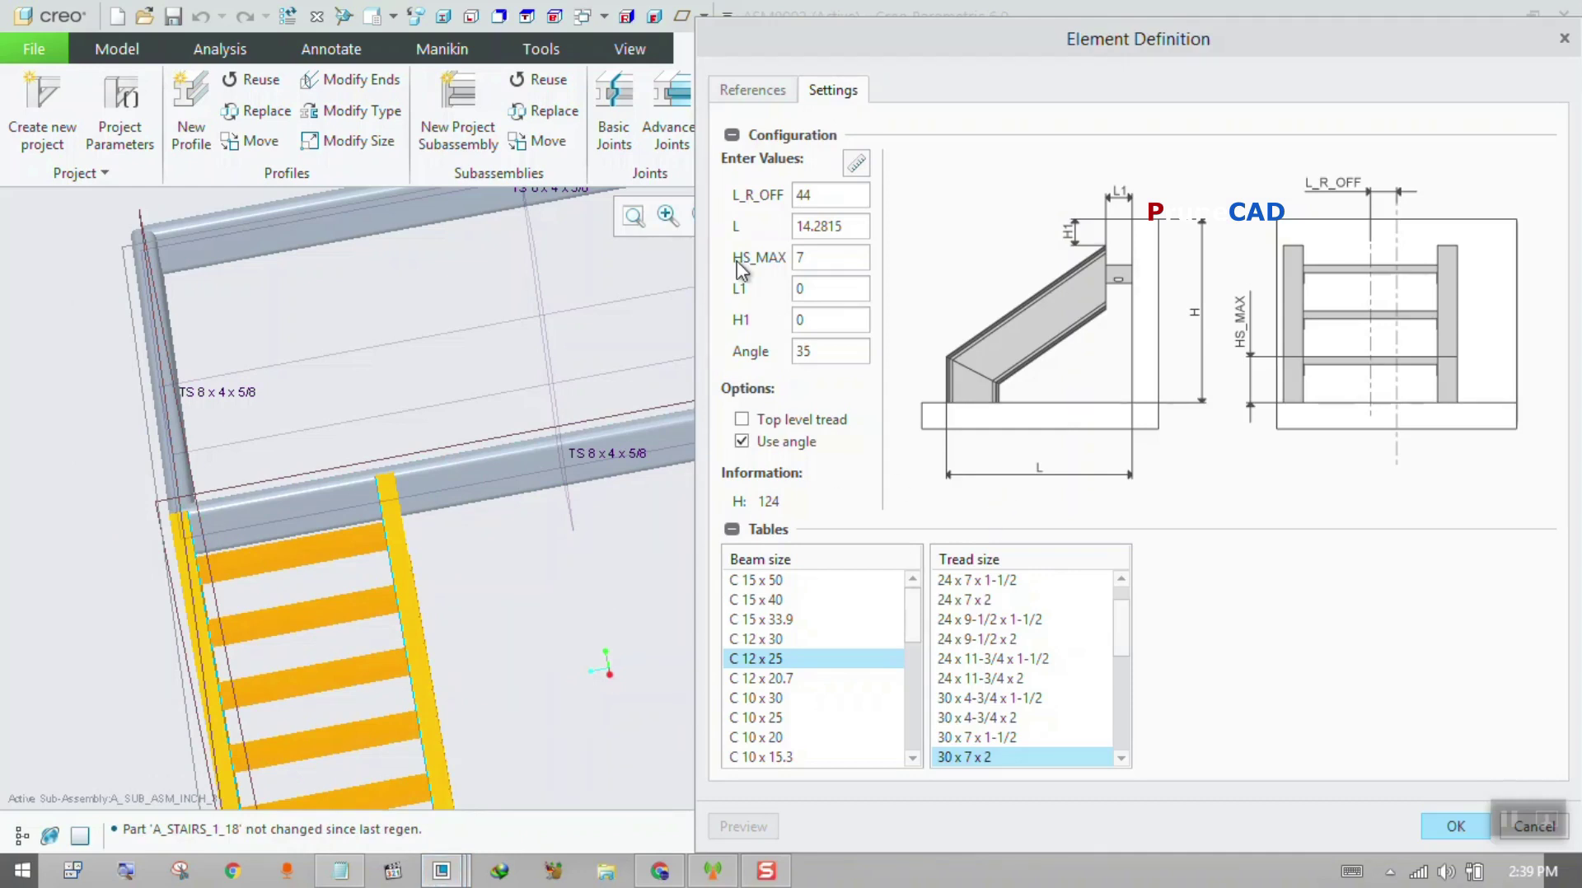
left_click(1450, 827)
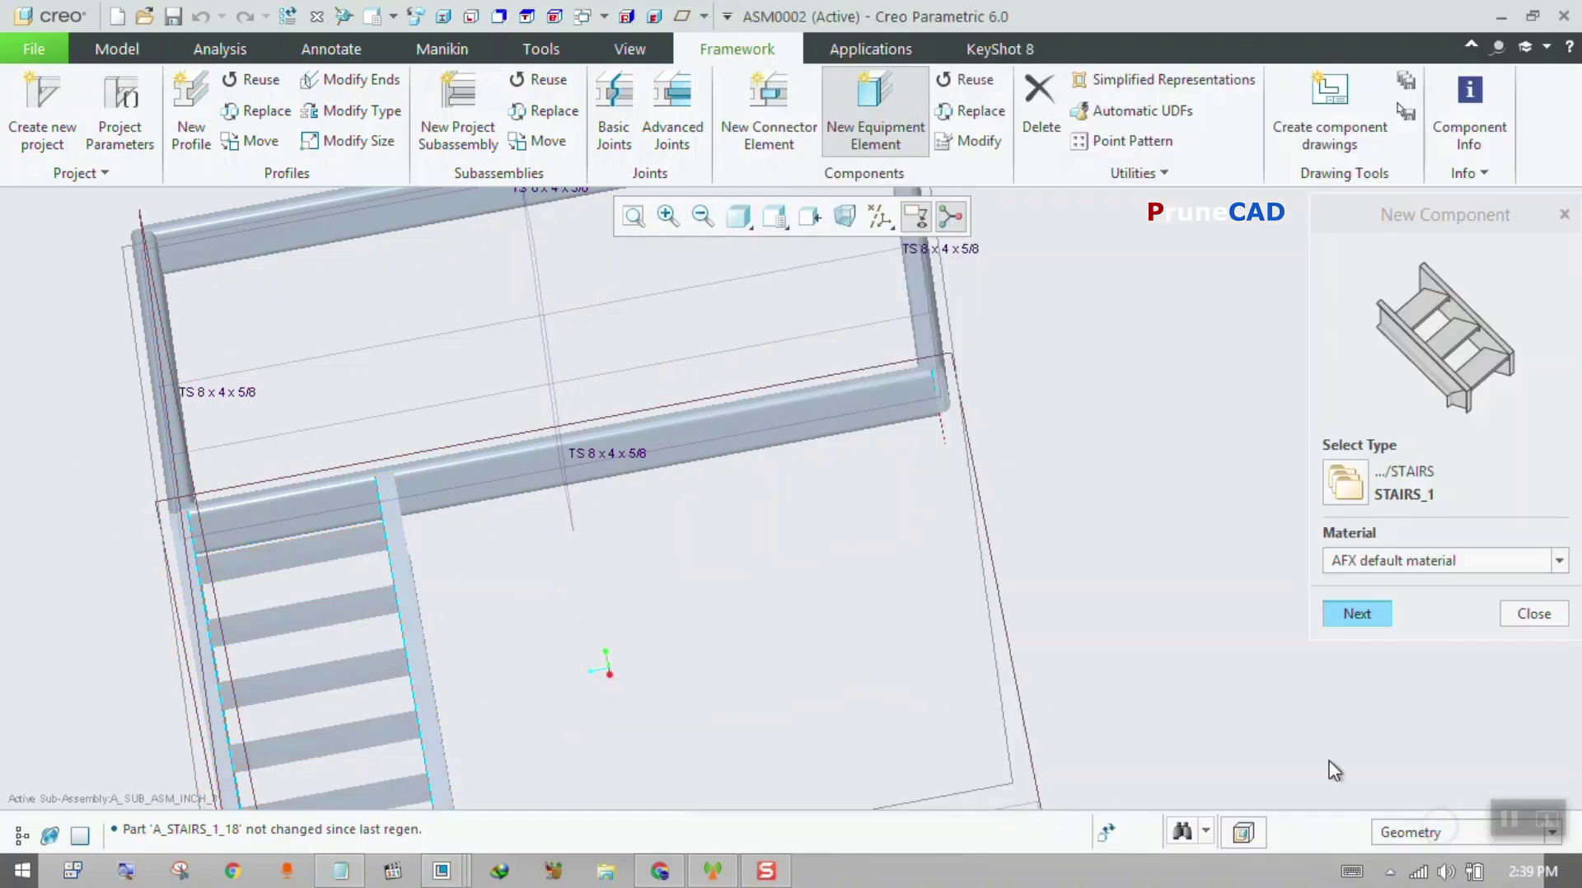
left_click(1533, 614)
scroll(741, 583, "down", 3)
middle_click_drag(737, 582, 818, 424)
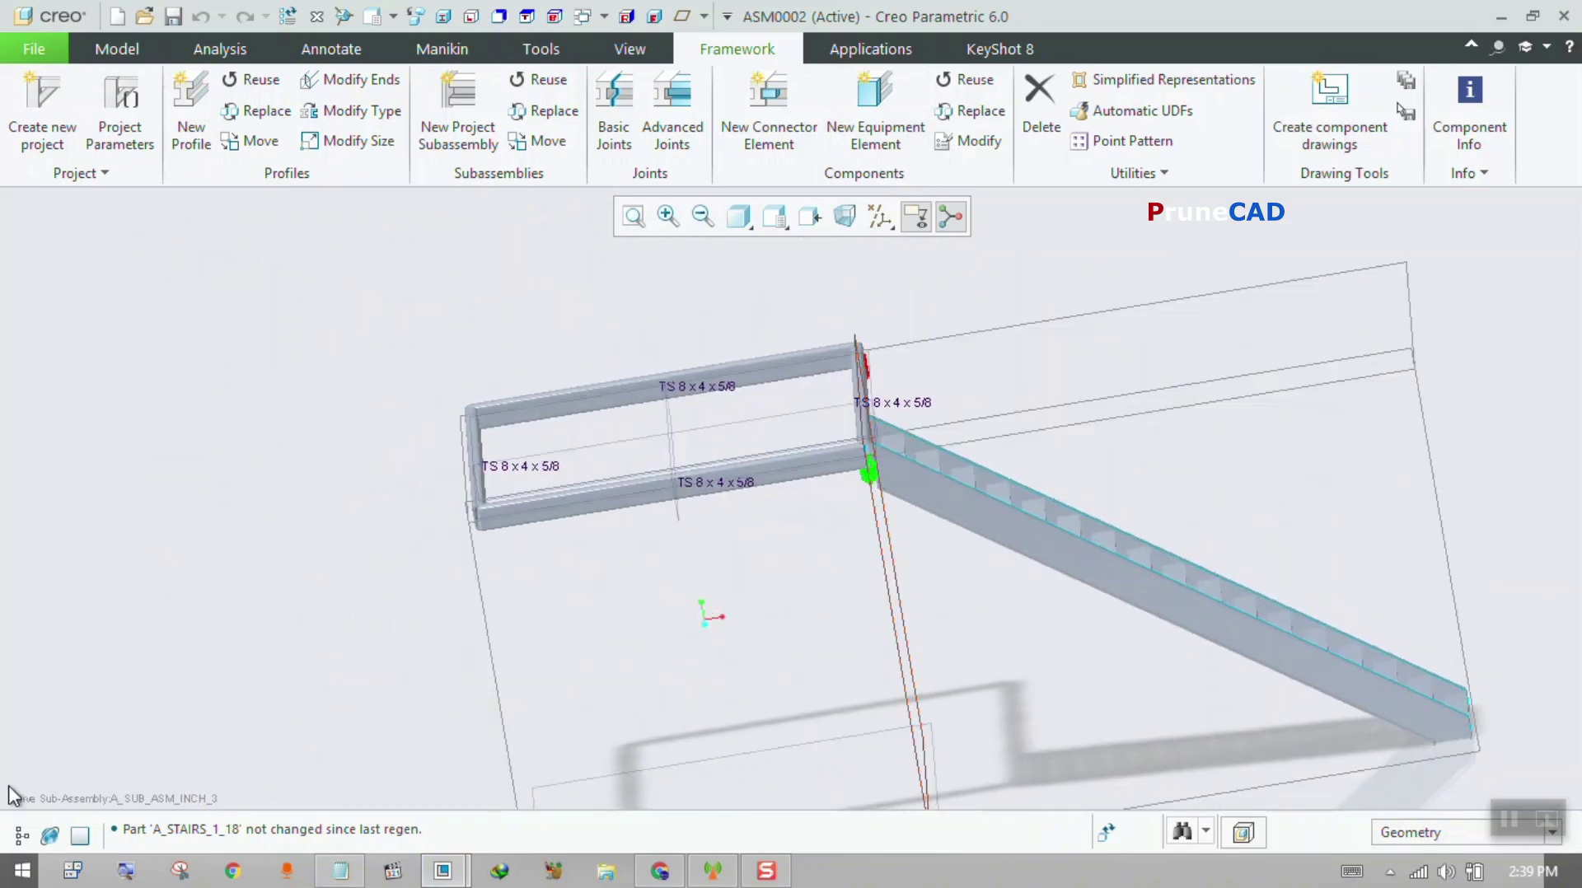
- Show the model tree and examine the components inside the A_SUB_ASM_INCH_3 subassembly
left_click(22, 835)
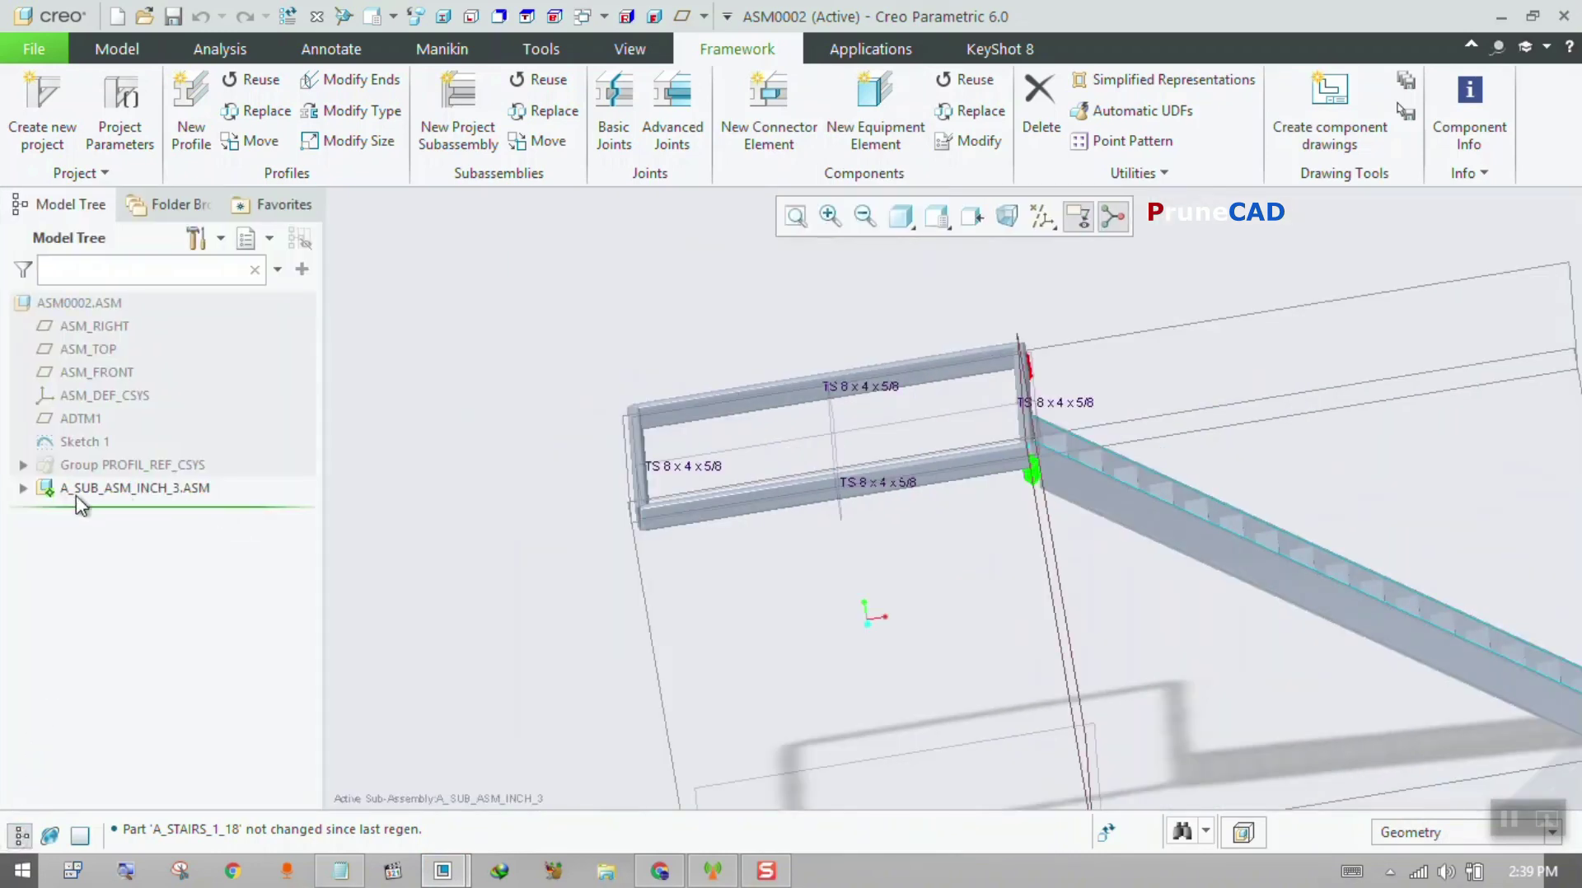
left_click(132, 489)
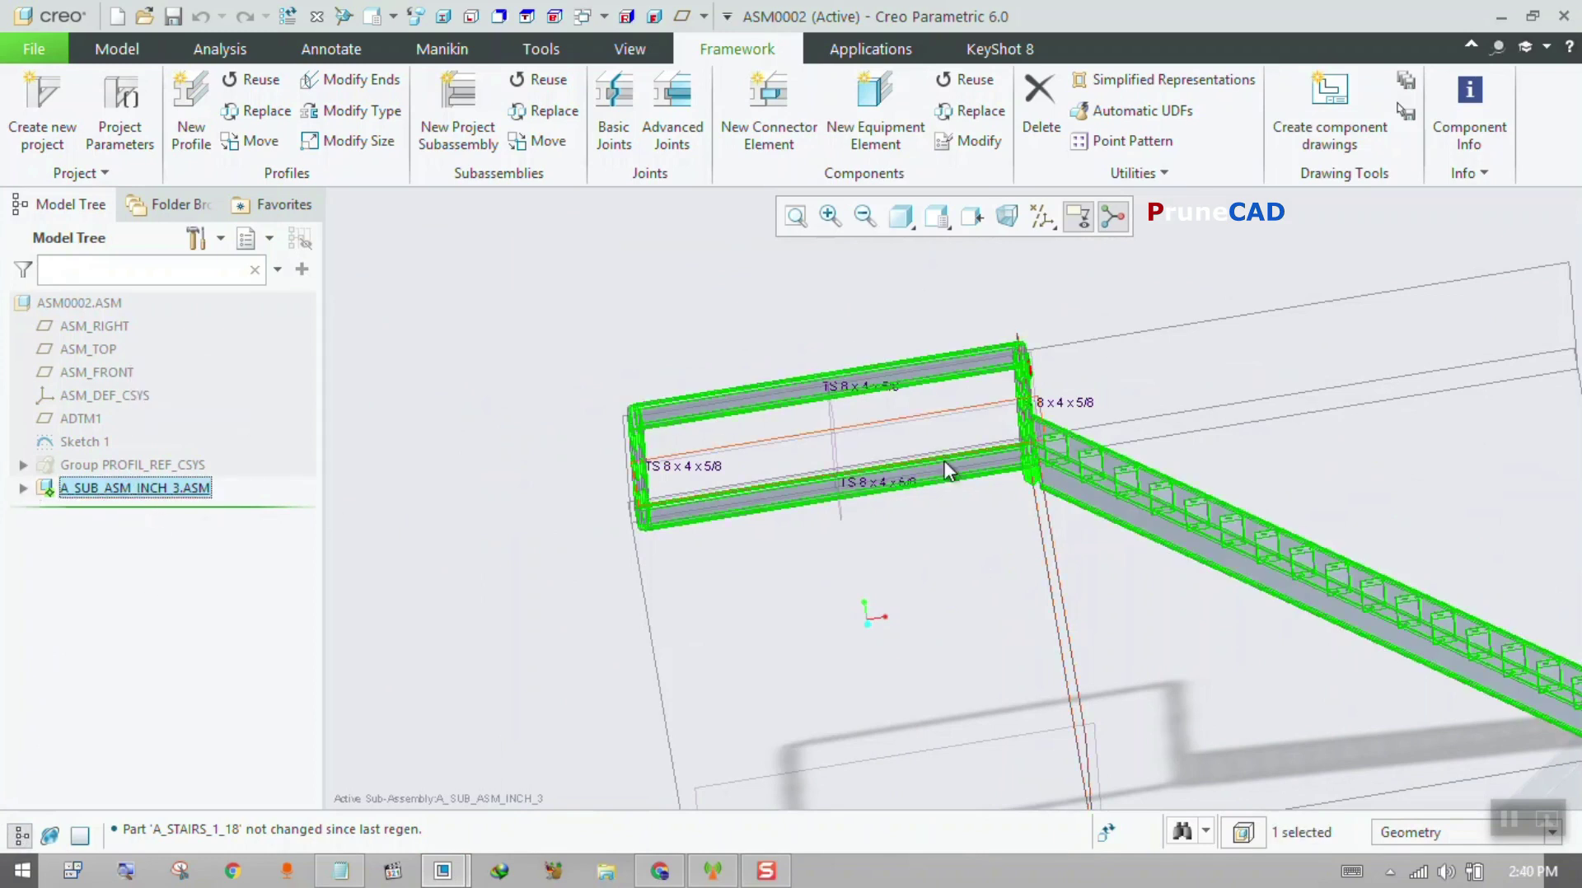
left_click(23, 488)
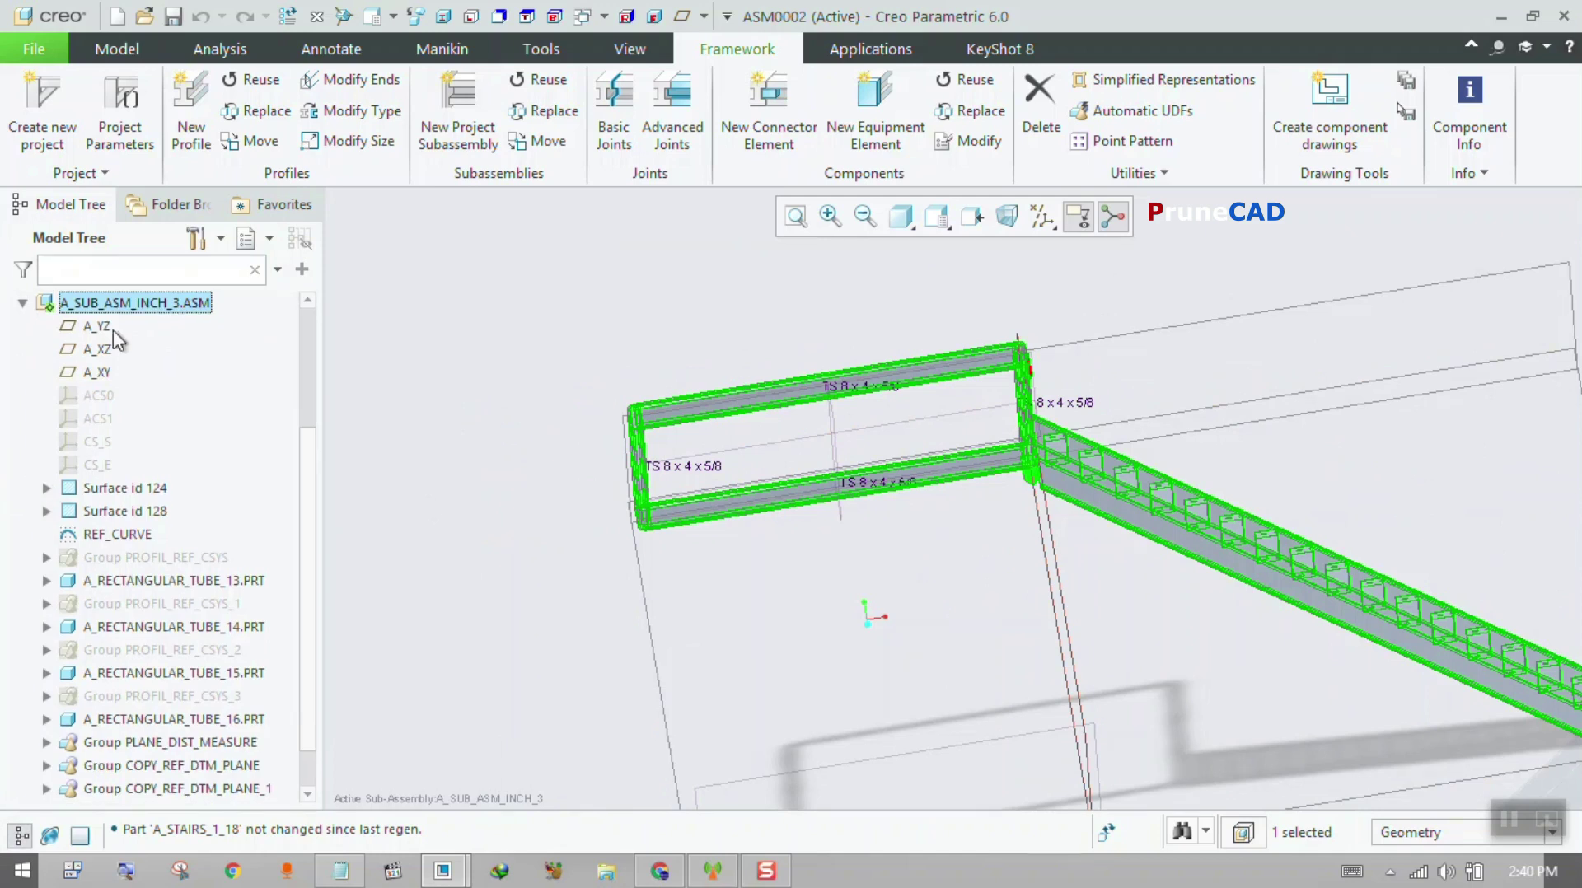
left_click_drag(315, 449, 303, 370)
left_click(24, 439)
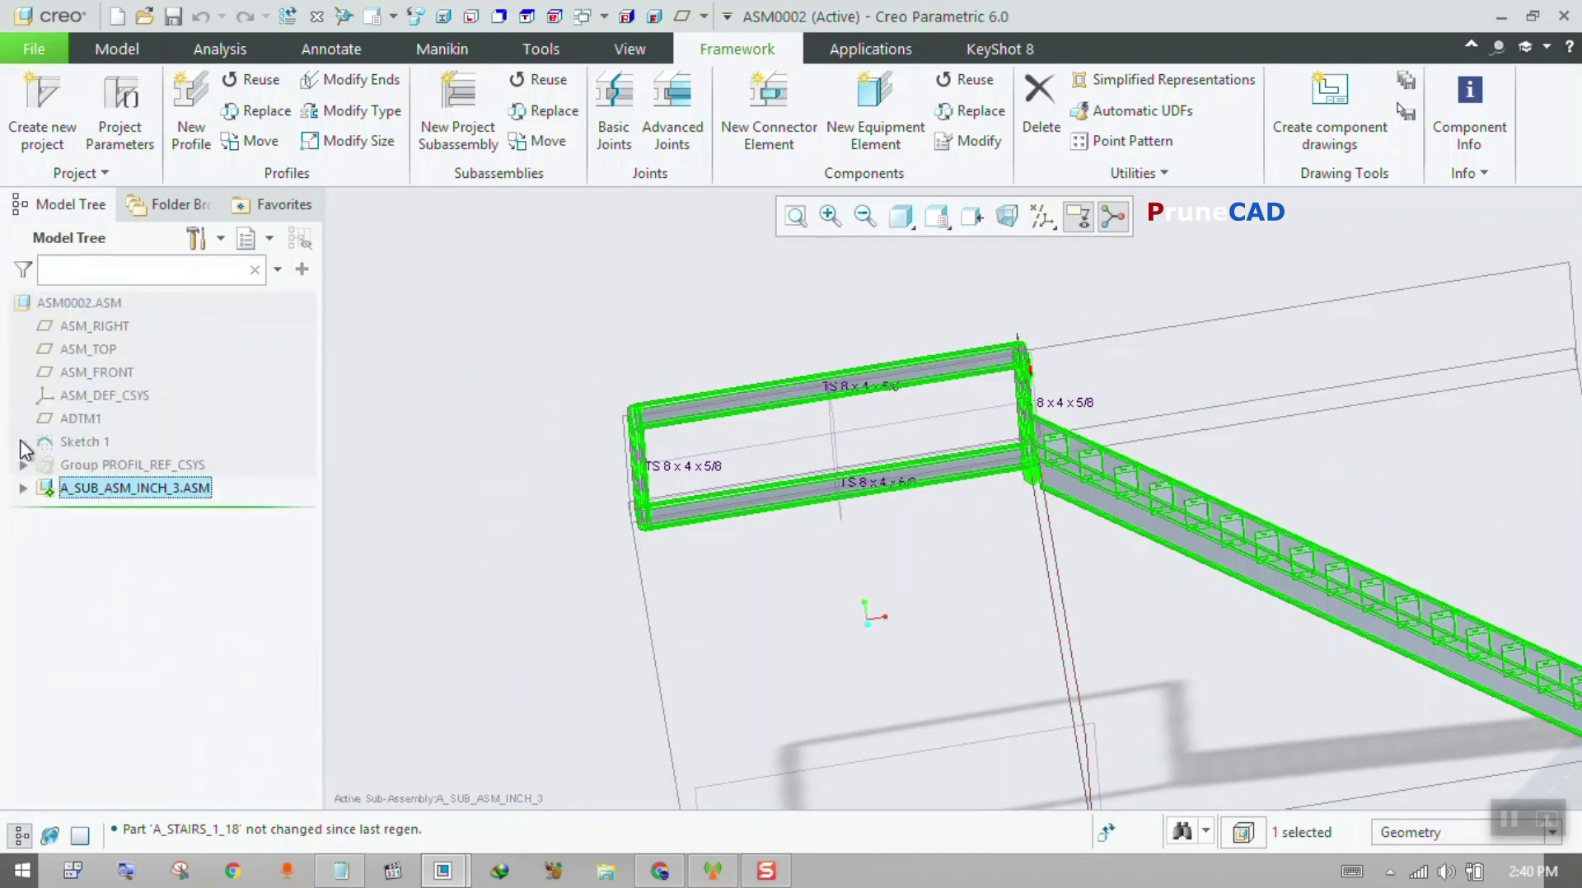
- Activate the top-level assembly ASM0002 and clear the selection
left_click(79, 303)
left_click(91, 200)
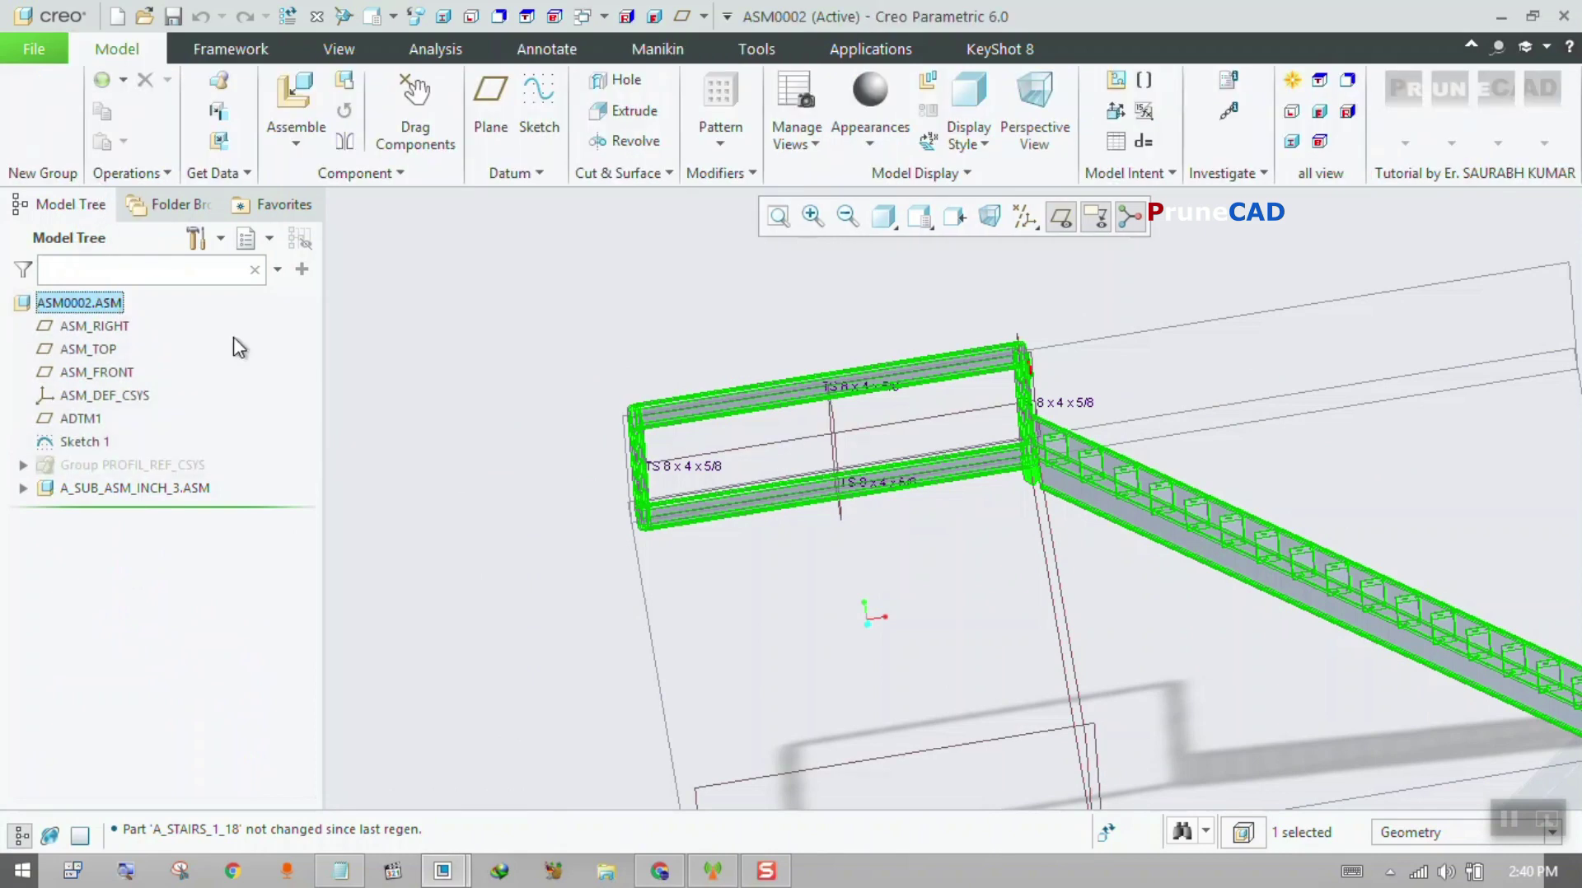
left_click(407, 384)
scroll(383, 444, "down", 3)
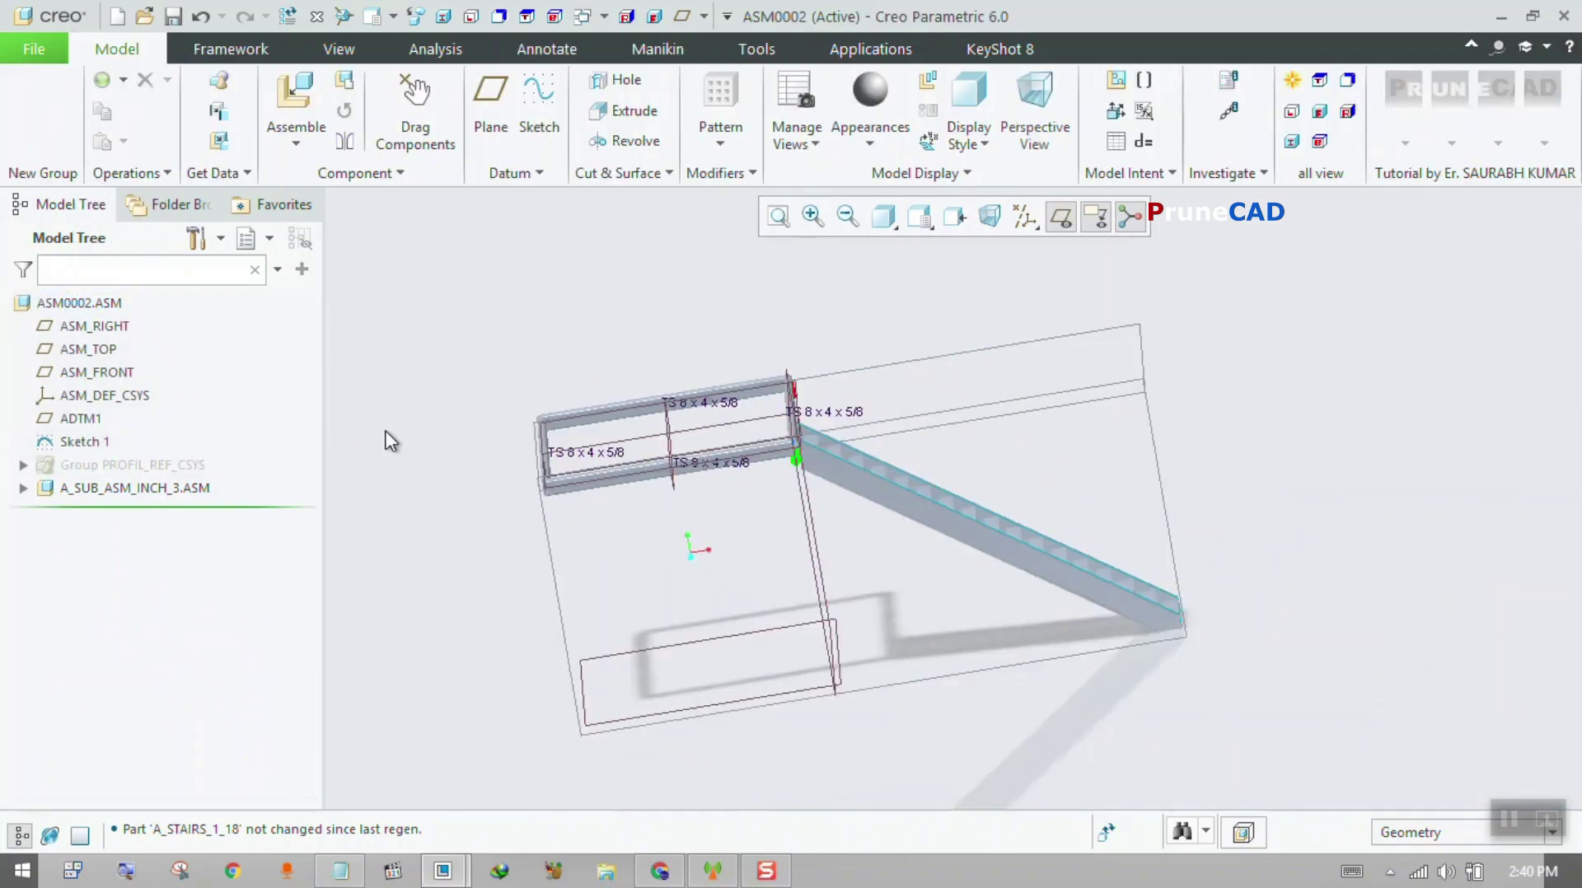
mouse_move(389, 441)
middle_mouse_down()
mouse_move(335, 427)
mouse_move(391, 433)
middle_mouse_up()
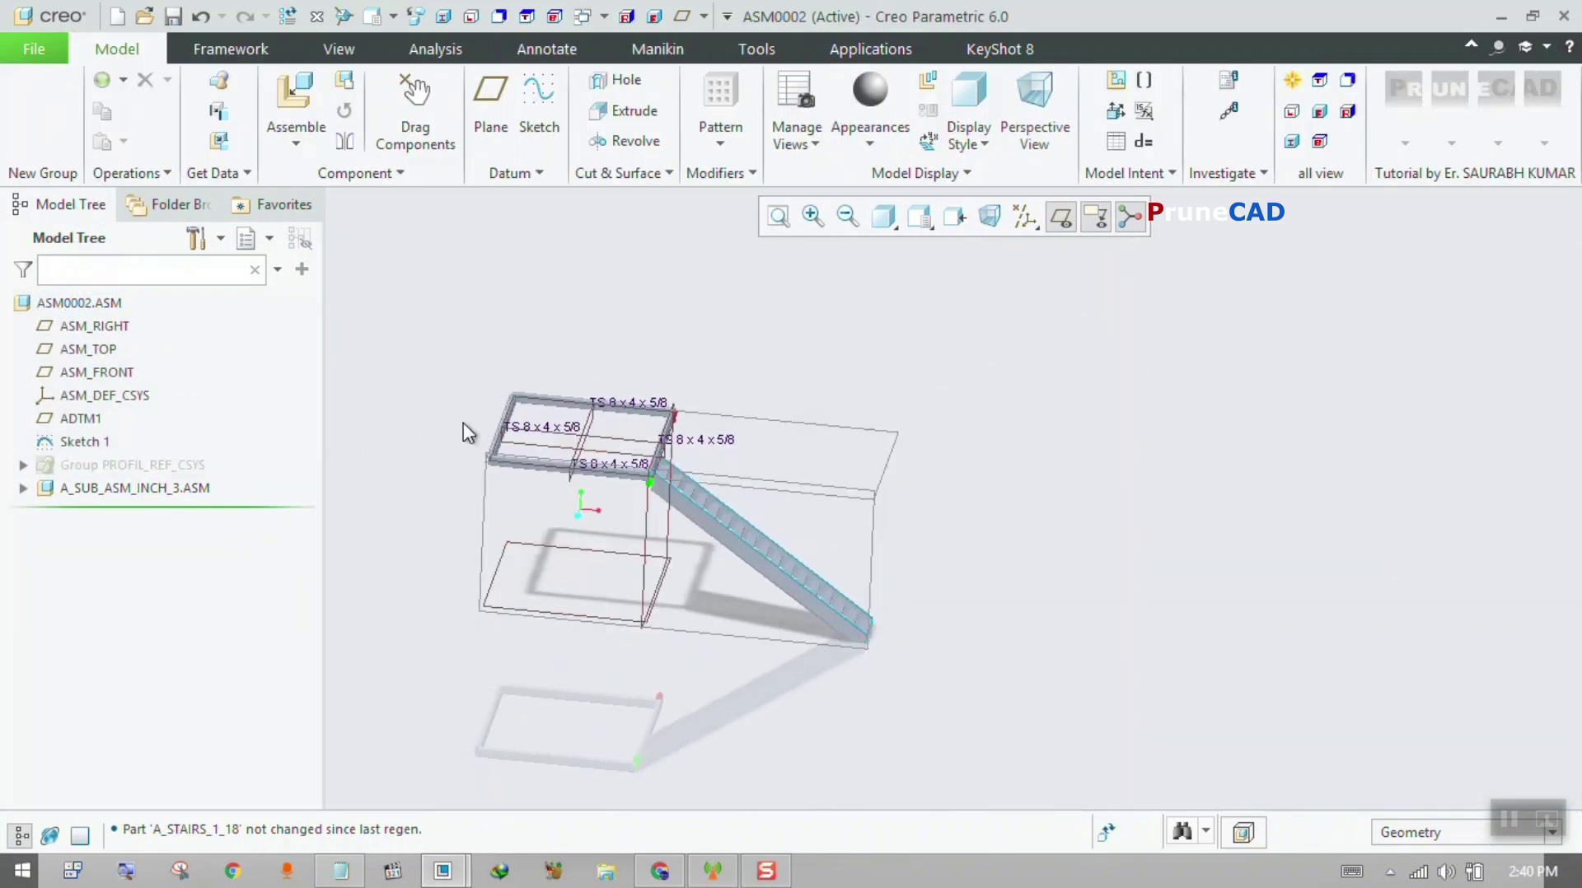
- Return to the Framework tools and identify the A_SUB_ASM_INCH_3 subassembly and its A_XZ plane in the model
left_click(169, 490)
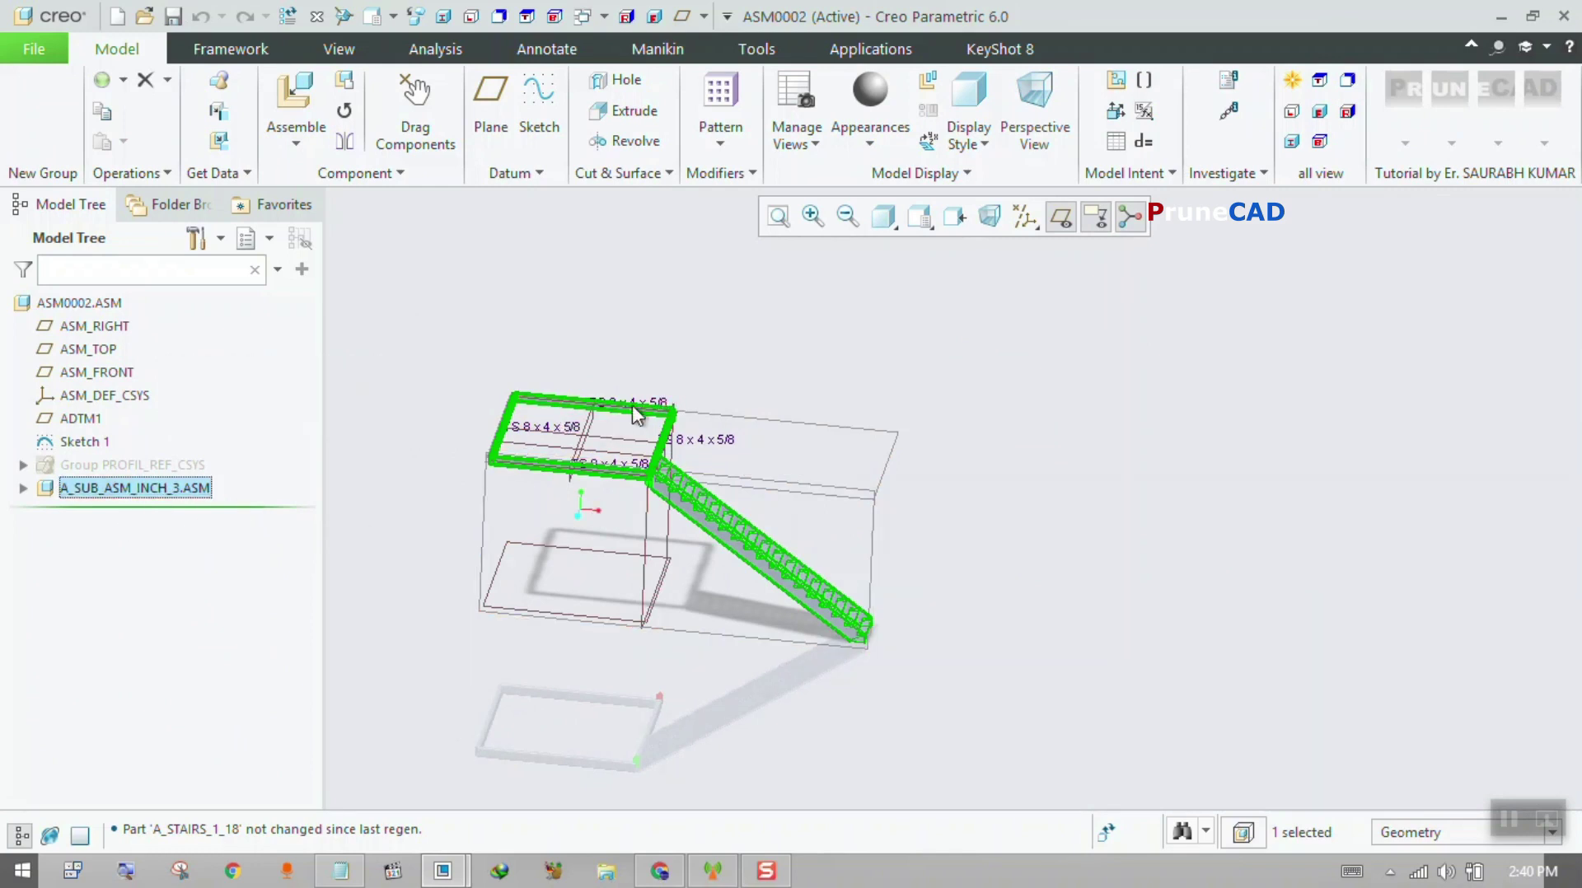
left_click(231, 49)
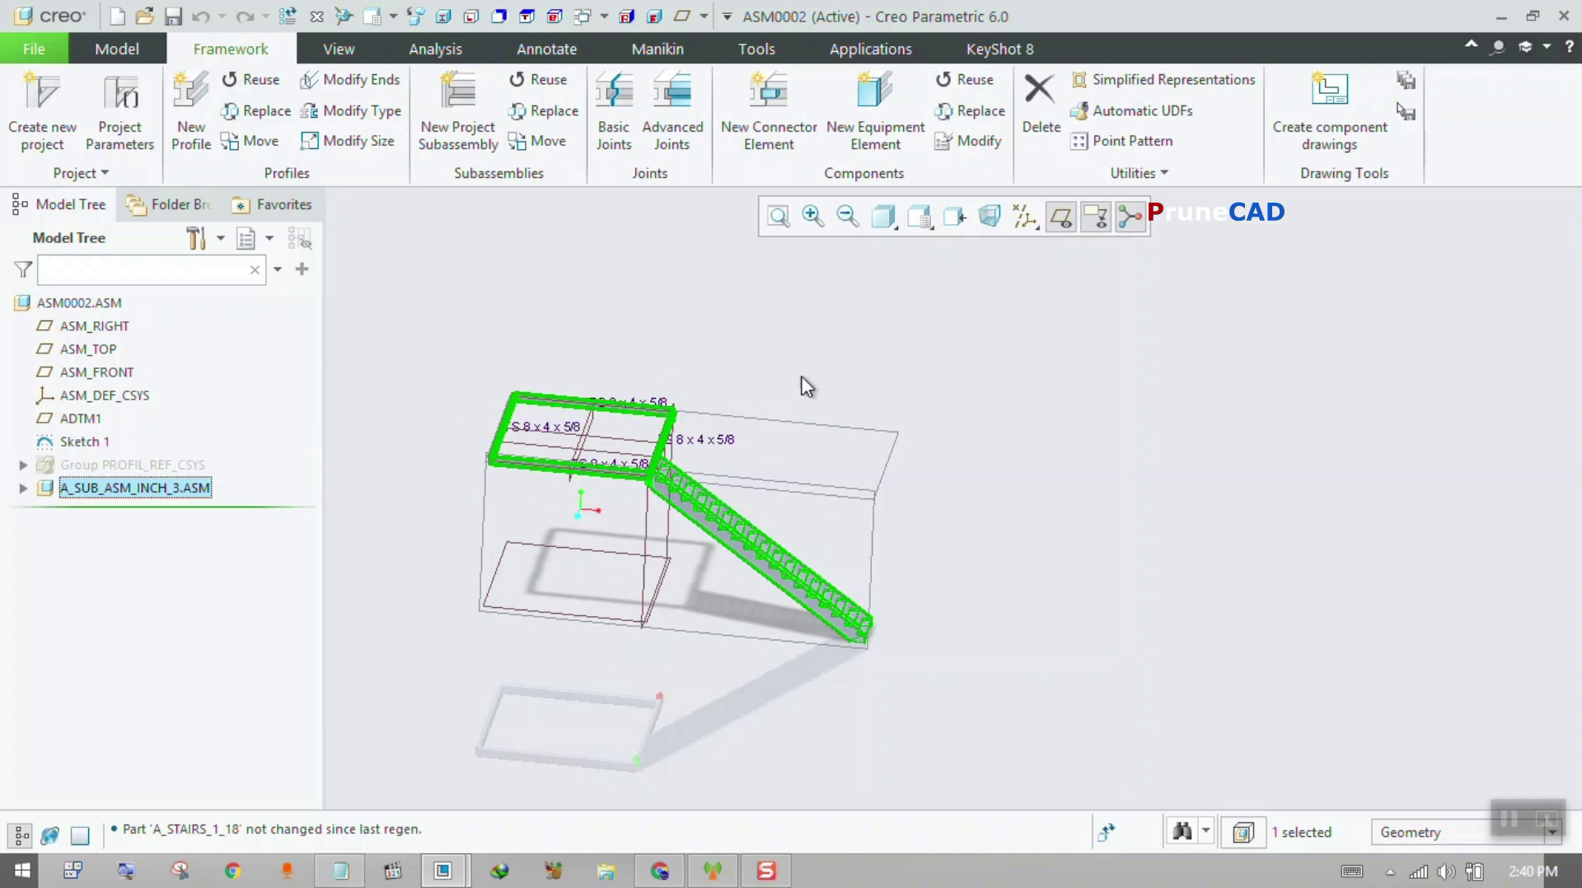
left_click(882, 381)
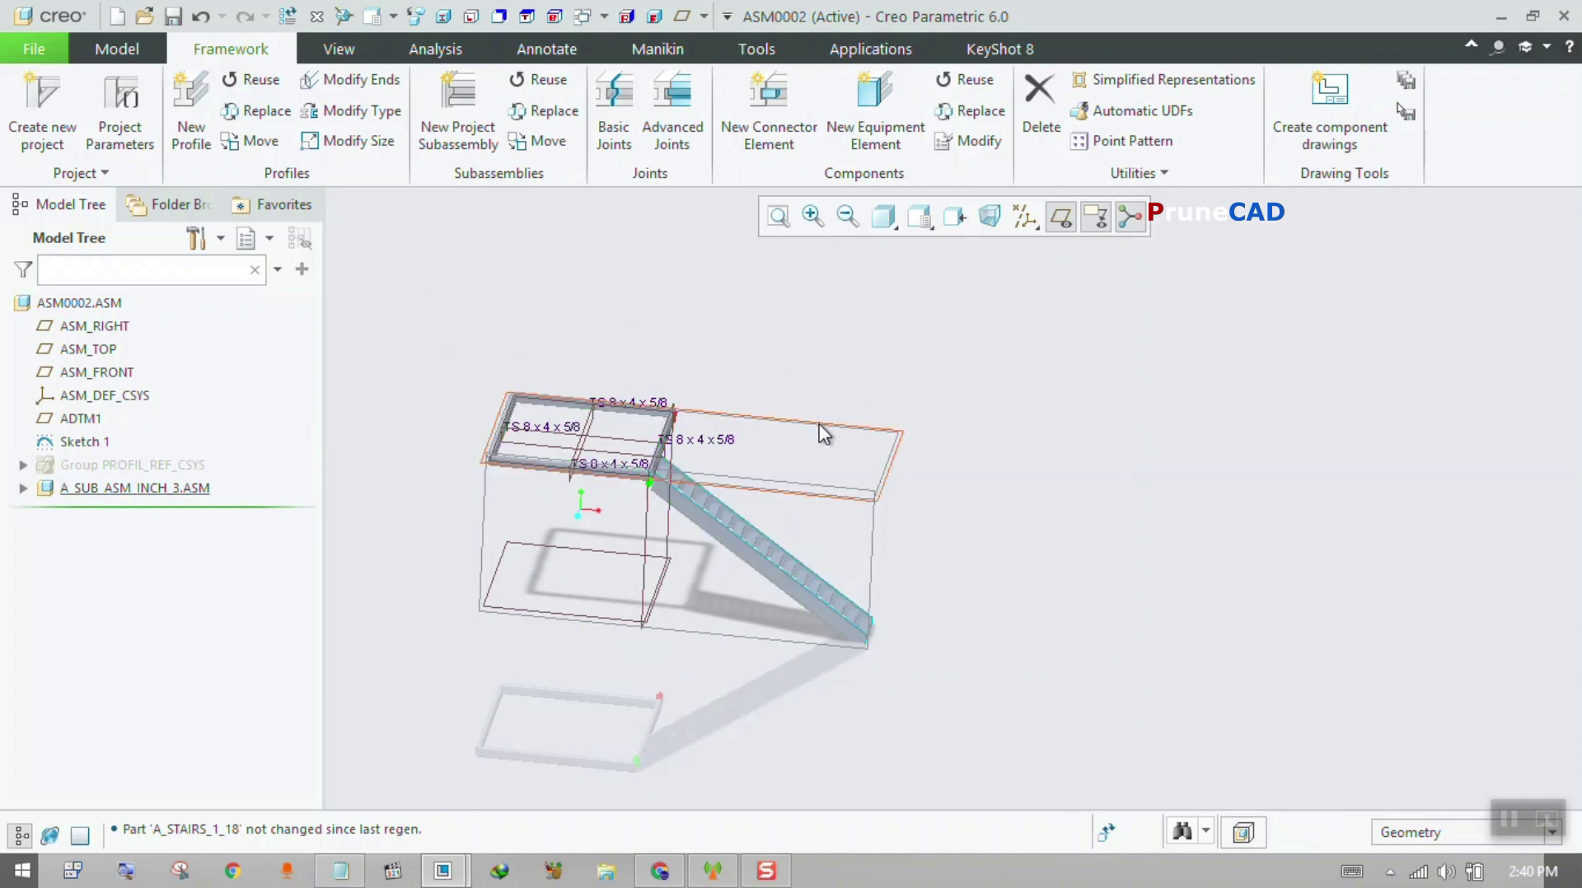
left_click(821, 426)
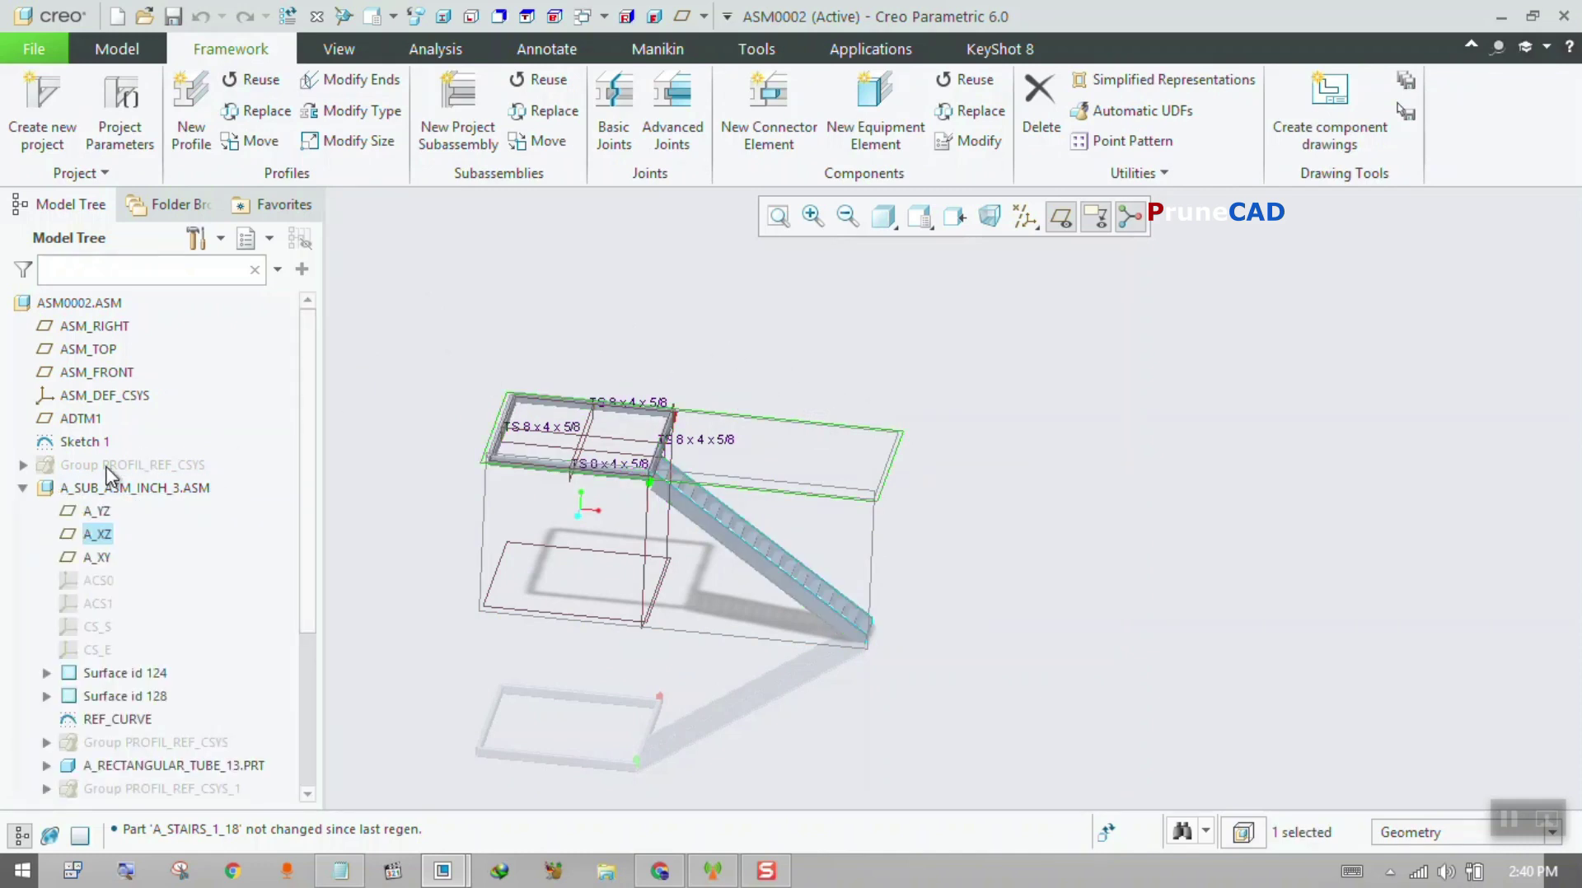
left_click(23, 488)
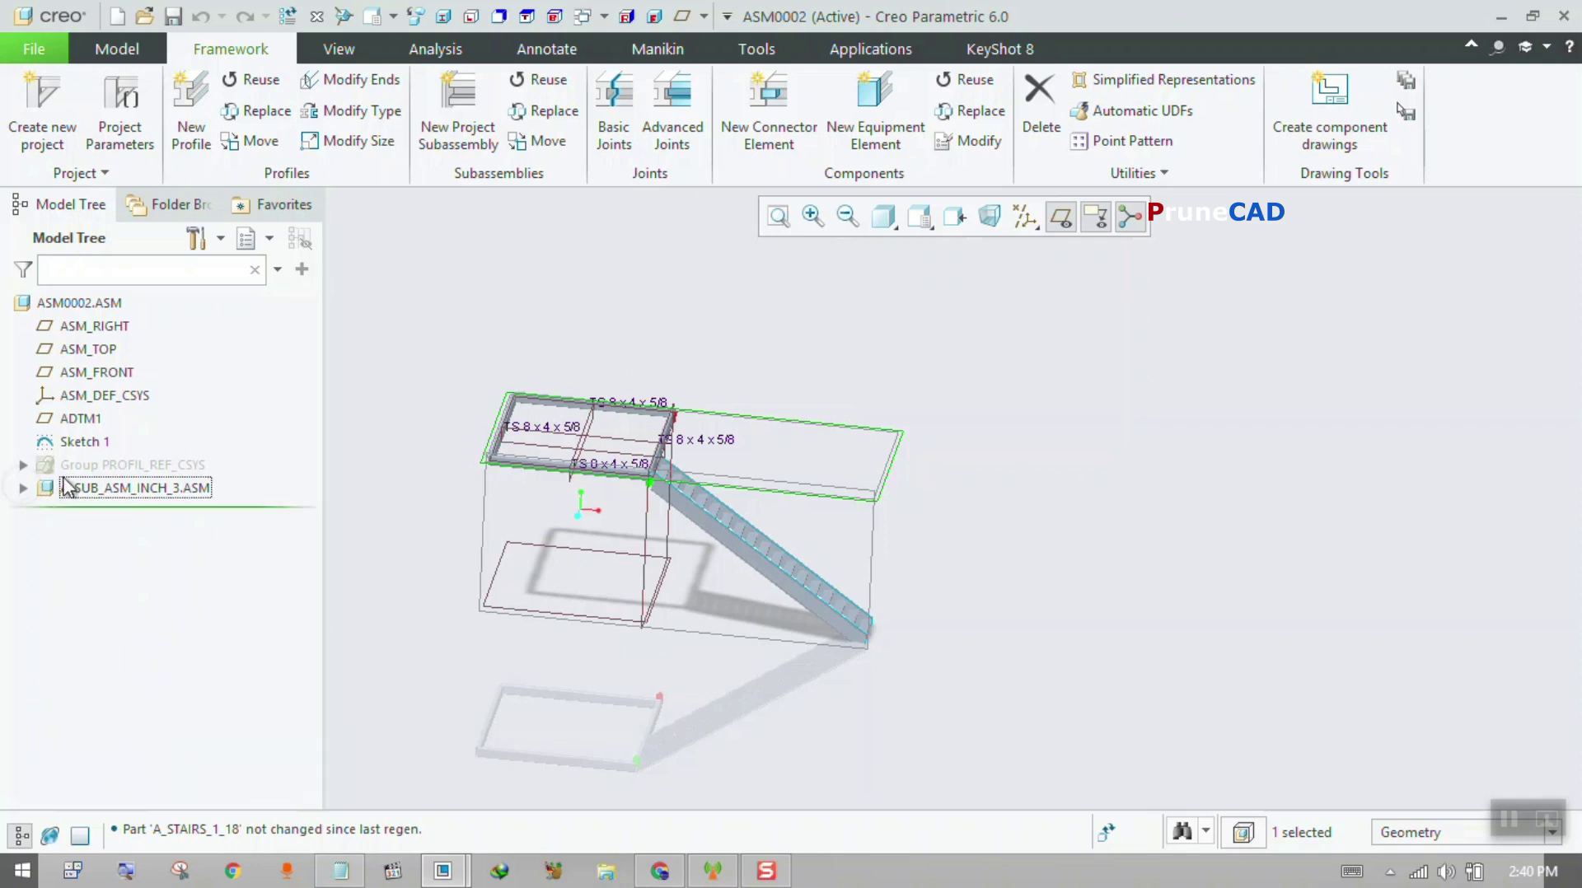
- Create a datum plane in the top-level assembly, offset 240 from the ASM_TOP plane
left_click(498, 319)
left_click(109, 46)
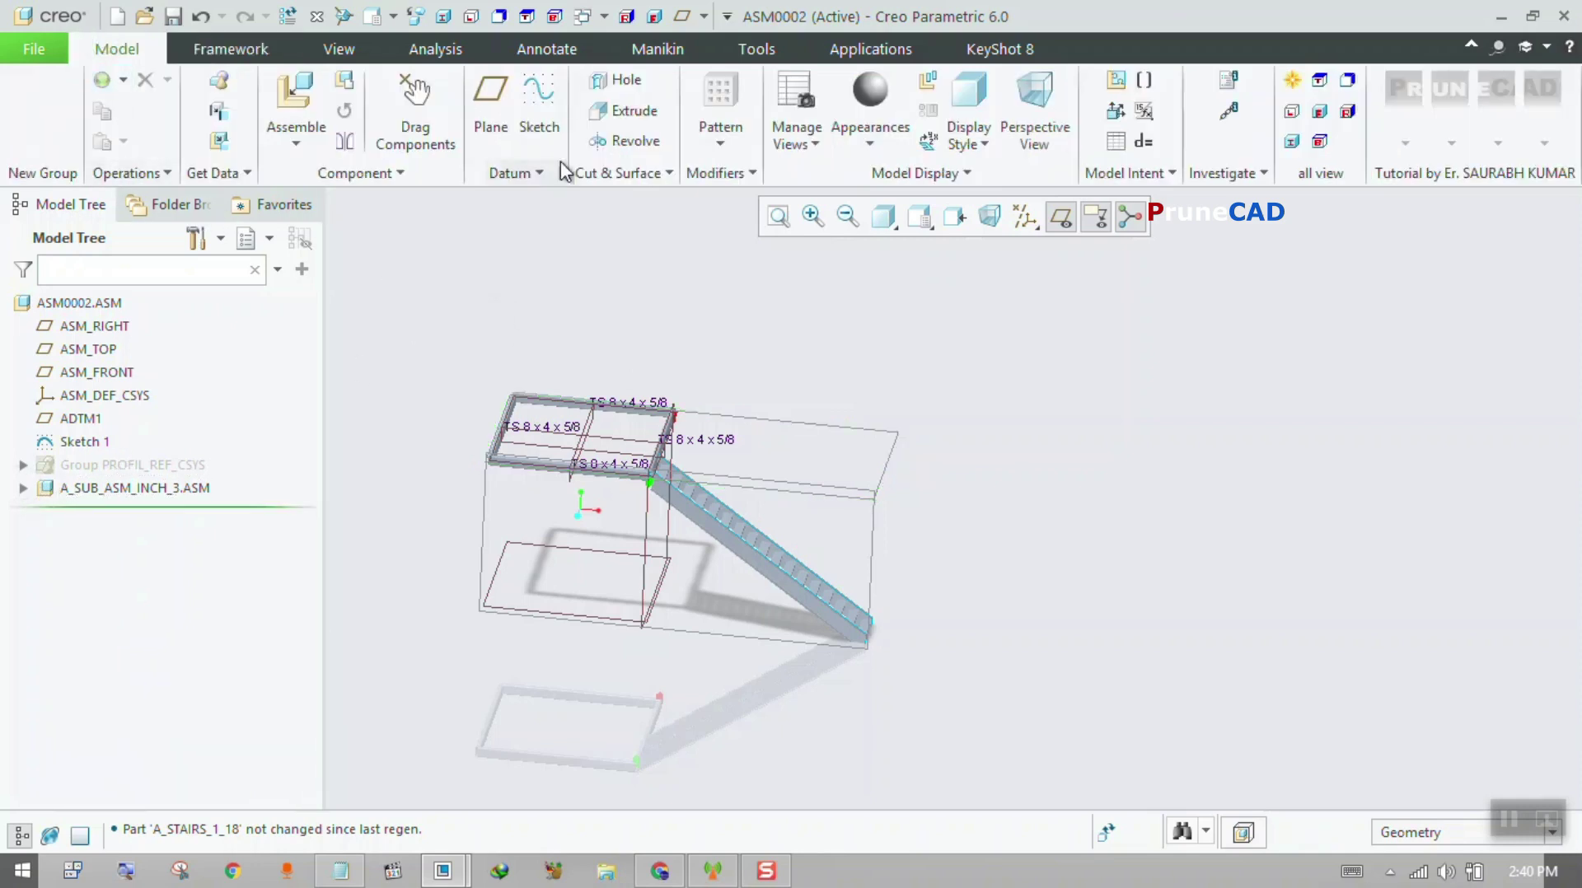
left_click(489, 102)
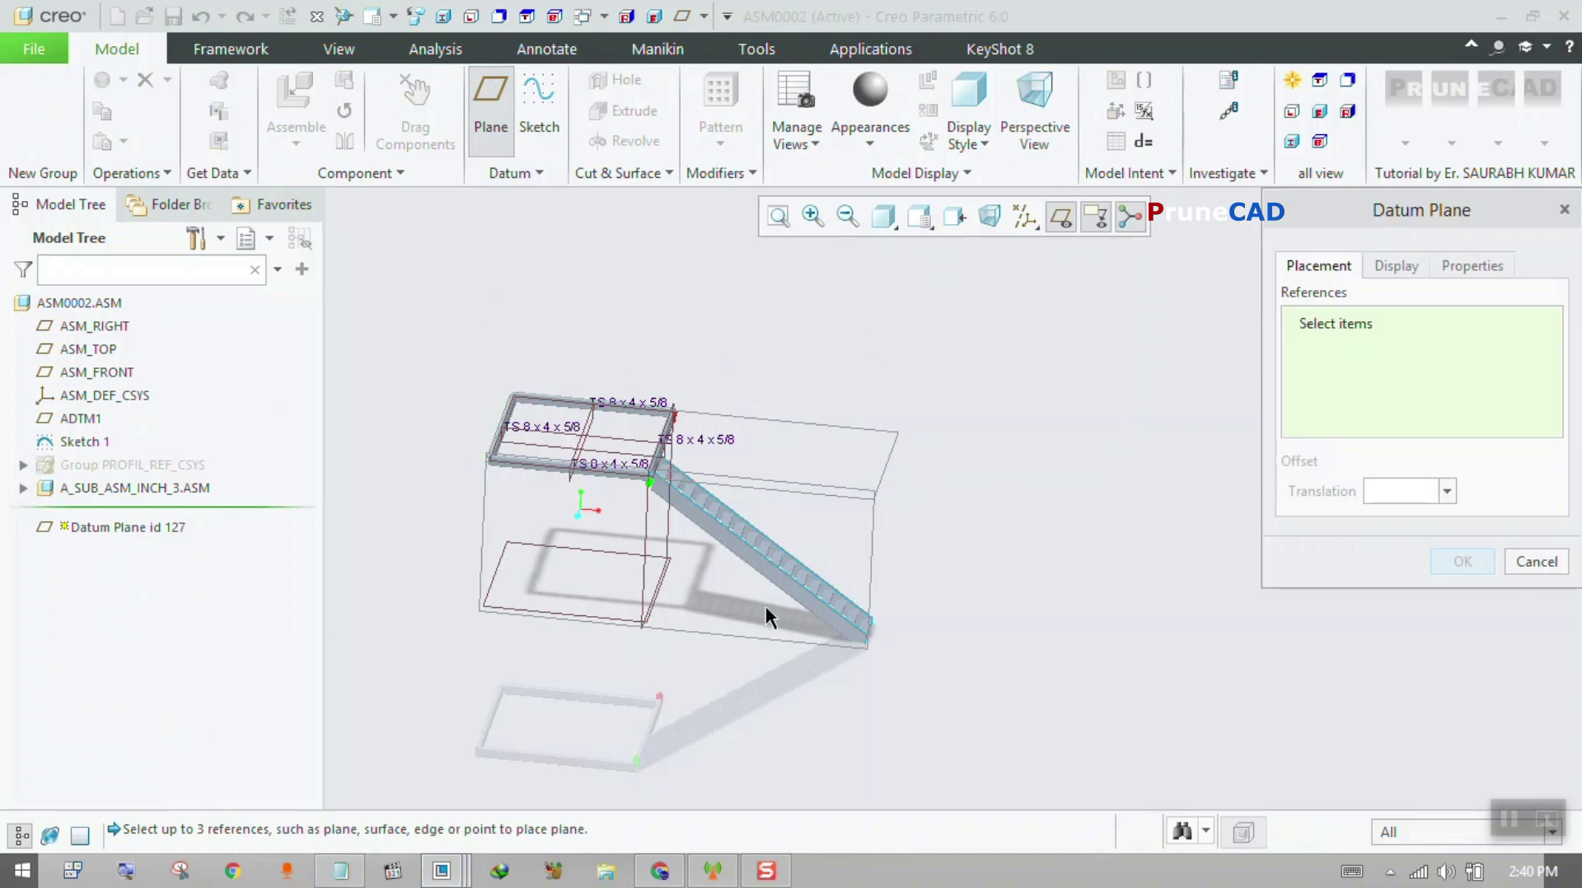
left_click(606, 618)
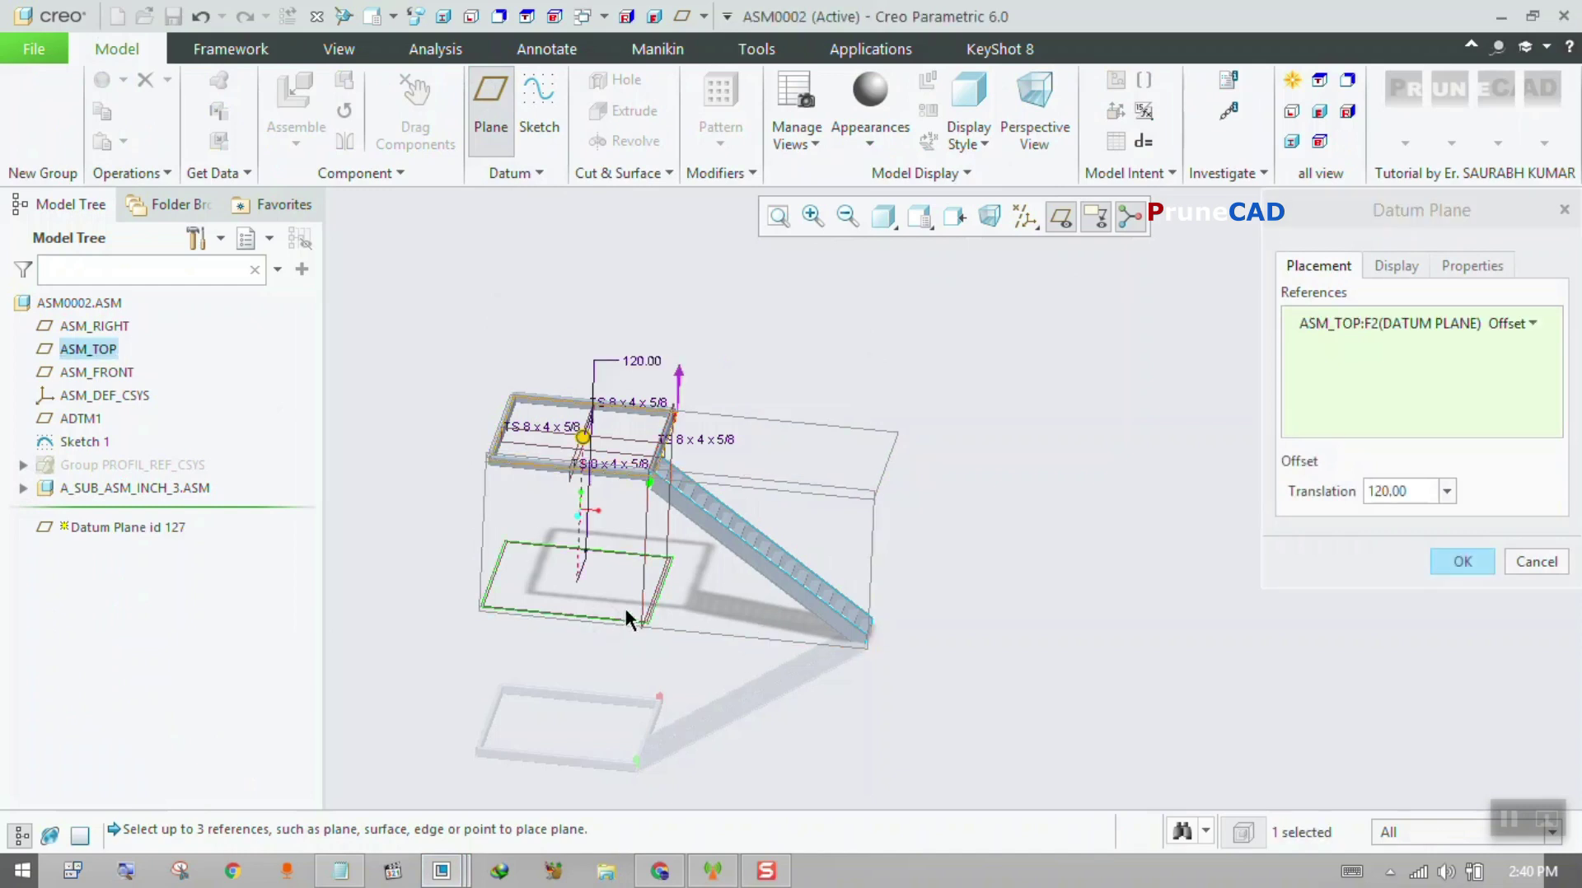
double_click(1386, 490)
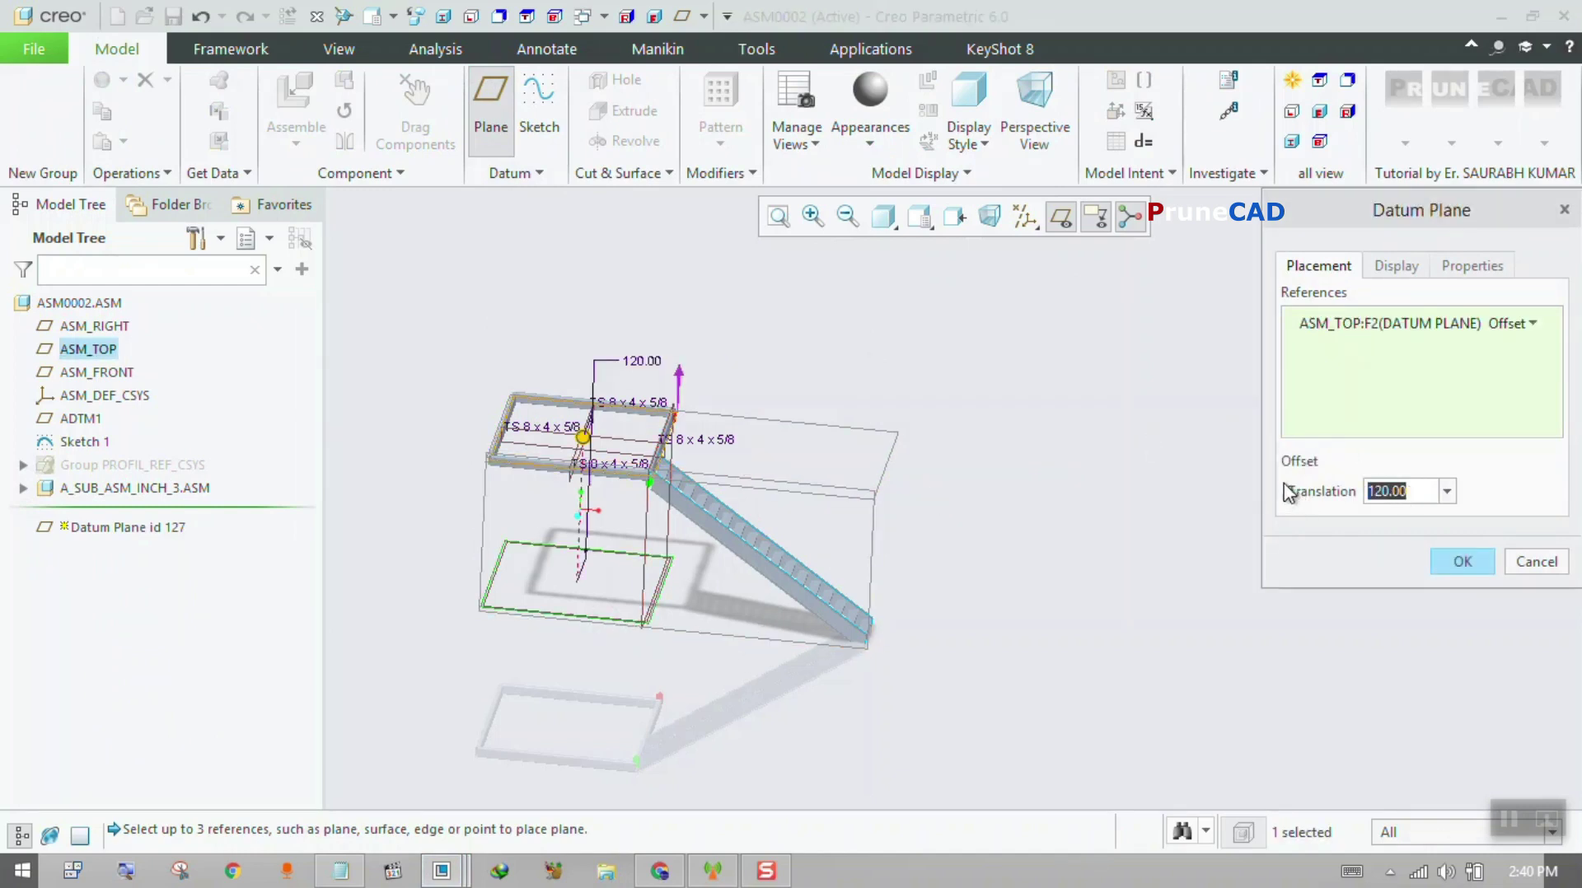
type("240")
left_click(1458, 572)
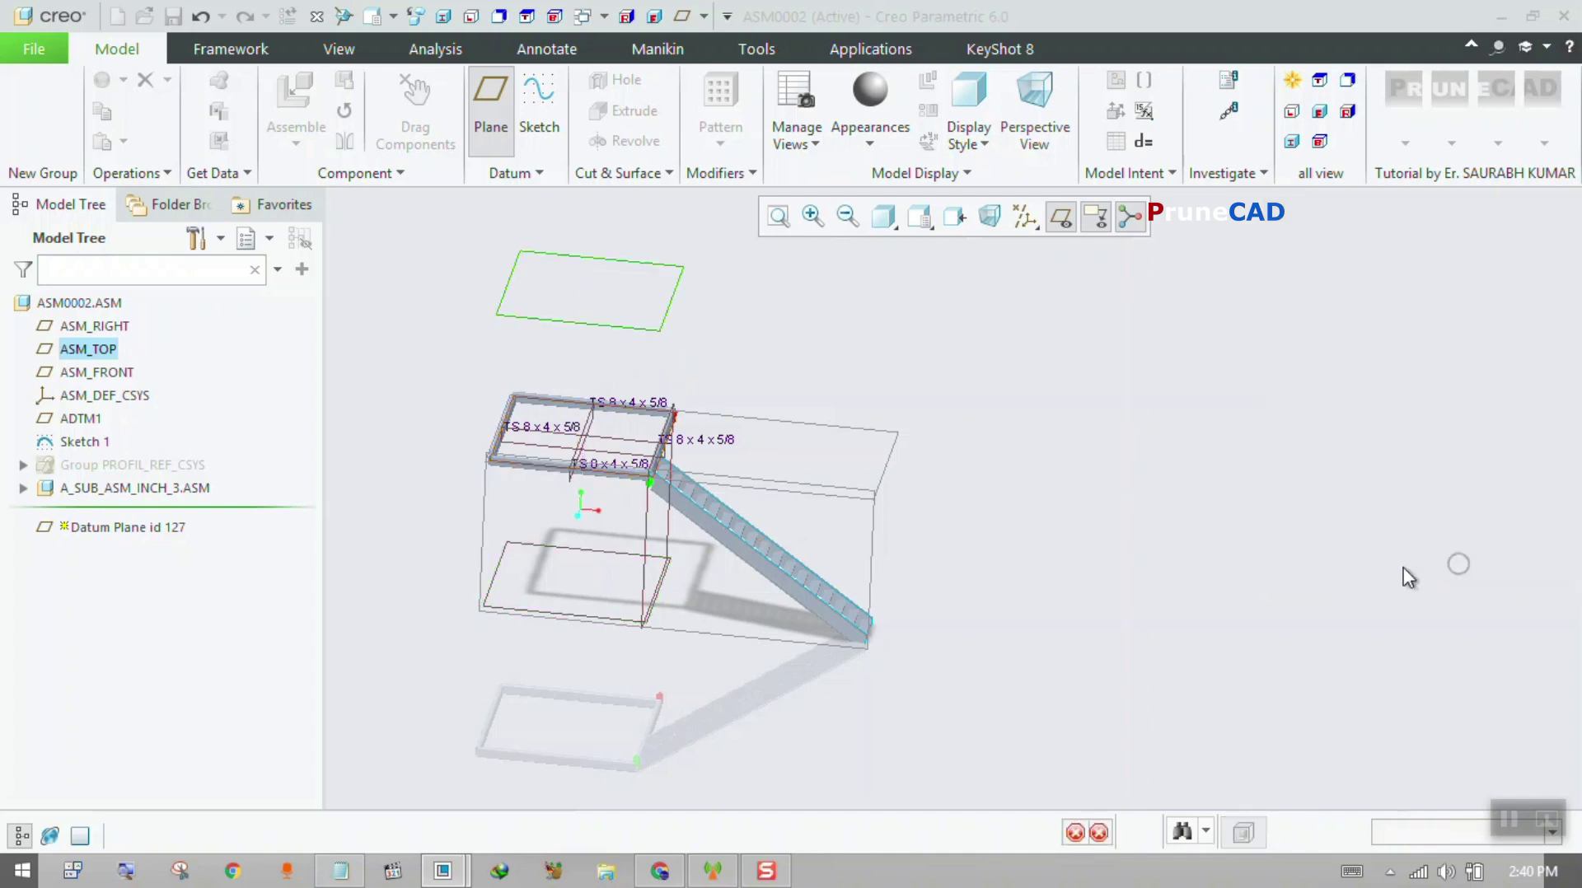
- Sketch on the new offset plane a centre square about 107 wide, centred on the horizontal reference above the lower end of the stairs
left_click(667, 321)
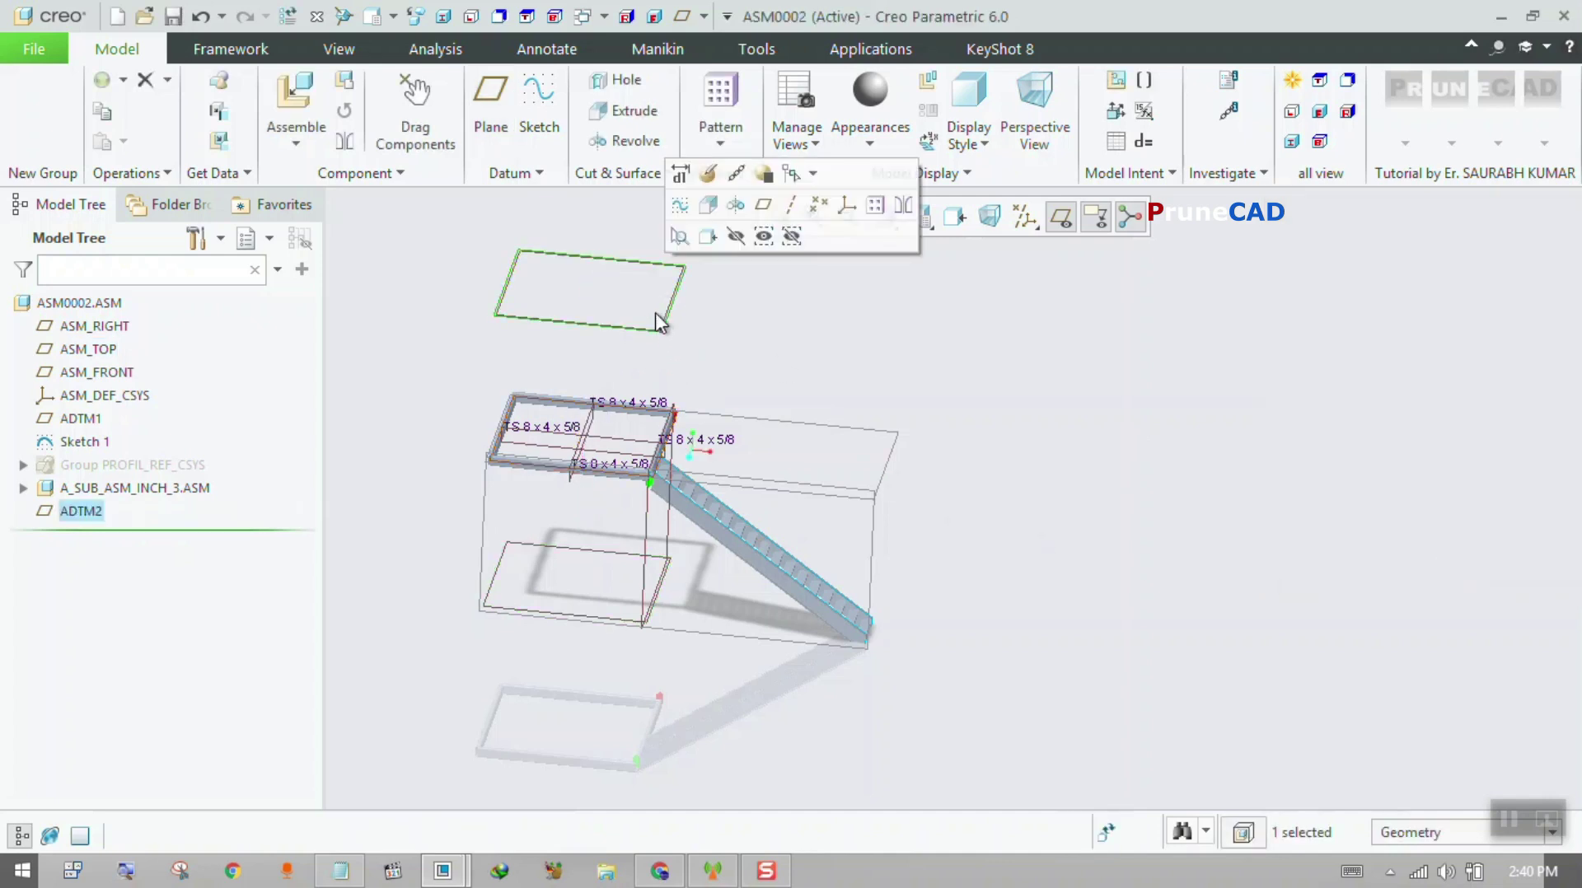
left_click(681, 206)
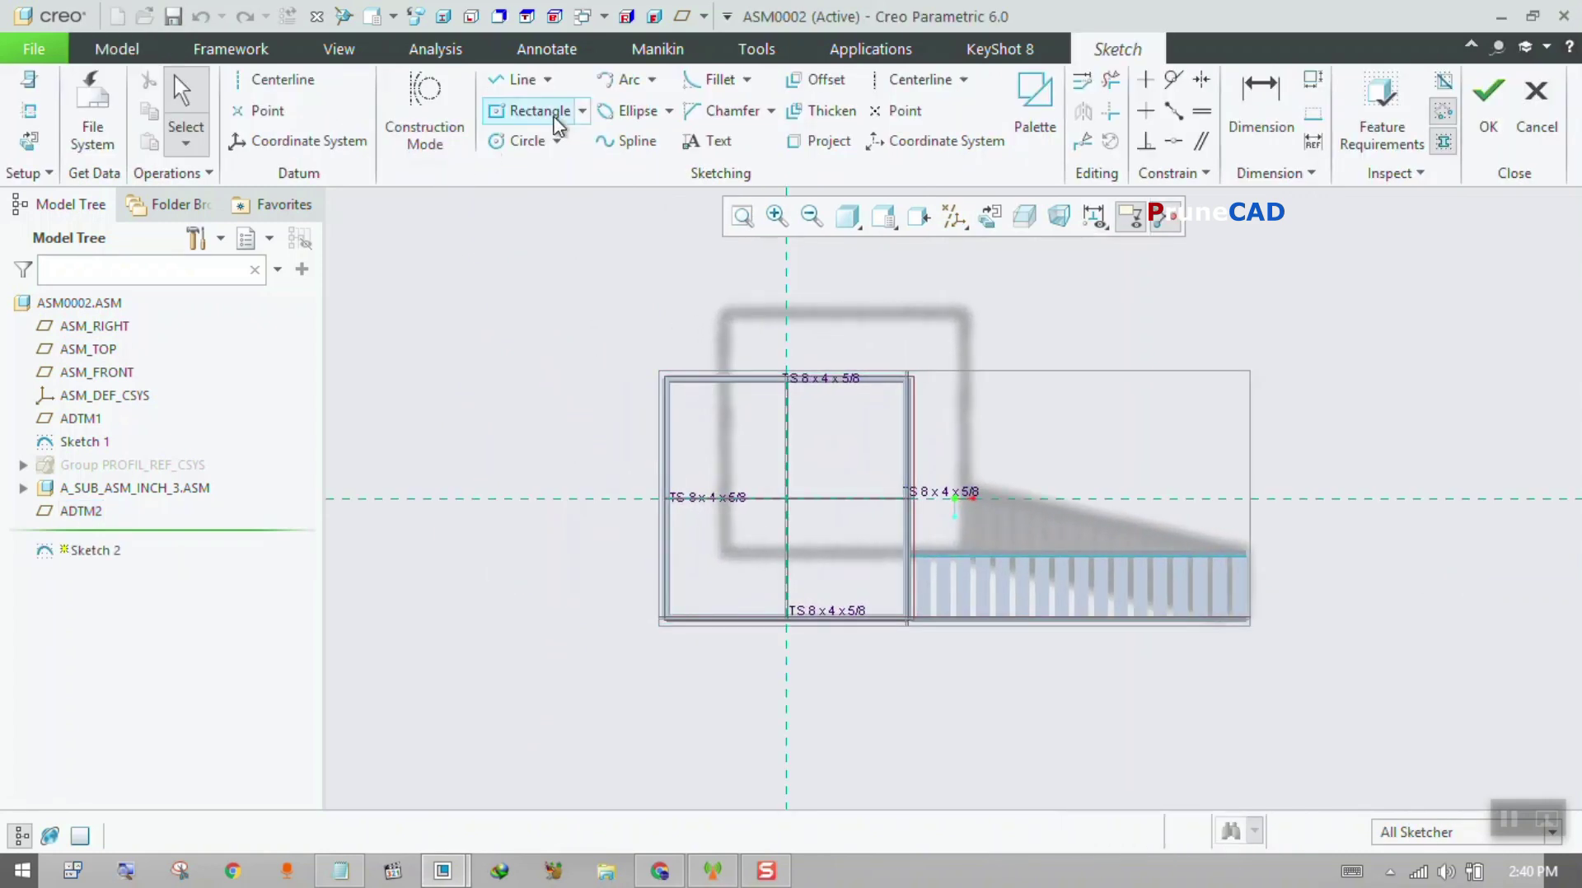
left_click(532, 111)
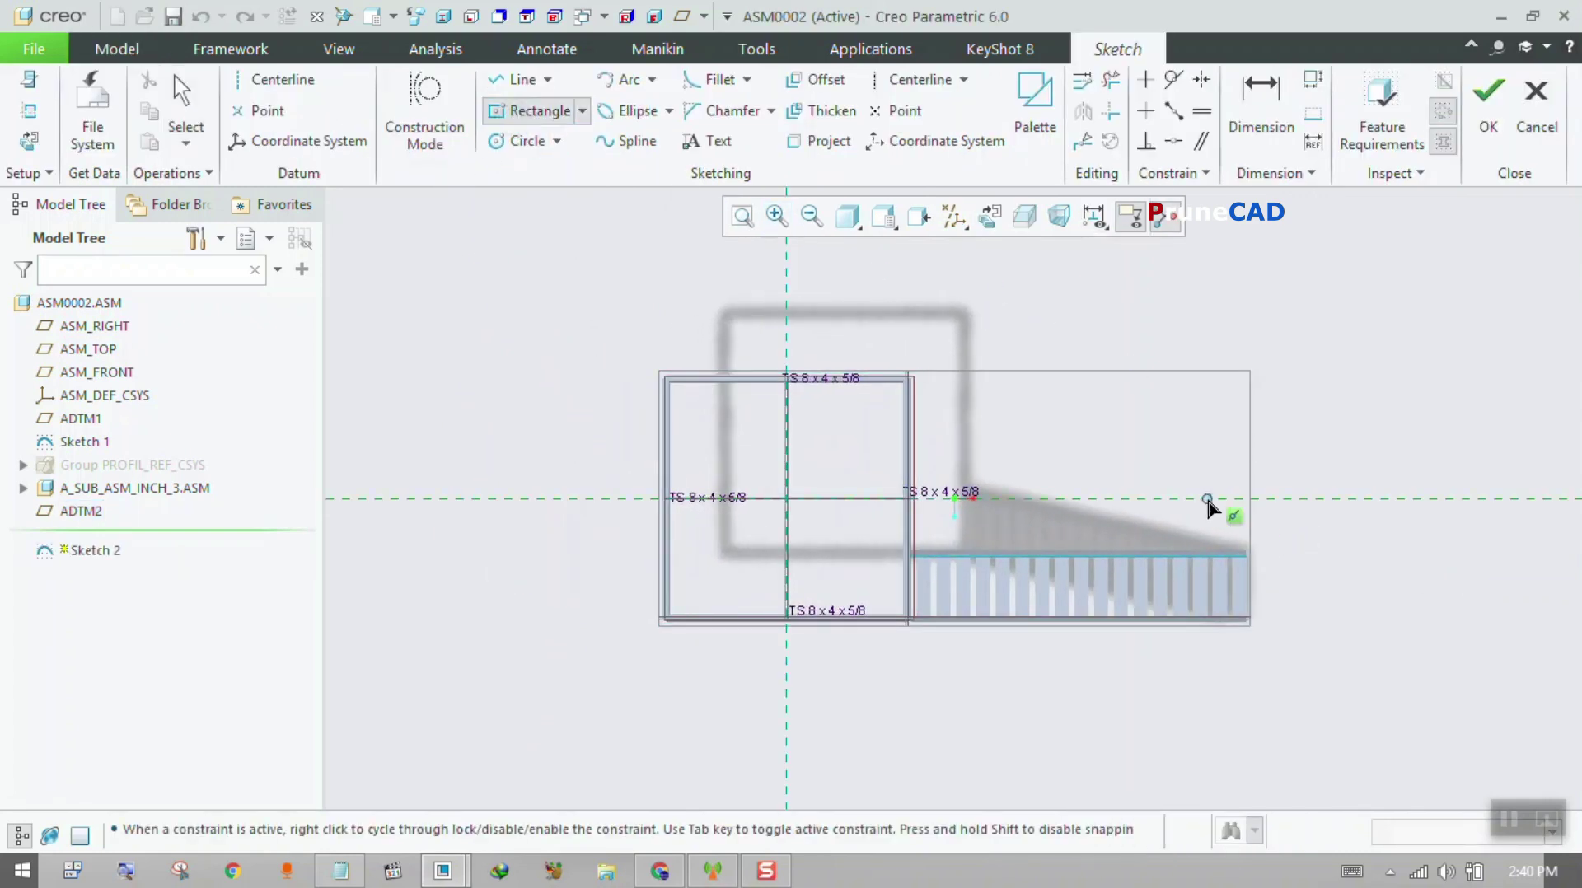
left_click(1207, 498)
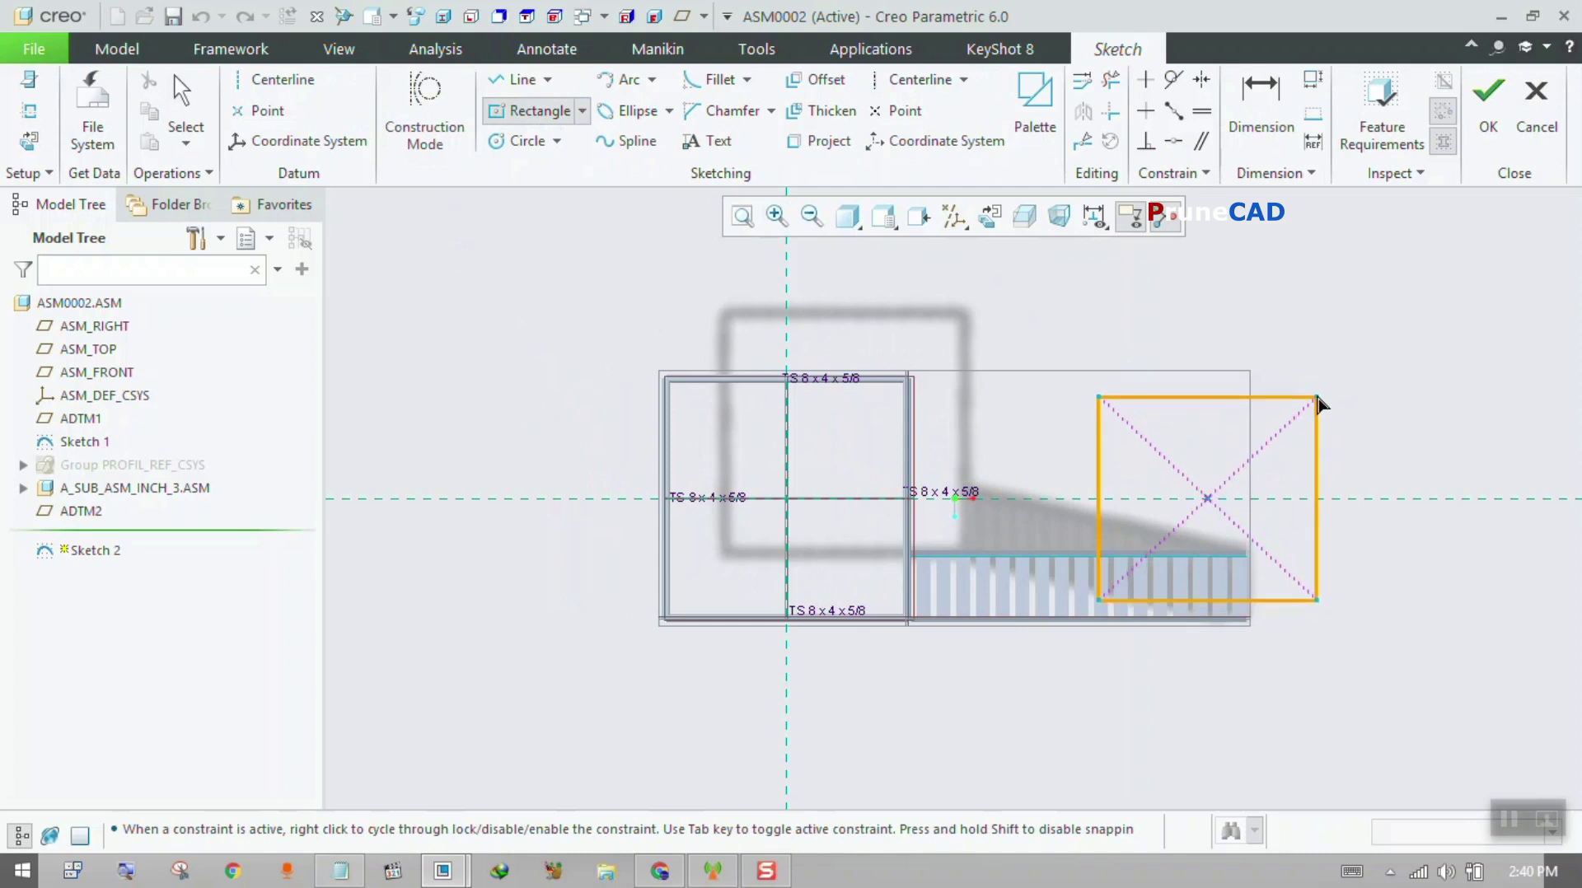
left_click(1315, 393)
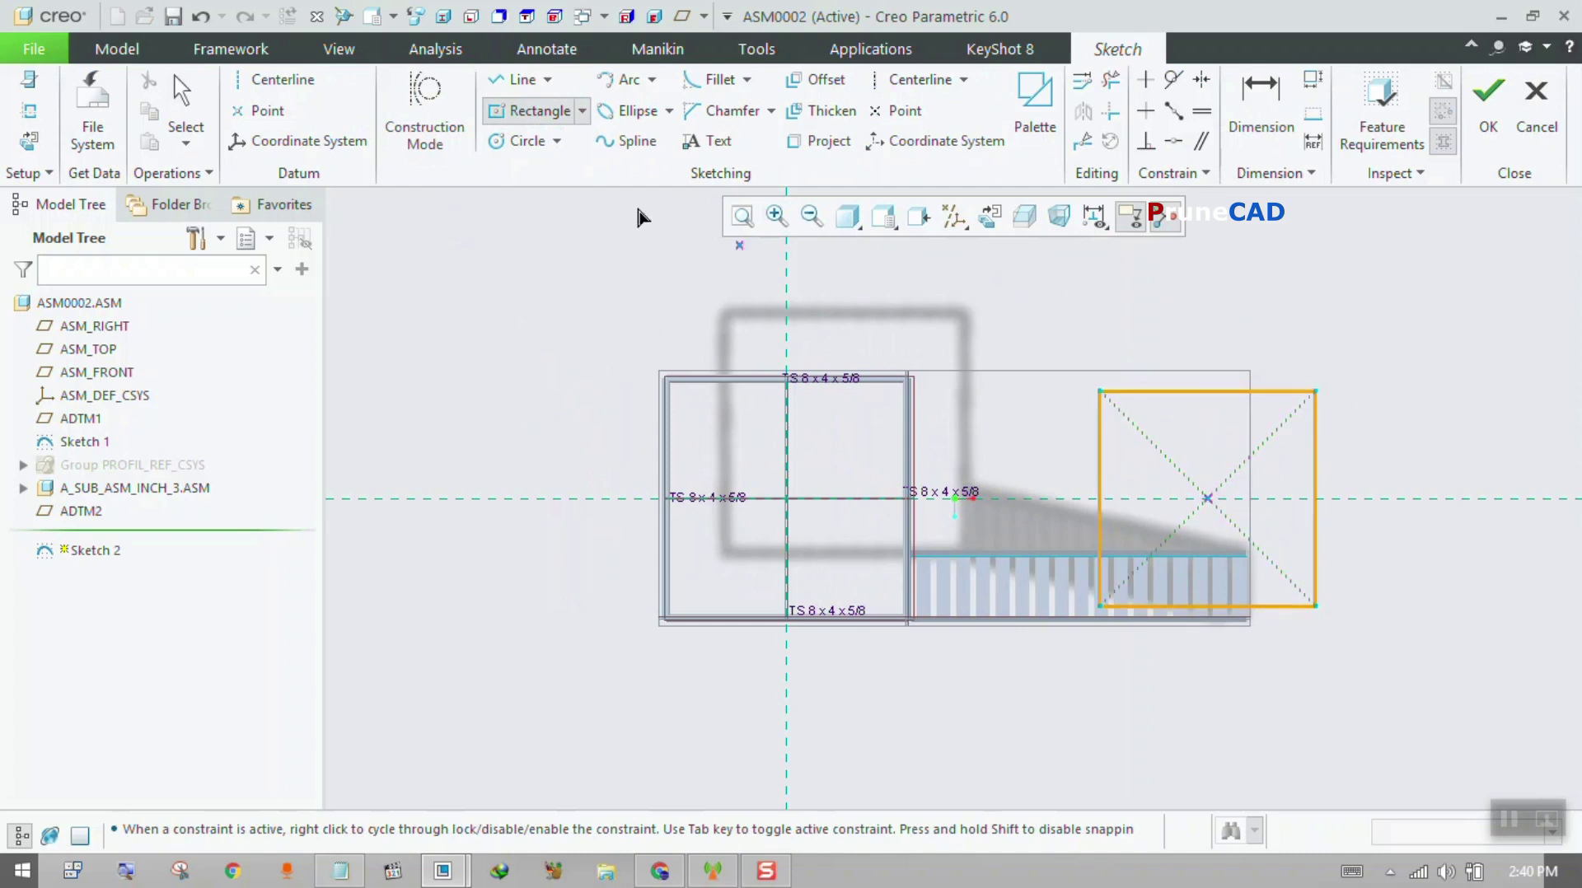
- Set the square's side length to 120 and finish the sketch
left_click(186, 96)
double_click(1178, 374)
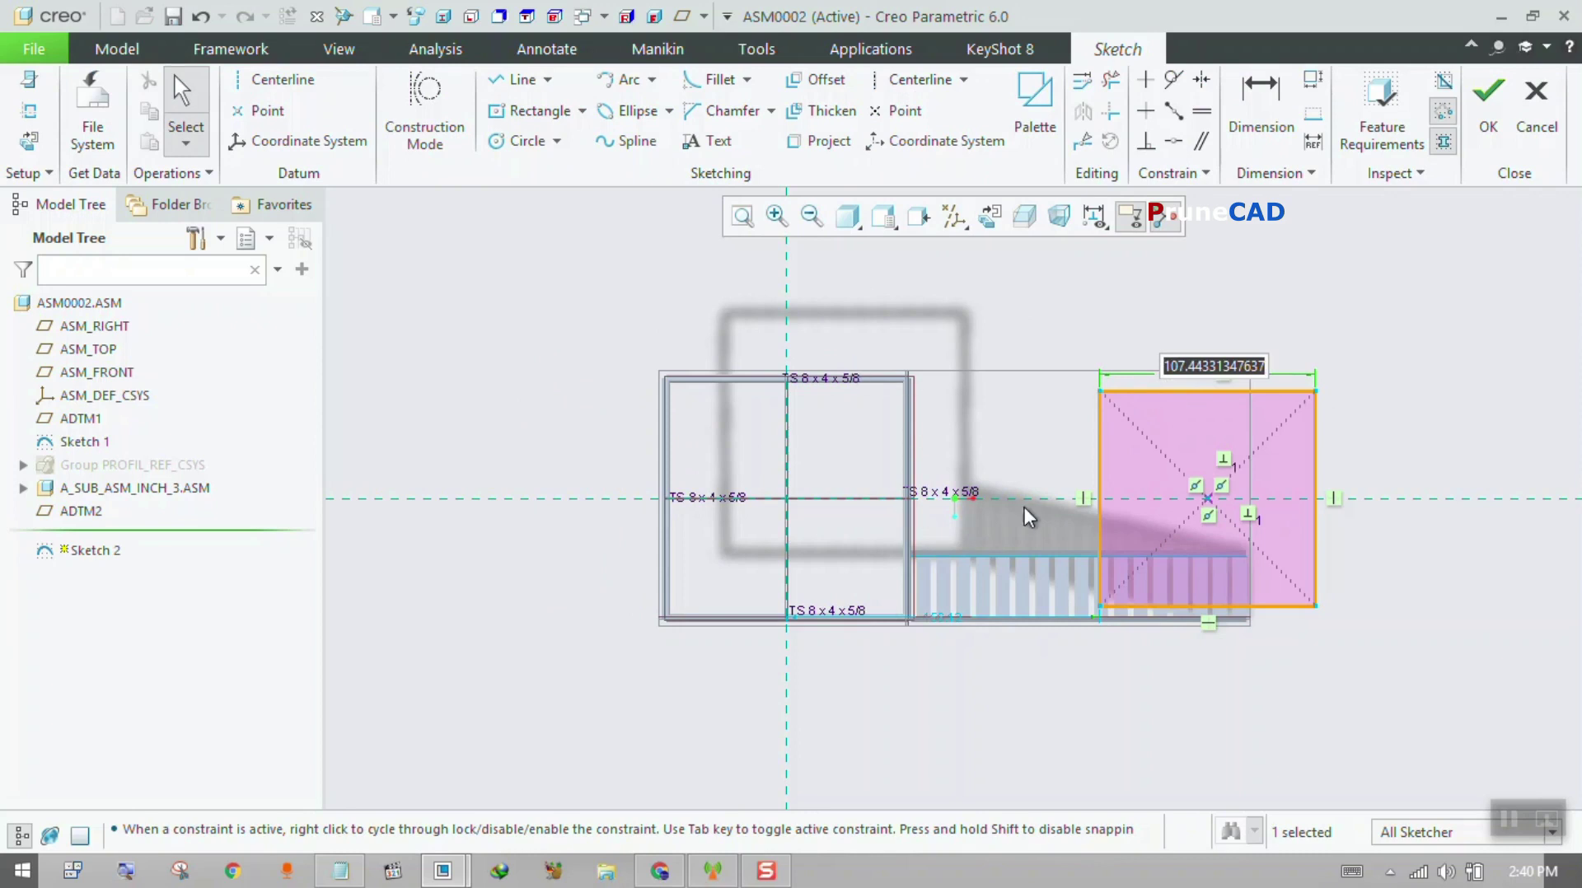
type("120")
key("Return")
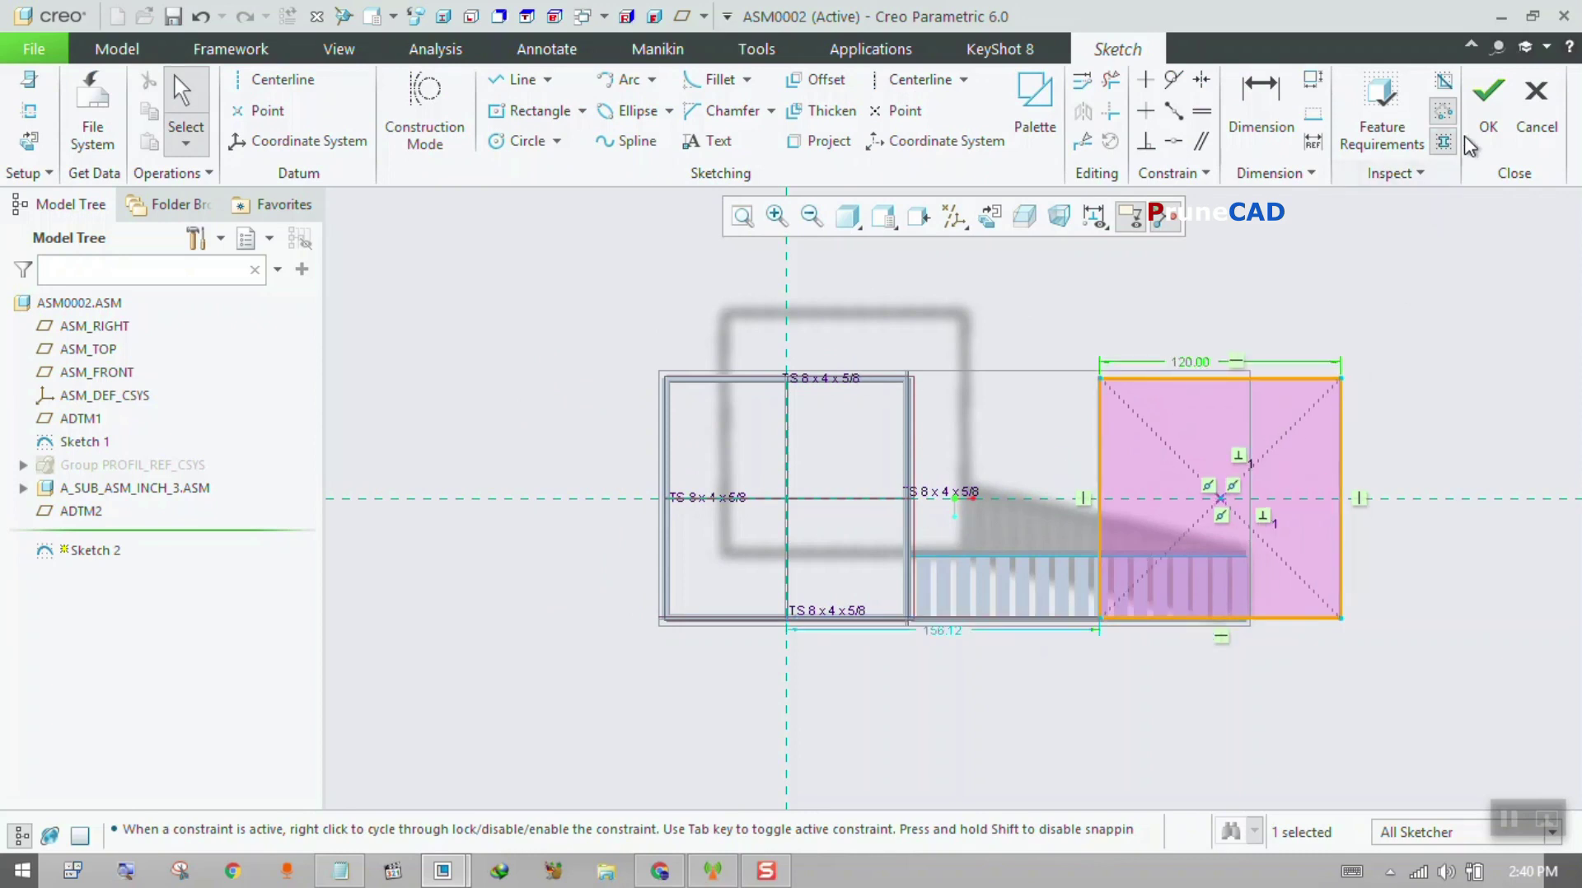
left_click(1487, 105)
- Reuse the A_SUB_ASM_INCH_3 subassembly and place it on the Sketch 2 edge nearest the existing platform
mouse_move(1288, 317)
middle_mouse_down()
mouse_move(1134, 300)
mouse_move(1124, 260)
middle_mouse_up()
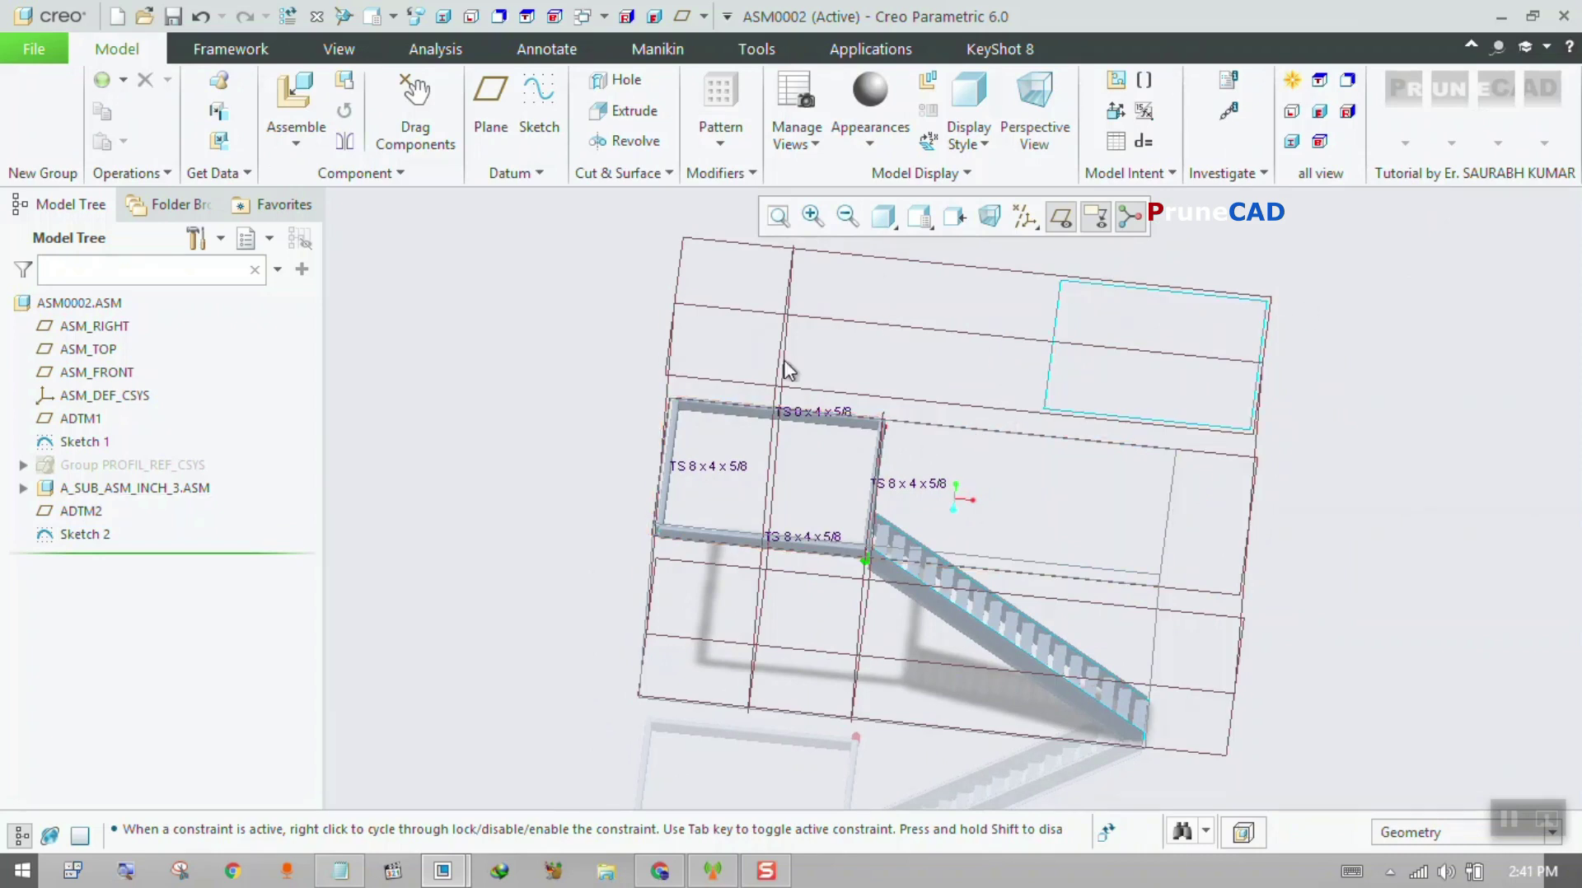
left_click(235, 48)
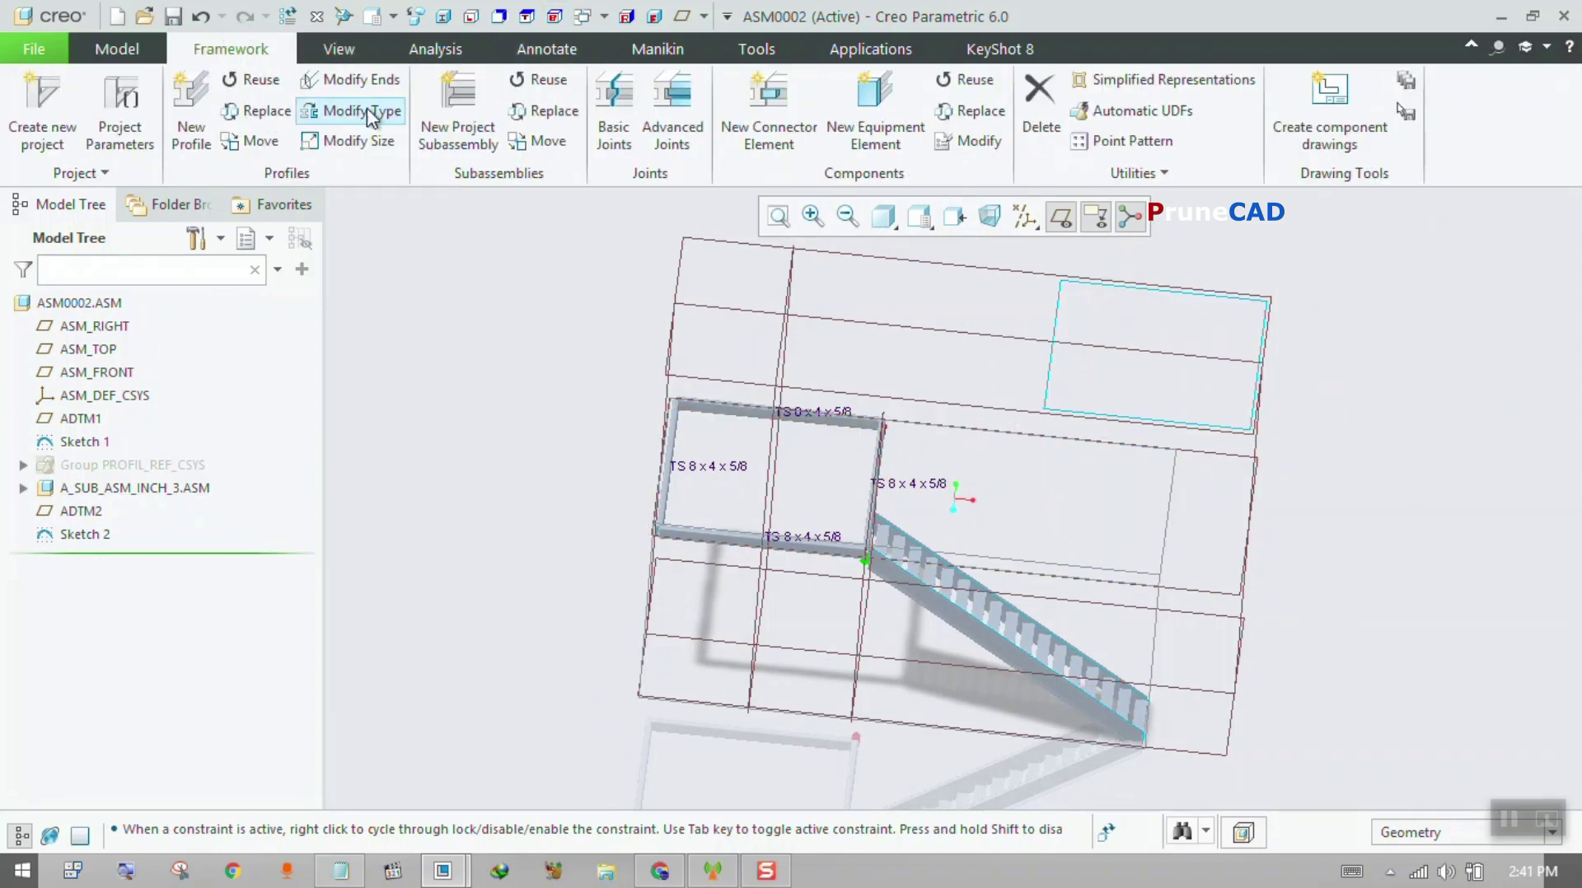
left_click(546, 80)
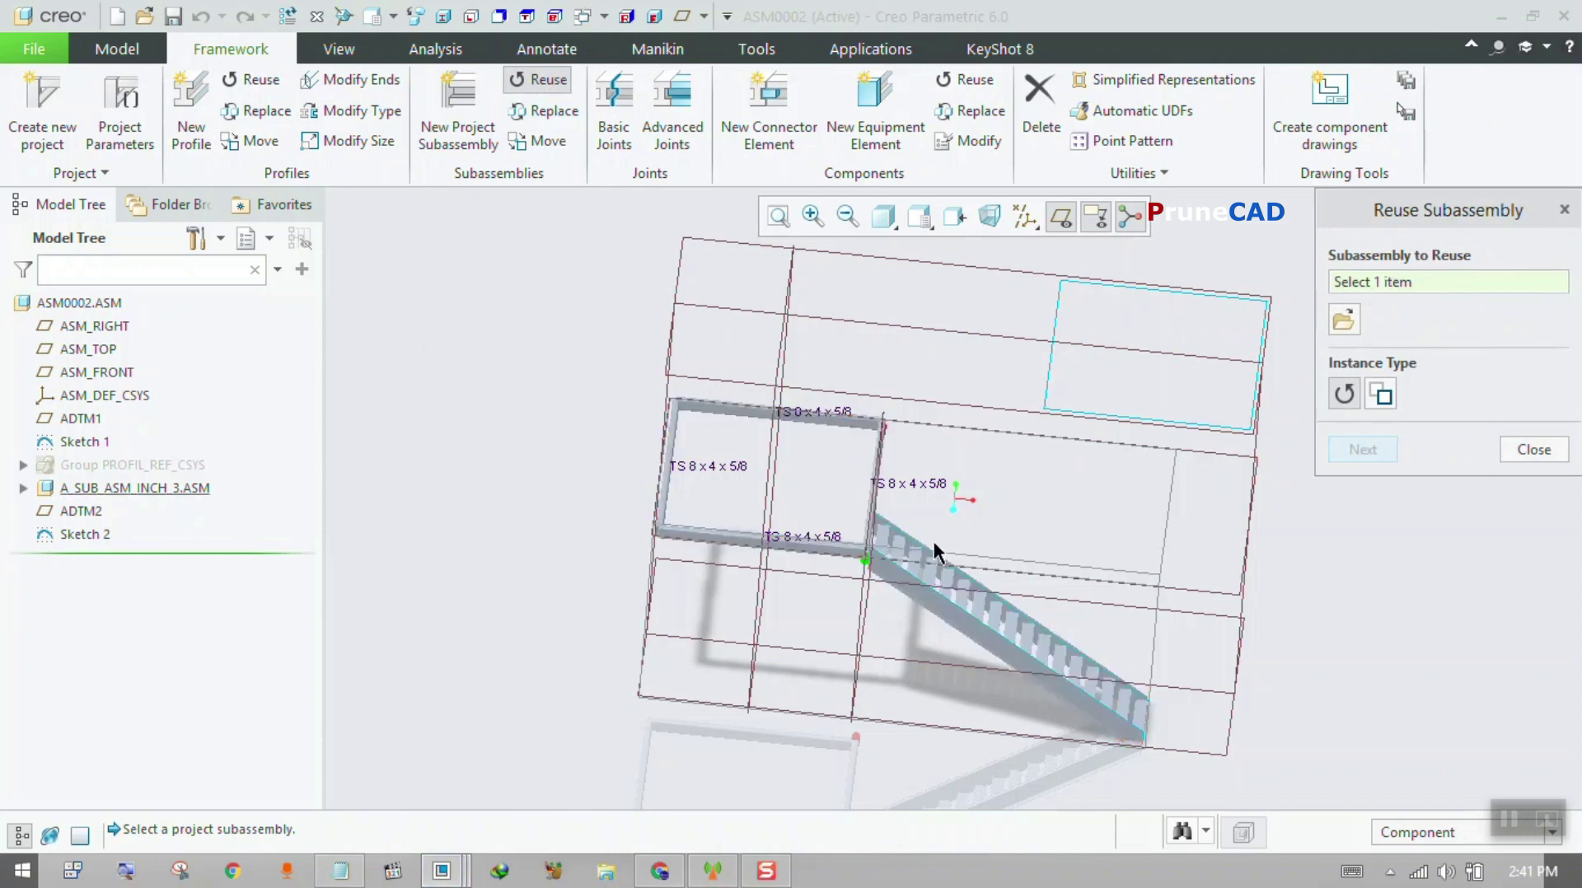
left_click(911, 550)
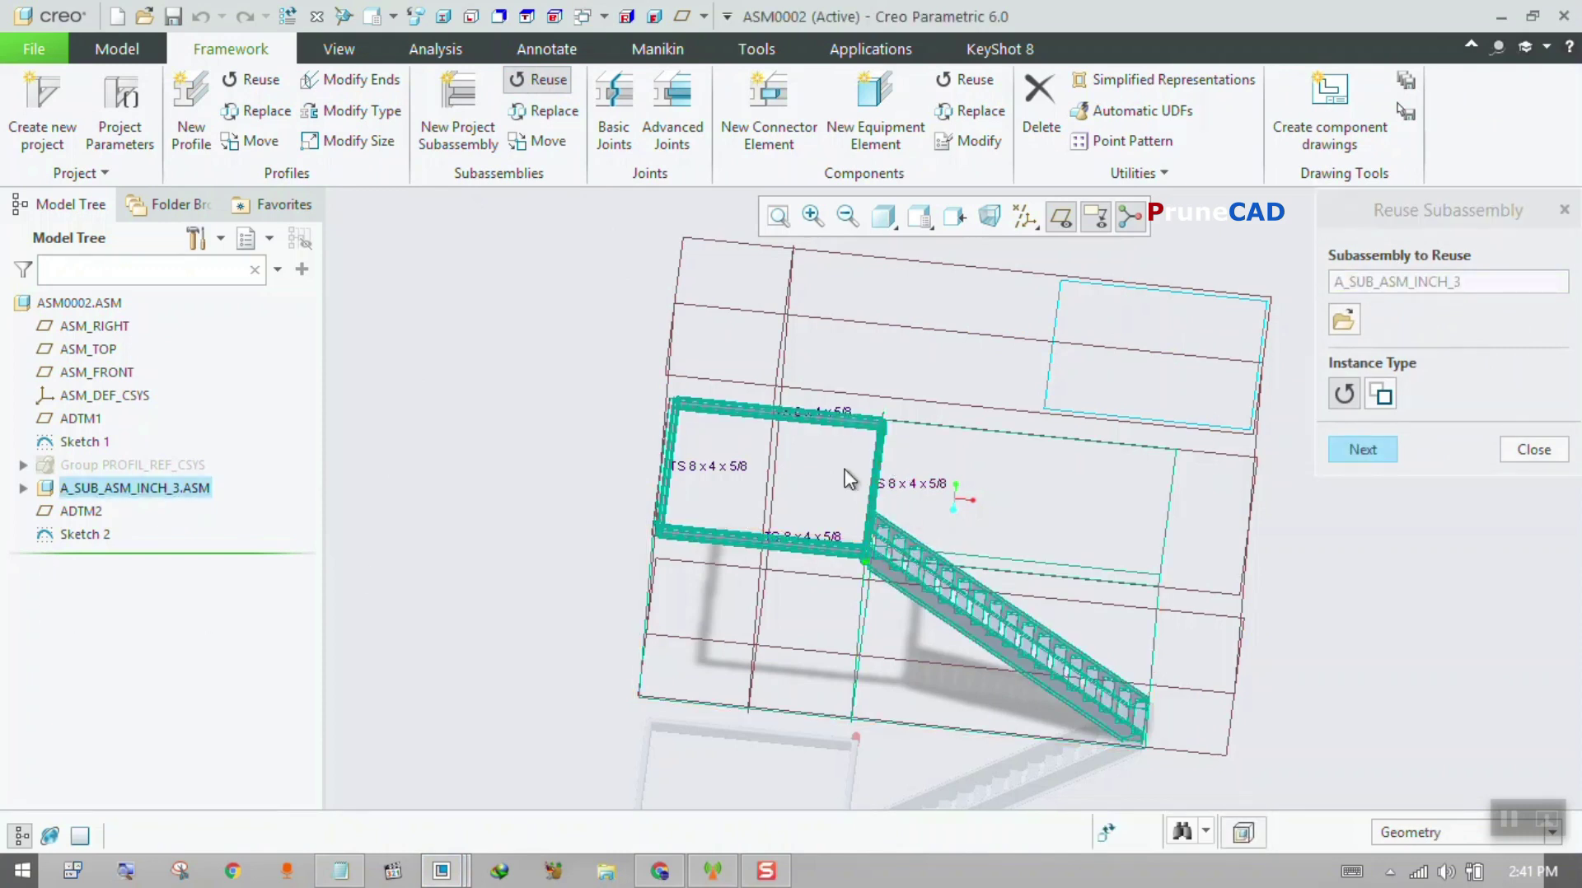
left_click(1370, 447)
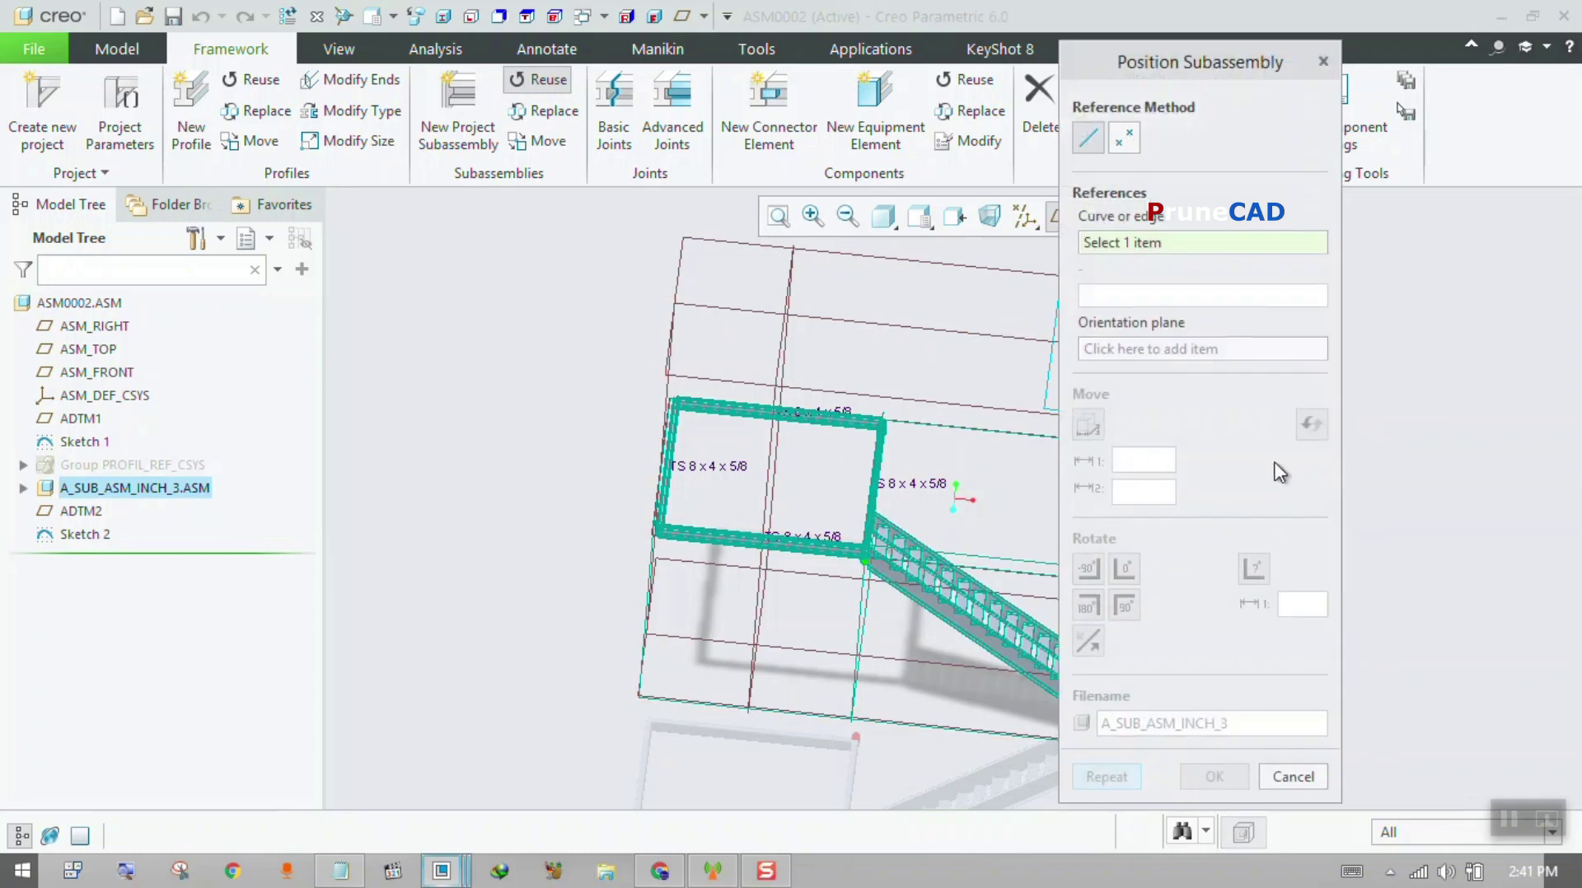
left_click_drag(1118, 71, 1278, 72)
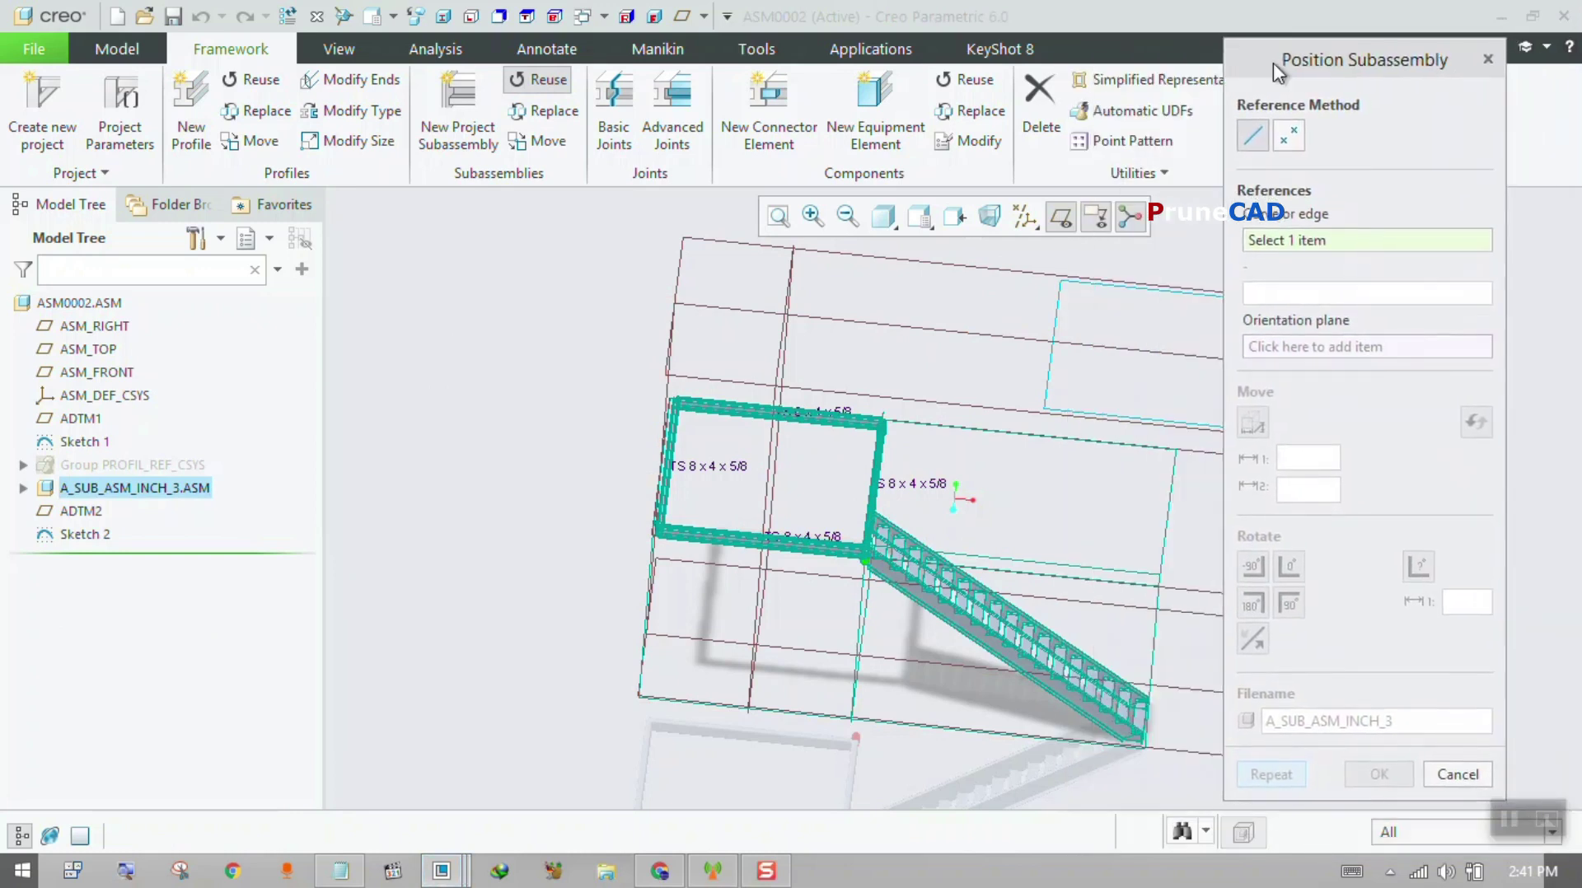
left_click(1059, 311)
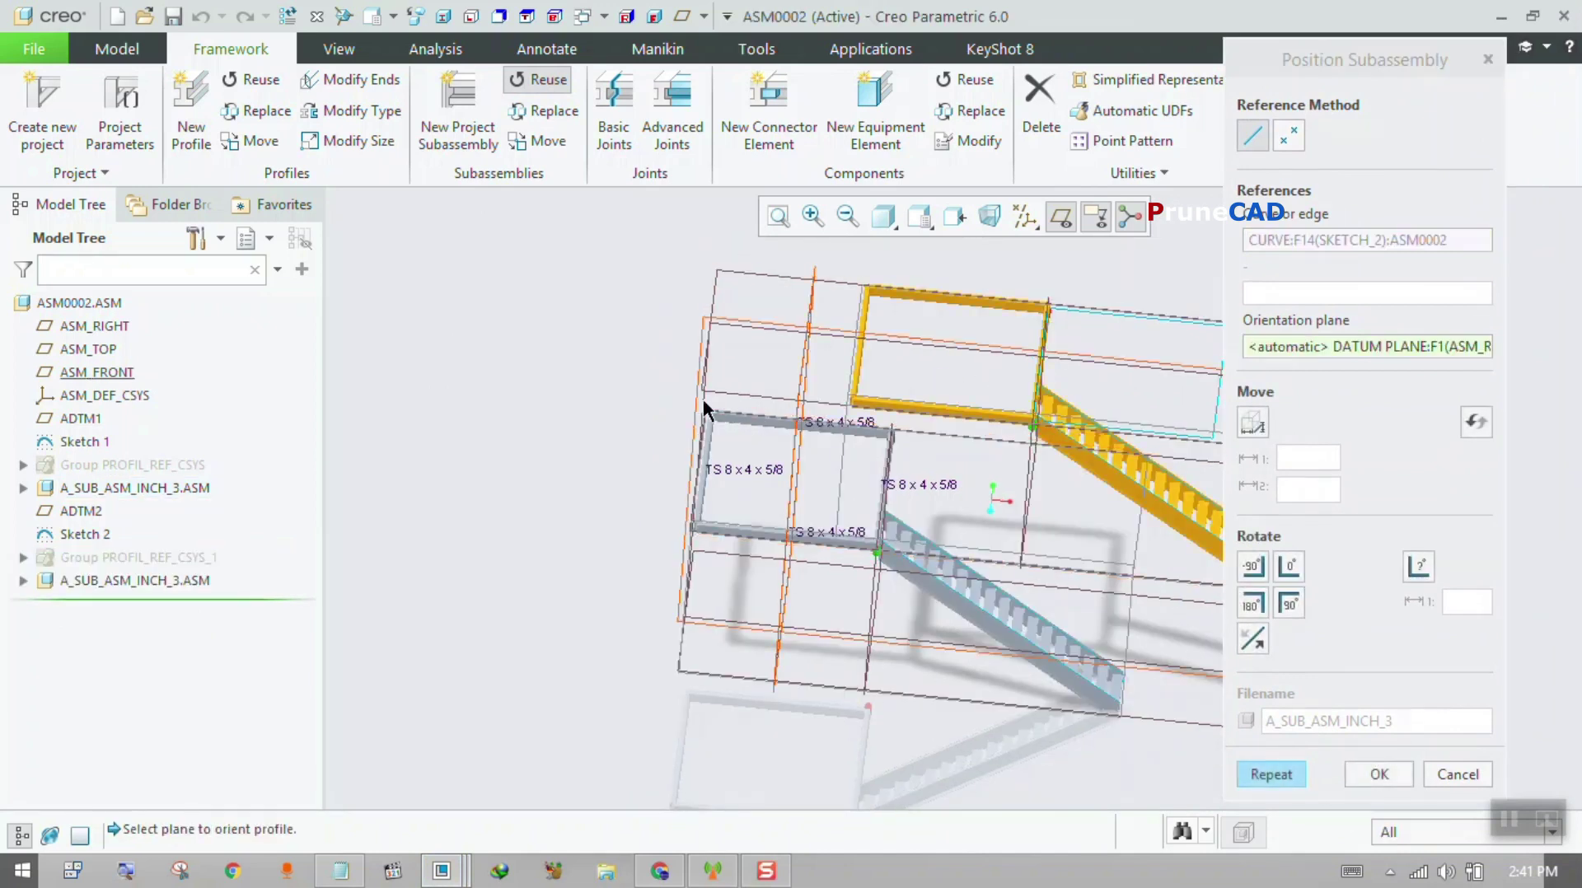
- Compare the start and end markers of both subassemblies, and flip the reused one along its curve and back again
middle_click_drag(551, 393, 814, 375)
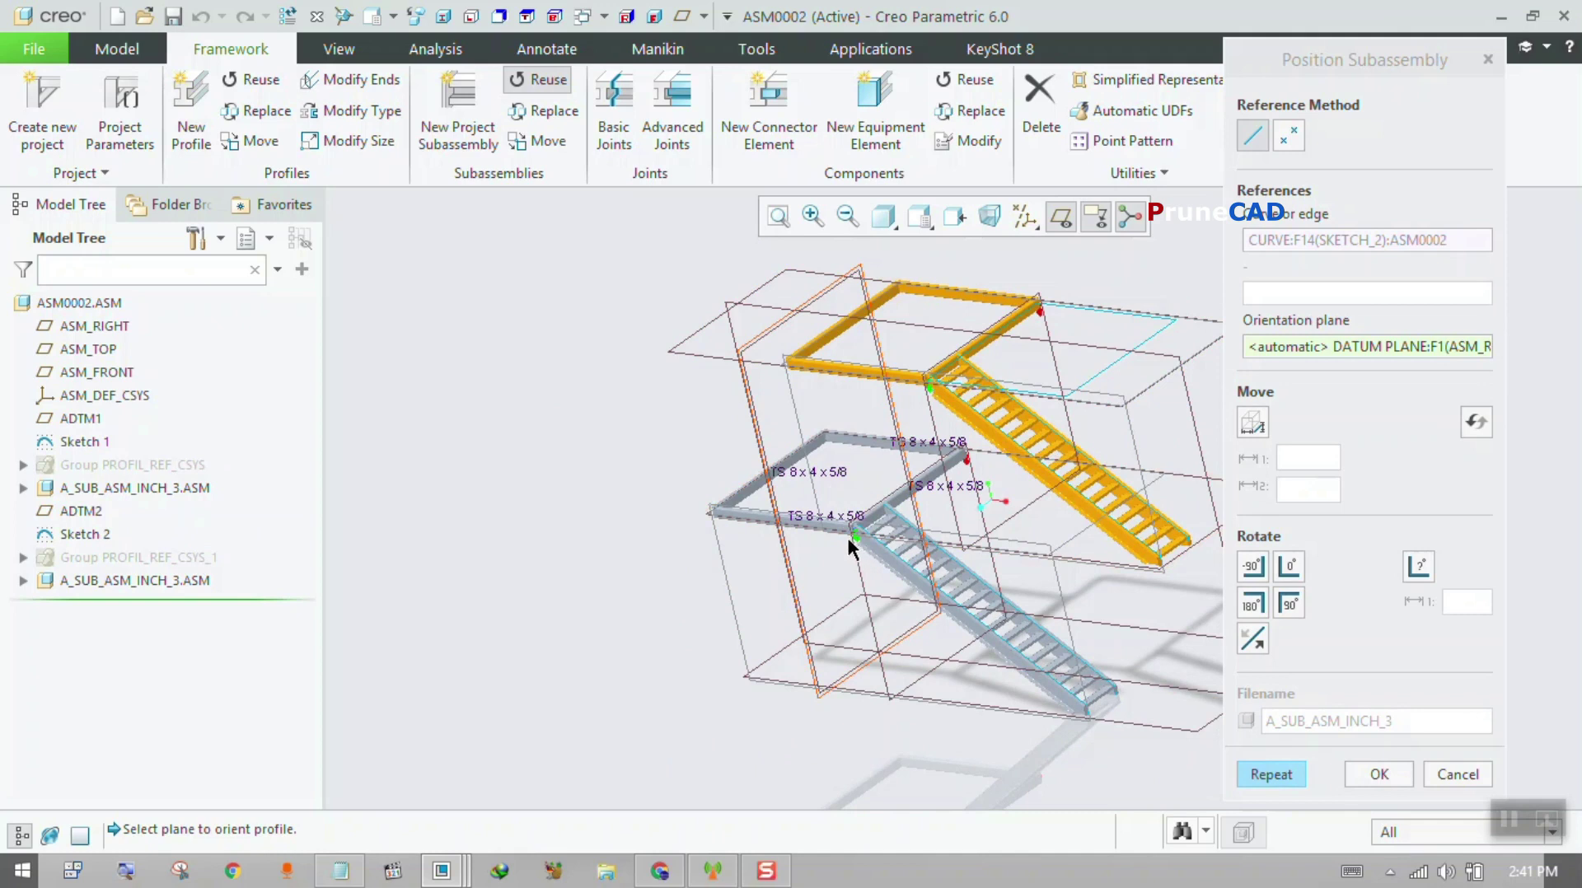
scroll(852, 535, "up", 5)
scroll(888, 512, "down", 5)
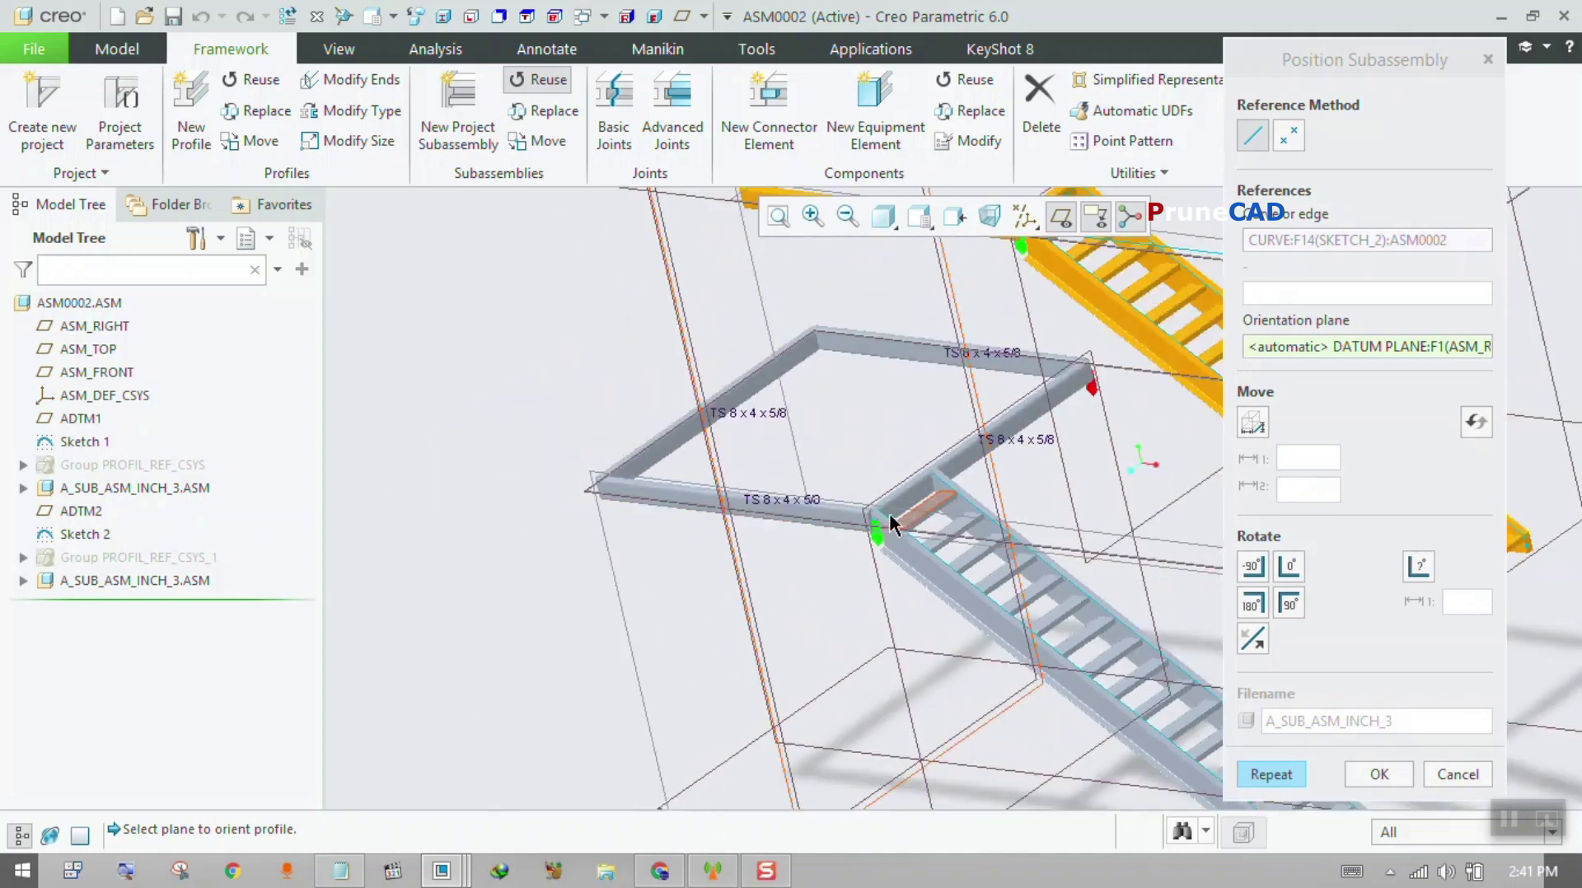
scroll(940, 408, "up", 3)
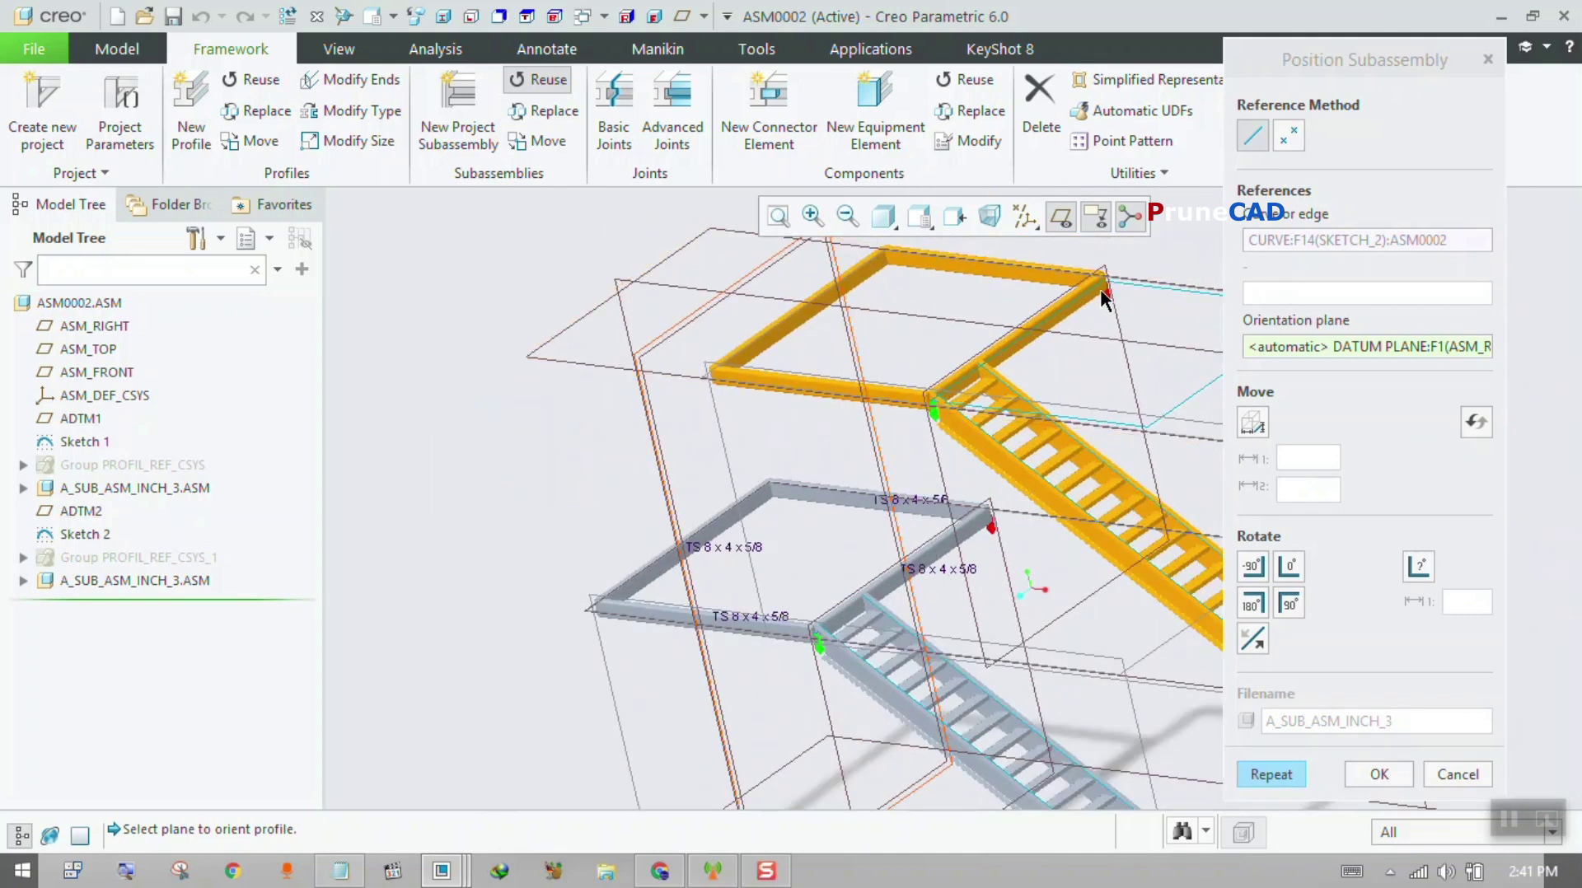
scroll(927, 392, "down", 2)
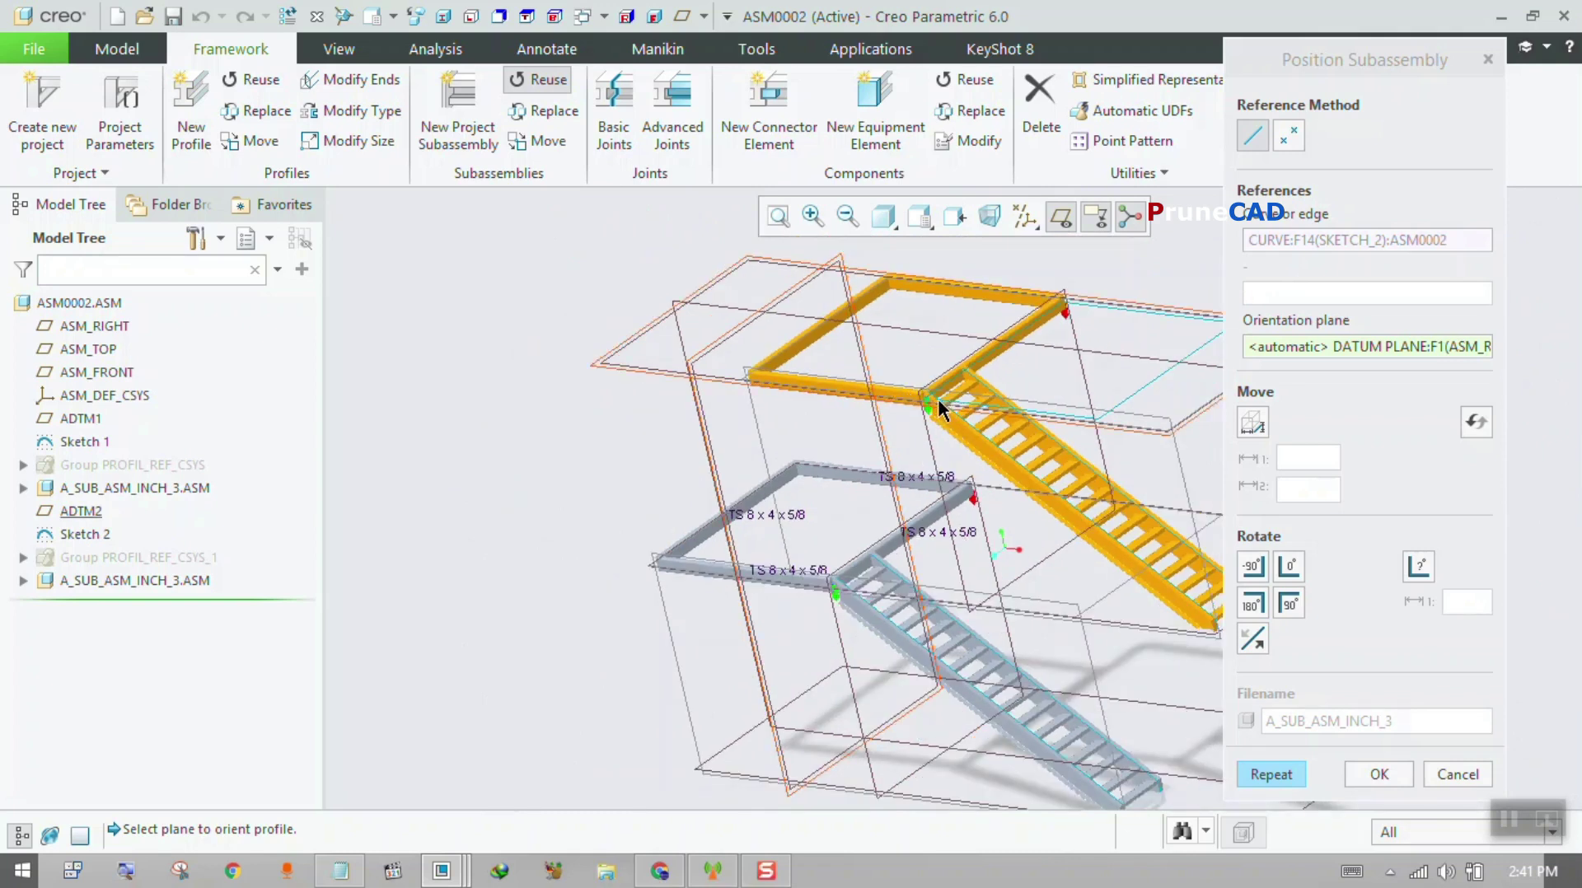
left_click(1255, 639)
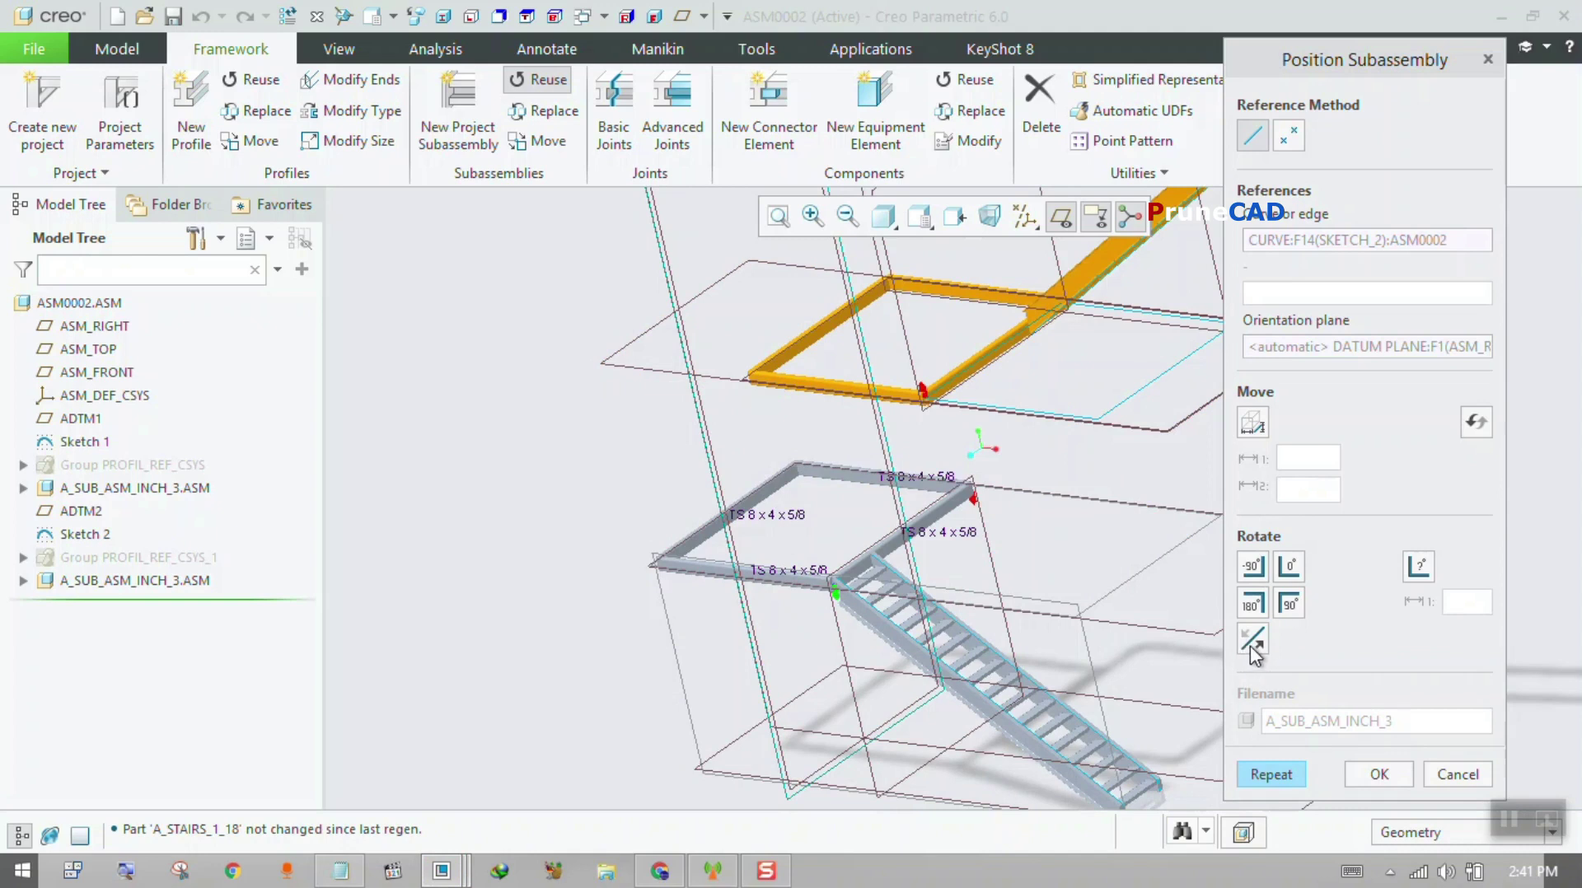
left_click(1256, 644)
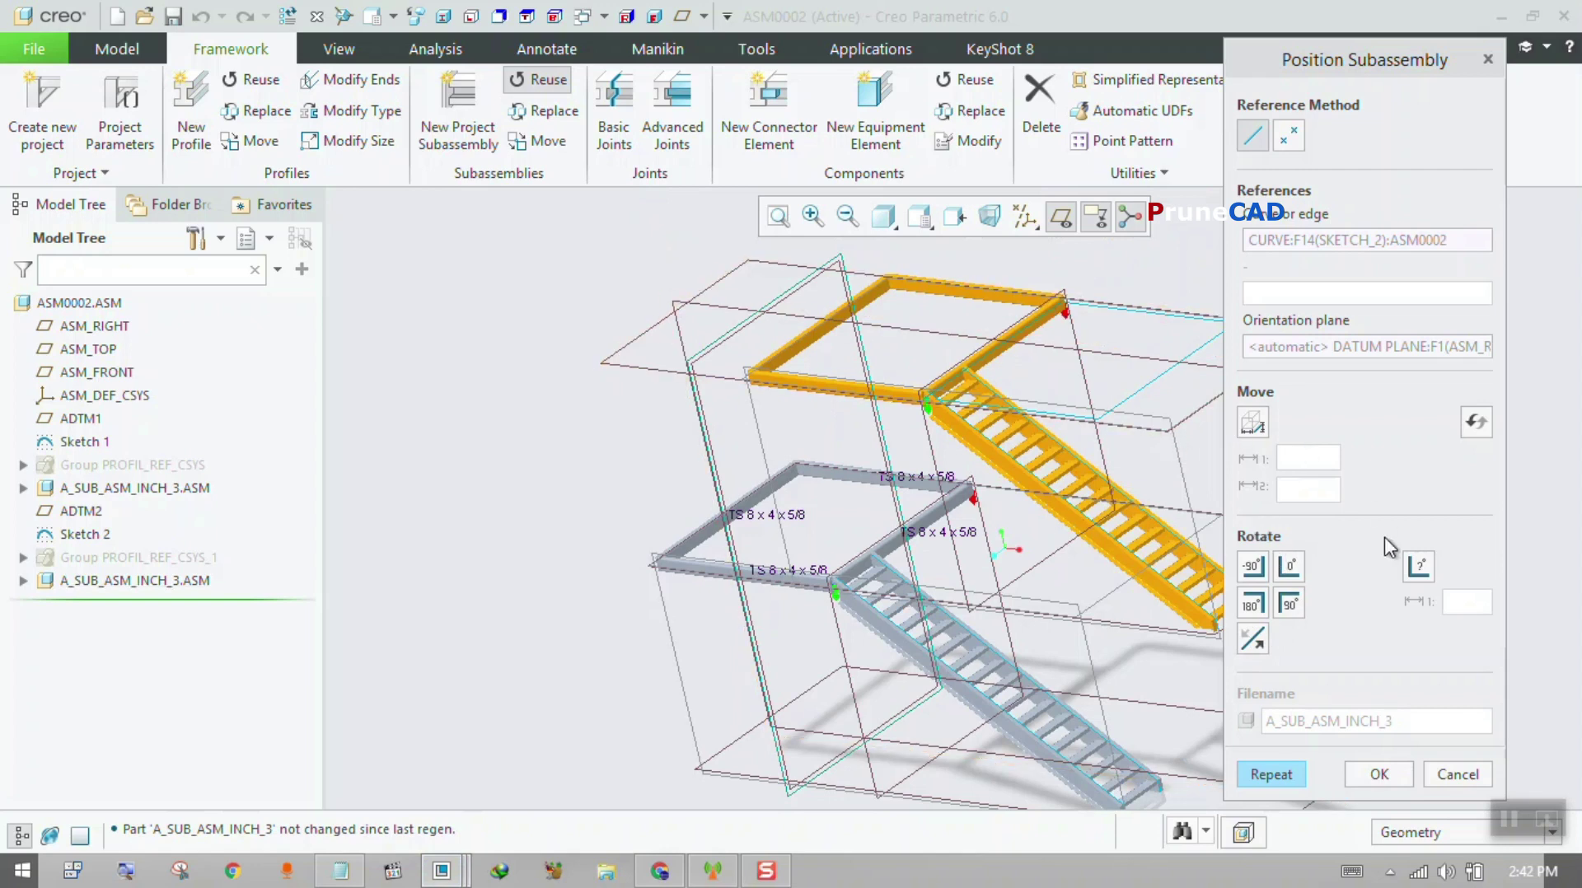
- Try custom rotation angles of 30 and 90 degrees on the reused subassembly, and reset its rotation to 0 degrees
left_click(1419, 569)
type("30")
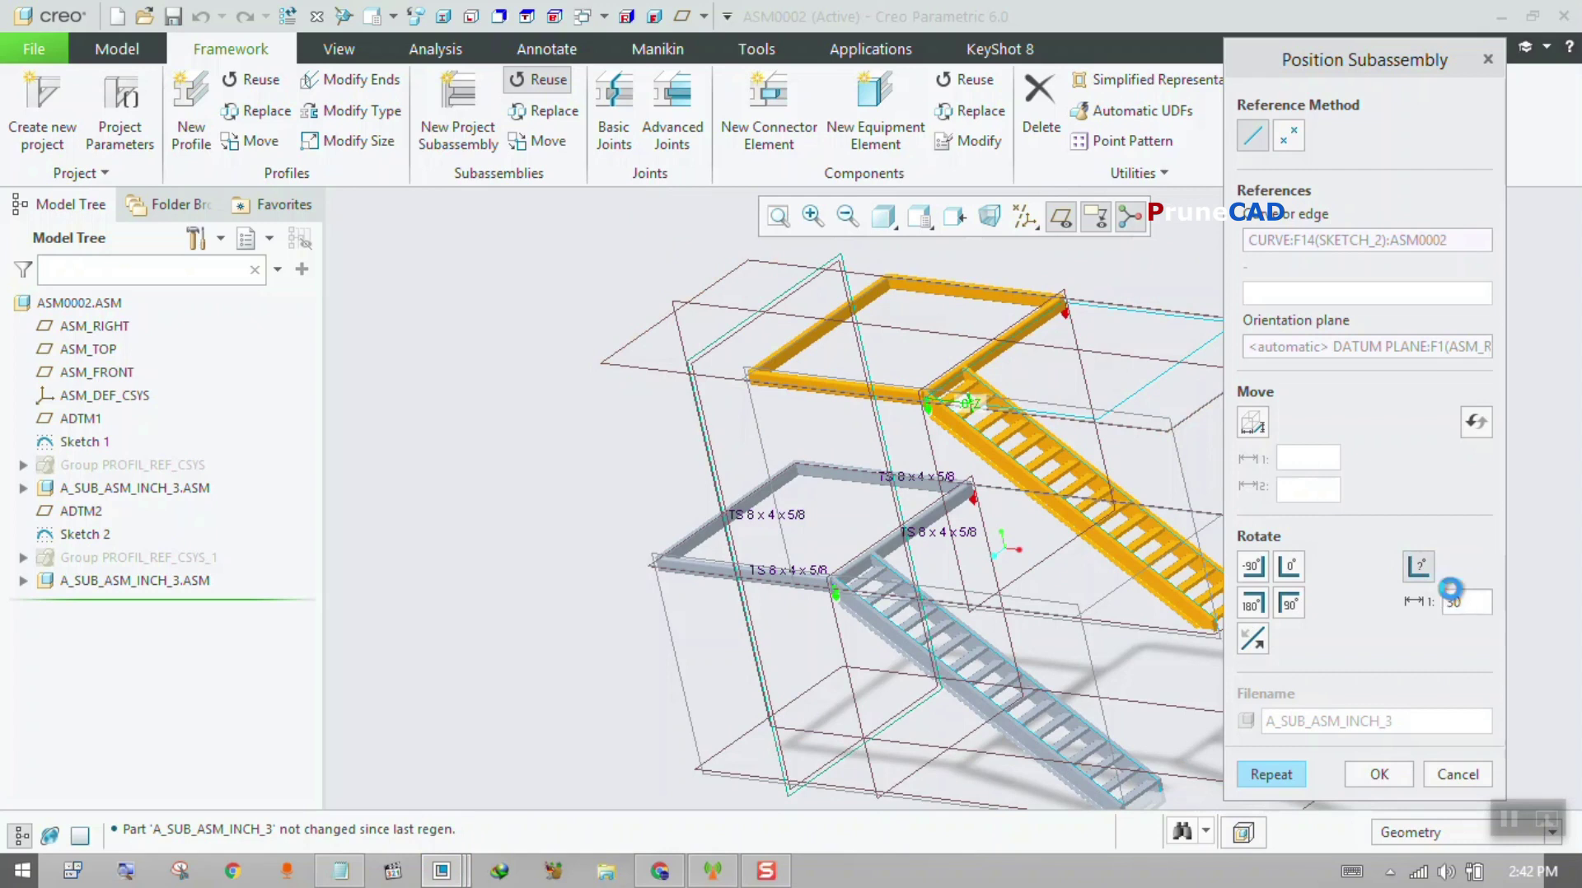
key("Return")
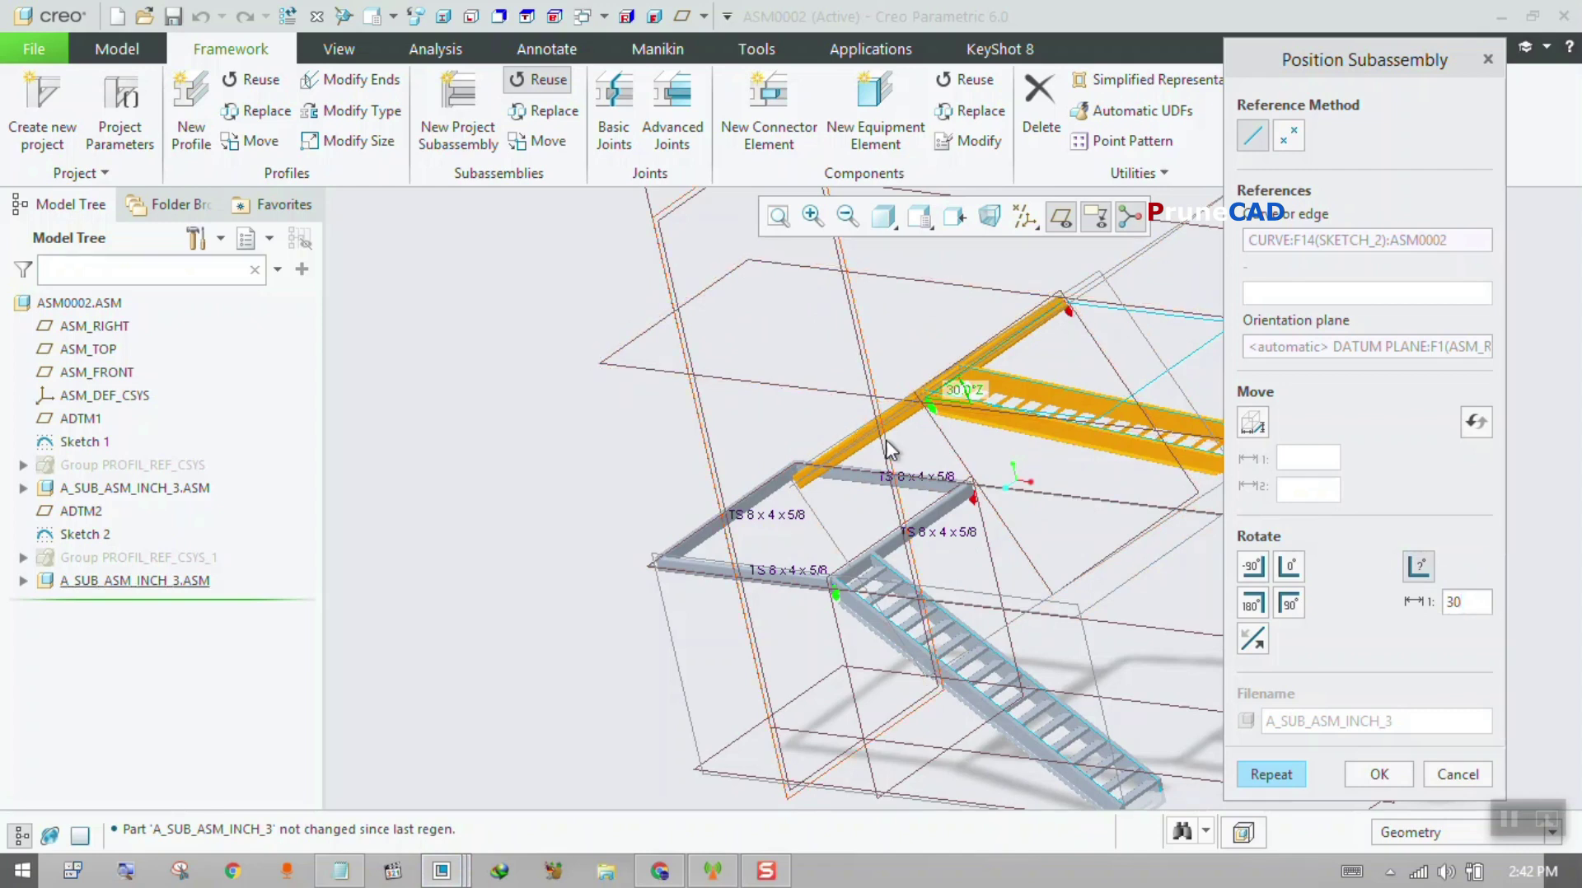
double_click(1444, 604)
type("90")
key("Return")
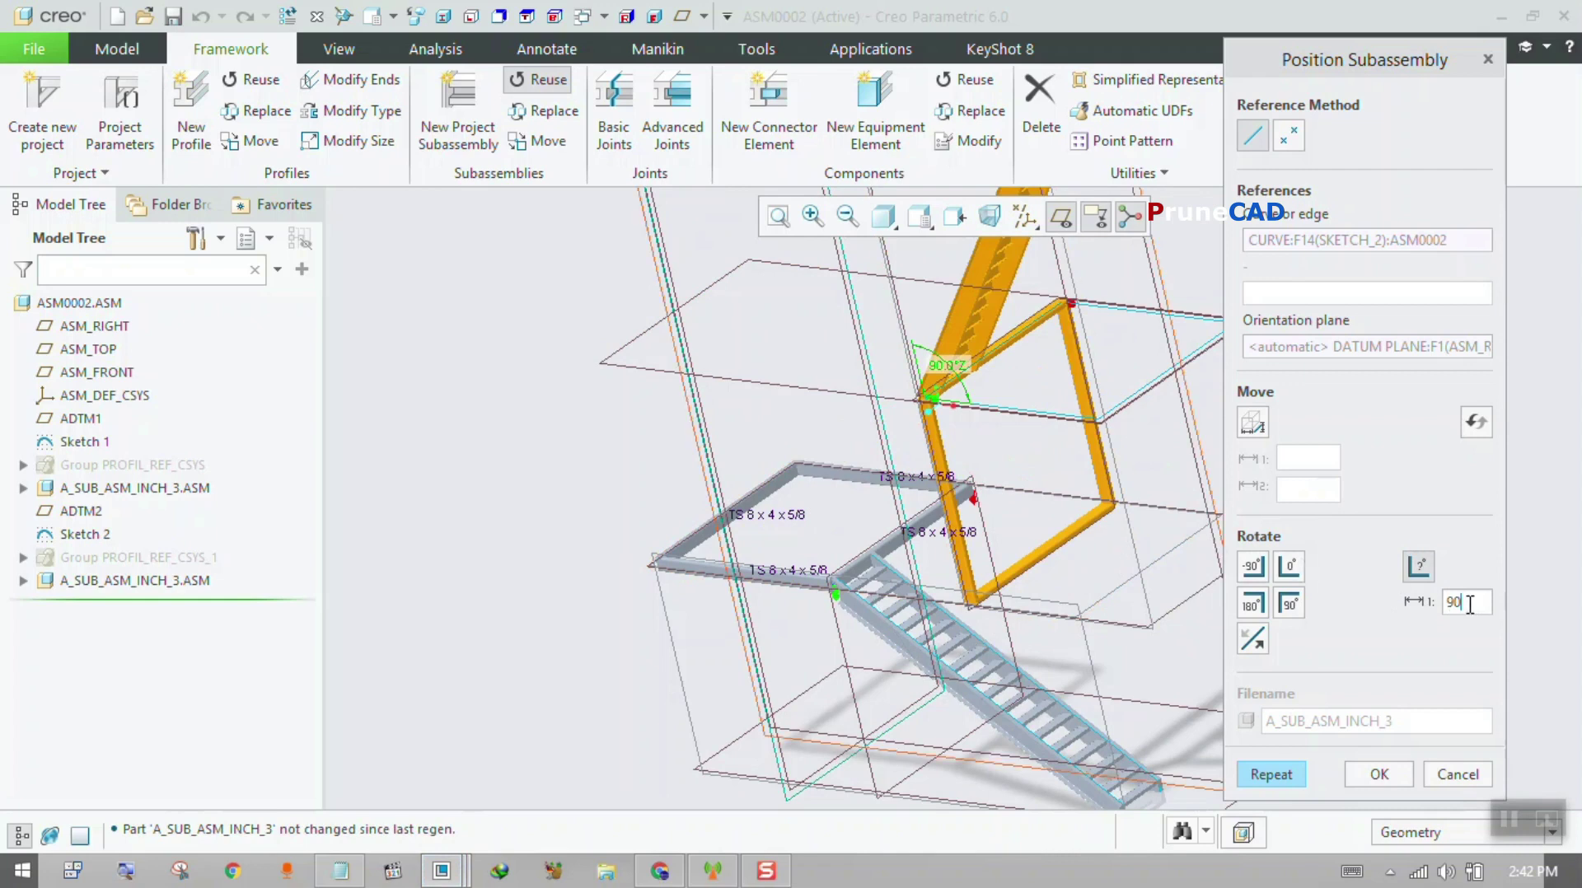
left_click(1287, 565)
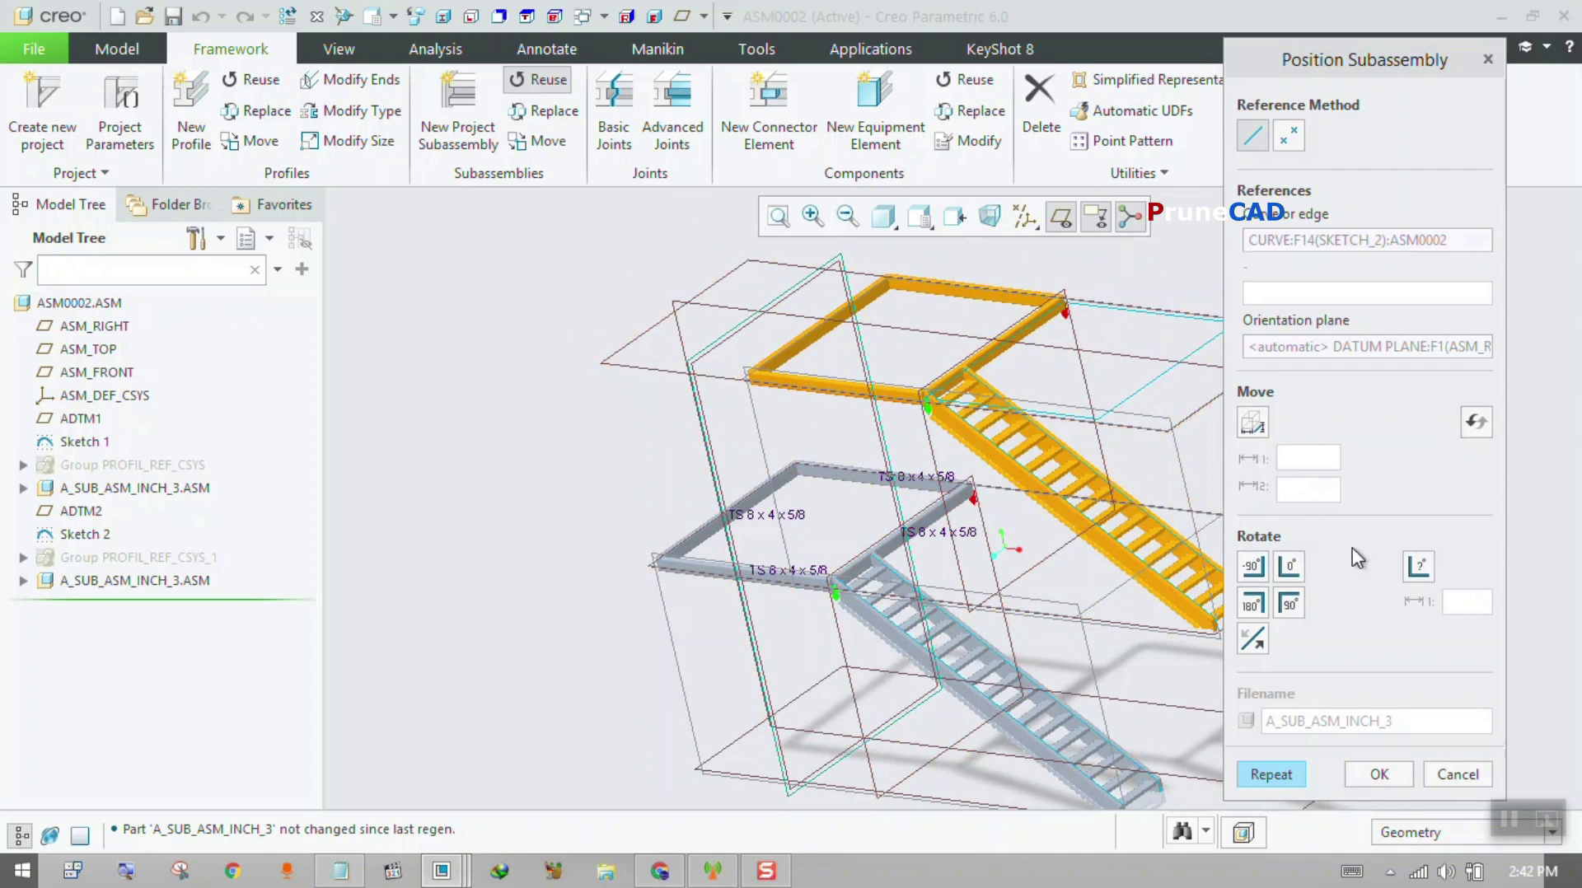
- Reverse the reused subassembly's direction along the curve and try rotating it by 90 degrees
left_click(1252, 641)
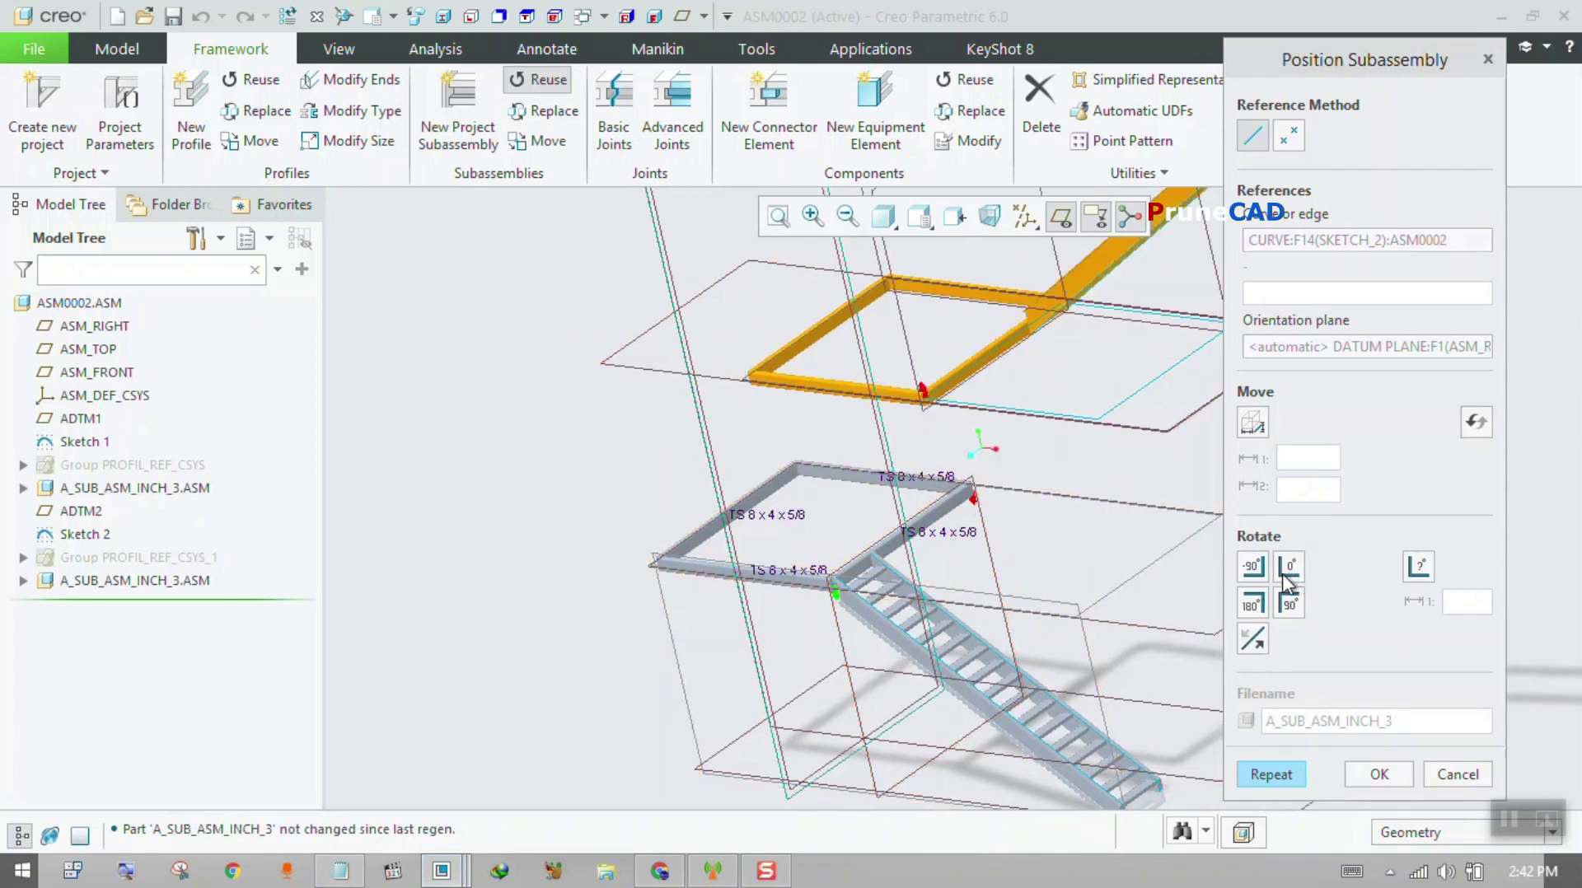
left_click(1288, 604)
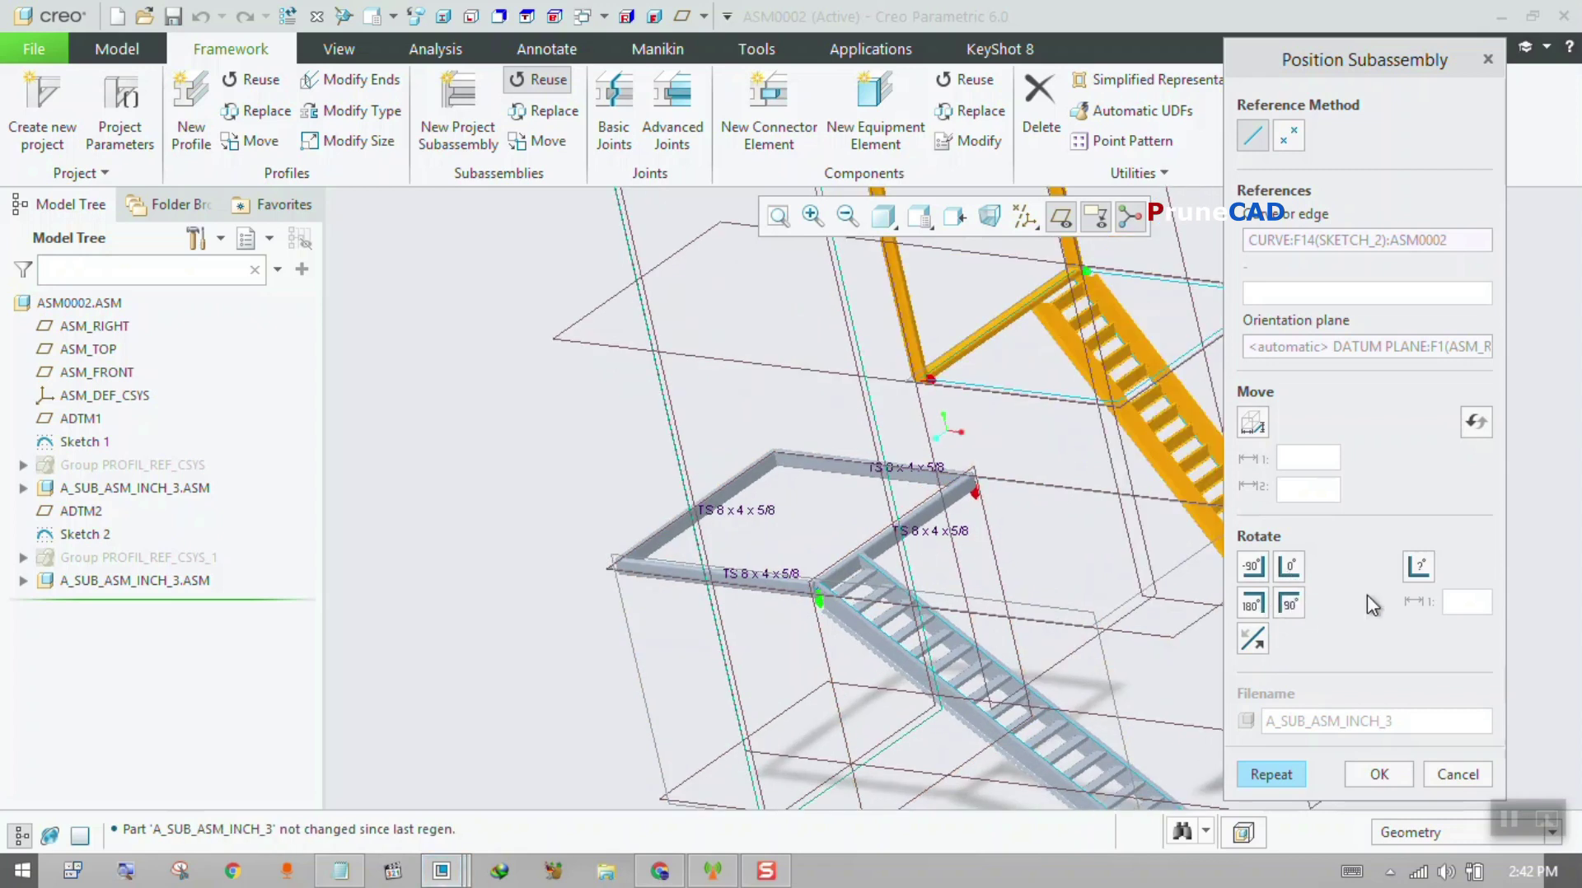
left_click(1418, 566)
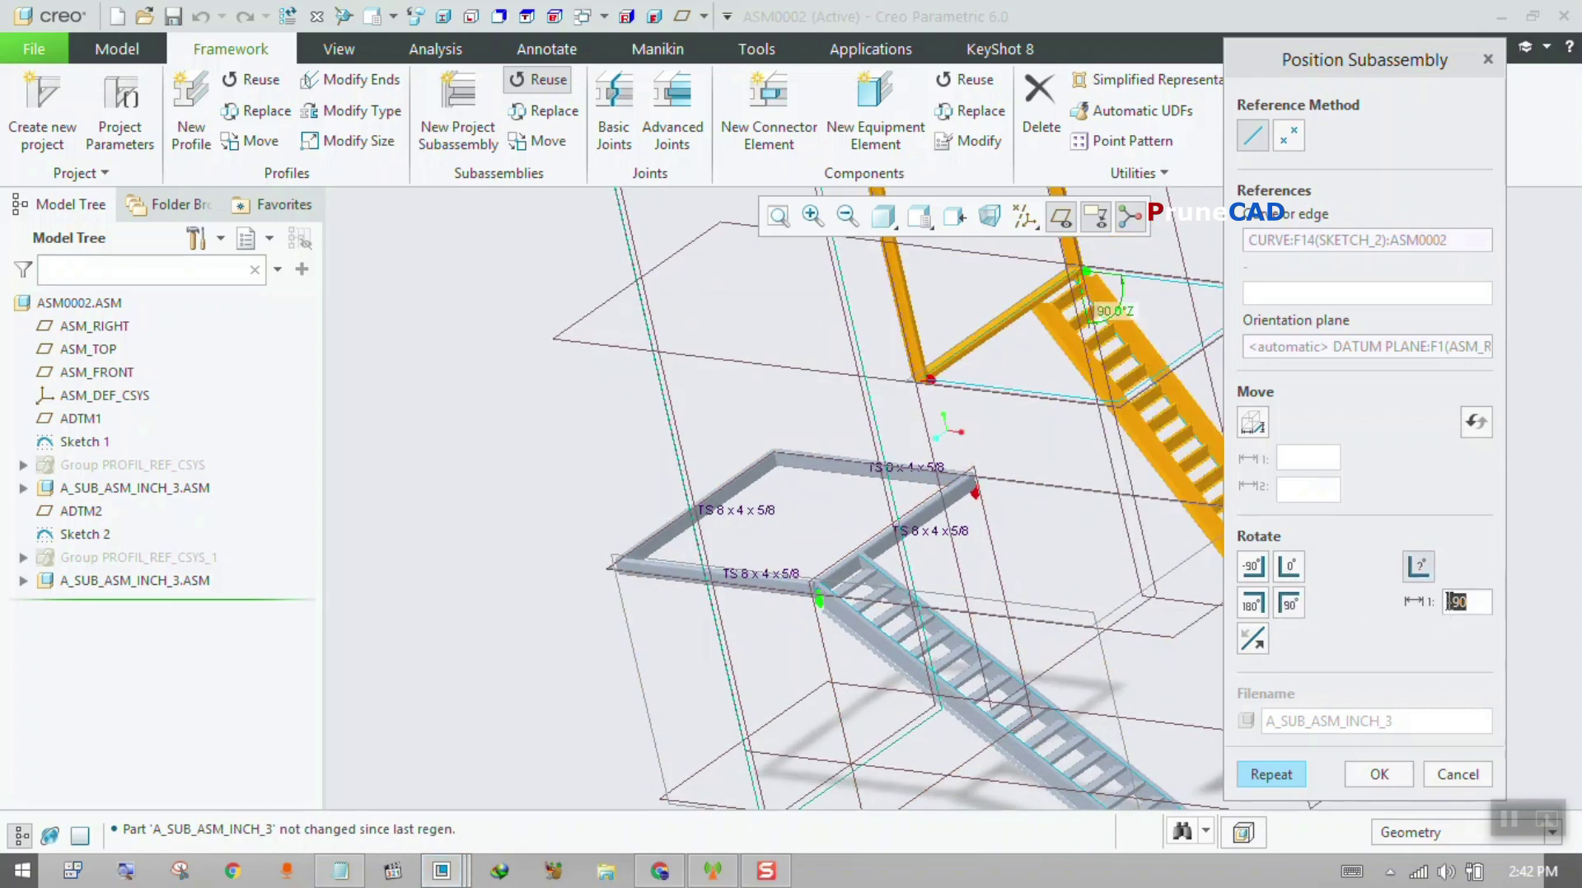
key("Return")
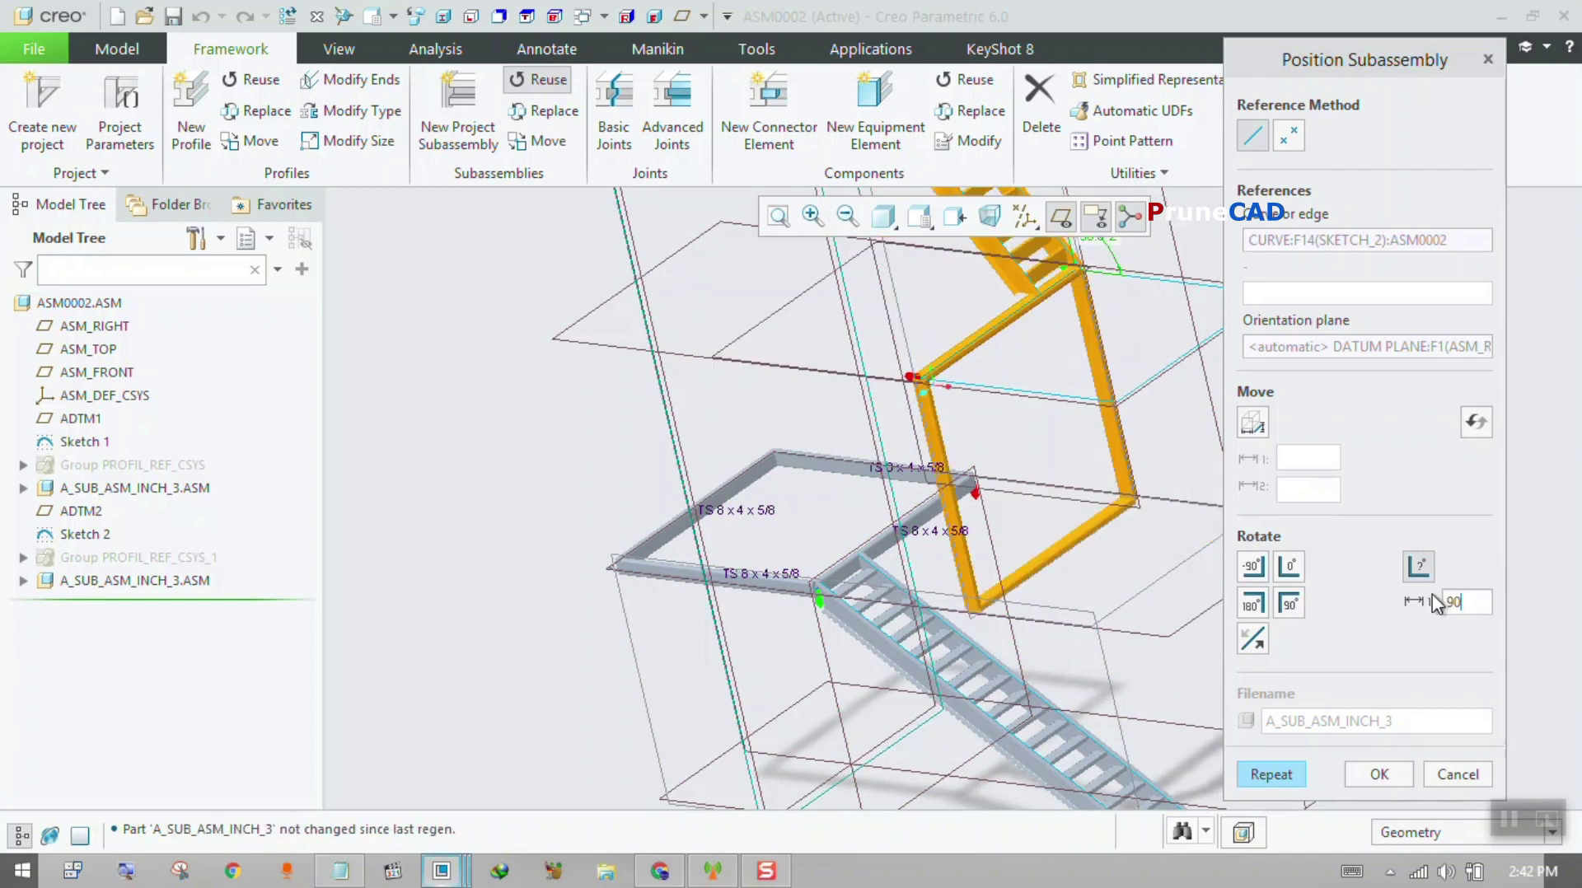
- Set the reused subassembly's custom rotation angle to 180 degrees and check its orientation against the lower platform
key("BackSpace")
key("BackSpace")
type("180")
key("Return")
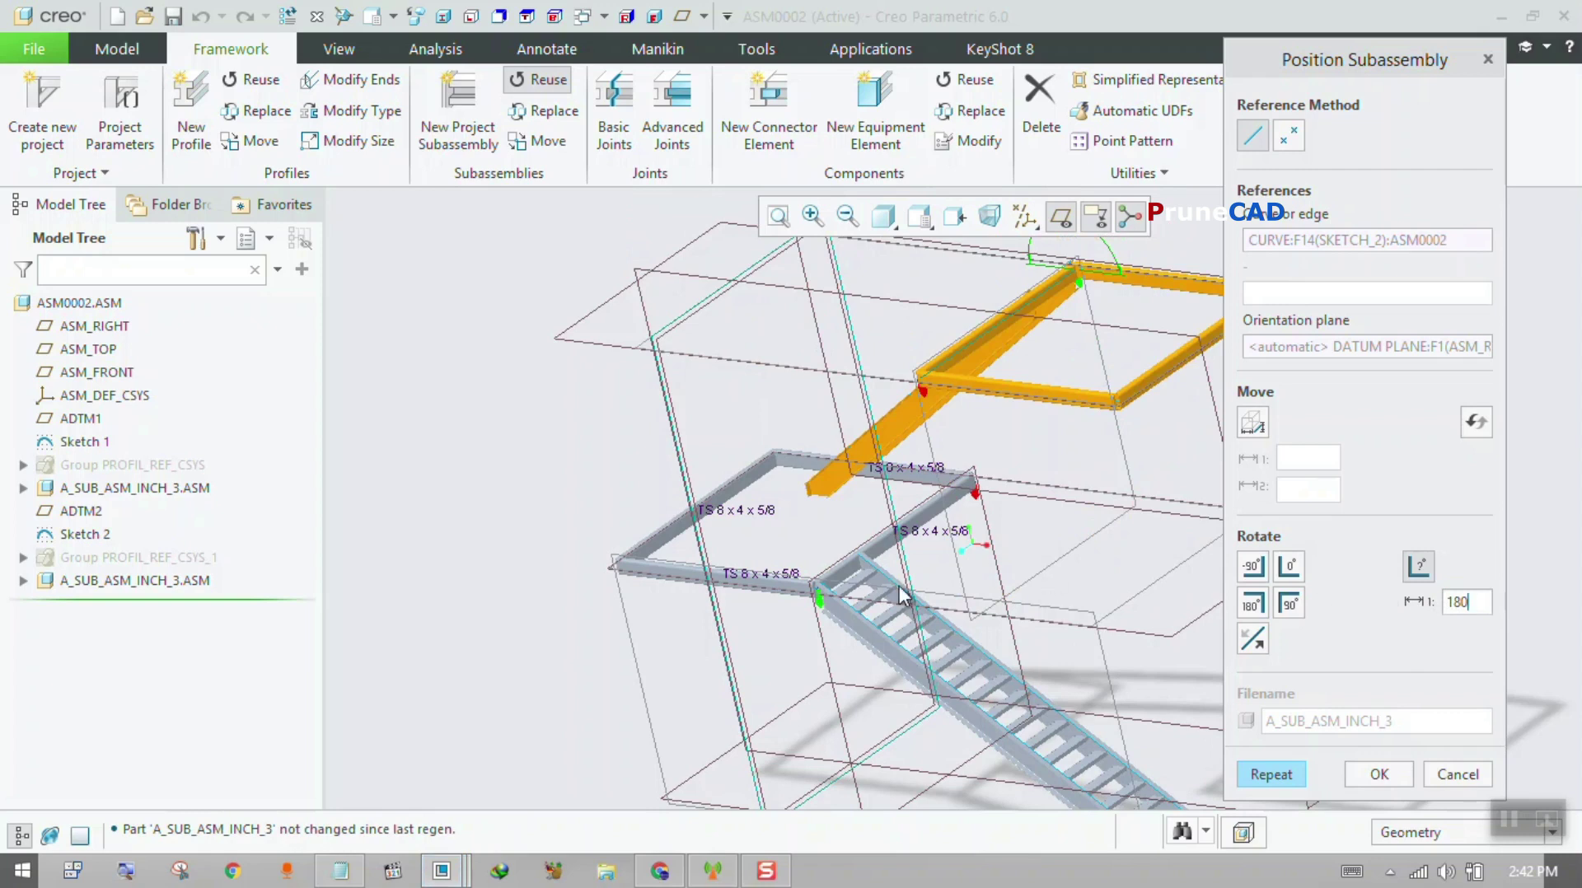
middle_click_drag(868, 549, 913, 538)
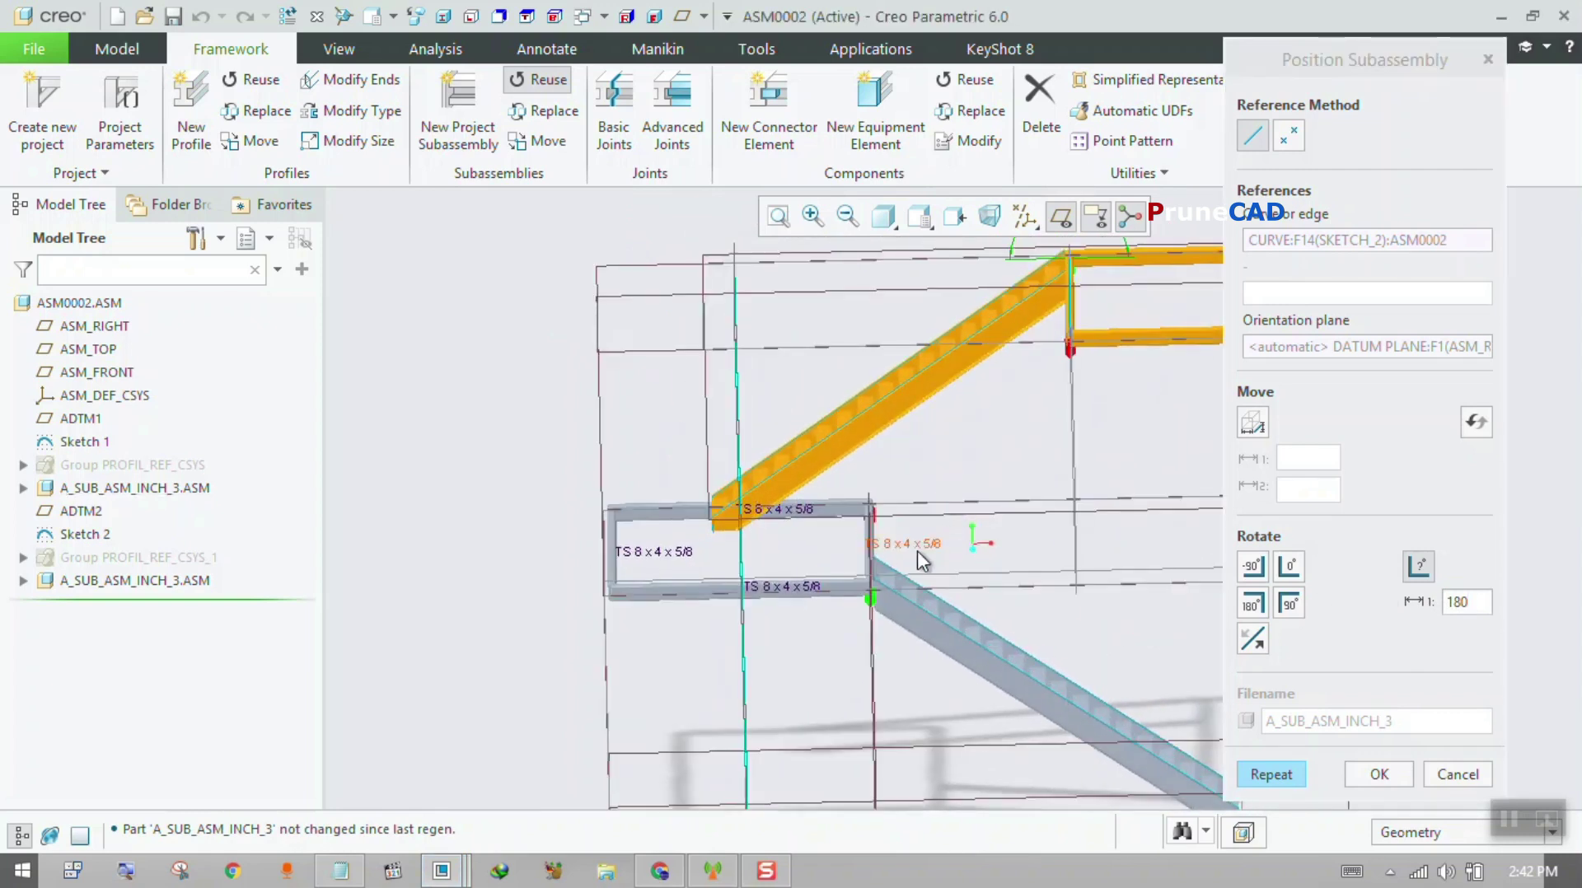
- Move the reused subassembly by an offset of 40 in the first direction, apply the placement and finish positioning it
scroll(887, 563, "up", 2)
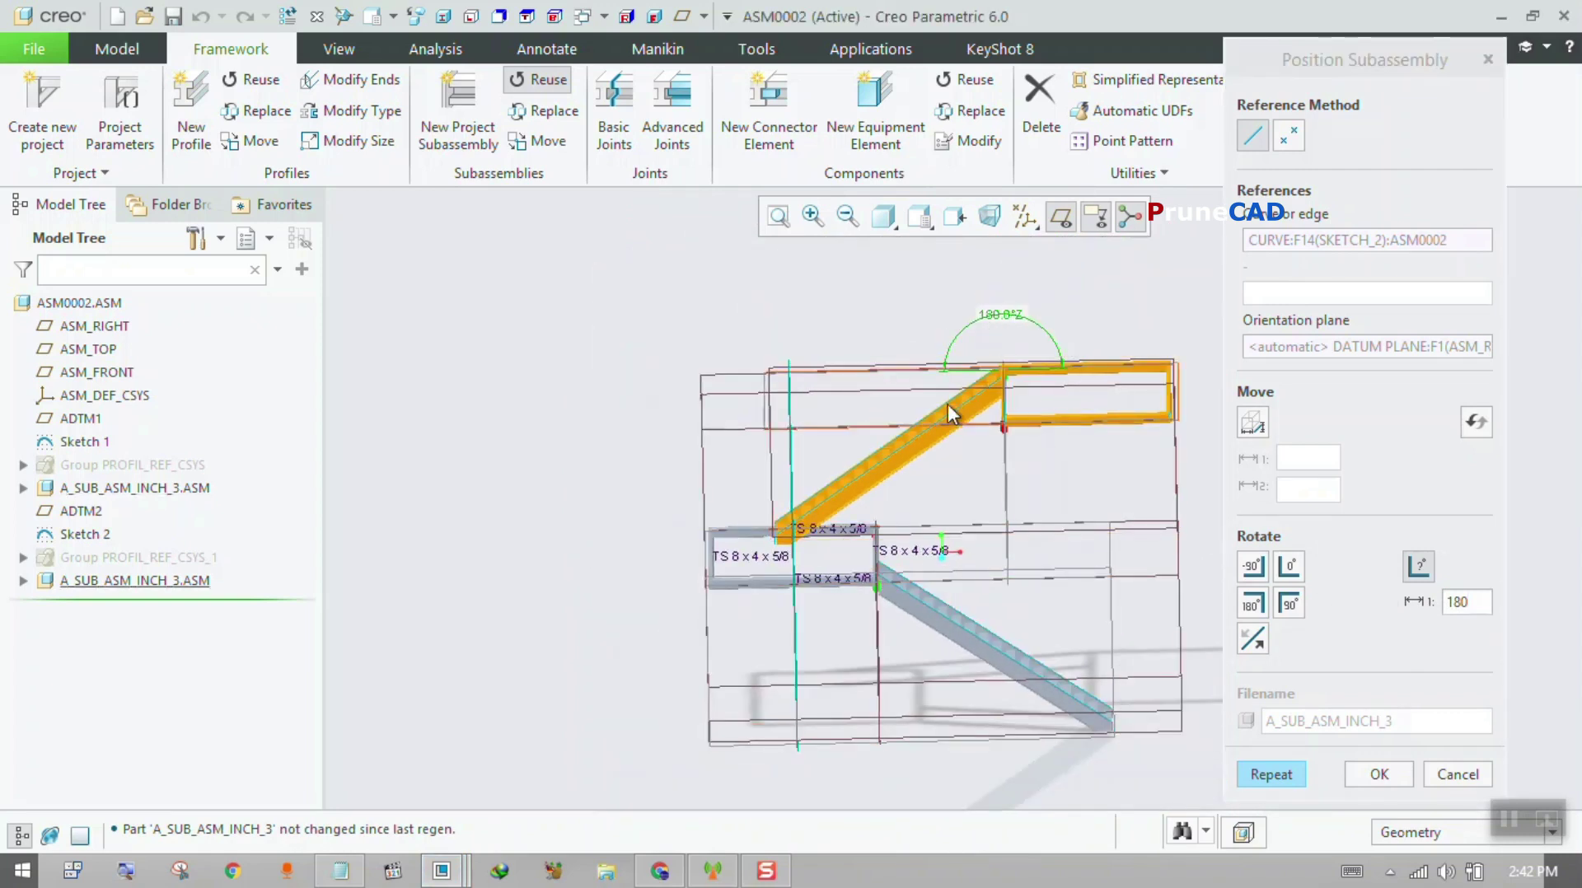
mouse_move(959, 461)
middle_mouse_down()
mouse_move(1000, 462)
mouse_move(975, 459)
middle_mouse_up()
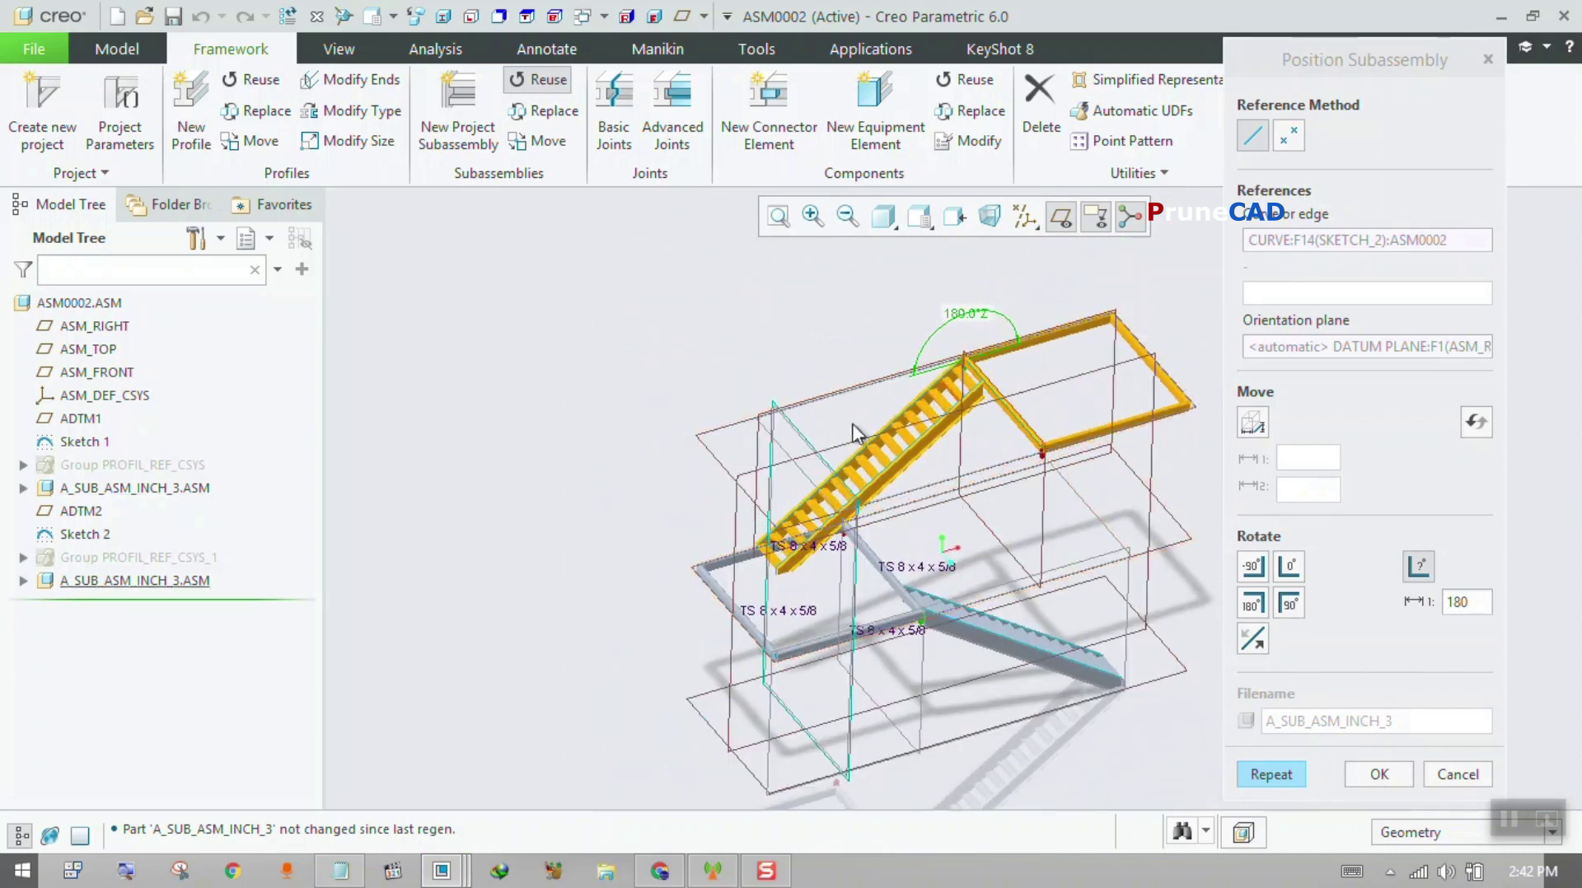
middle_click_drag(962, 405, 931, 379)
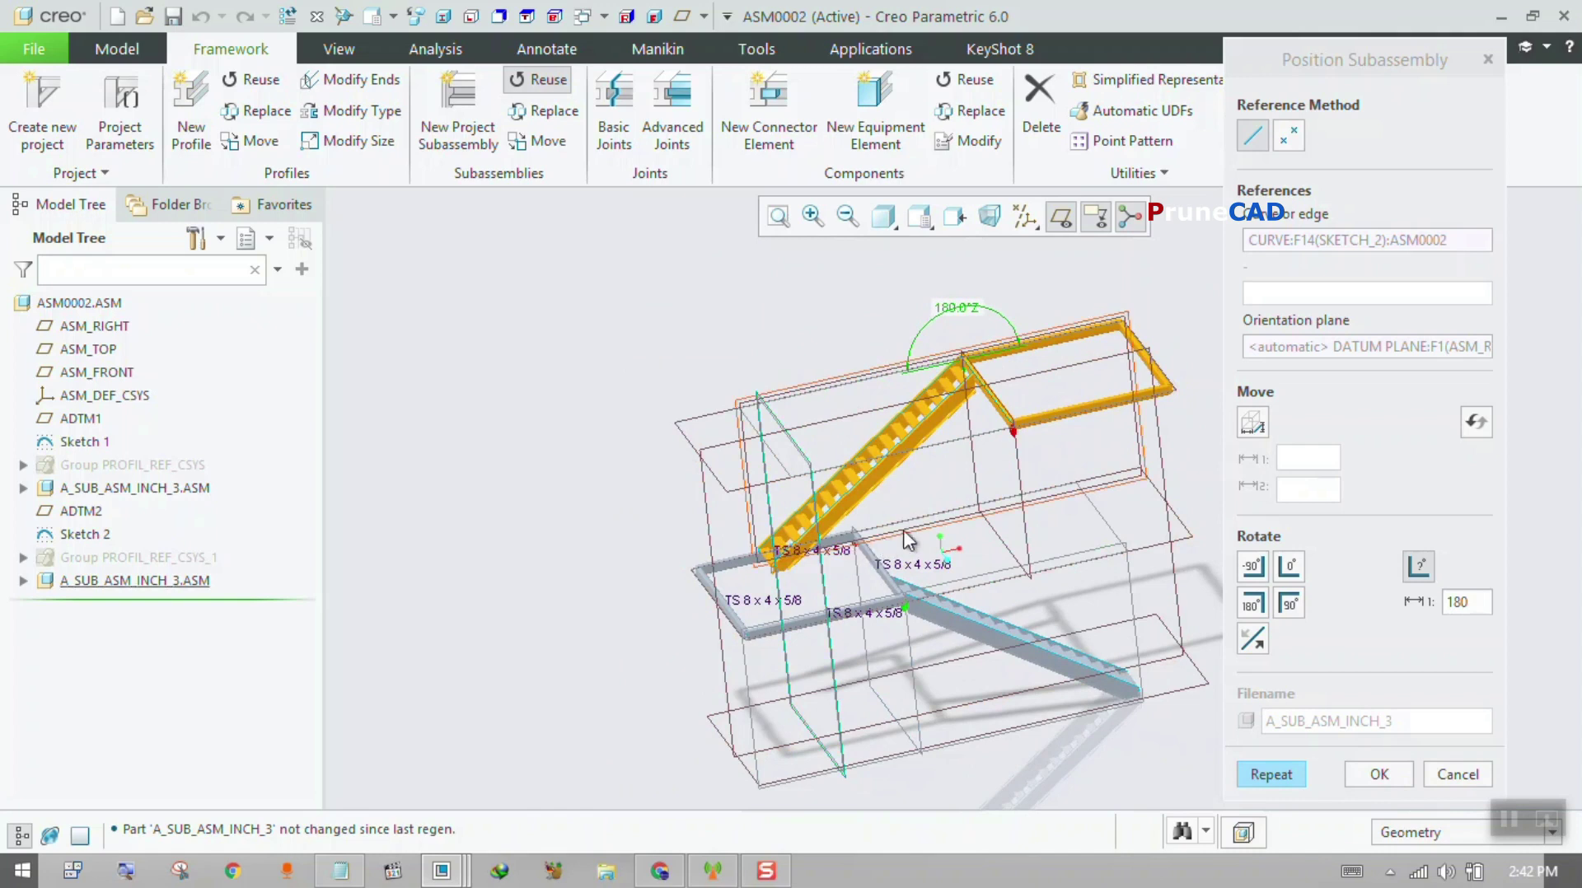
left_click(1254, 423)
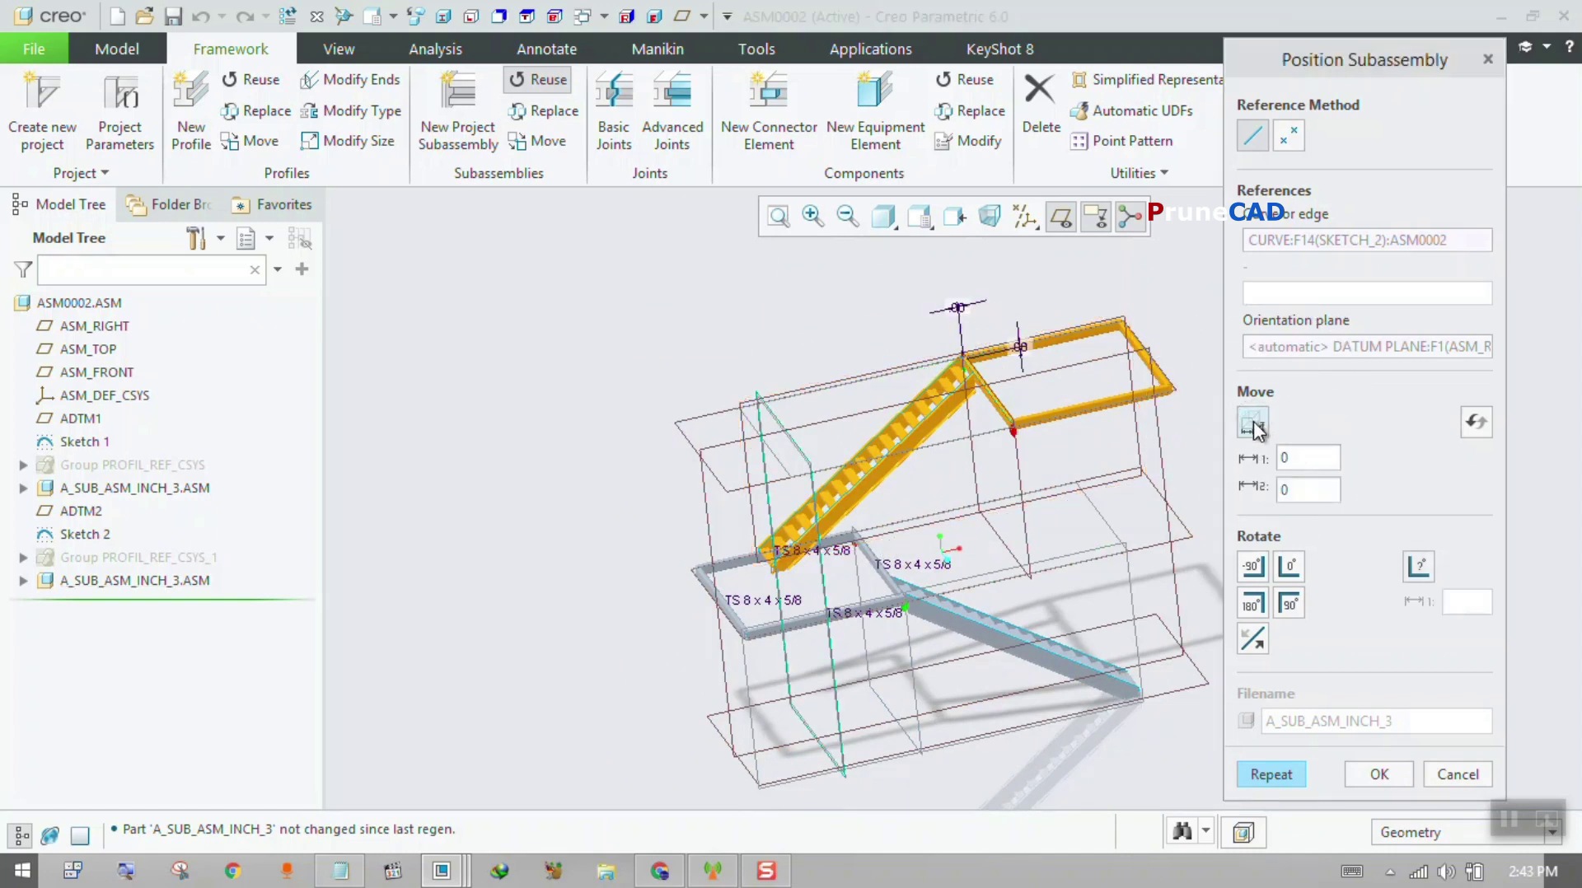
double_click(1305, 458)
type("40")
left_click(1269, 774)
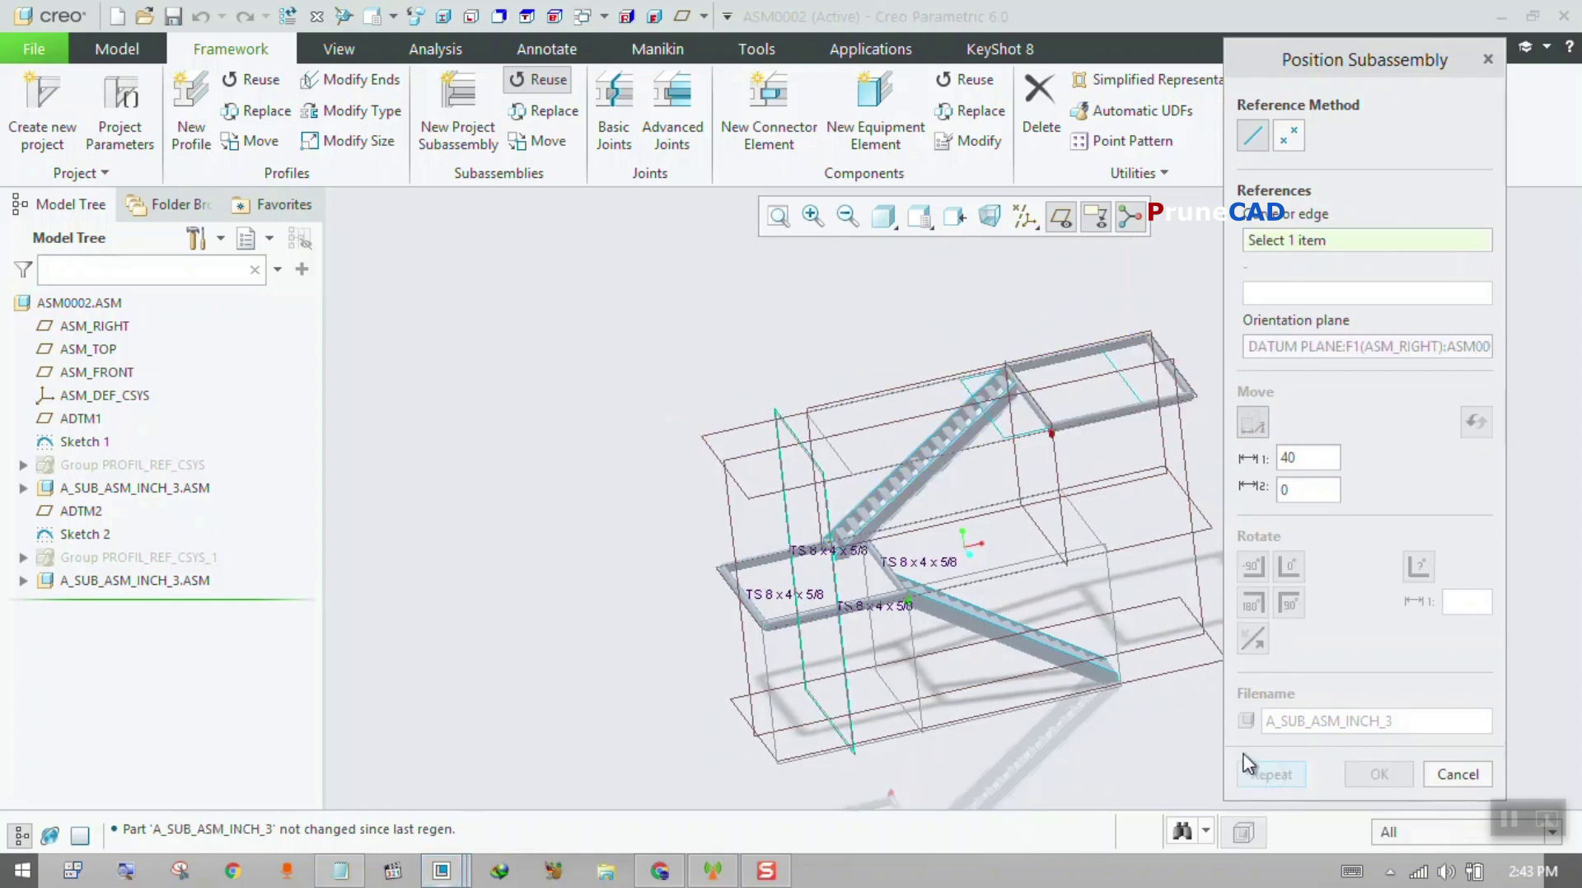
left_click(1314, 459)
double_click(1315, 459)
left_click(1316, 454)
left_click(1438, 775)
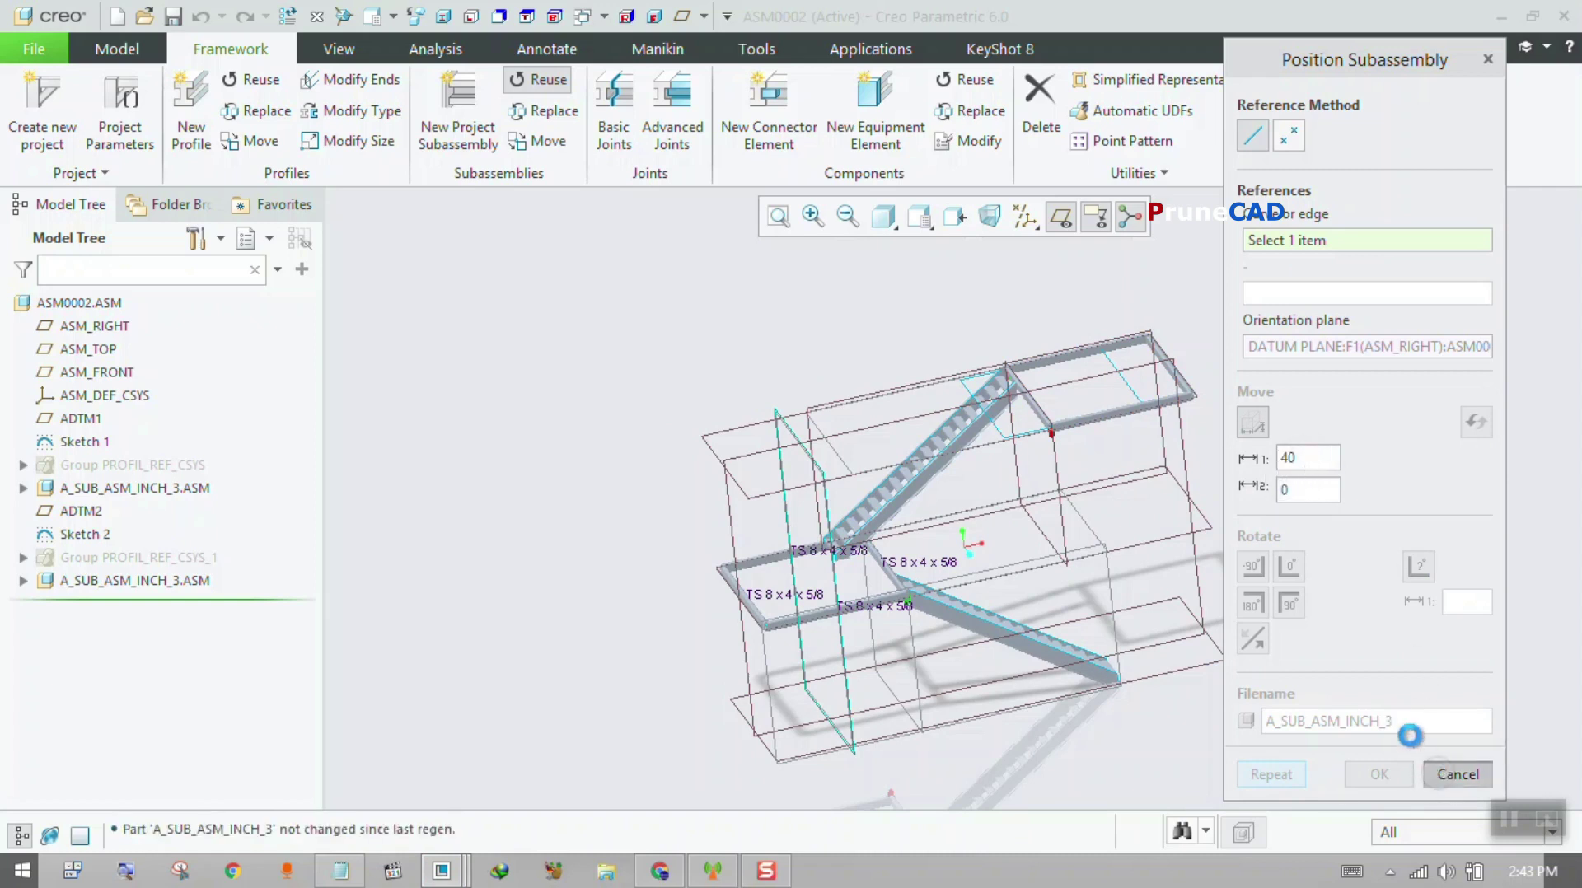
left_click(1533, 449)
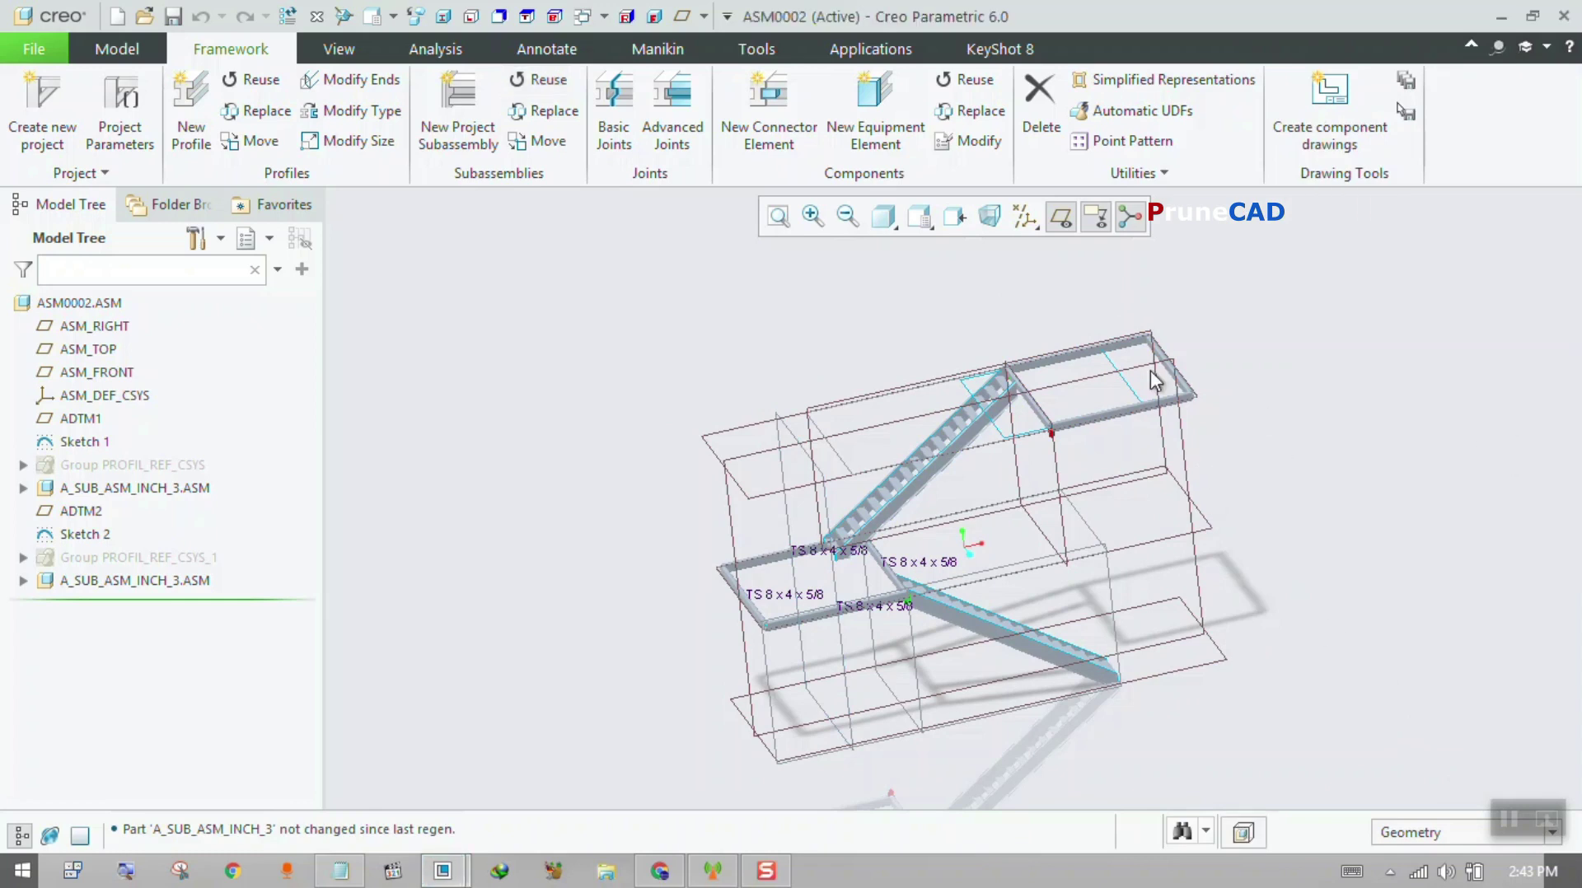
middle_click_drag(1067, 387, 1008, 381)
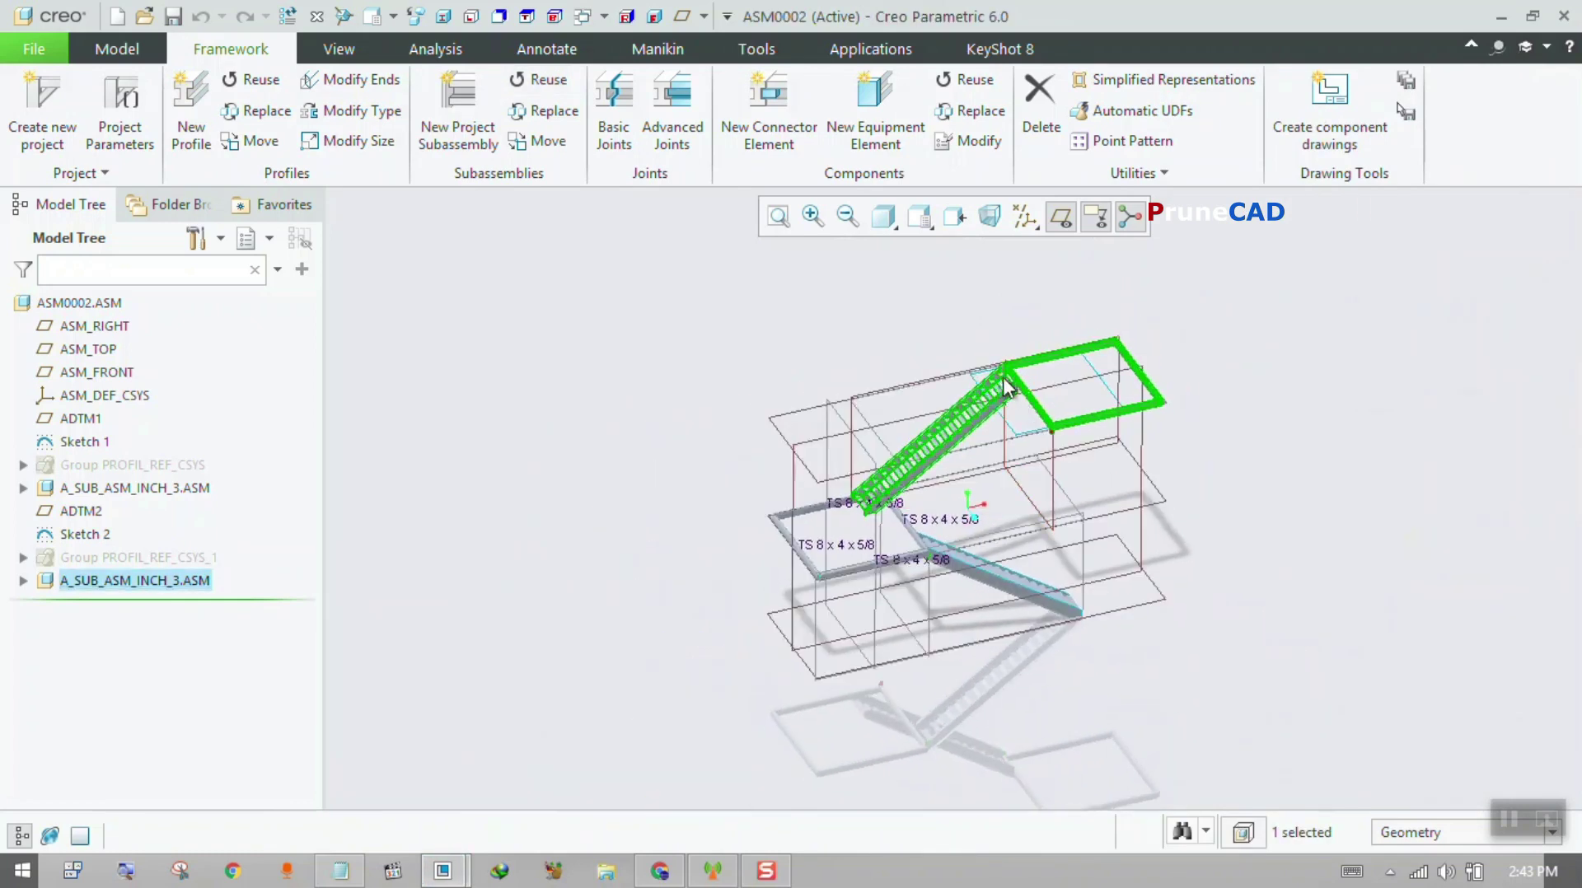
scroll(1006, 378, "down", 2)
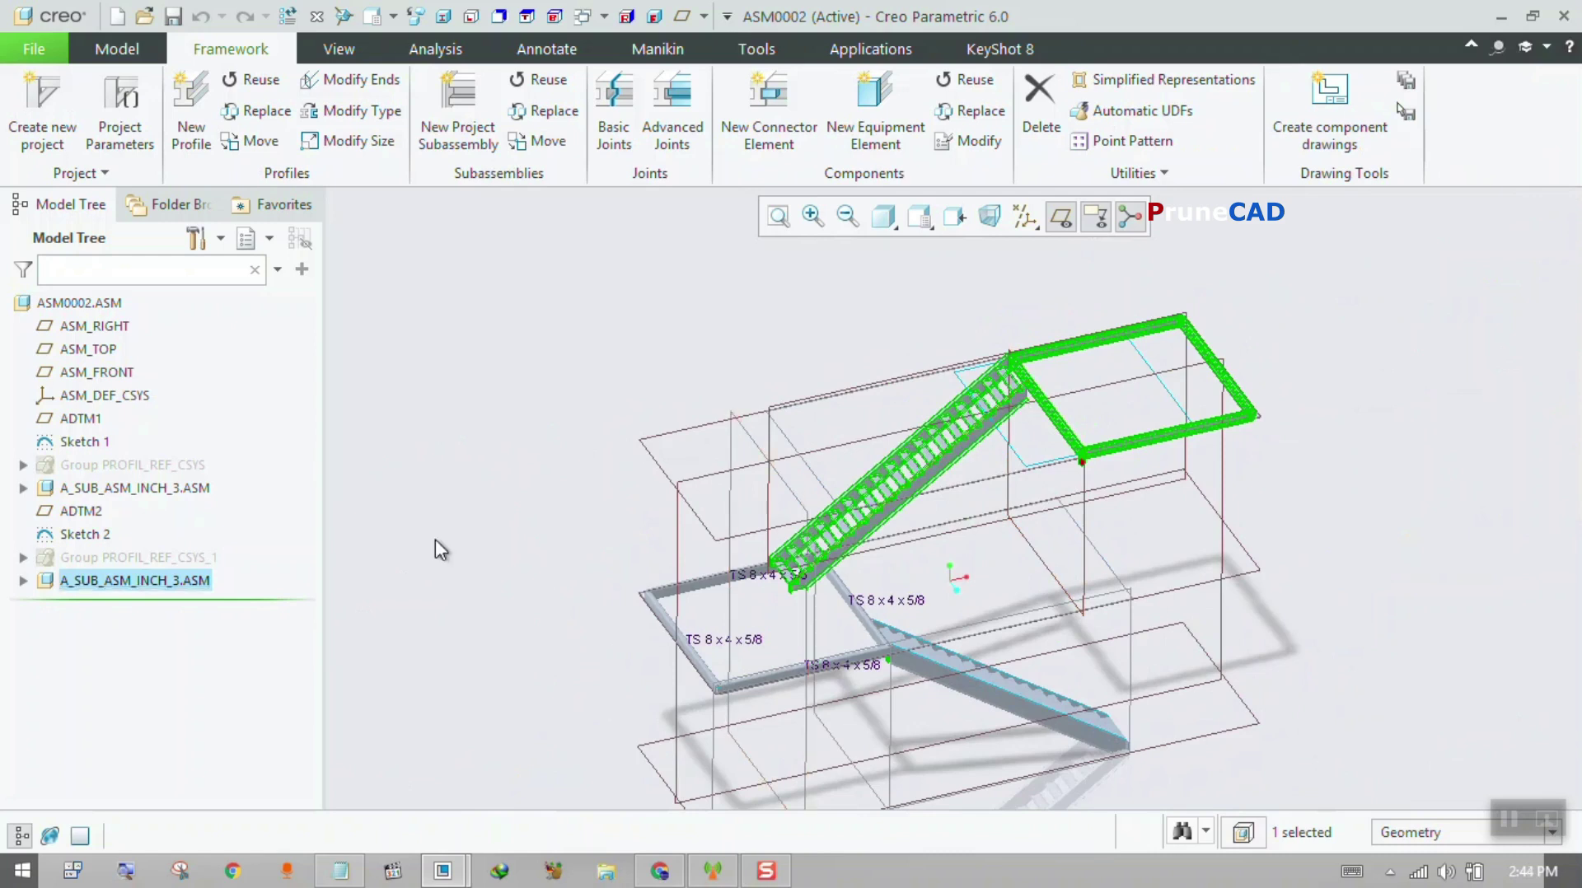
right_click(175, 581)
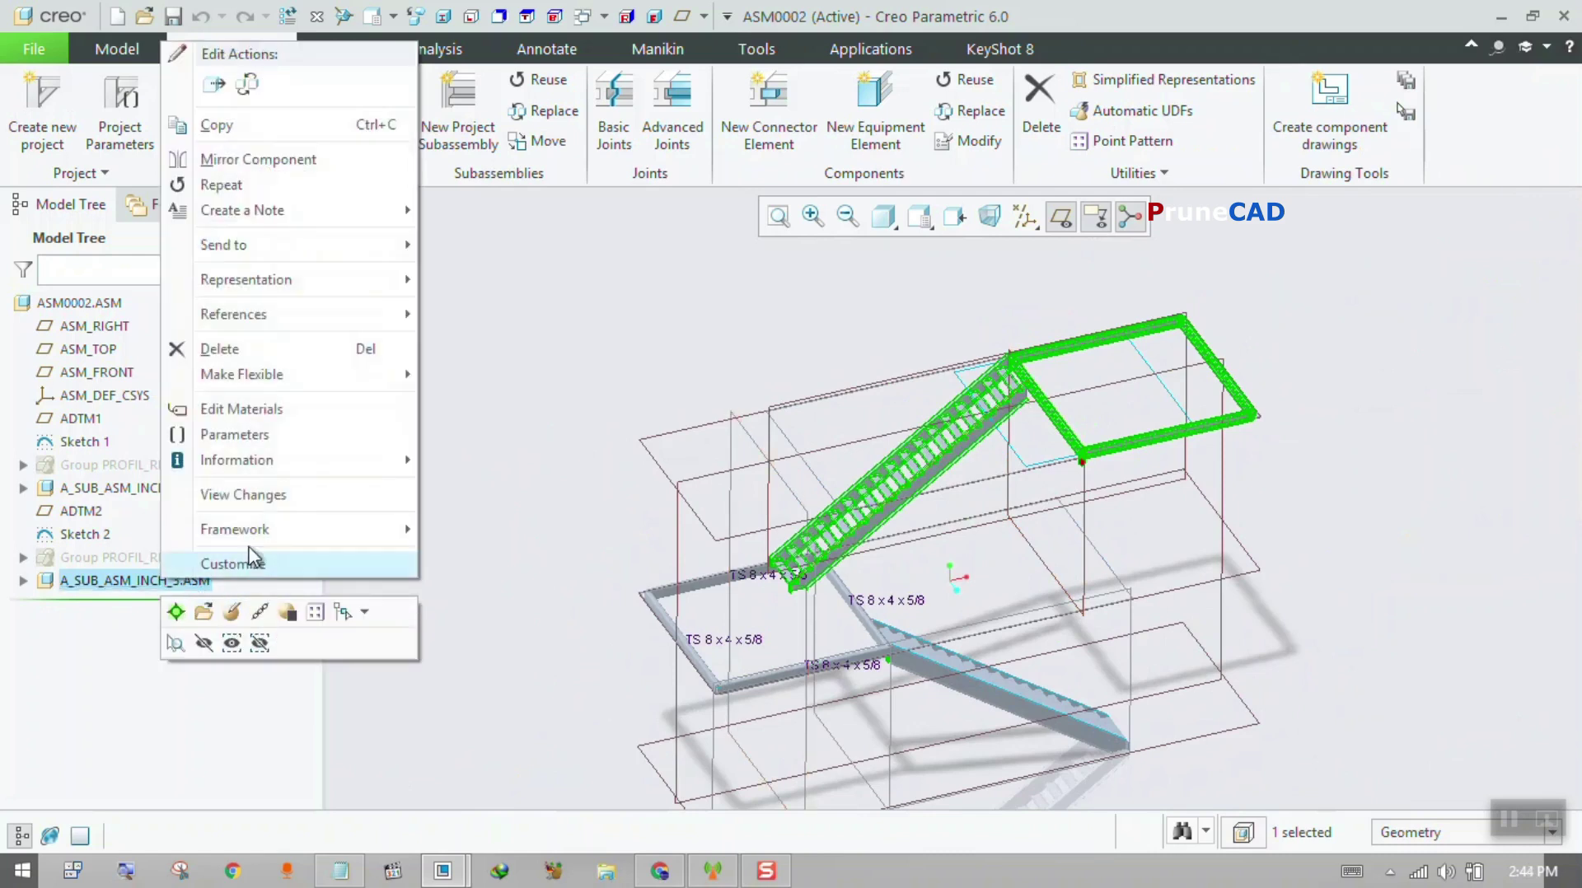
left_click(539, 392)
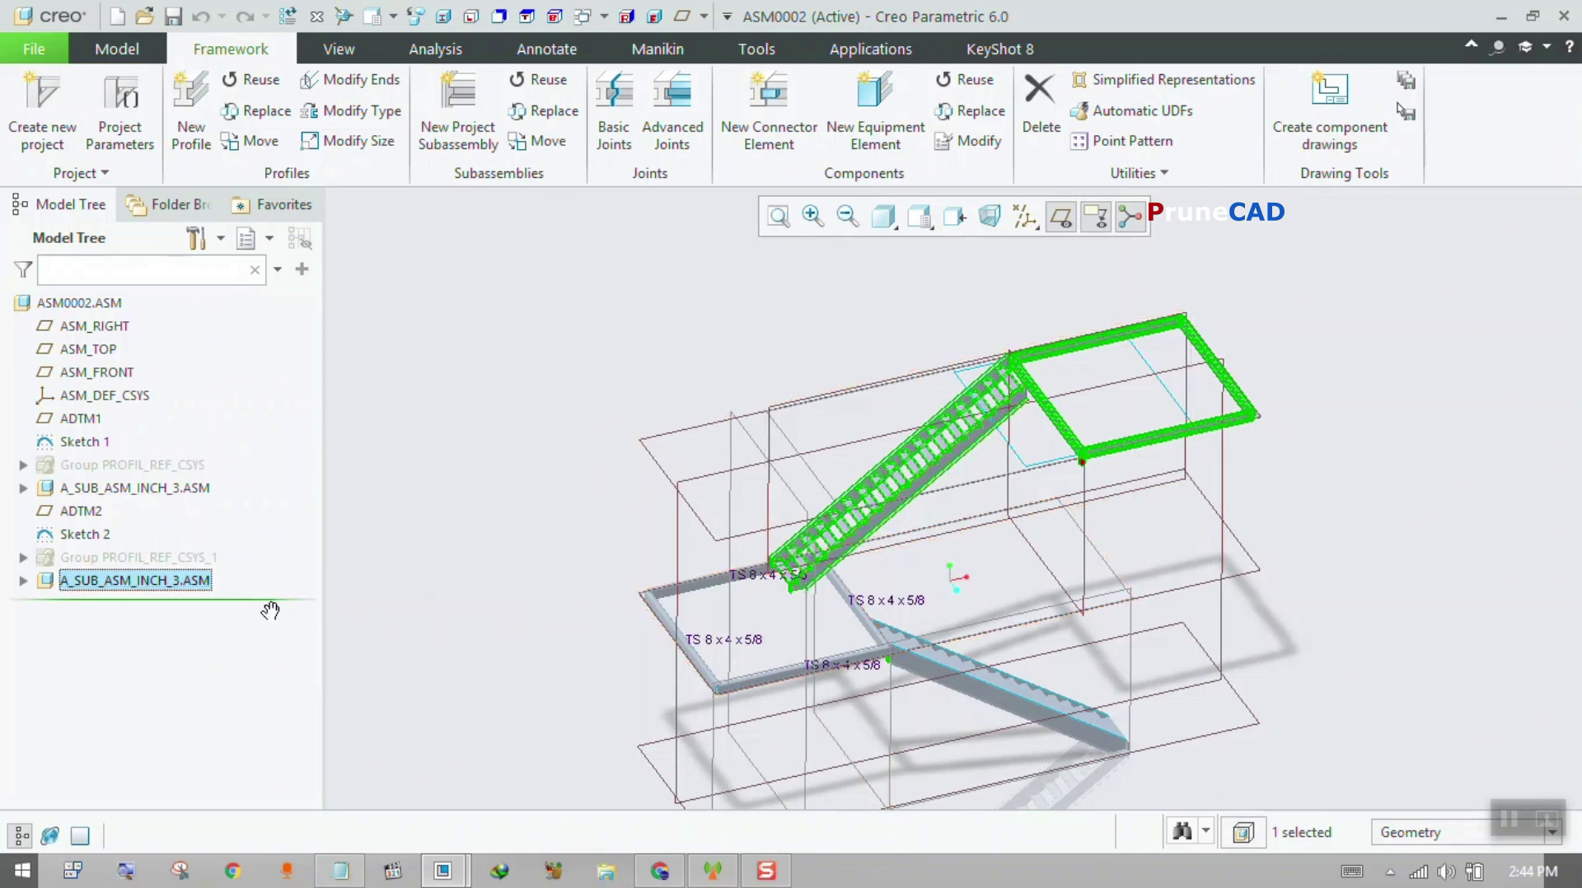
- Redefine Sketch 2 with the square platform outline 200 from the vertical reference line, and accept the sketch
left_click(87, 533)
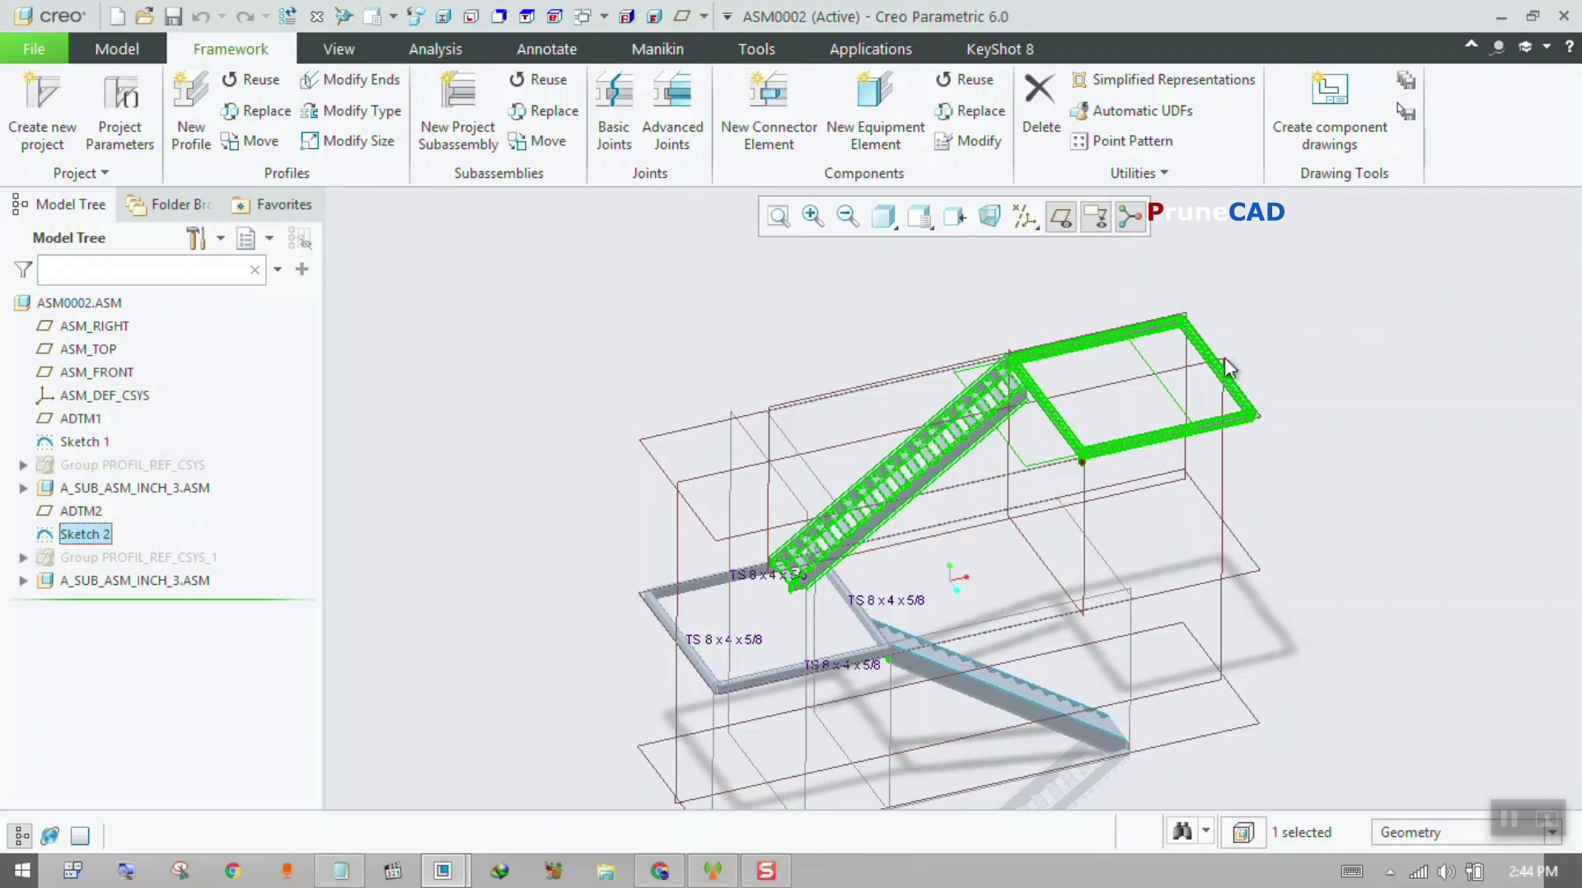
right_click(103, 532)
left_click(164, 442)
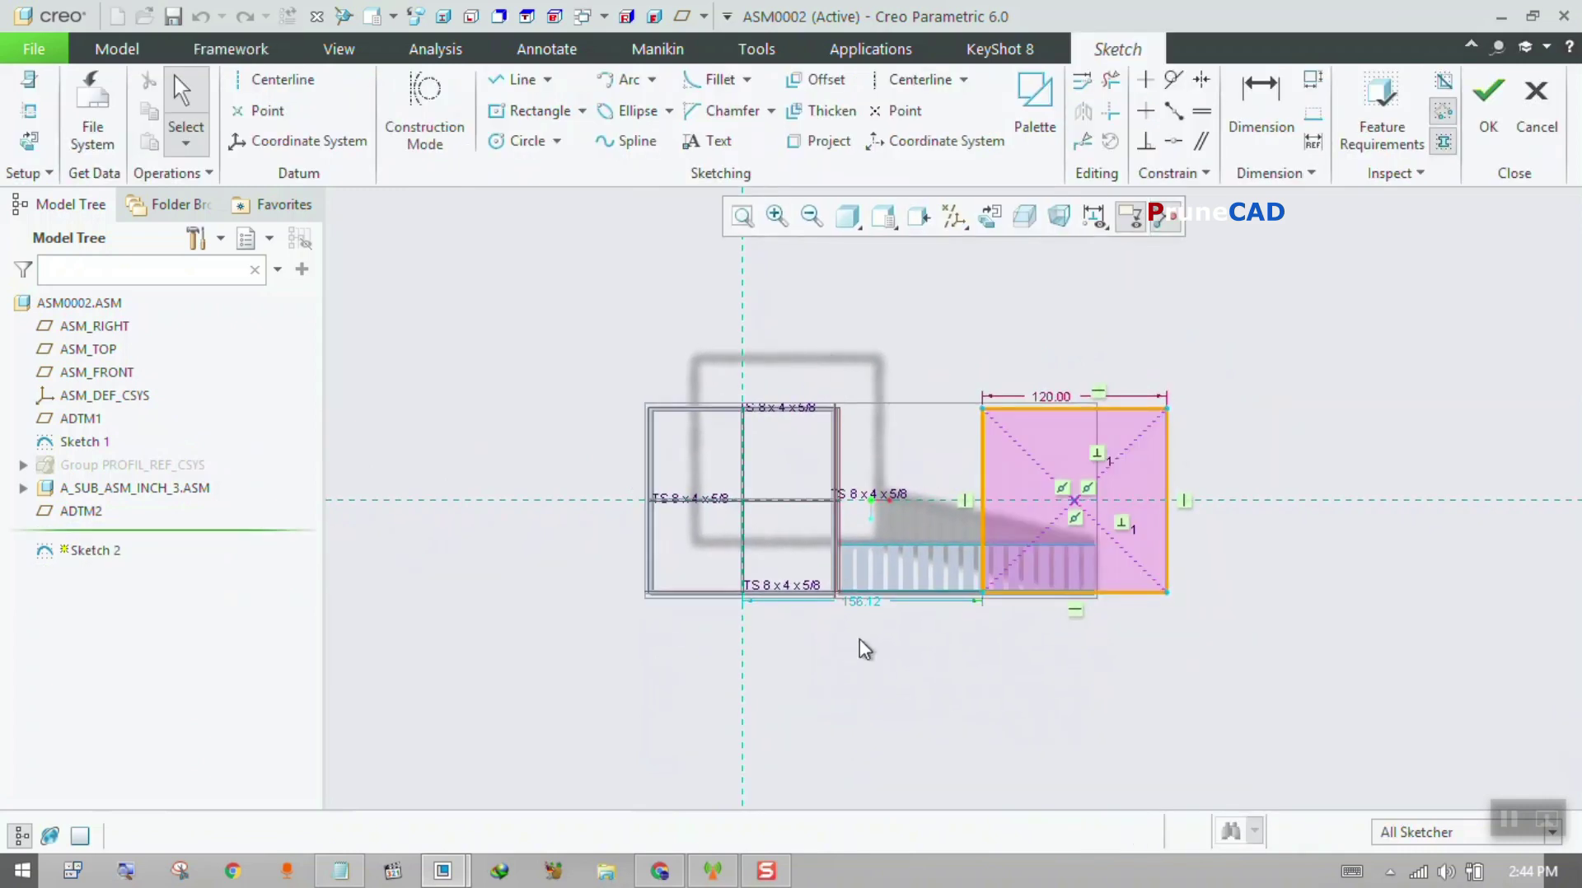
double_click(861, 606)
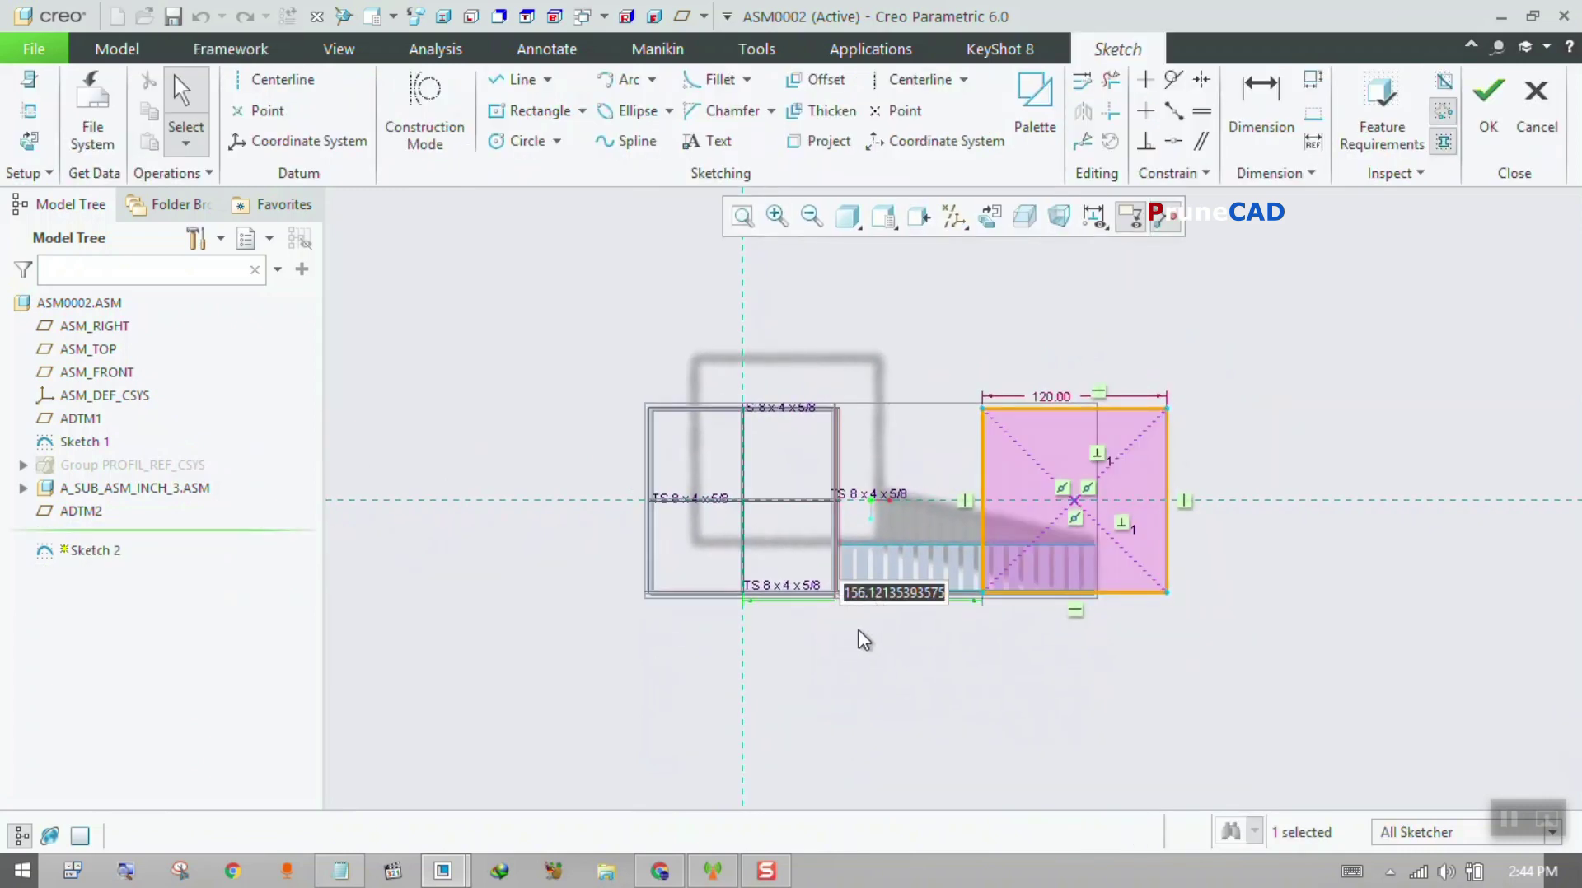
key("Right")
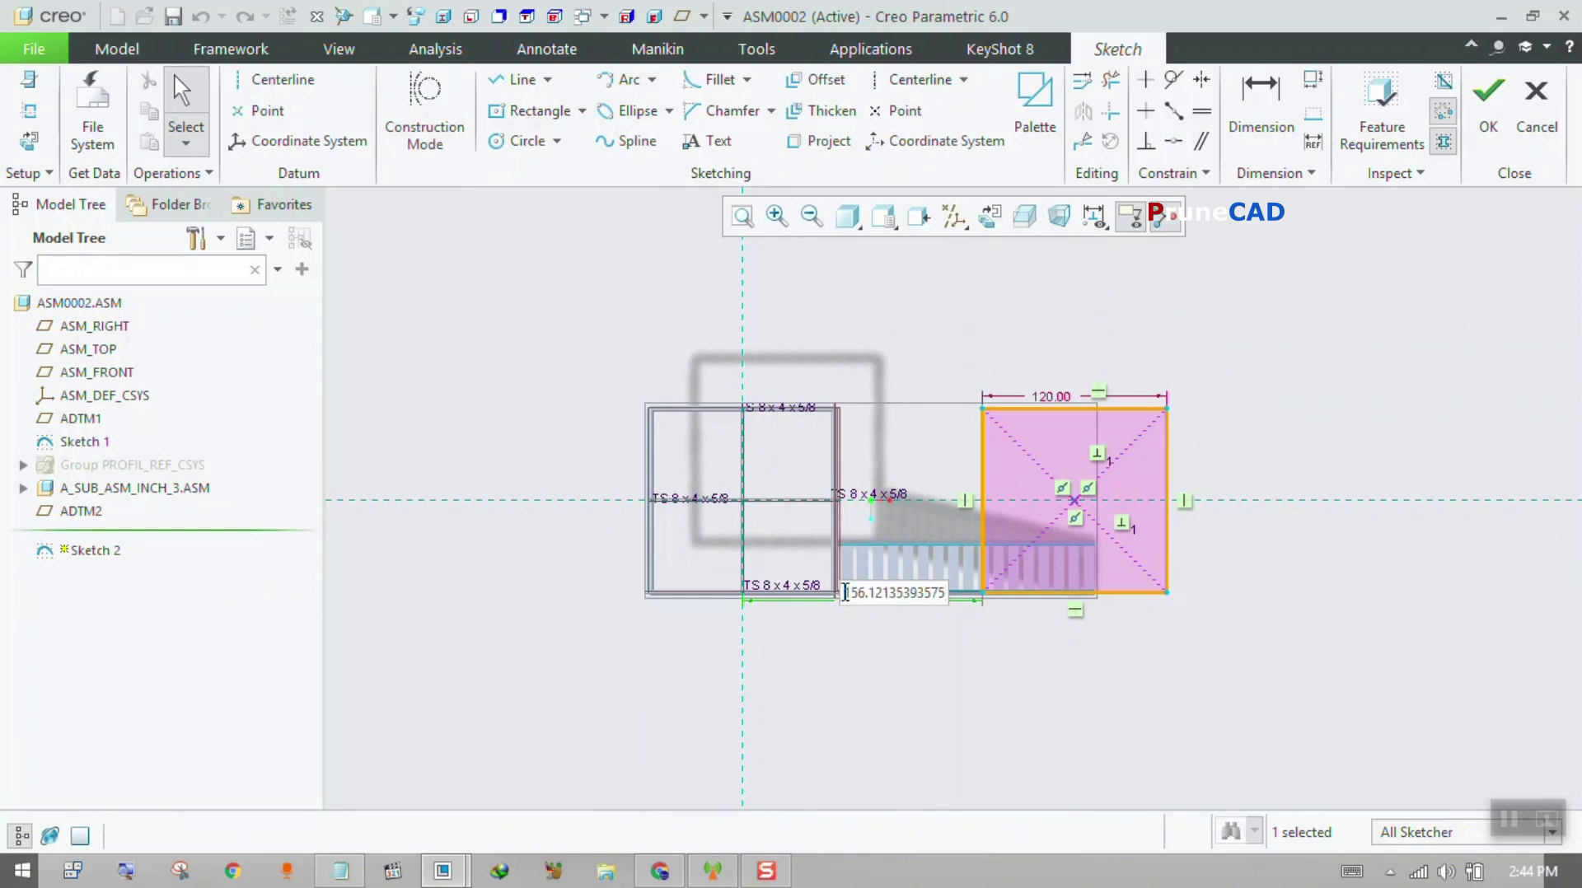
left_click_drag(844, 592, 977, 598)
type("200")
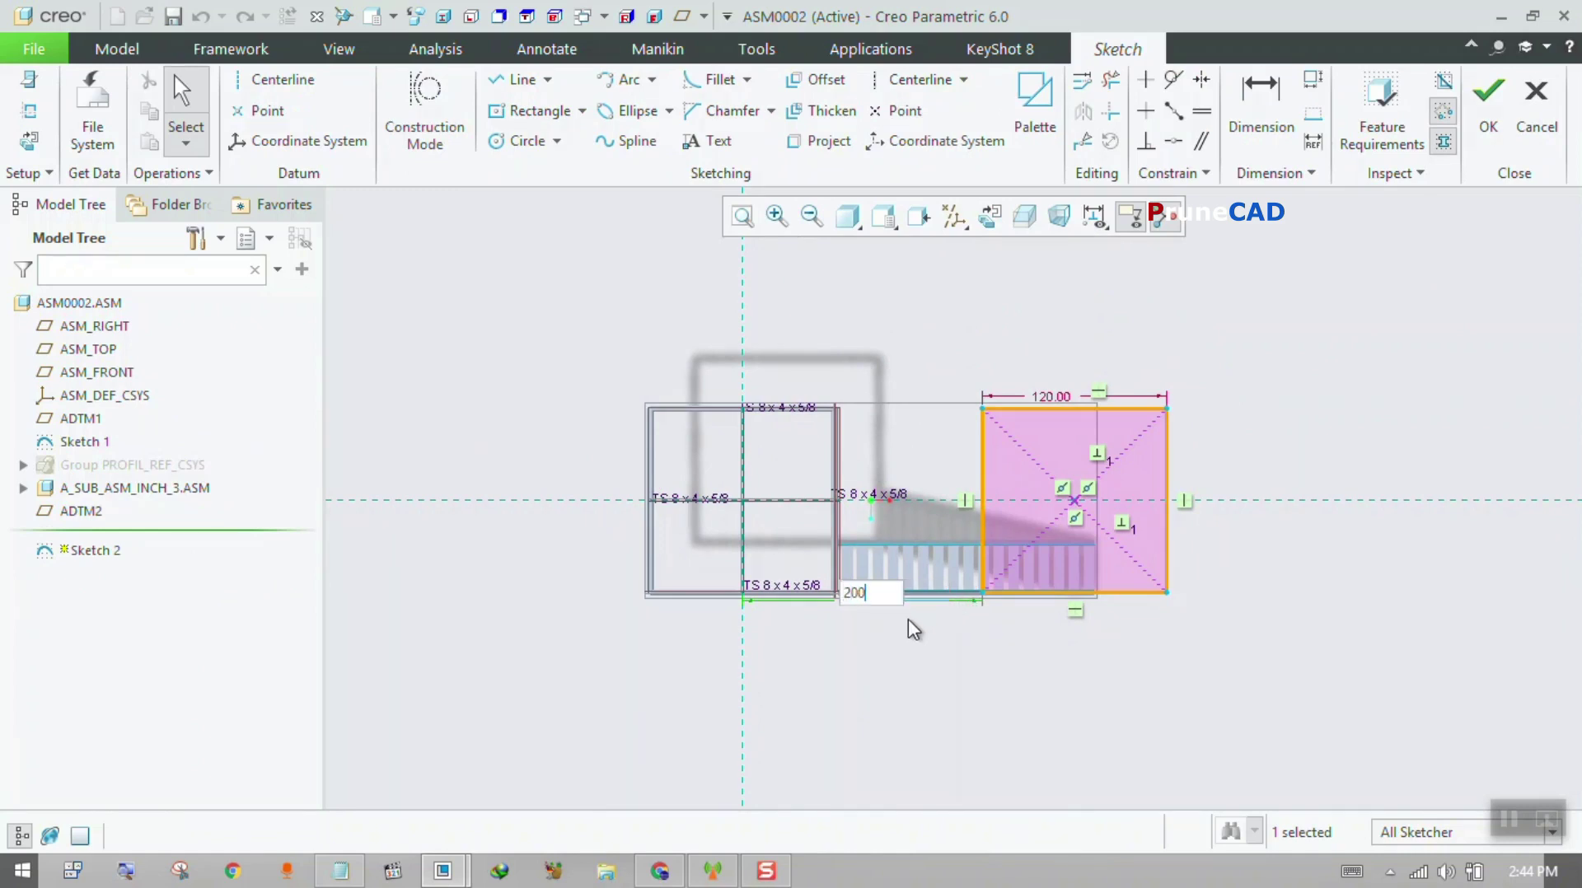
key("Return")
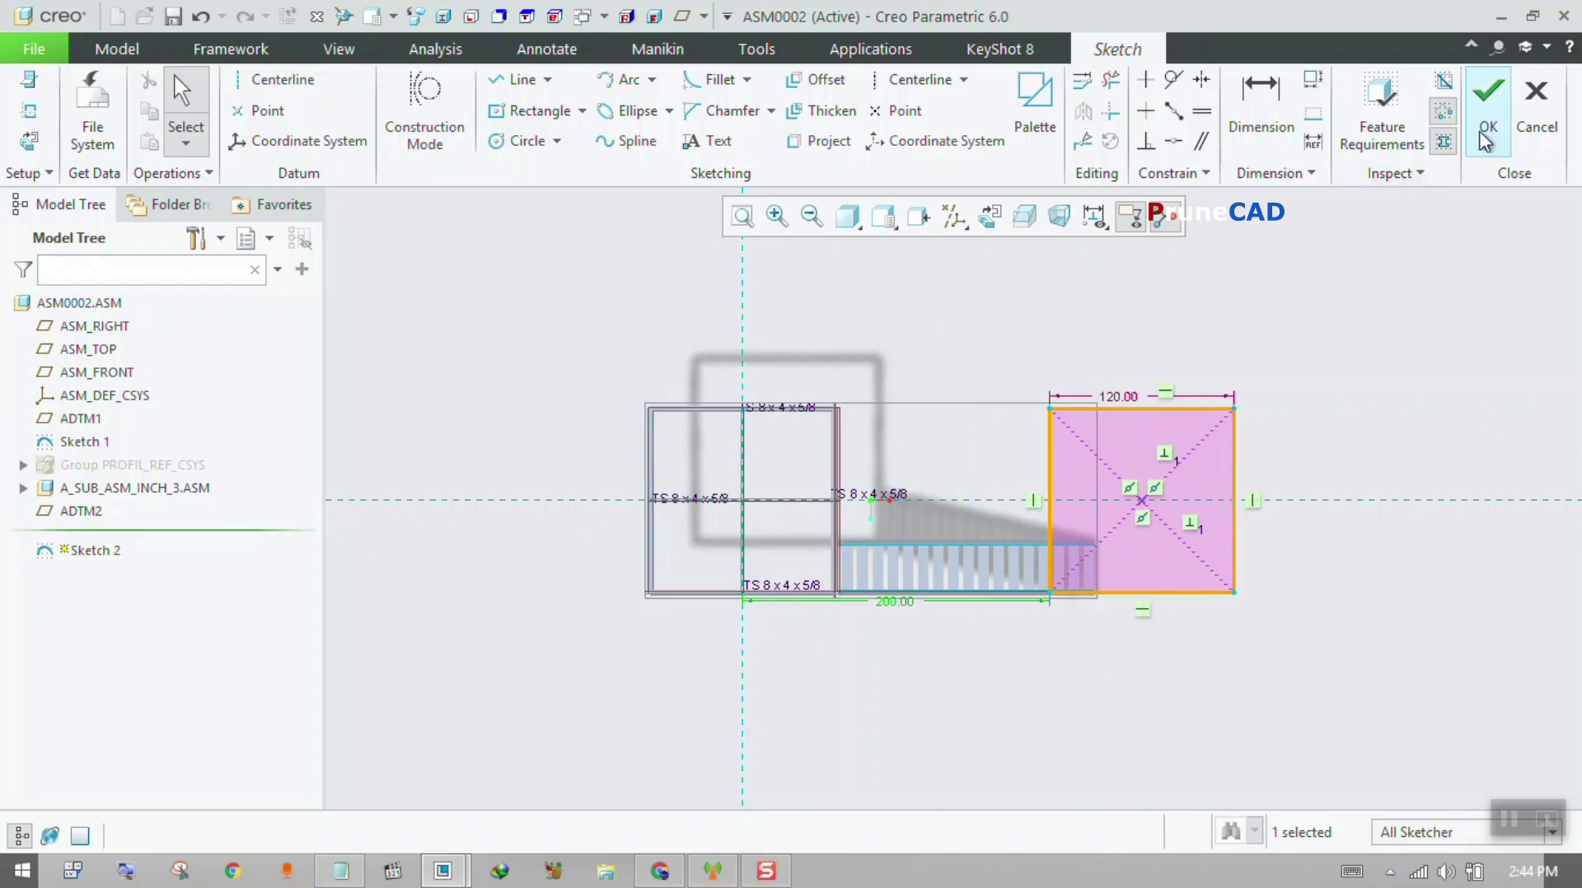
left_click(1488, 94)
- Set Sketch 2's distance from the vertical reference to the platform square to 190 and regenerate the assembly
middle_click_drag(1056, 459, 1053, 376)
scroll(1057, 379, "up", 3)
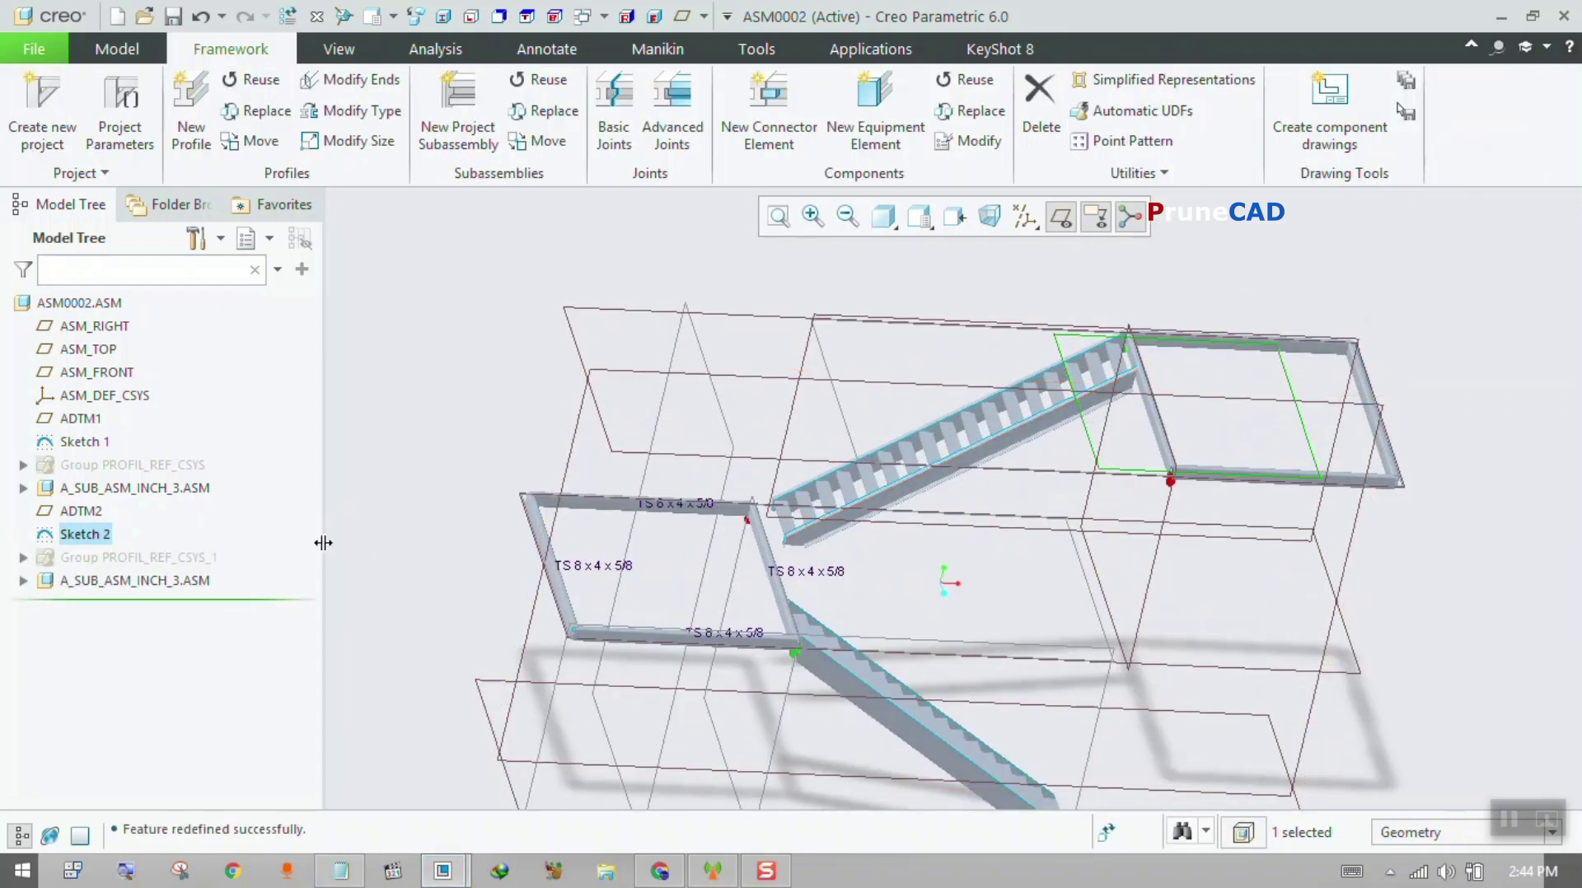
double_click(103, 533)
left_click(145, 398)
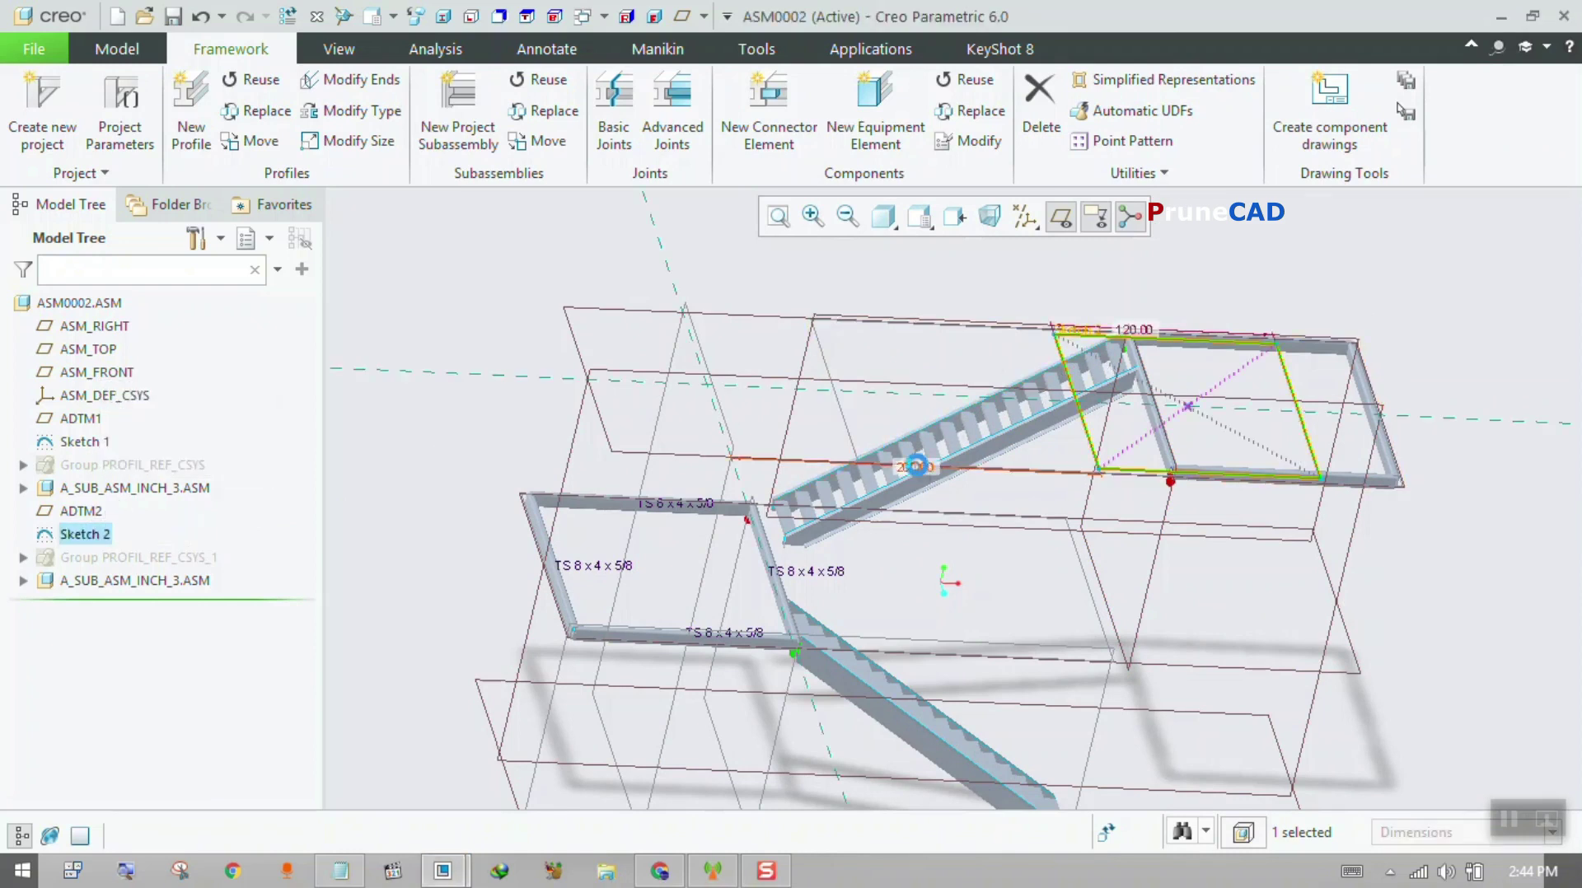
double_click(917, 473)
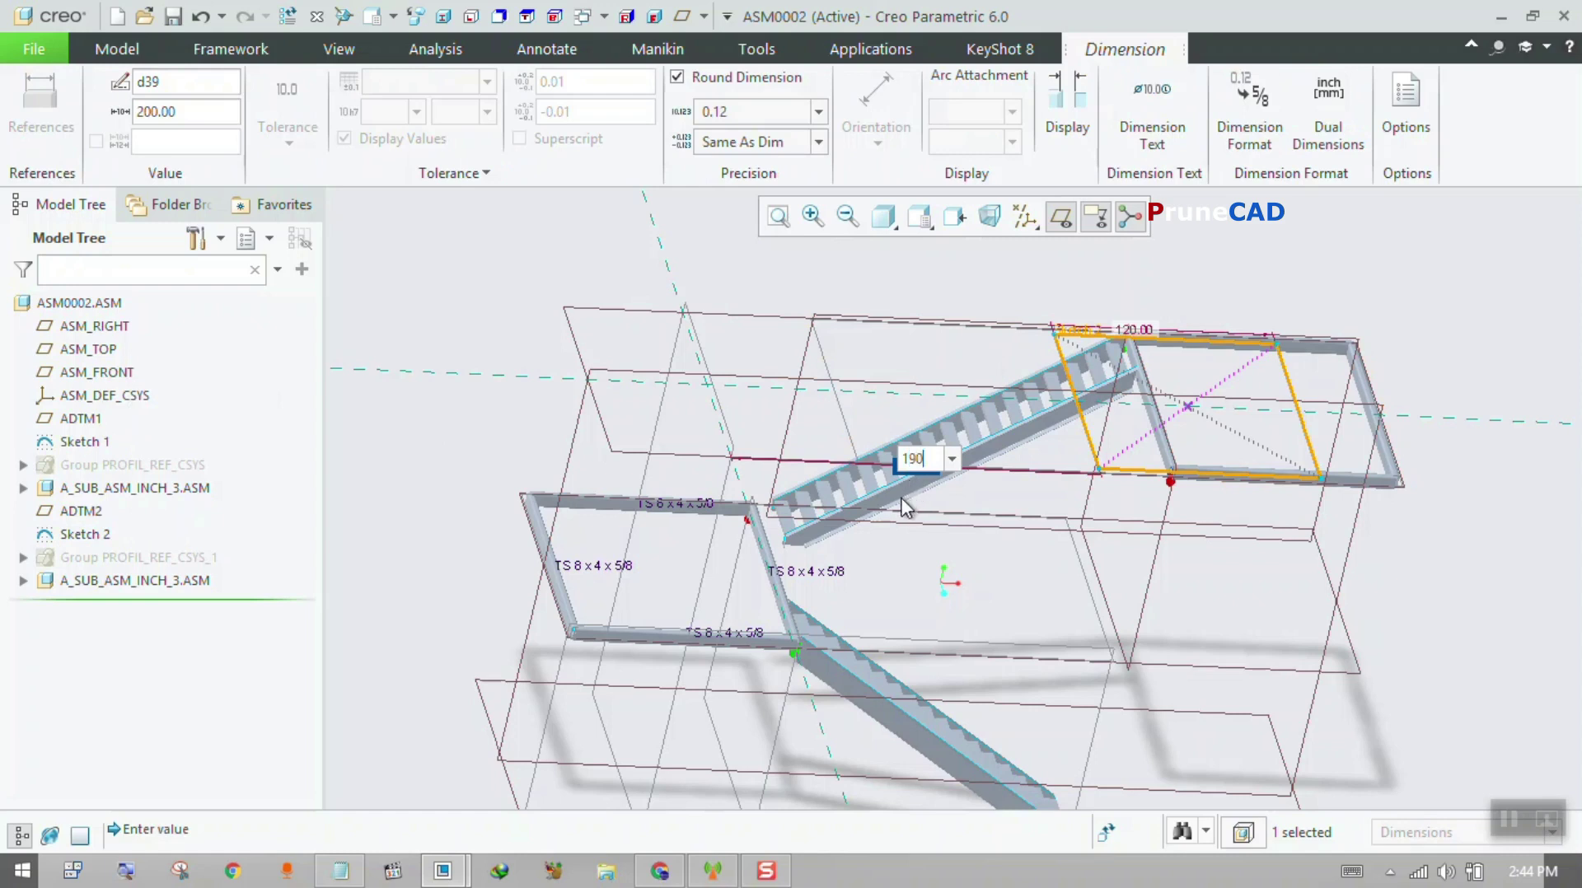
key("Return")
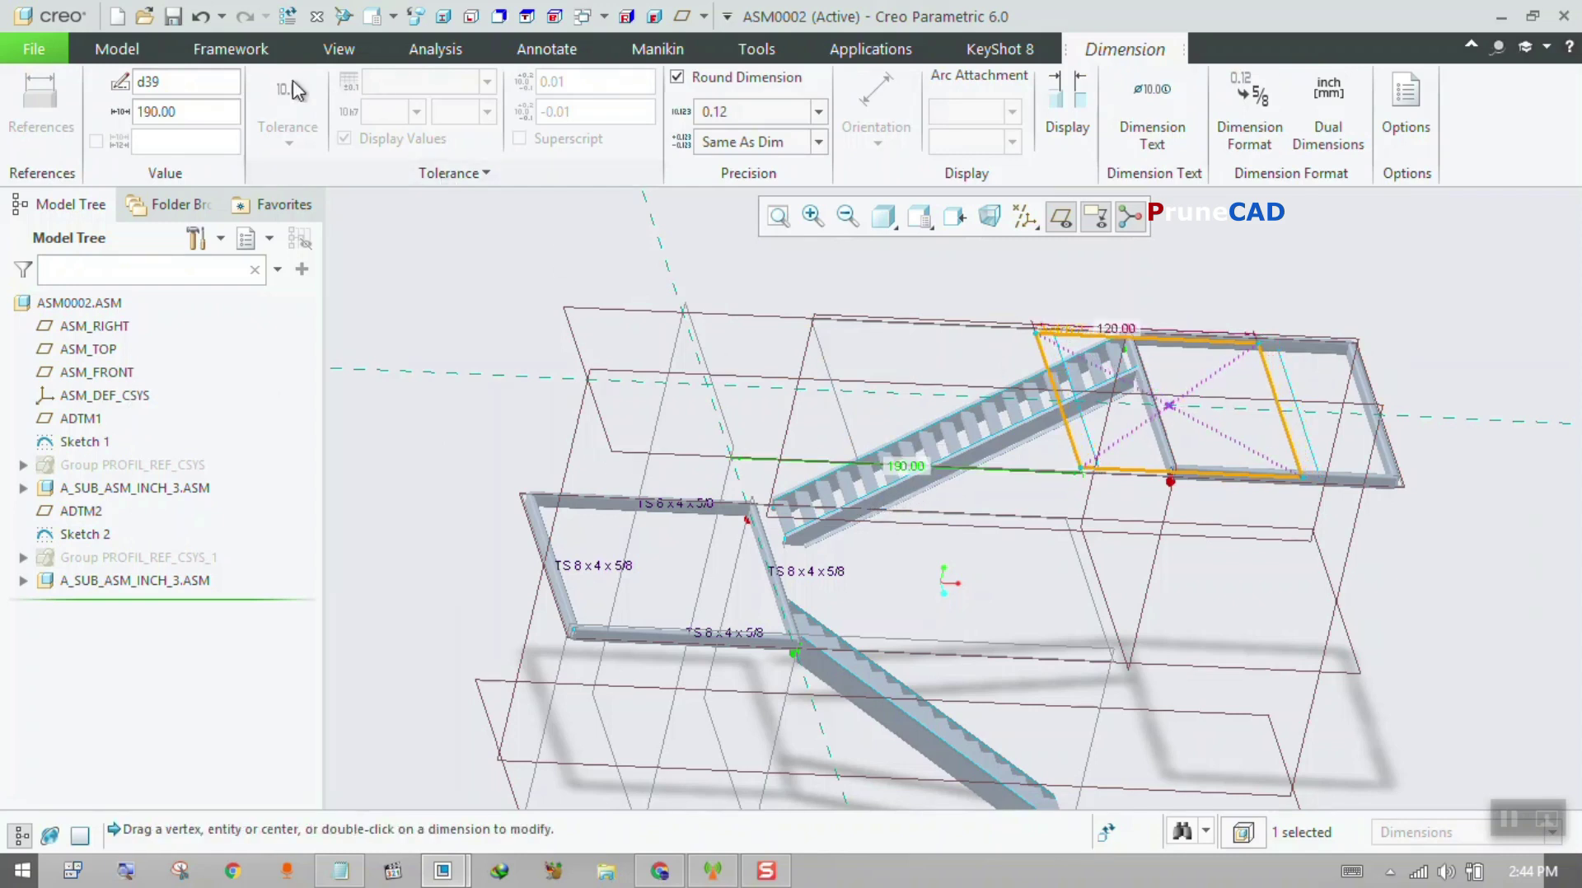
left_click(287, 16)
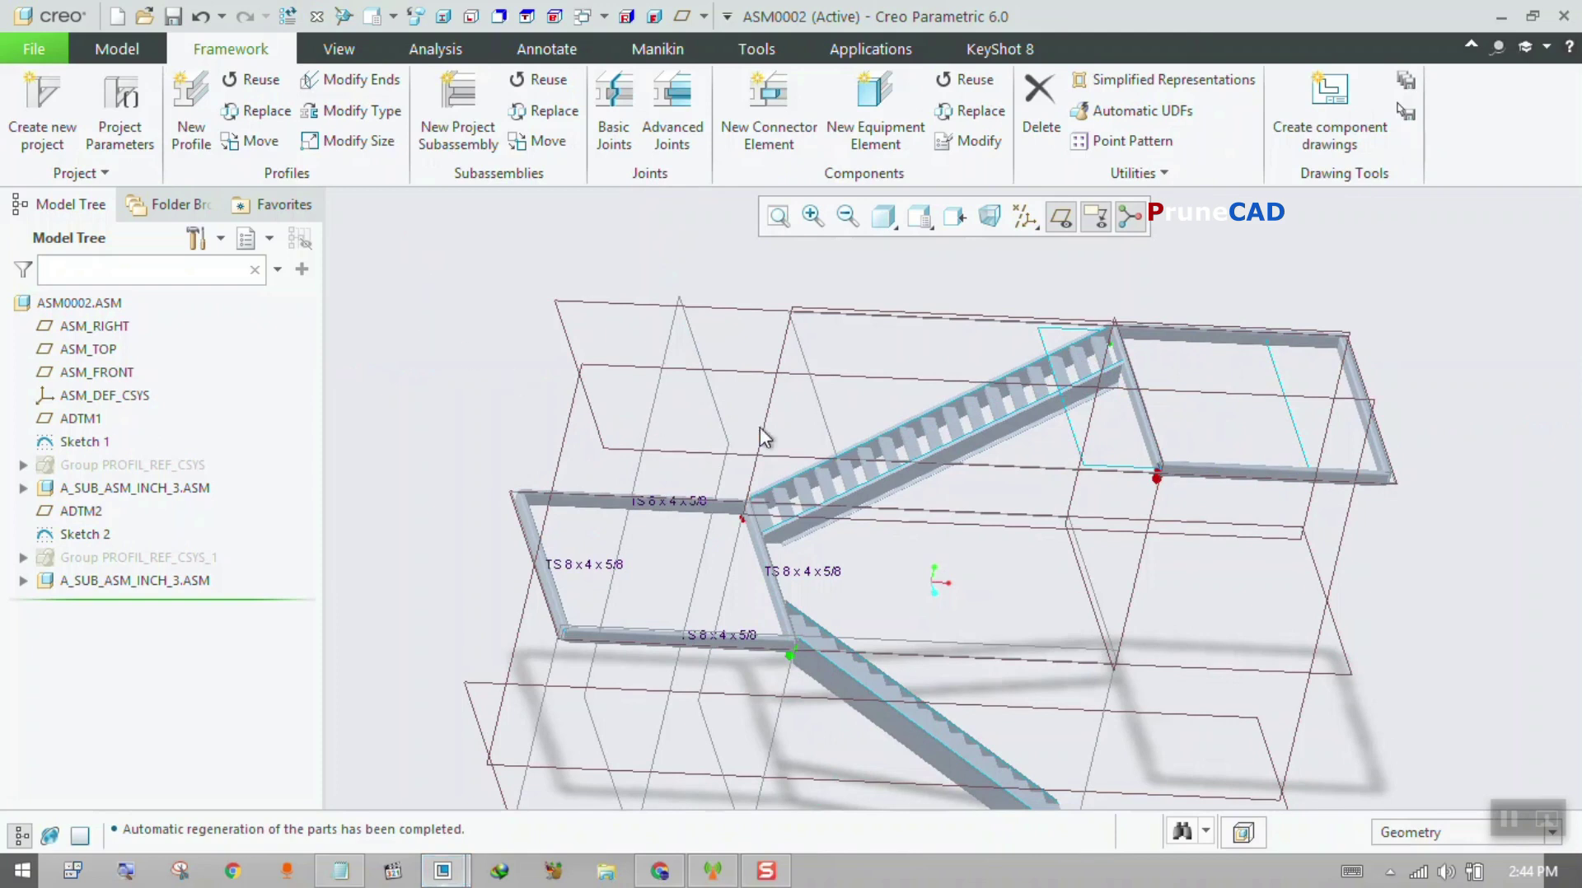
- Activate the first A_SUB_ASM_INCH_3 subassembly, which holds the lower platform and stairs, for editing within the top assembly
middle_click_drag(765, 439, 878, 342)
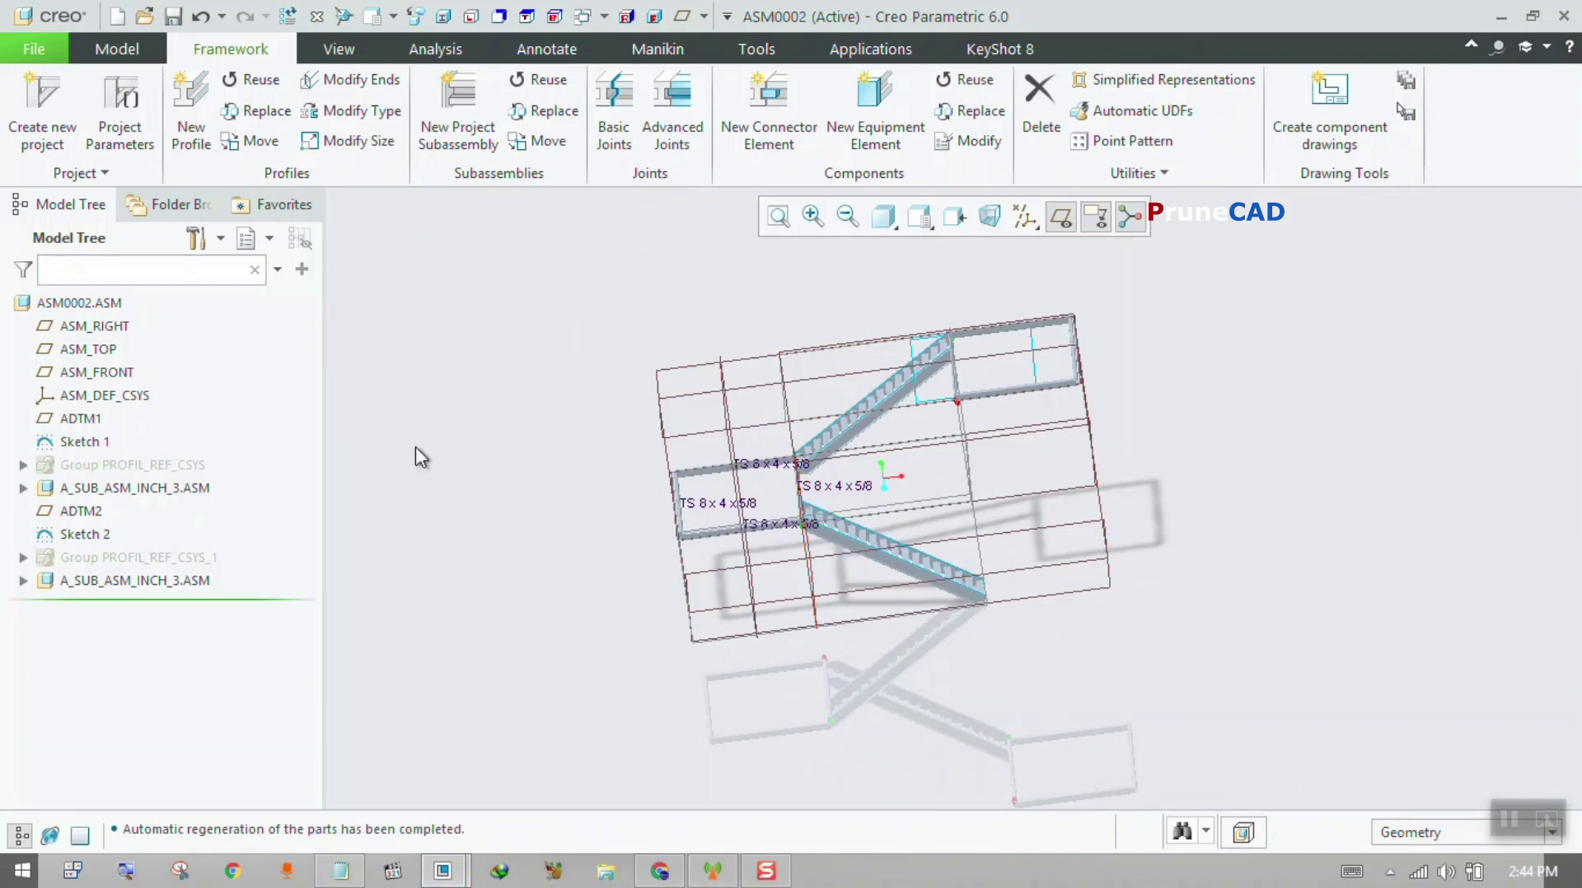
left_click(99, 489)
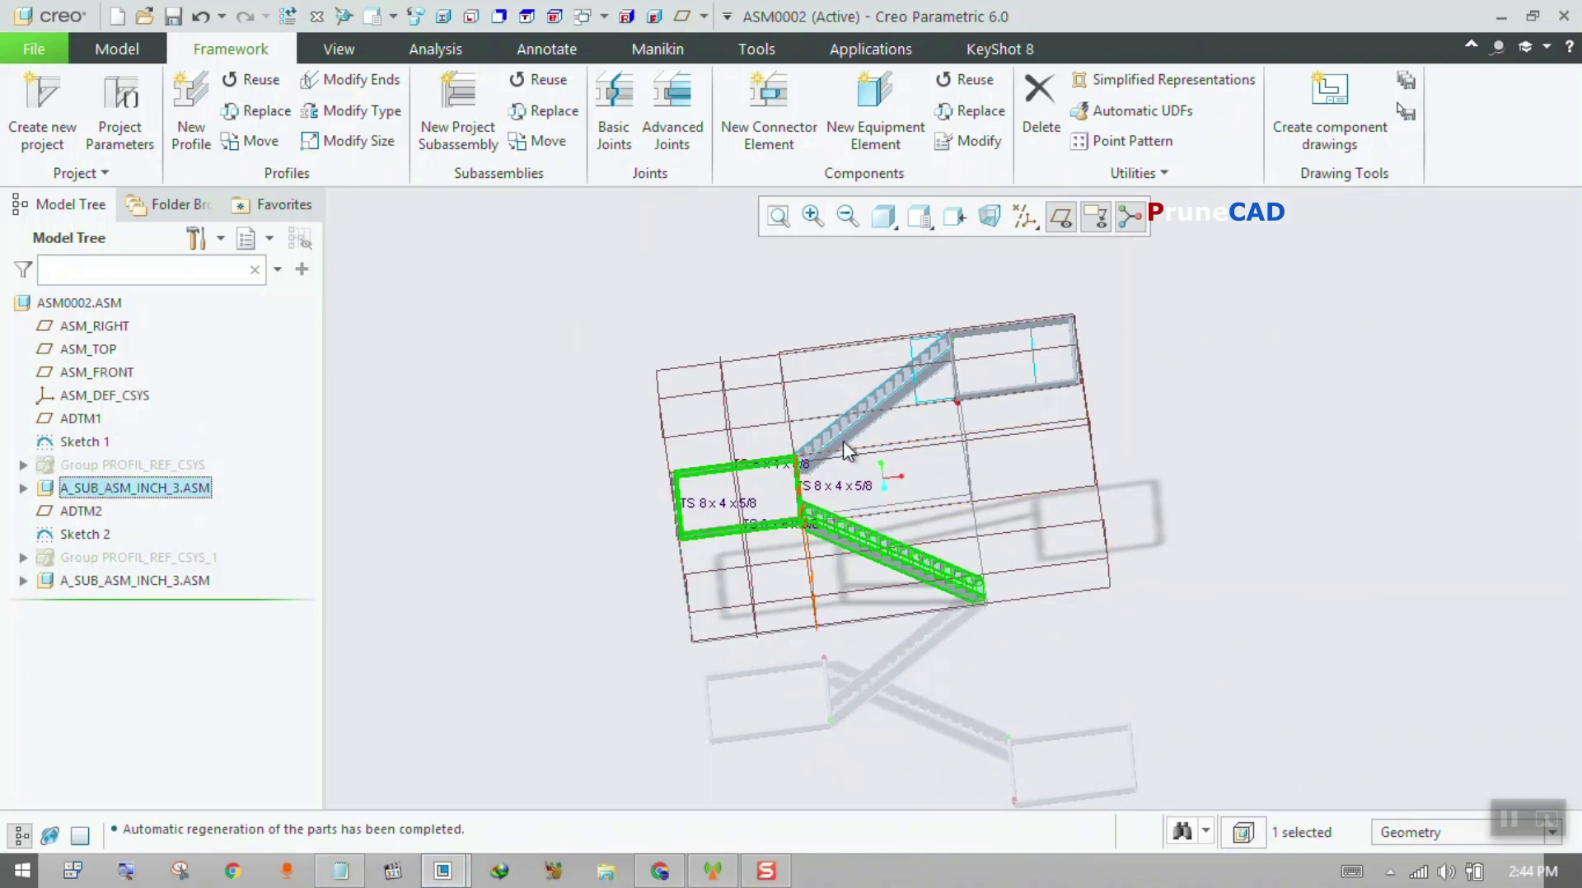
right_click(129, 492)
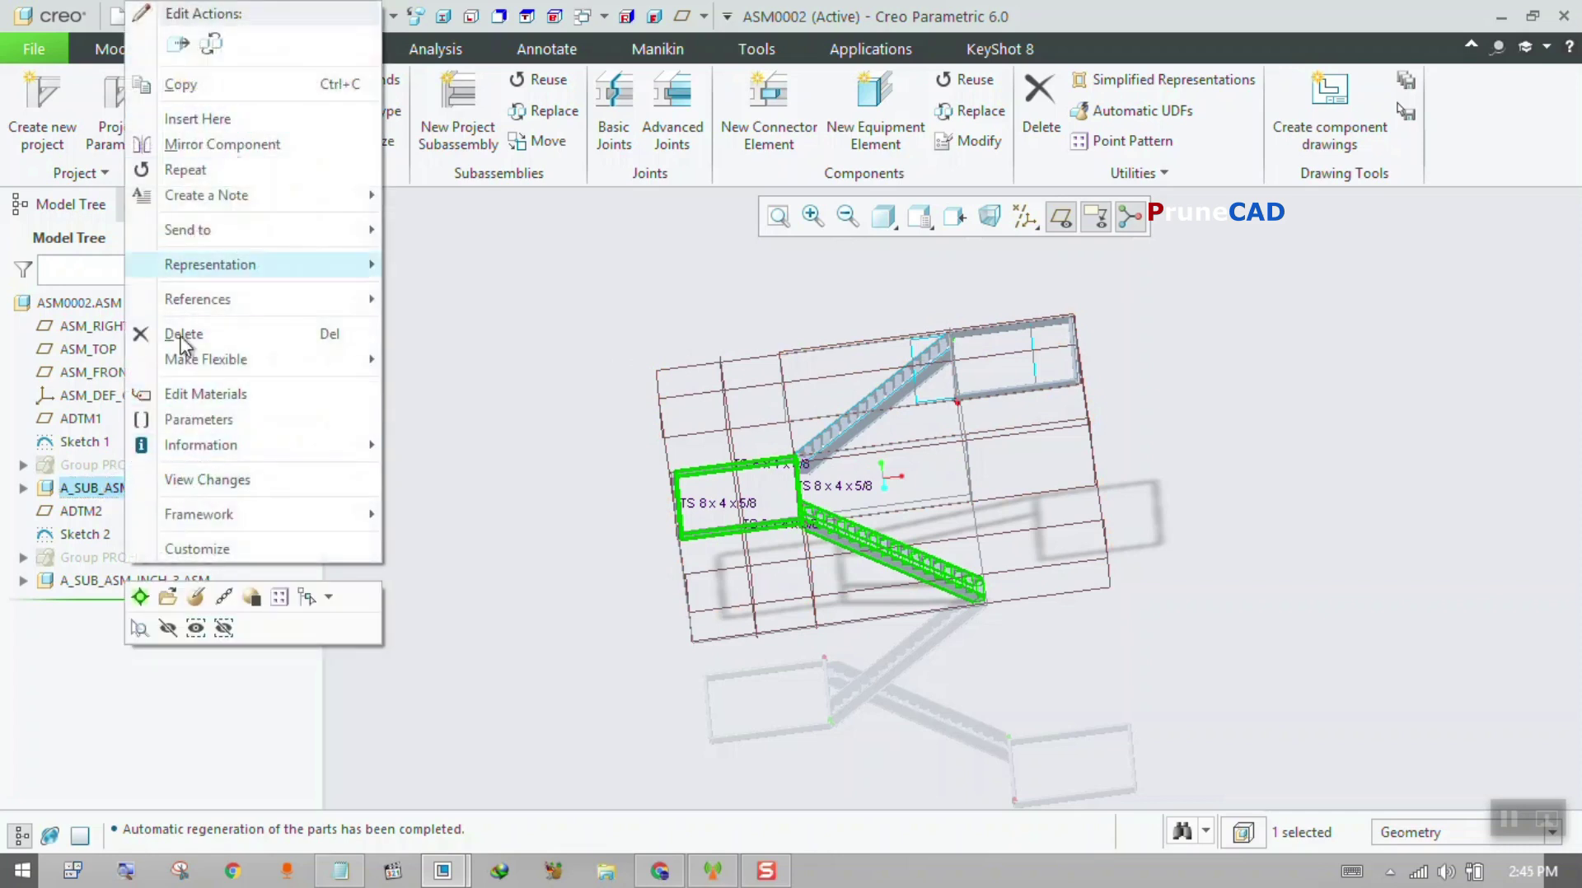
left_click(141, 598)
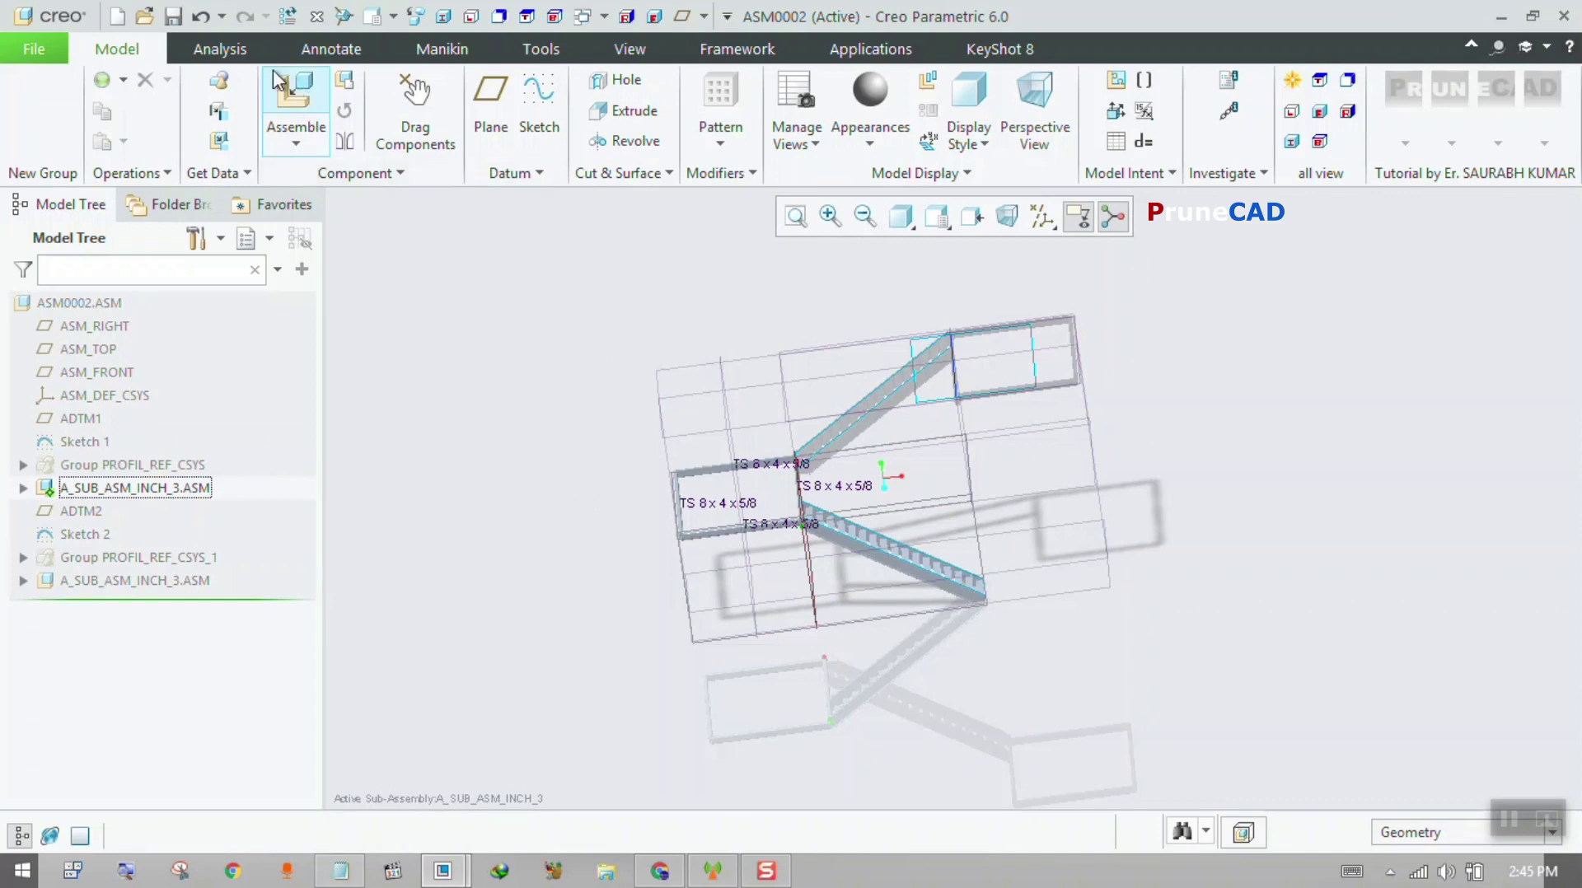
- Start a new equipment element of type RAILS_1 from the STEEL CONSTRUCTION INCH rails library and proceed to its reference definition
left_click(703, 55)
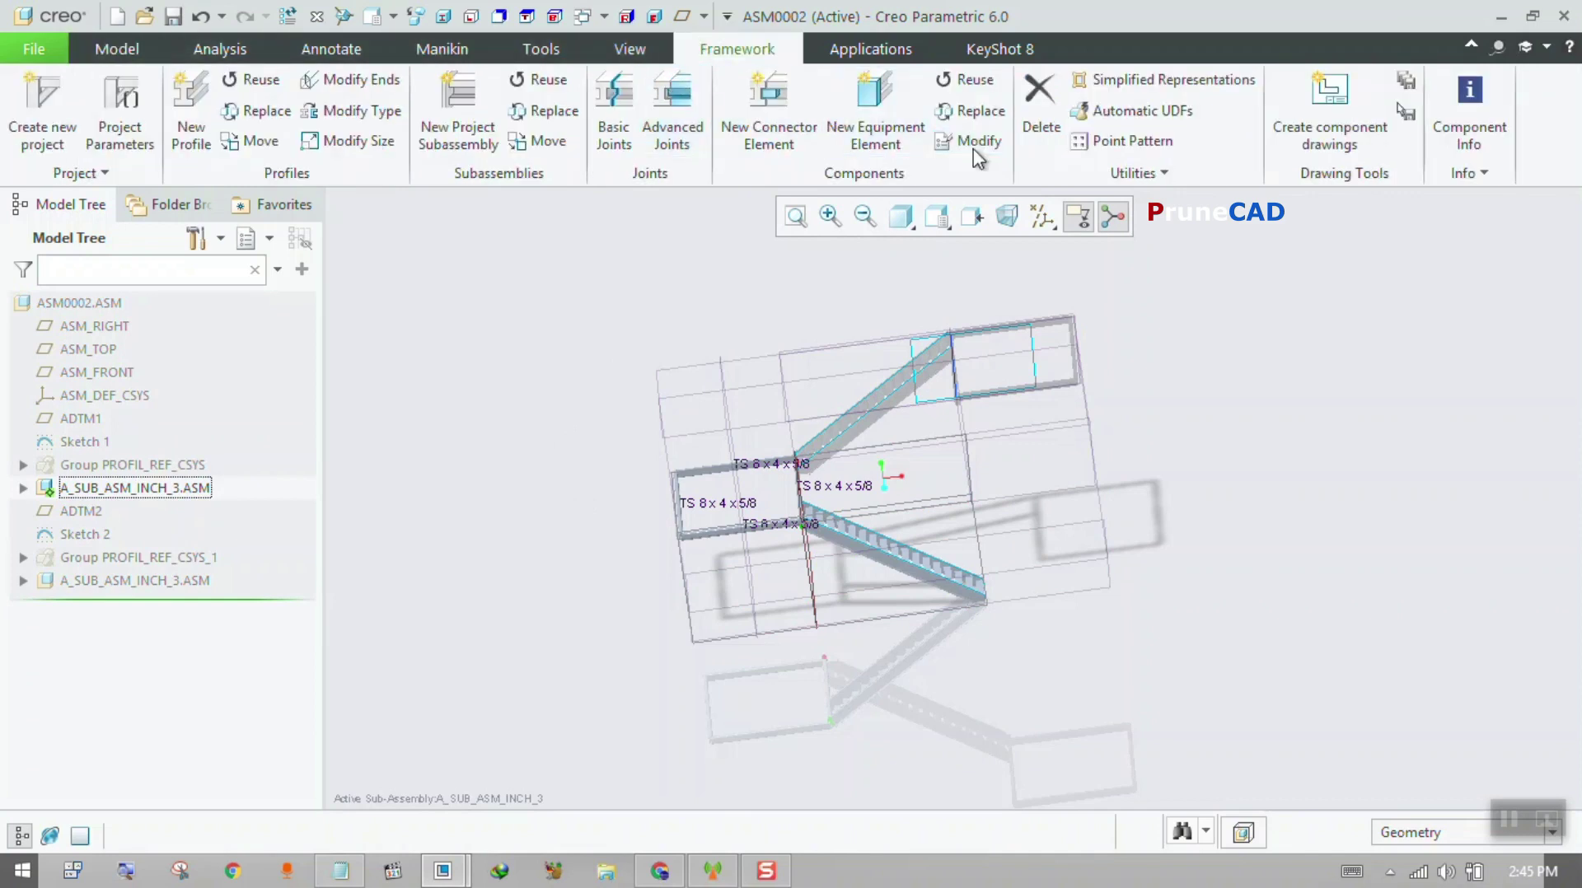
left_click(862, 142)
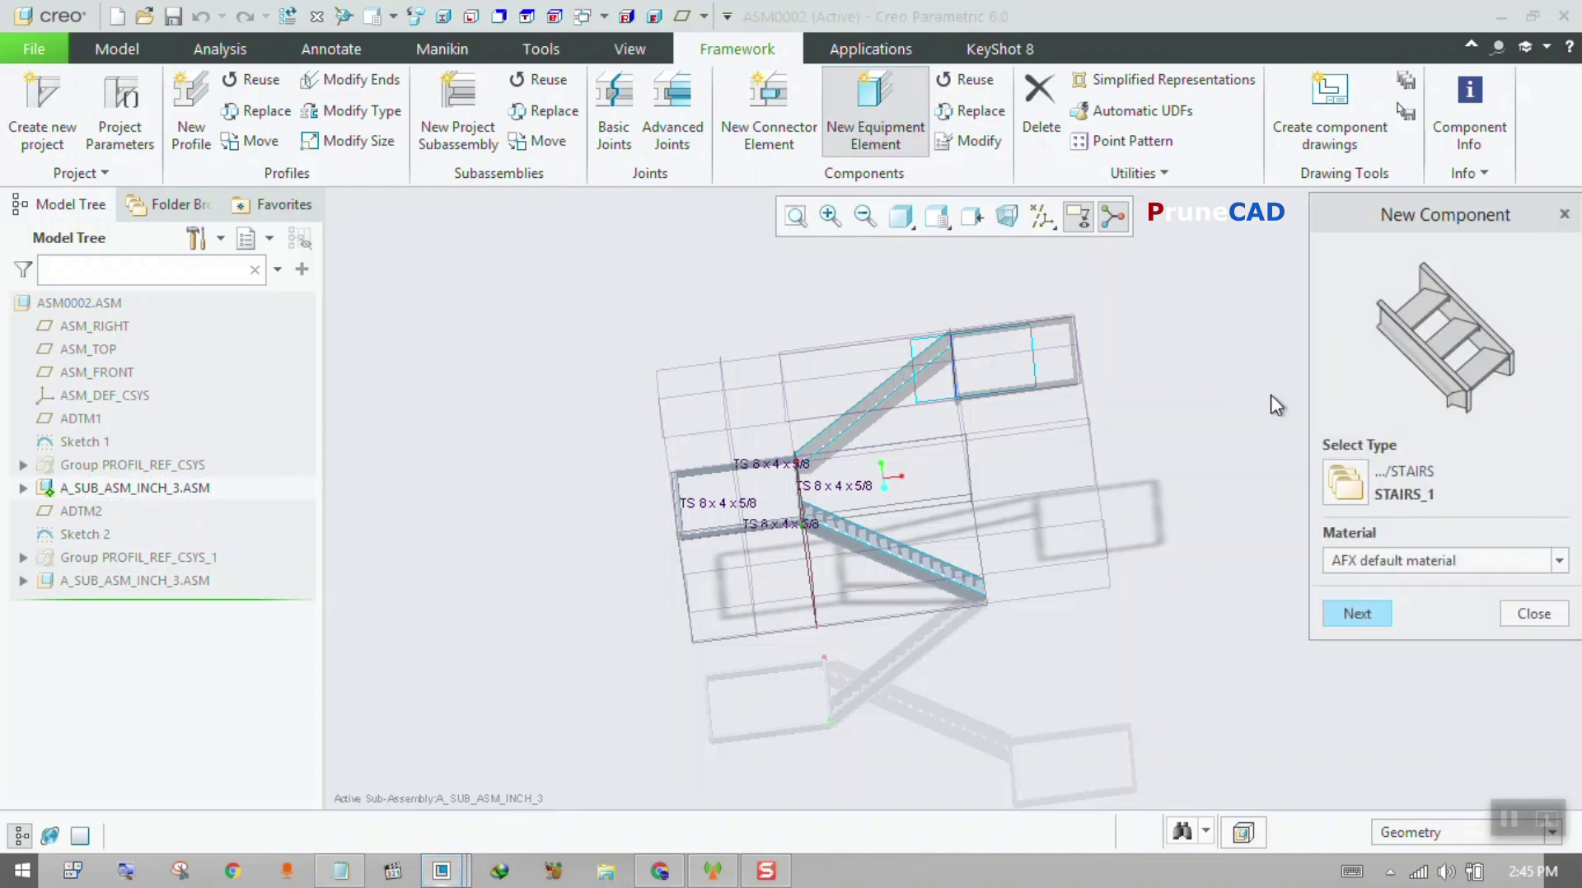
left_click(1346, 482)
left_click(624, 148)
left_click(48, 63)
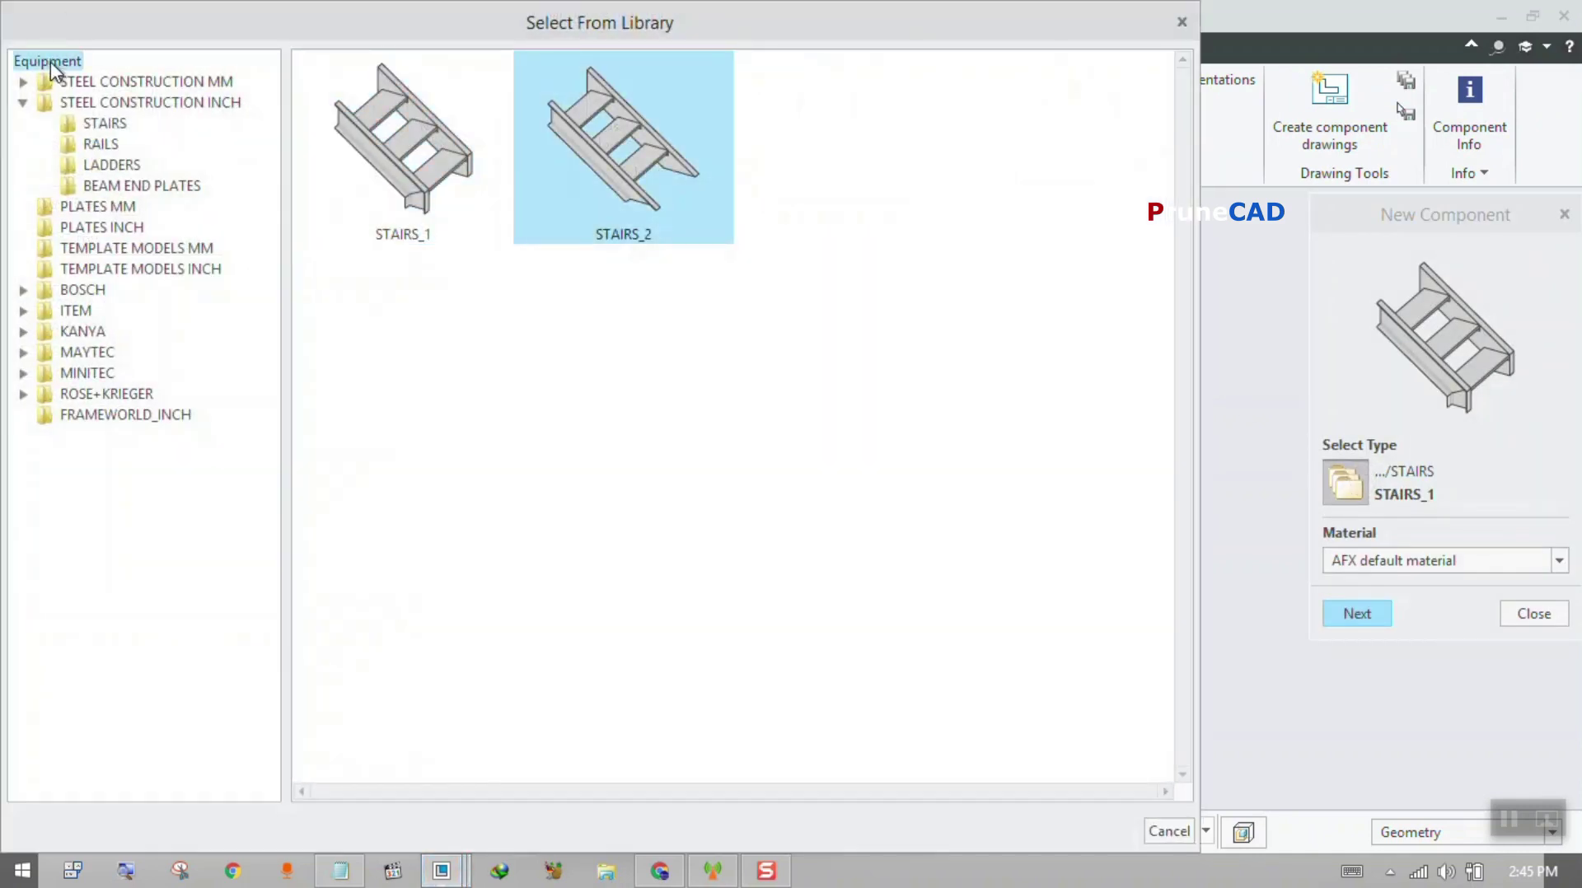
double_click(641, 167)
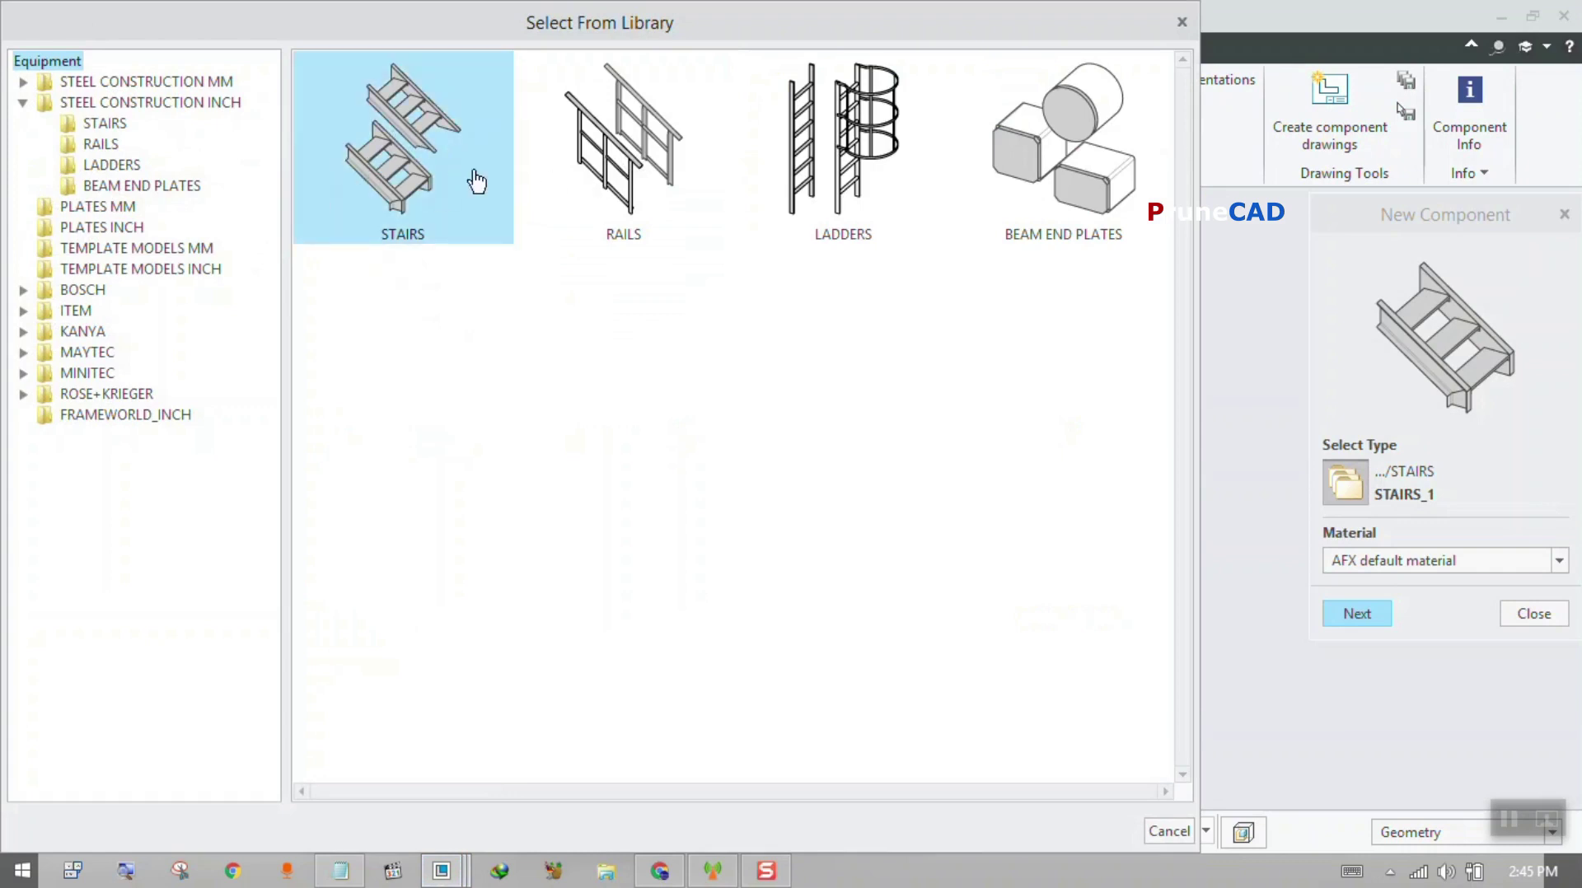
double_click(641, 174)
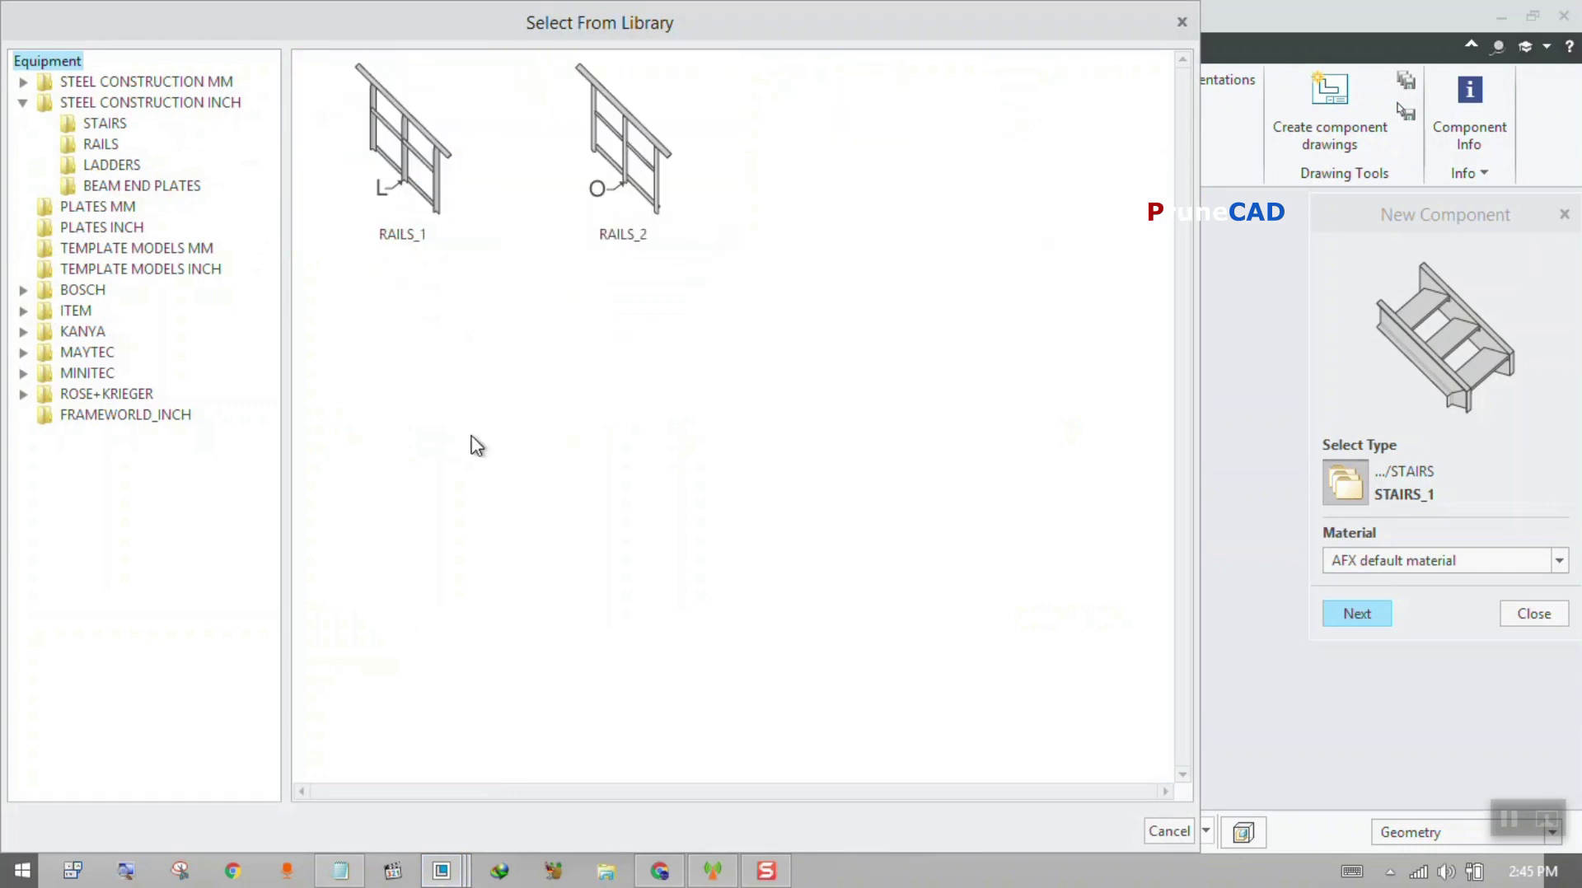
double_click(412, 169)
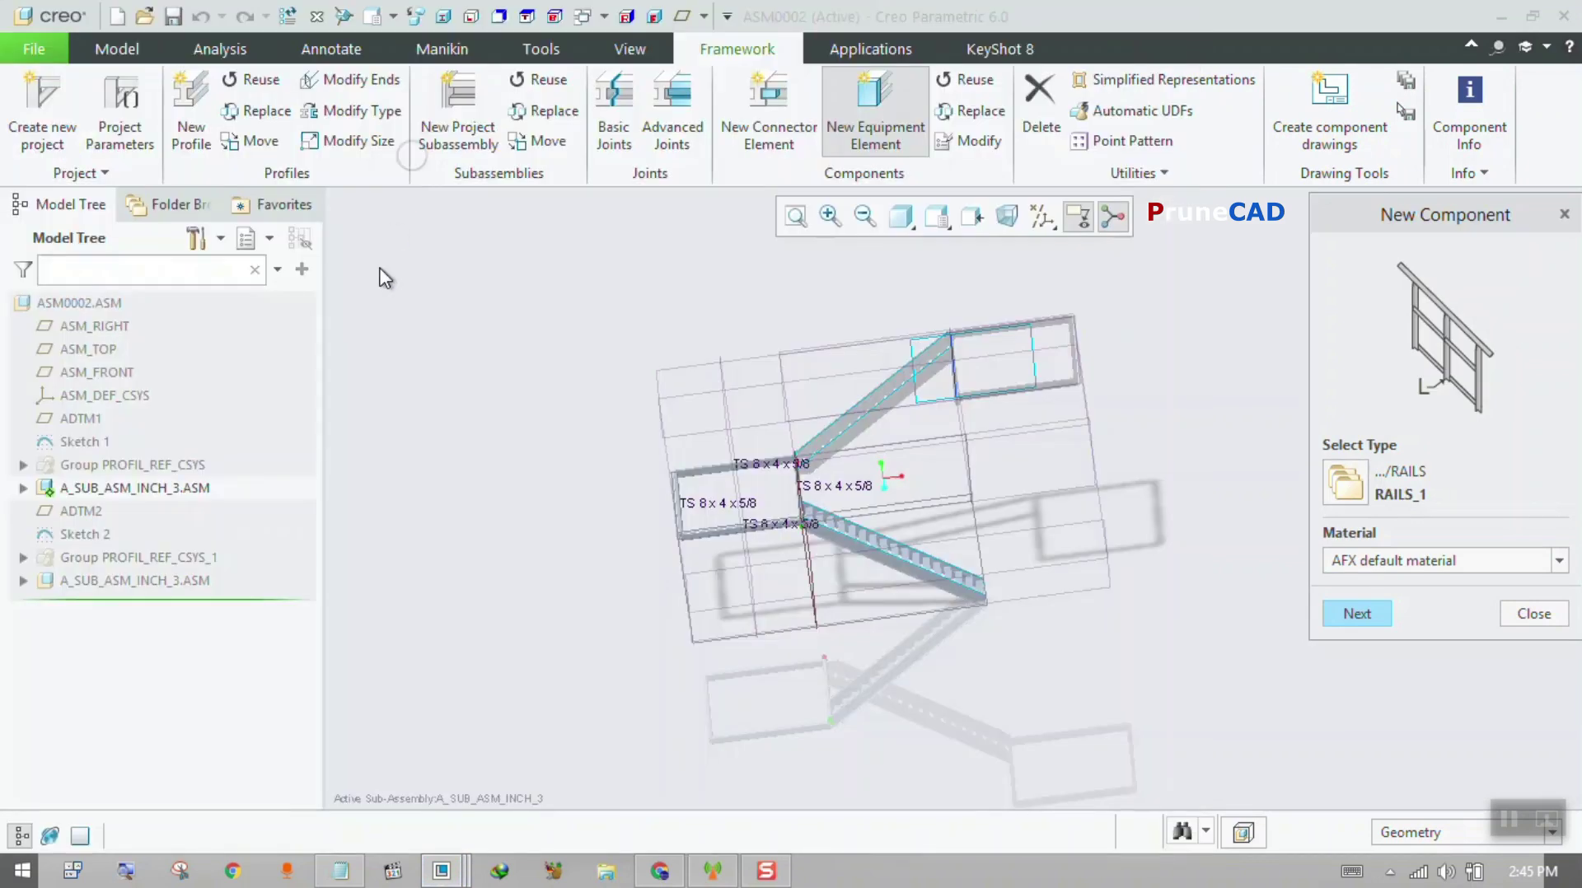
left_click(1332, 619)
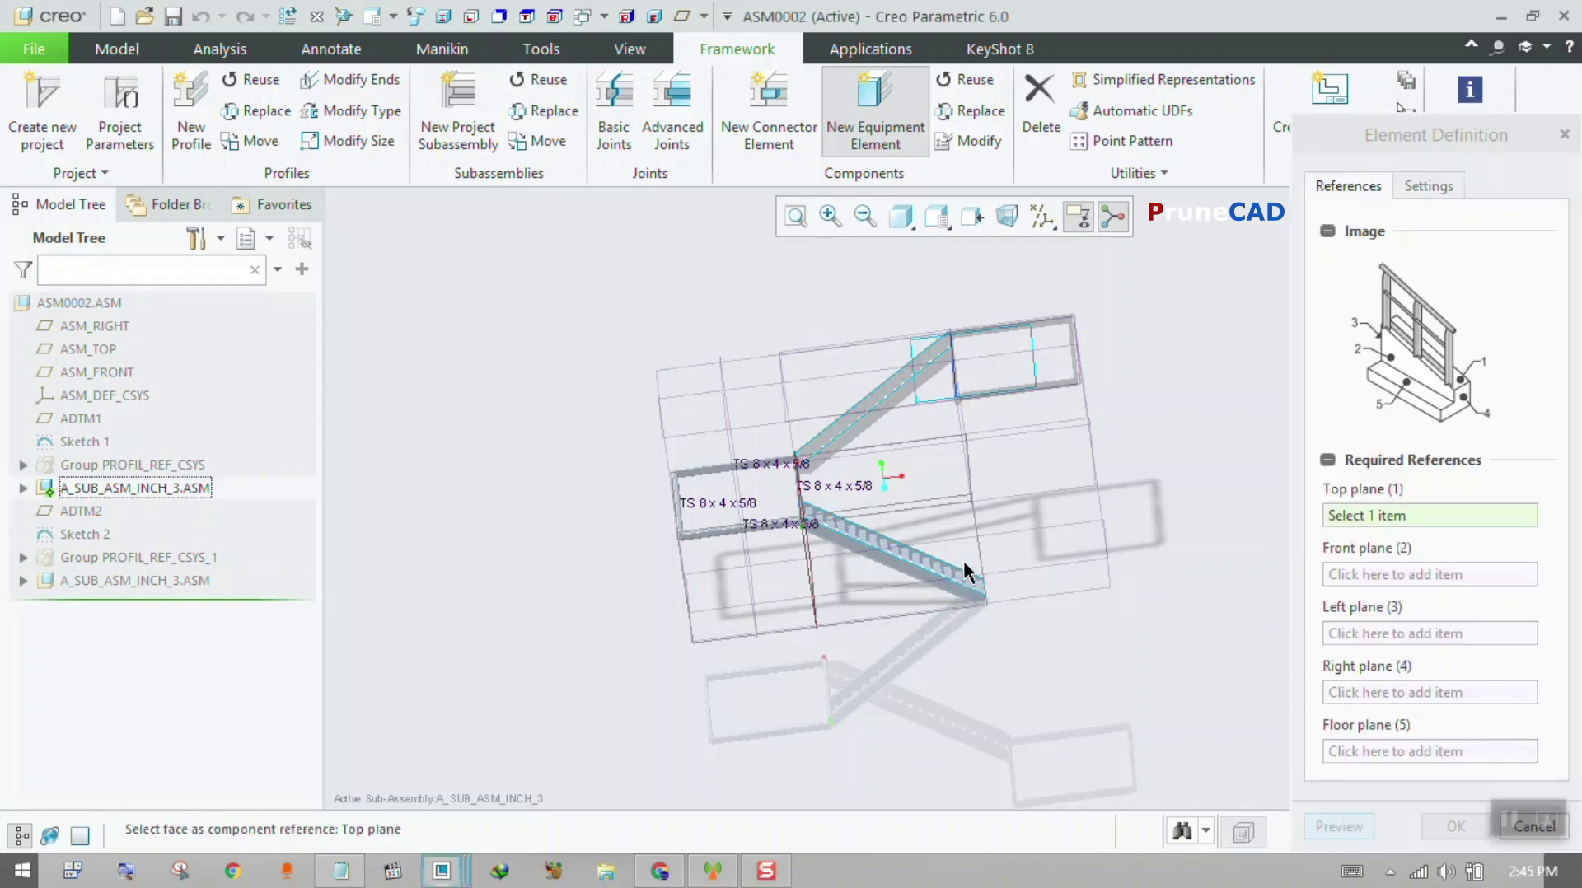
scroll(965, 571, "up", 5)
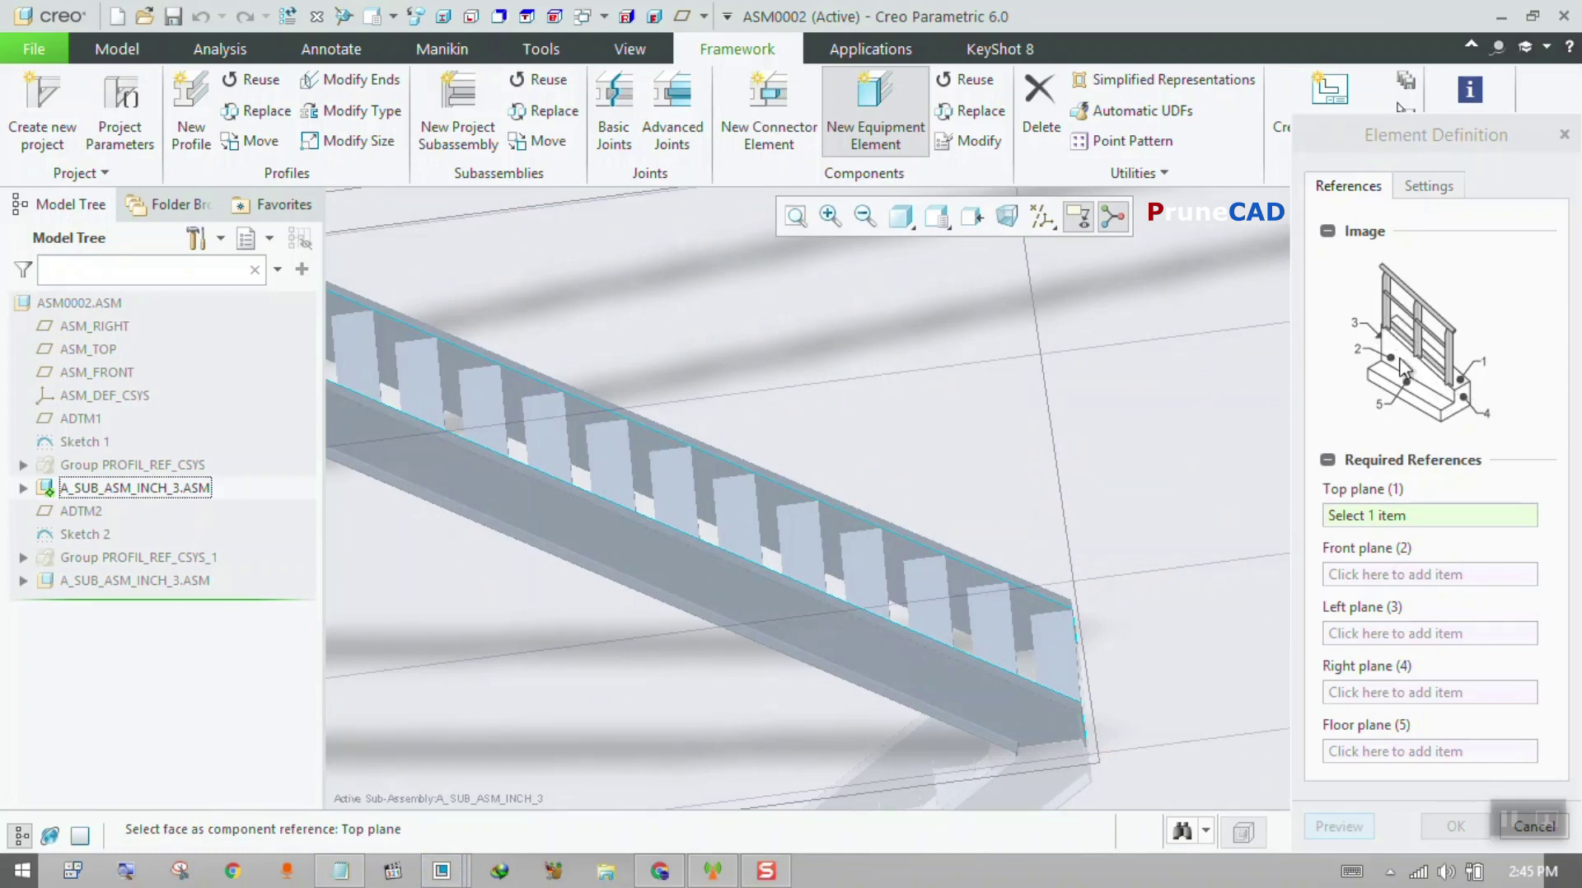
scroll(805, 582, "down", 5)
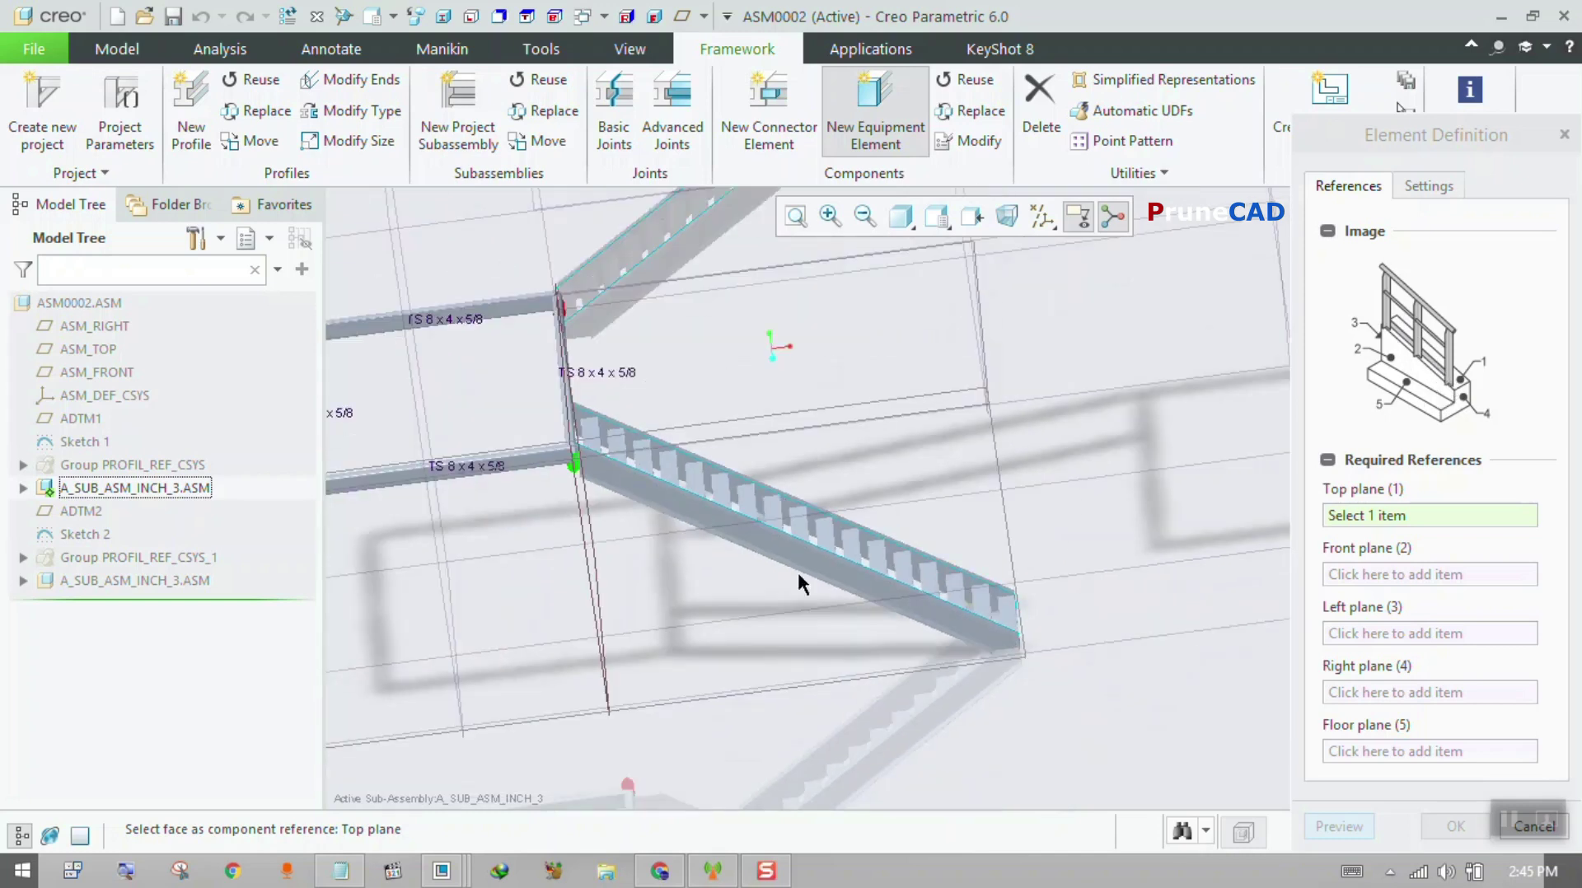
- Assign the stair stringer's top face as the rail's top plane and its outer side face as the front plane
scroll(759, 536, "up", 8)
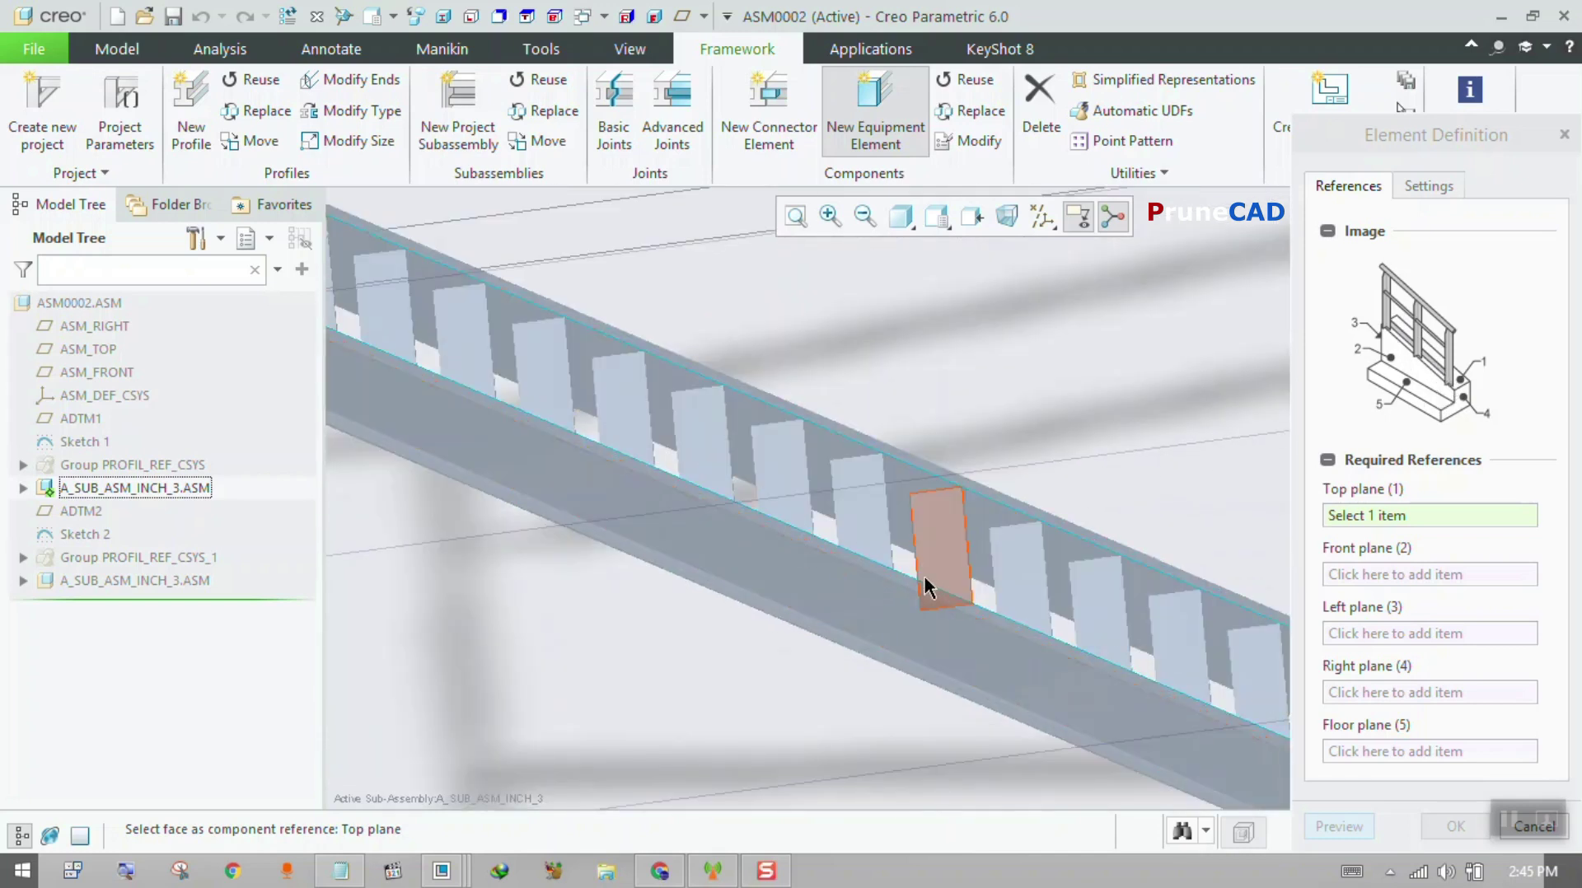
middle_click_drag(925, 579, 832, 600)
scroll(833, 600, "down", 3)
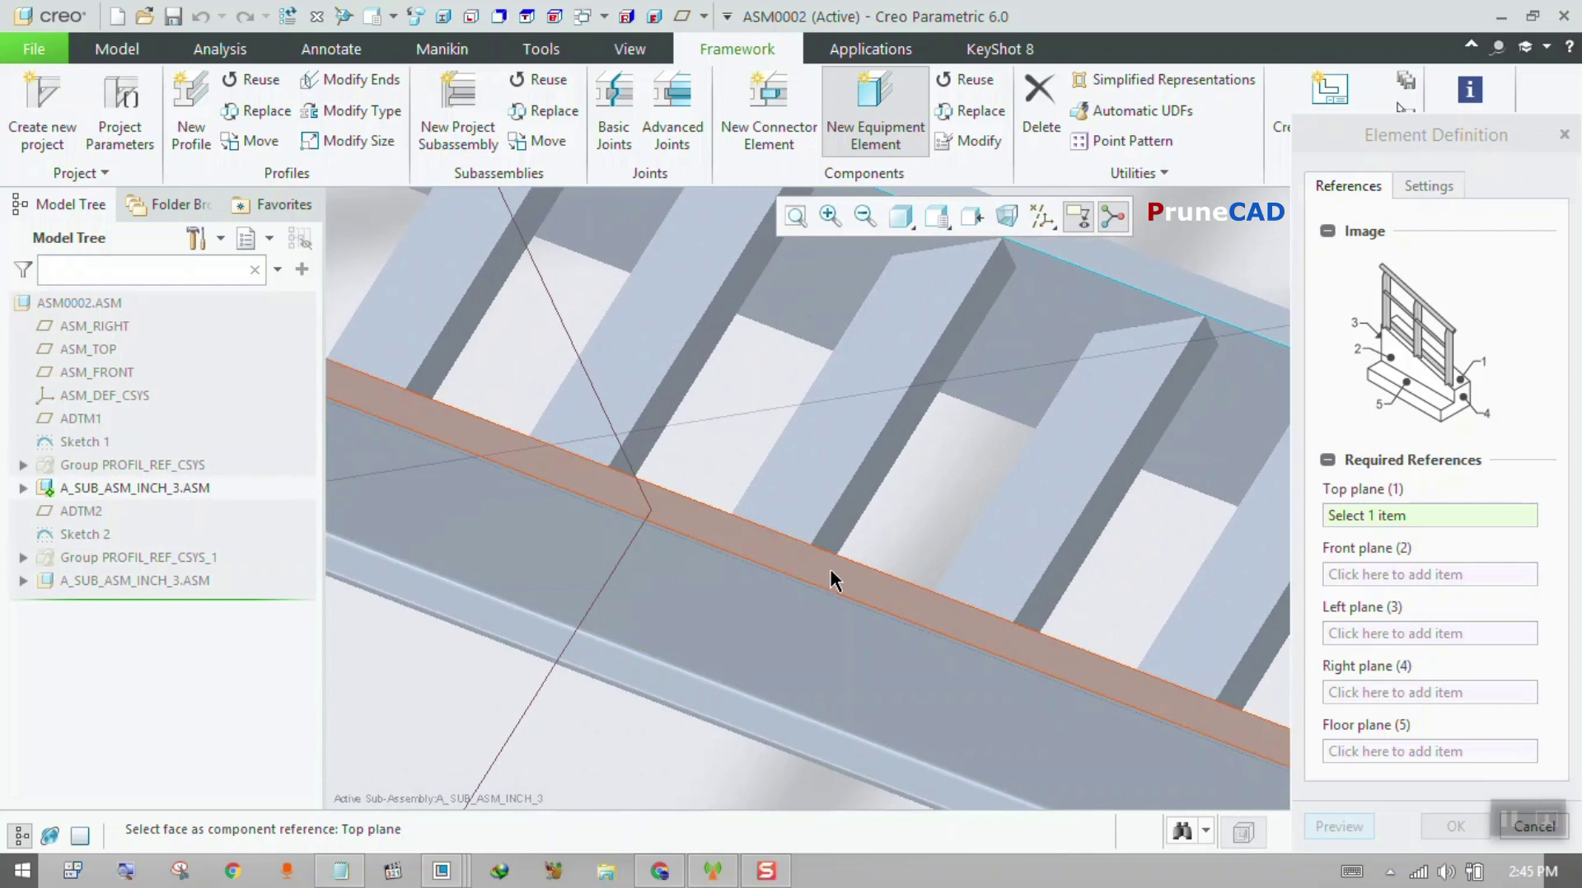
left_click(832, 574)
left_click(852, 583)
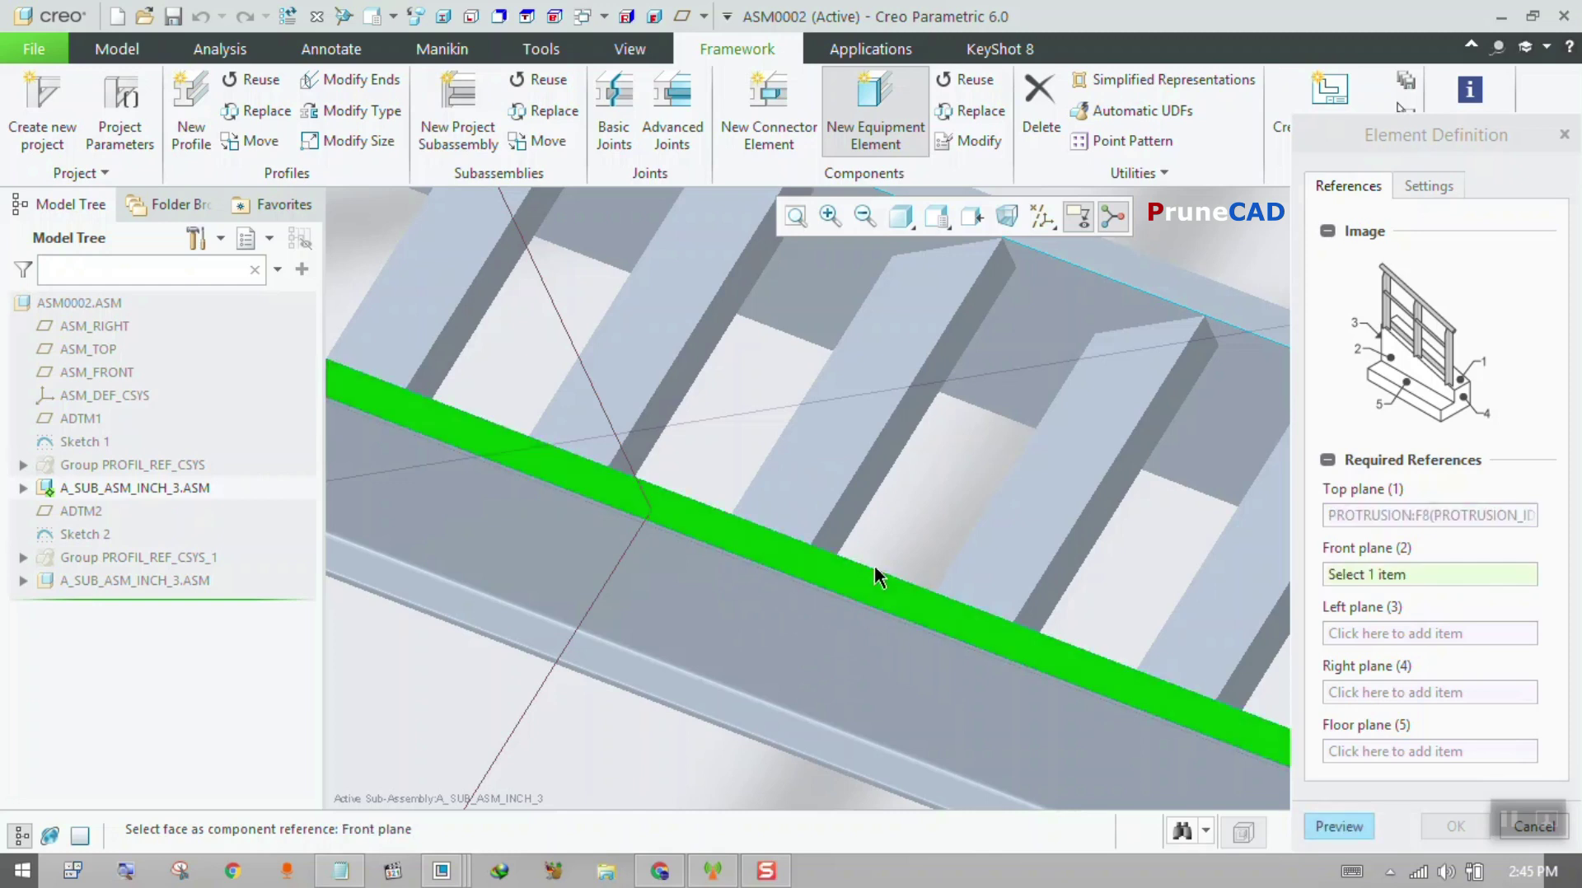
middle_click_drag(873, 565, 882, 577)
scroll(882, 577, "up", 3)
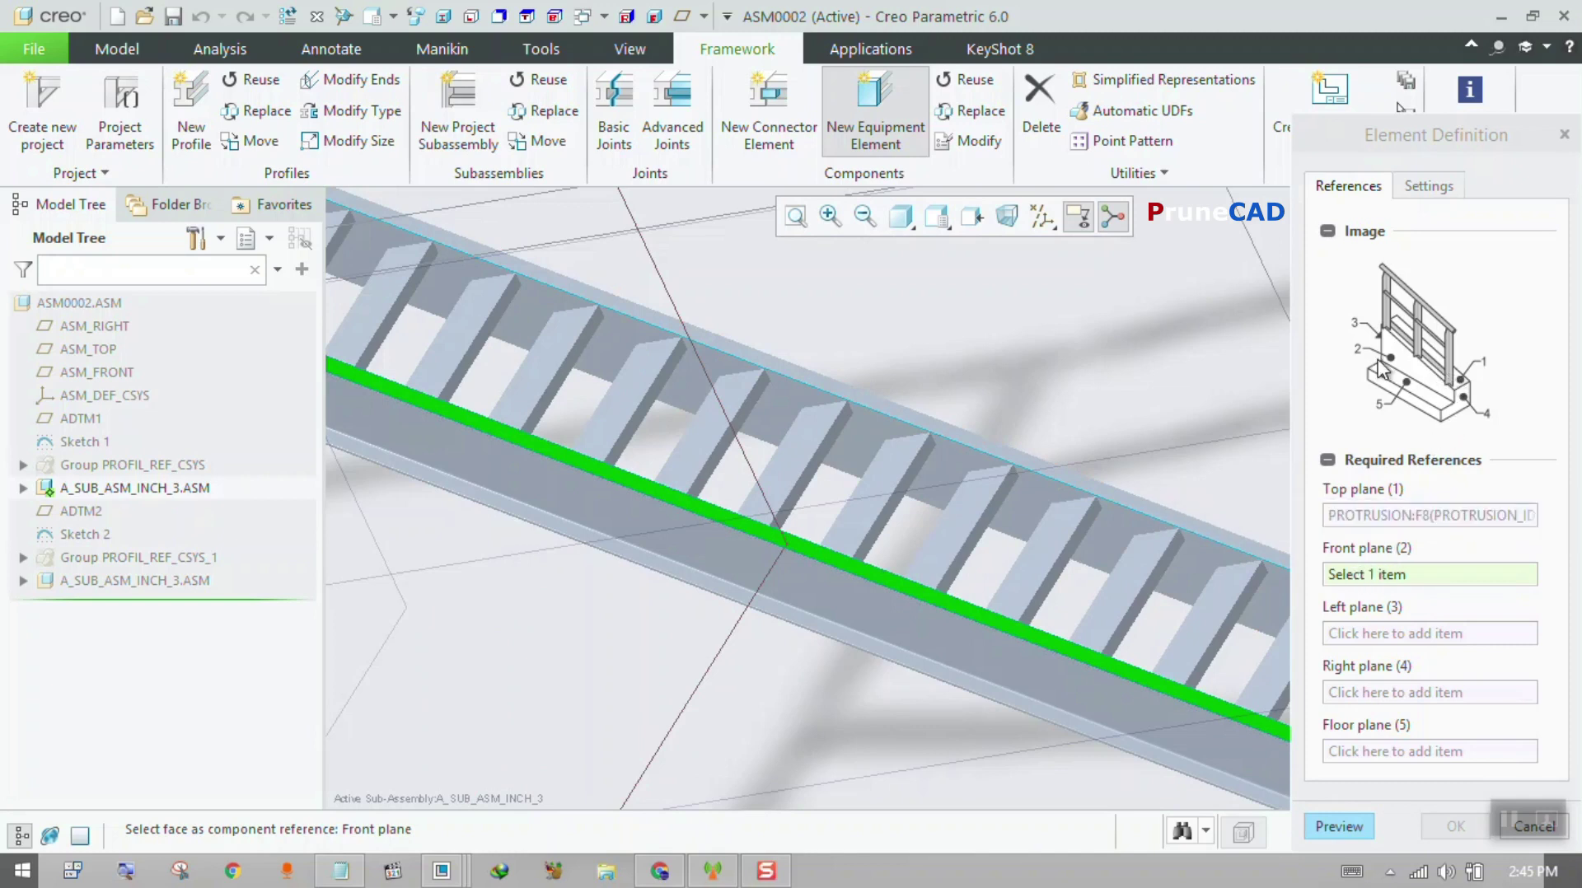
left_click(905, 616)
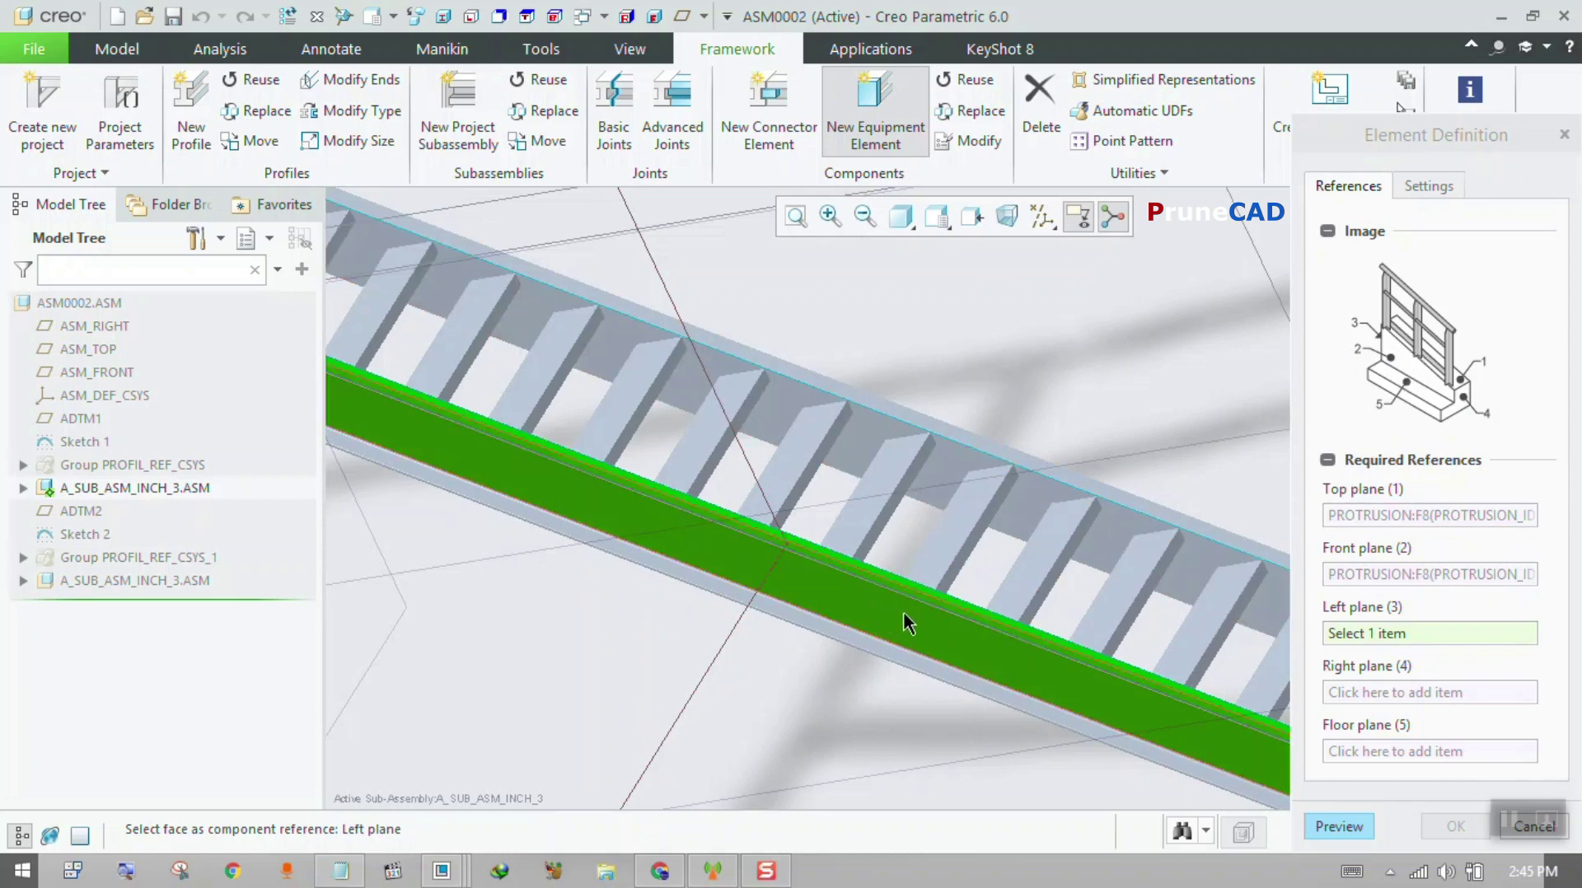
- Assign the stringer's upper end face, where it meets the platform, as the rail's left plane
left_click(1393, 633)
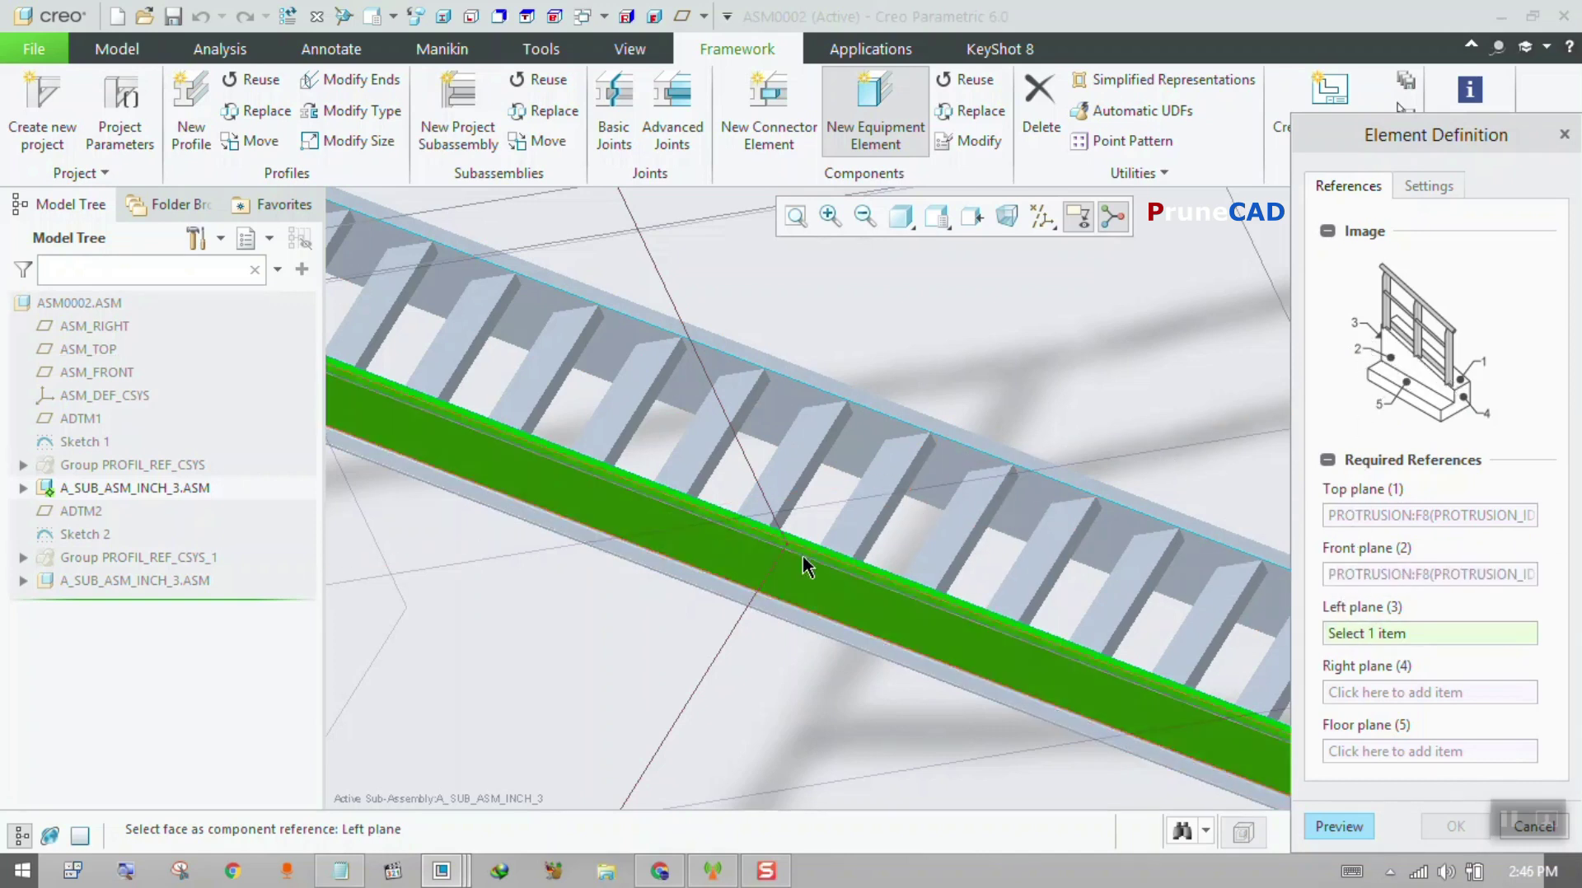
scroll(1032, 575, "up", 2)
scroll(607, 463, "down", 3)
middle_click_drag(614, 461, 684, 457)
scroll(848, 349, "down", 5)
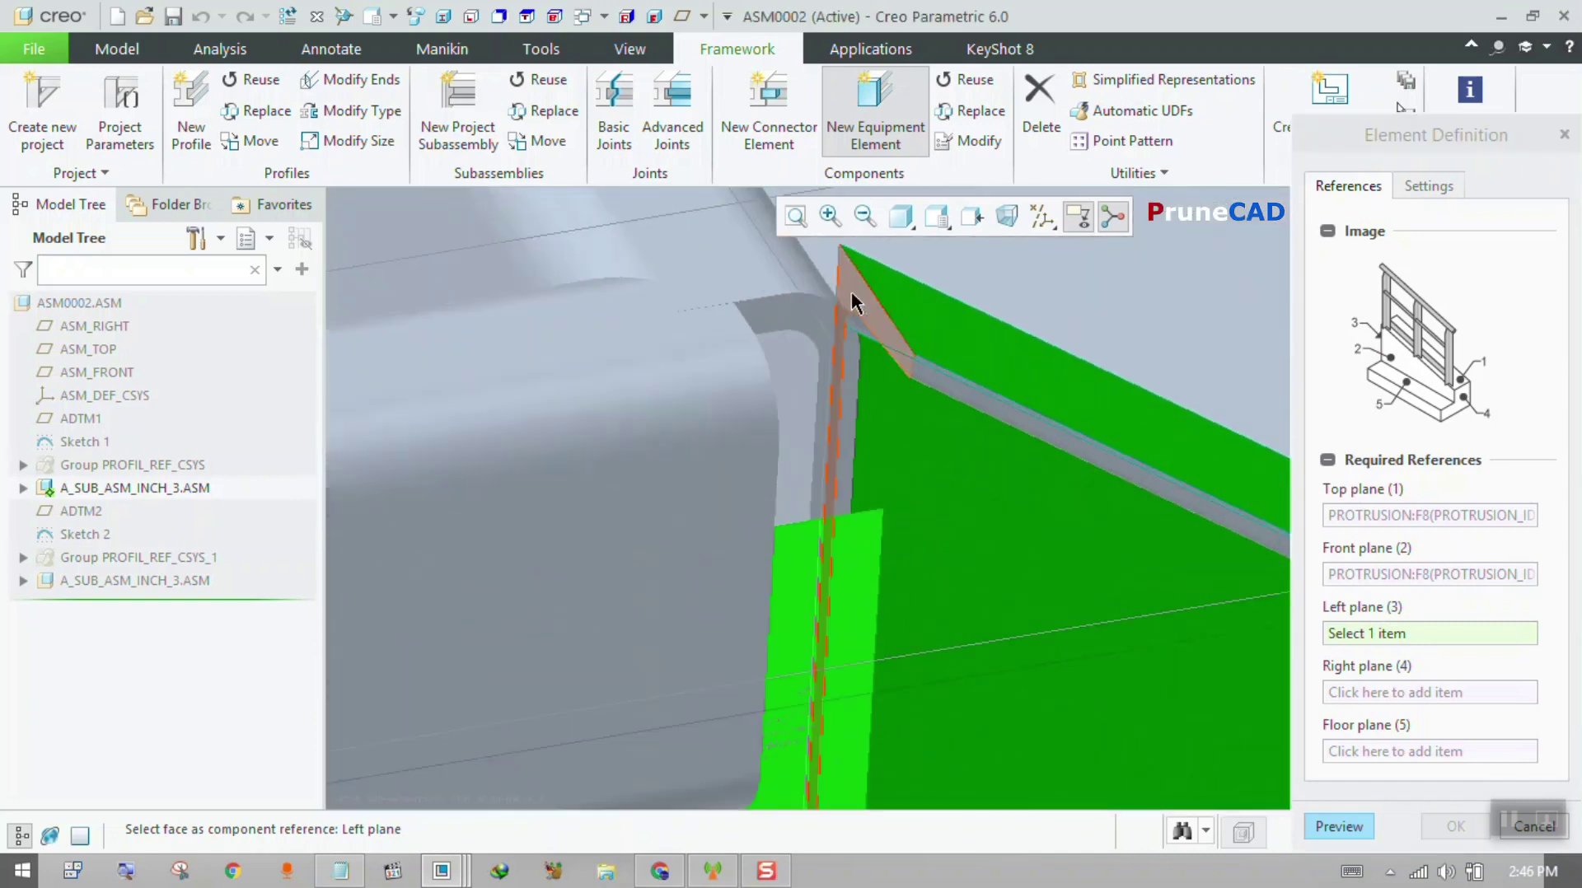
left_click(846, 295)
- Assign the stringer's lower end face as the rail's right plane and the lowest tread's face as the floor plane
scroll(600, 438, "up", 4)
scroll(889, 507, "up", 8)
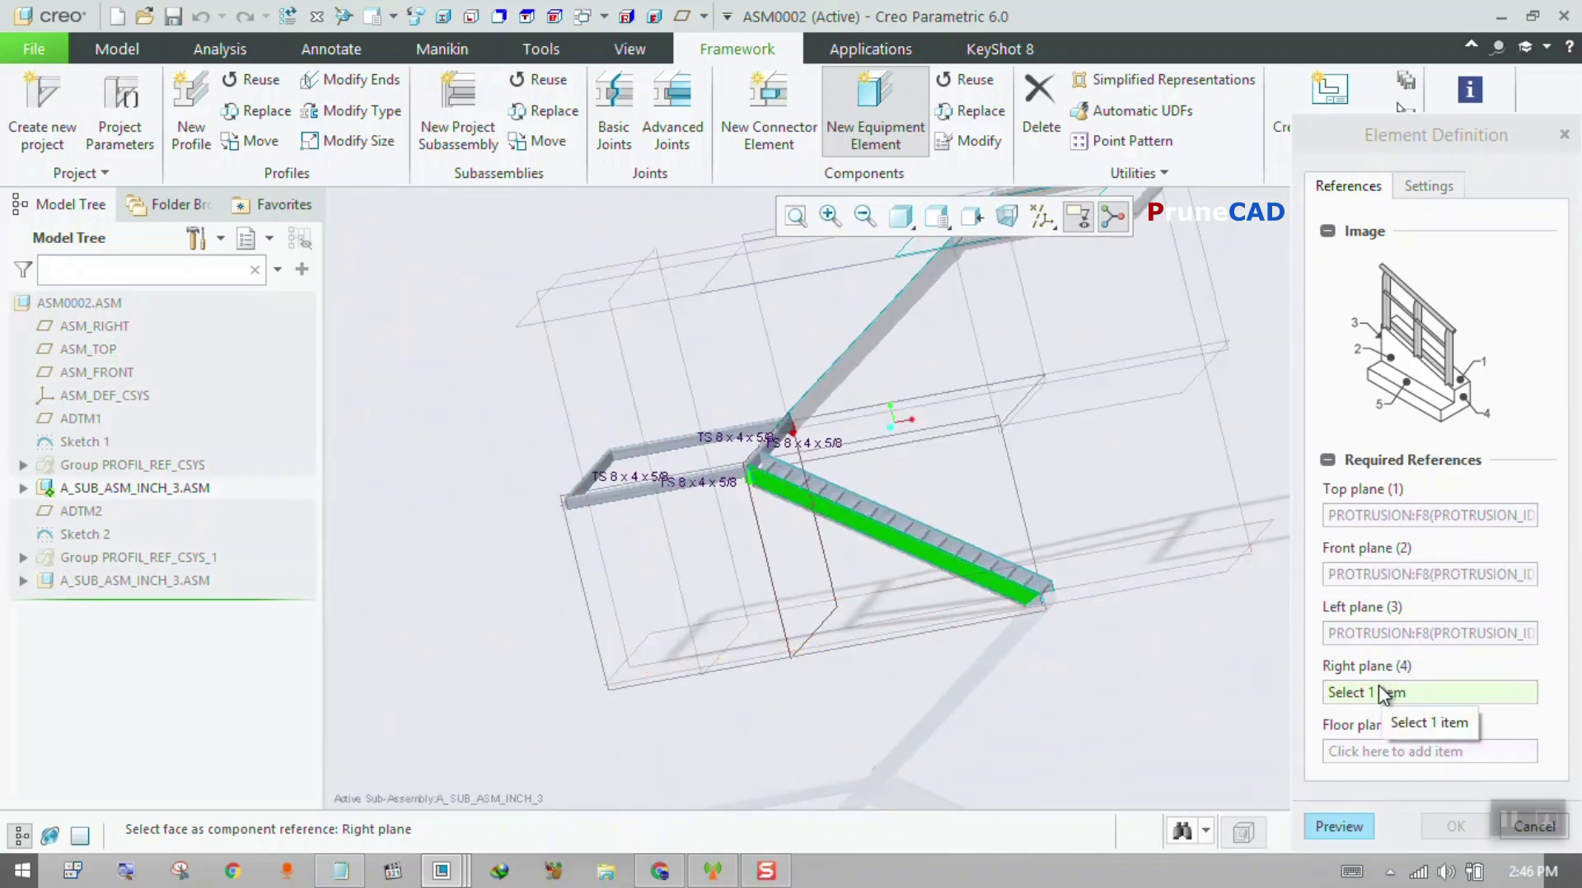
scroll(882, 530, "down", 8)
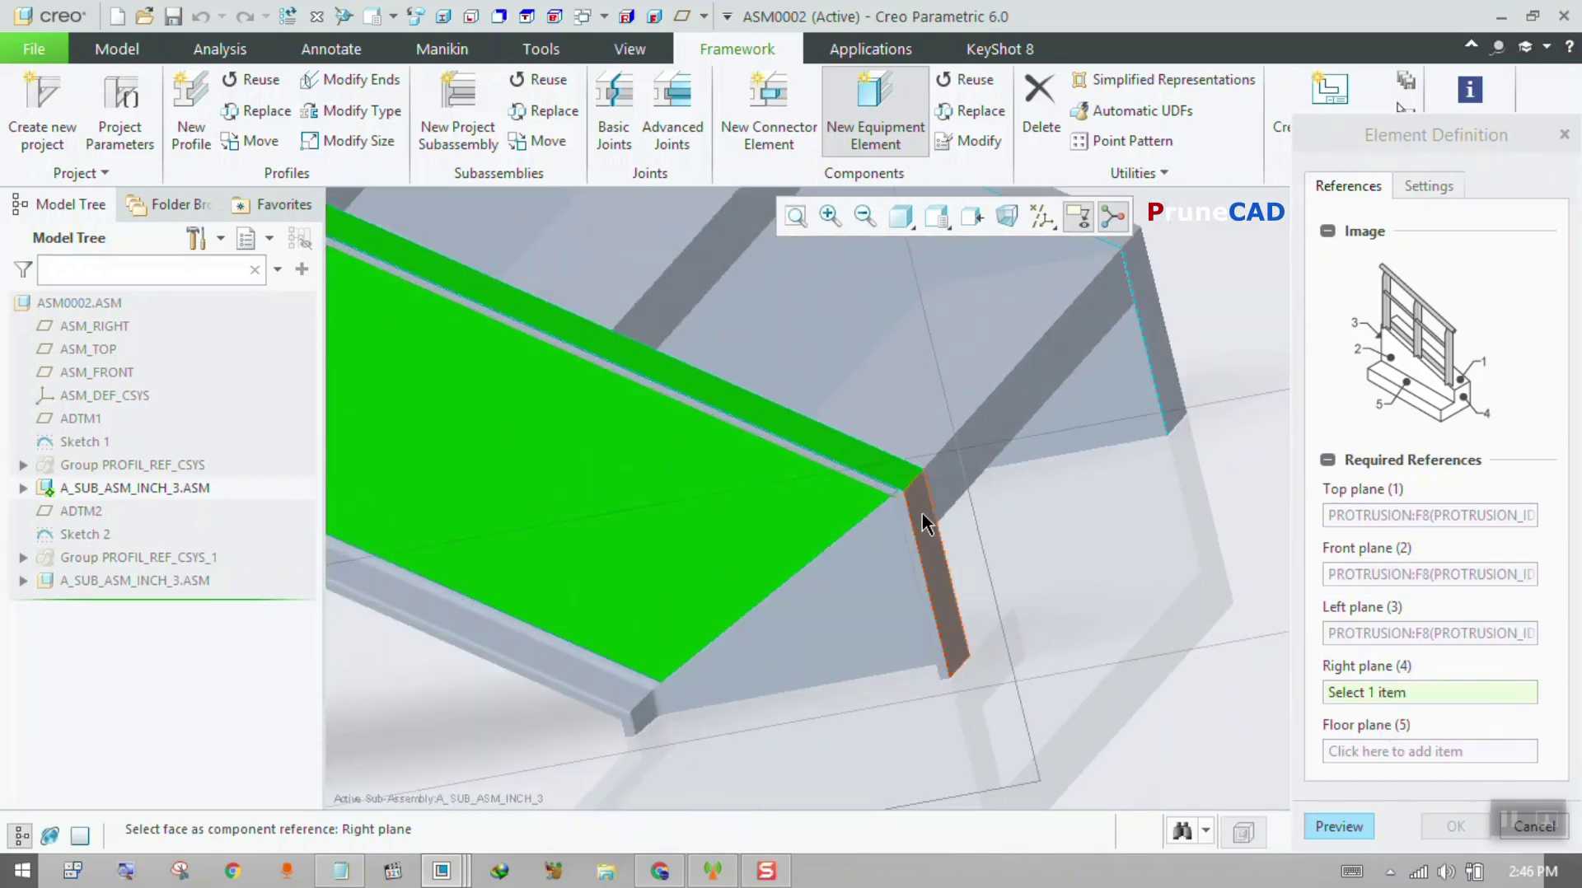
left_click(923, 509)
scroll(1180, 568, "up", 4)
scroll(1182, 633, "up", 1)
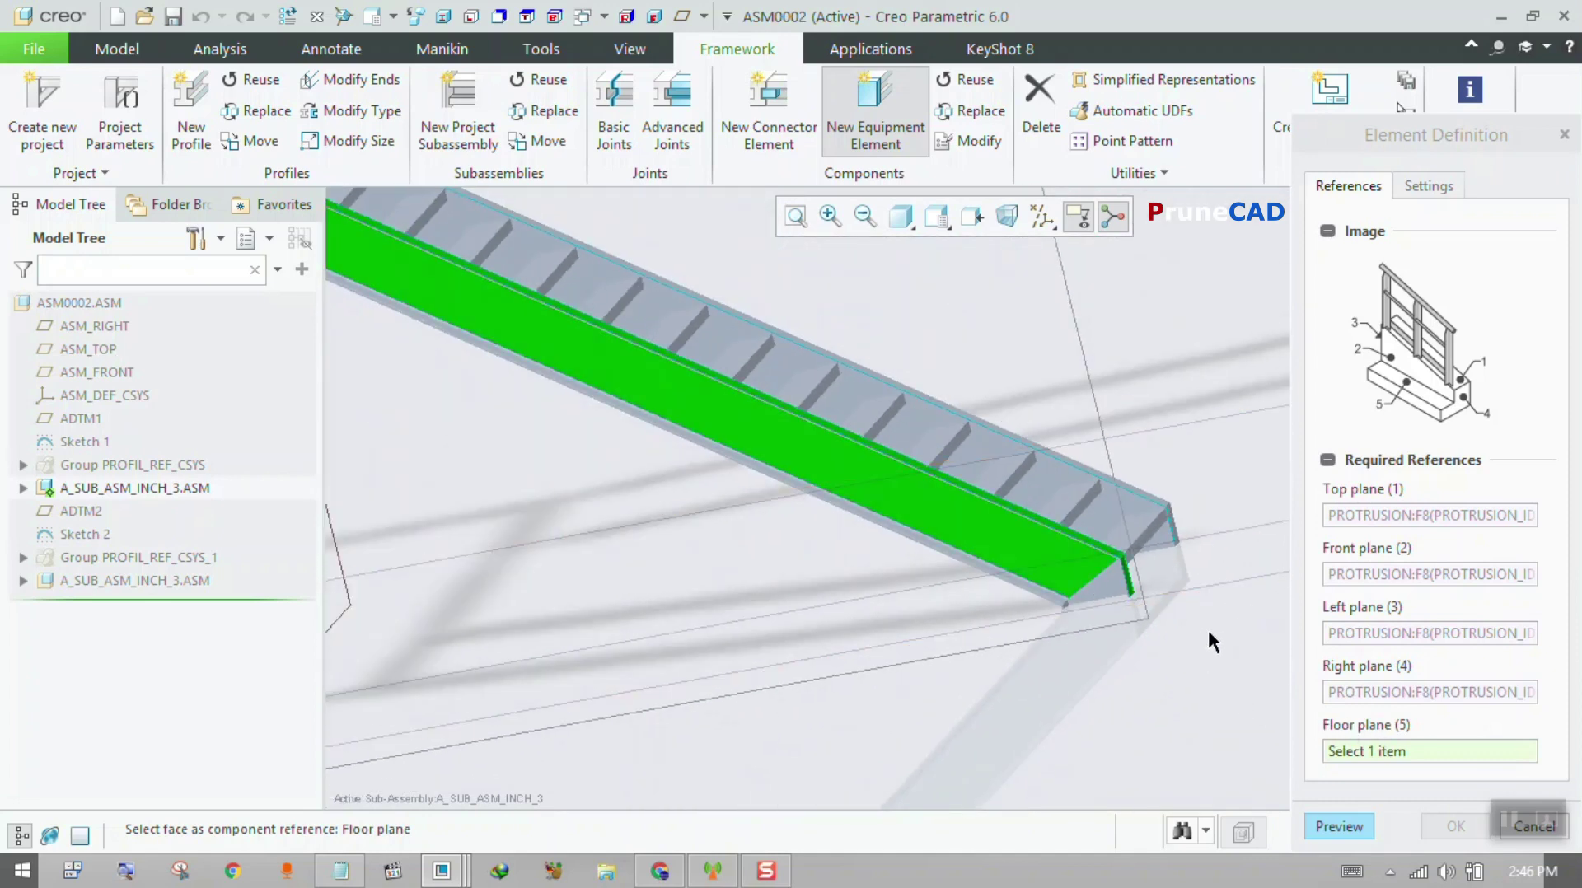
mouse_move(1208, 626)
middle_mouse_down()
mouse_move(1154, 596)
mouse_move(1063, 620)
mouse_move(1182, 627)
middle_mouse_up()
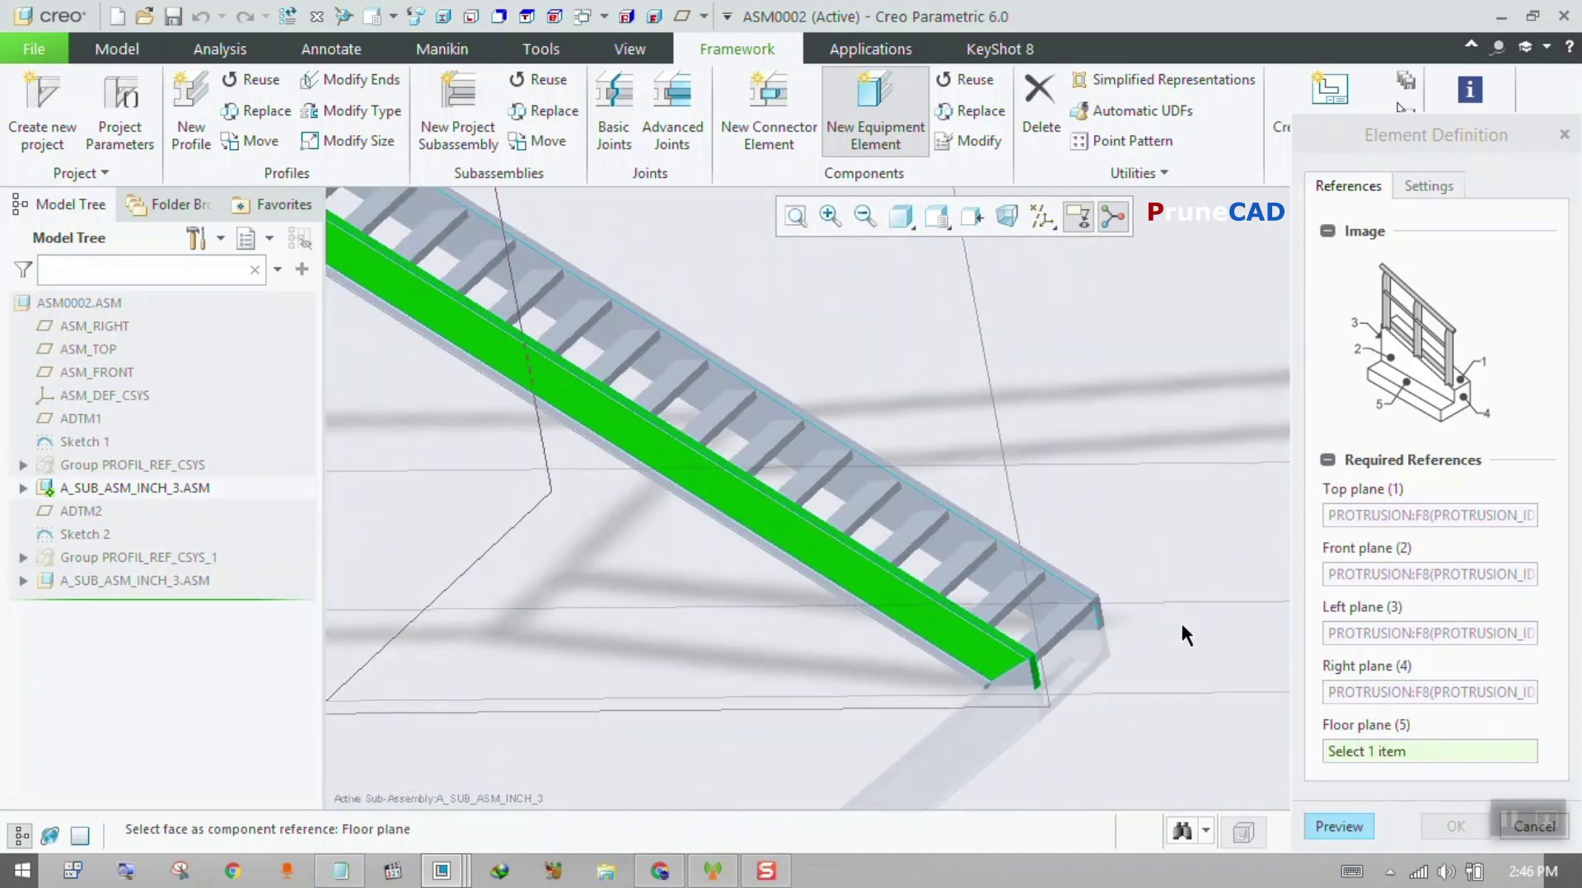
left_click(1045, 634)
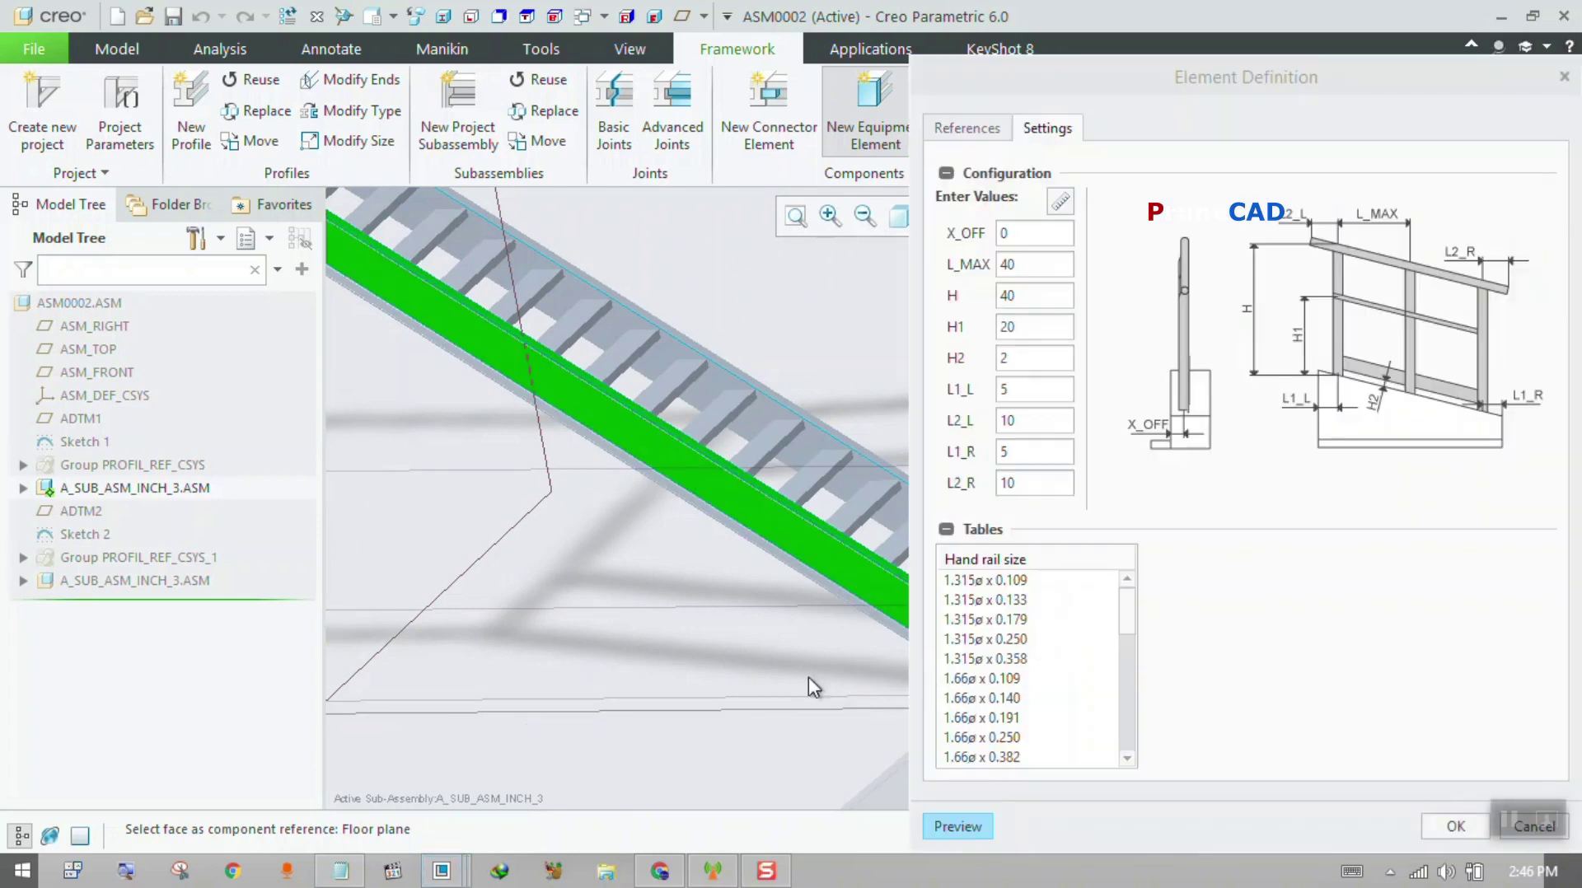
- Preview the RAILS_1 element along the stairs with the default configuration values
scroll(813, 686, "down", 5)
left_click(956, 826)
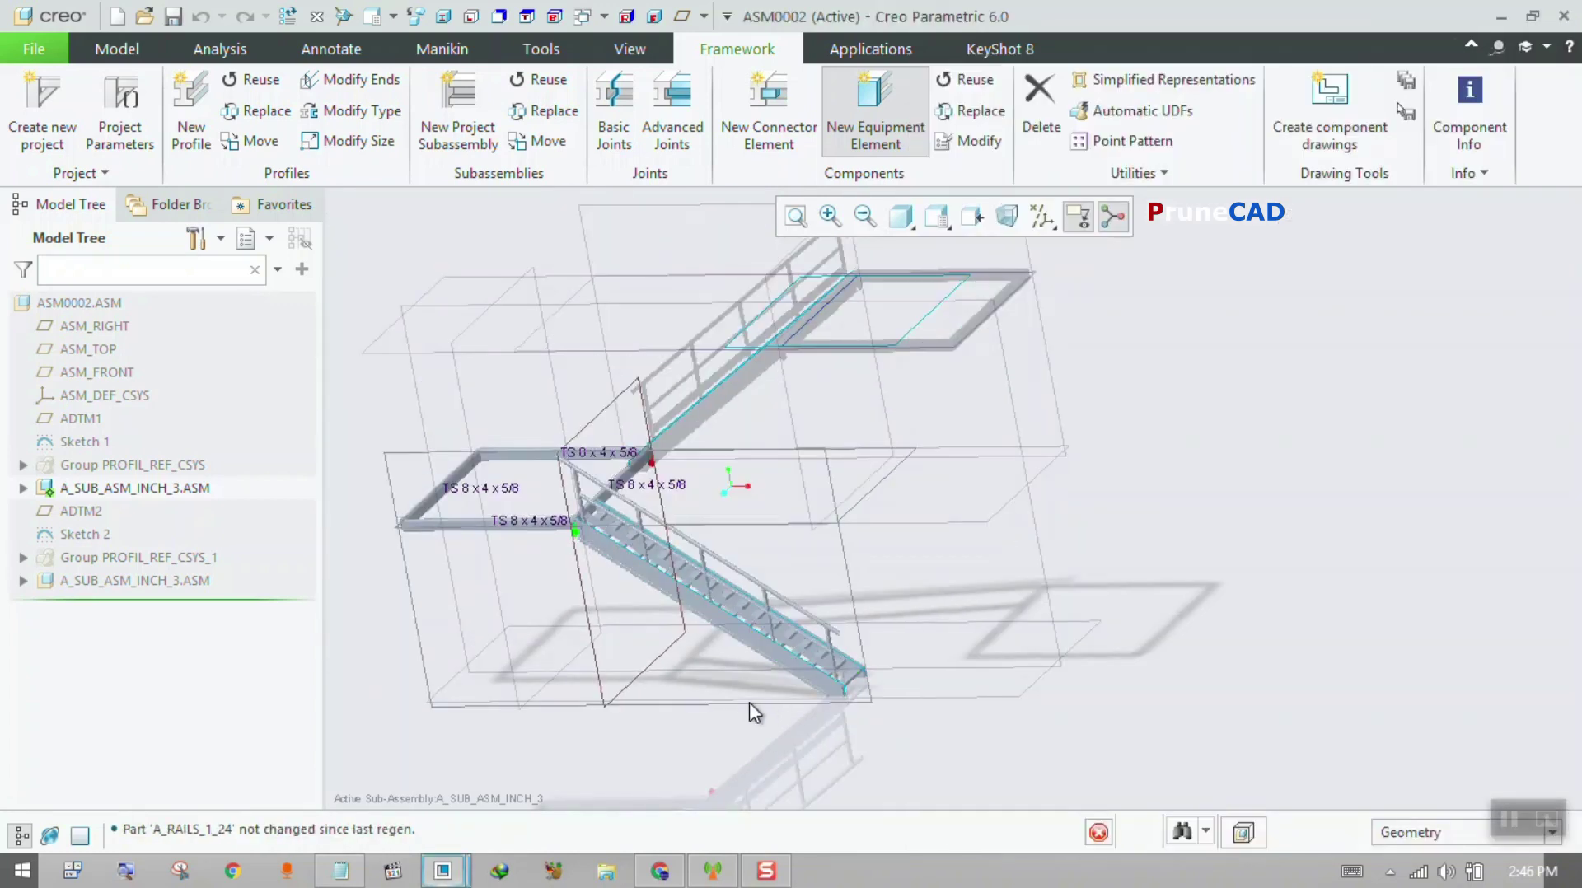
scroll(783, 684, "up", 3)
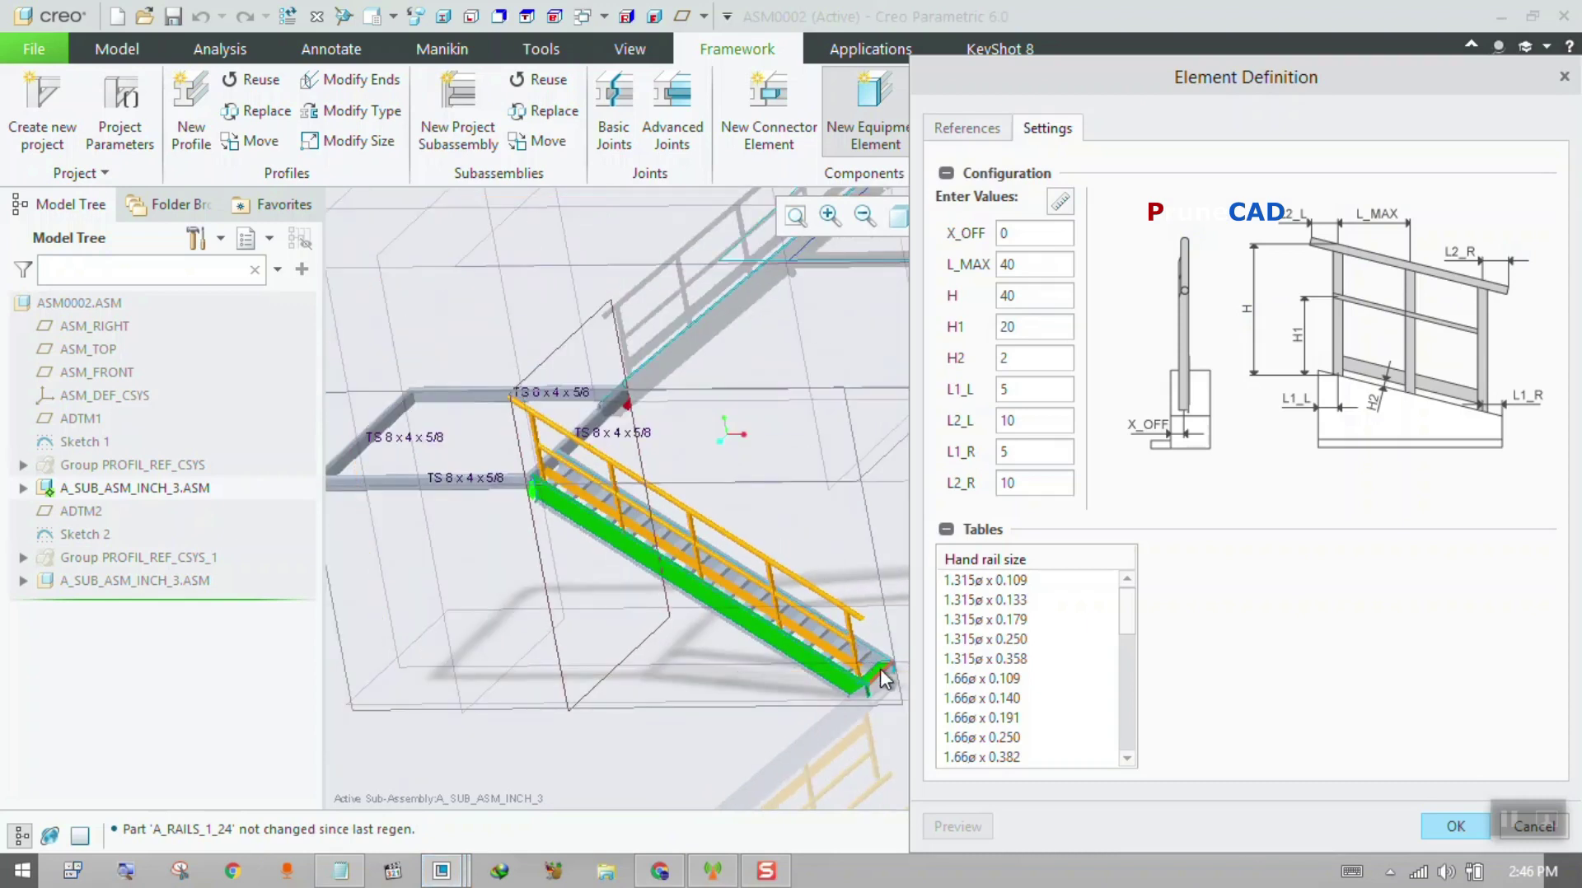
- Replace the handrail's Floor plane (5) reference with the top face of the far stringer and preview the rail
middle_click_drag(873, 671, 898, 639)
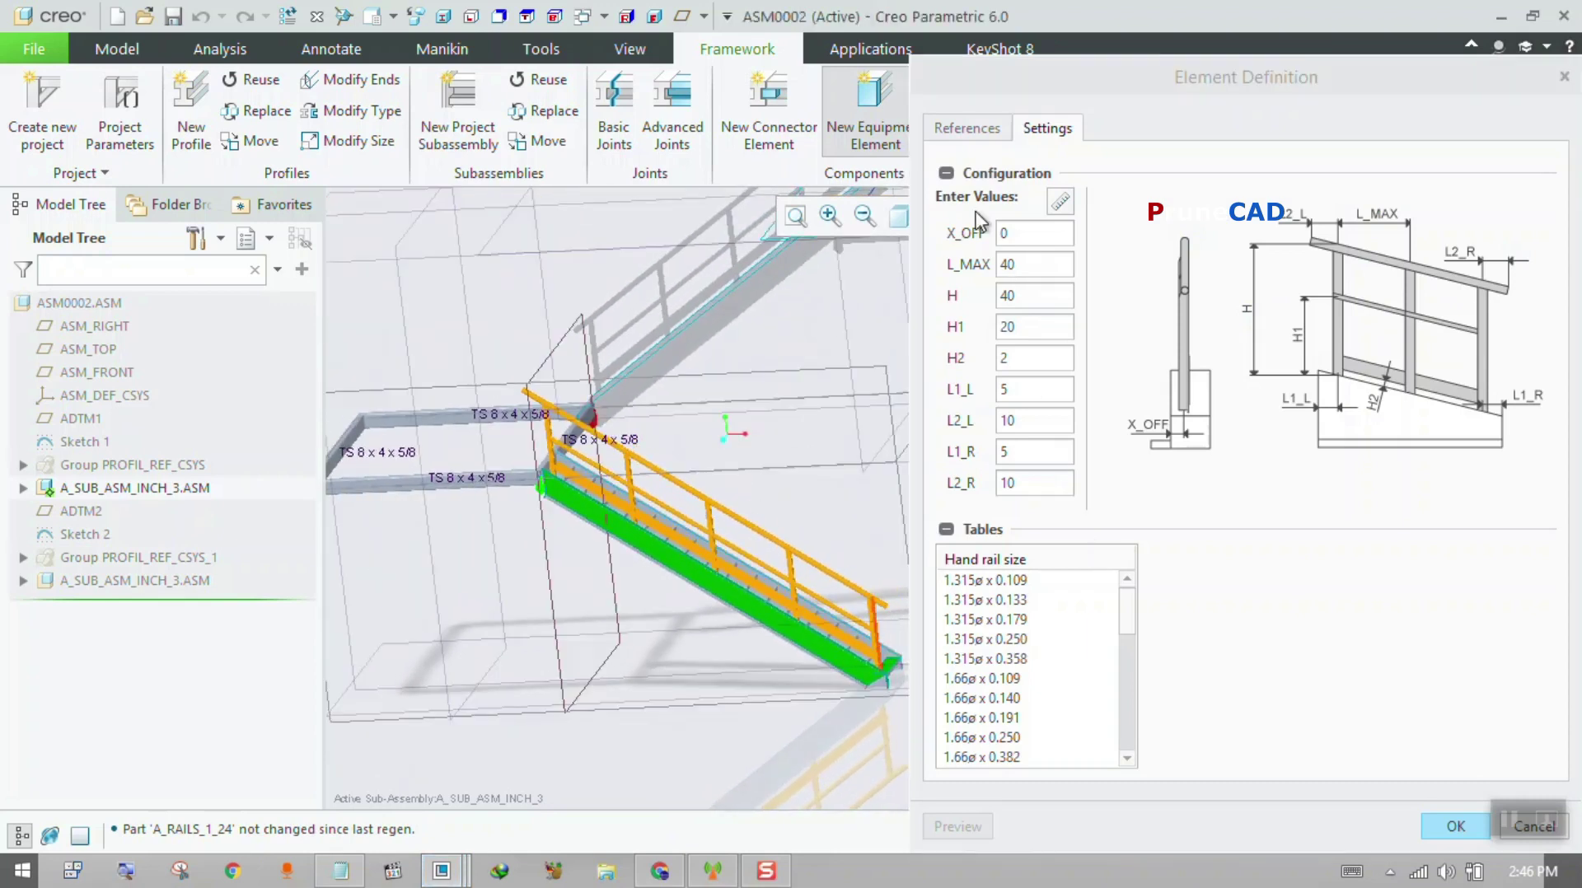
left_click(994, 131)
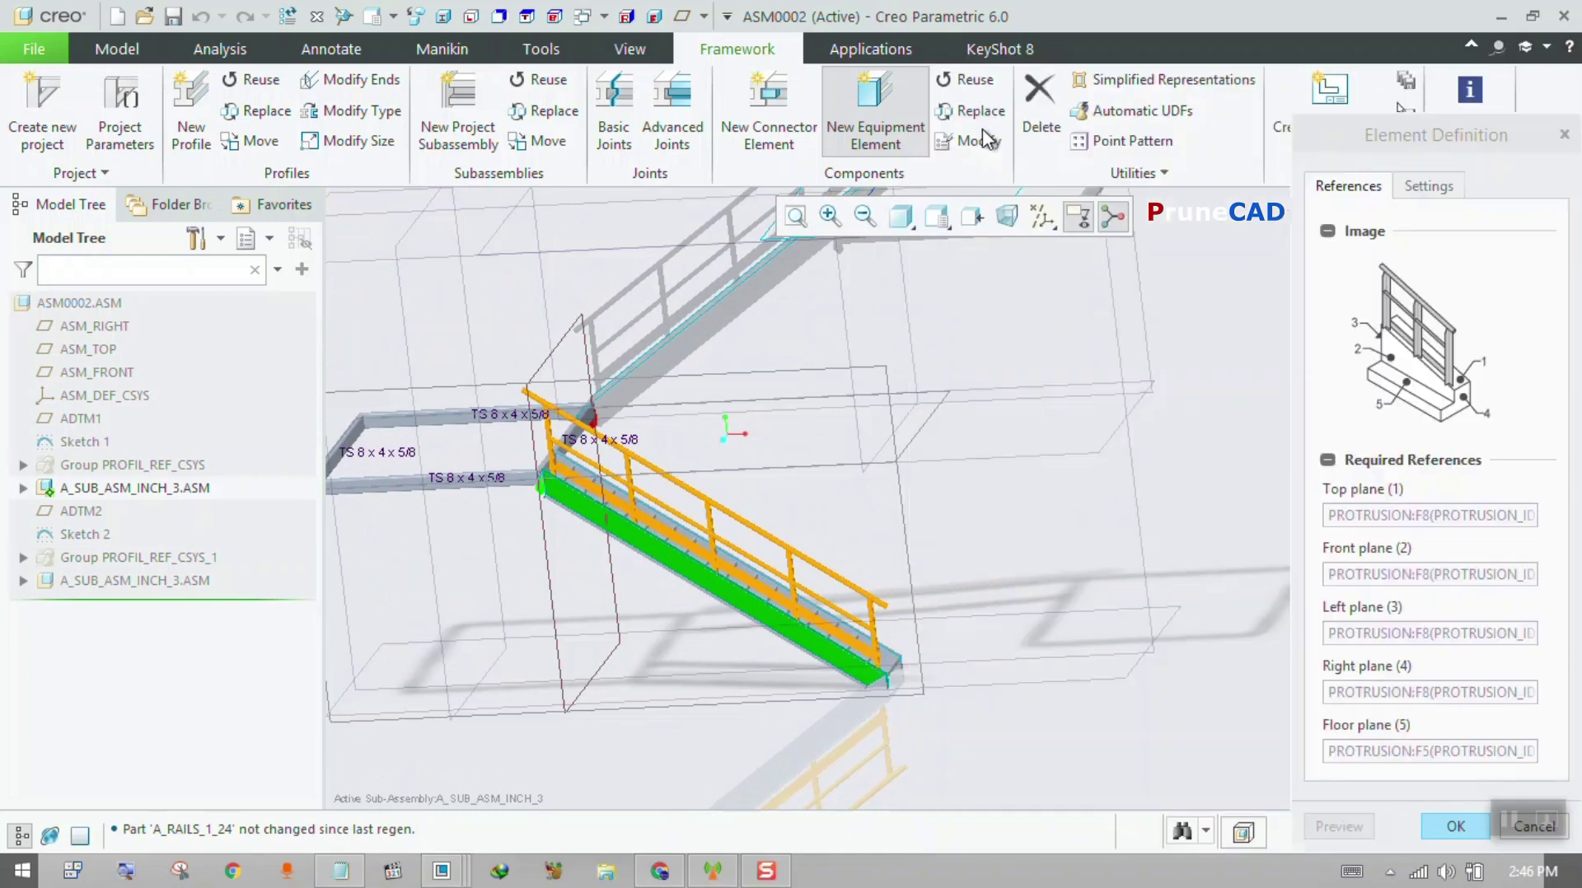
right_click(1364, 748)
left_click(1419, 763)
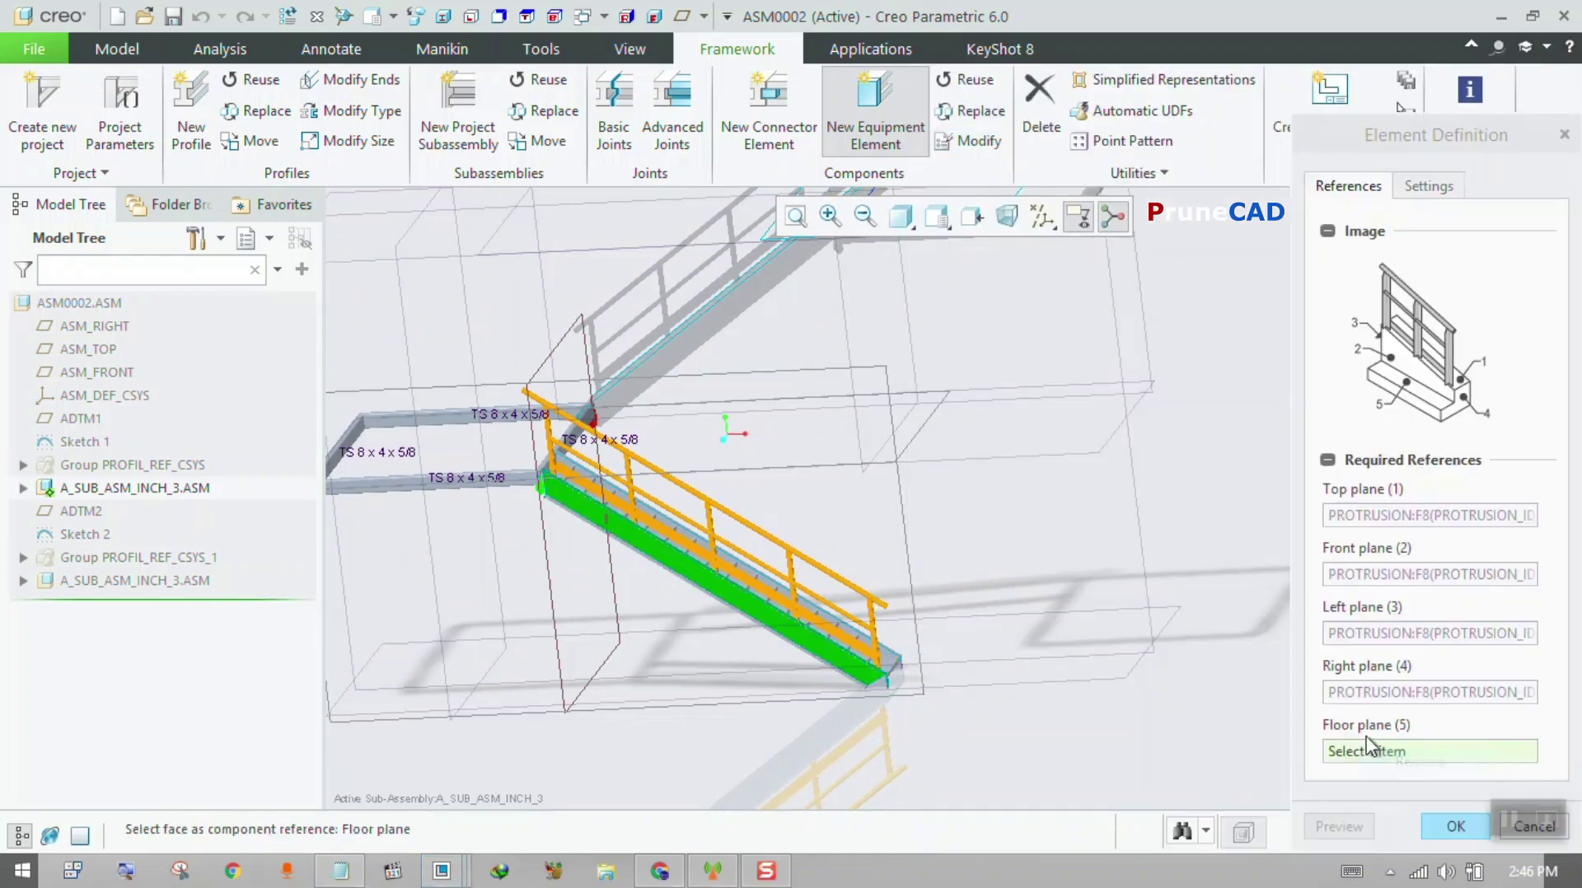
scroll(853, 667, "down", 5)
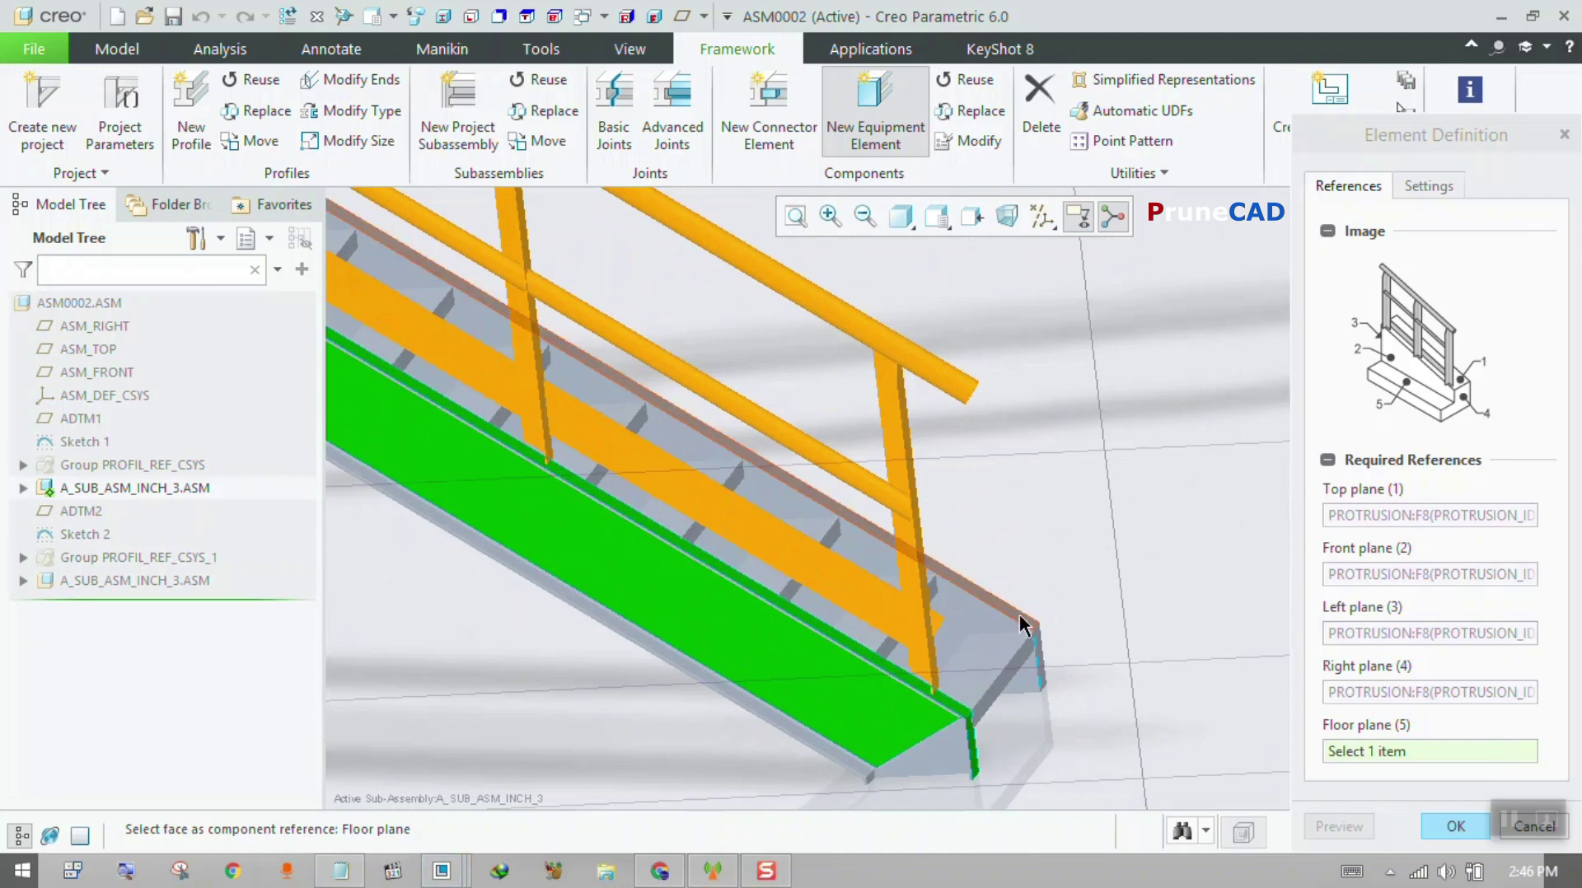
left_click(1023, 625)
scroll(1067, 650, "up", 3)
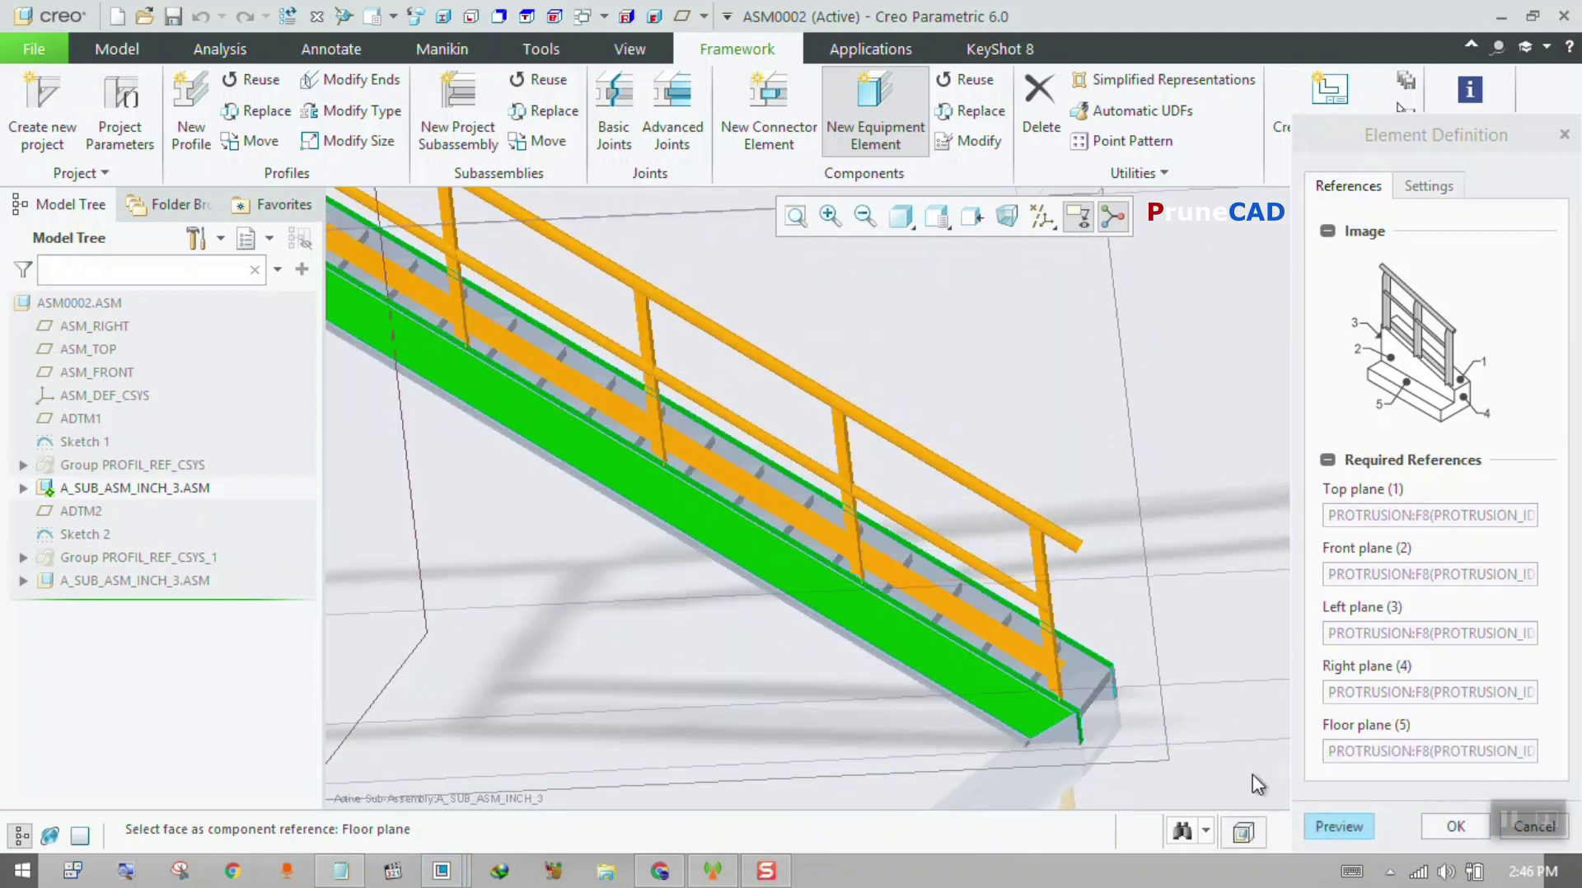
left_click(1317, 836)
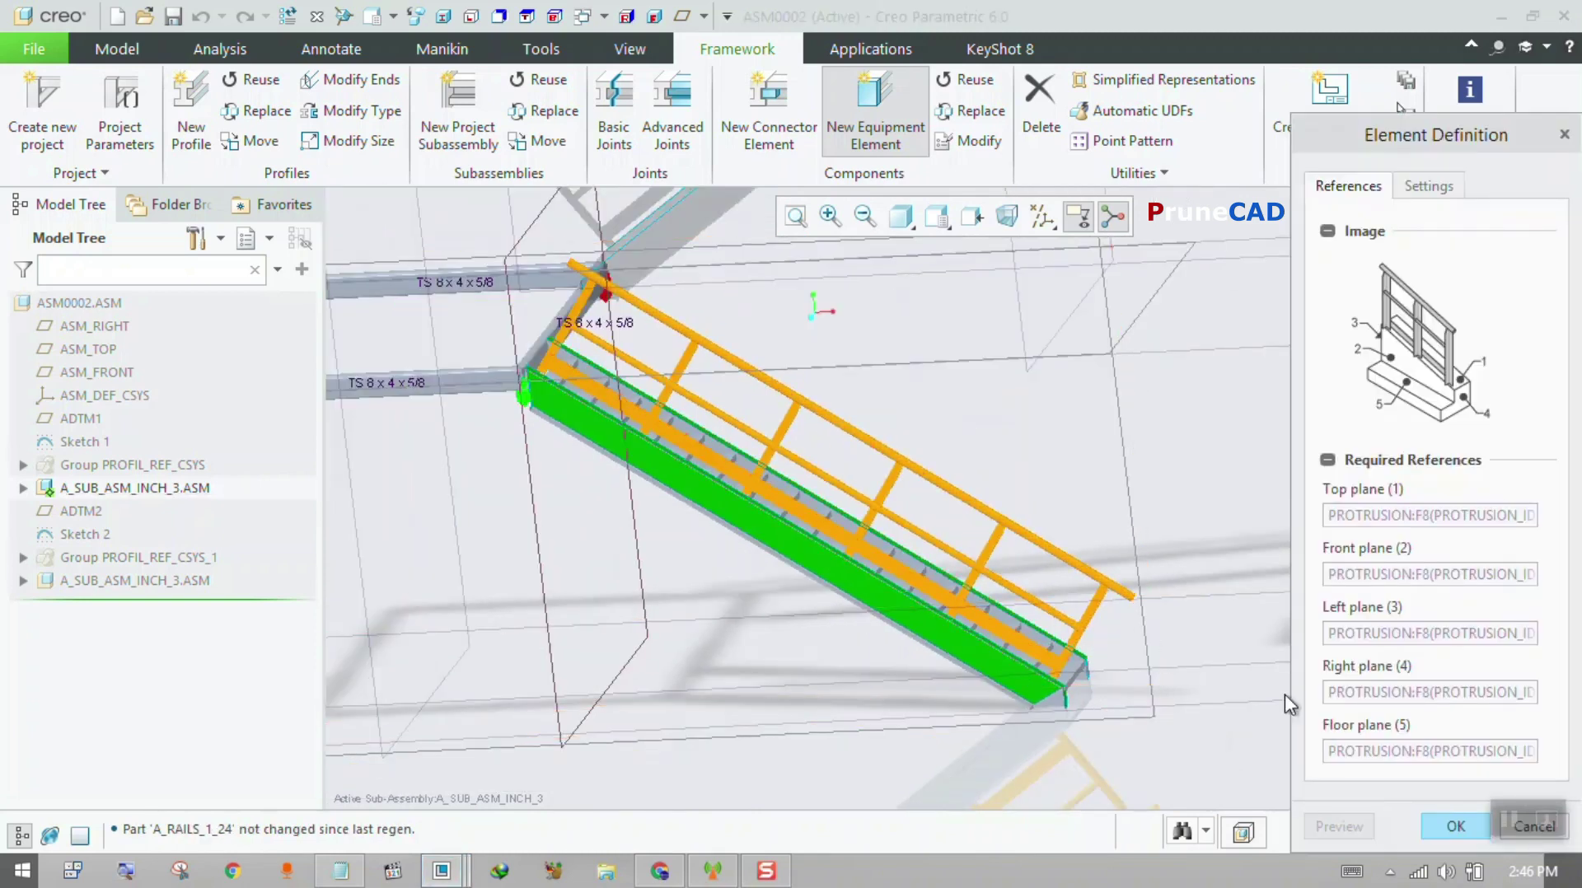
- Replace the handrail's Floor plane (5) reference with a face of a mid-flight stair tread and preview the rail
right_click(1348, 751)
left_click(1375, 760)
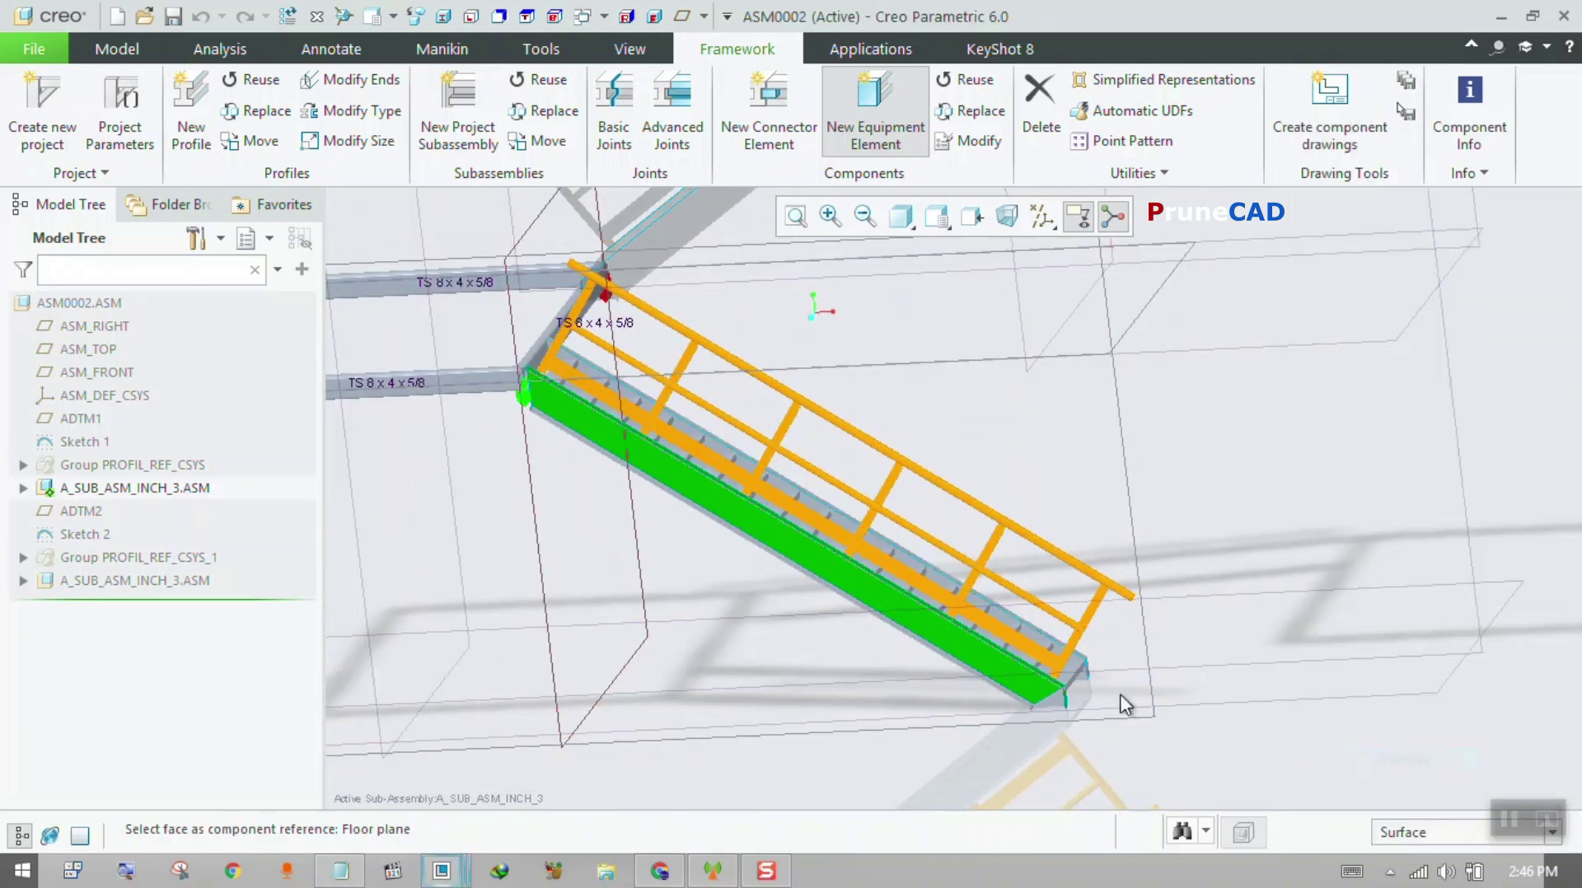
scroll(720, 452, "up", 5)
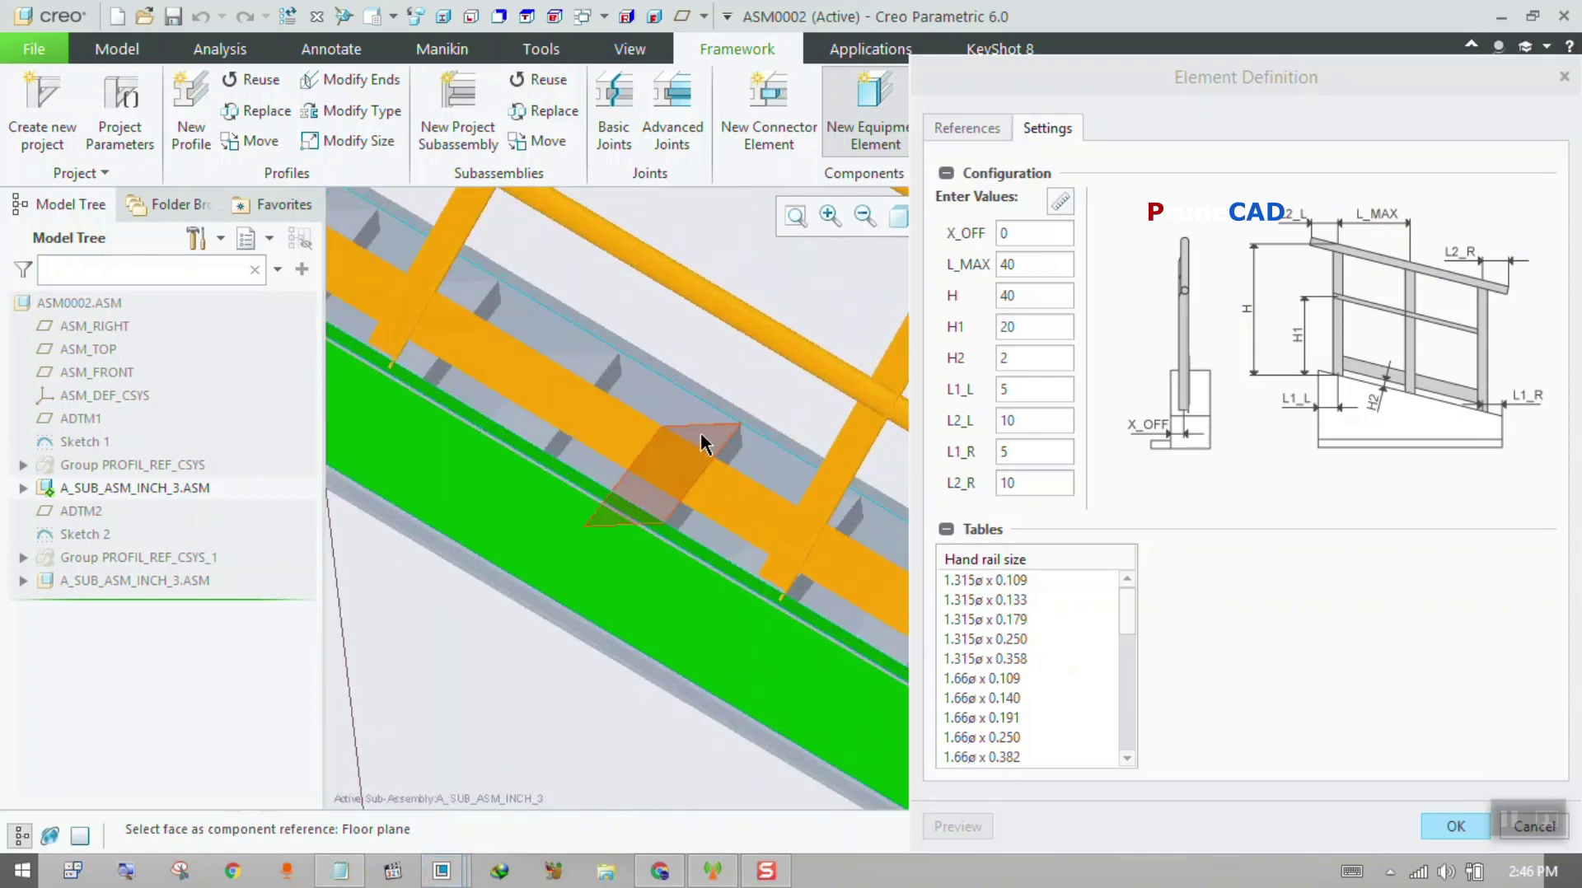
left_click(700, 441)
scroll(692, 472, "down", 5)
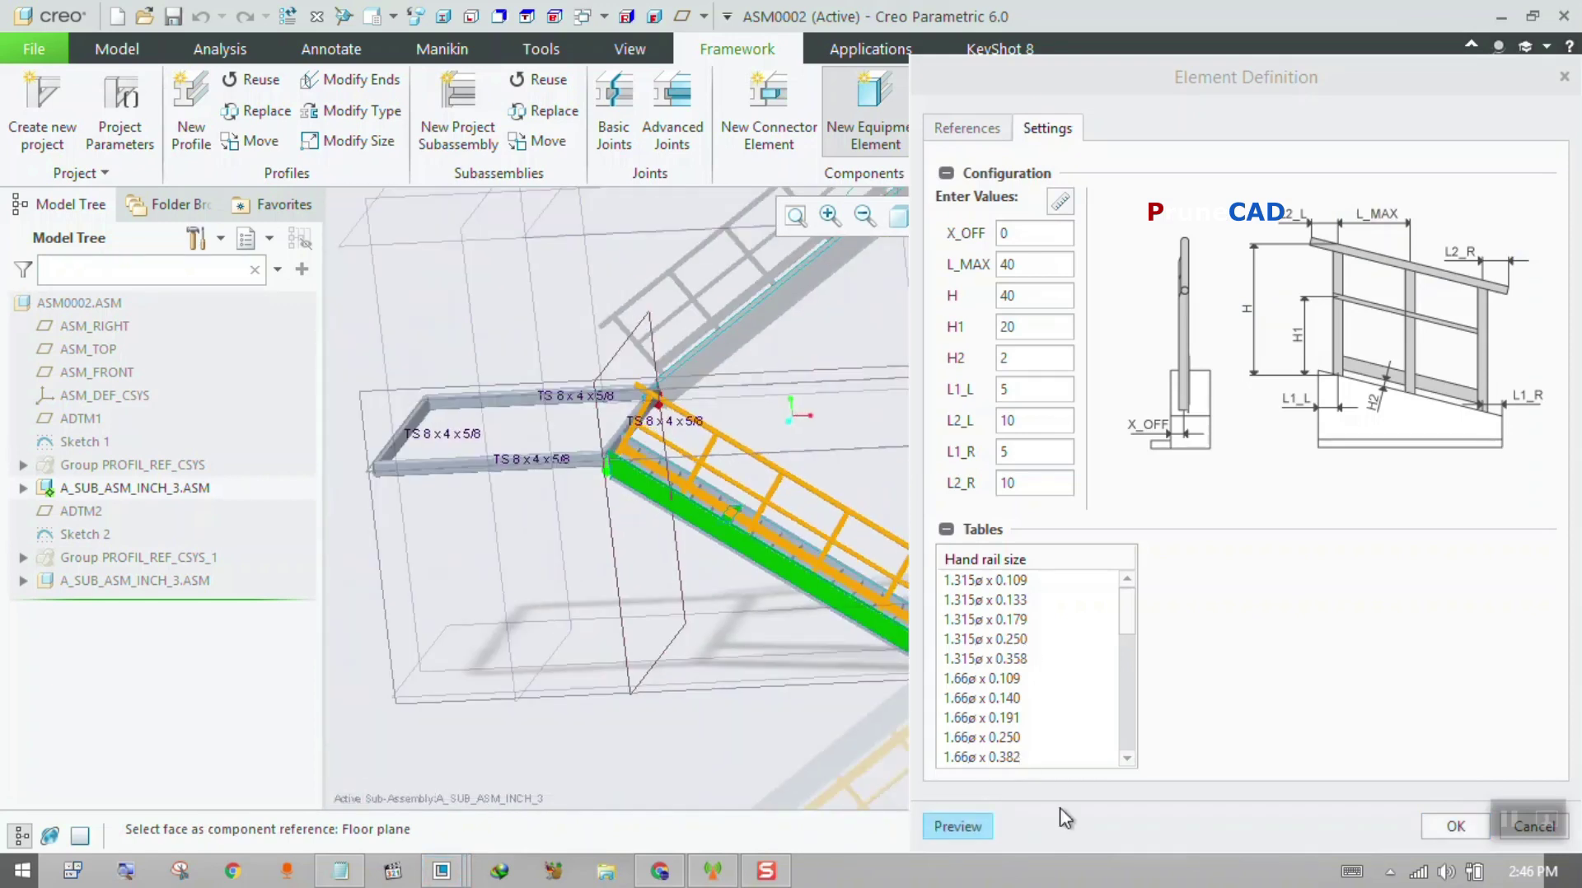
left_click(980, 829)
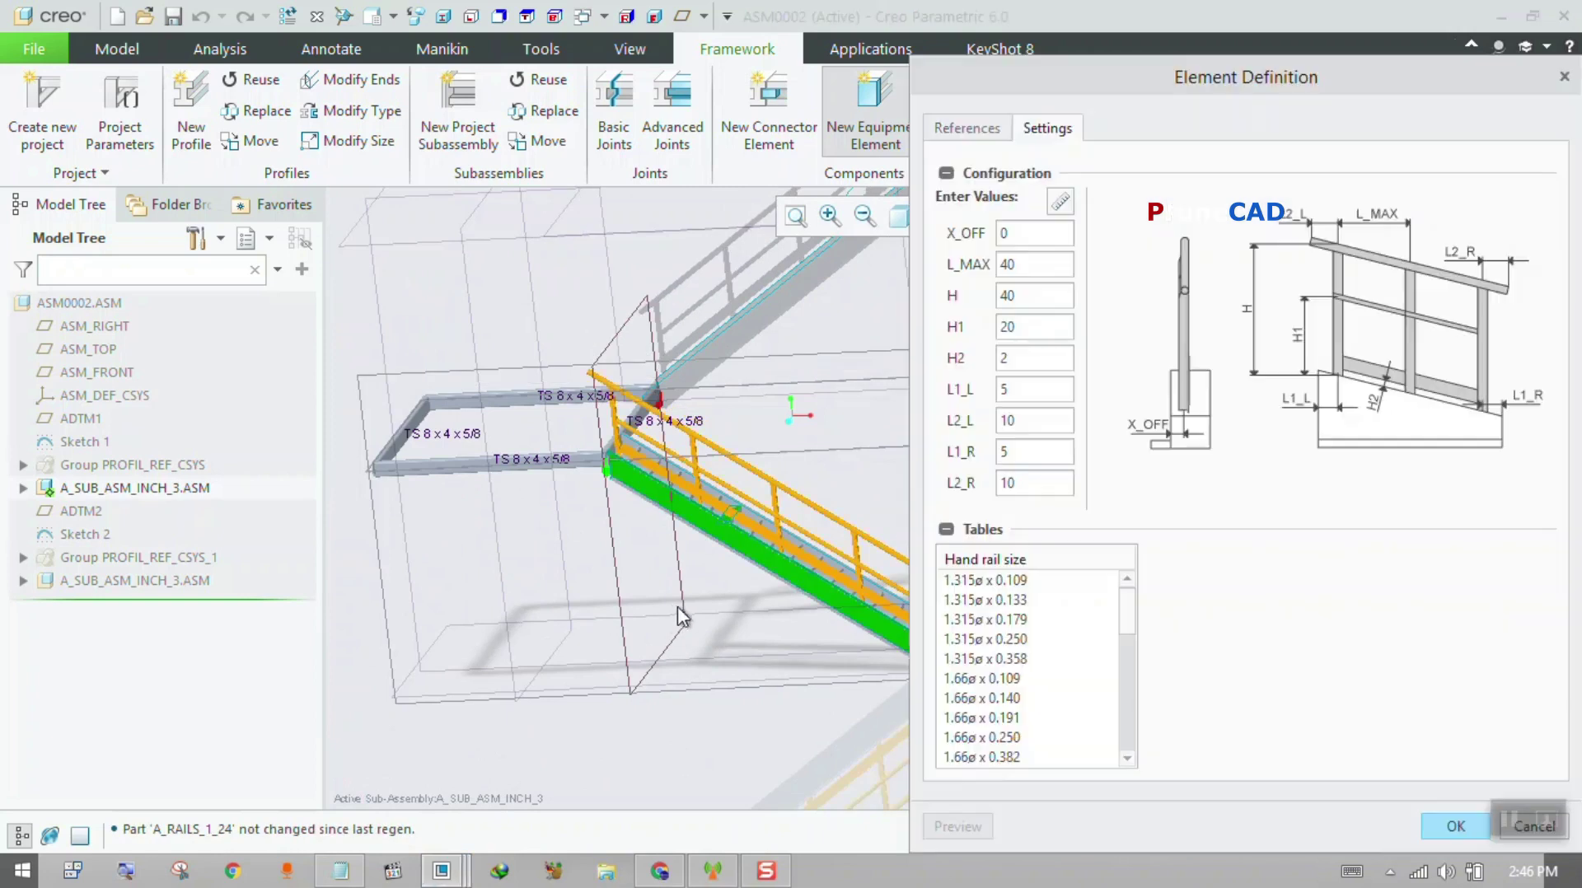
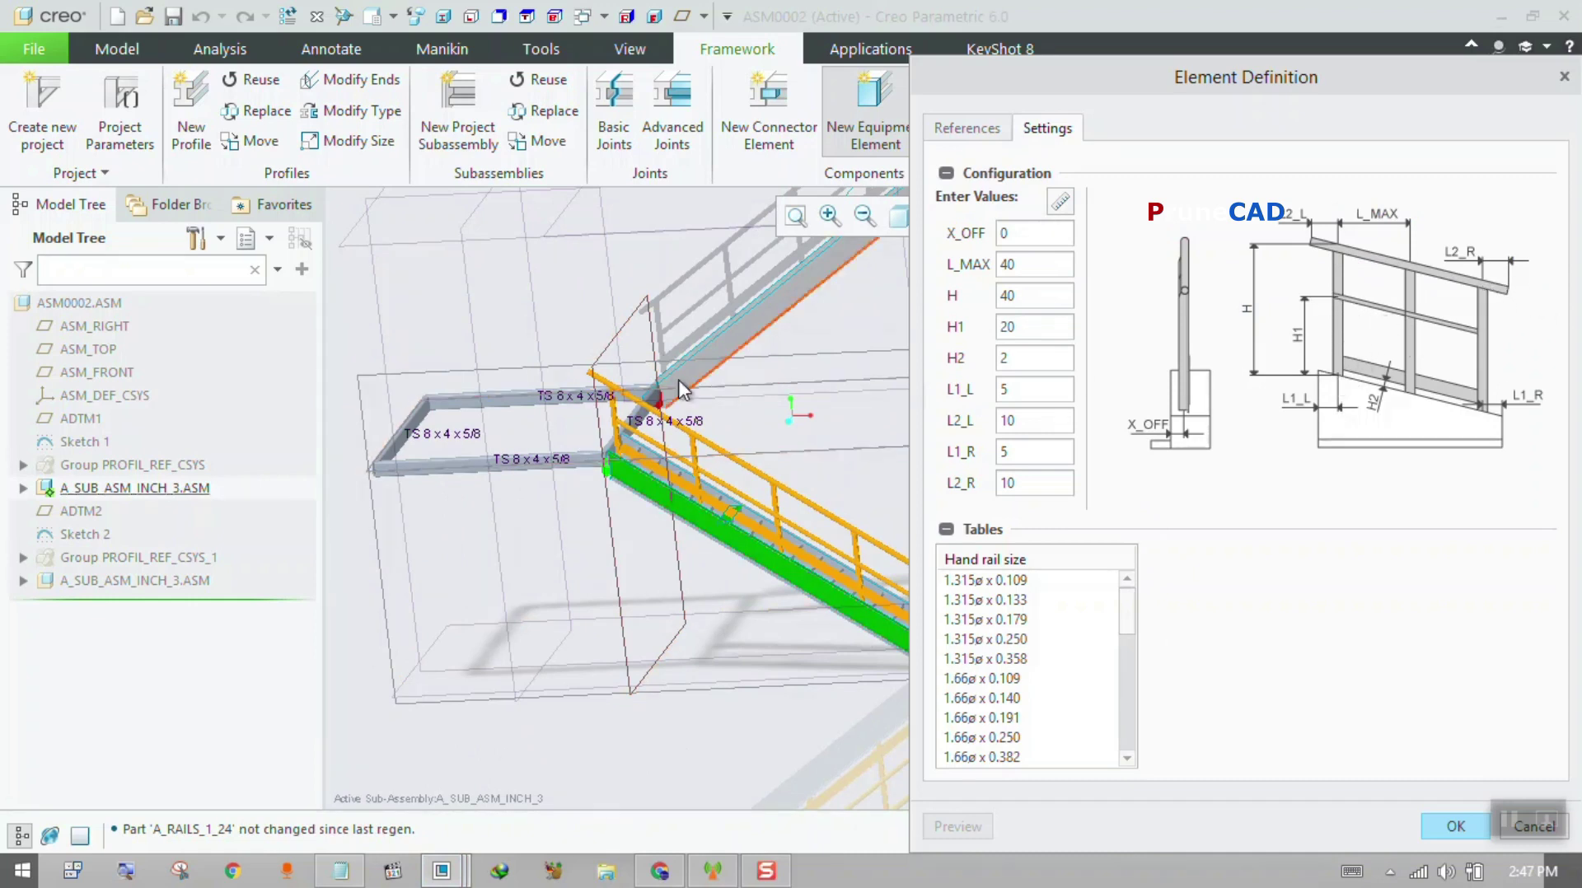
- Examine the previewed handrail's end overhangs, post positions and sideways position on the stringer against the dimension diagram
scroll(527, 417, "up", 4)
scroll(696, 481, "down", 7)
scroll(696, 481, "down", 4)
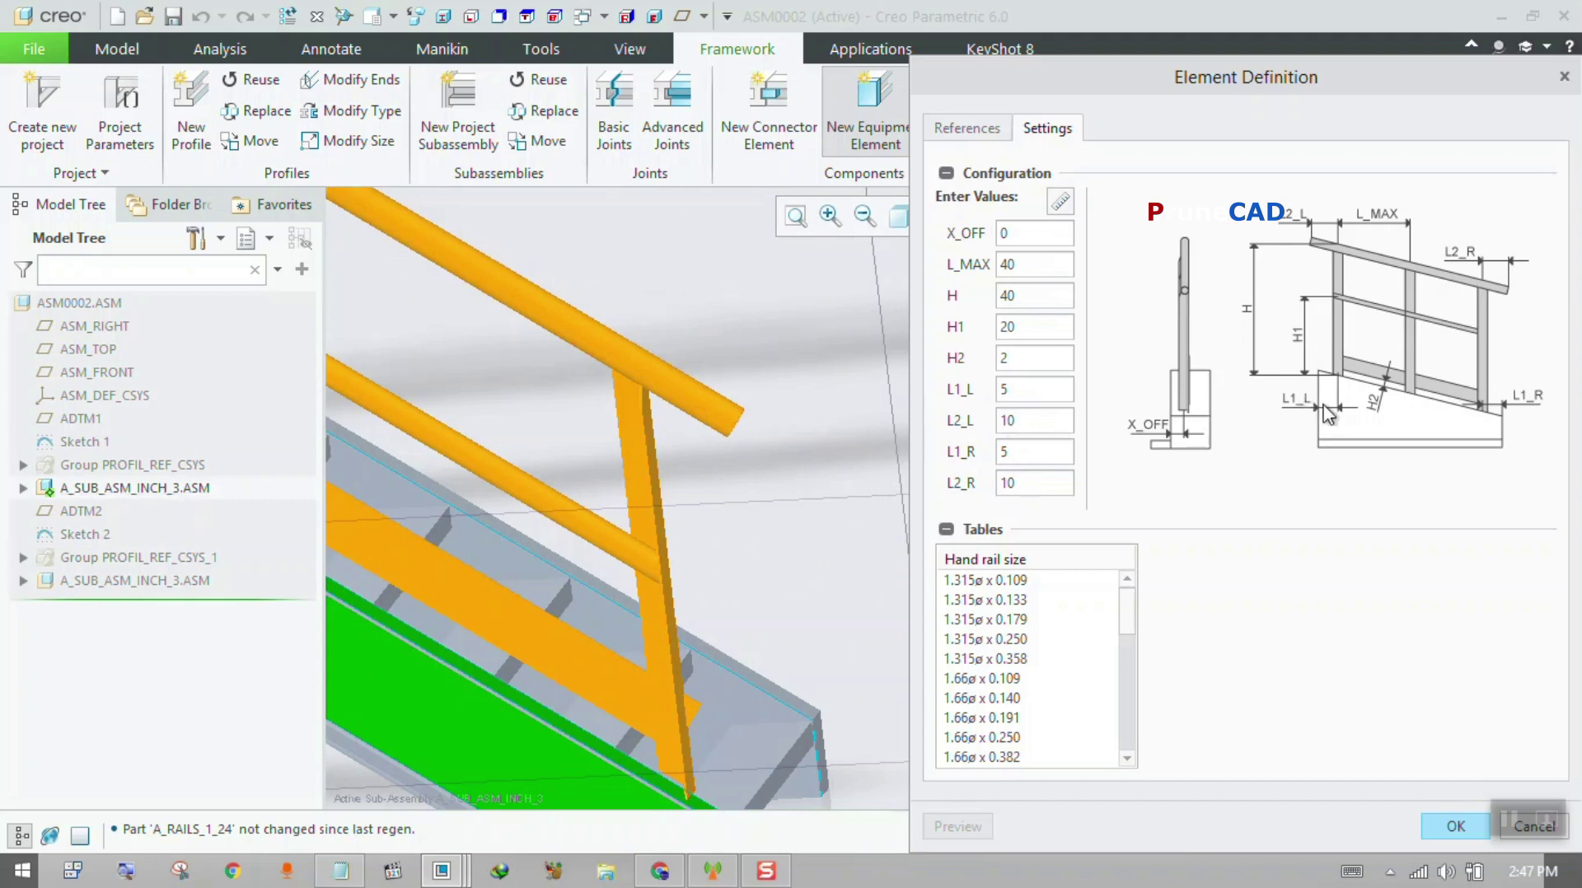
scroll(662, 510, "up", 5)
middle_click_drag(636, 527, 480, 505)
scroll(536, 560, "down", 6)
scroll(535, 560, "up", 4)
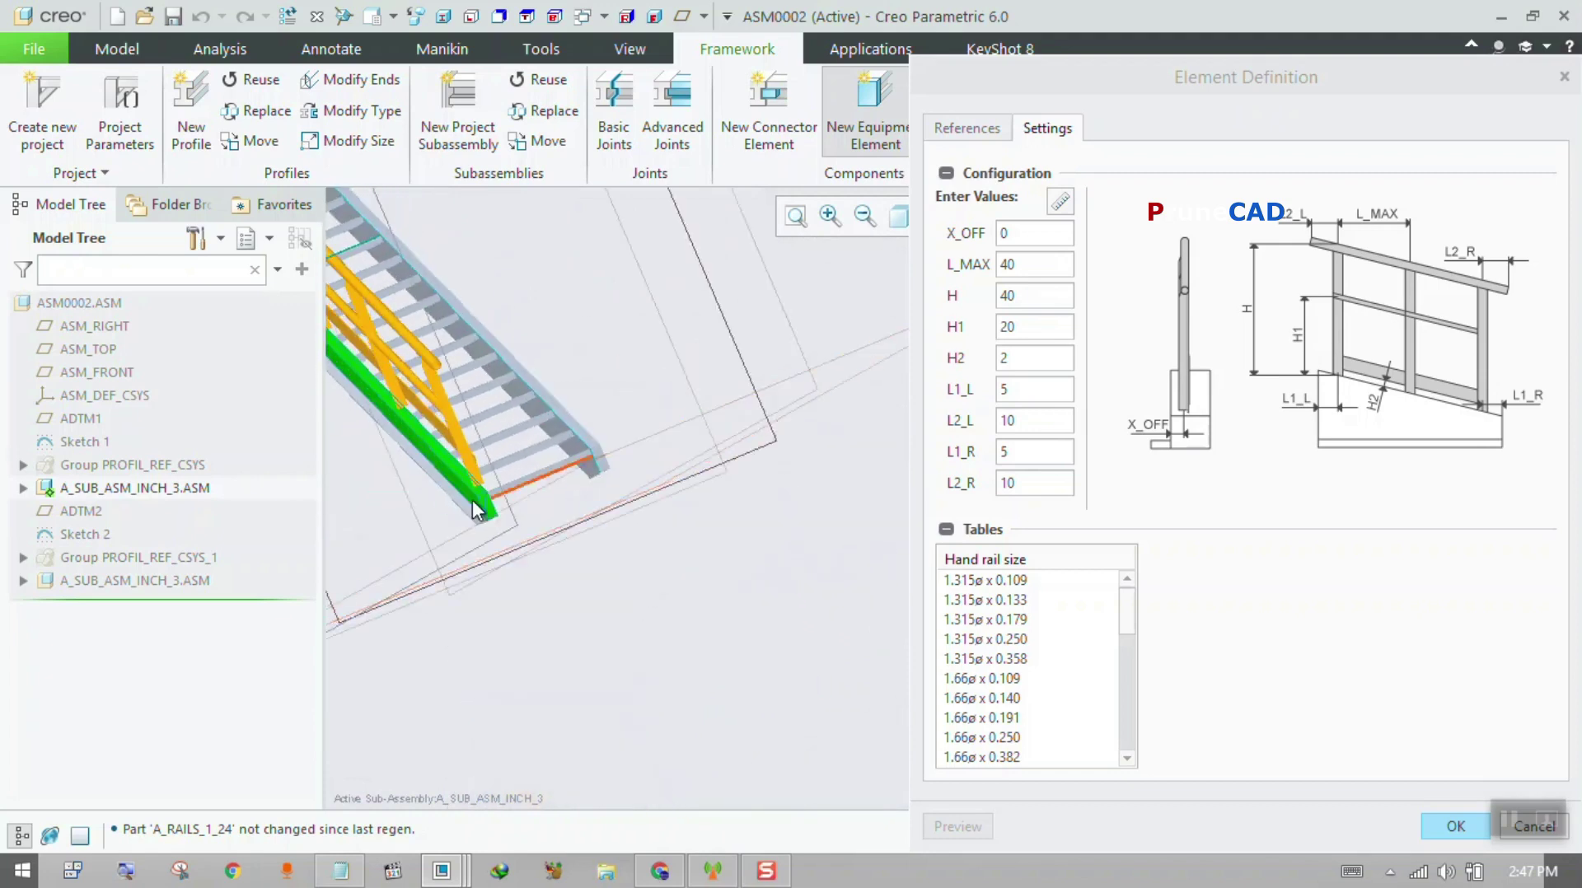
scroll(474, 490, "down", 5)
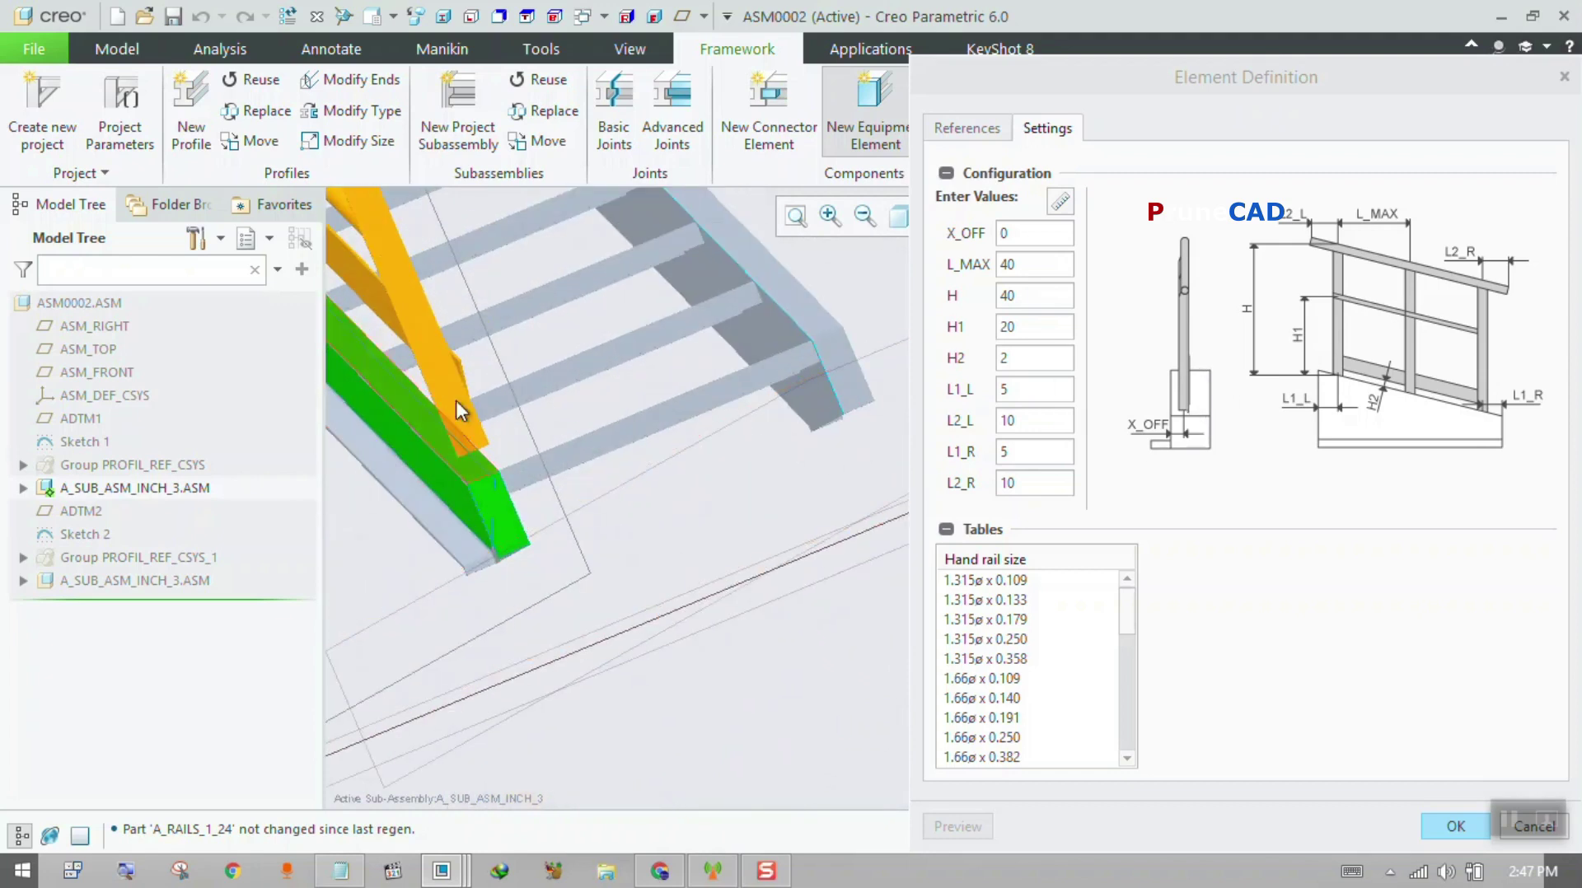
scroll(576, 433, "up", 6)
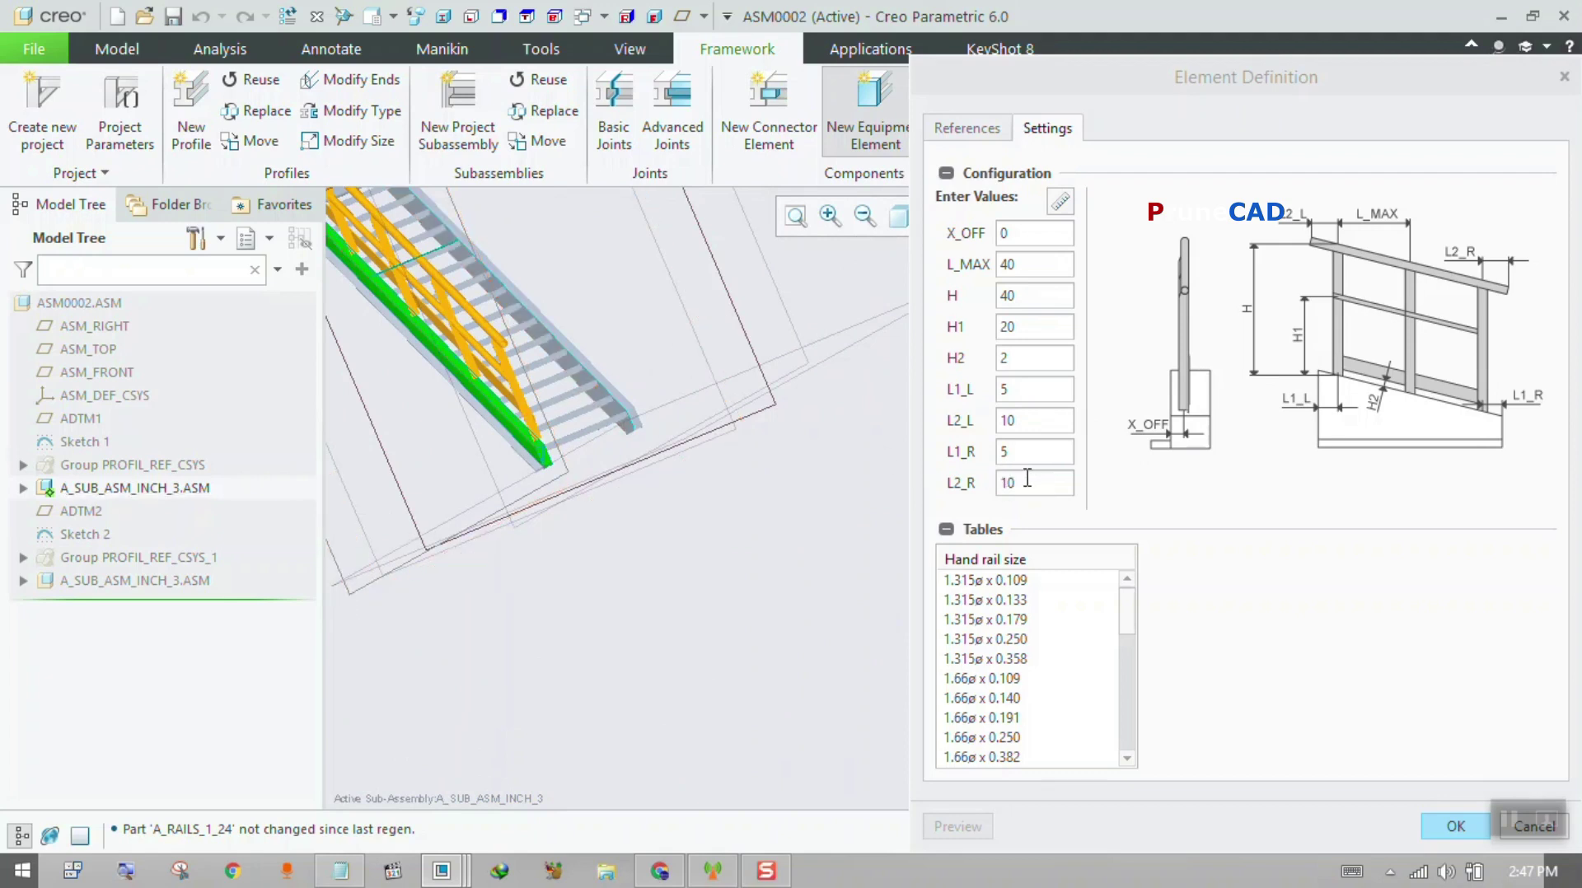
- Set the handrail's X_OFF offset to 20 and preview its new sideways position on the stairs
double_click(1024, 239)
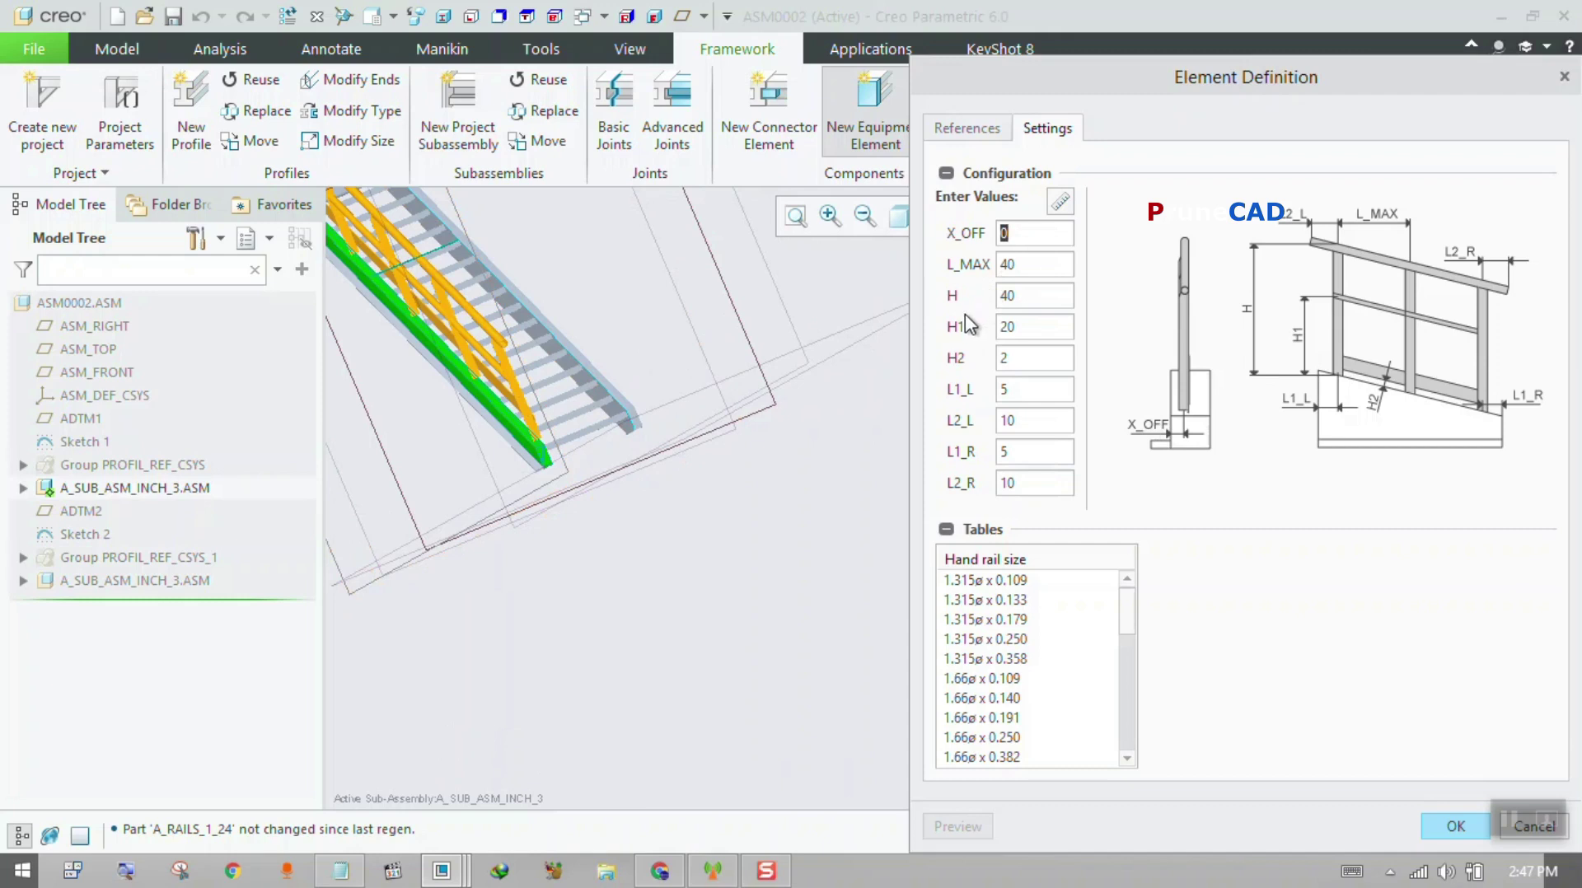
type("20")
left_click(945, 821)
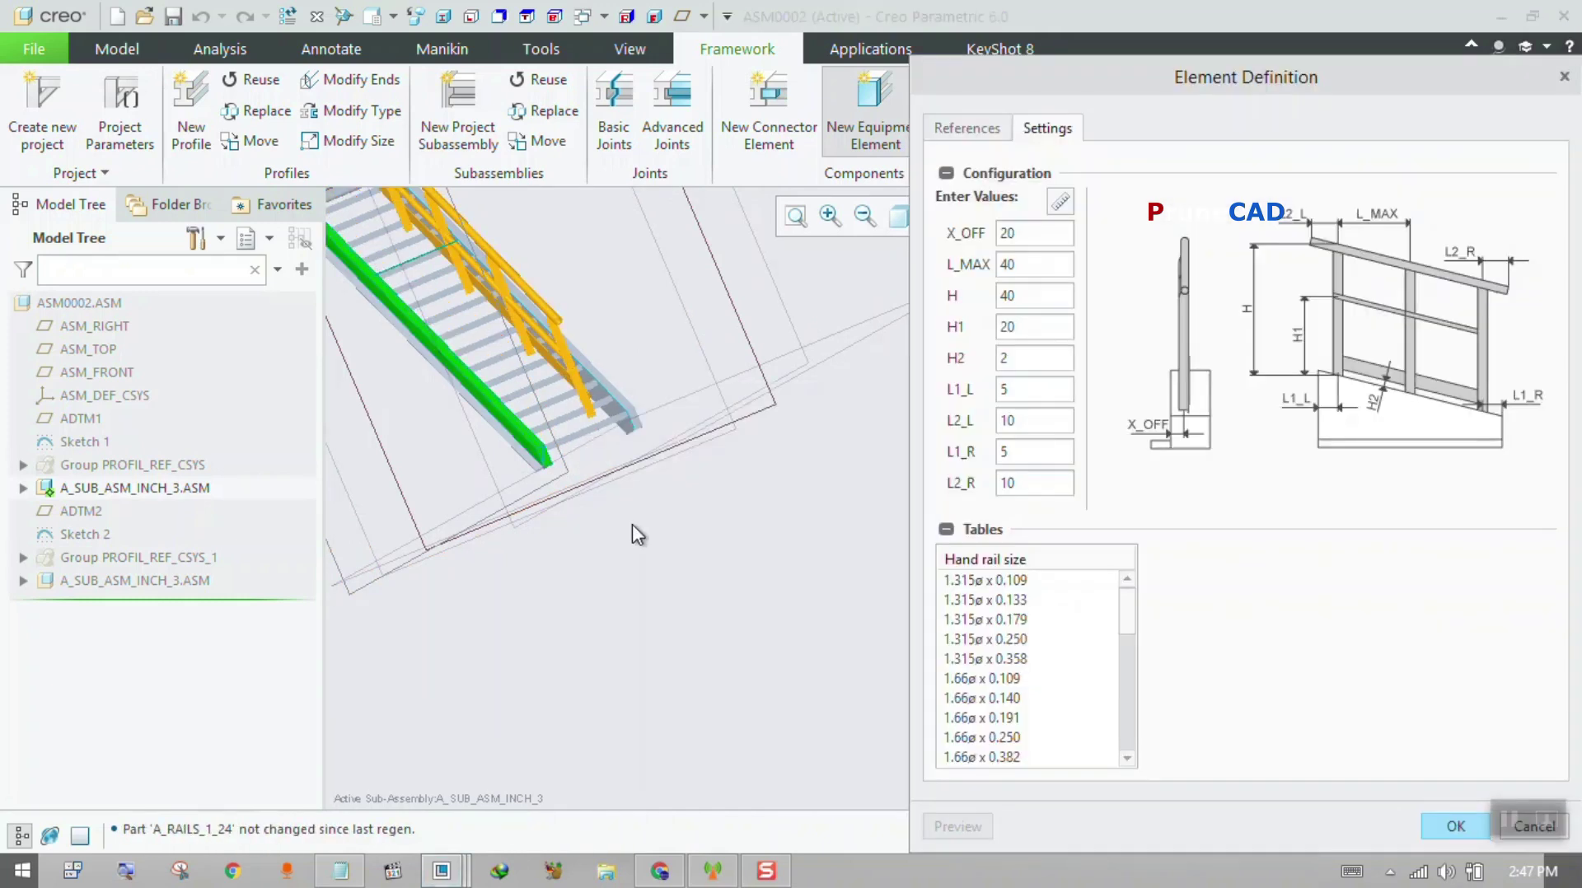
middle_click_drag(631, 524, 620, 424)
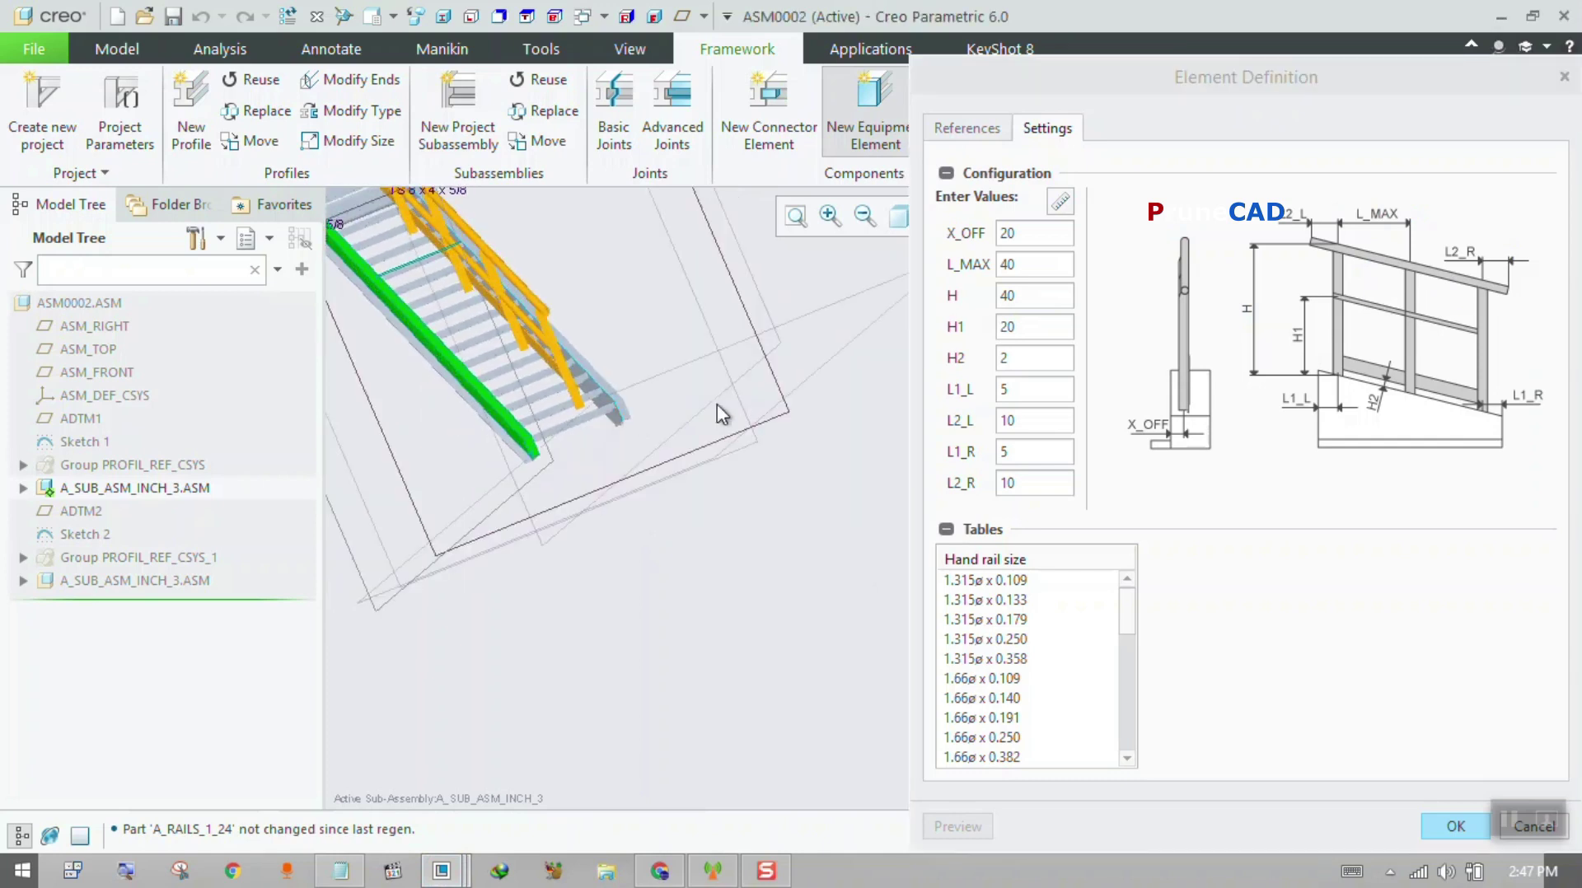
- Set the handrail's X_OFF offset back to 0 and preview the rail on the near stringer
double_click(1024, 235)
type("0")
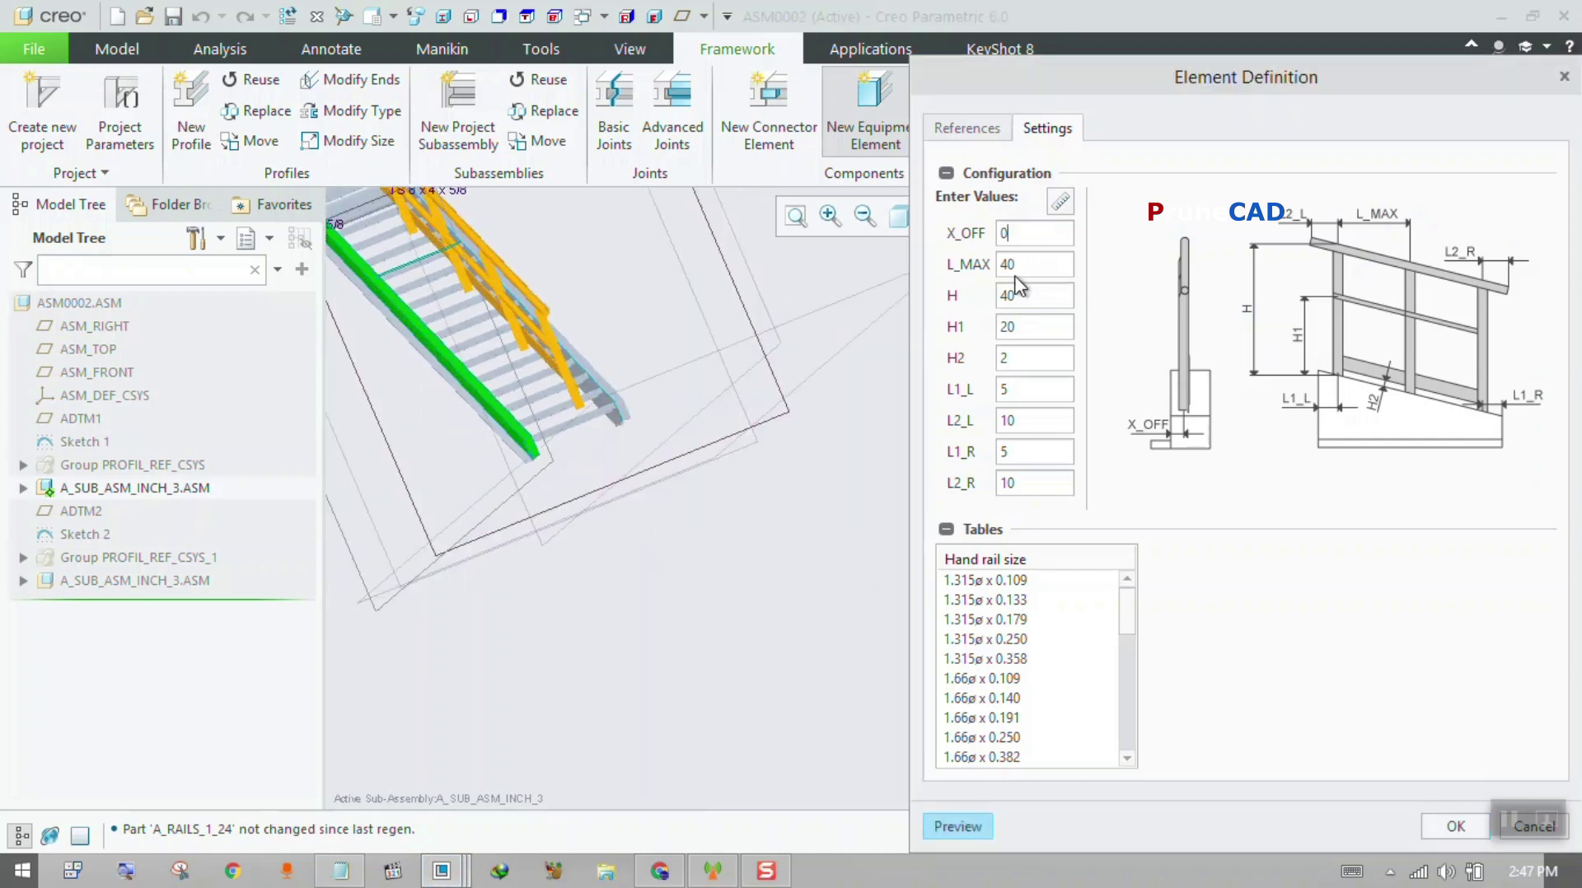
left_click(971, 827)
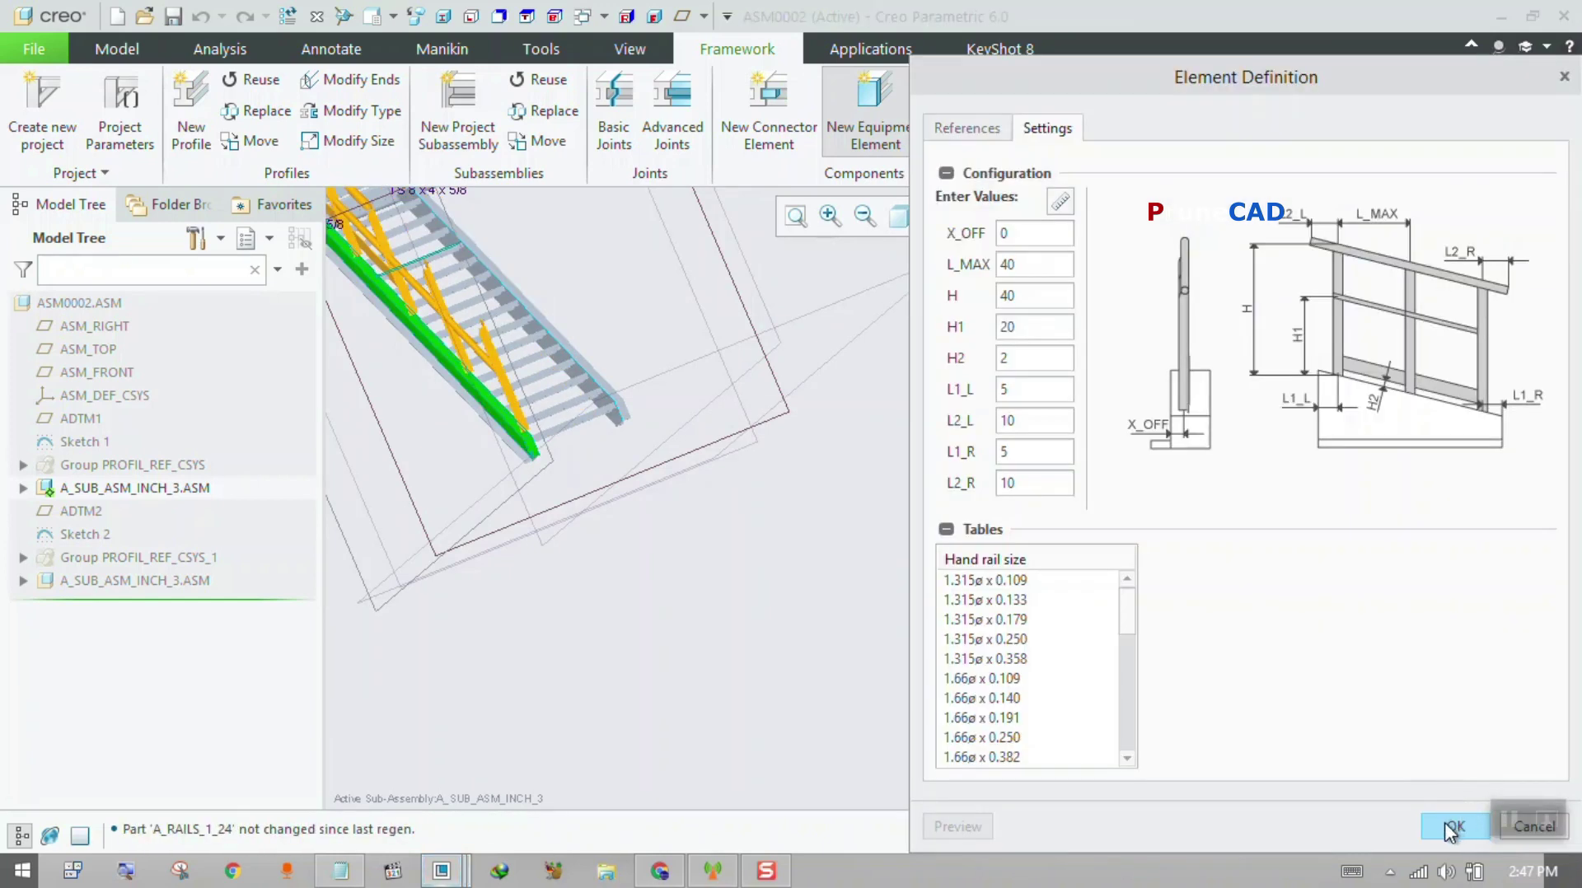
- Accept the handrail definition, close the new component dialog and regenerate the assembly
left_click(1451, 828)
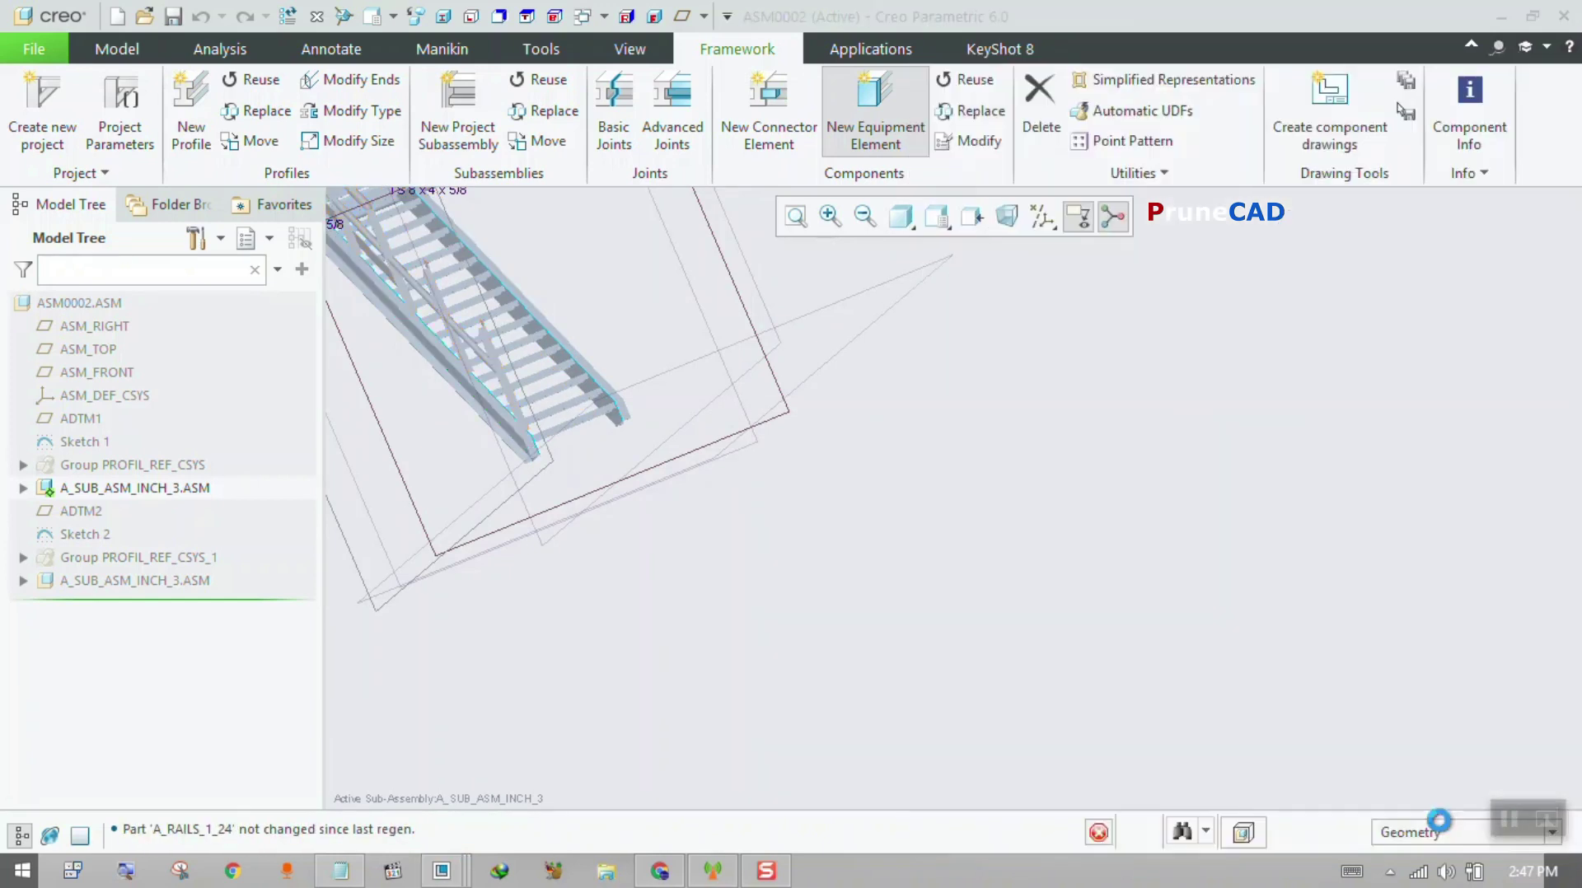
scroll(806, 464, "down", 1)
middle_click_drag(806, 464, 880, 425)
scroll(865, 459, "up", 2)
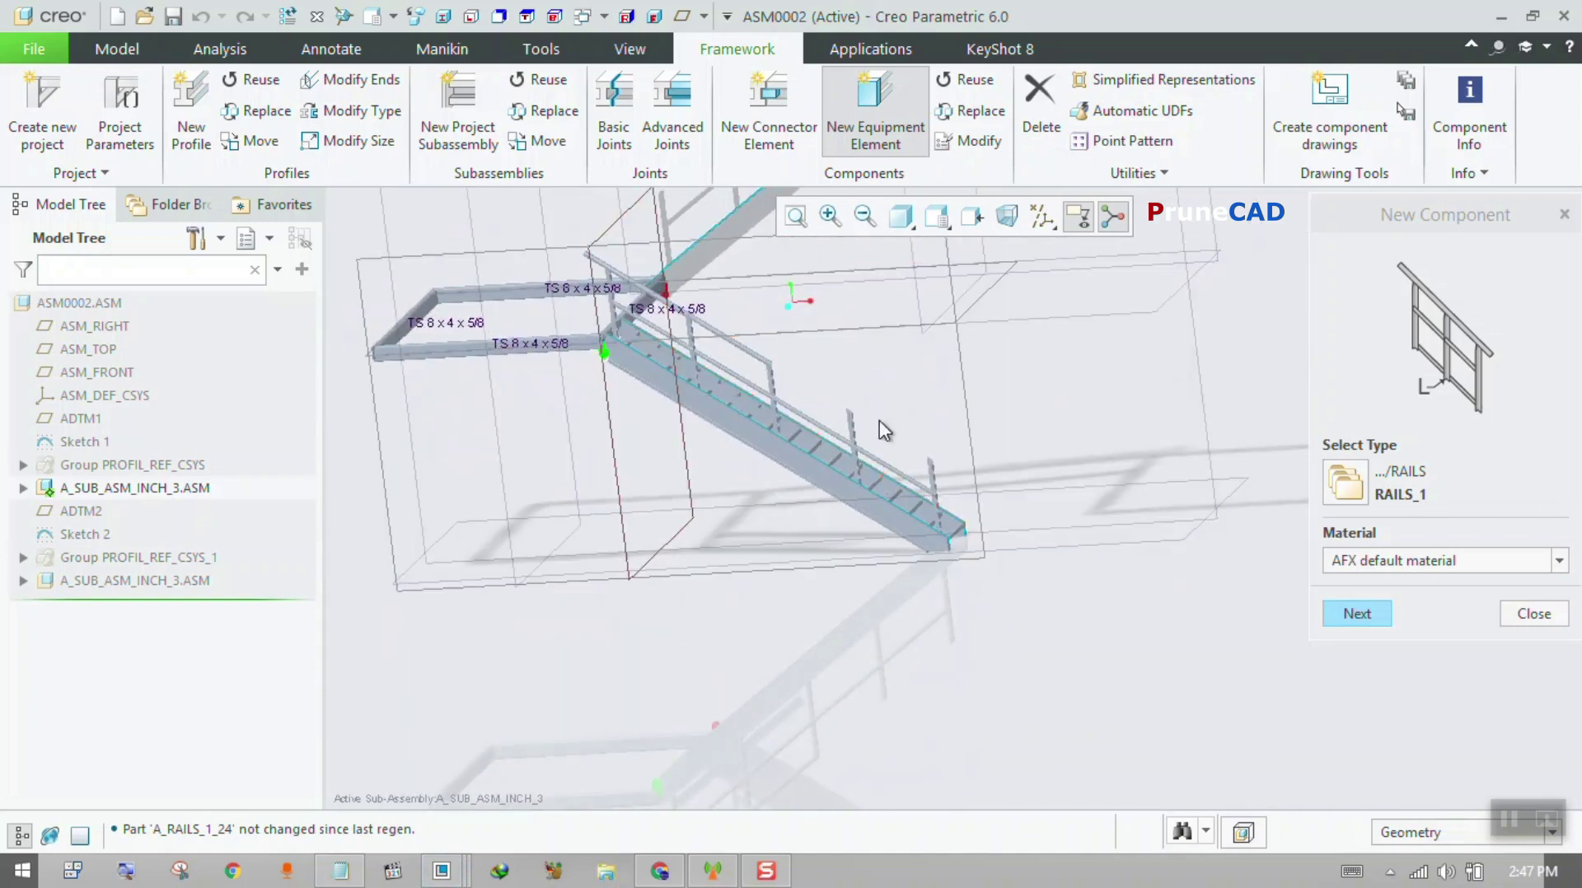
left_click(1557, 618)
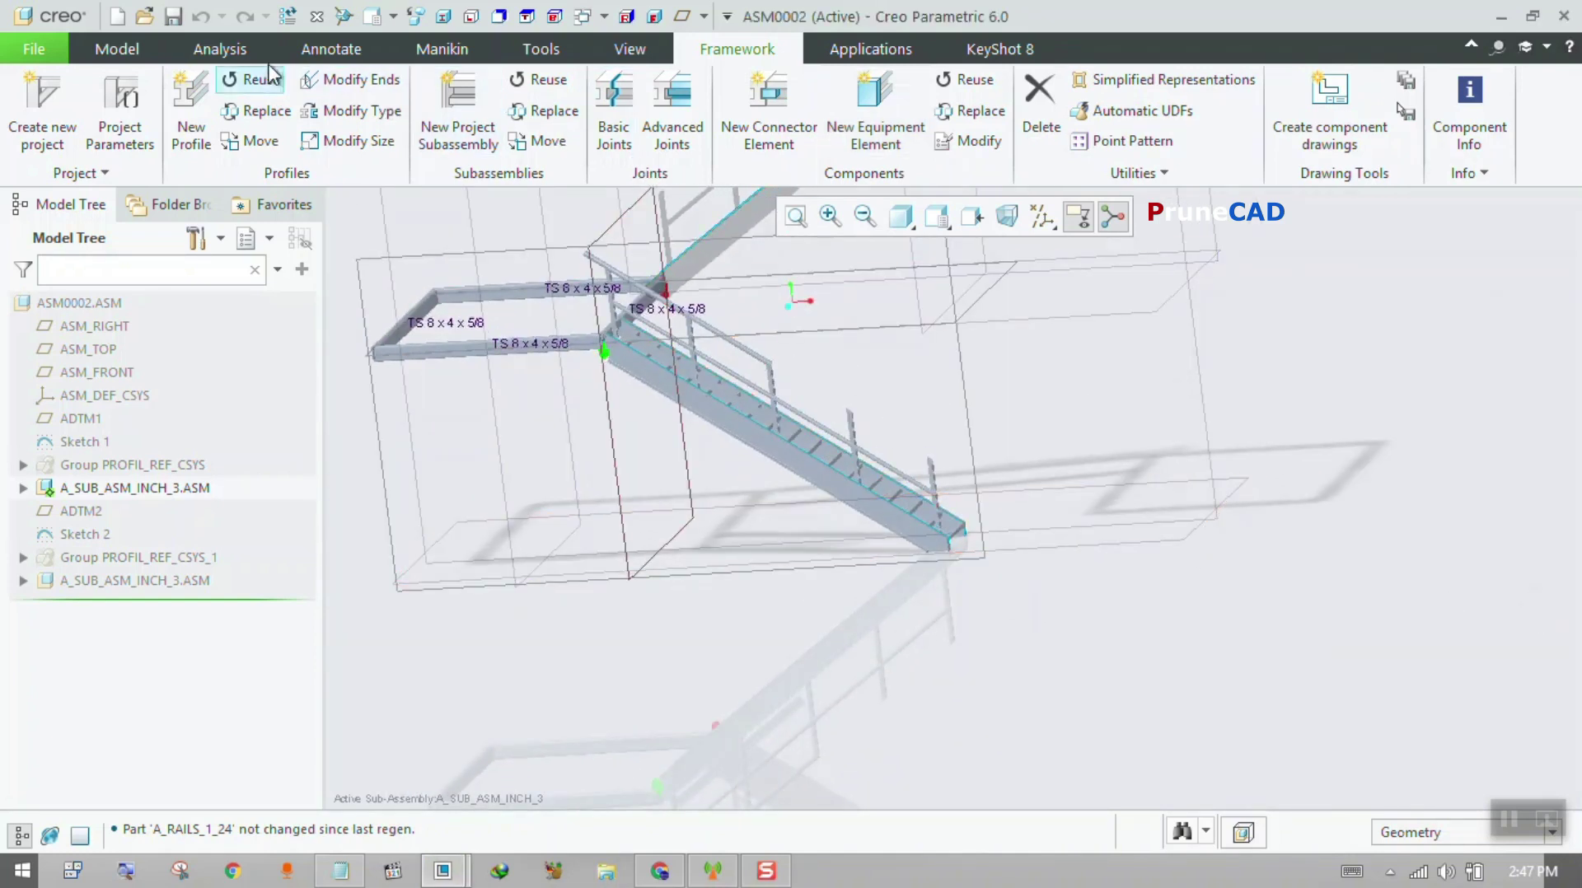
left_click(286, 17)
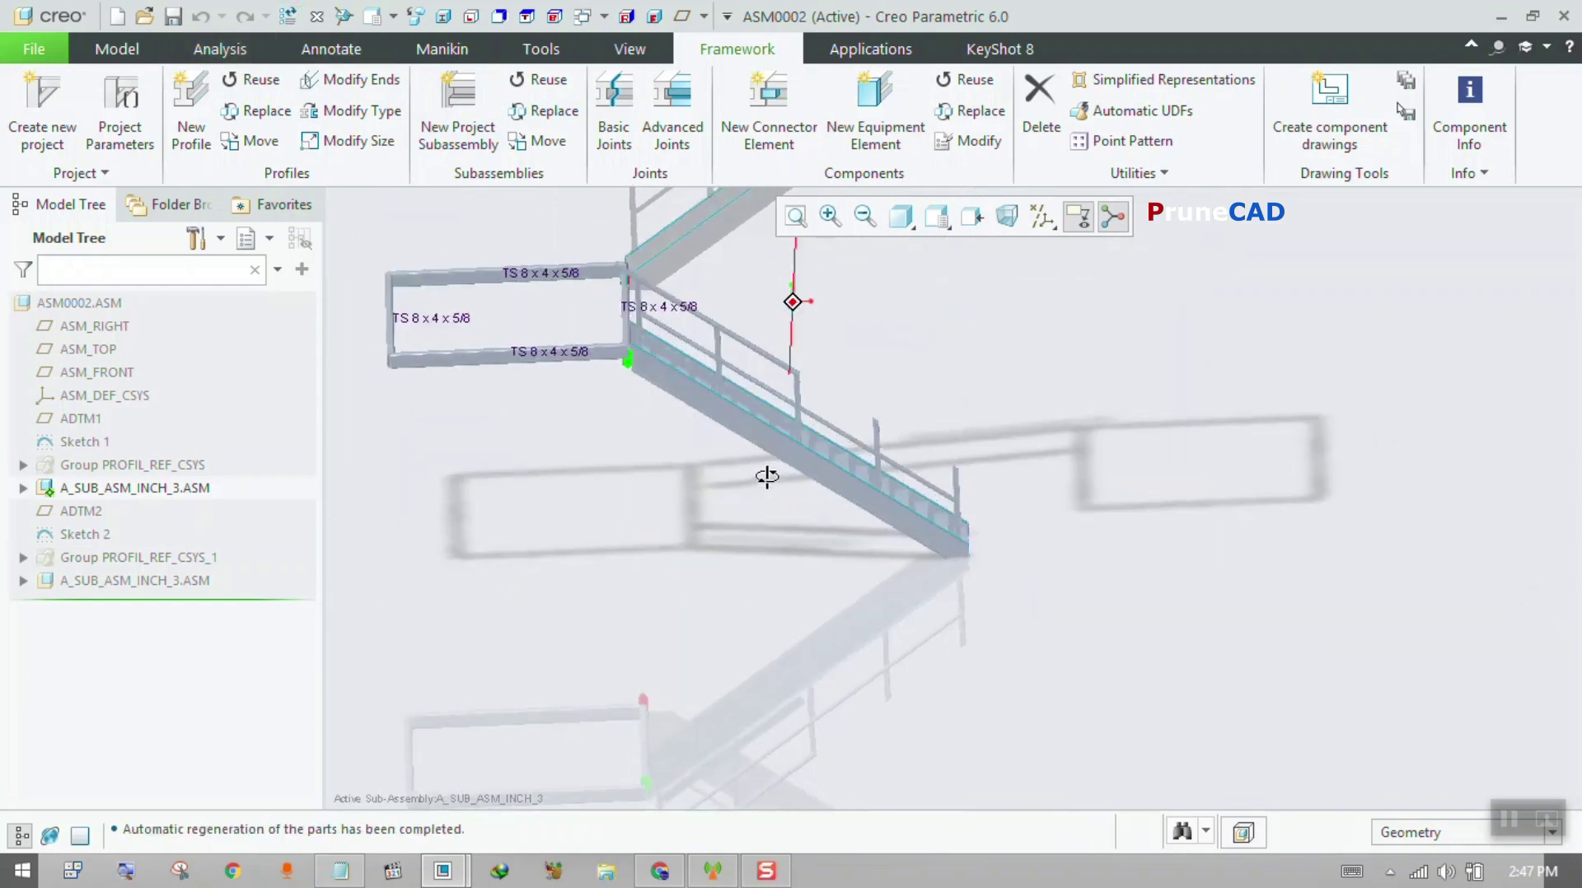
scroll(728, 407, "up", 3)
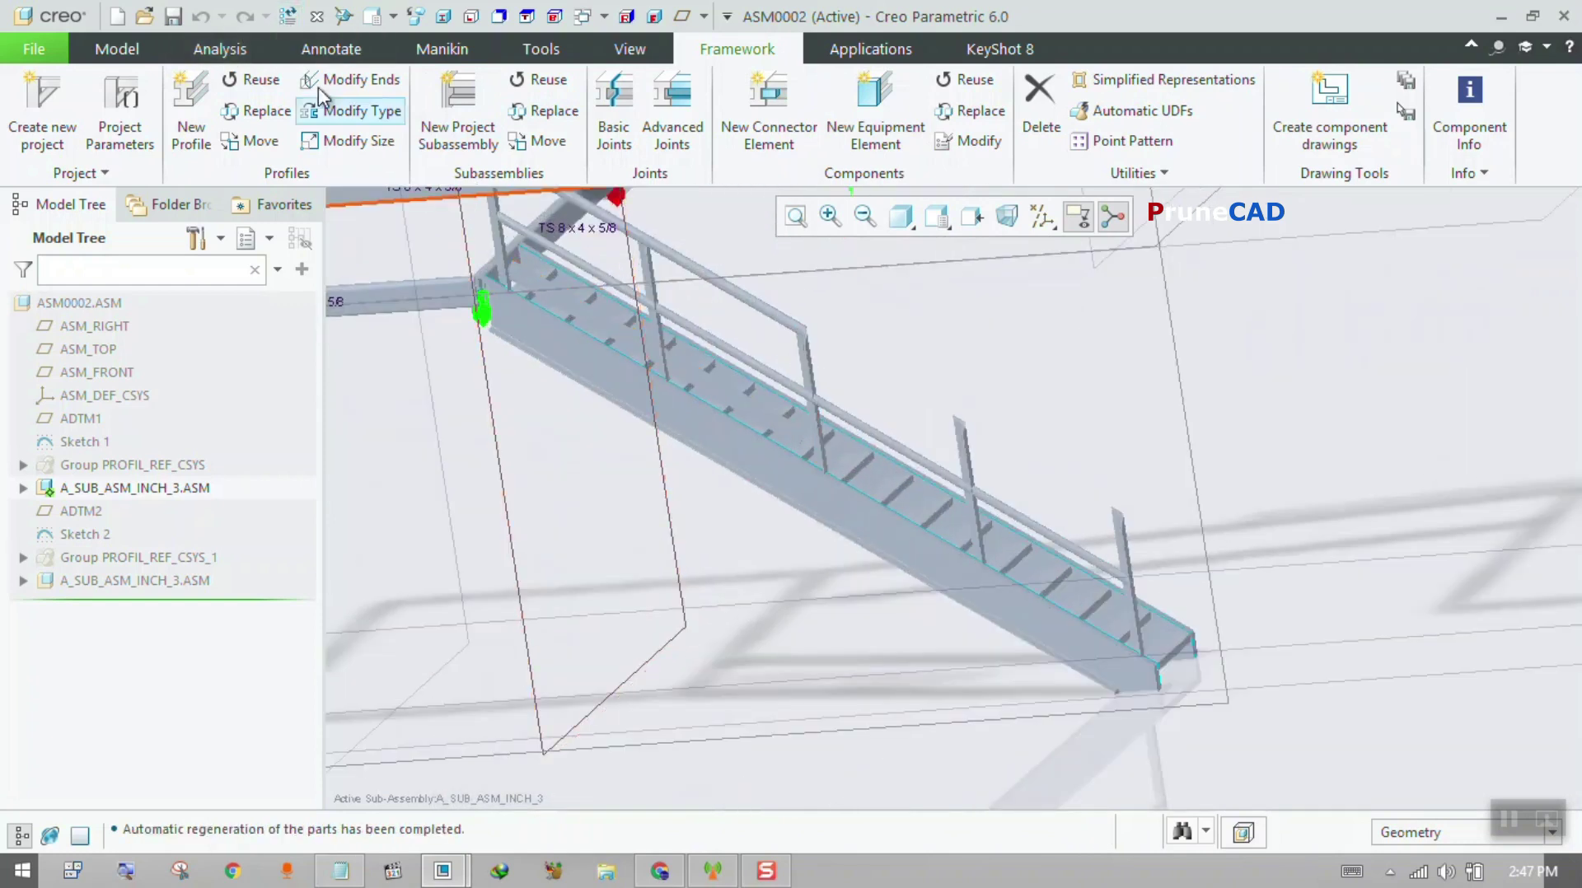
- Delete the A_RAILS_1_24.ASM handrail from the A_SUB_ASM_INCH_3 subassembly
left_click(31, 494)
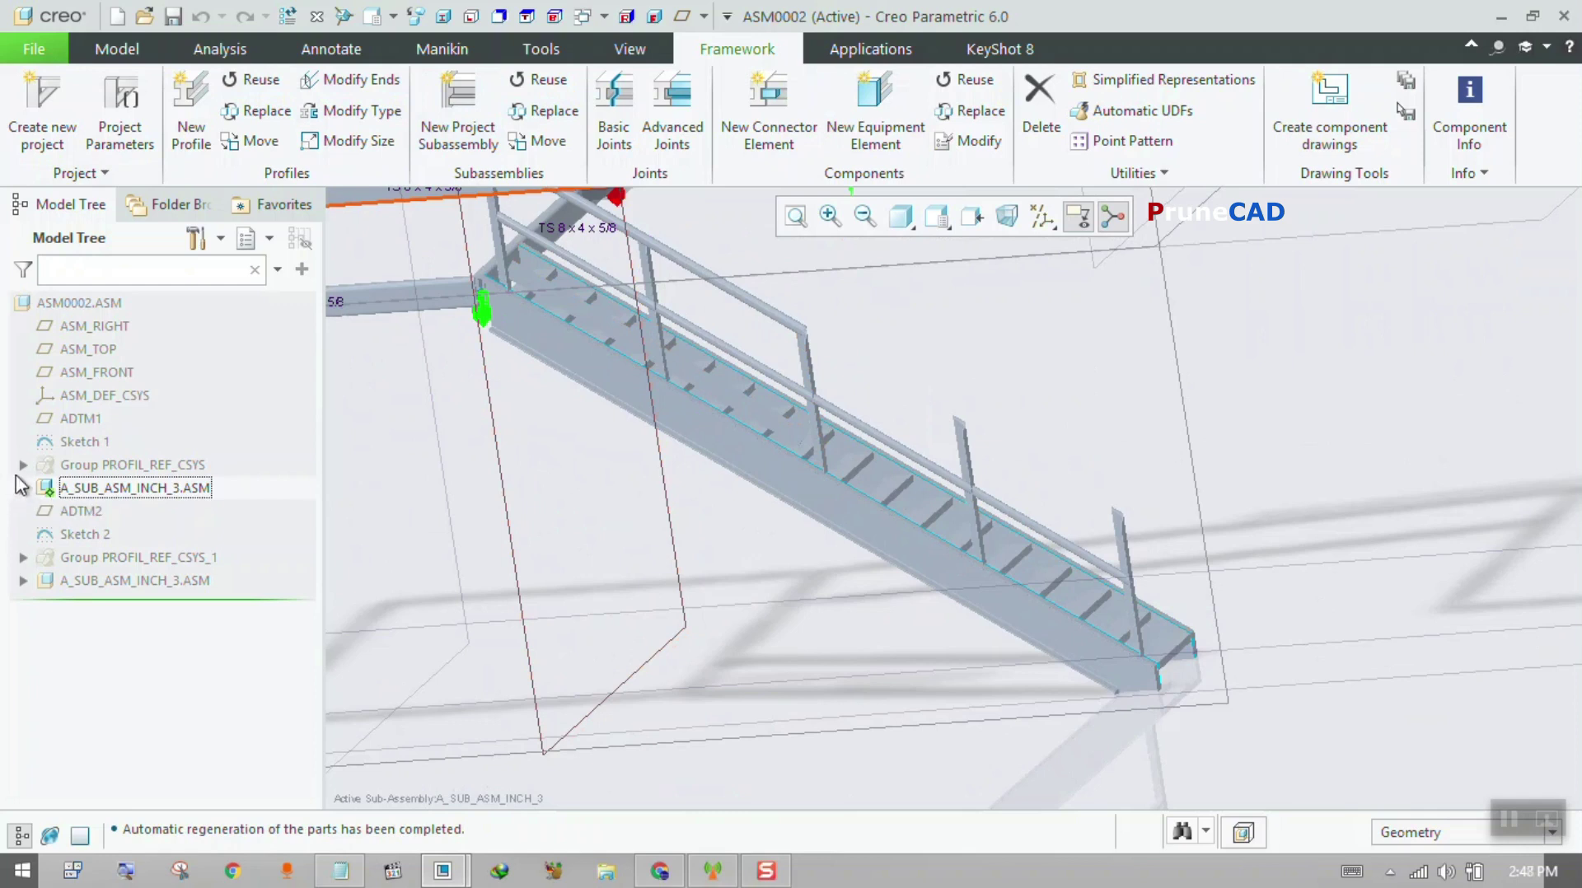
left_click(23, 488)
scroll(197, 576, "down", 3)
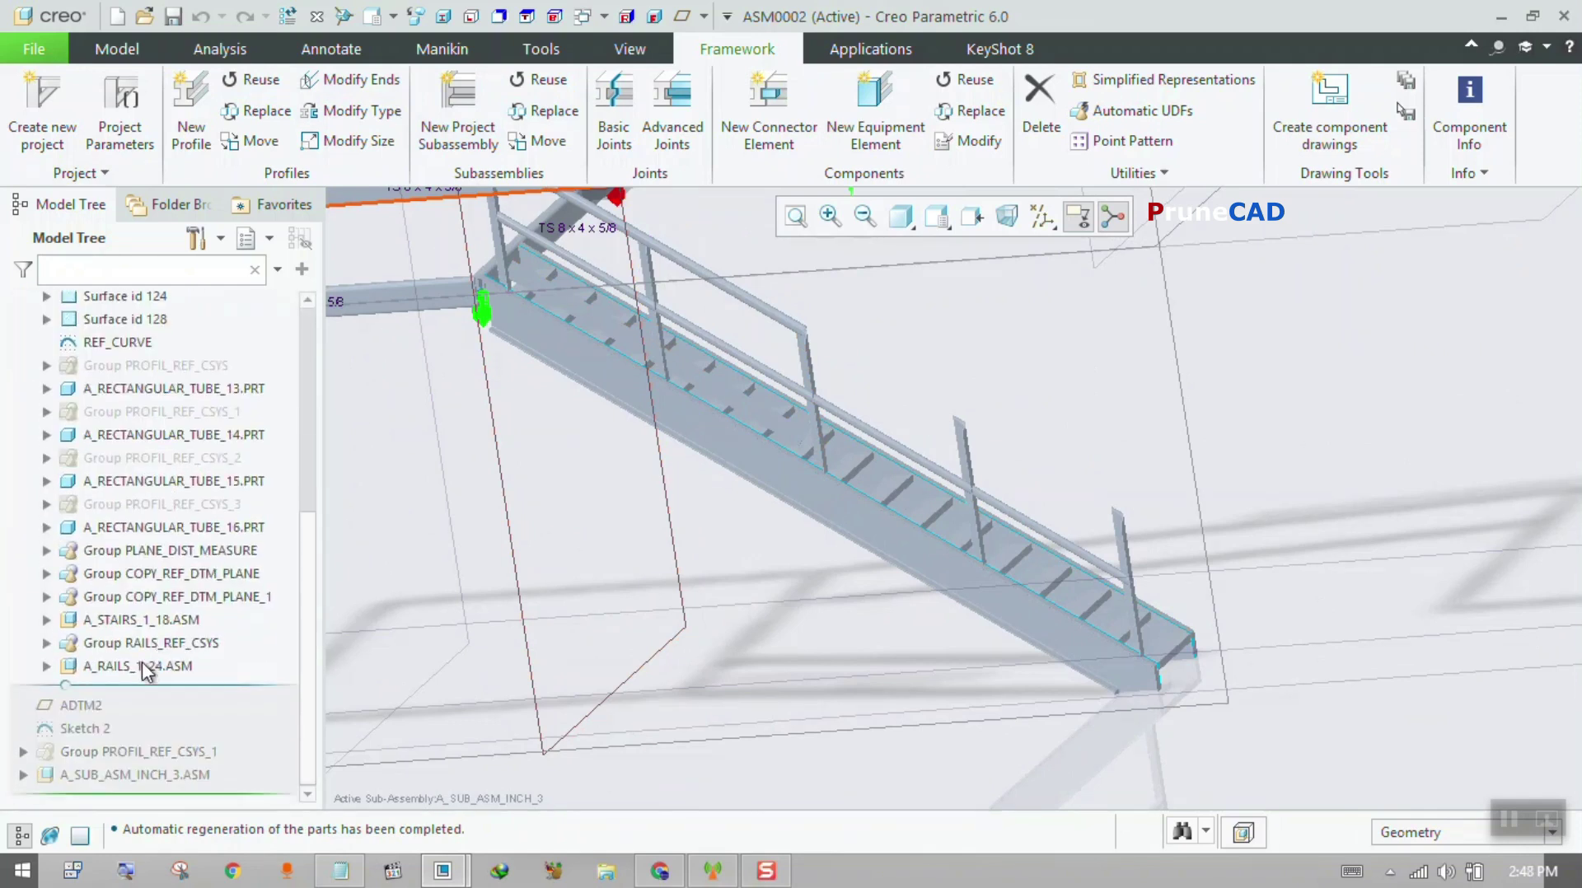
left_click(153, 666)
right_click(153, 666)
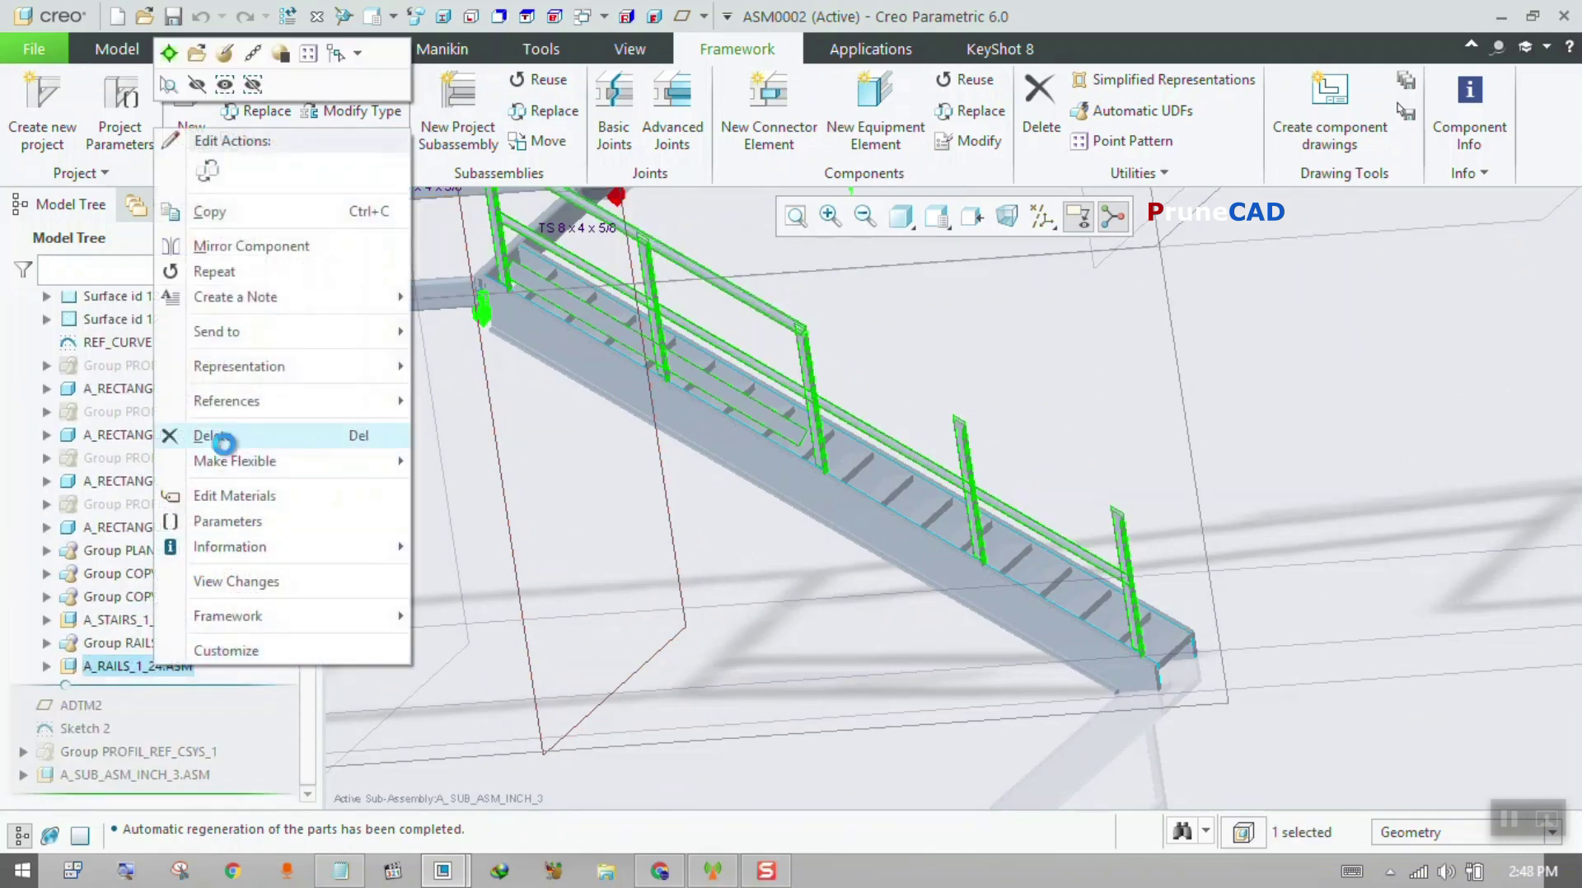
left_click(212, 437)
left_click(723, 476)
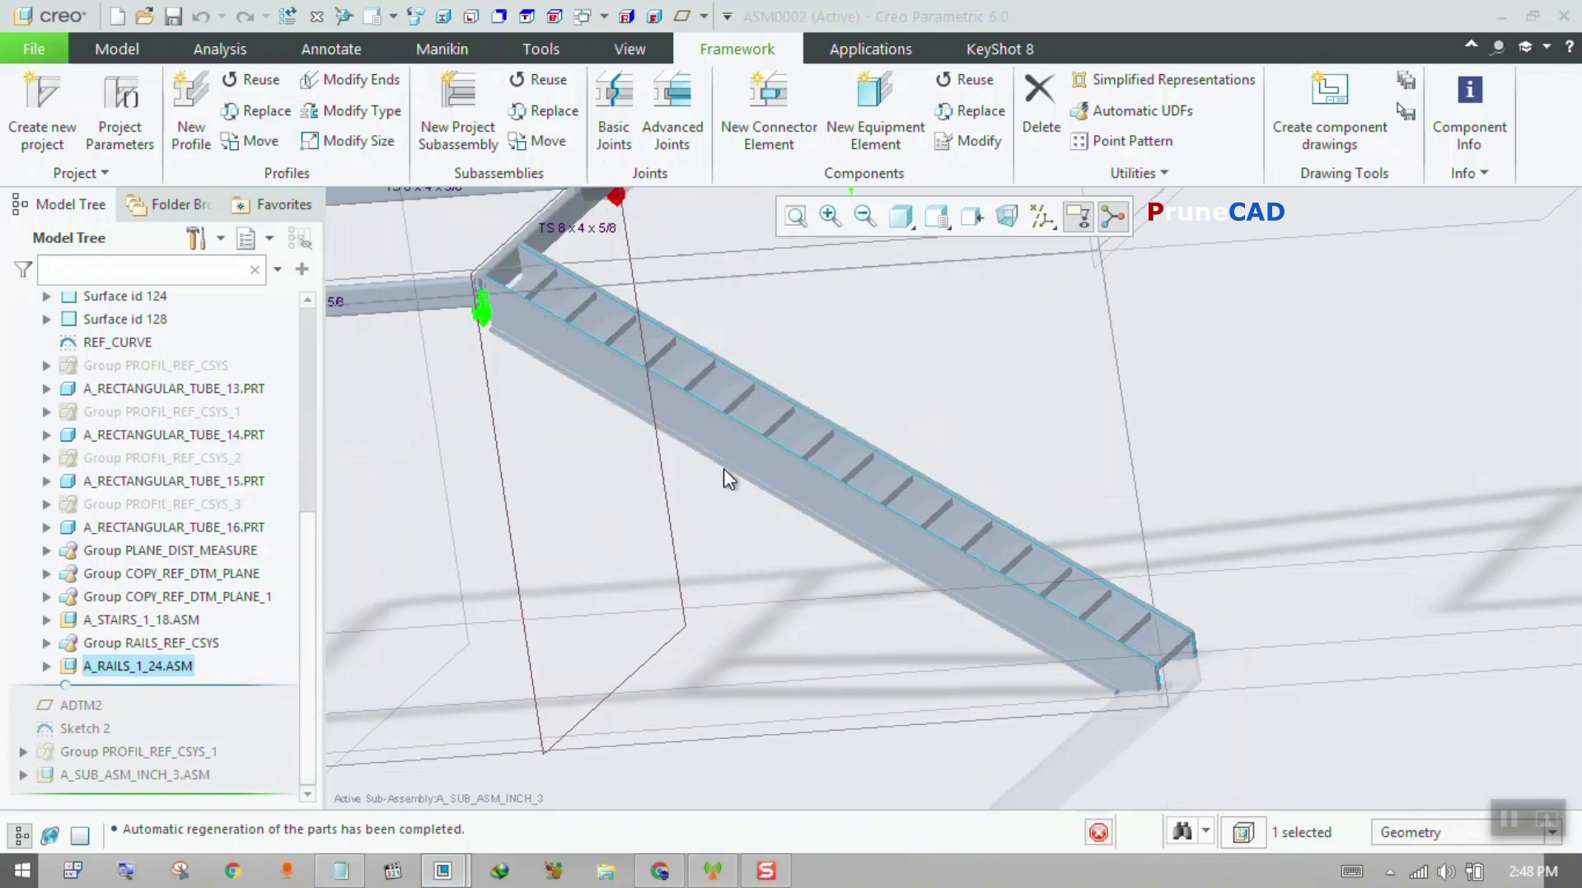
- Start a new RAILS_1 equipment element and assign the near stringer's top and outer side faces as Top plane (1) and Front plane (2)
scroll(865, 552, "down", 3)
middle_click_drag(616, 369, 503, 325)
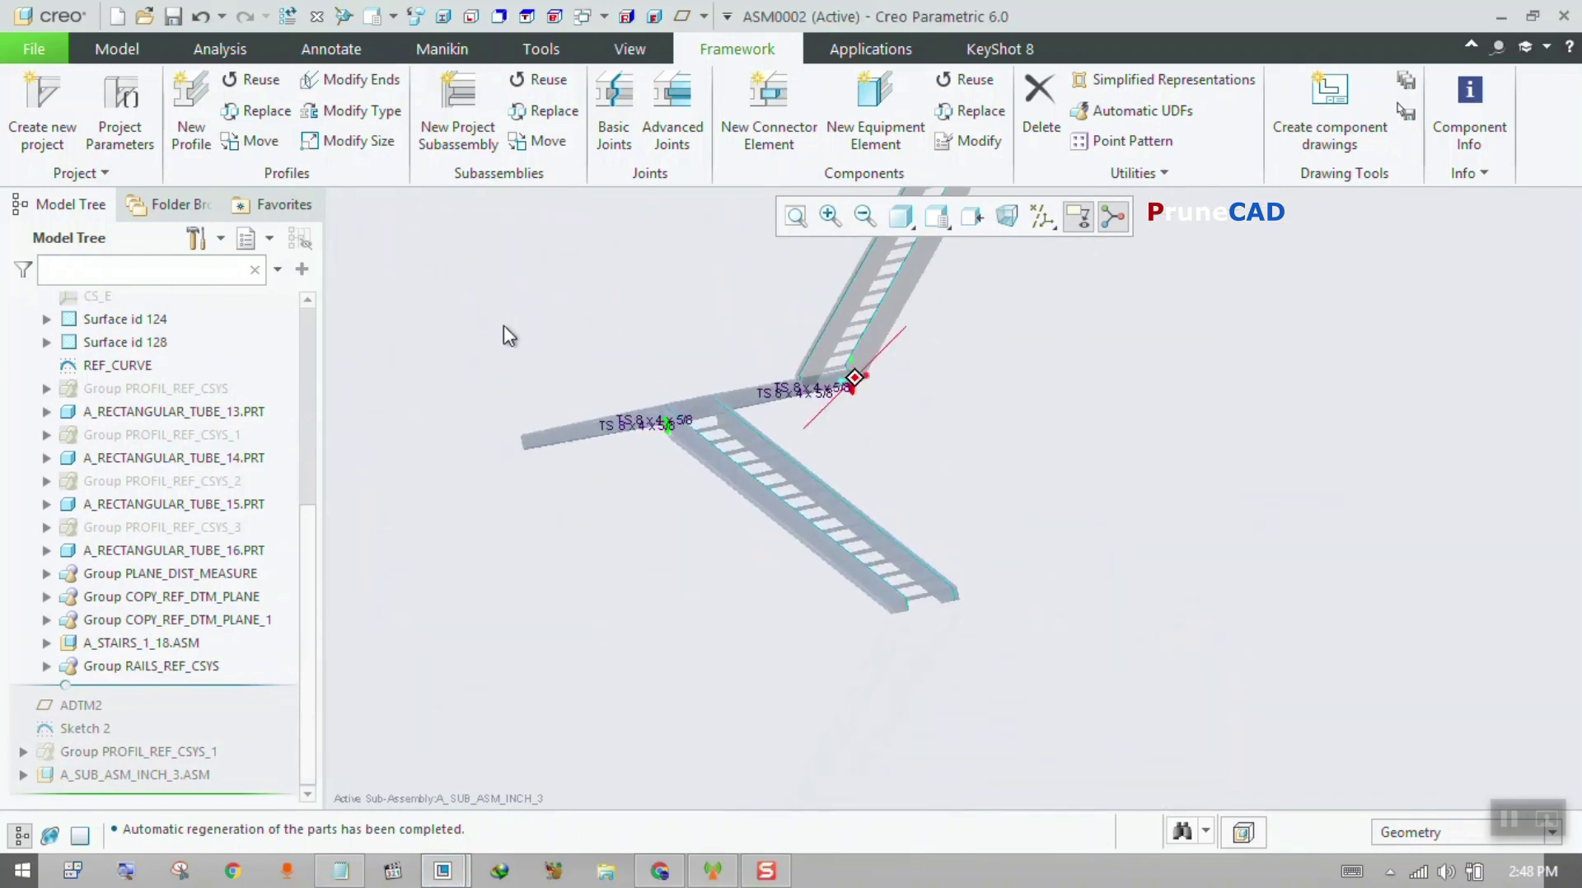
left_click(869, 103)
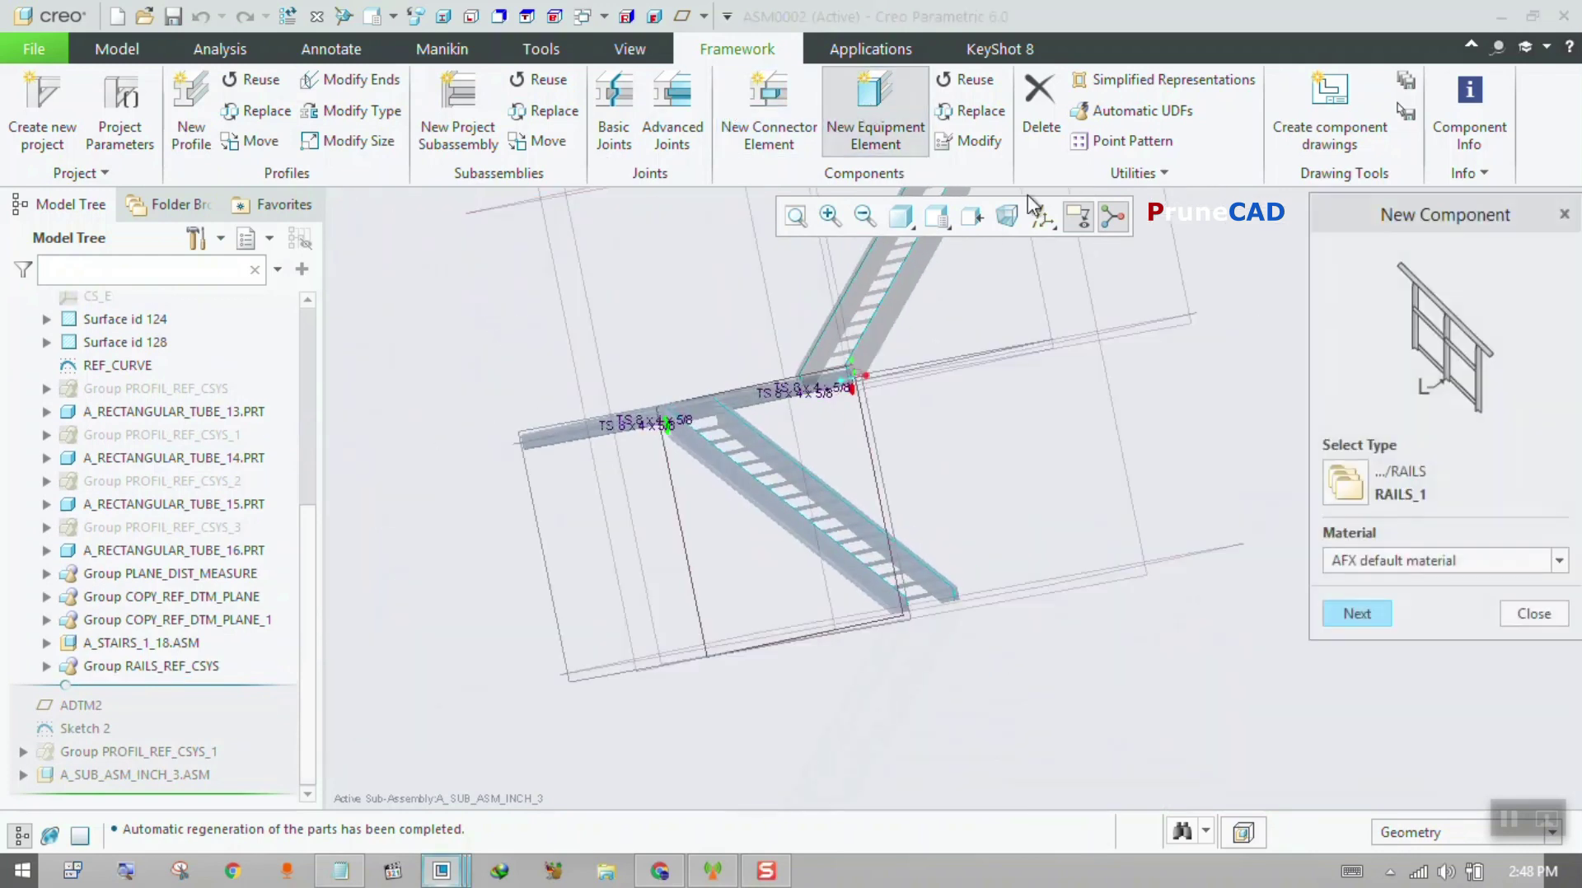
left_click(1357, 613)
scroll(878, 502, "up", 5)
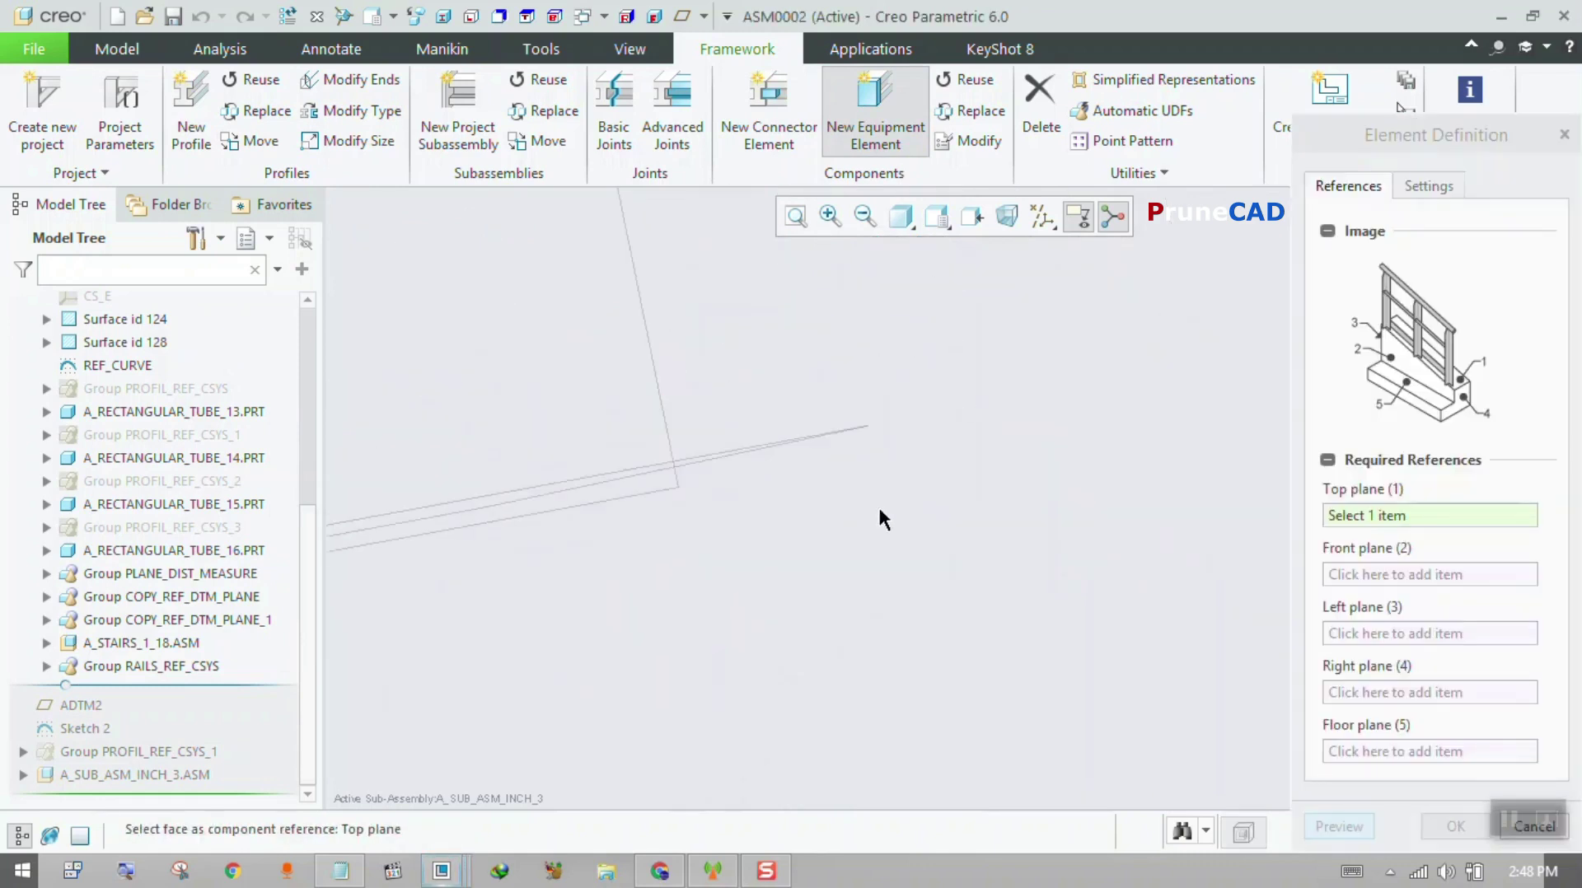
scroll(444, 364, "down", 3)
scroll(363, 409, "down", 3)
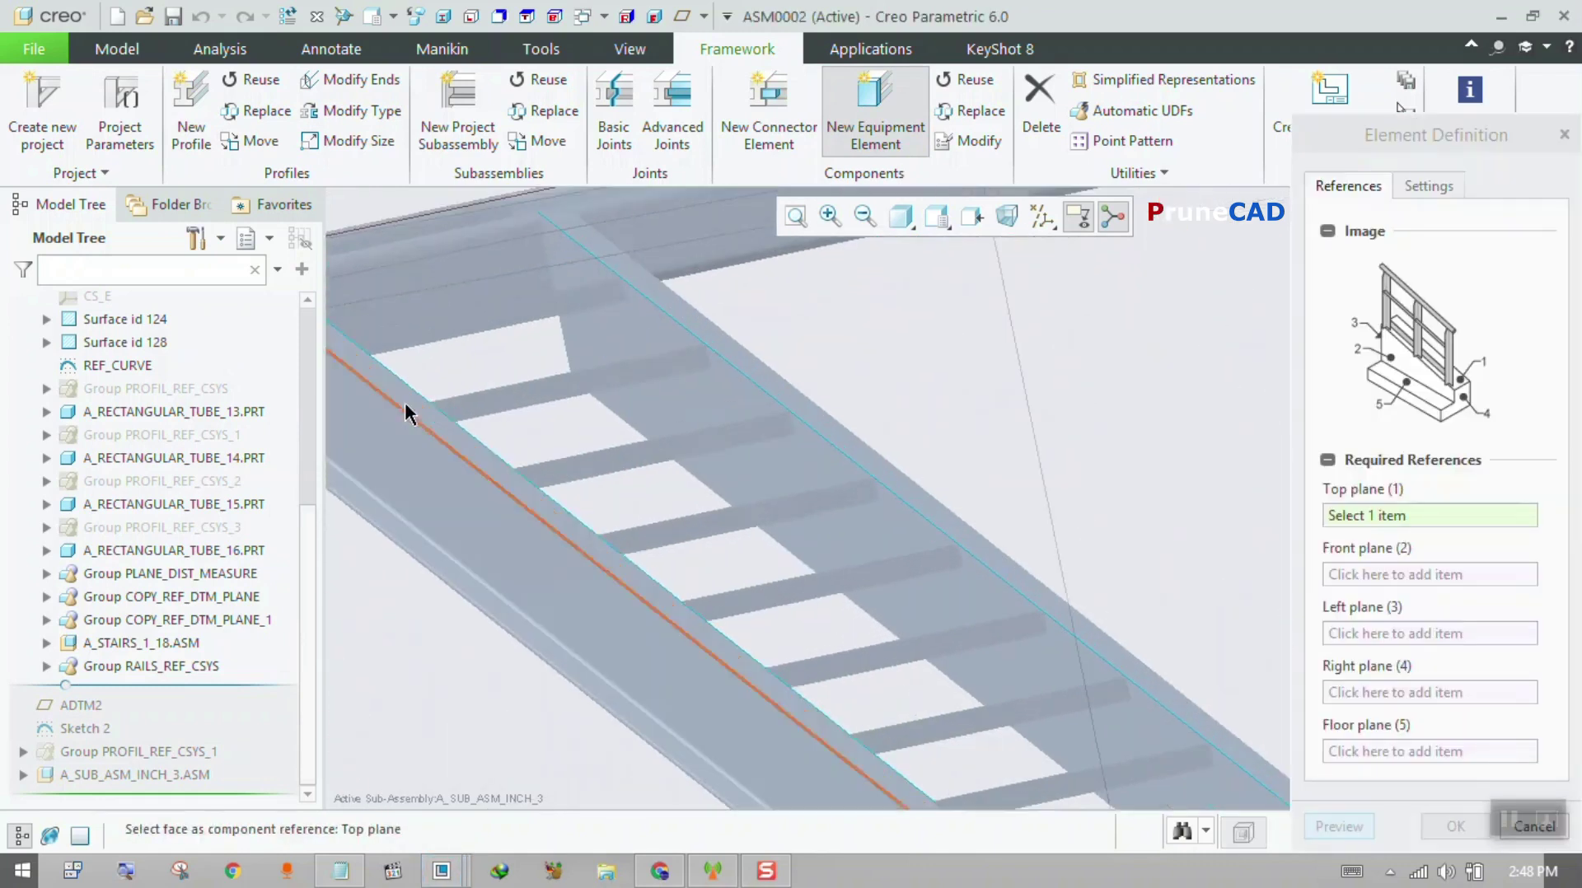
left_click(435, 418)
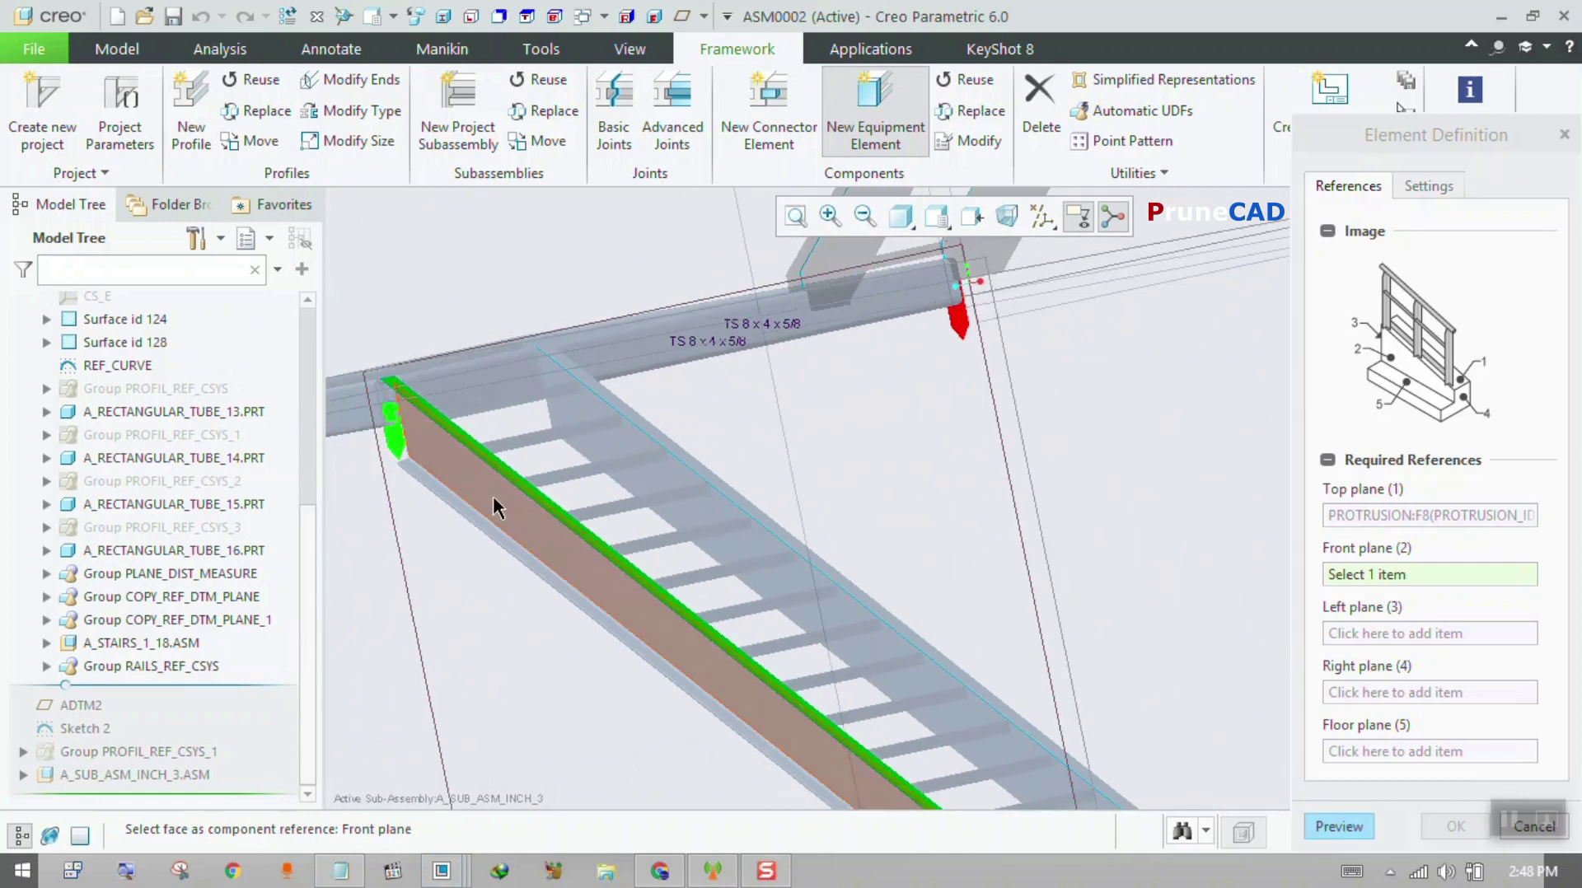
left_click(492, 496)
- Assign the near stringer's upper end face as Left plane (3) and its lower end face as Right plane (4)
scroll(511, 500, "up", 2)
scroll(568, 494, "down", 3)
scroll(494, 416, "down", 4)
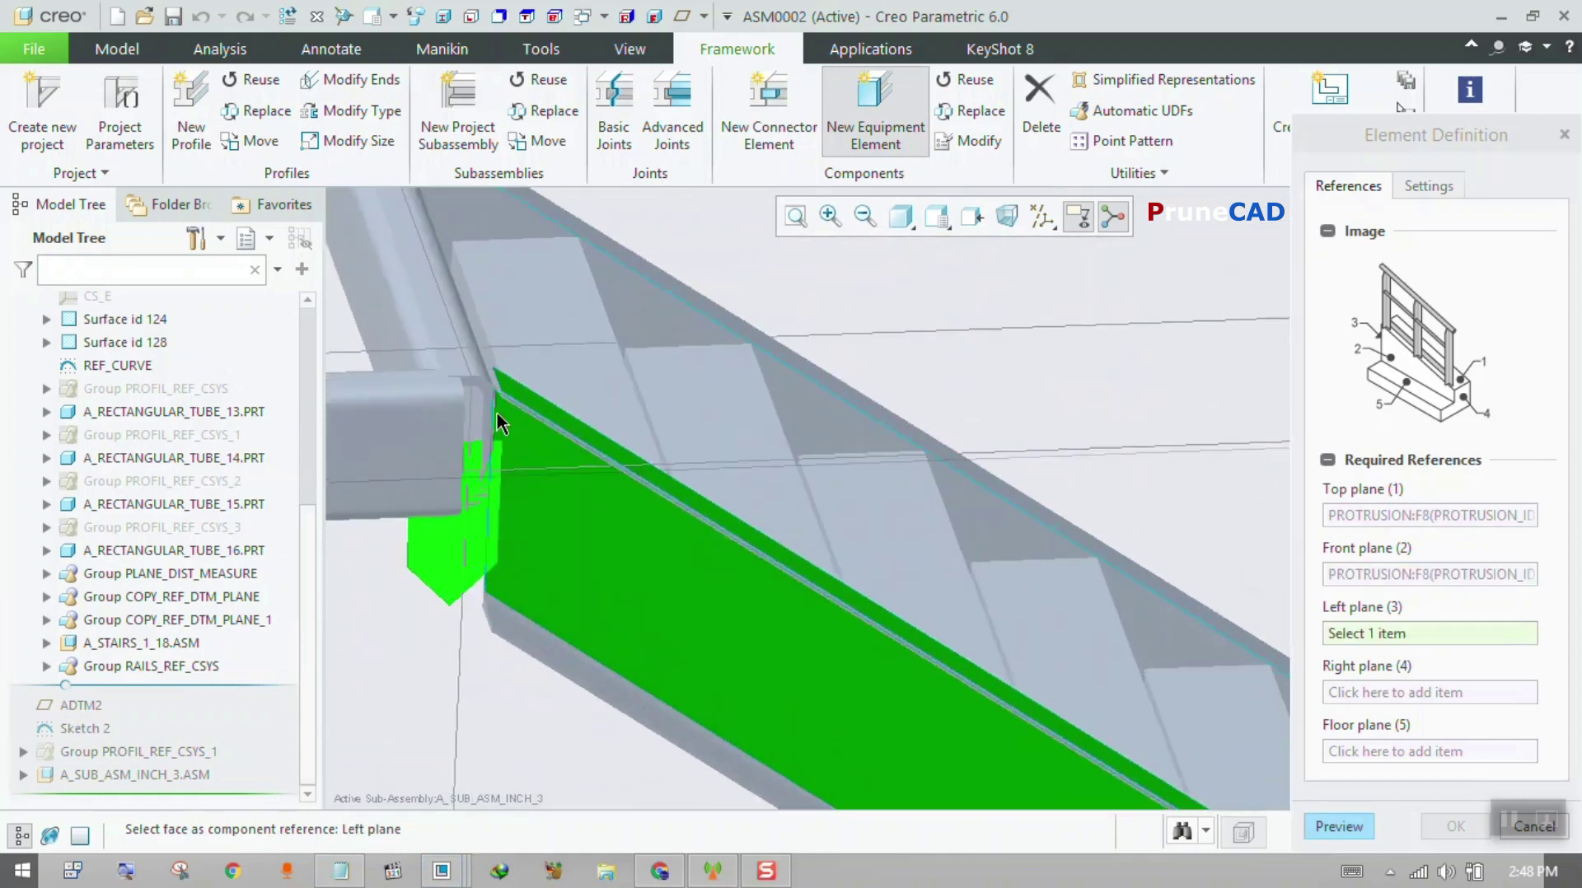
left_click(482, 379)
scroll(549, 398, "up", 4)
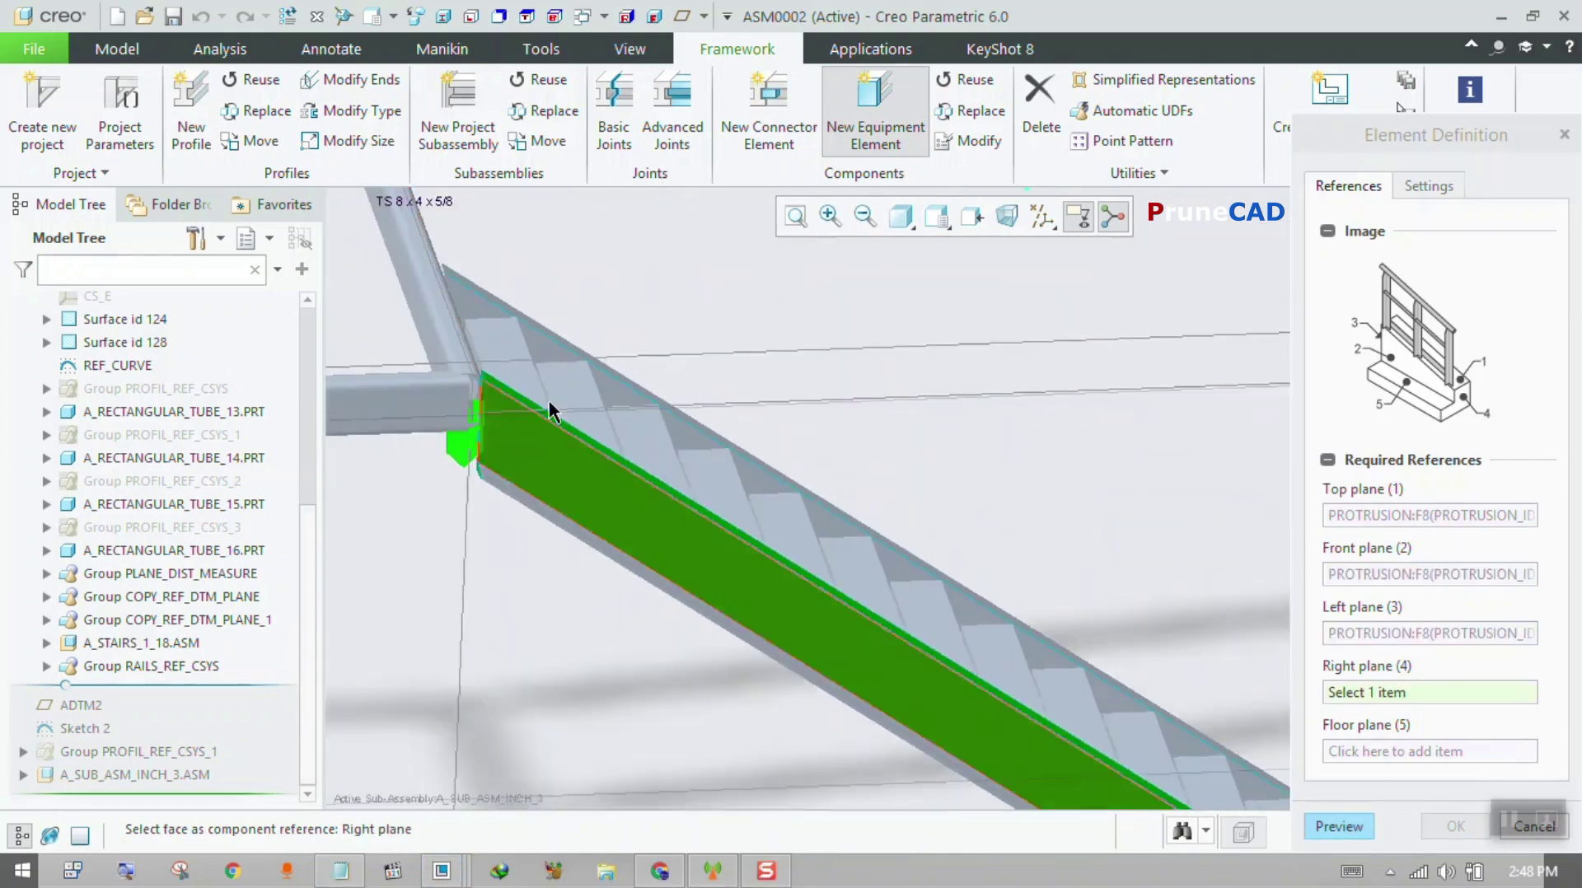
scroll(907, 552, "down", 4)
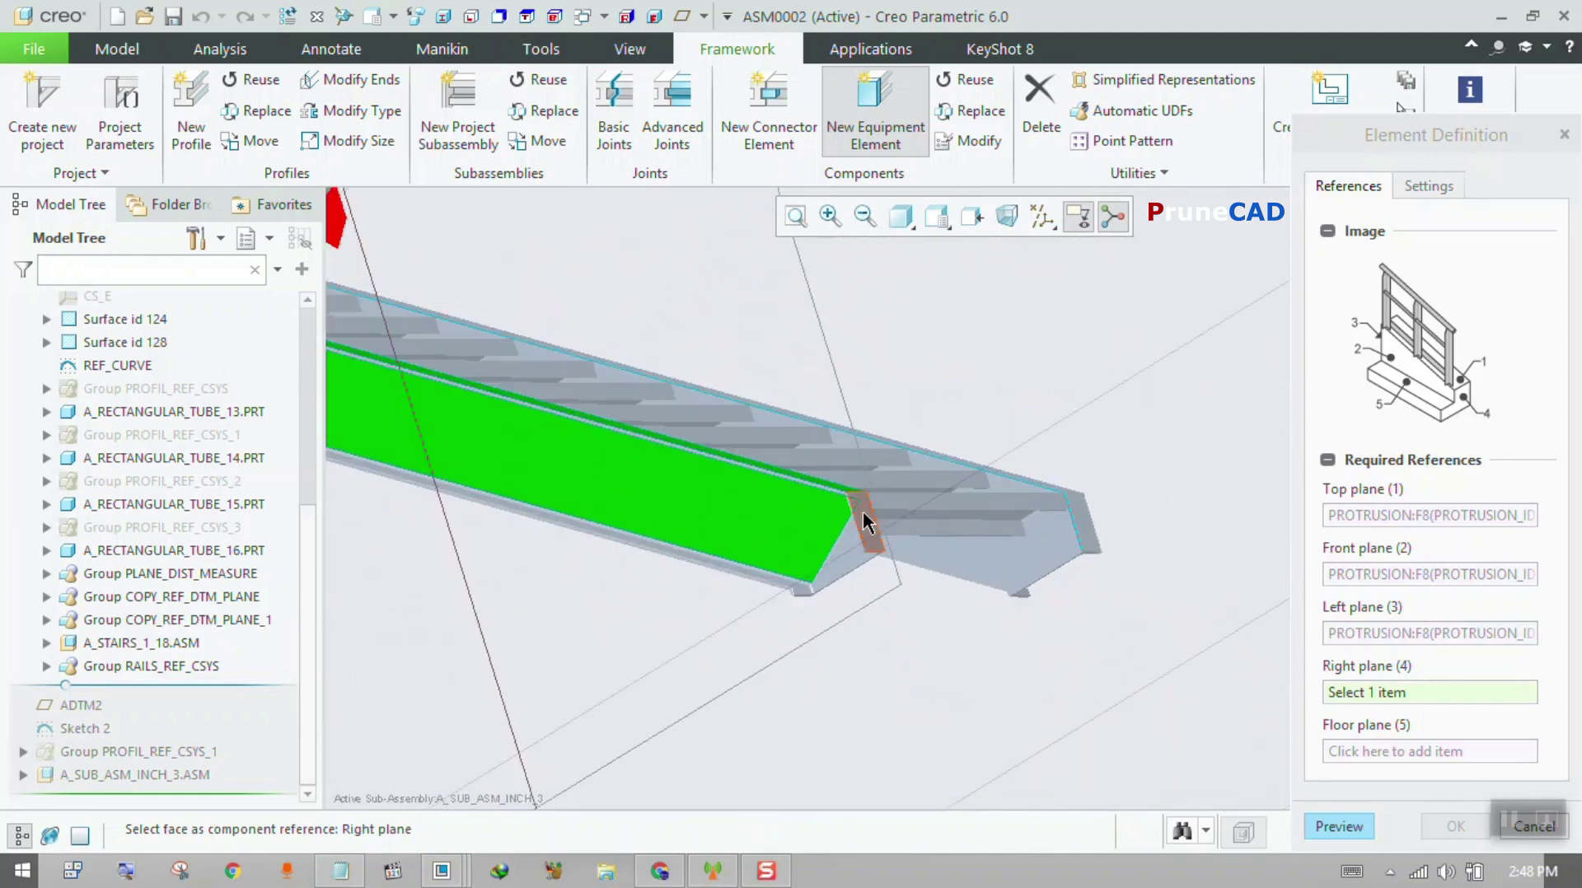
left_click(865, 520)
- Assign a lower stair tread face as Floor plane (5), preview the rail and accept the handrail definition
middle_click_drag(867, 512, 907, 666)
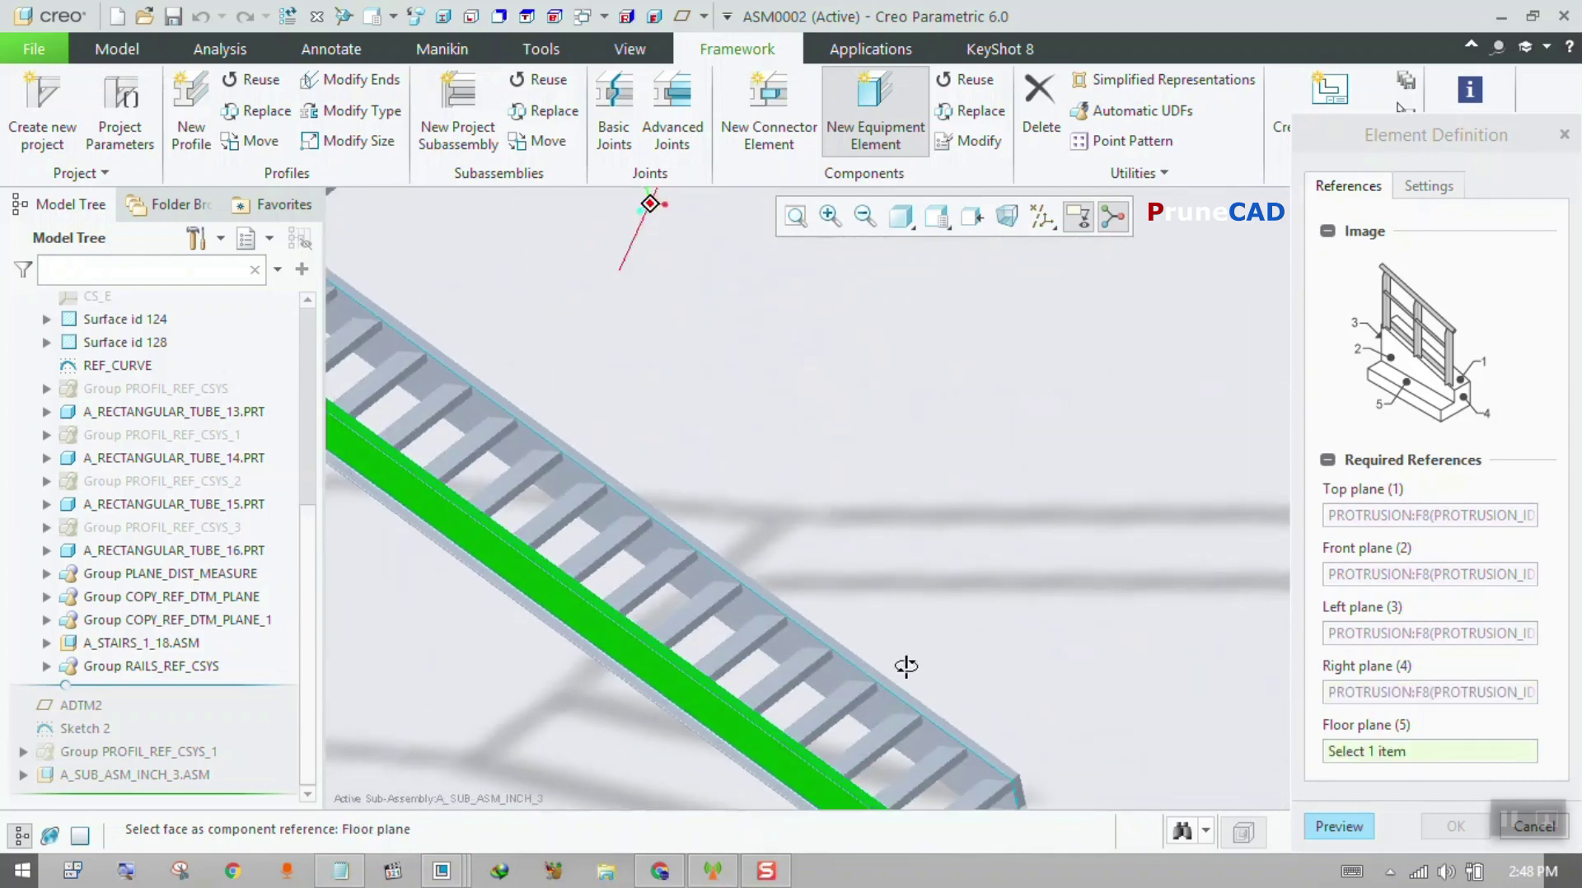
left_click(908, 778)
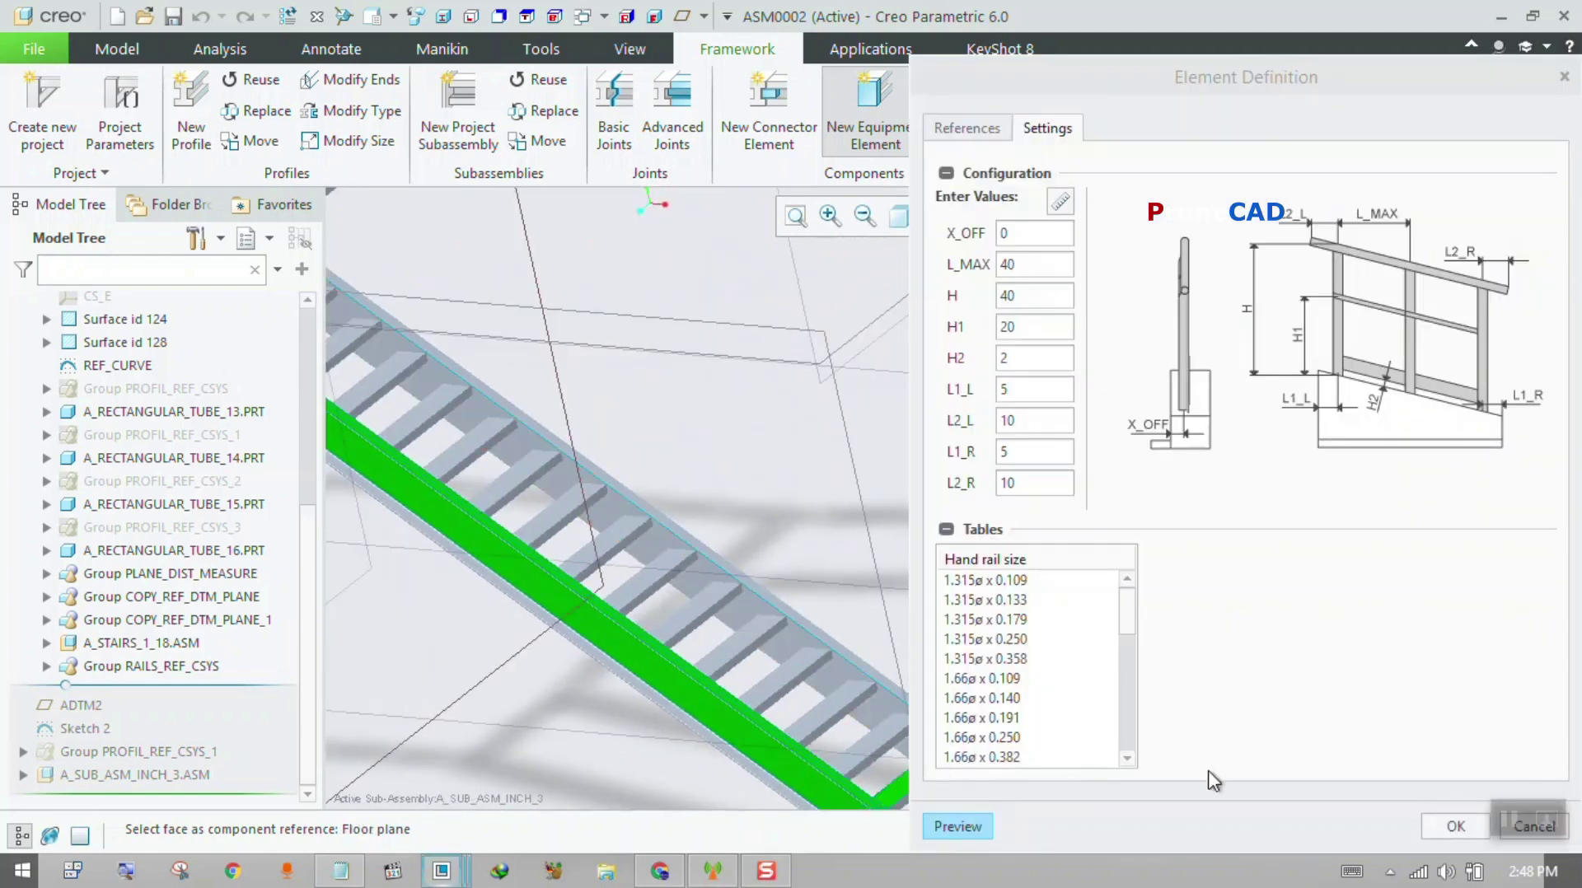
middle_click(959, 798)
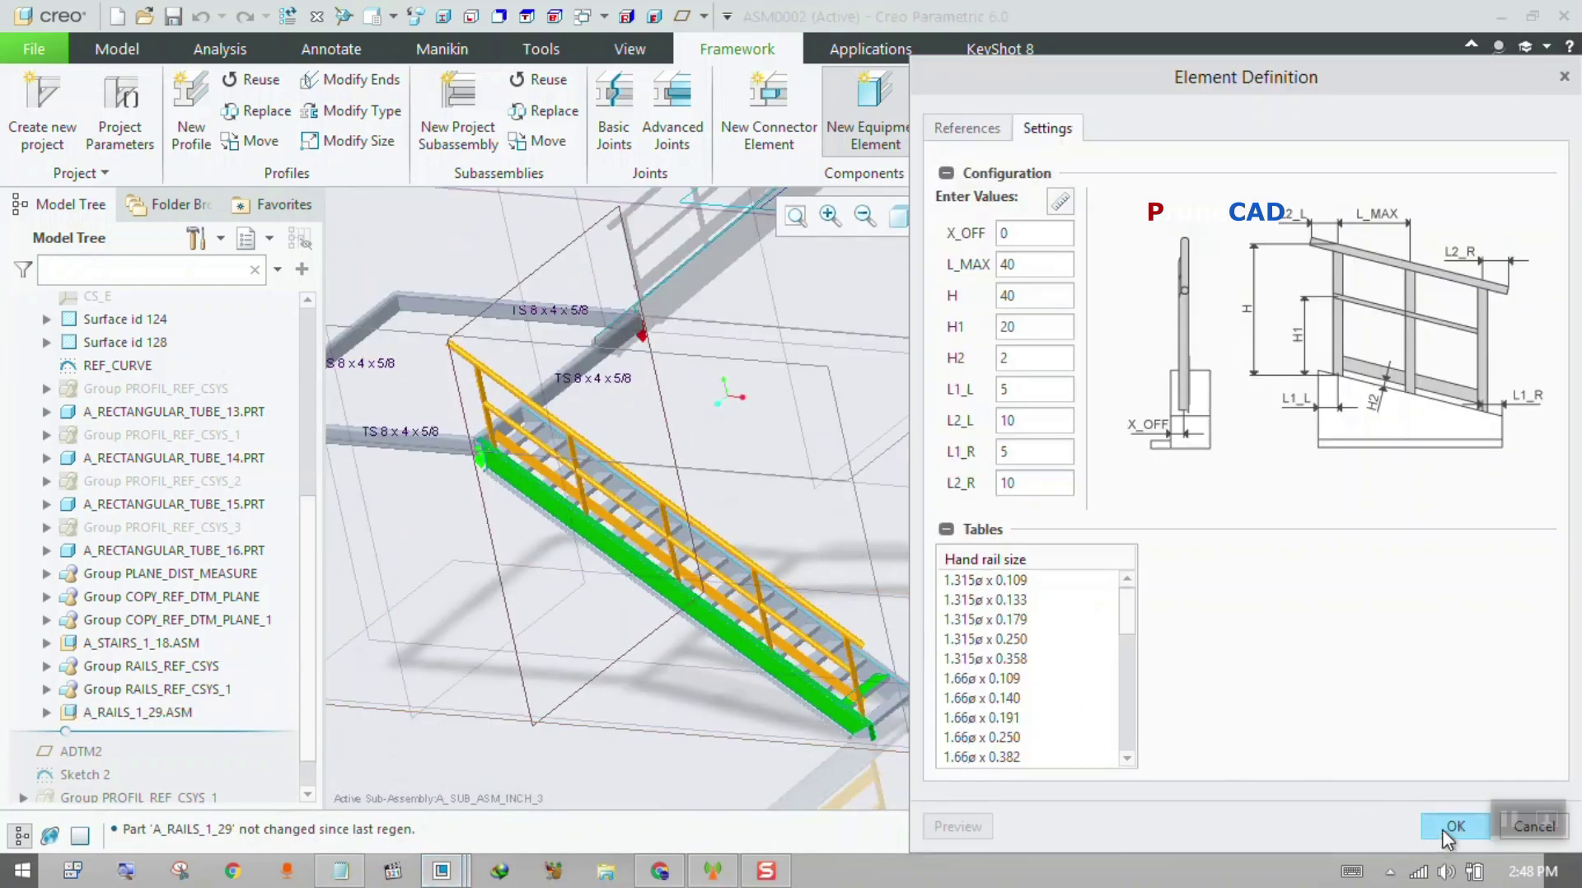
left_click(1451, 827)
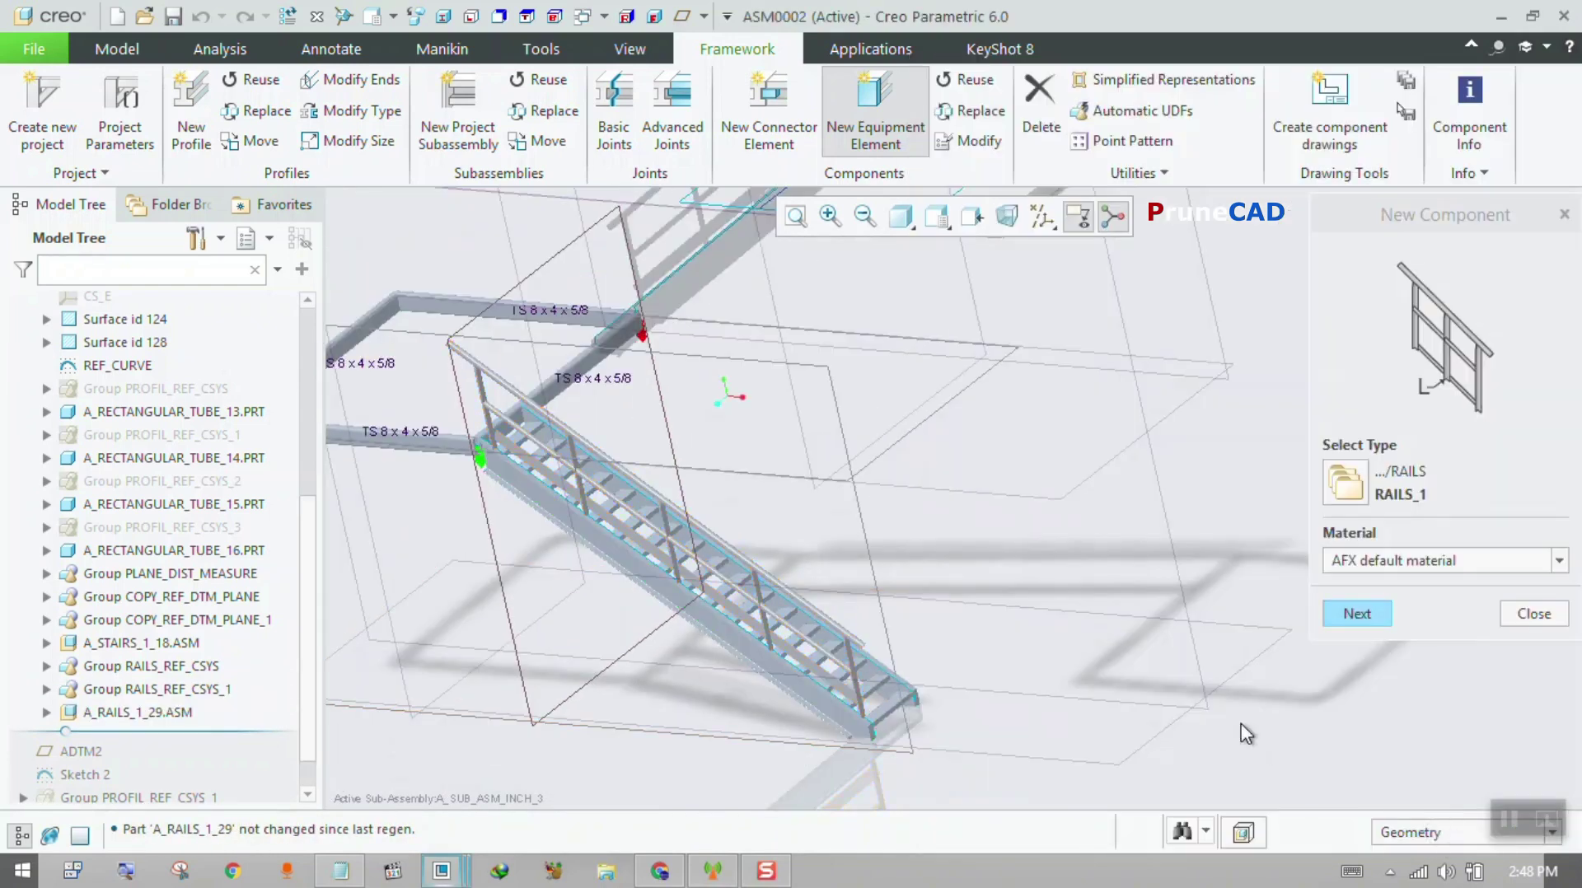
- Start another RAILS_1 element and assign the opposite stringer's top and outer side faces as Top plane (1) and Front plane (2)
left_click(1375, 614)
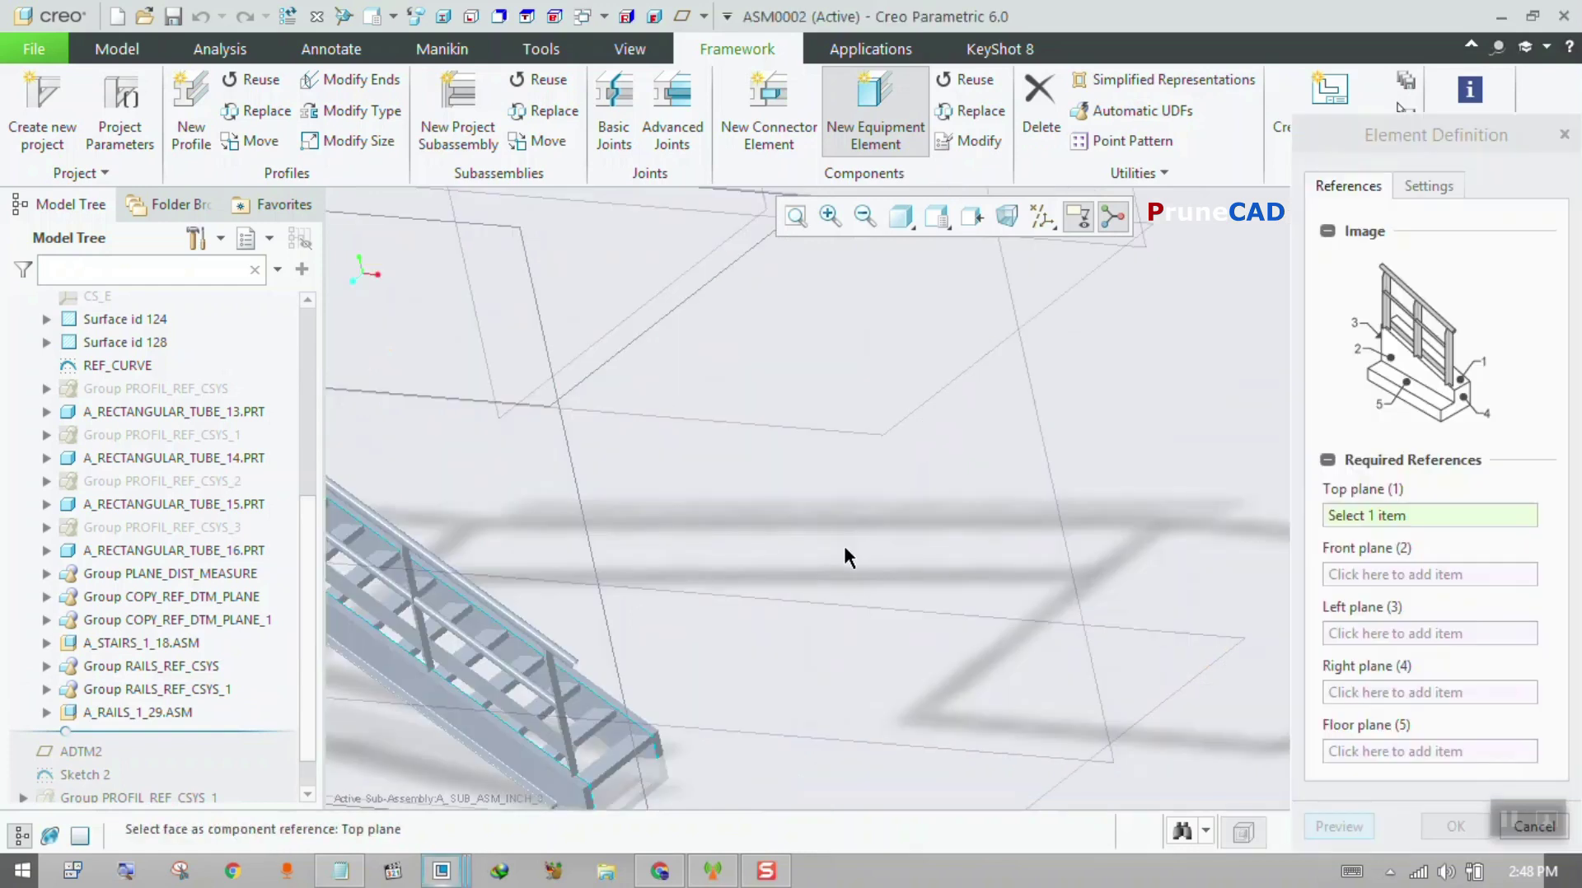
middle_click_drag(843, 542, 541, 542)
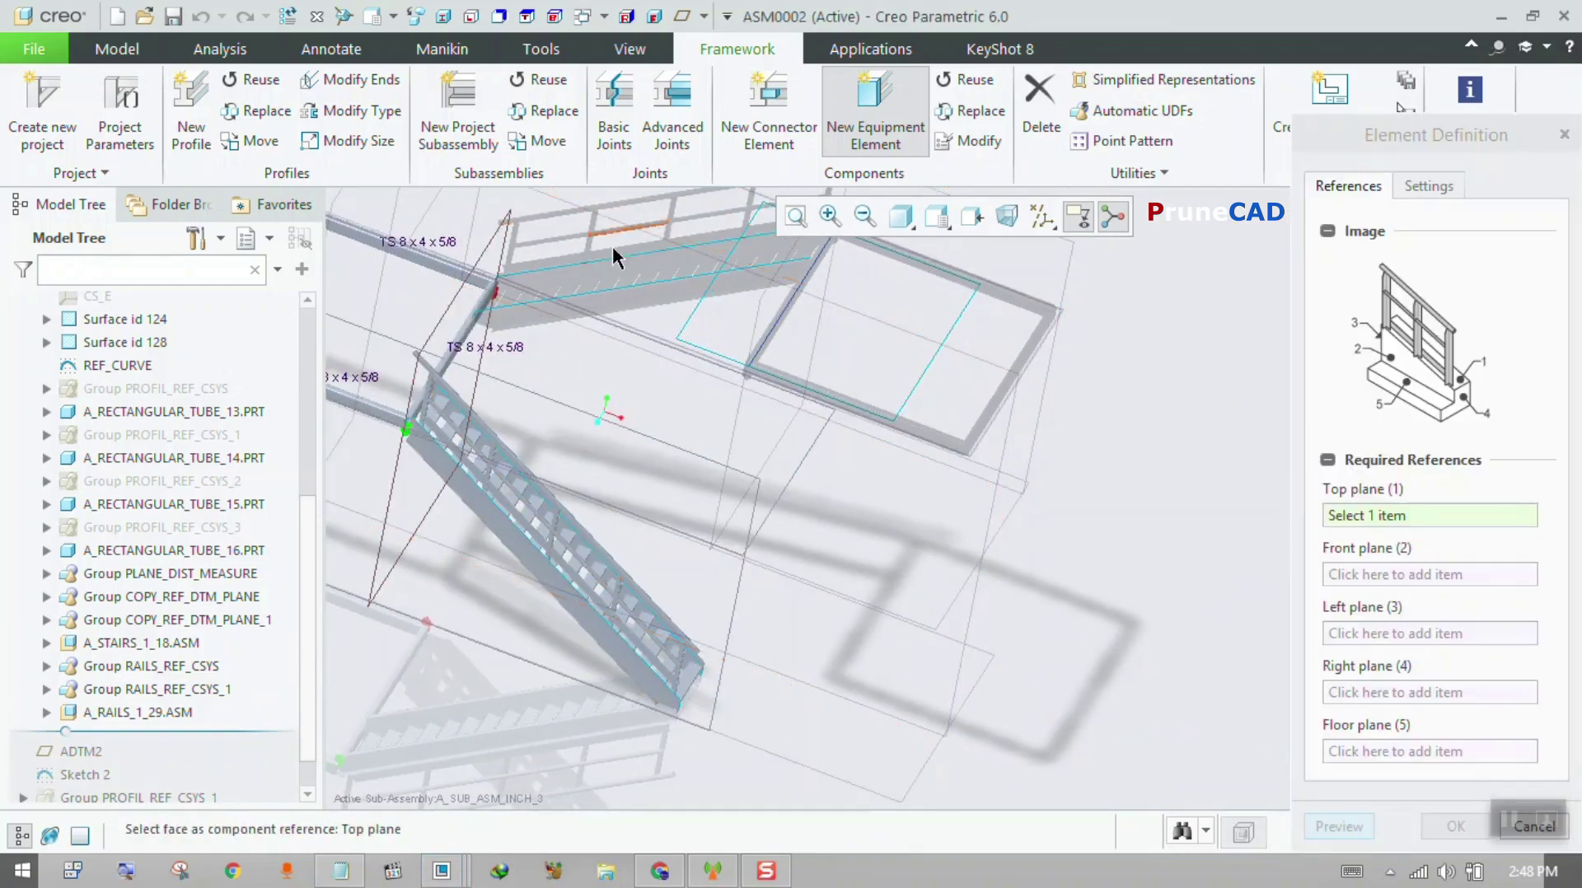
middle_click_drag(611, 246, 655, 511)
scroll(758, 453, "down", 3)
scroll(668, 511, "up", 8)
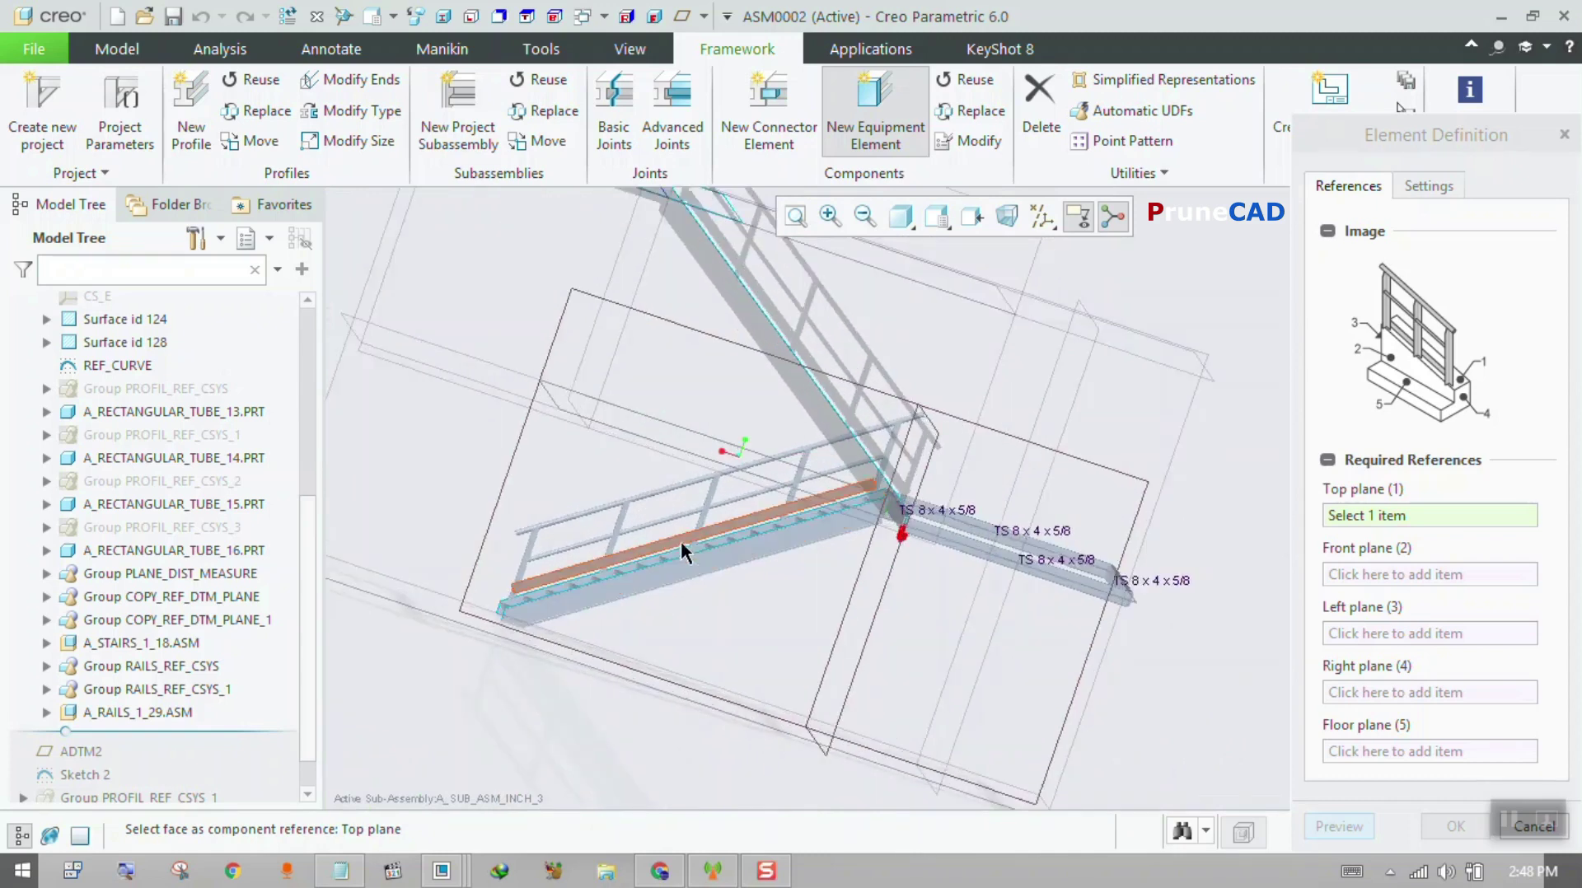
scroll(690, 576, "up", 4)
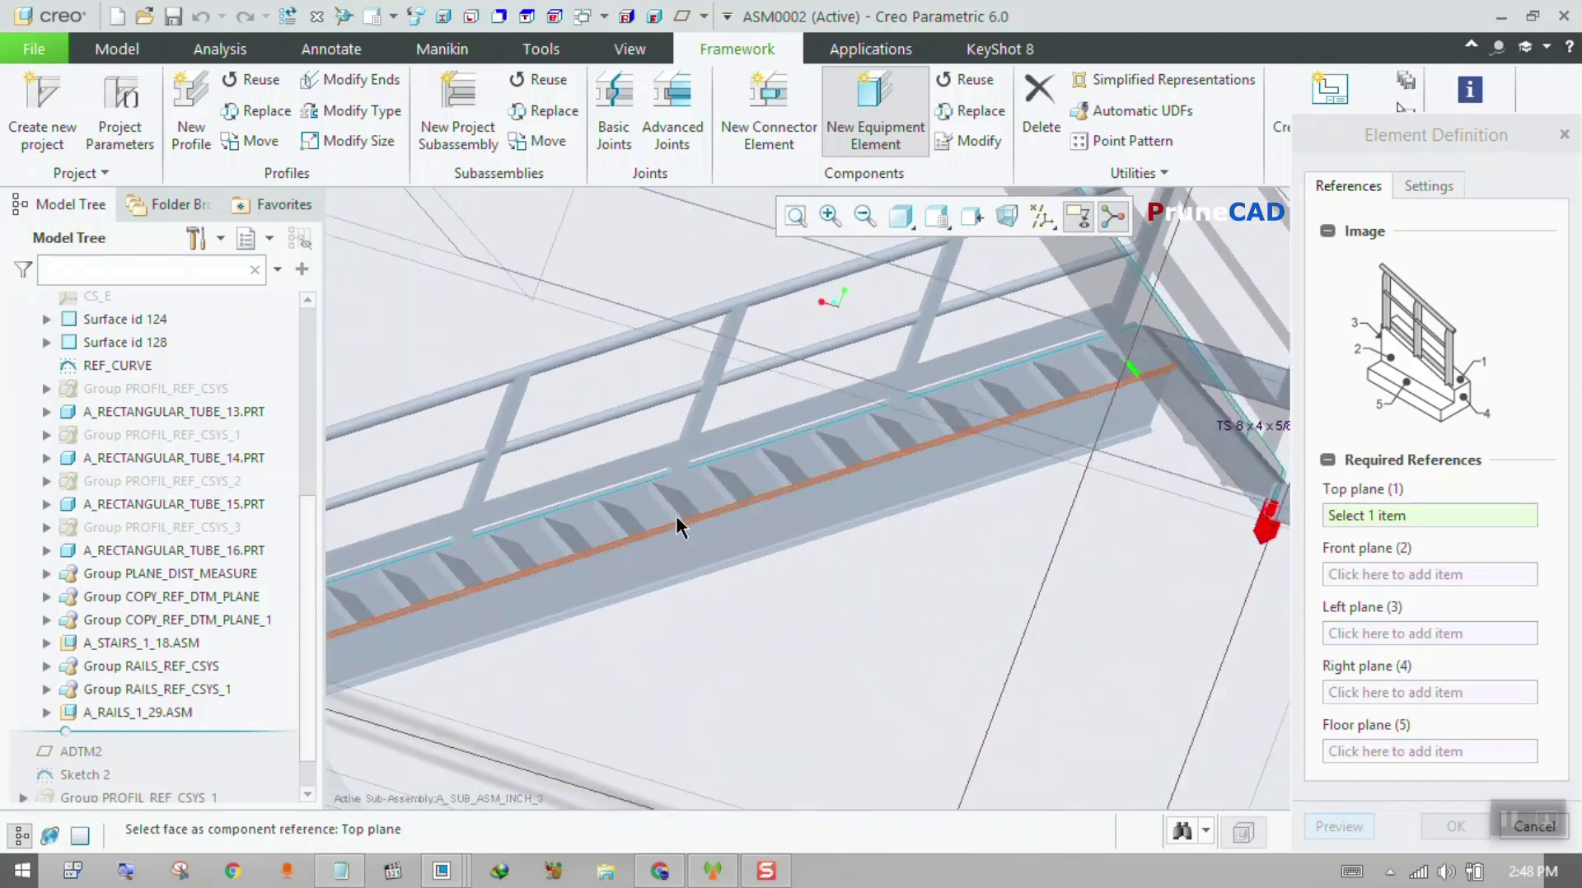
left_click(702, 524)
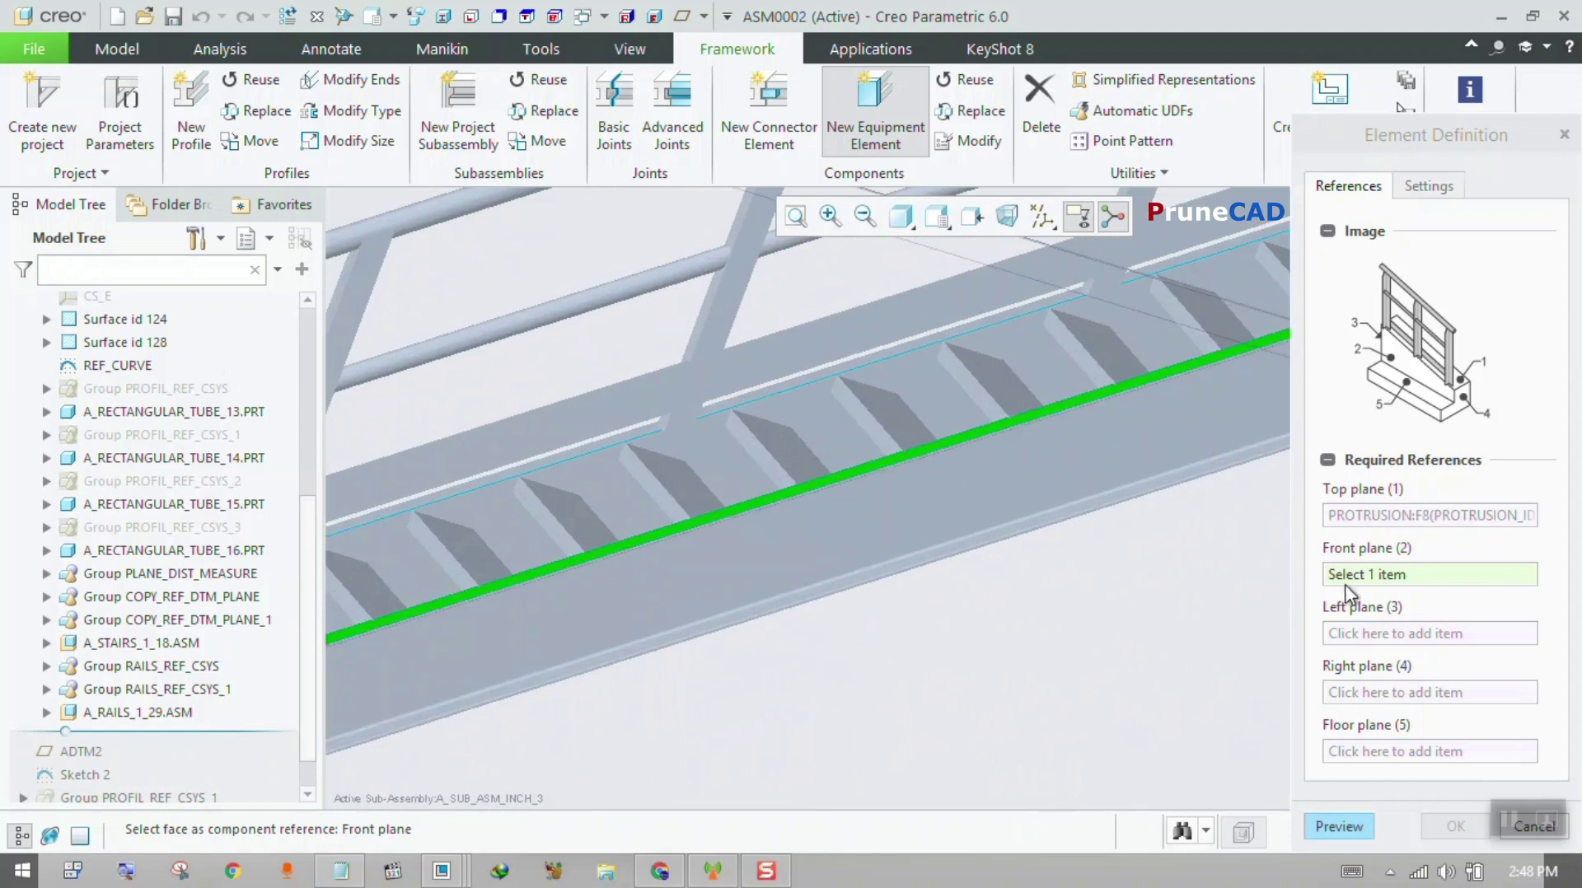
scroll(773, 557, "down", 3)
left_click(778, 562)
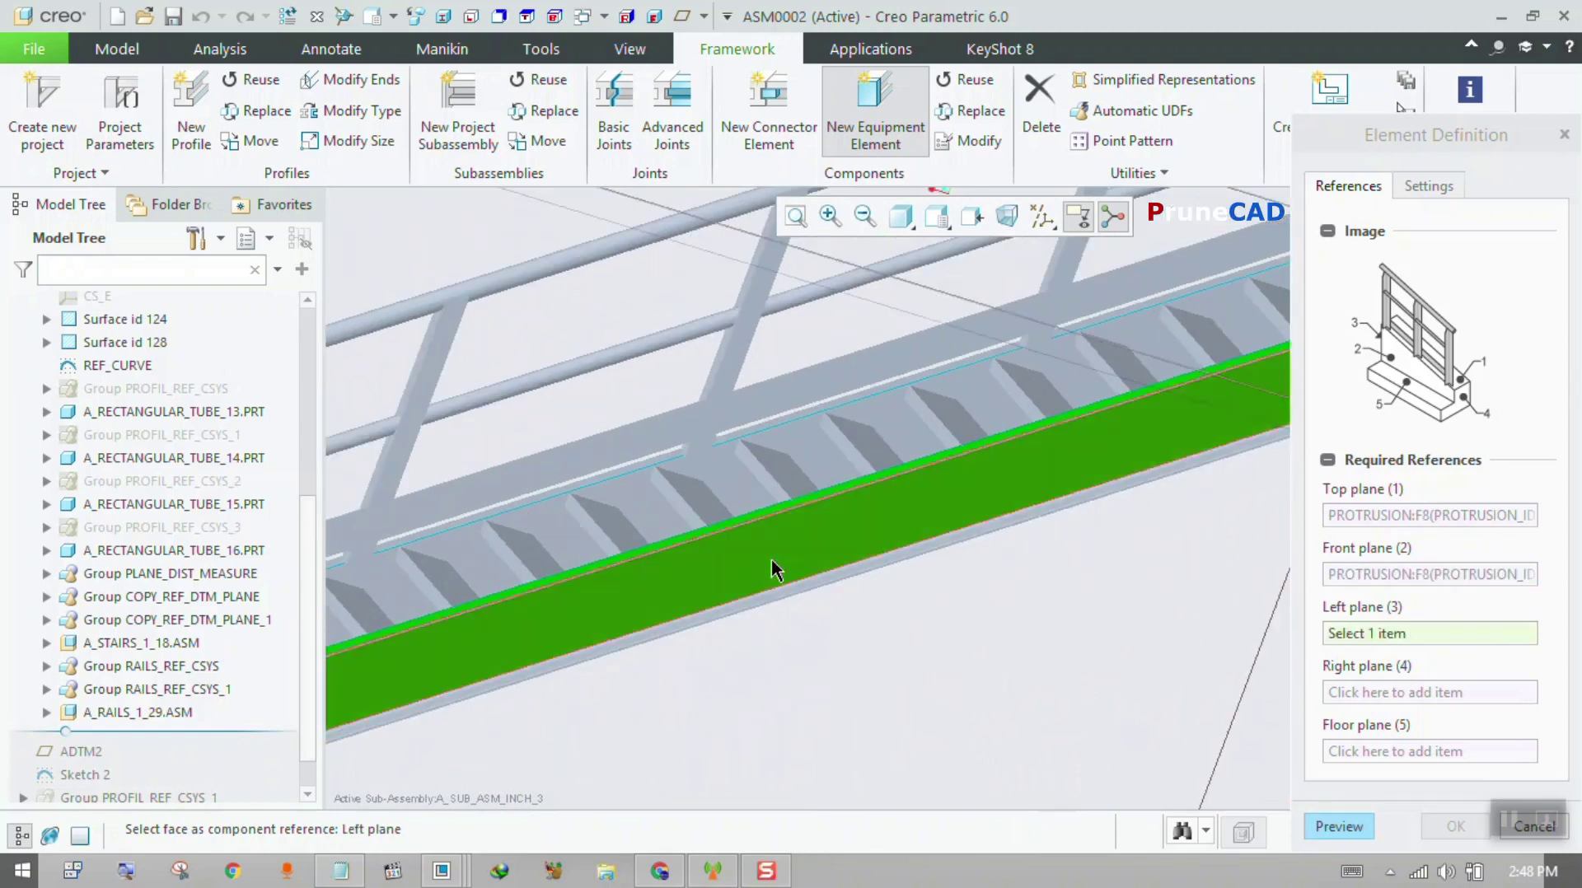
- Assign the opposite stringer's upper end face as Left plane (3) and its lower end face as Right plane (4)
scroll(775, 567, "down", 4)
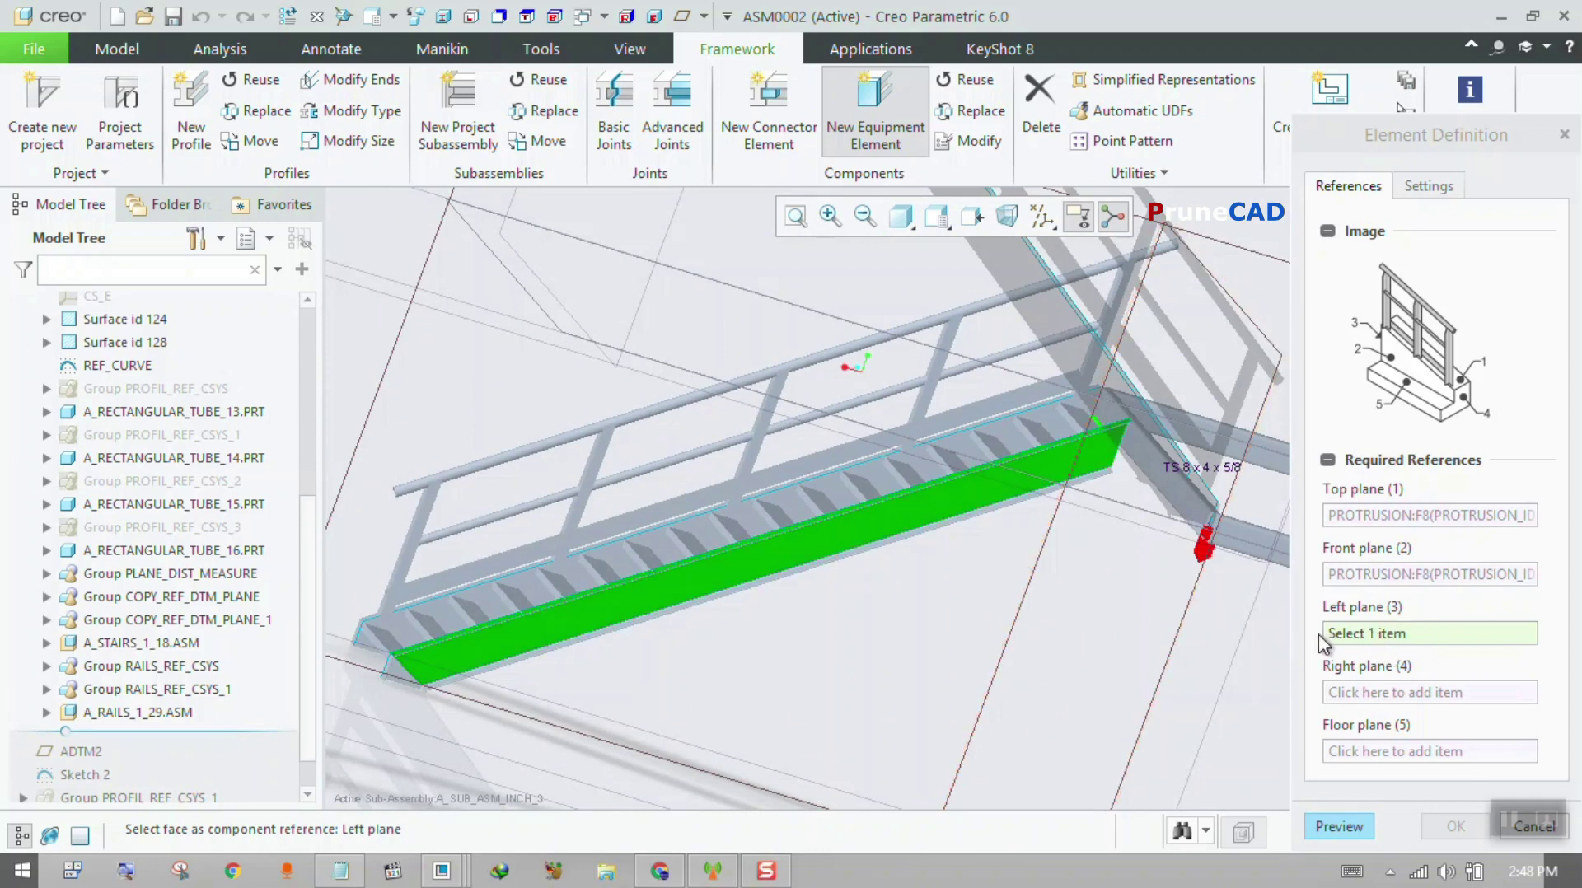
middle_click_drag(1127, 516, 1154, 445)
scroll(1169, 440, "down", 3)
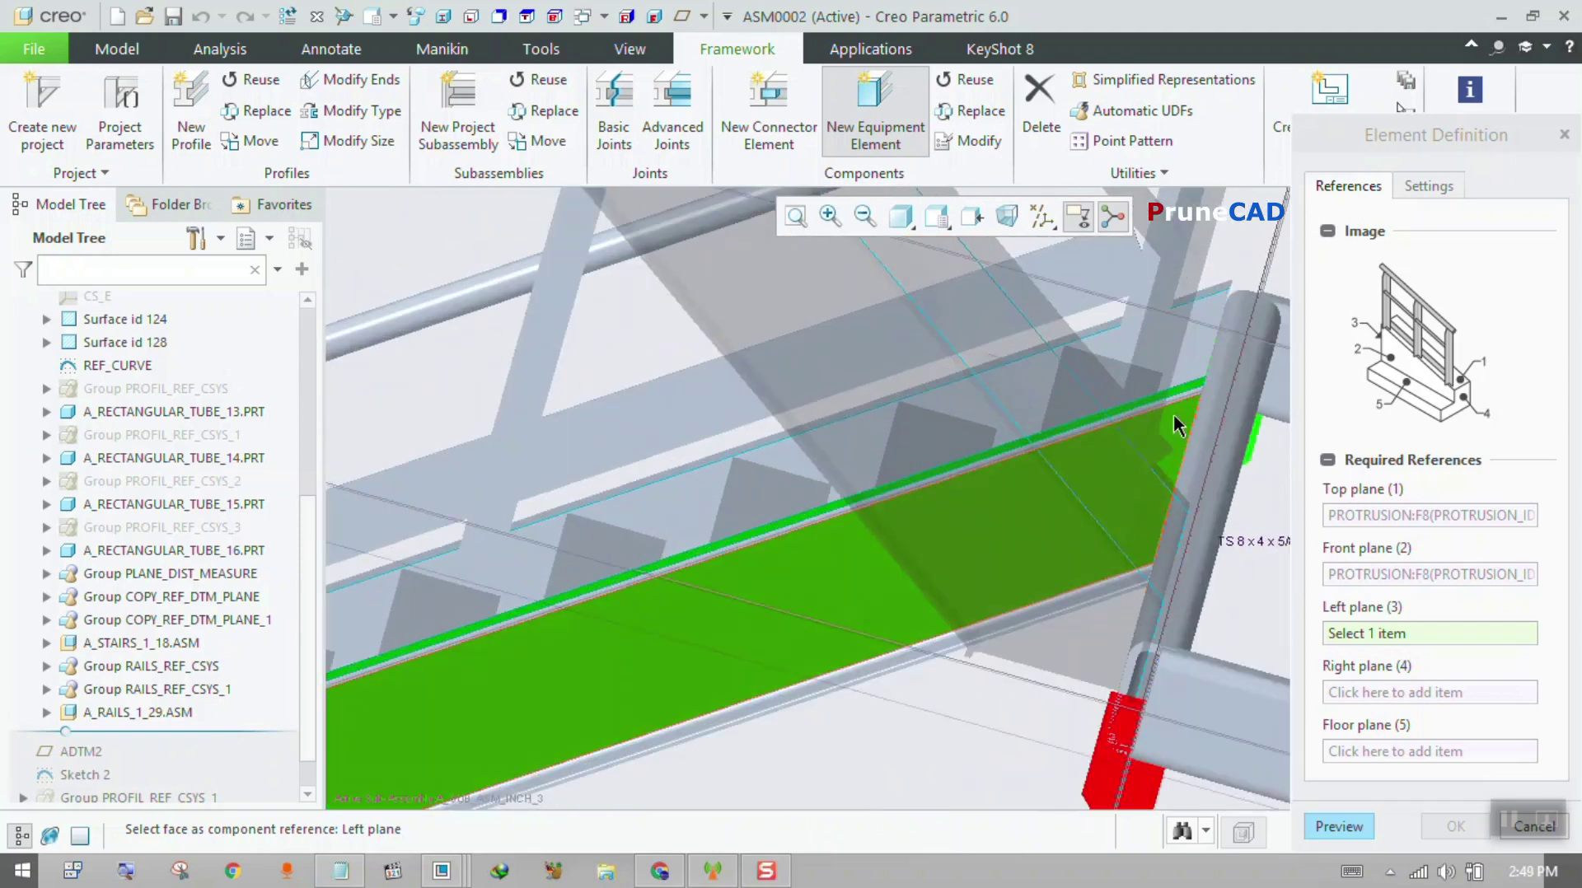
scroll(1173, 413, "down", 5)
scroll(1265, 399, "down", 2)
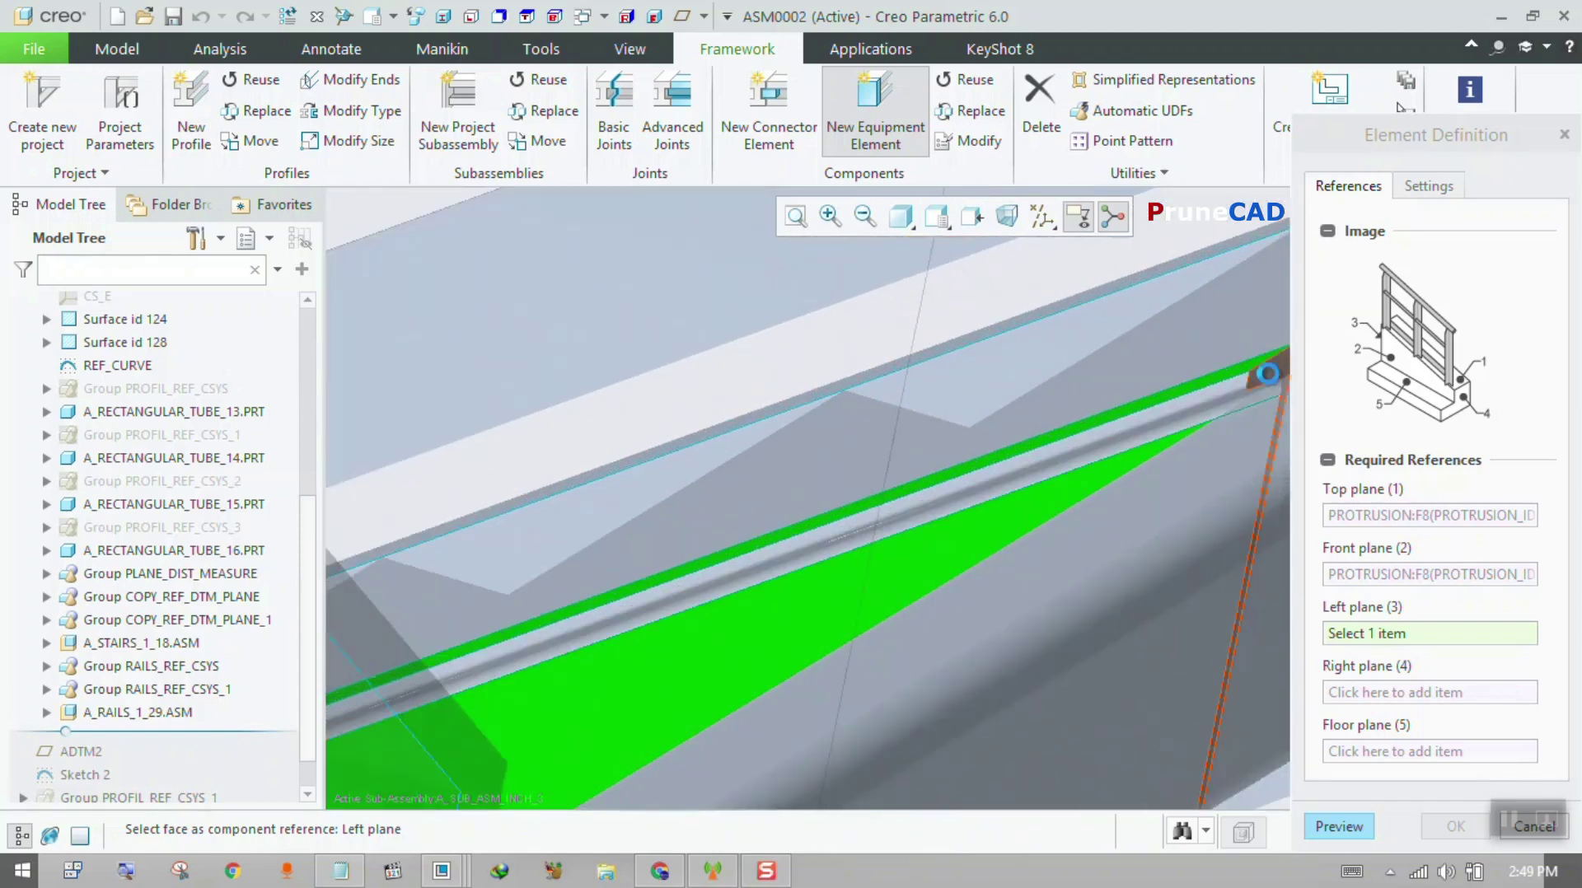
scroll(1130, 425, "up", 8)
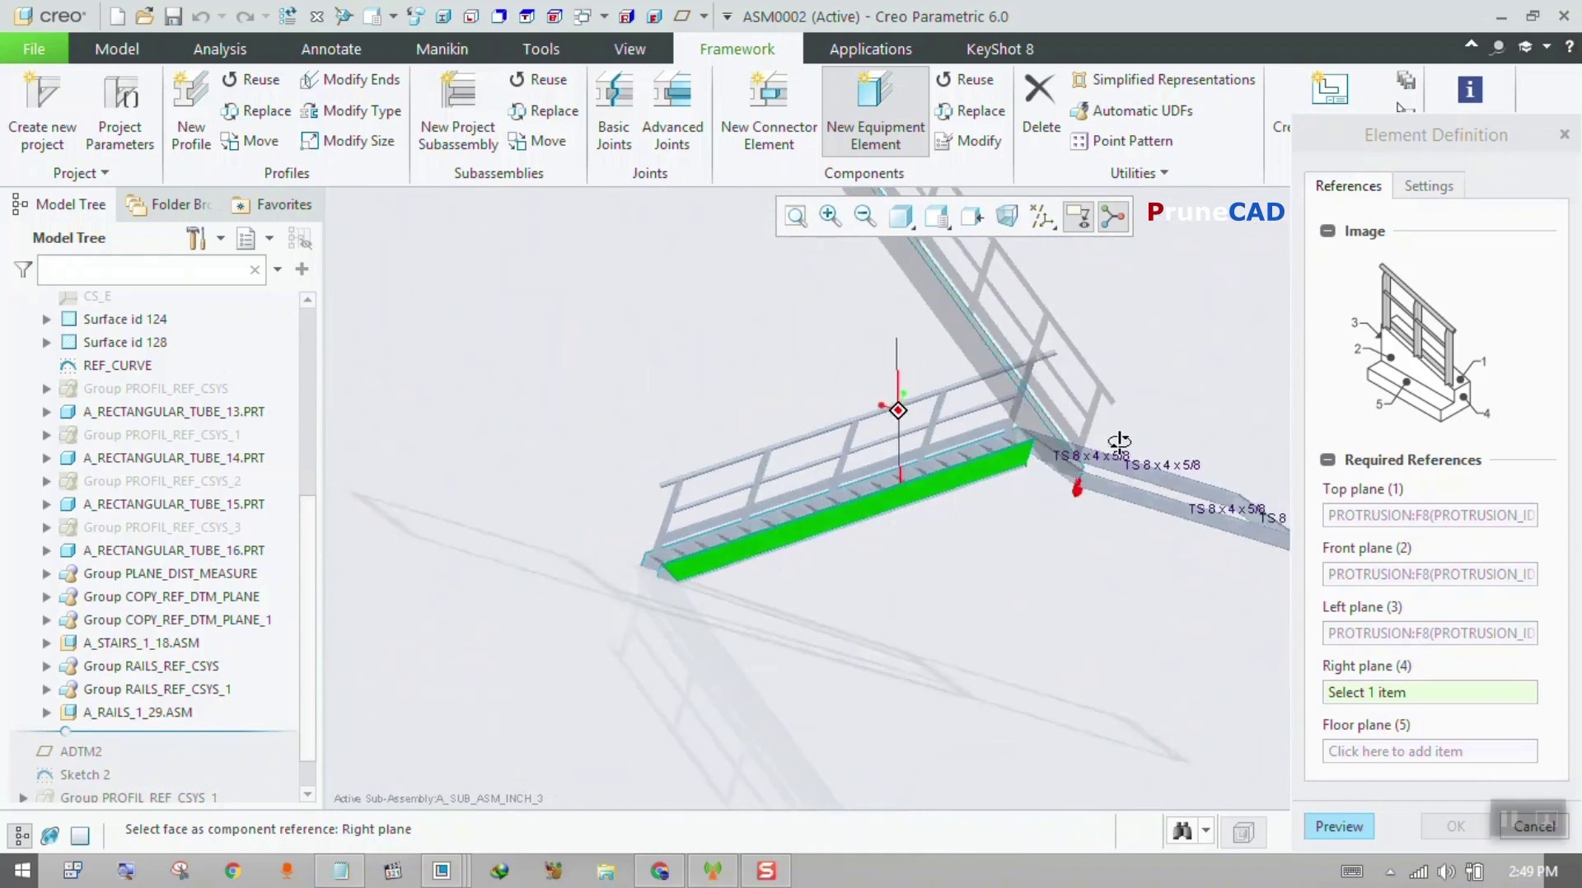
scroll(657, 493, "down", 8)
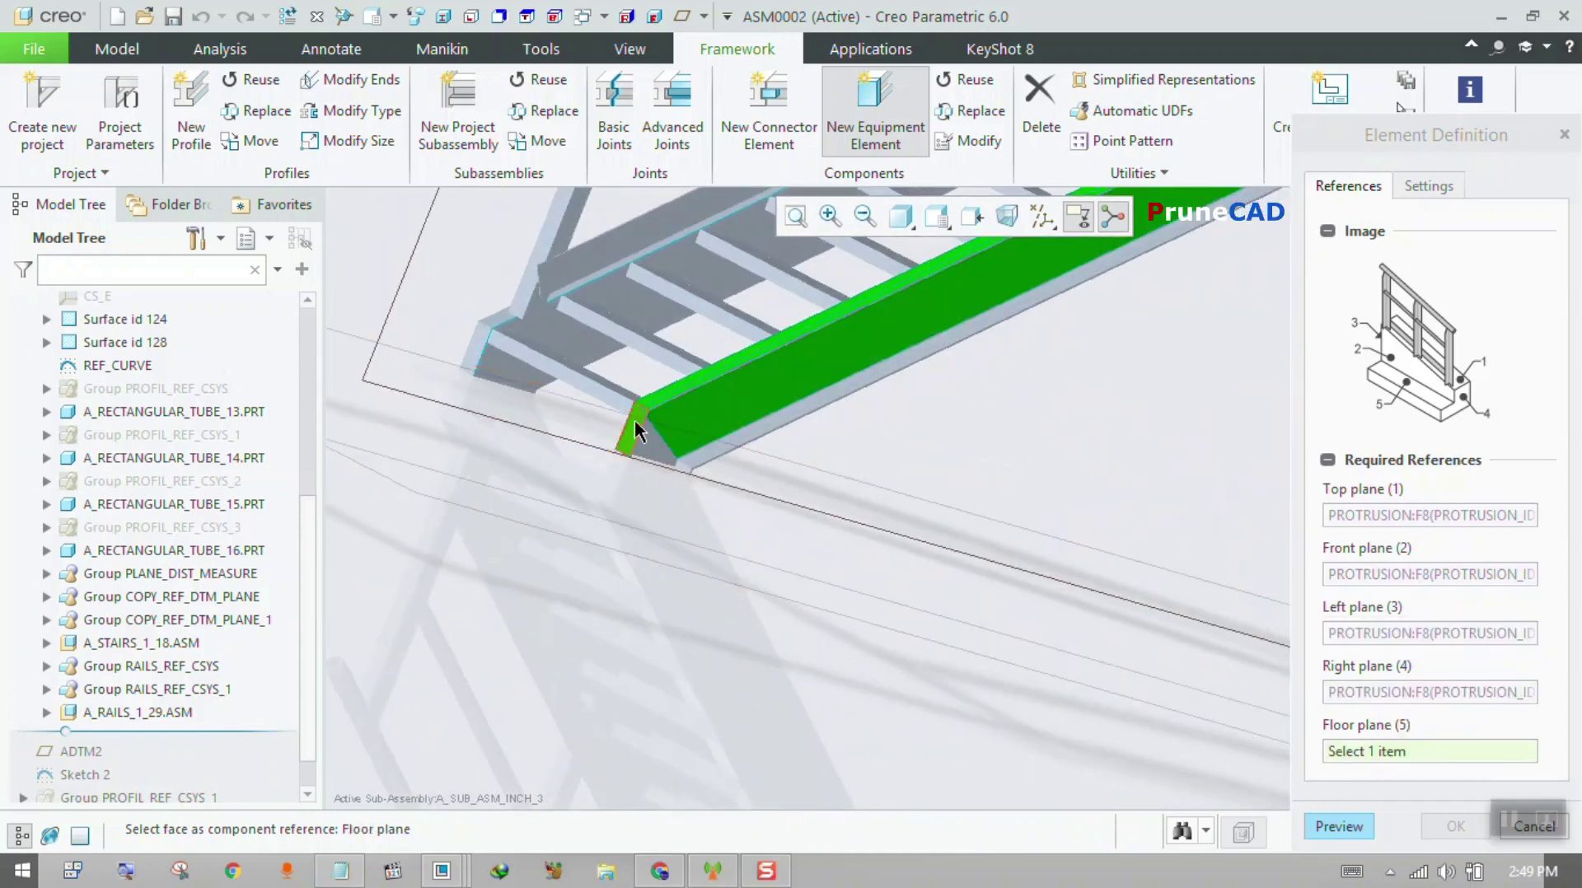
- Assign the bottom tread's face as Floor plane (5) and preview the second handrail
scroll(651, 550, "up", 6)
middle_click_drag(777, 571, 741, 564)
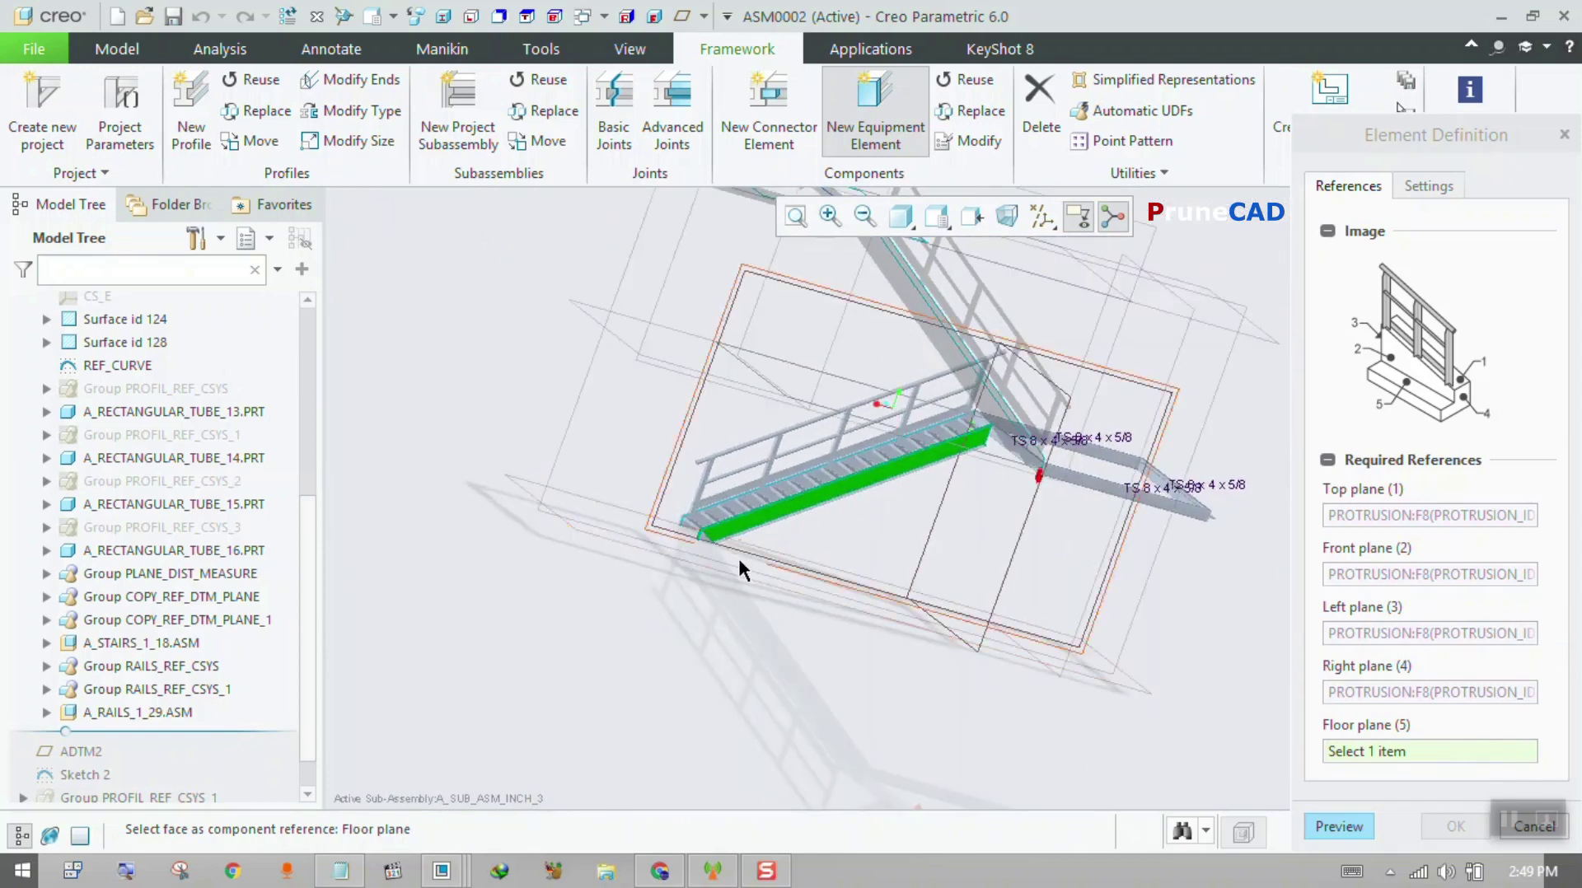
scroll(651, 531, "down", 8)
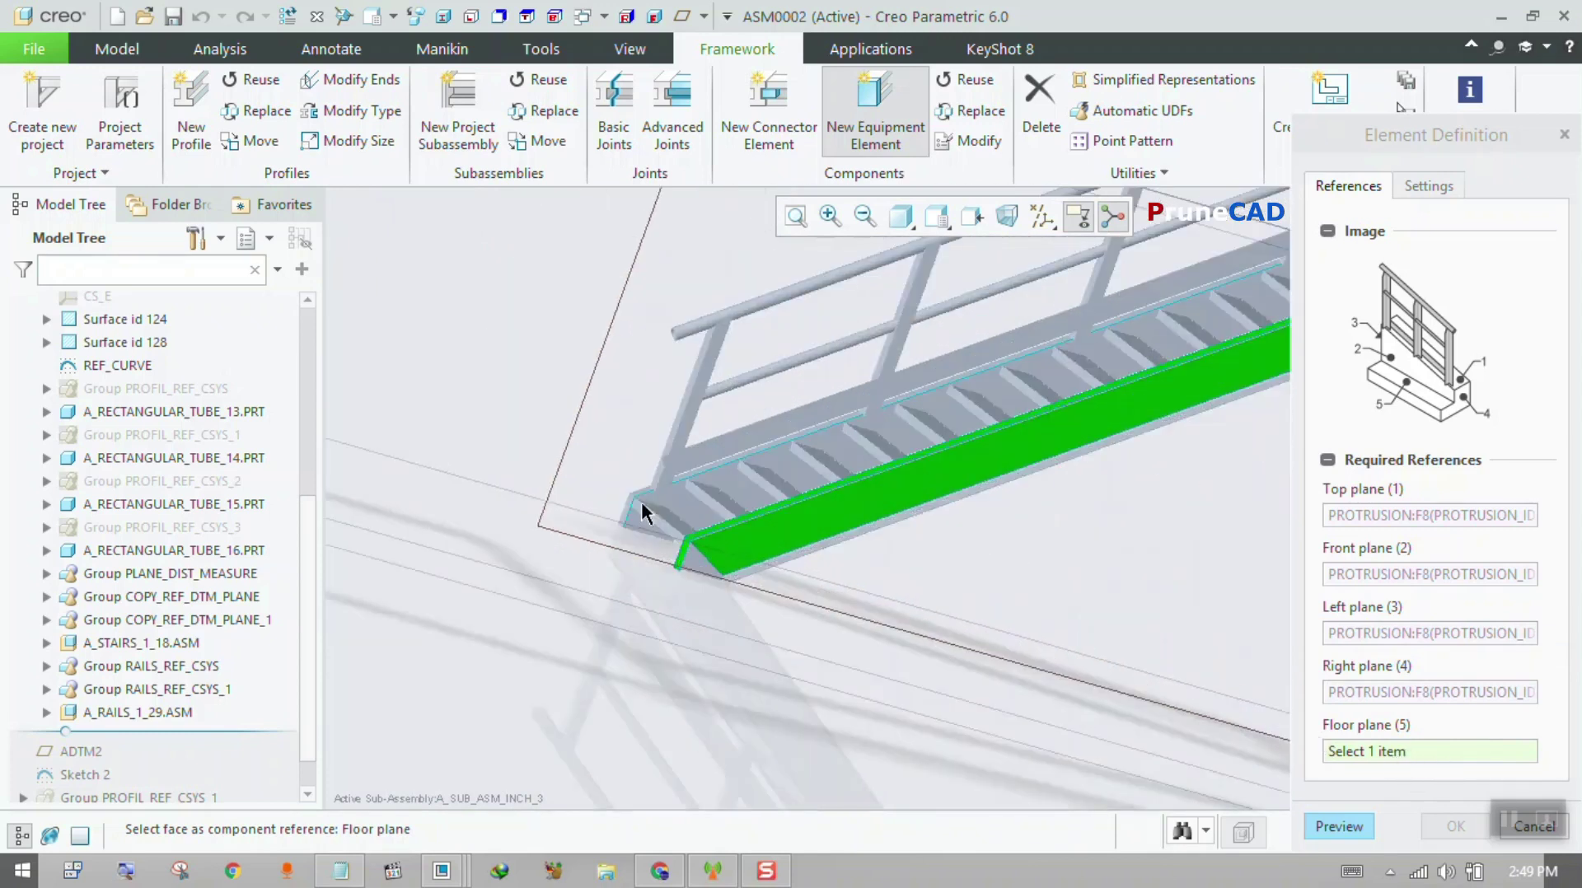
left_click(665, 566)
scroll(580, 656, "up", 4)
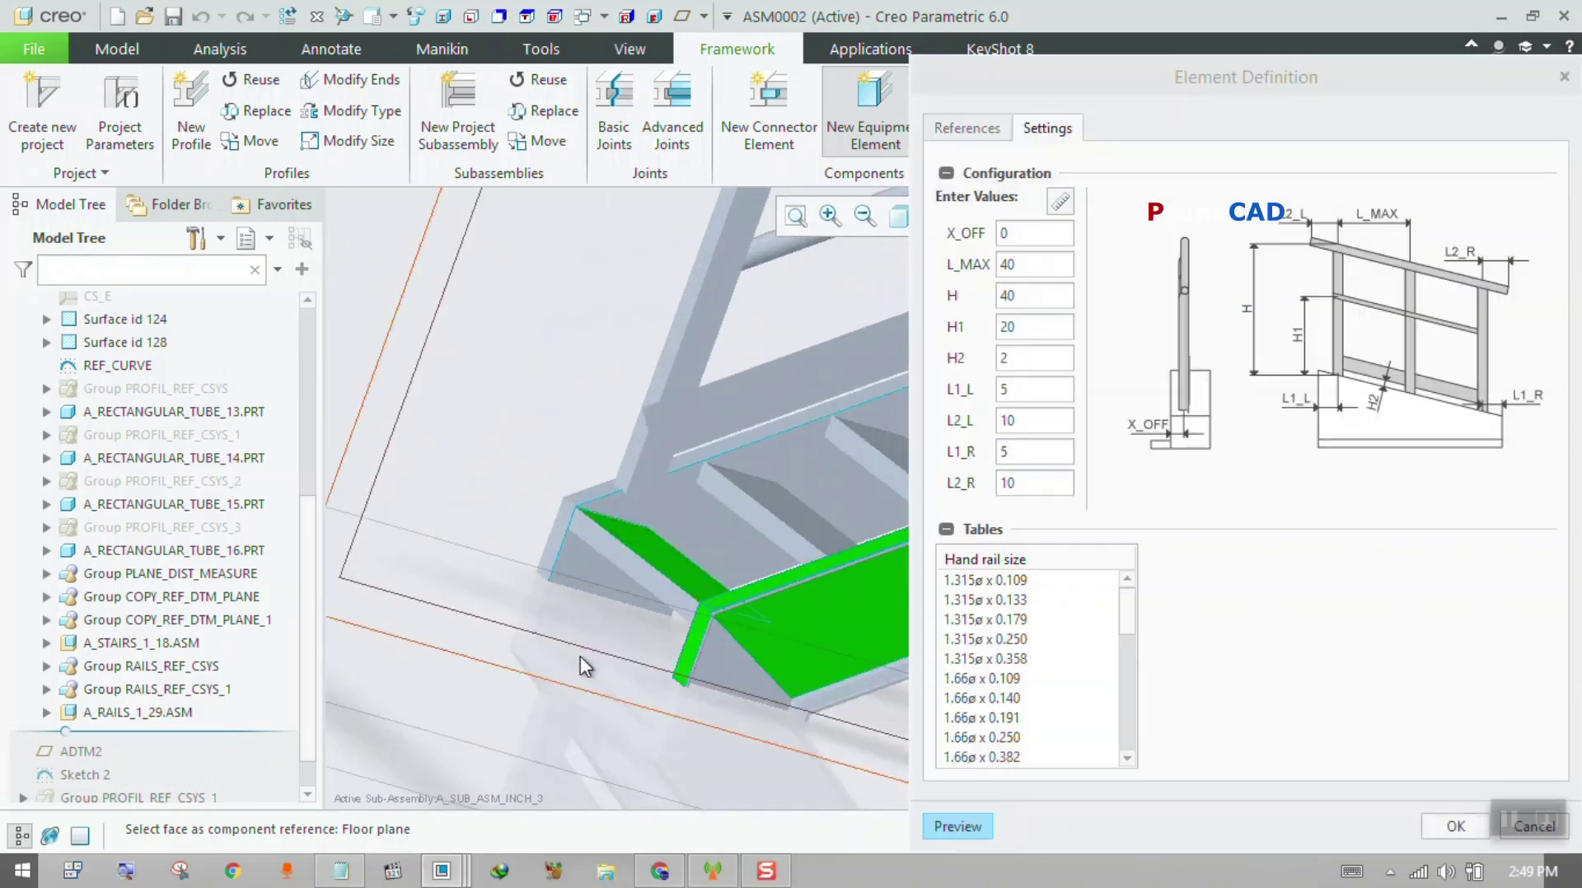
left_click(958, 827)
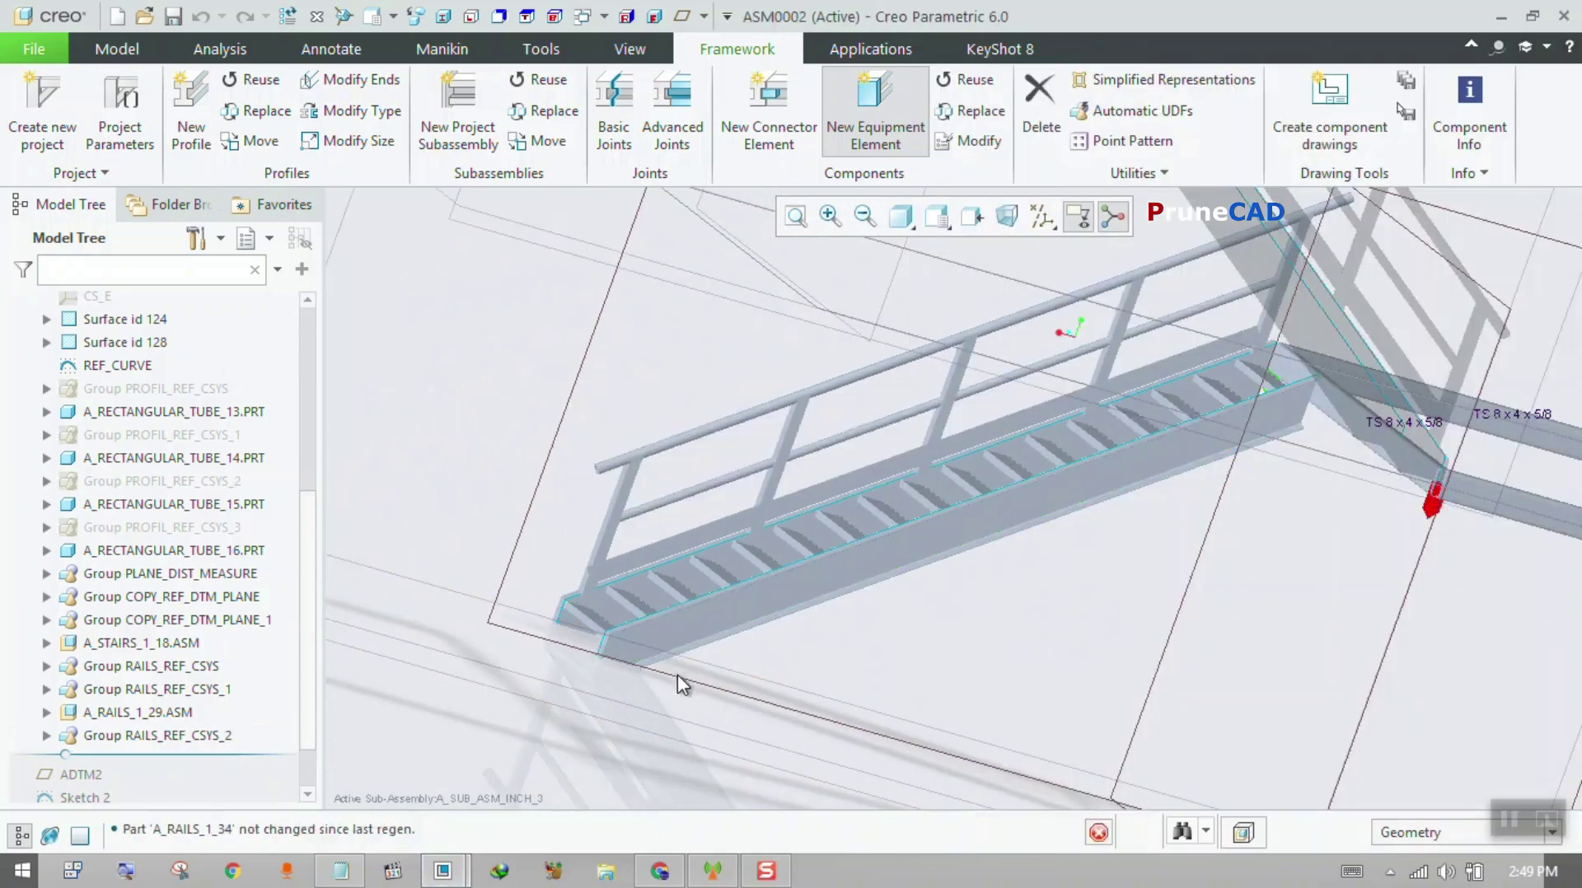
- Examine the previewed second rail's position against the stringer and return to its plane references
scroll(583, 609, "up", 4)
scroll(779, 583, "down", 4)
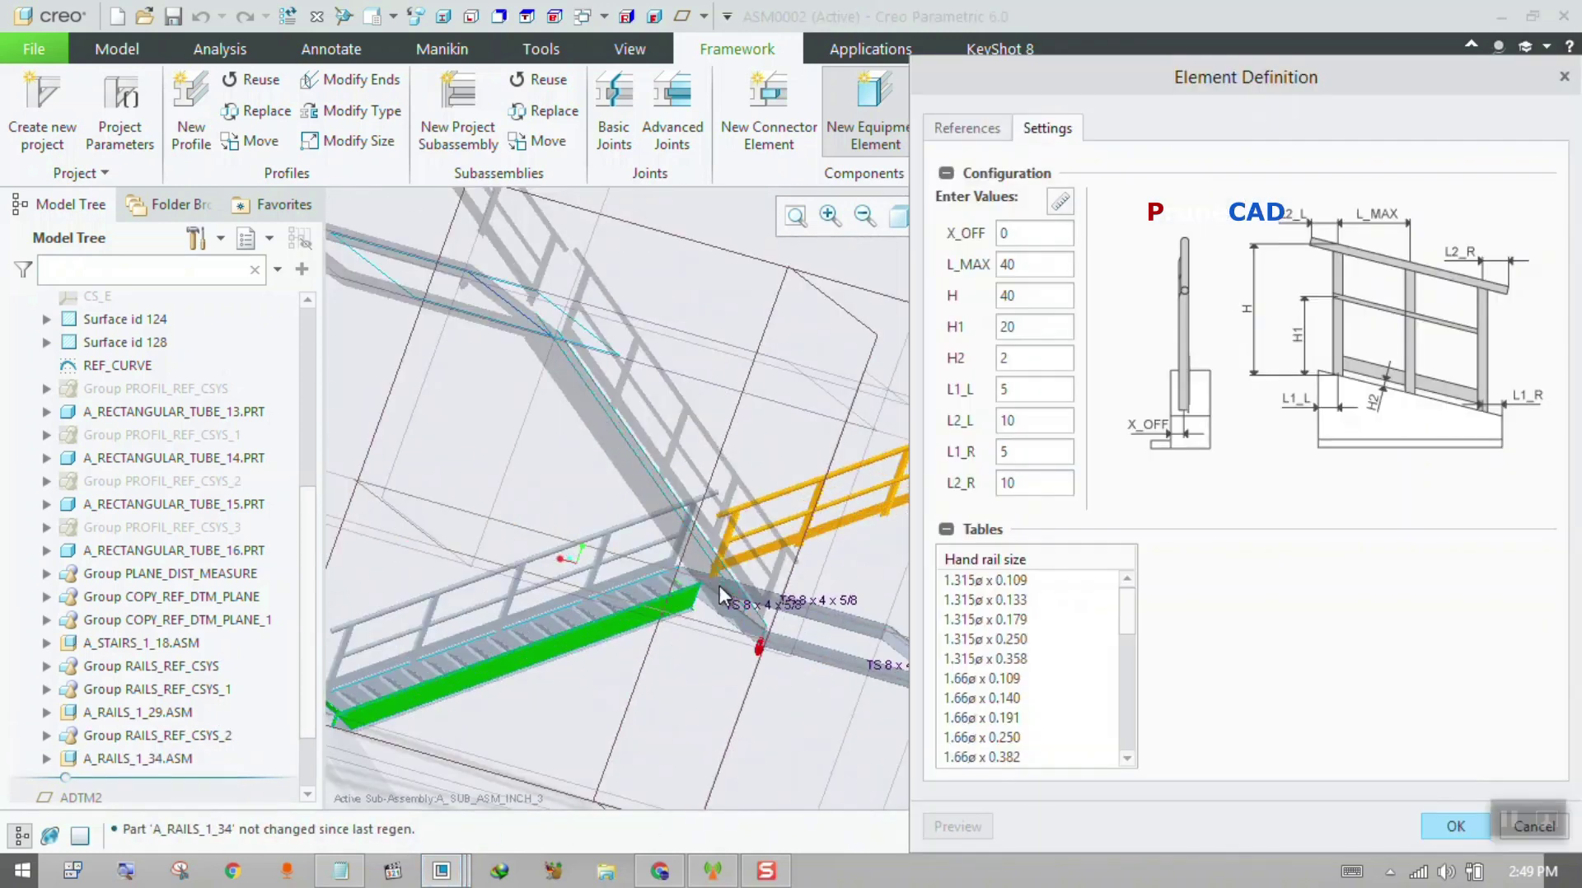
scroll(725, 537, "up", 2)
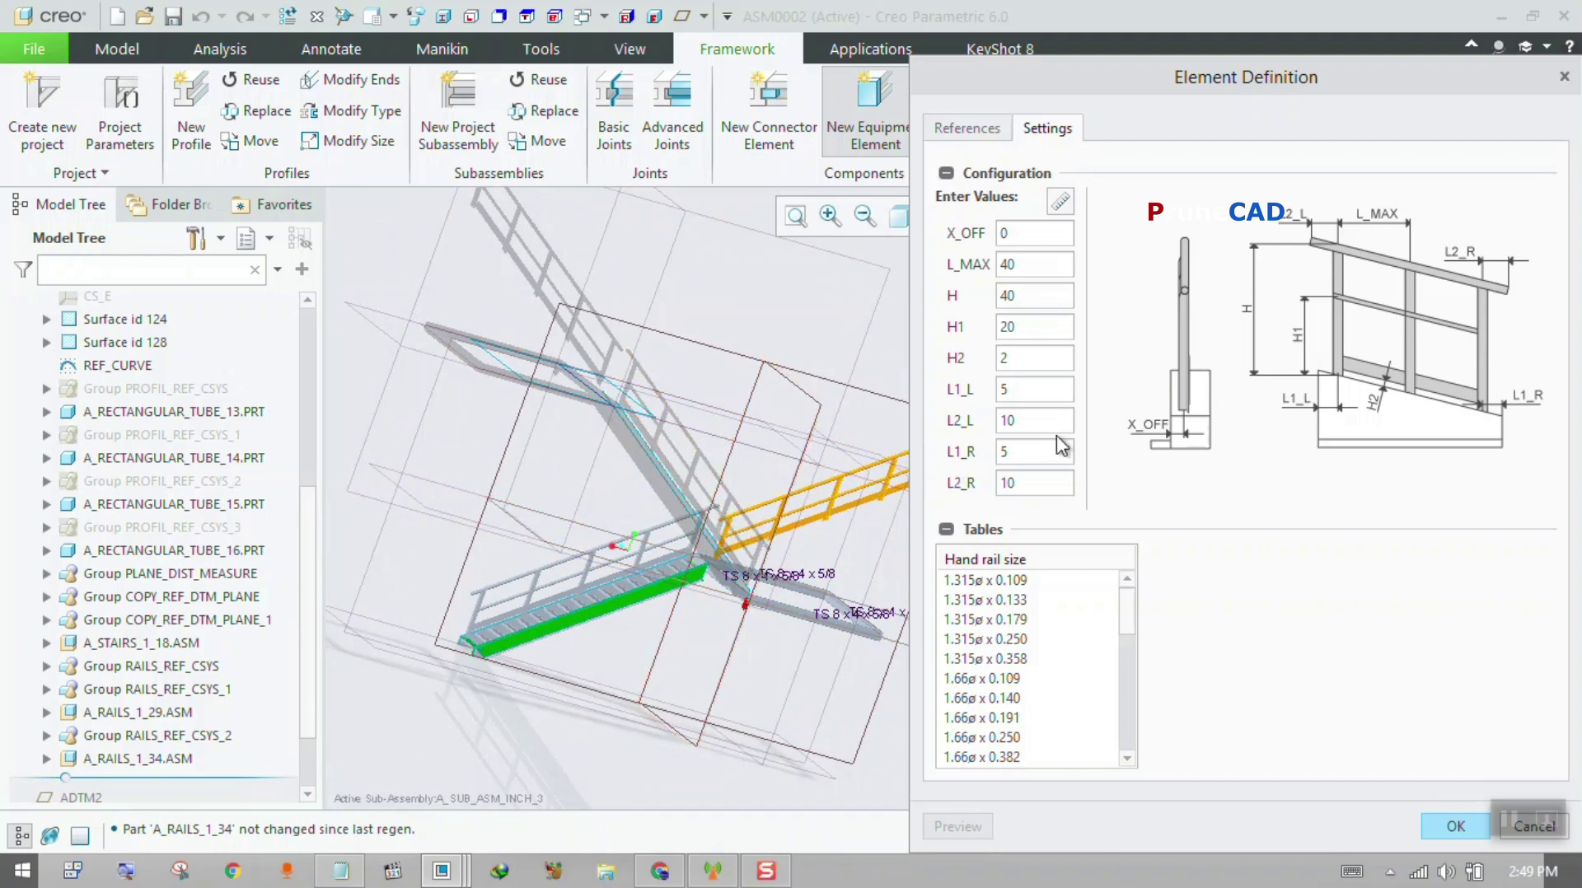
left_click(978, 135)
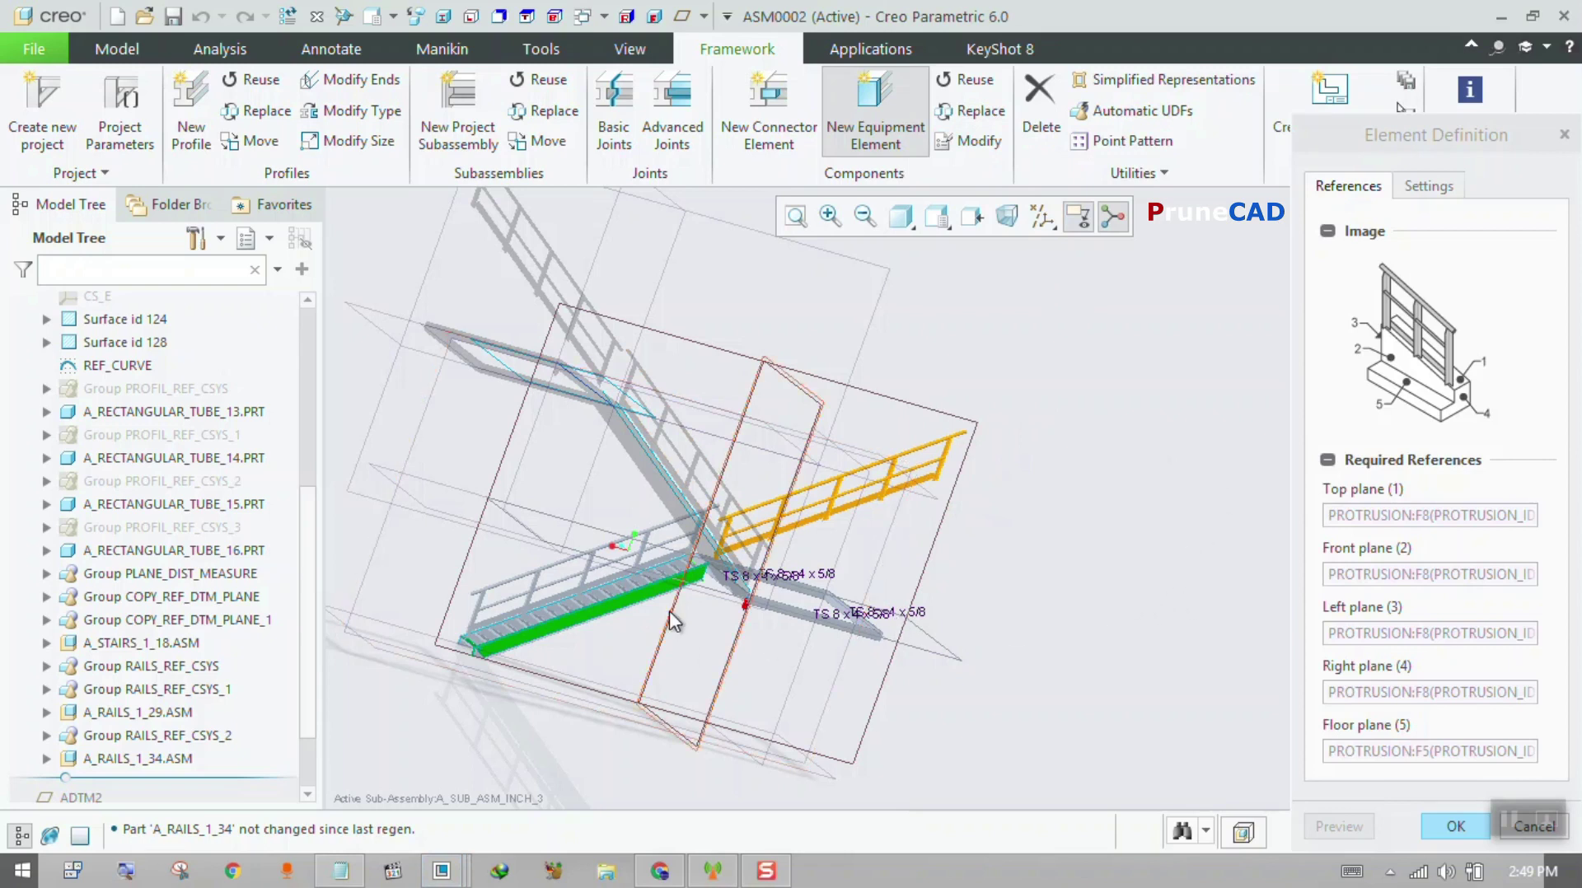
scroll(607, 615, "up", 3)
scroll(588, 620, "up", 2)
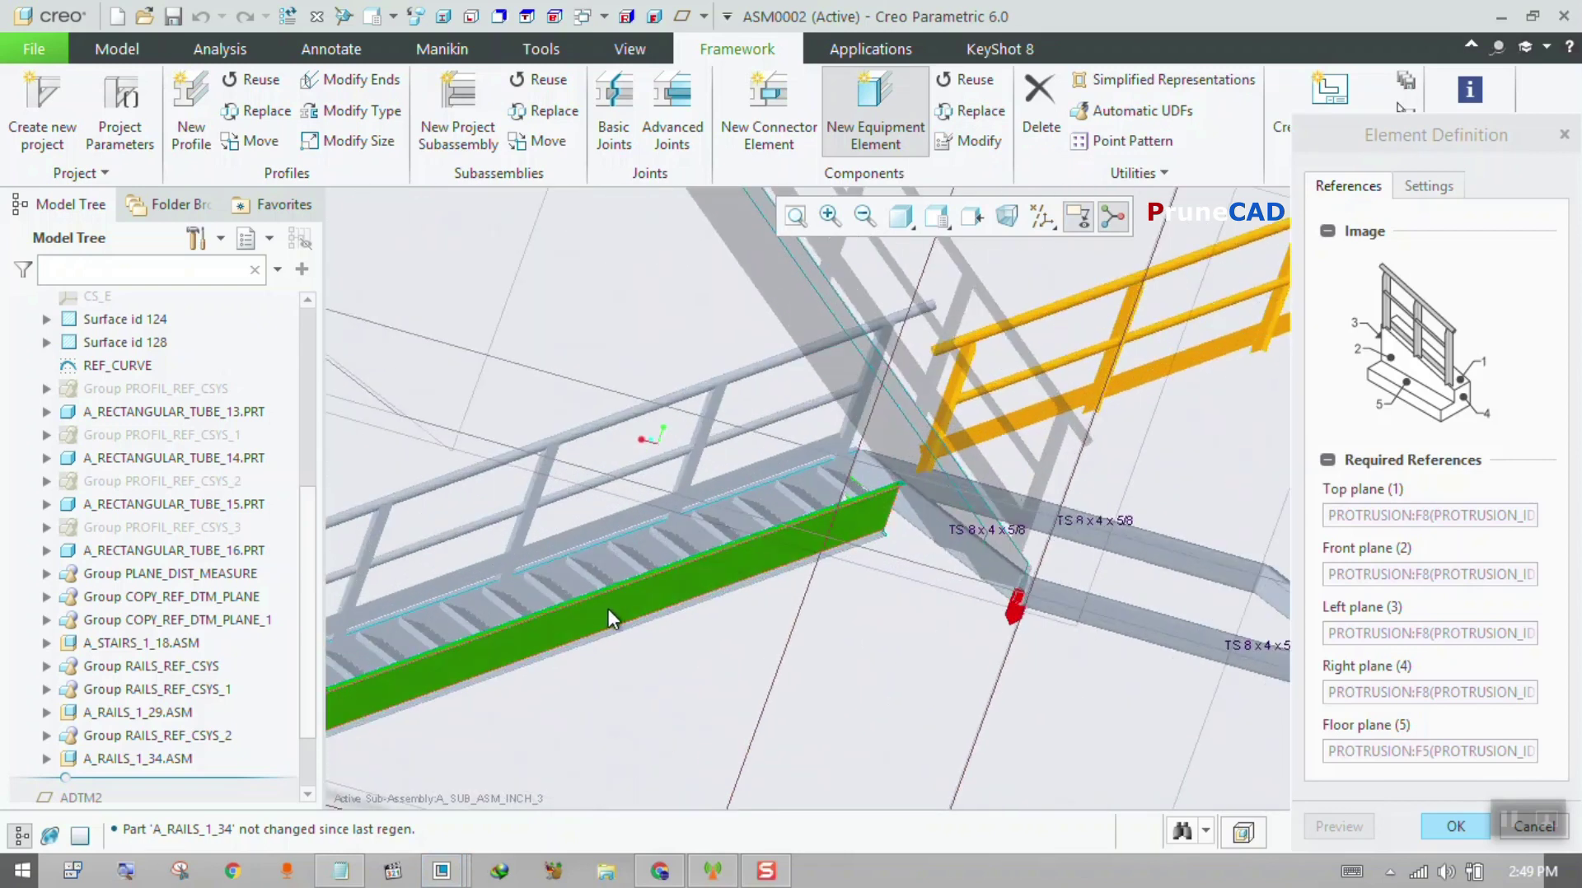
scroll(624, 622, "down", 3)
mouse_move(646, 591)
middle_mouse_down()
mouse_move(679, 555)
mouse_move(774, 527)
mouse_move(865, 579)
mouse_move(882, 572)
mouse_move(873, 588)
mouse_move(876, 576)
middle_mouse_up()
mouse_move(774, 650)
middle_mouse_down()
mouse_move(817, 627)
mouse_move(774, 654)
mouse_move(785, 637)
middle_mouse_up()
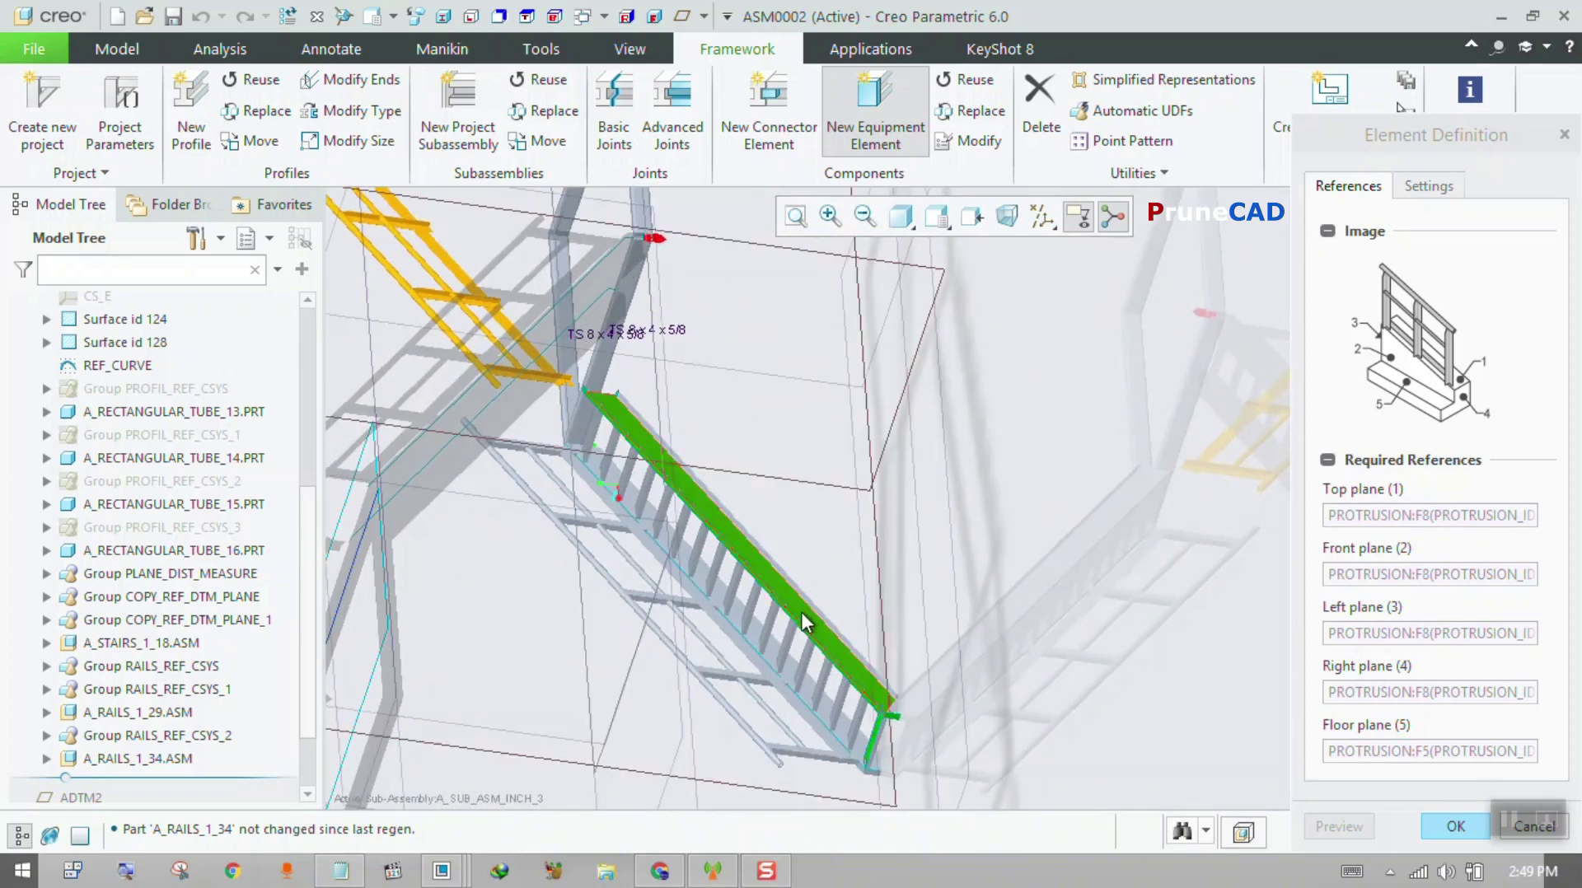
middle_click_drag(894, 557, 943, 442)
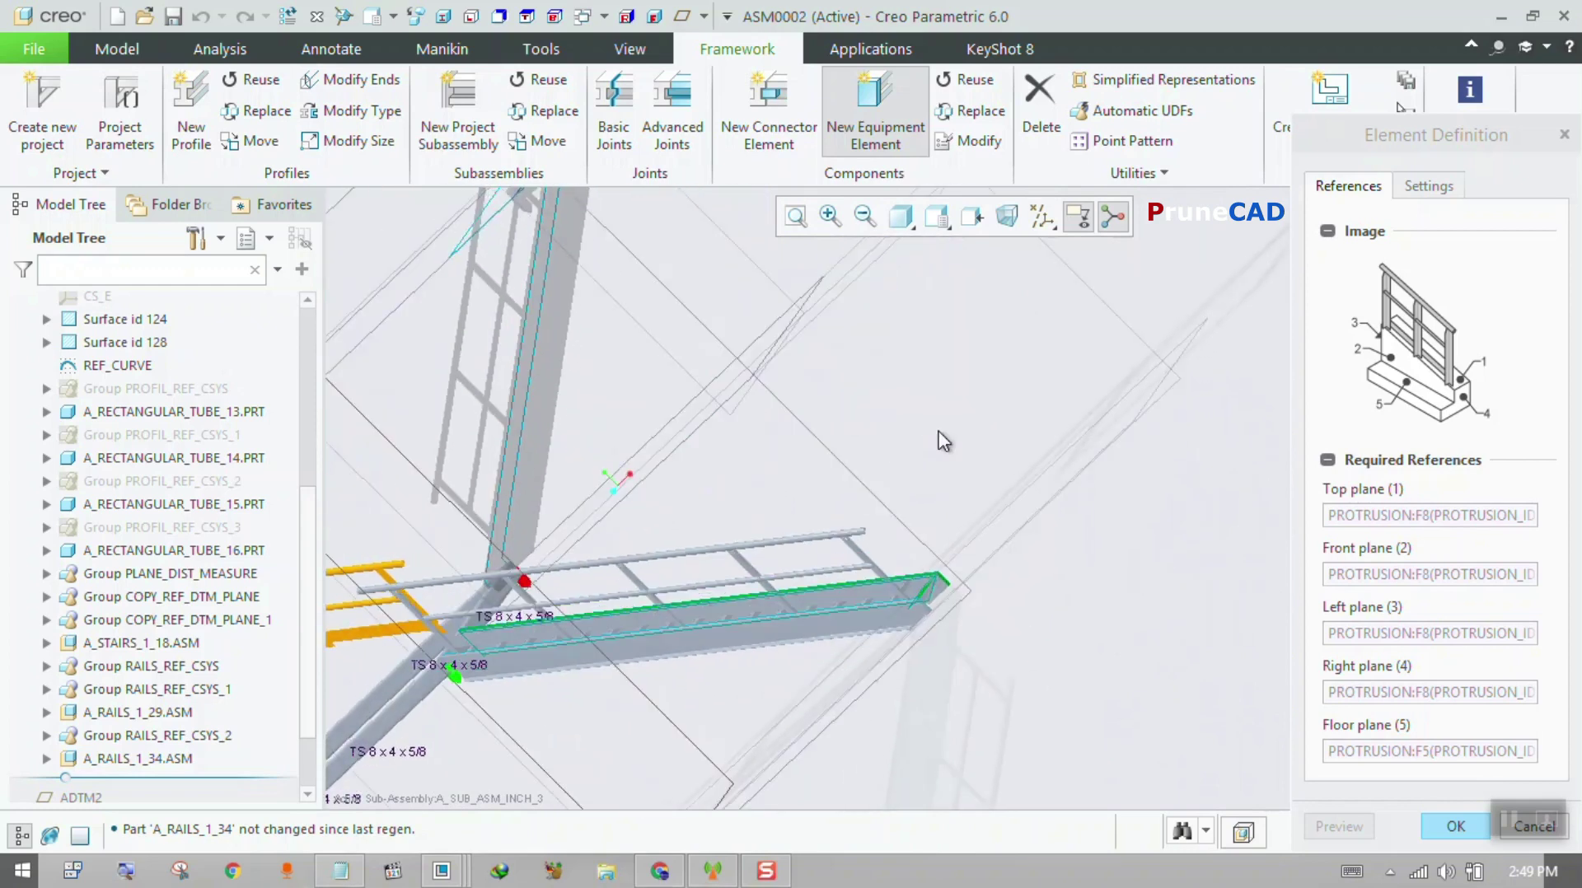
middle_click_drag(774, 641, 674, 635)
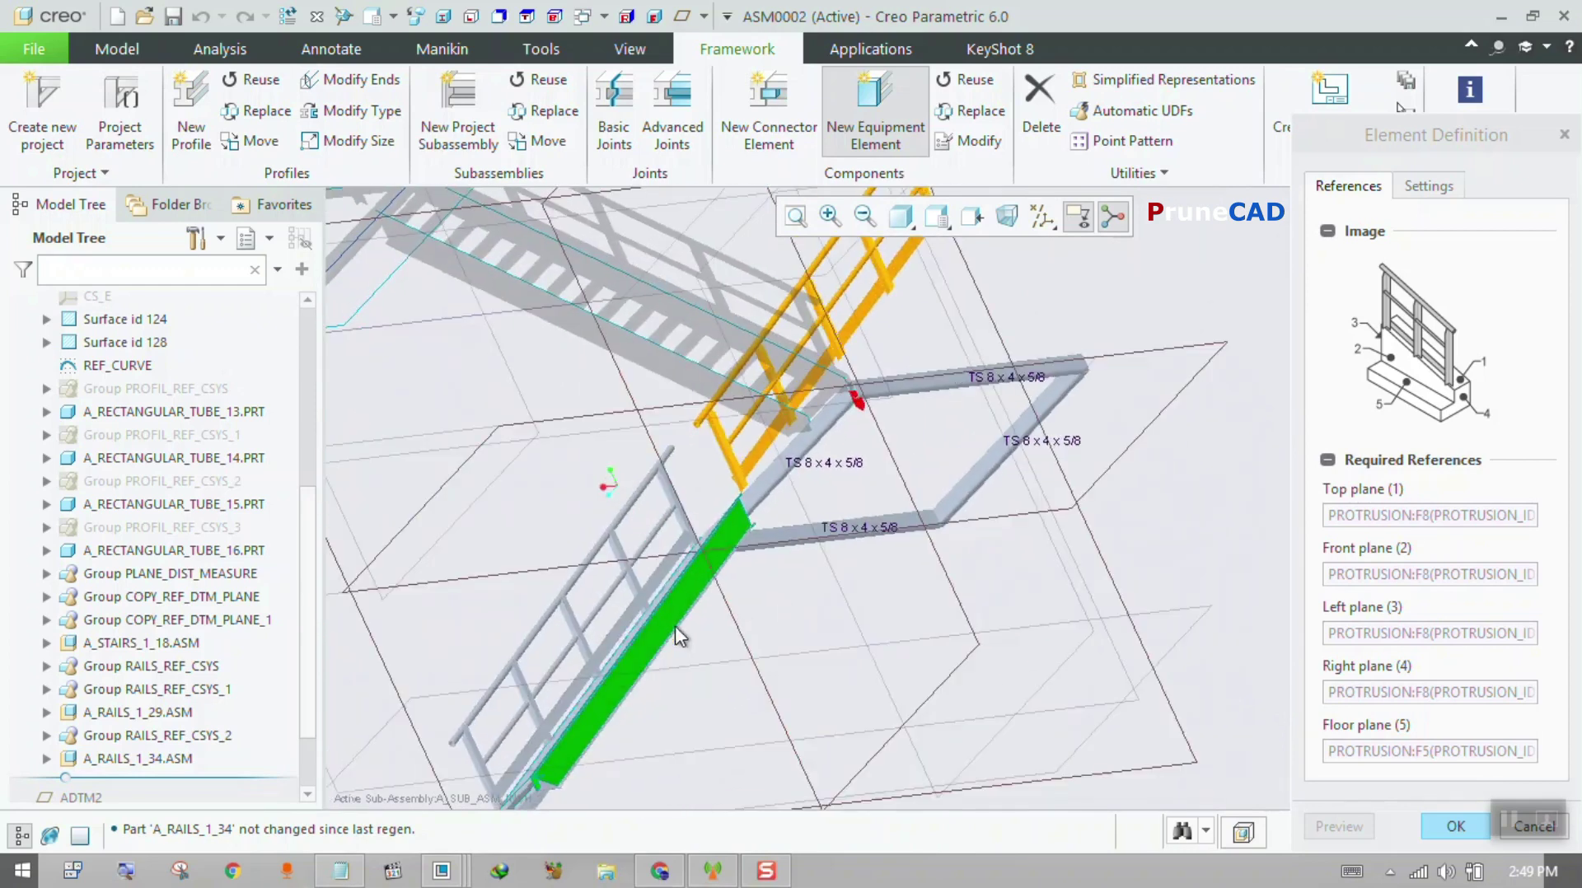
- Replace the Front plane (2) reference with the opposite stringer's inner side face, facing the treads
right_click(1367, 577)
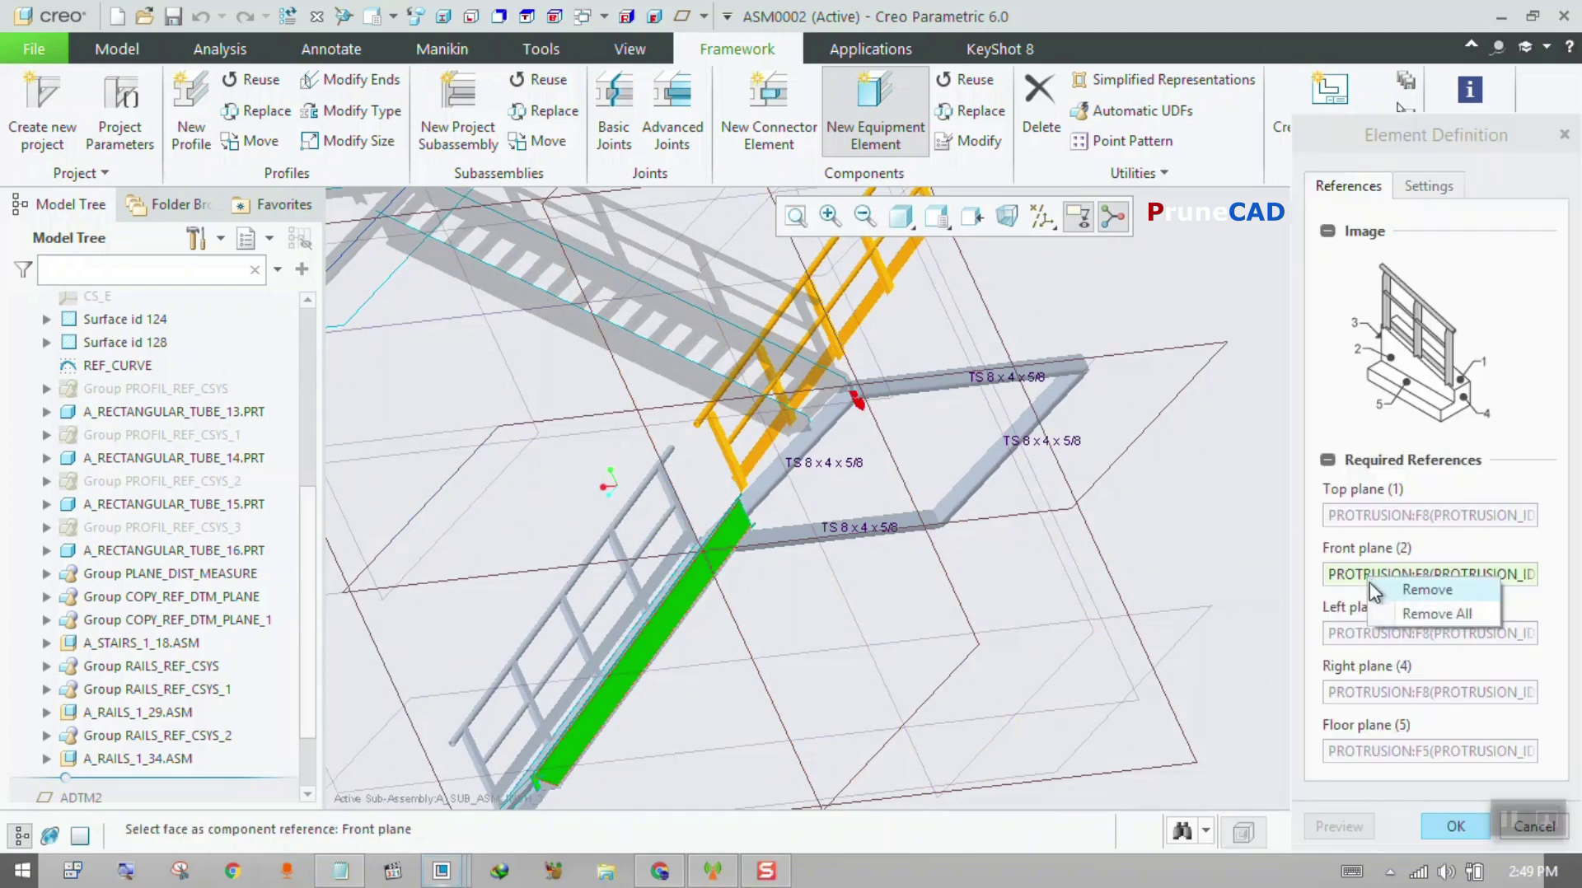
left_click(1425, 590)
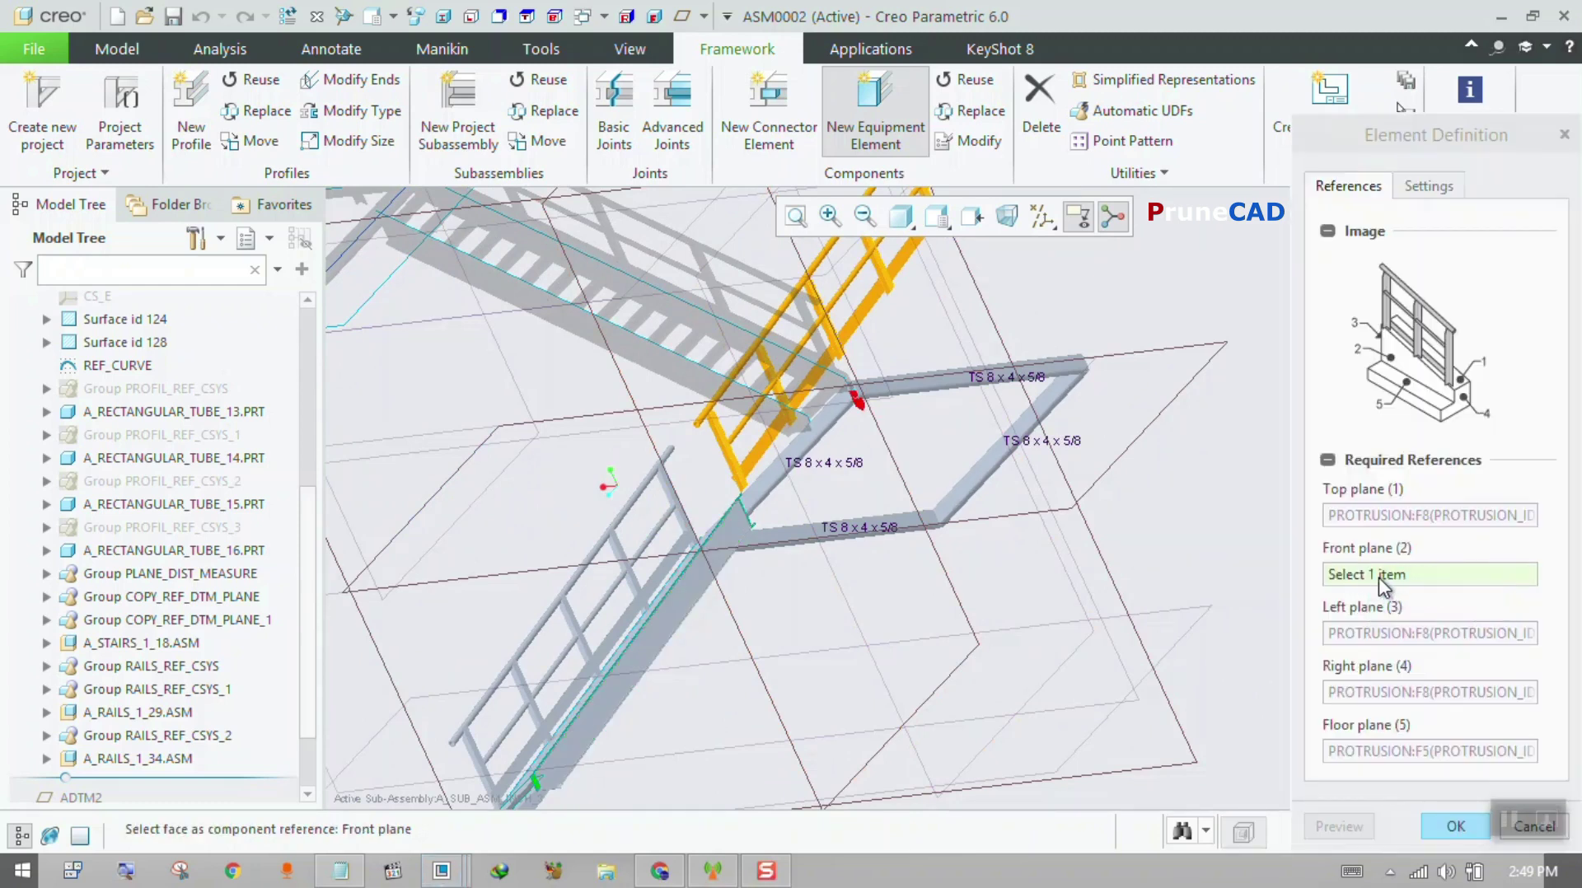
middle_click_drag(852, 585, 728, 608)
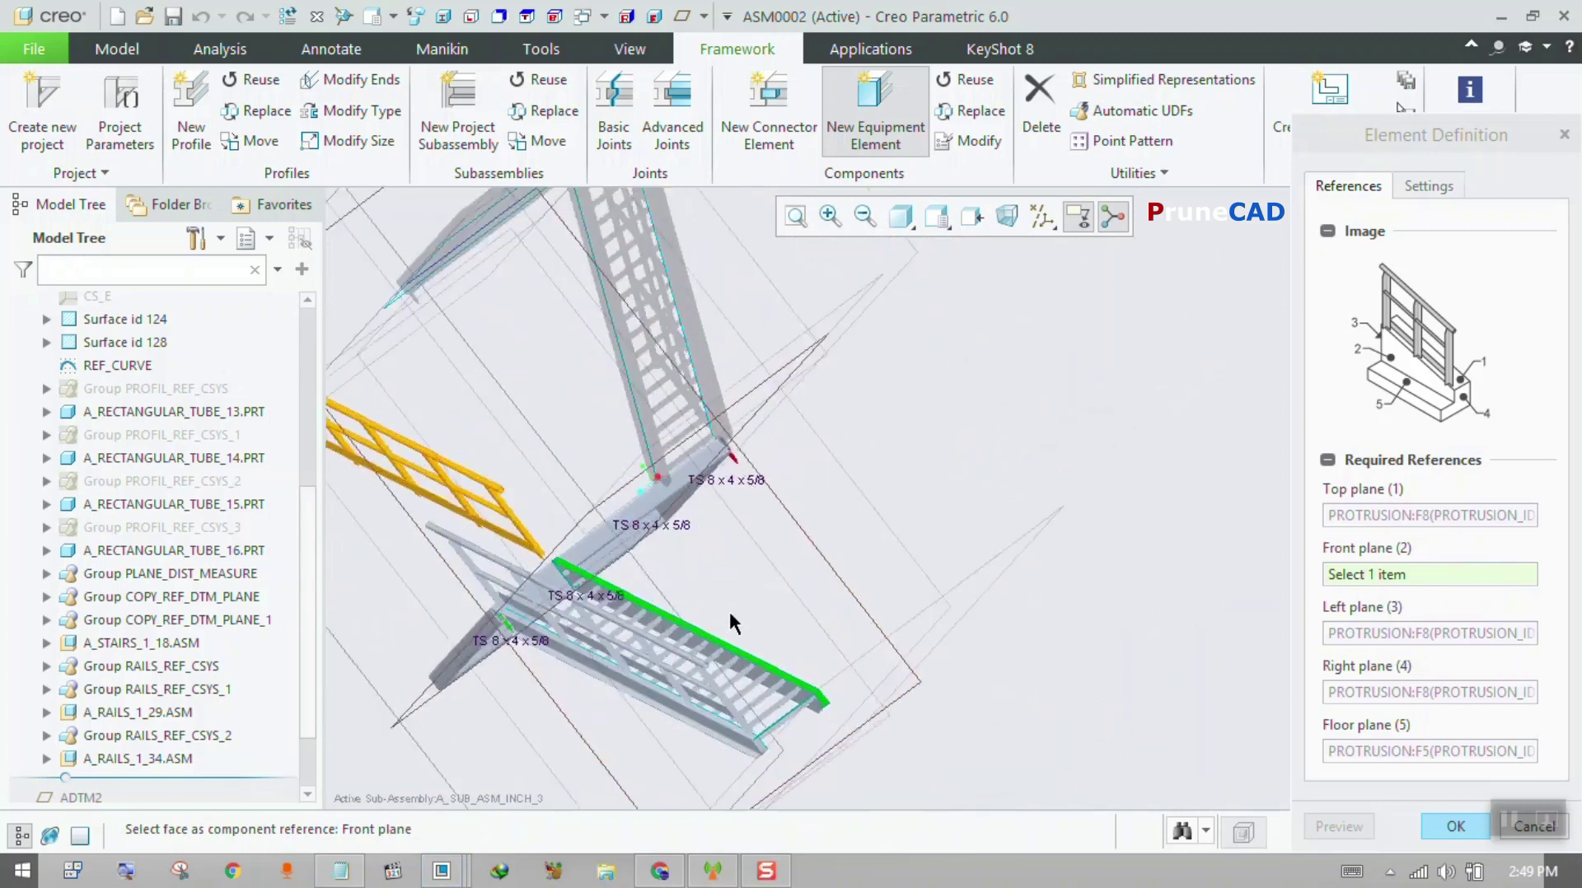
scroll(729, 608, "up", 5)
left_click(692, 702)
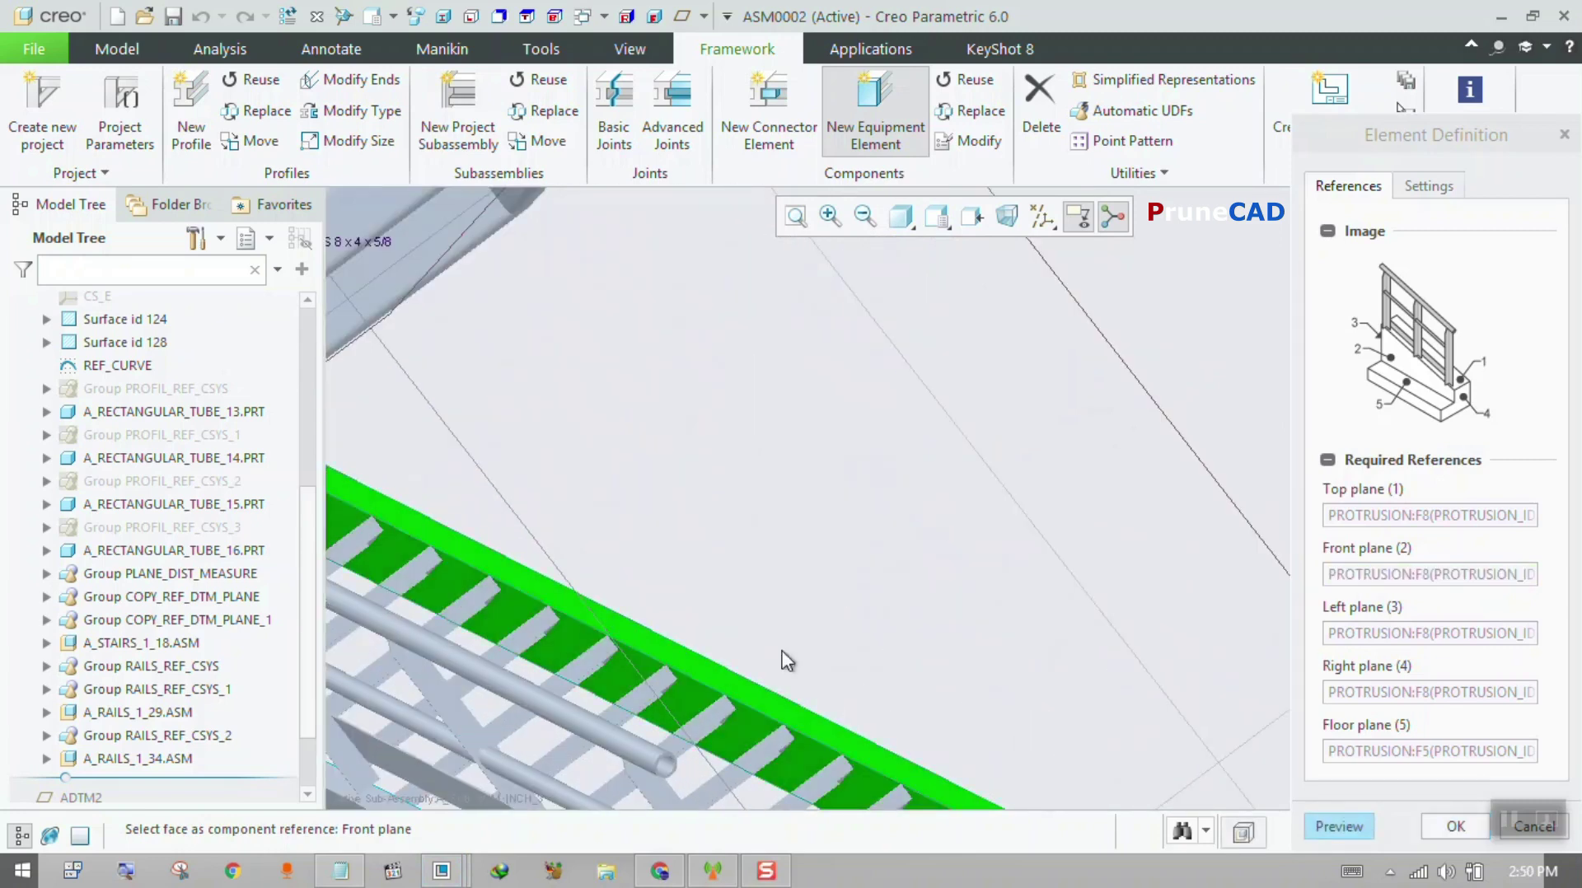
- Preview the second handrail with the new front plane and accept its definition
scroll(784, 652, "down", 5)
left_click(1323, 826)
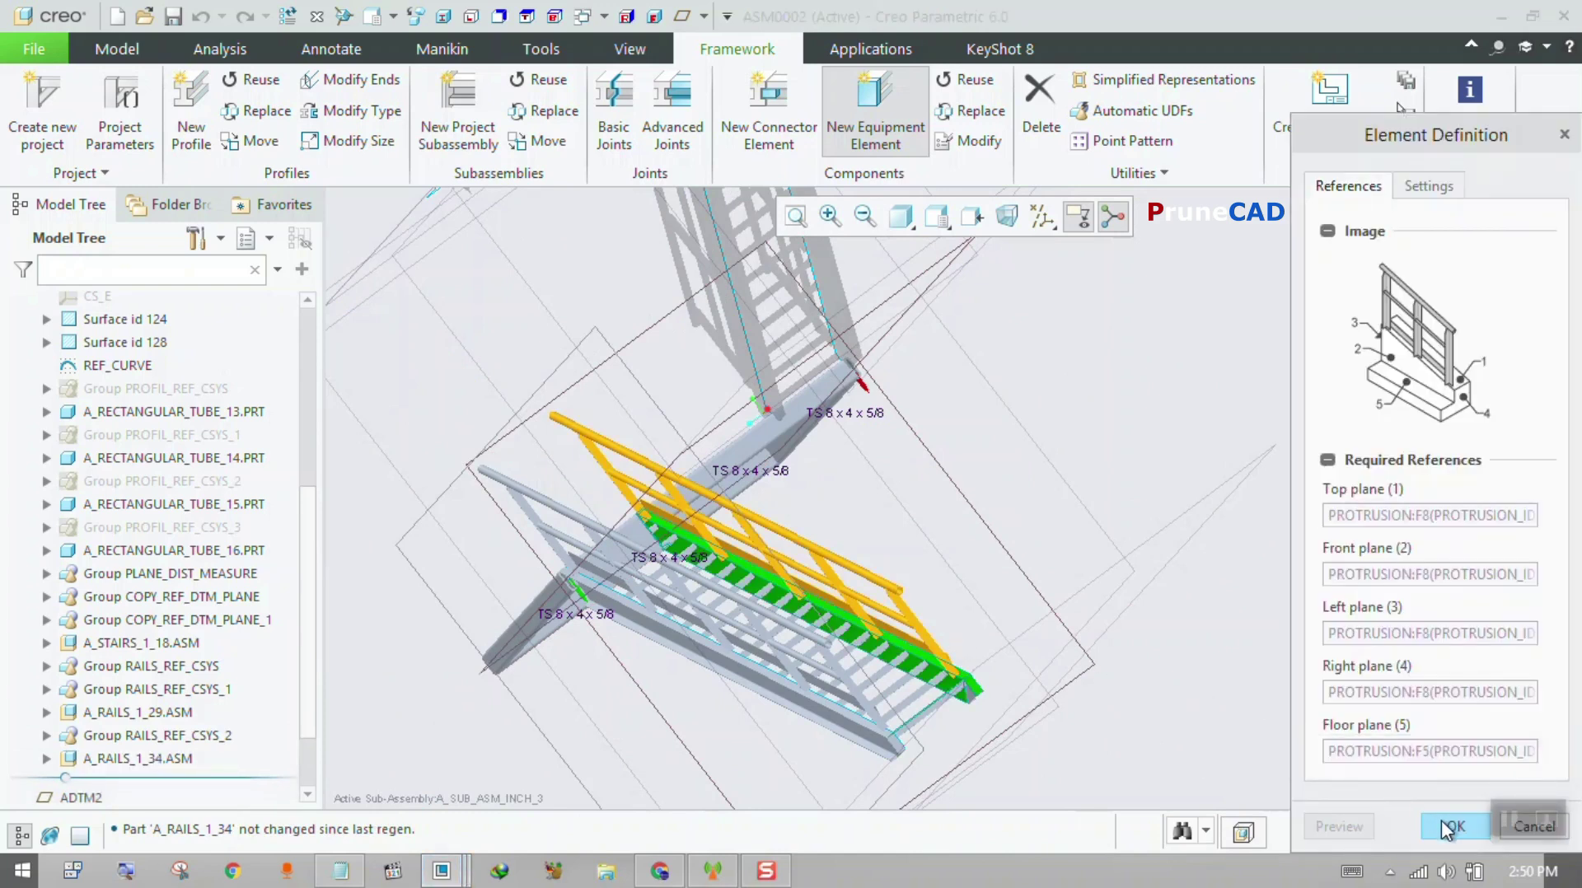
left_click(1451, 827)
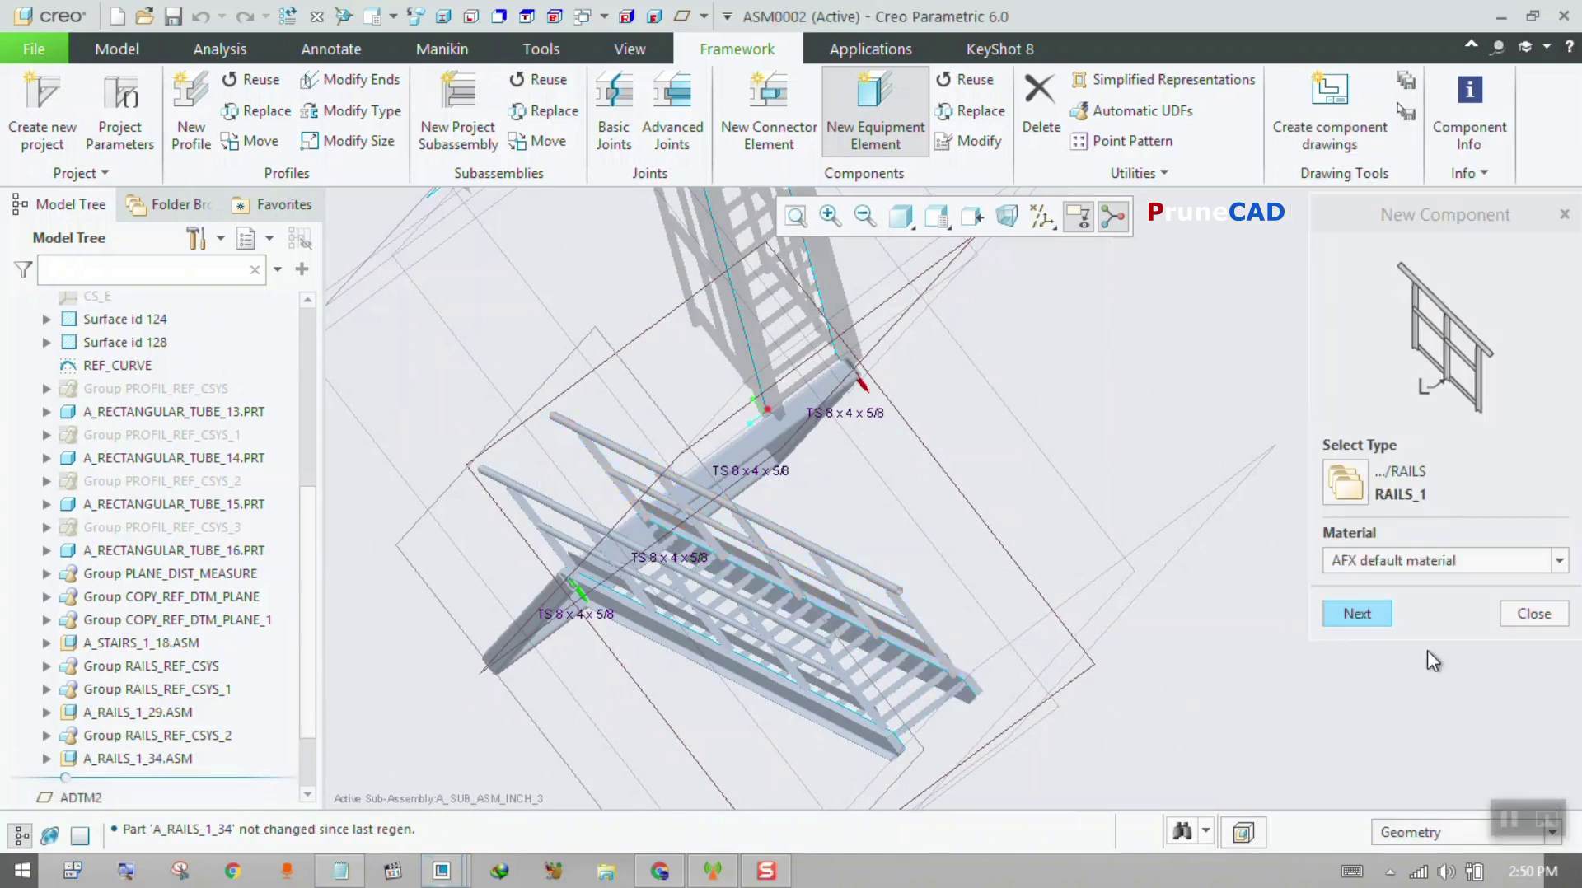
- Leave the rail component definition and start a new equipment element using PLATE 4 PLANES from the PLATES INCH library
left_click(1533, 614)
middle_click_drag(1524, 614, 1332, 437)
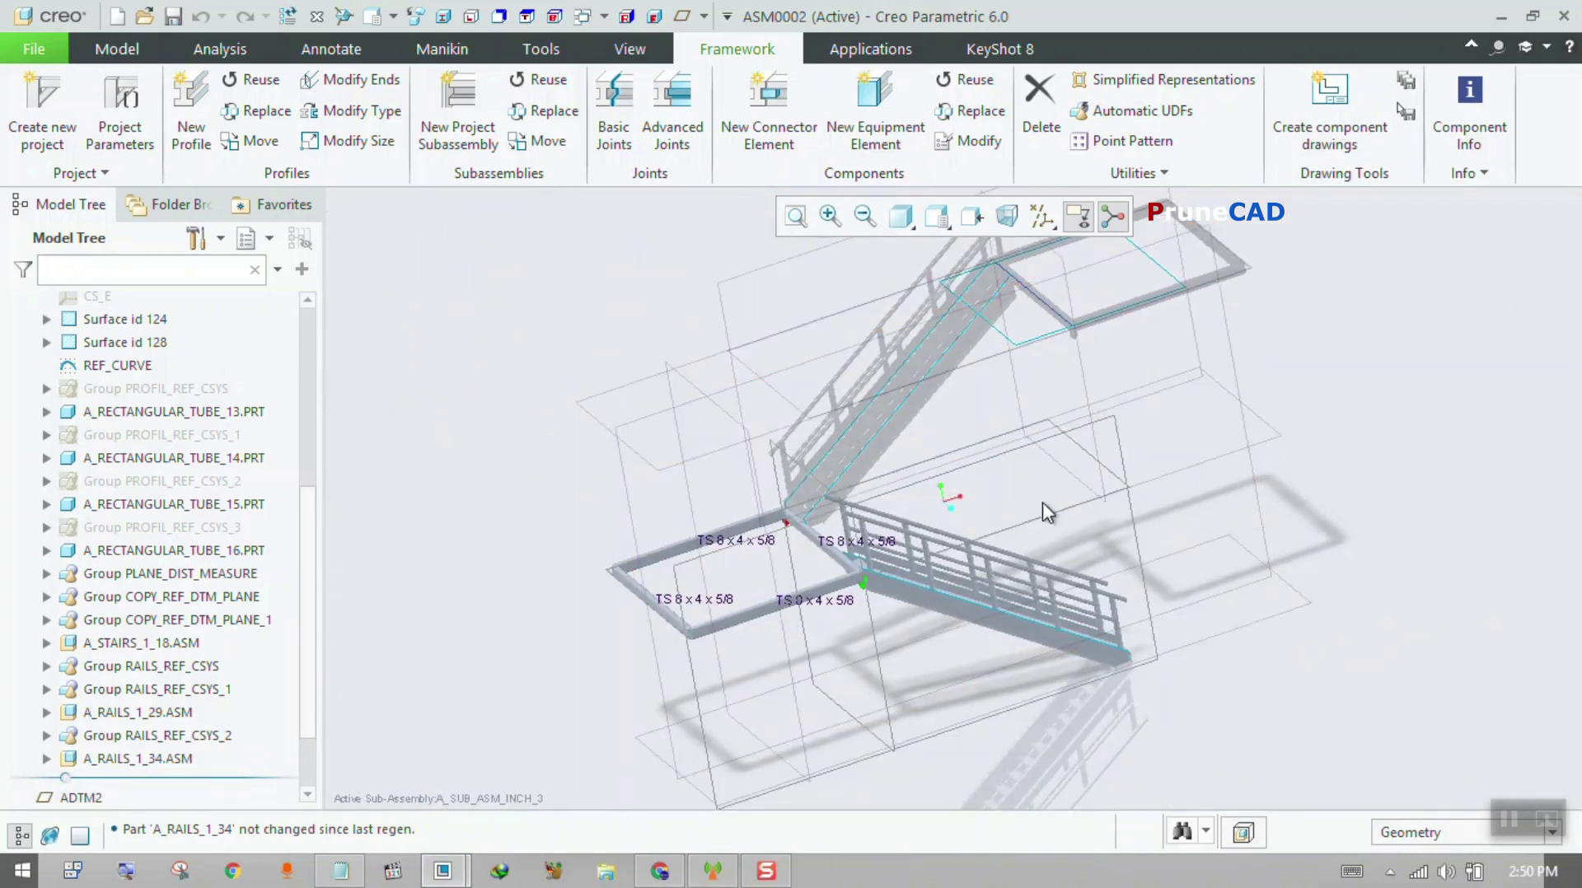
mouse_move(1042, 503)
middle_mouse_down()
mouse_move(1091, 481)
mouse_move(1071, 492)
middle_mouse_up()
scroll(753, 551, "down", 5)
middle_click_drag(751, 552, 749, 574)
scroll(811, 504, "up", 3)
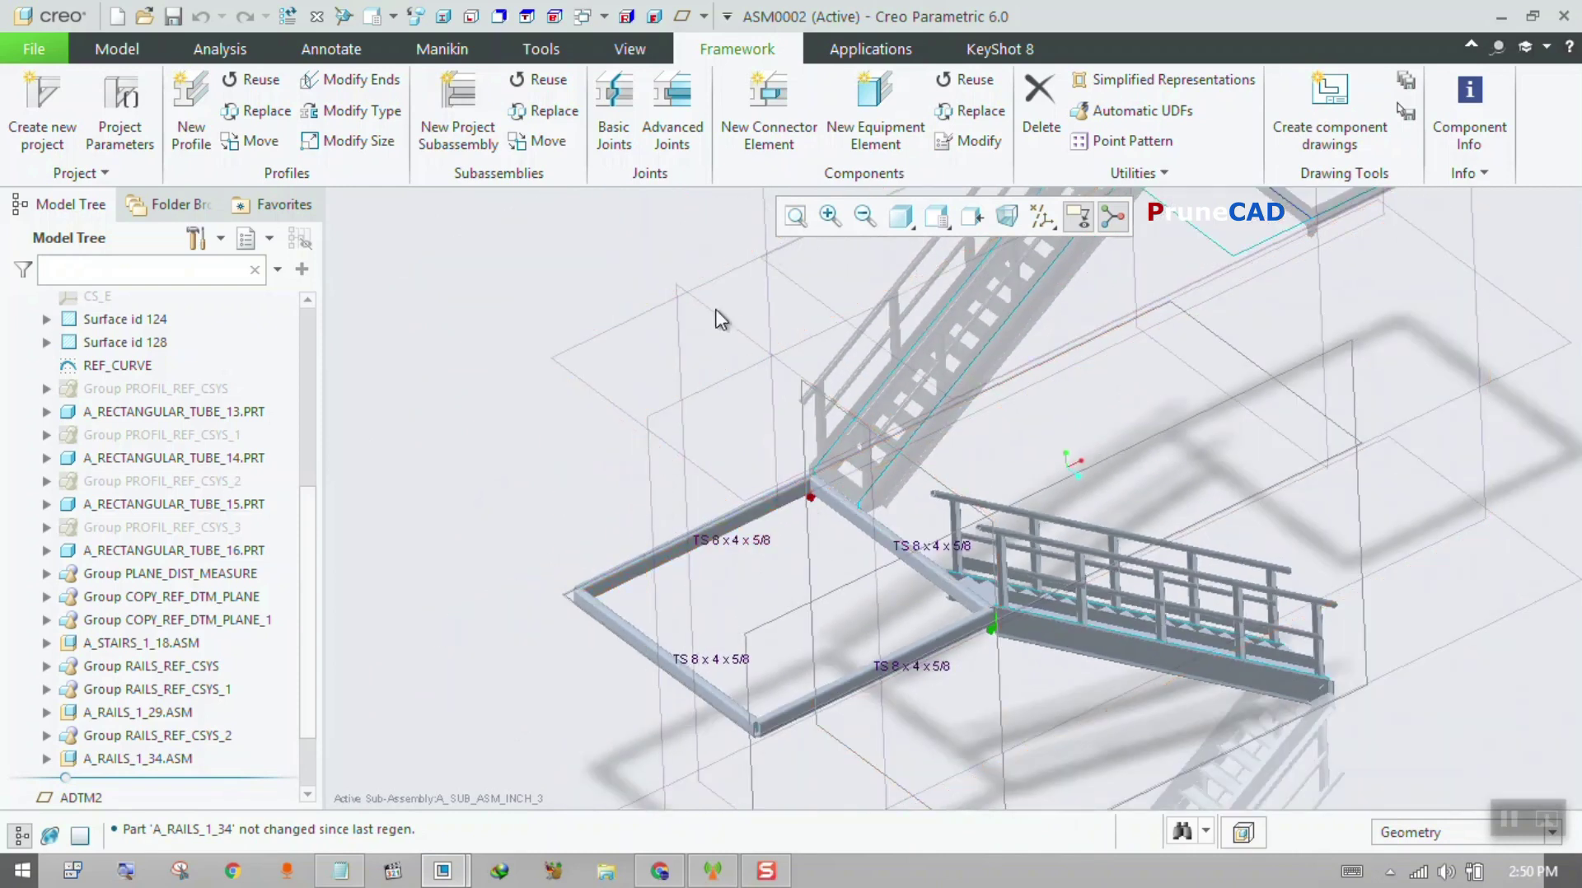
left_click(880, 113)
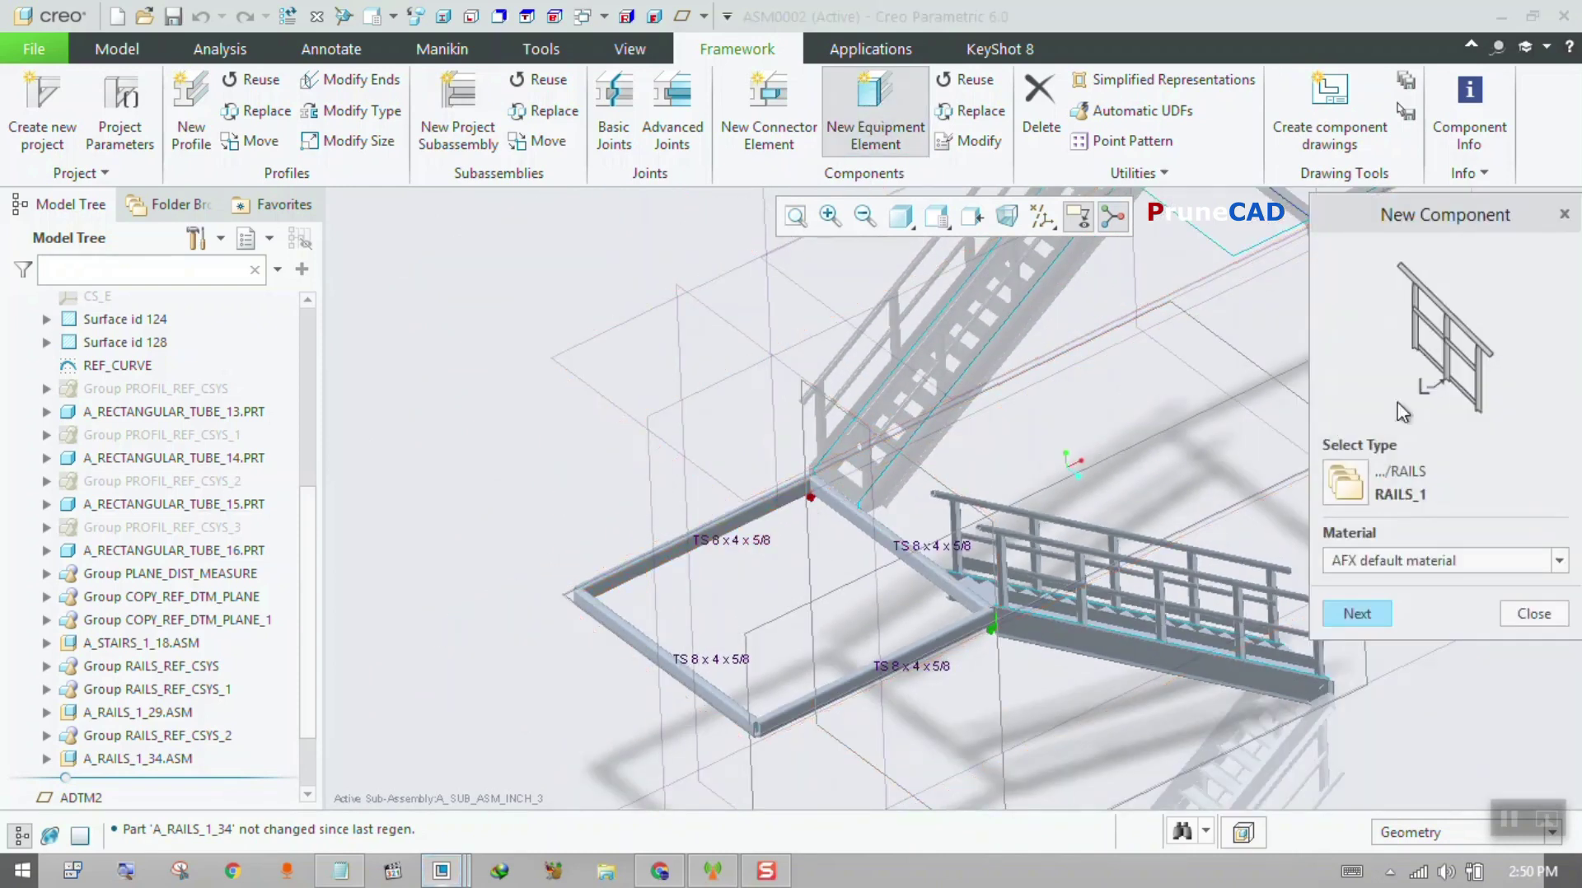
left_click(1347, 484)
left_click(50, 61)
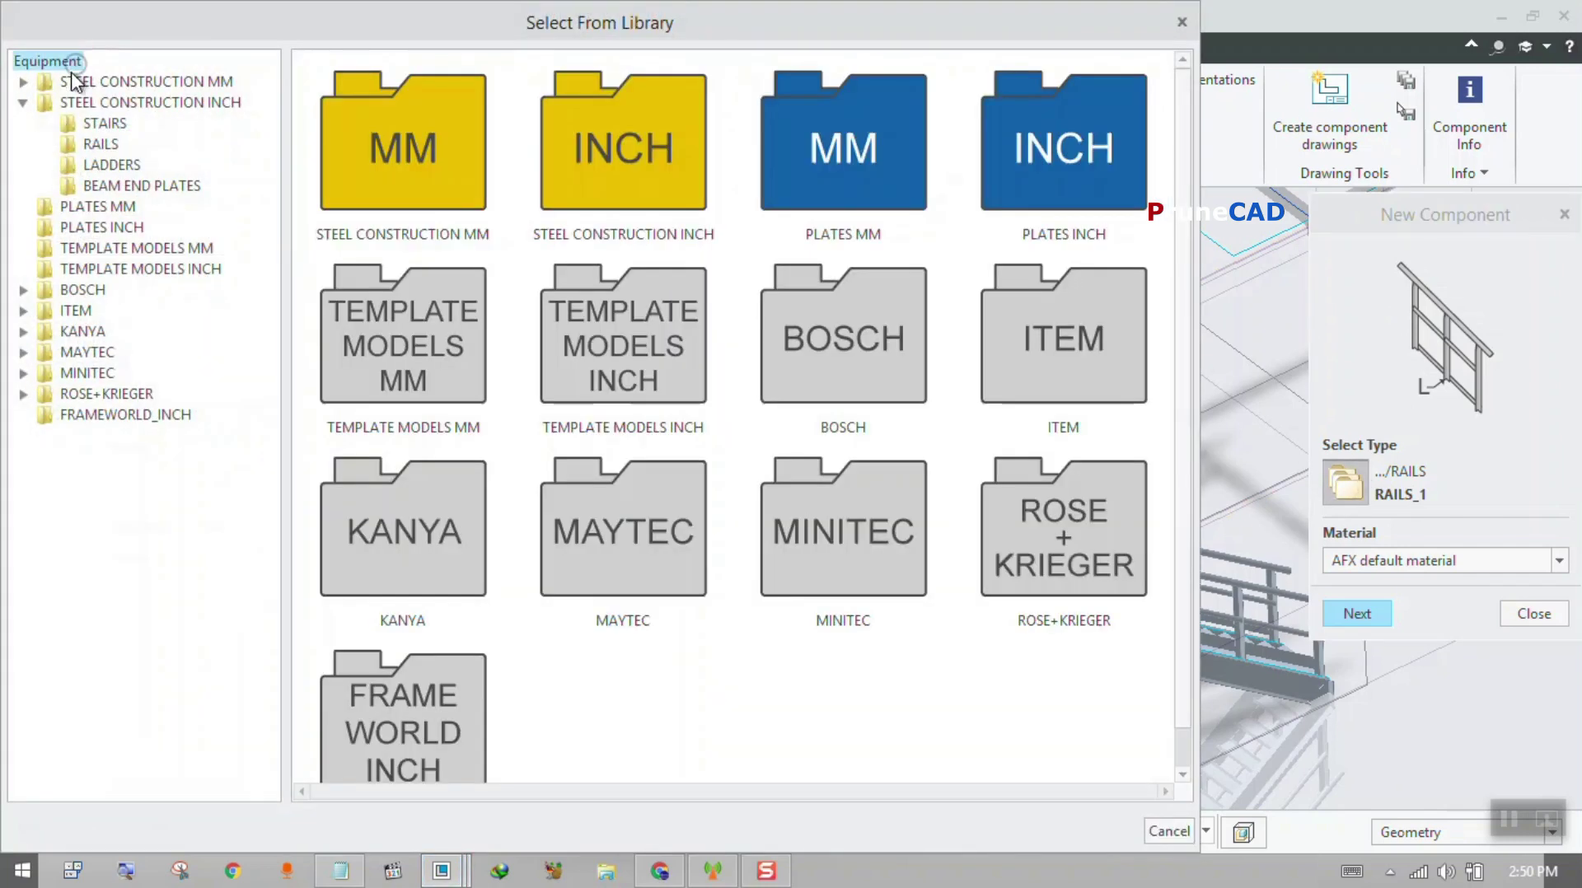
double_click(1091, 182)
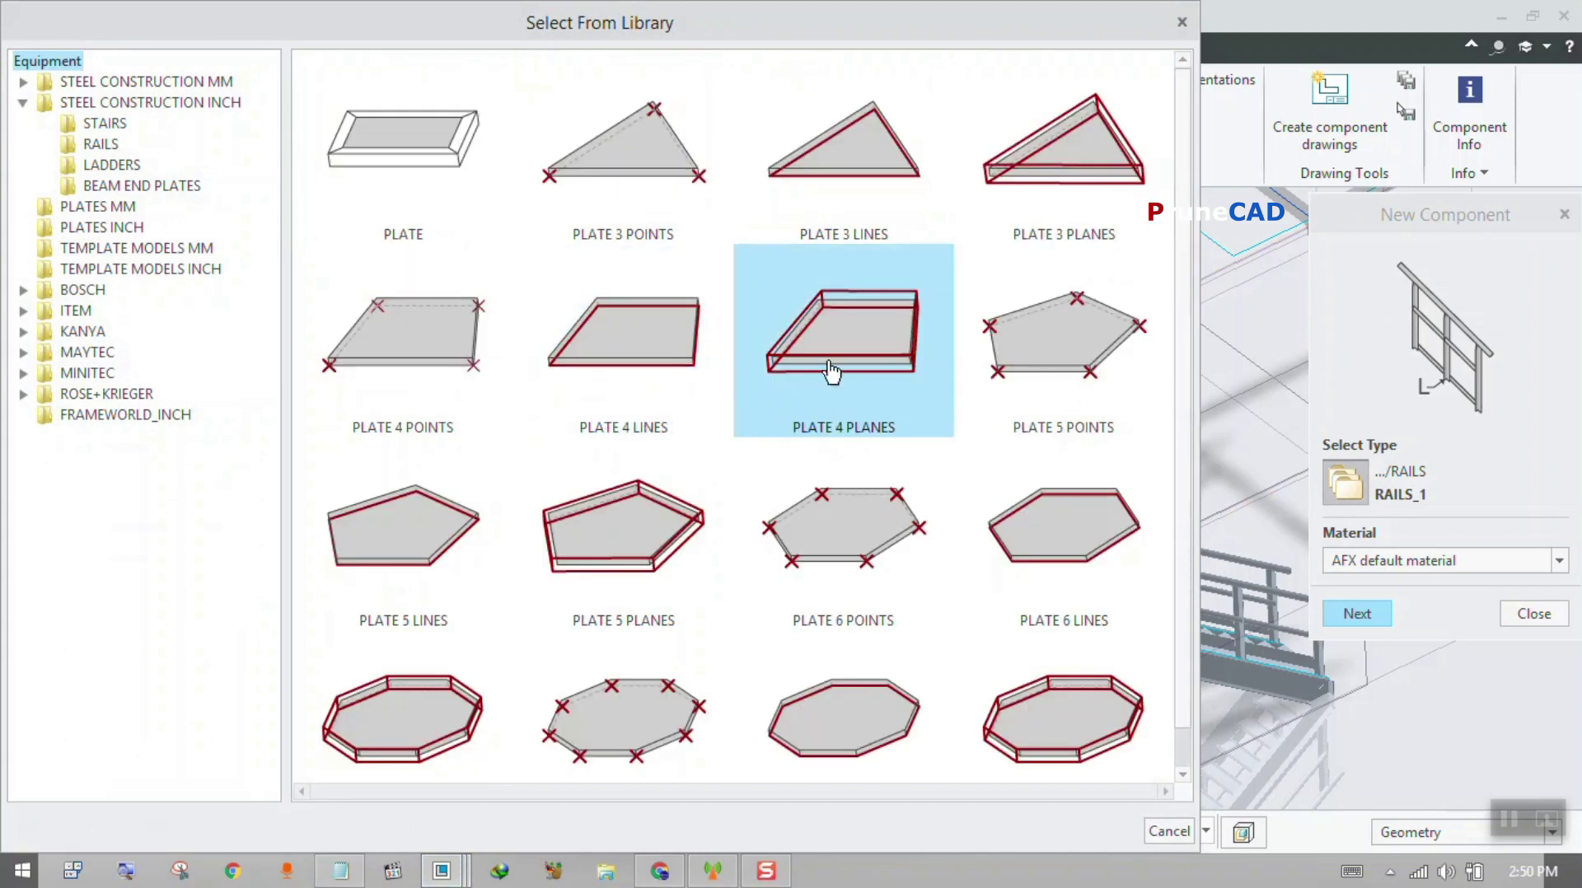
double_click(876, 359)
left_click(1382, 623)
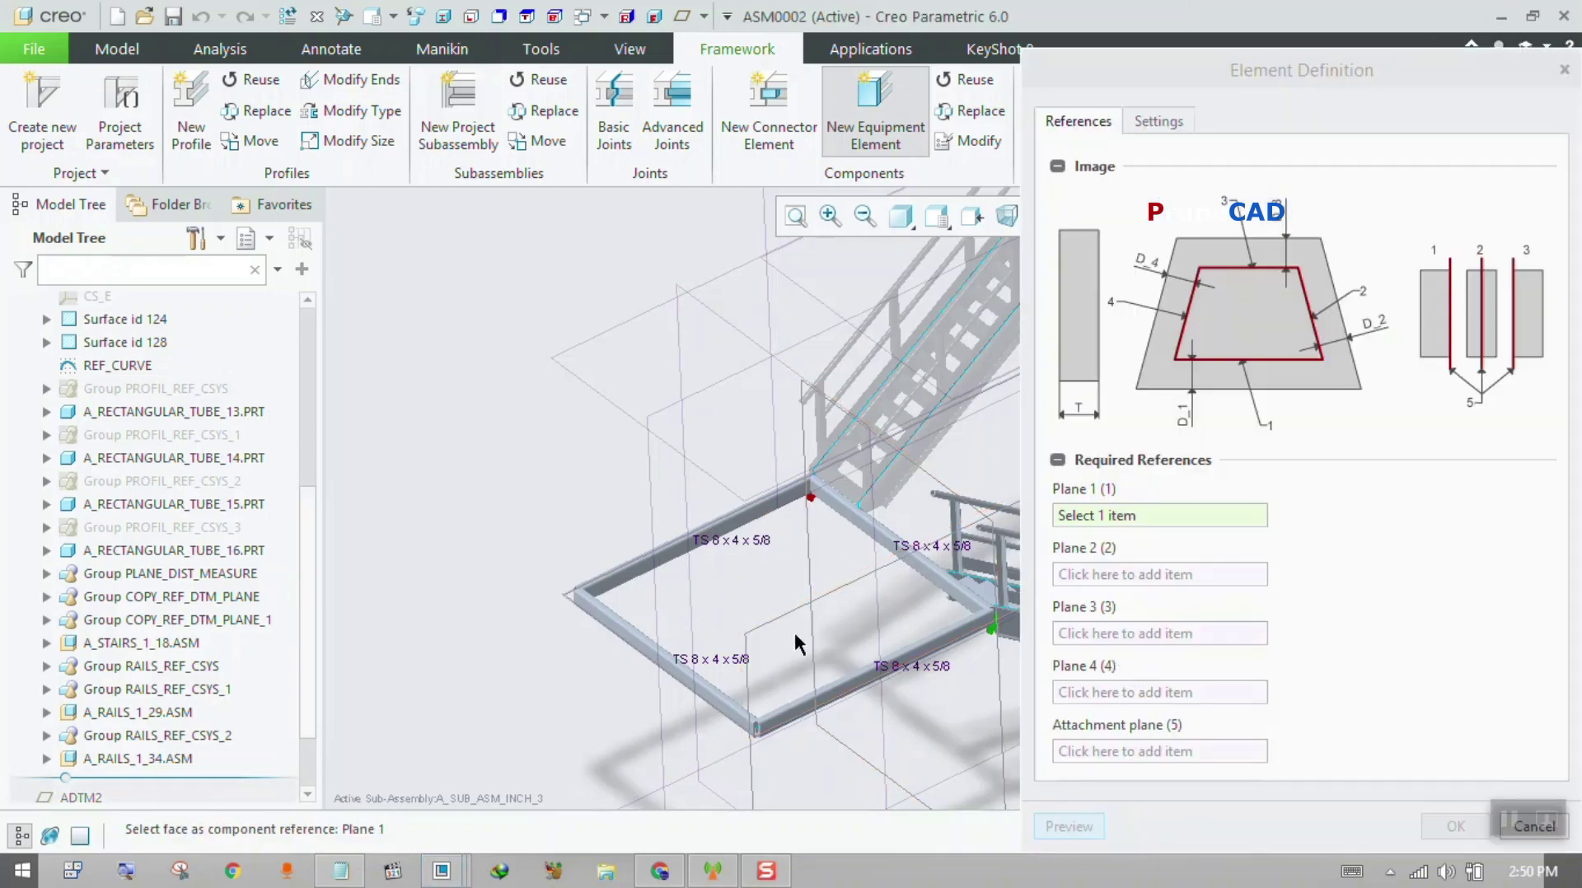
- Assign the inner side faces of the landing frame's four tubes as Plane 1 to Plane 4 of the plate
middle_click_drag(794, 629, 954, 614)
scroll(766, 487, "up", 4)
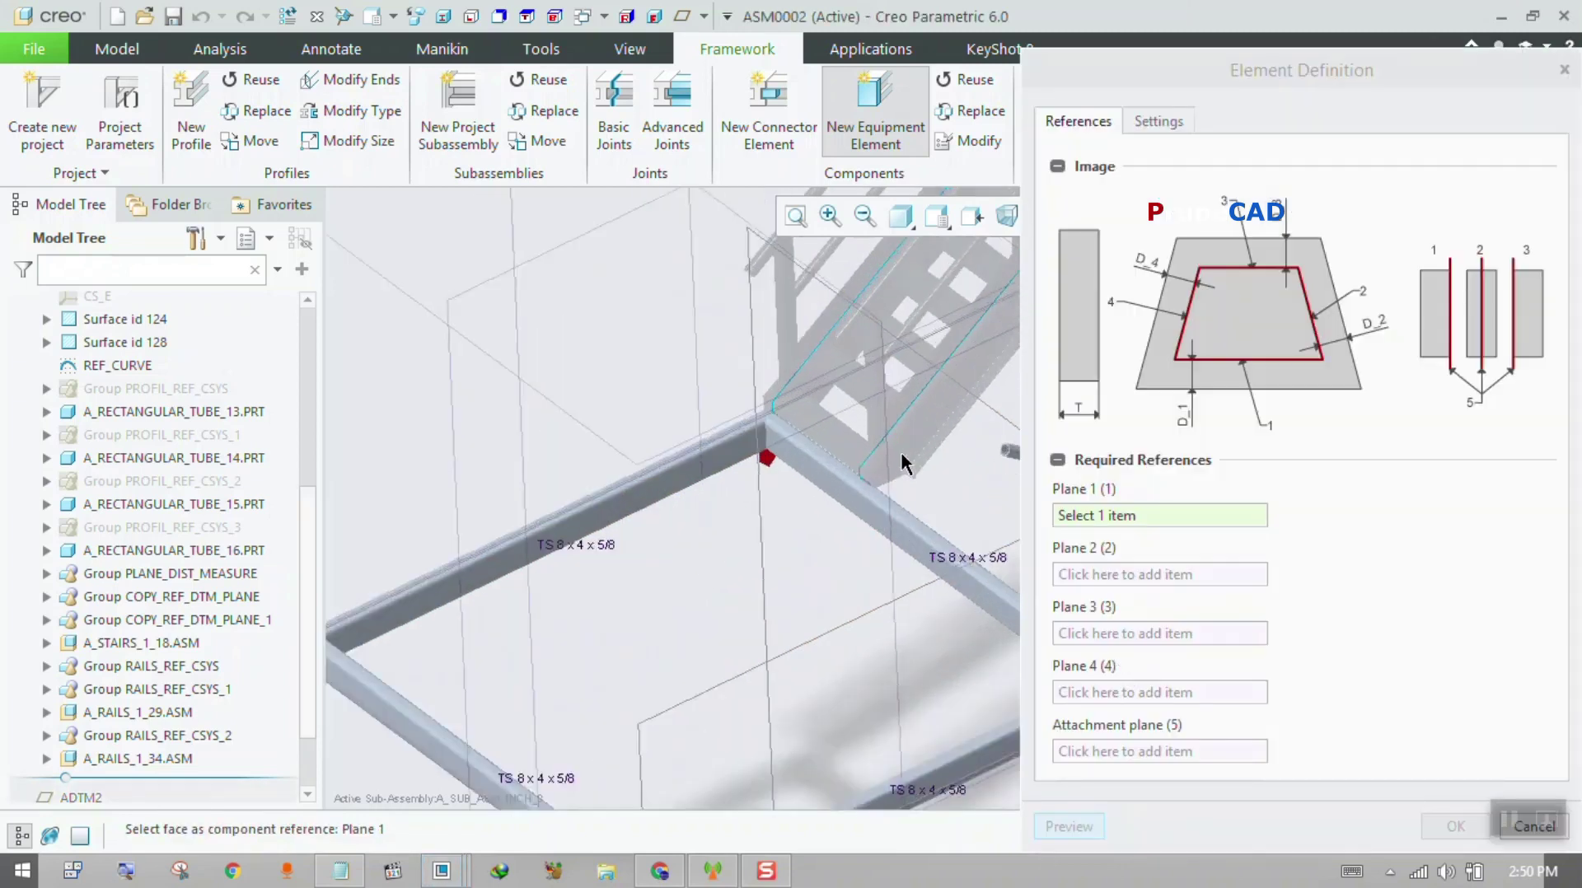
left_click(785, 481)
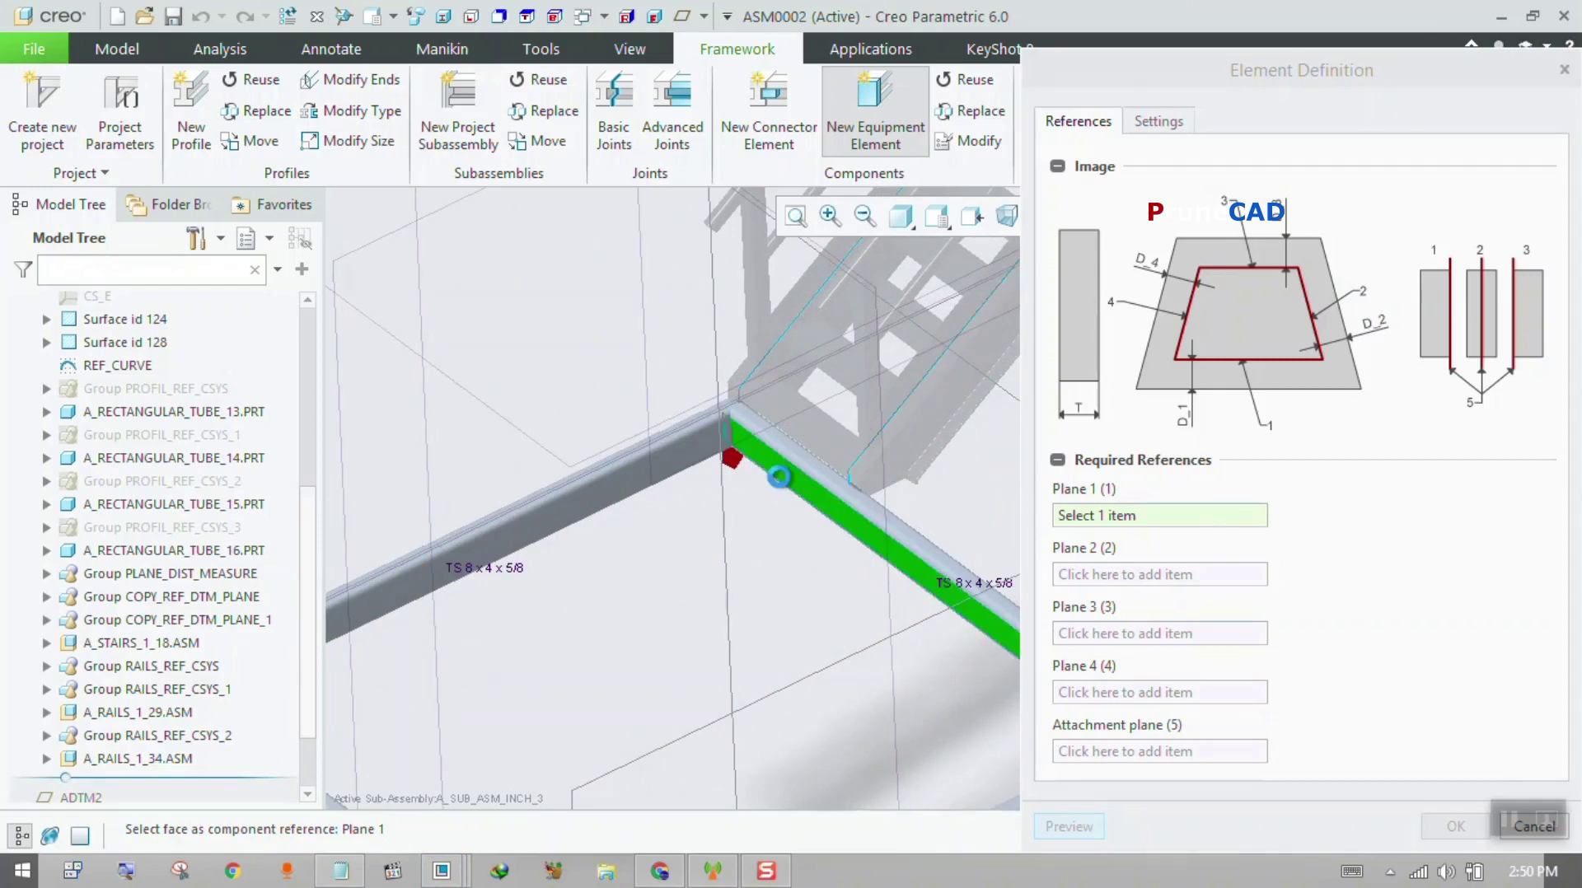
left_click(635, 480)
scroll(733, 462, "down", 3)
scroll(732, 463, "down", 2)
middle_click_drag(732, 463, 644, 608)
scroll(692, 484, "up", 4)
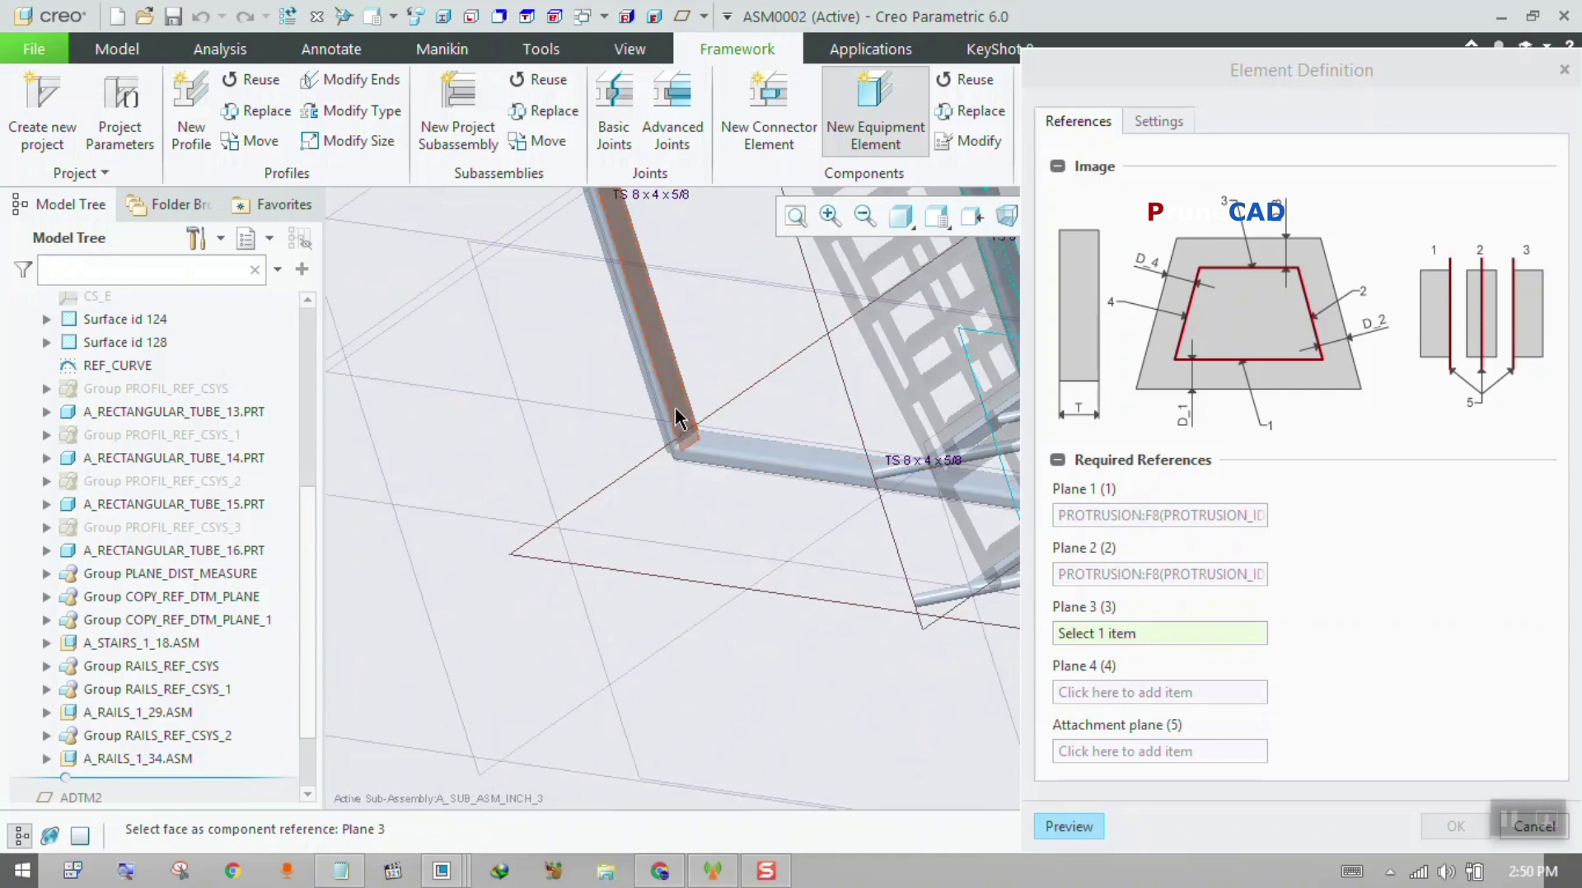
left_click(736, 471)
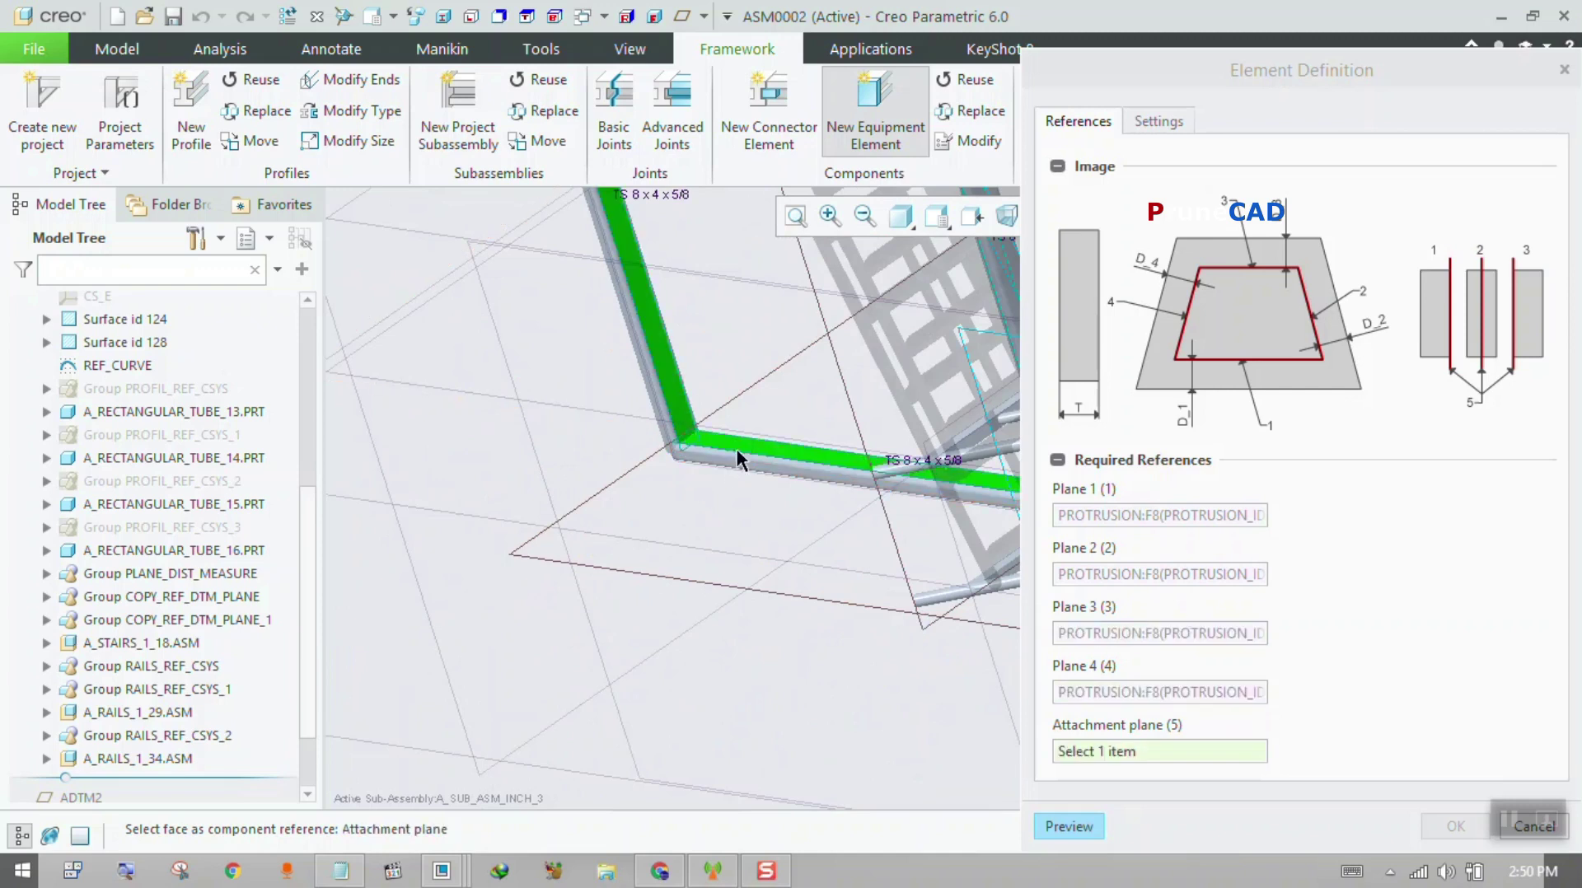
- Assign the top face of a landing frame tube as Attachment plane (5) and preview the plate
middle_click_drag(736, 471, 824, 461)
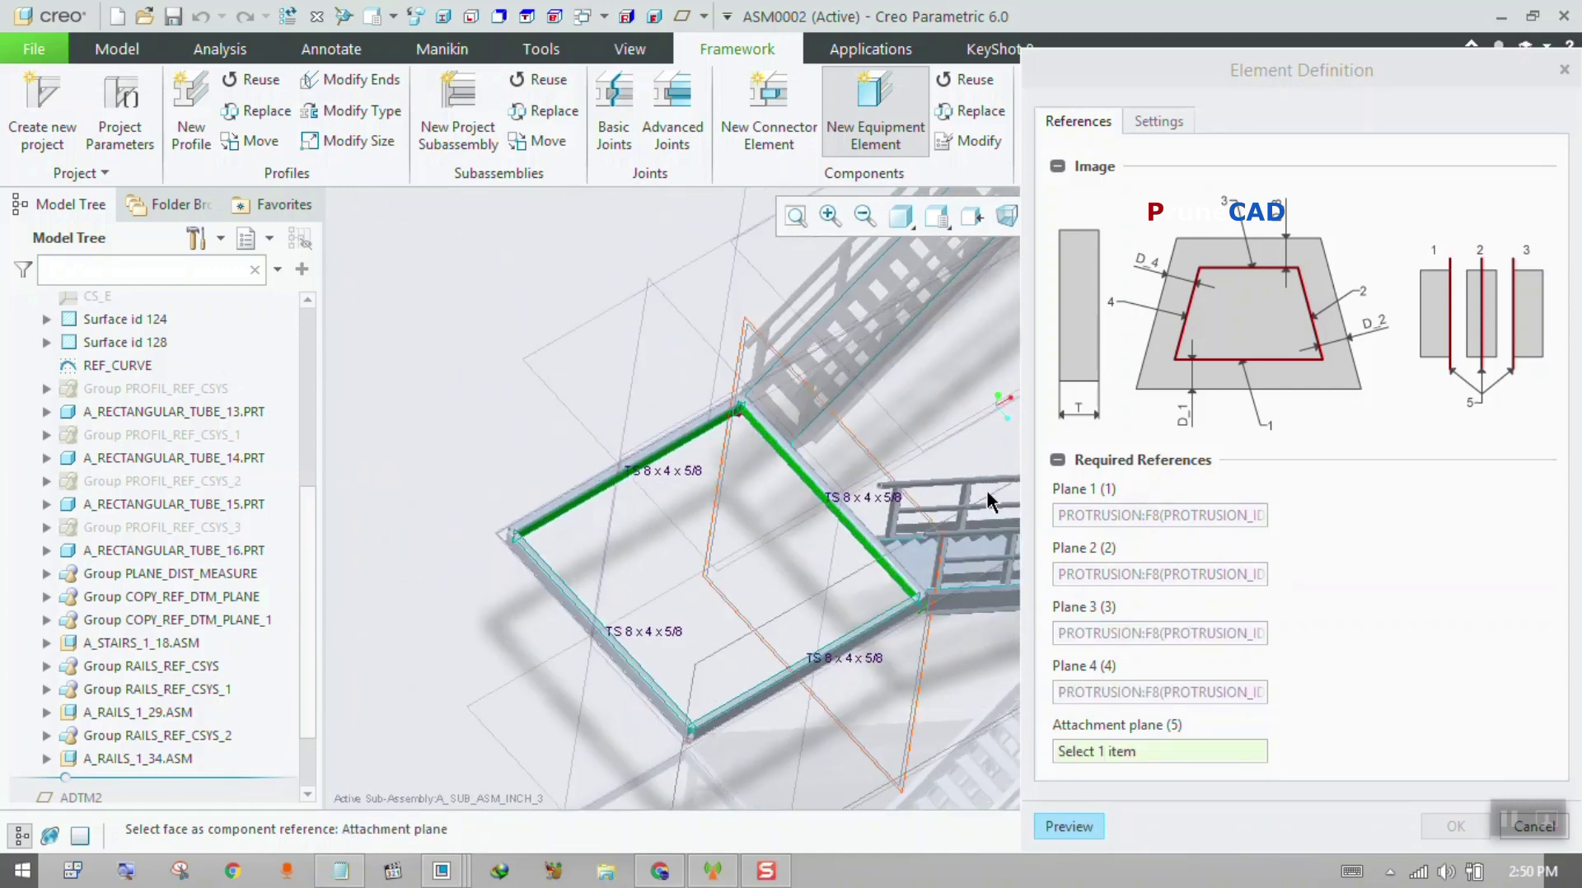
scroll(706, 677, "up", 2)
scroll(664, 652, "up", 3)
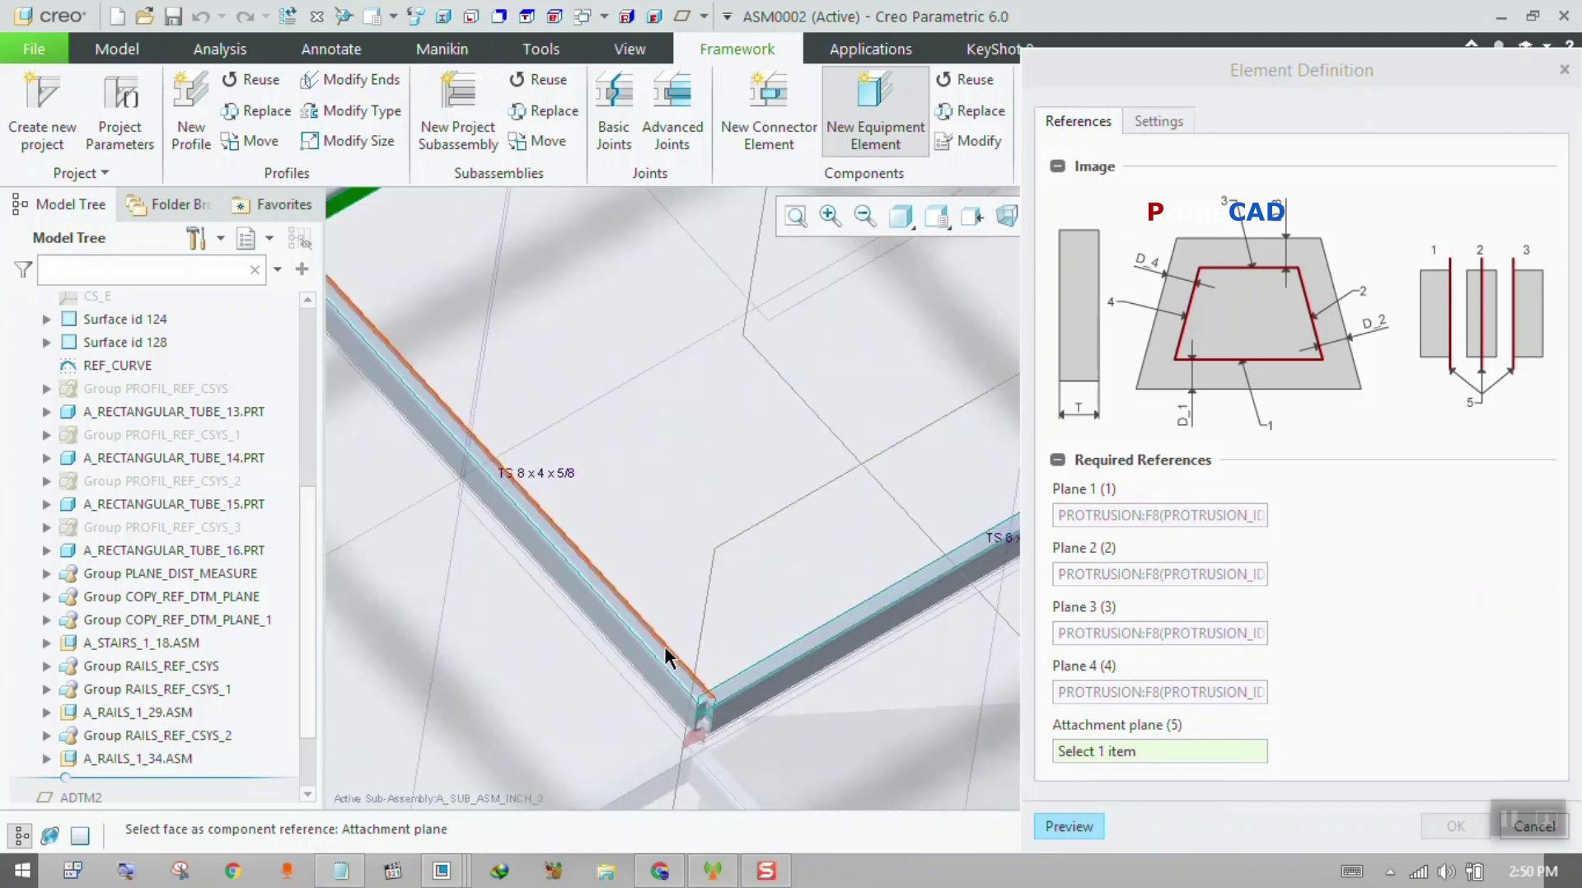
left_click(660, 651)
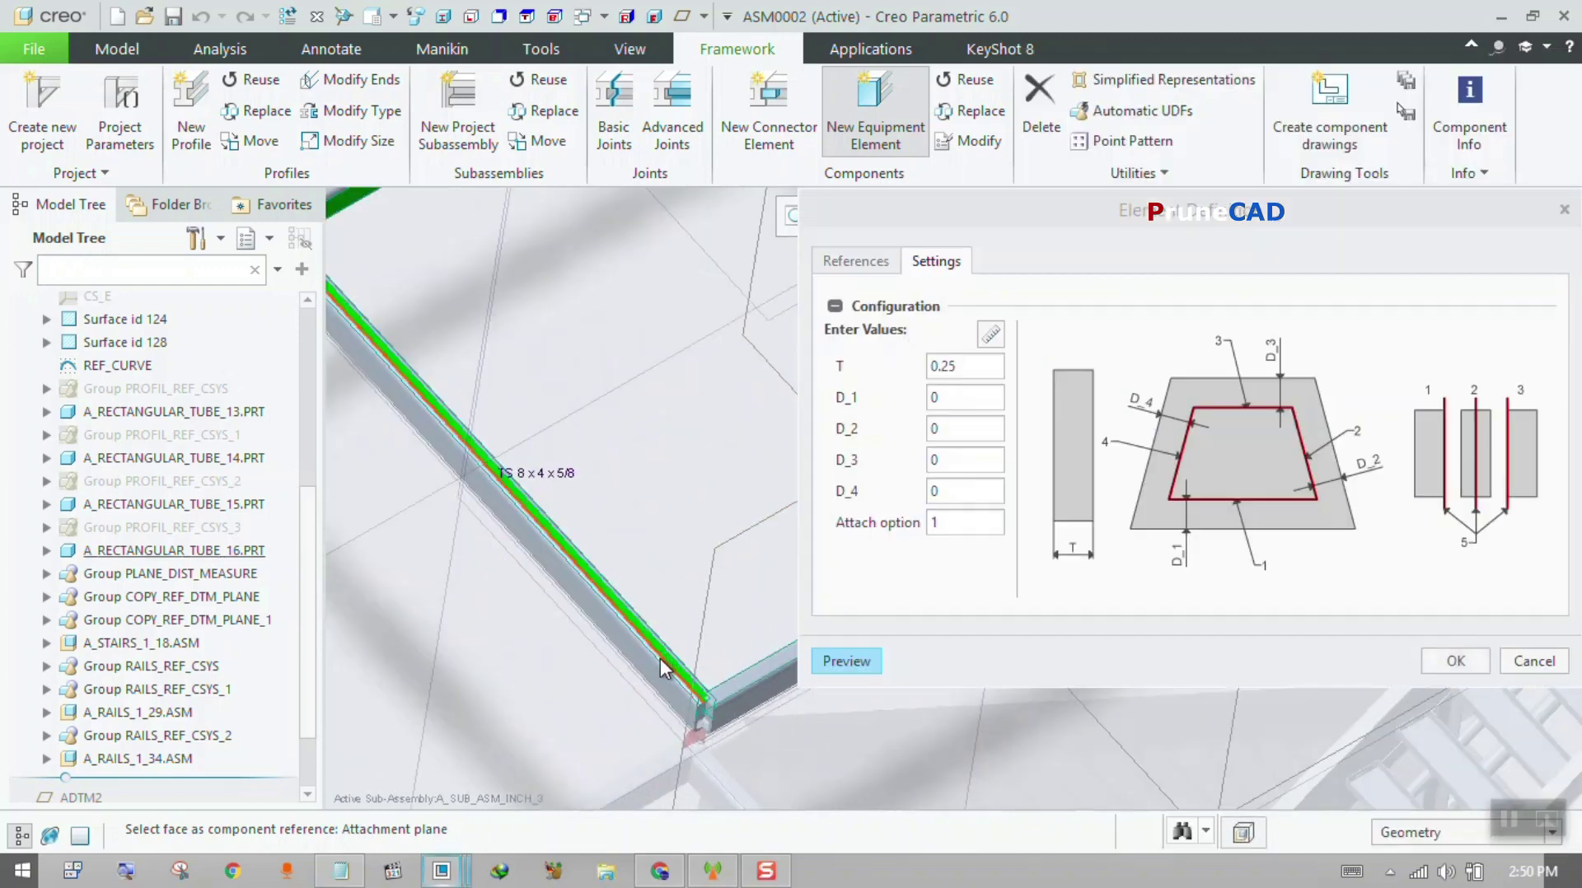
left_click(847, 661)
- Set the plate's thickness T to 1 and preview it in a straight-on side view of the frame
scroll(713, 651, "down", 3)
scroll(689, 592, "down", 2)
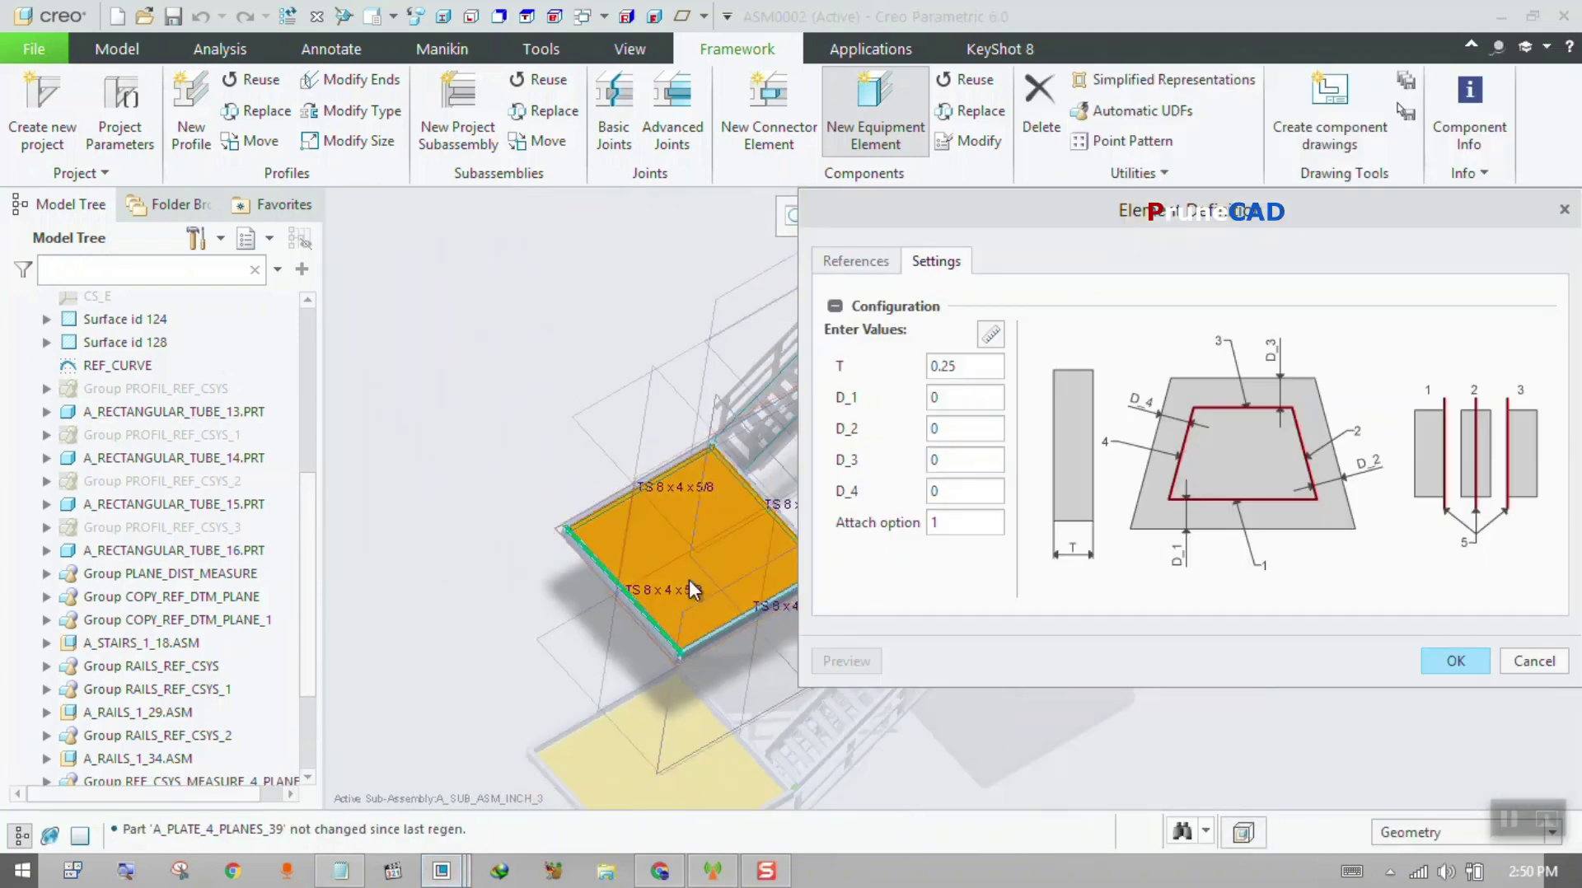
scroll(746, 585, "up", 2)
middle_click_drag(747, 586, 709, 595)
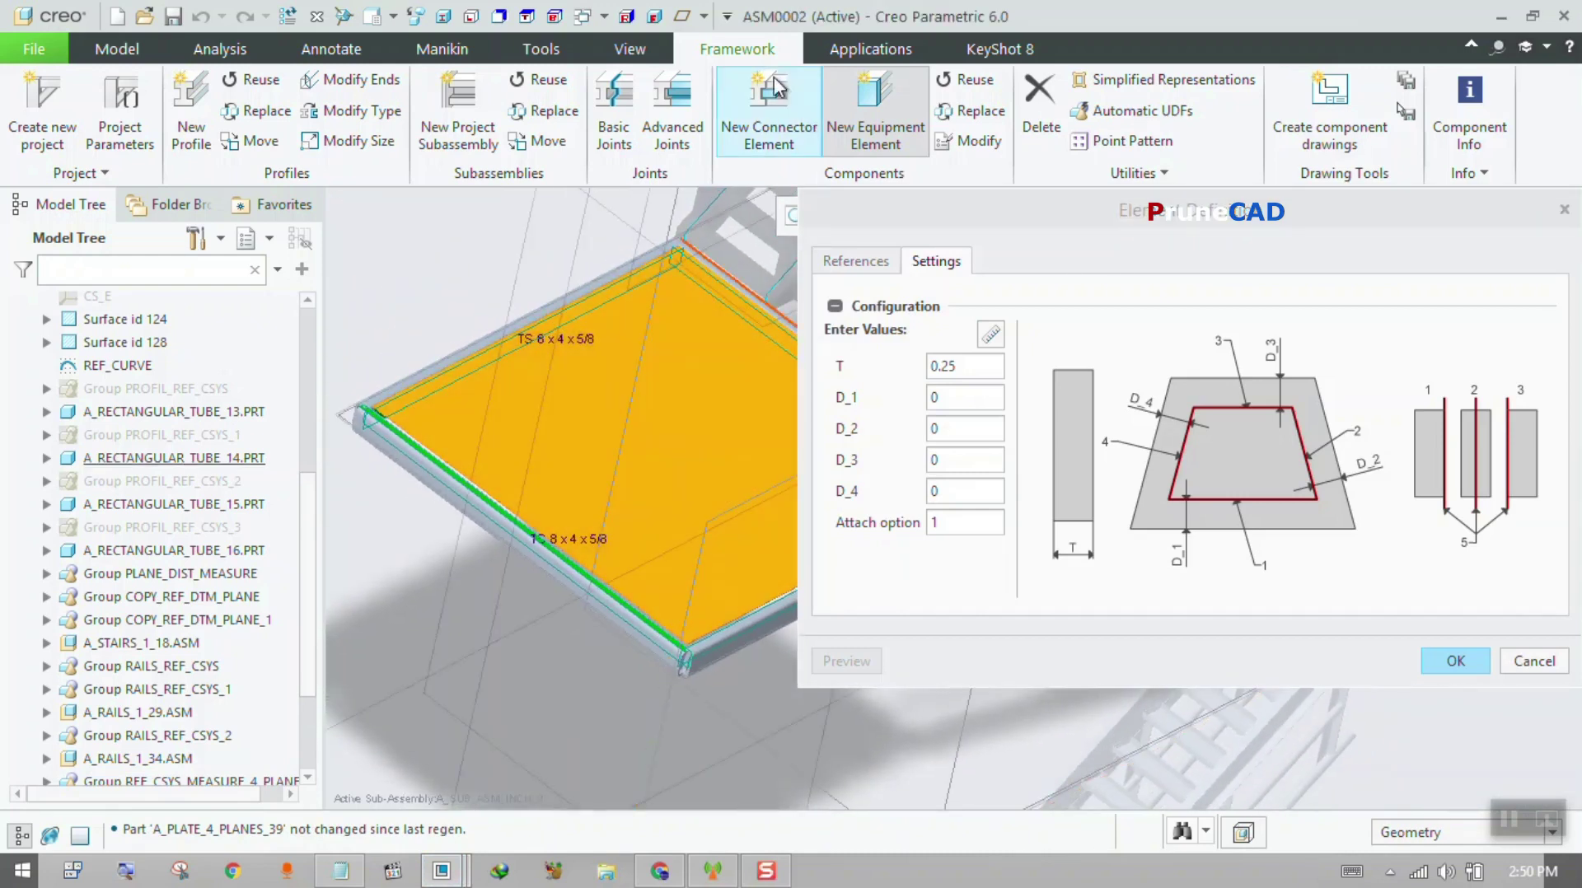
left_click(655, 16)
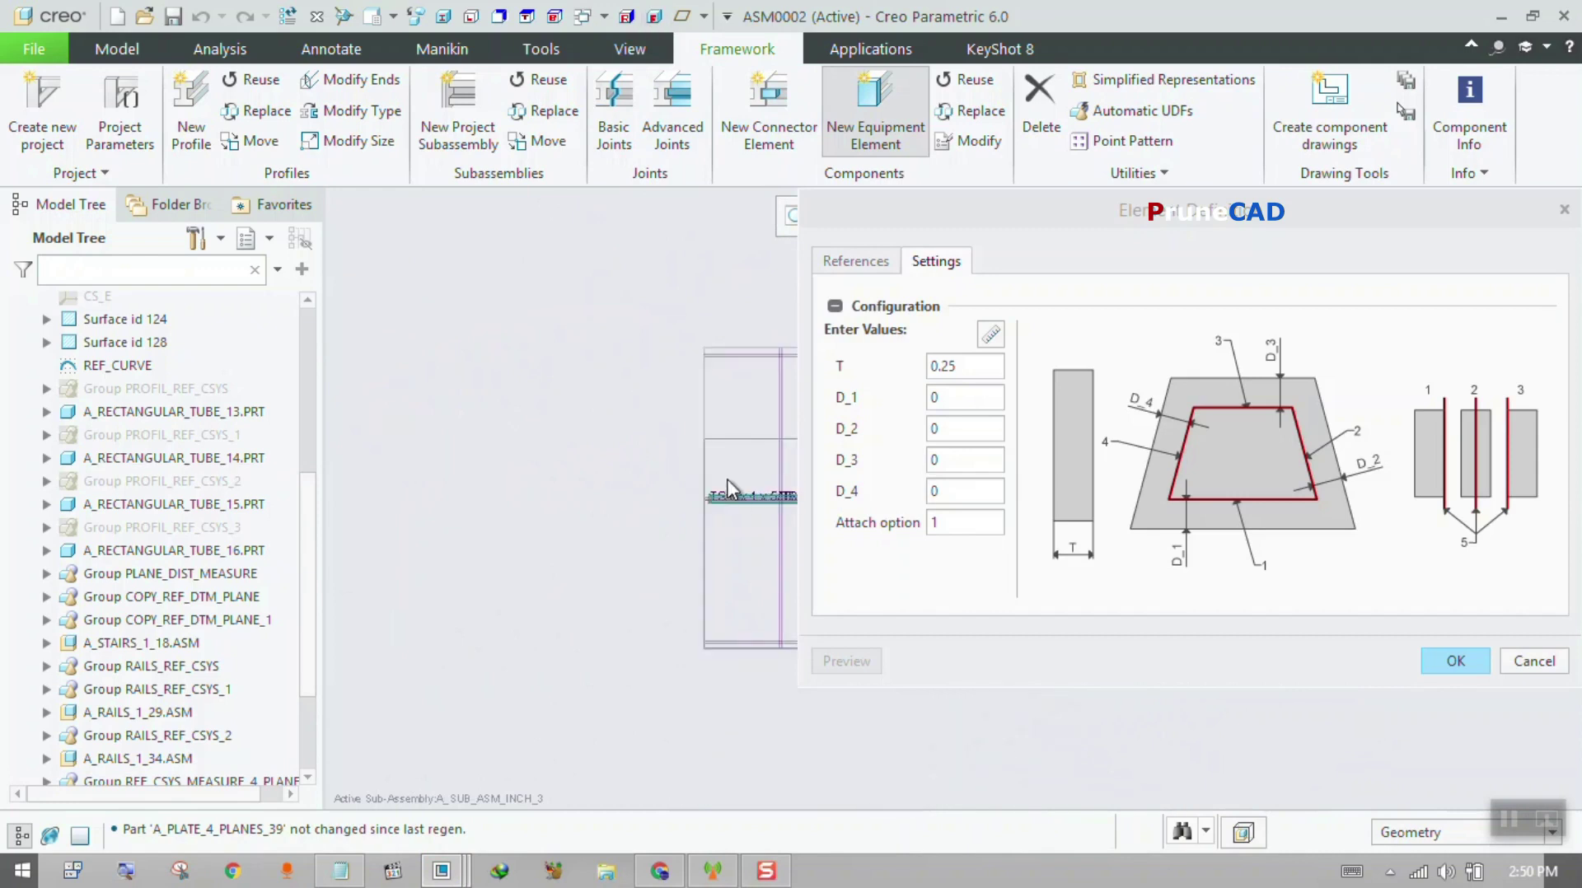
scroll(733, 491, "up", 6)
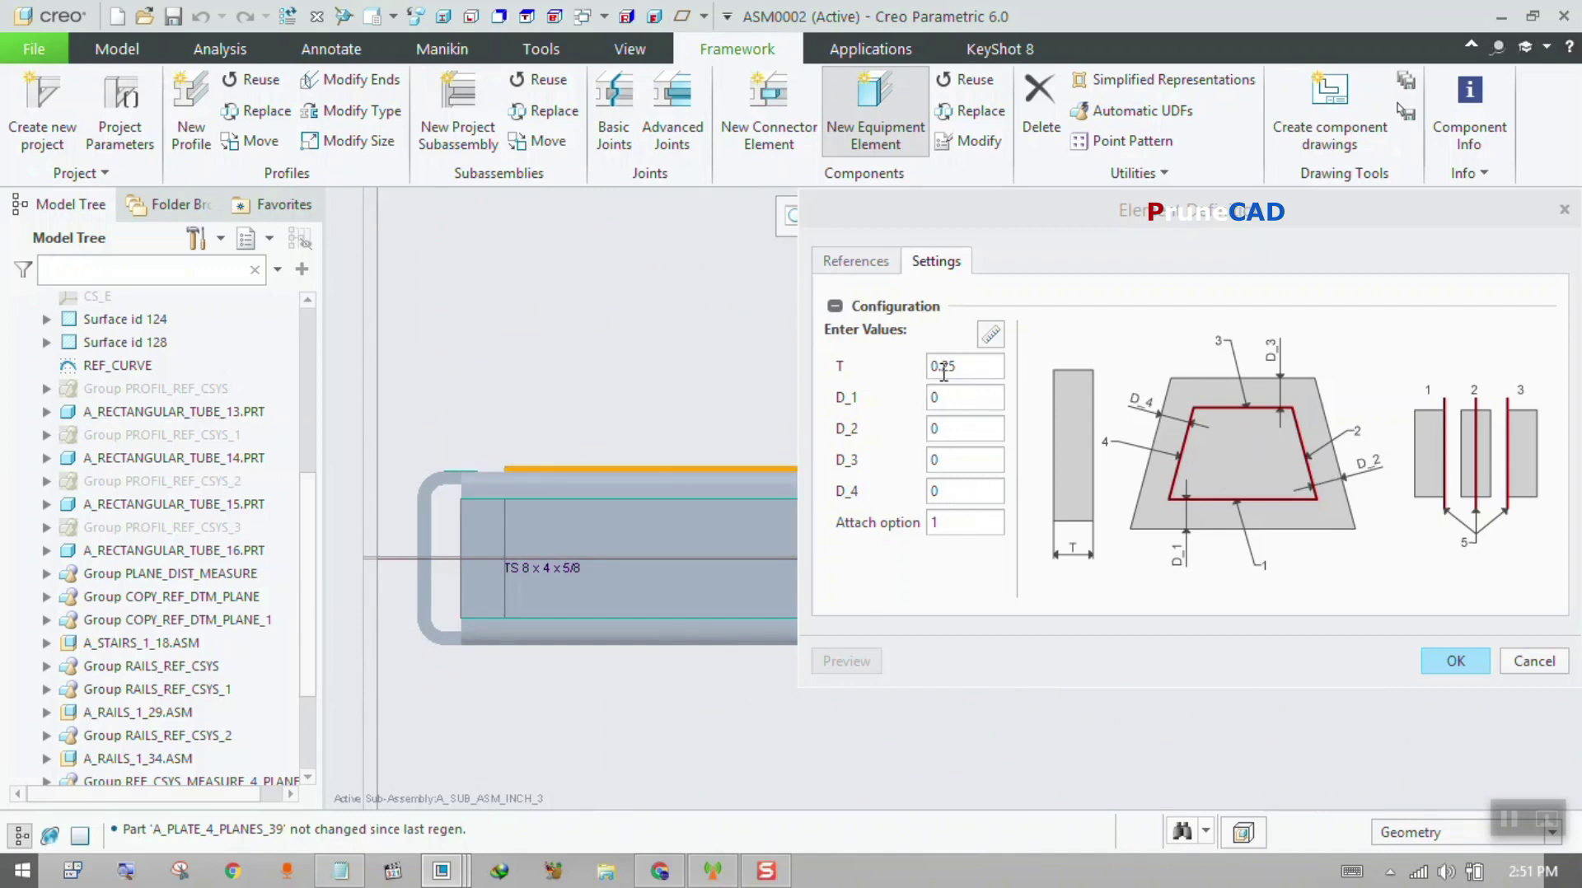
left_click_drag(965, 373, 930, 371)
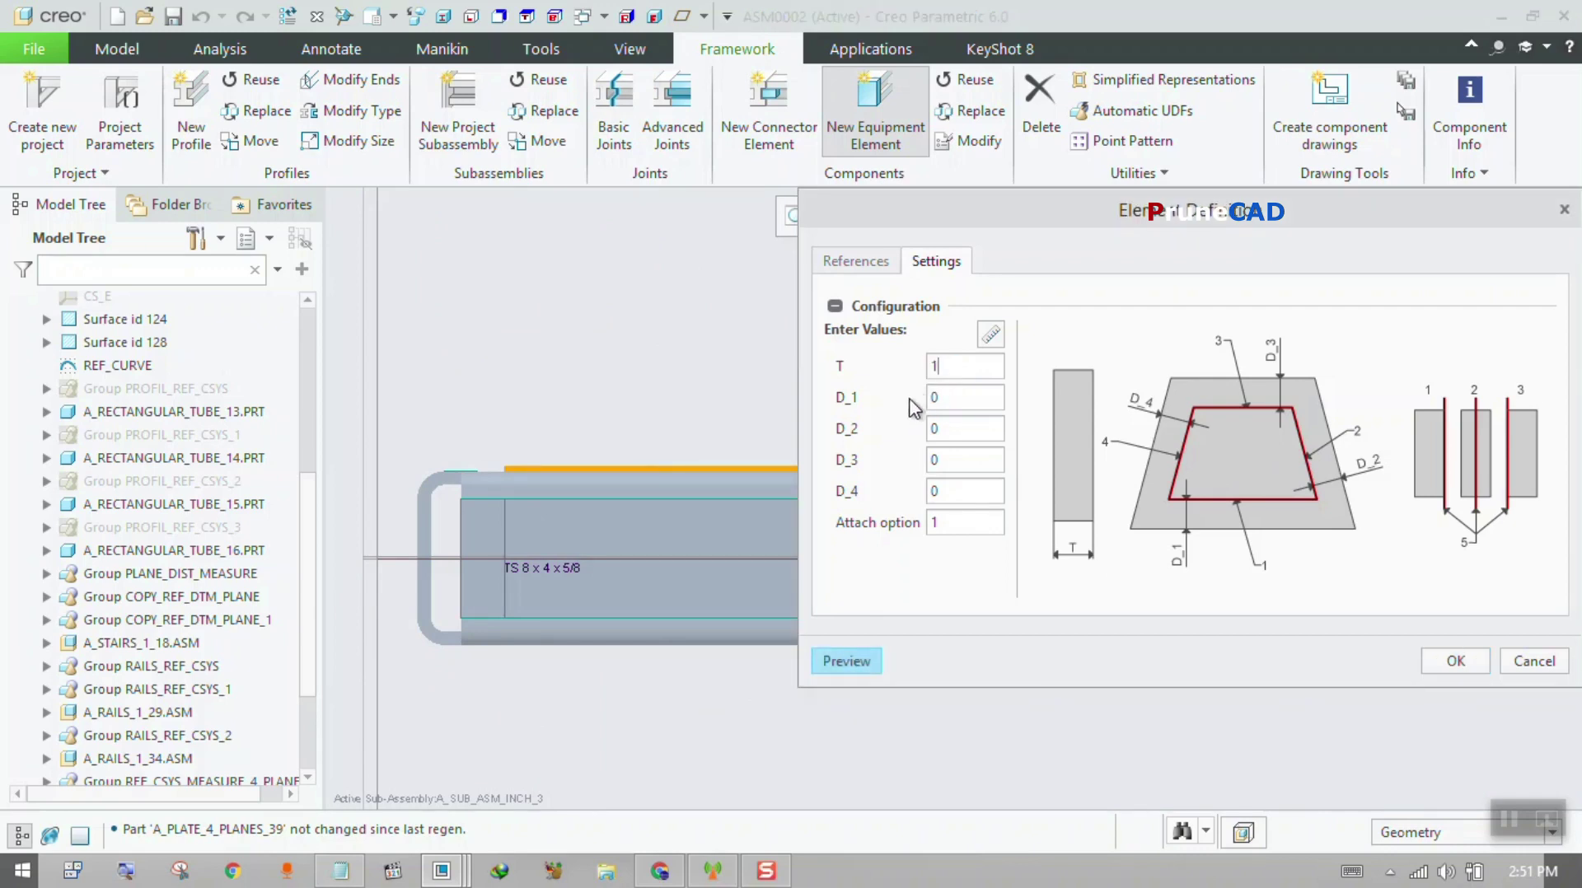
left_click(829, 672)
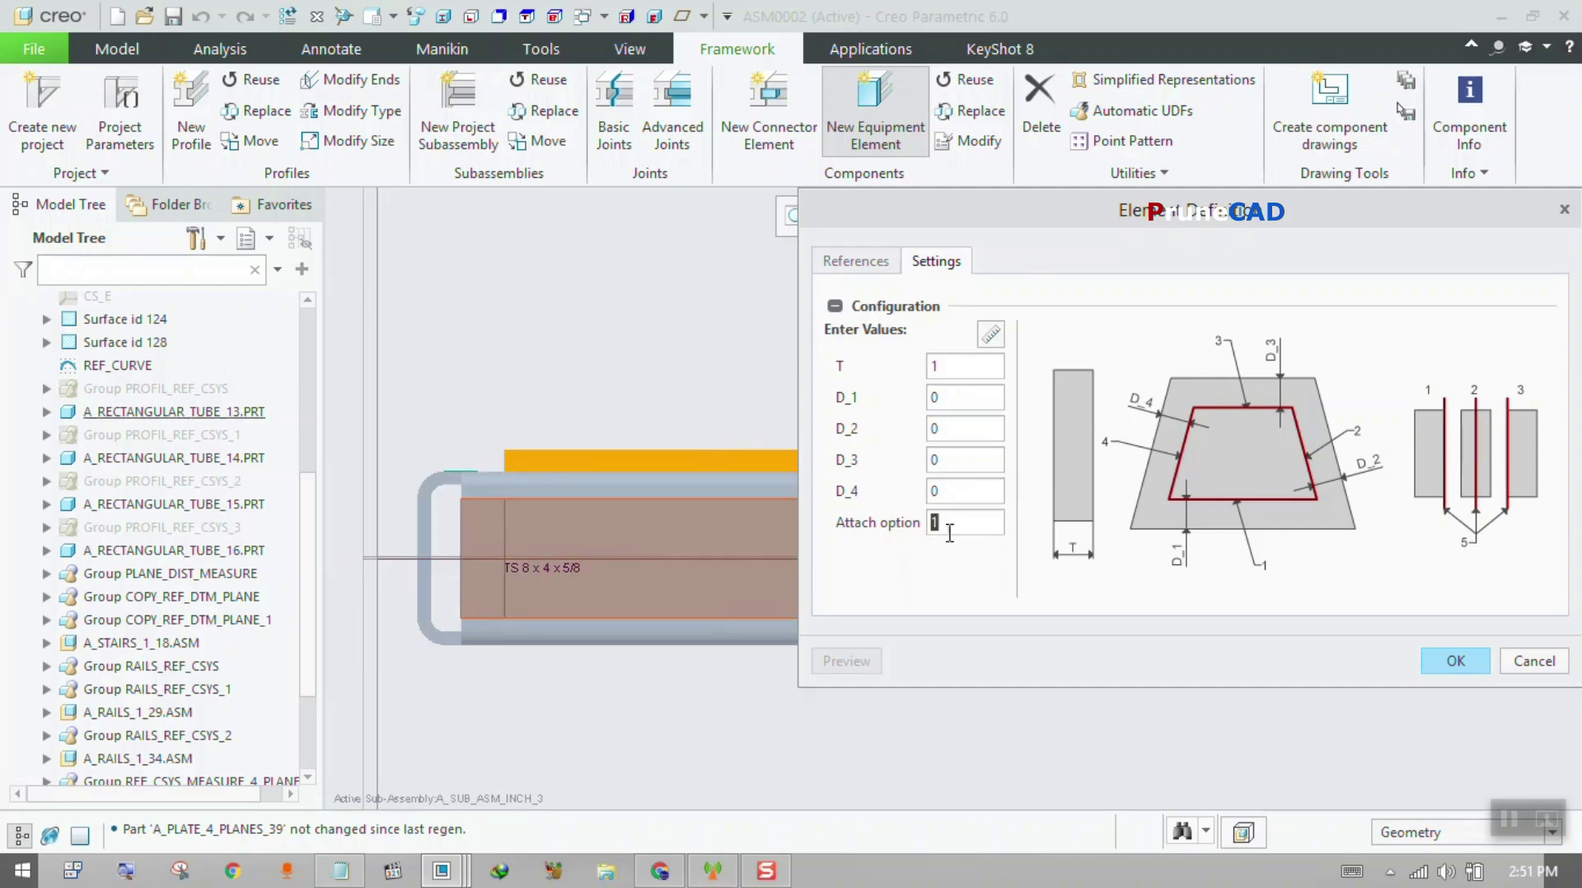
- Try attach option 2 for the plate, preview it, and show the model in hidden-line display to check its position
type("2")
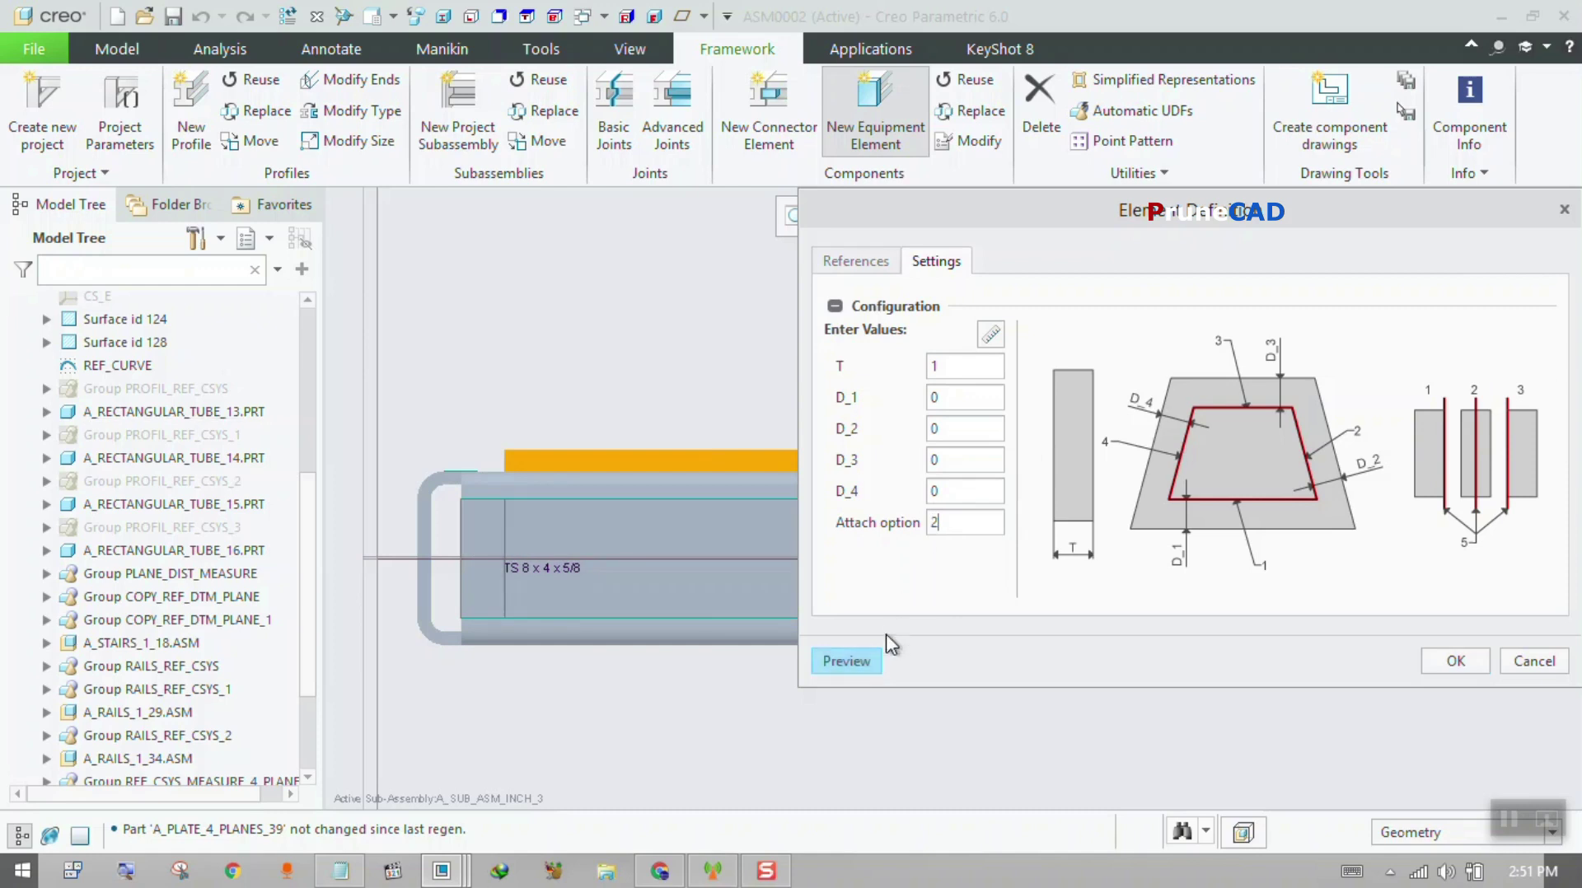
left_click(849, 660)
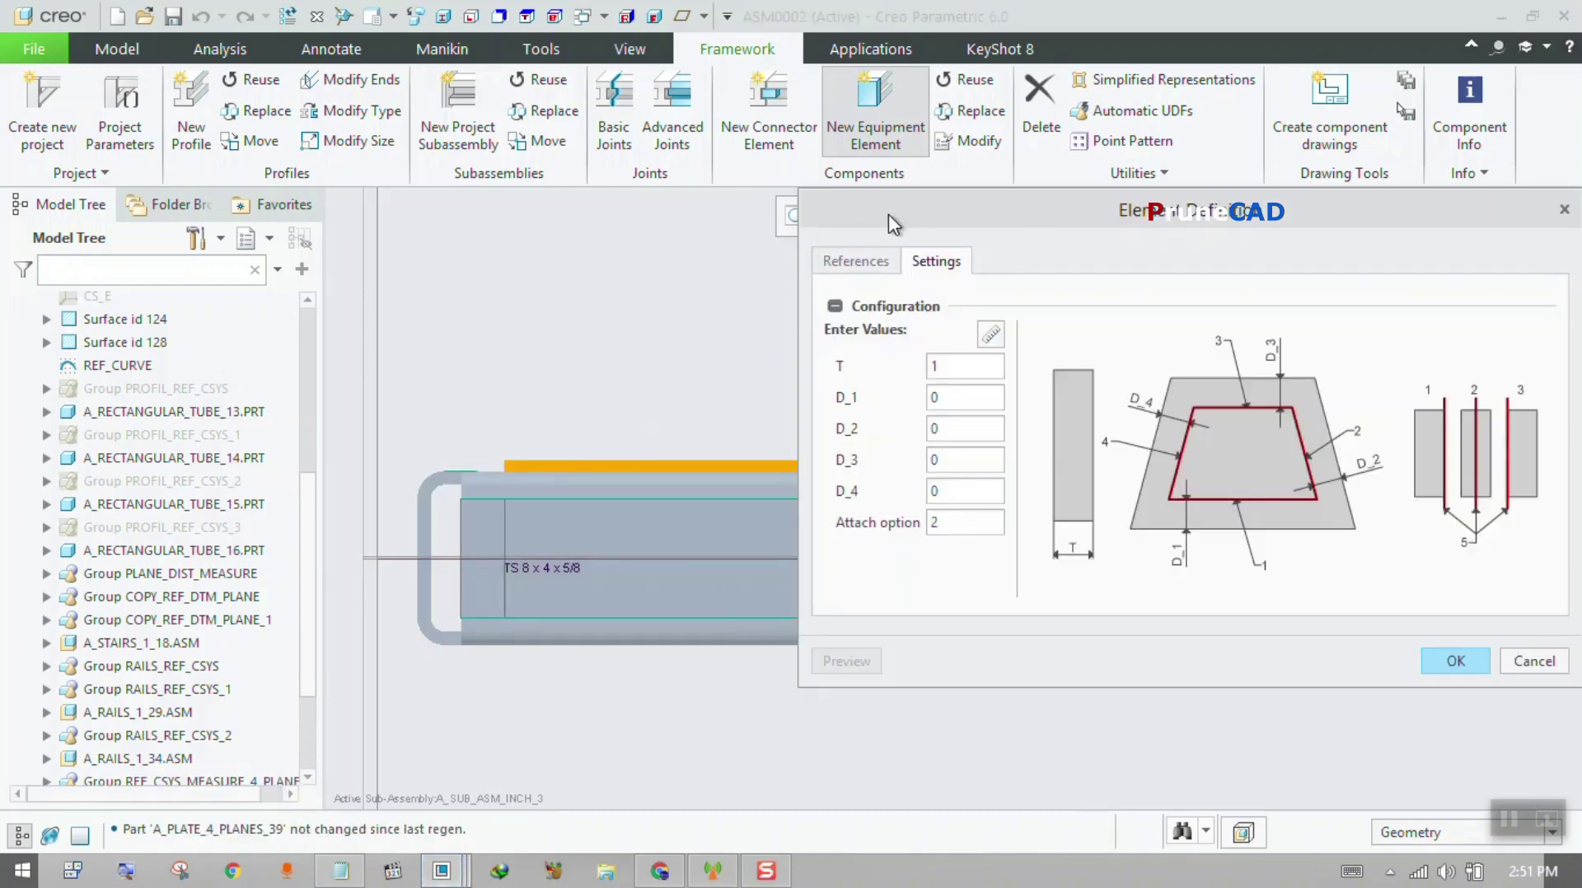
left_click_drag(889, 214, 920, 309)
left_click(901, 216)
left_click(972, 369)
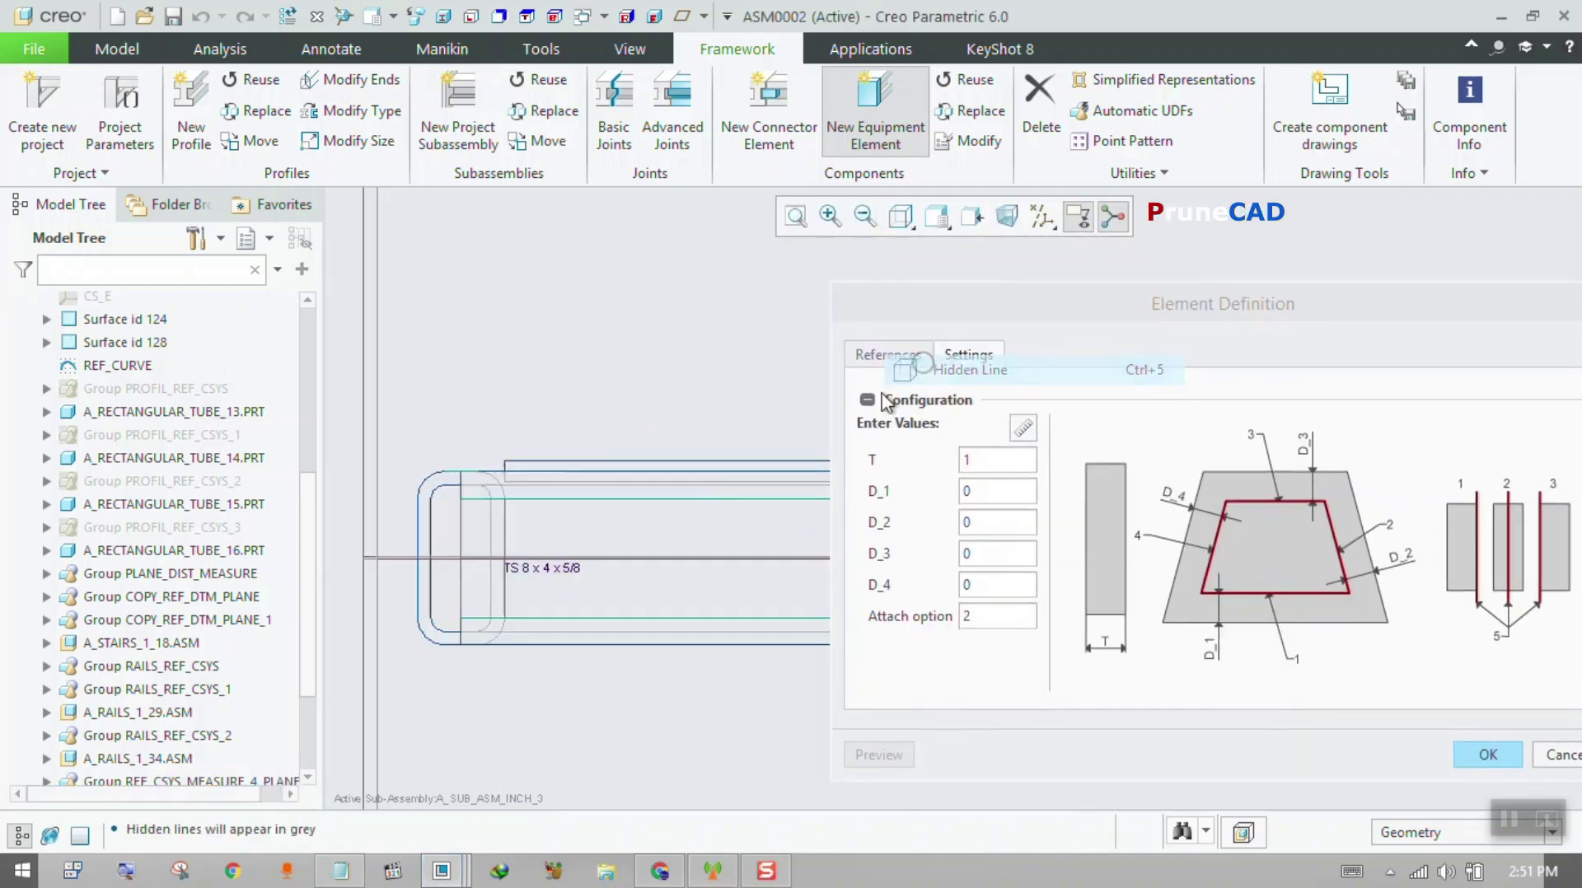
scroll(561, 457, "up", 2)
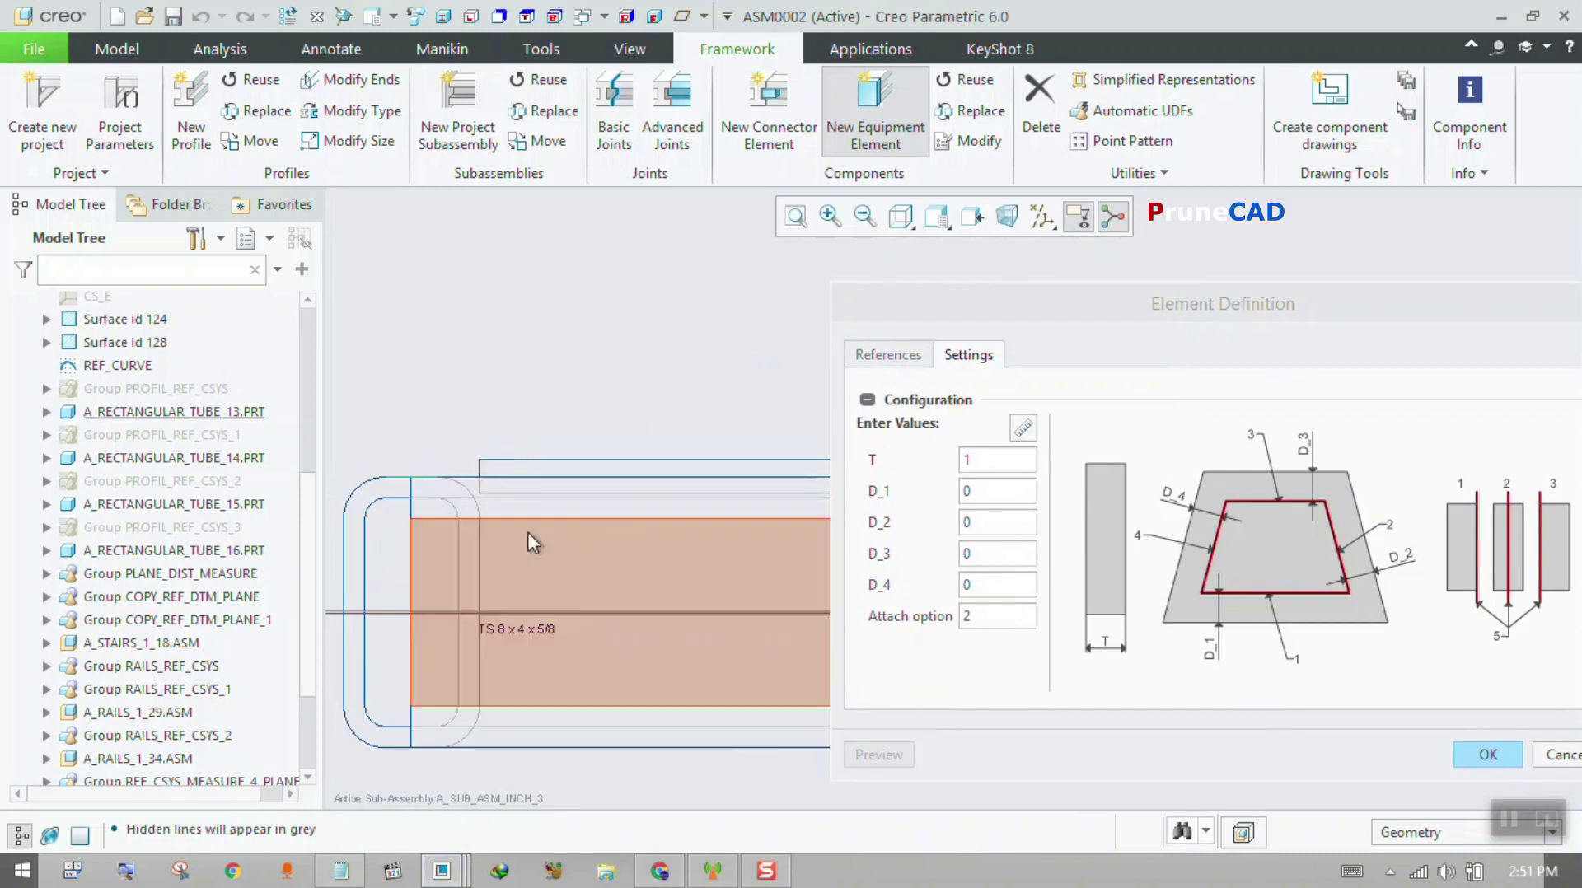
- Set the plate's attach option to 3, preview and accept the plate, and leave the component definition
left_click(981, 616)
type("3")
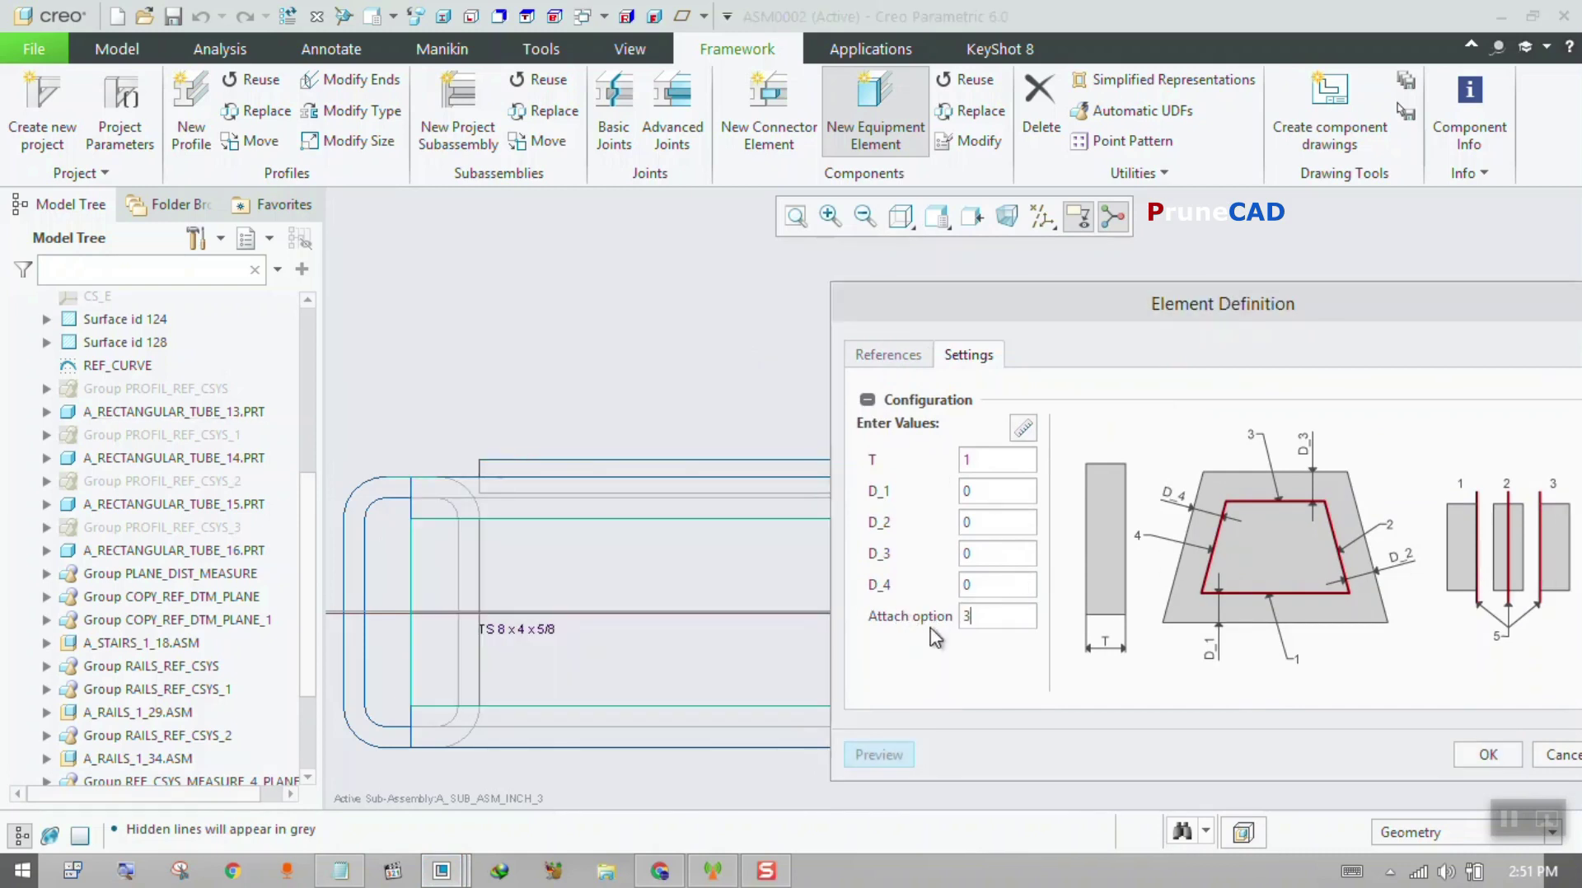
left_click(881, 756)
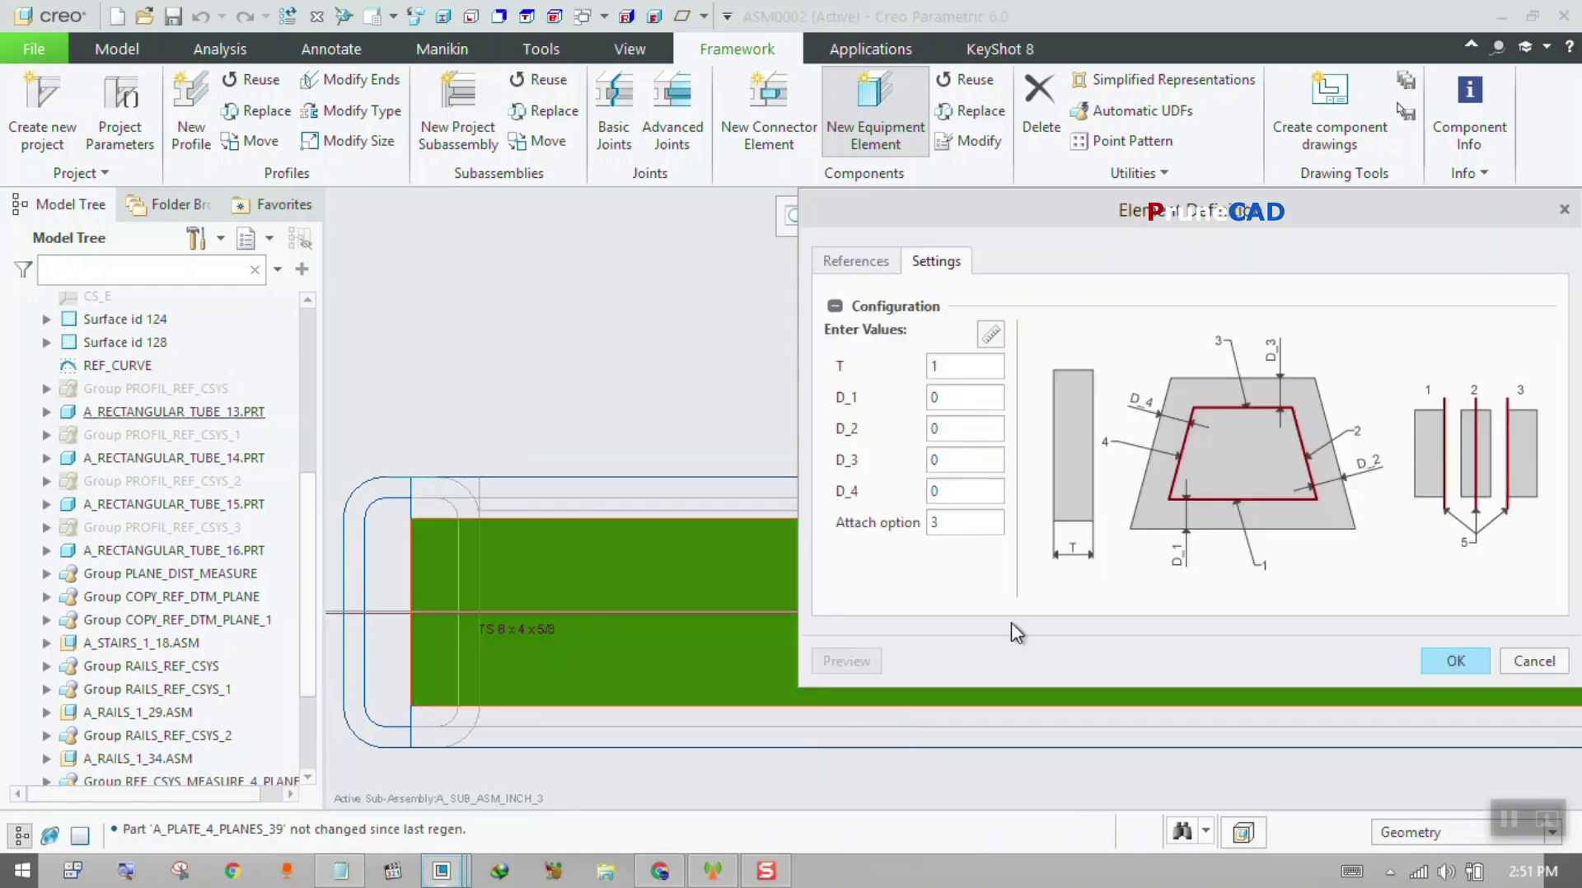
left_click(1468, 669)
scroll(1200, 592, "down", 3)
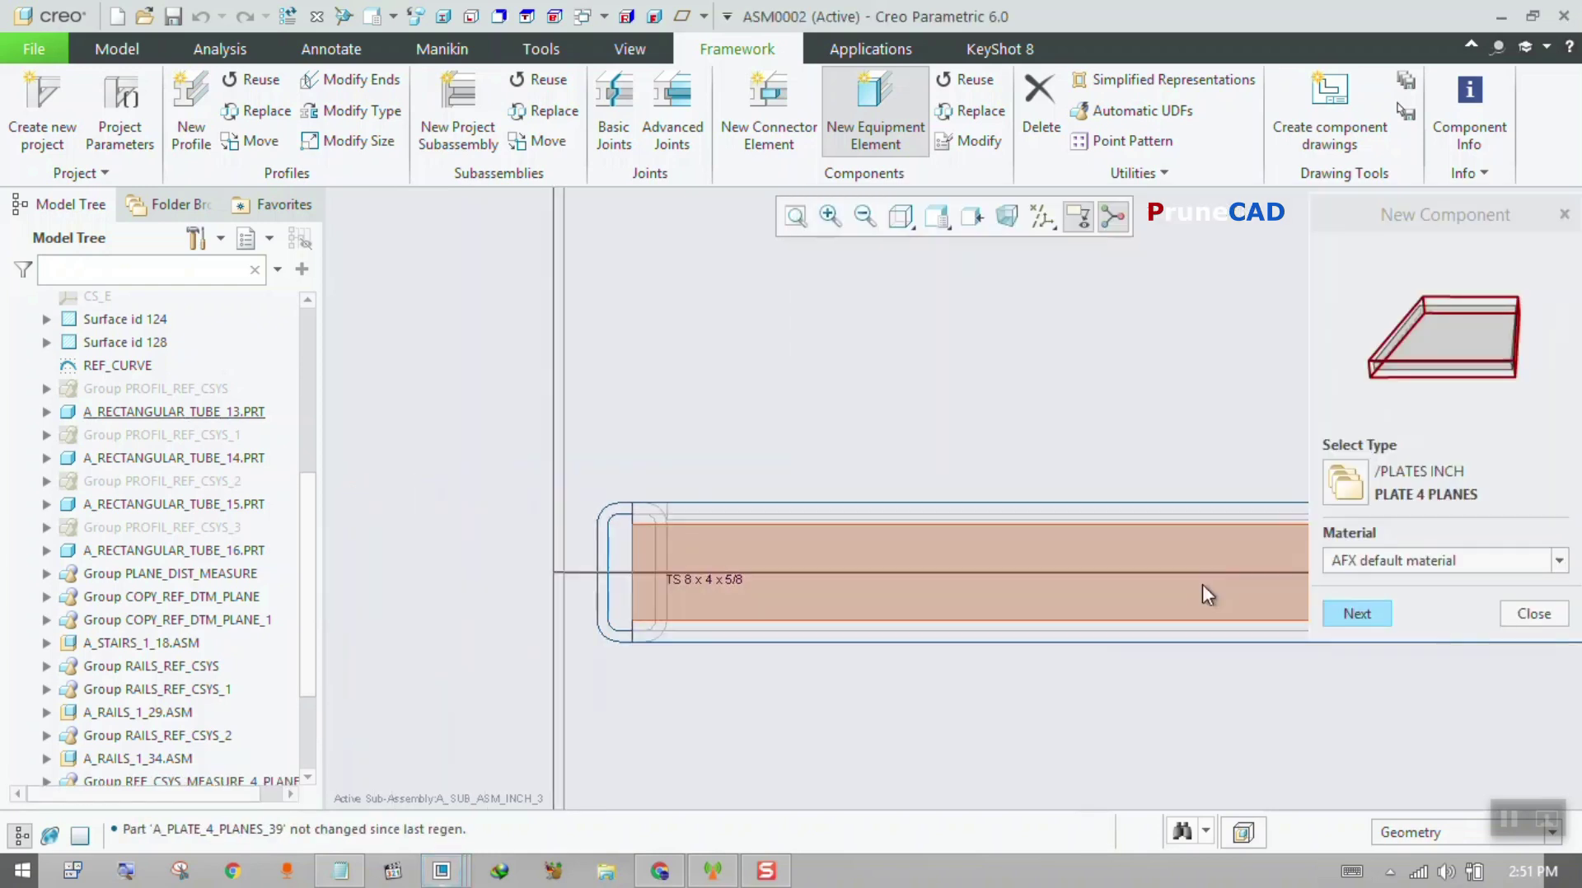
left_click(1532, 613)
- Change the model display to shaded with edges and look over the landing plate within its frame
scroll(1012, 577, "down", 1)
middle_click_drag(1012, 577, 785, 339)
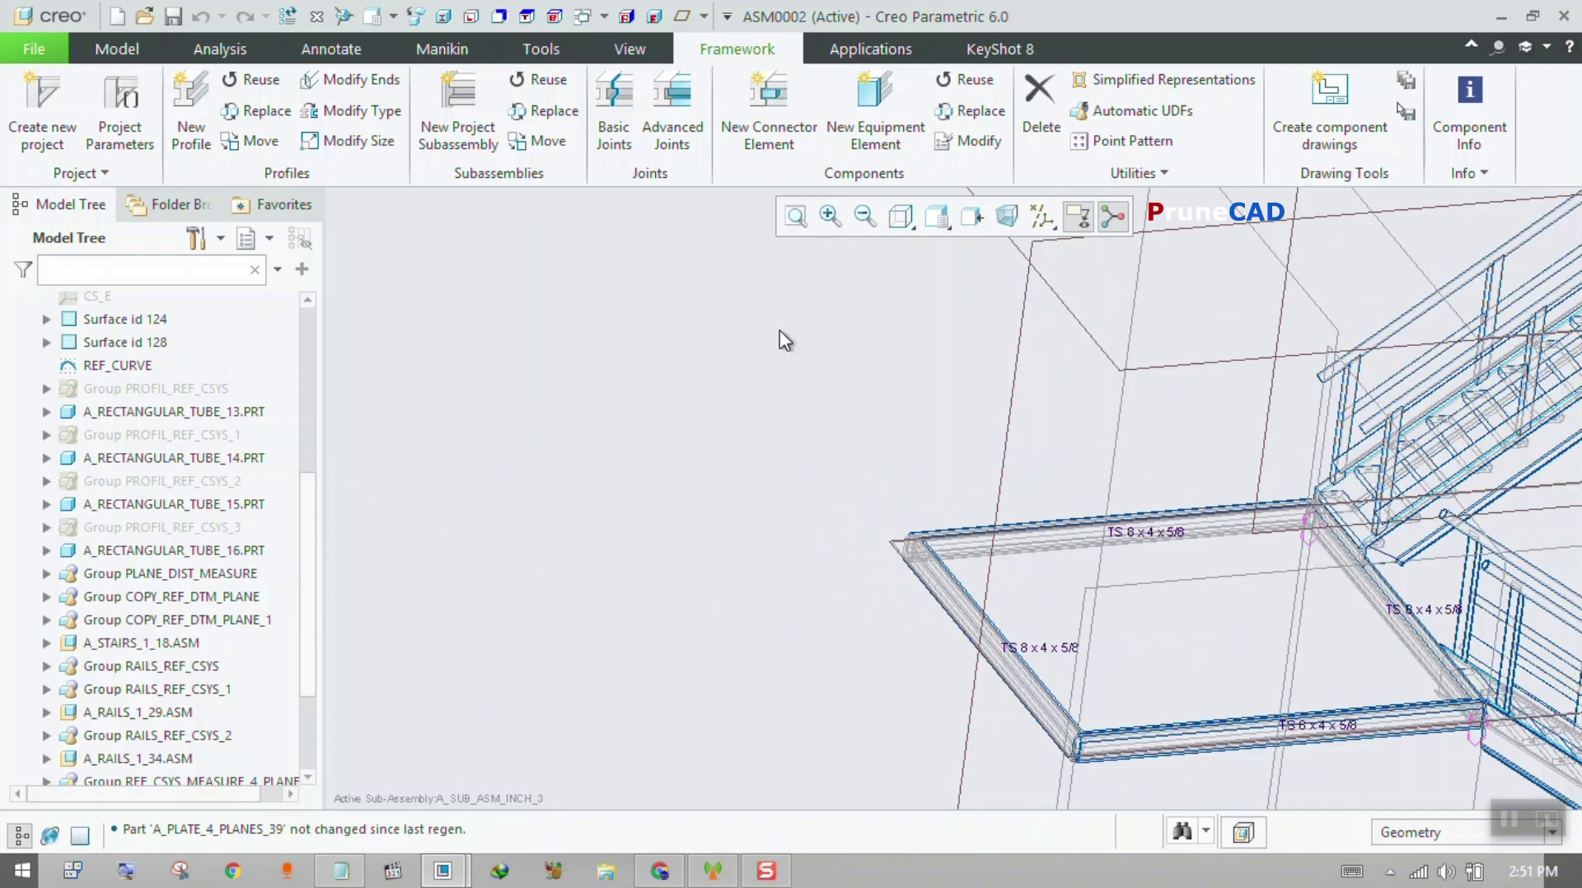
left_click(901, 223)
left_click(908, 274)
scroll(734, 344, "down", 3)
scroll(1074, 416, "up", 2)
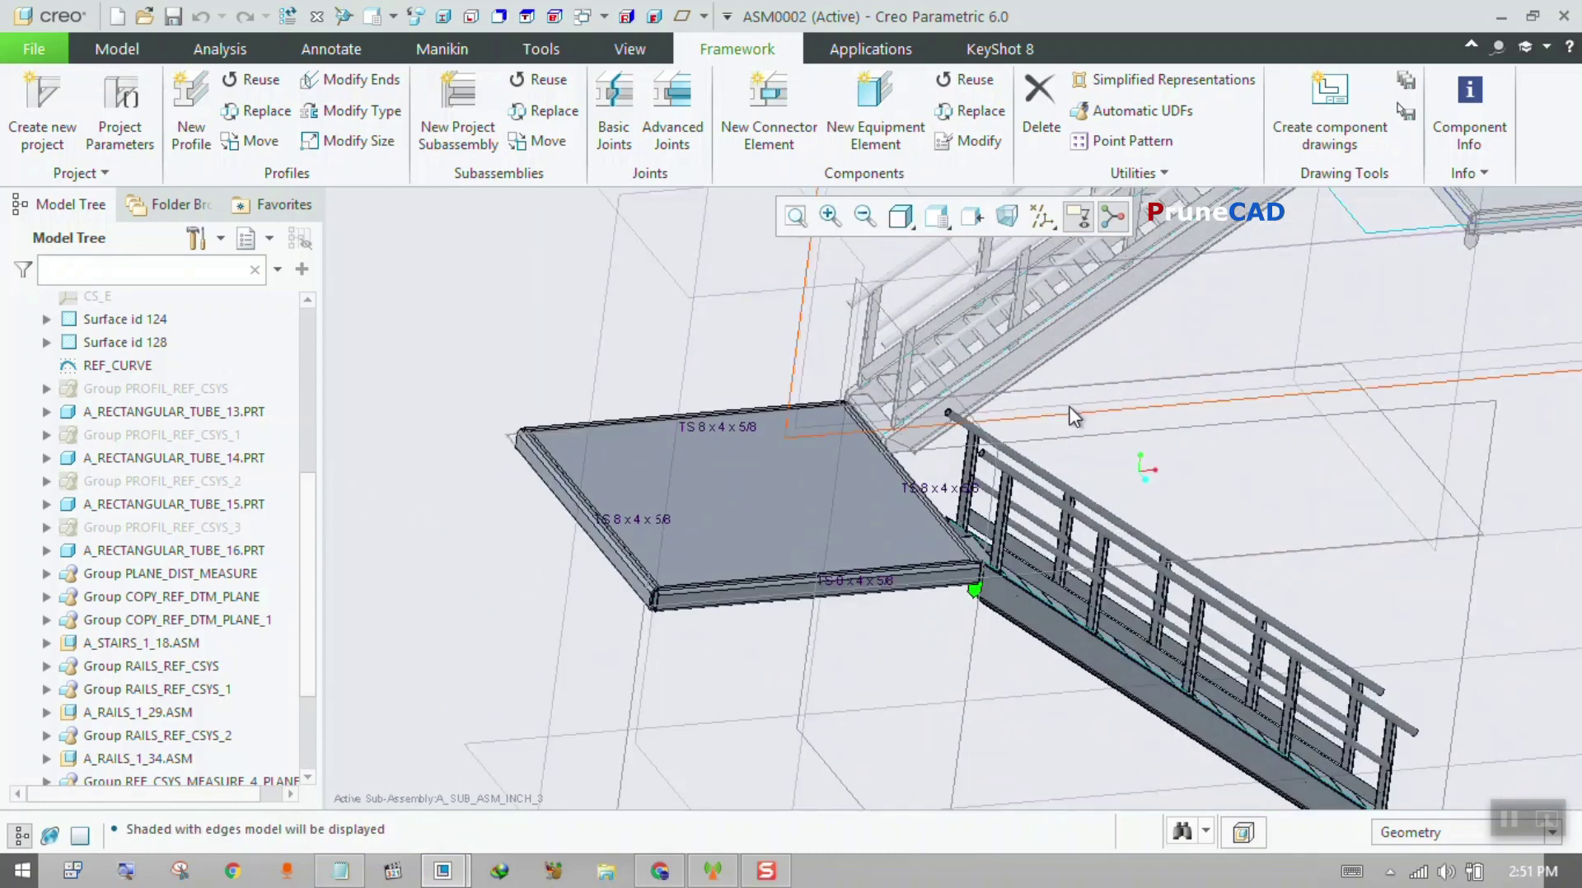
middle_click_drag(1073, 416, 973, 486)
scroll(1021, 402, "down", 2)
scroll(947, 515, "up", 3)
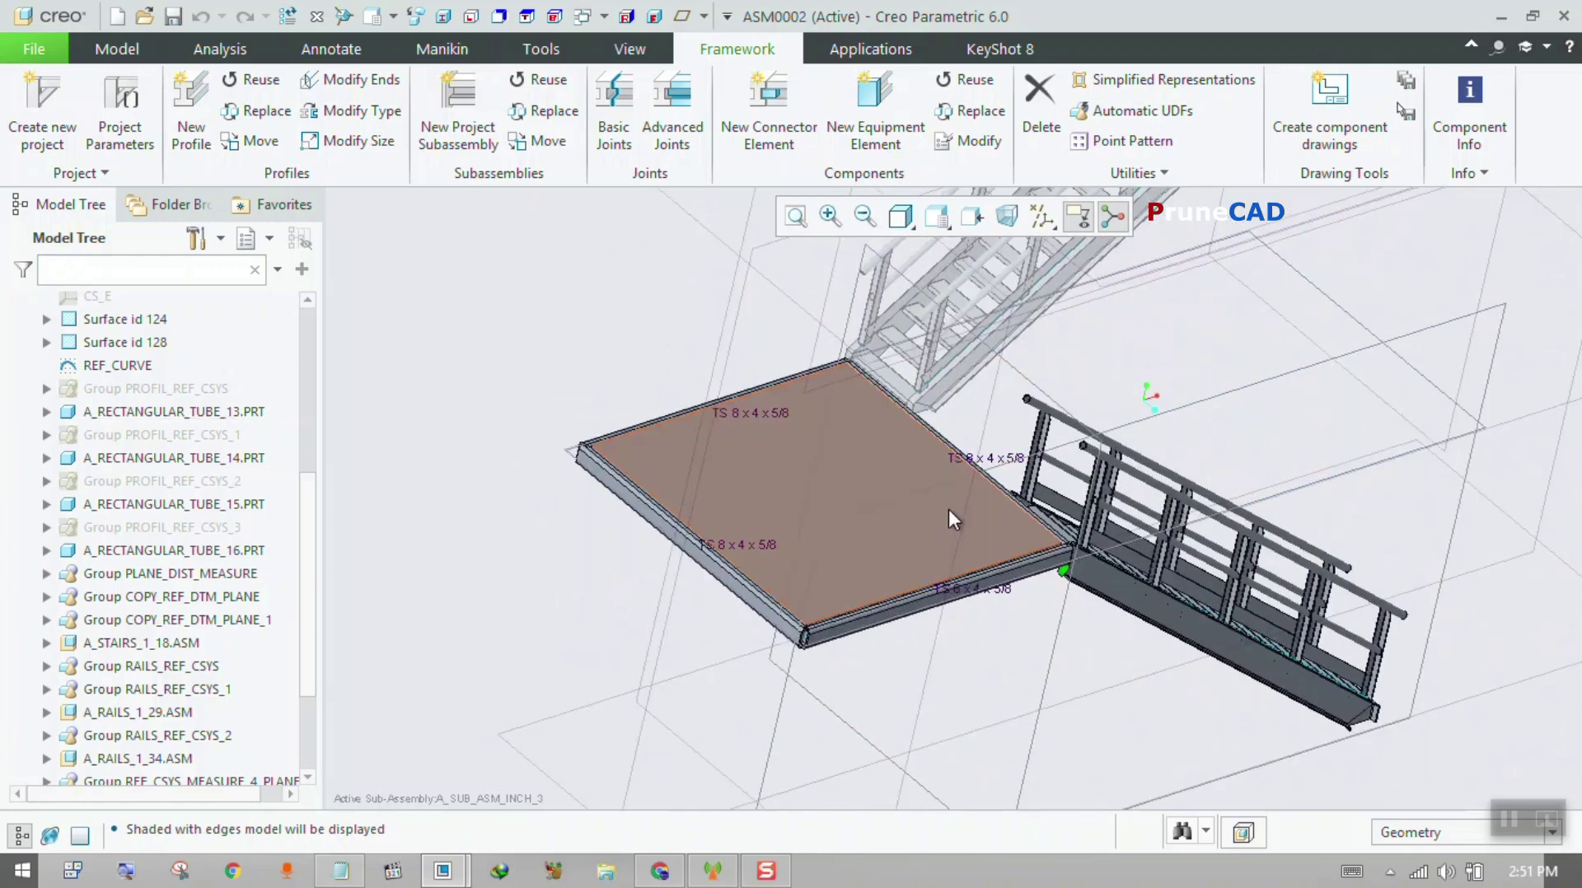
- Start a new equipment element using RAILS_1 from the RAILS folder of the STEEL CONSTRUCTION INCH library
left_click(875, 116)
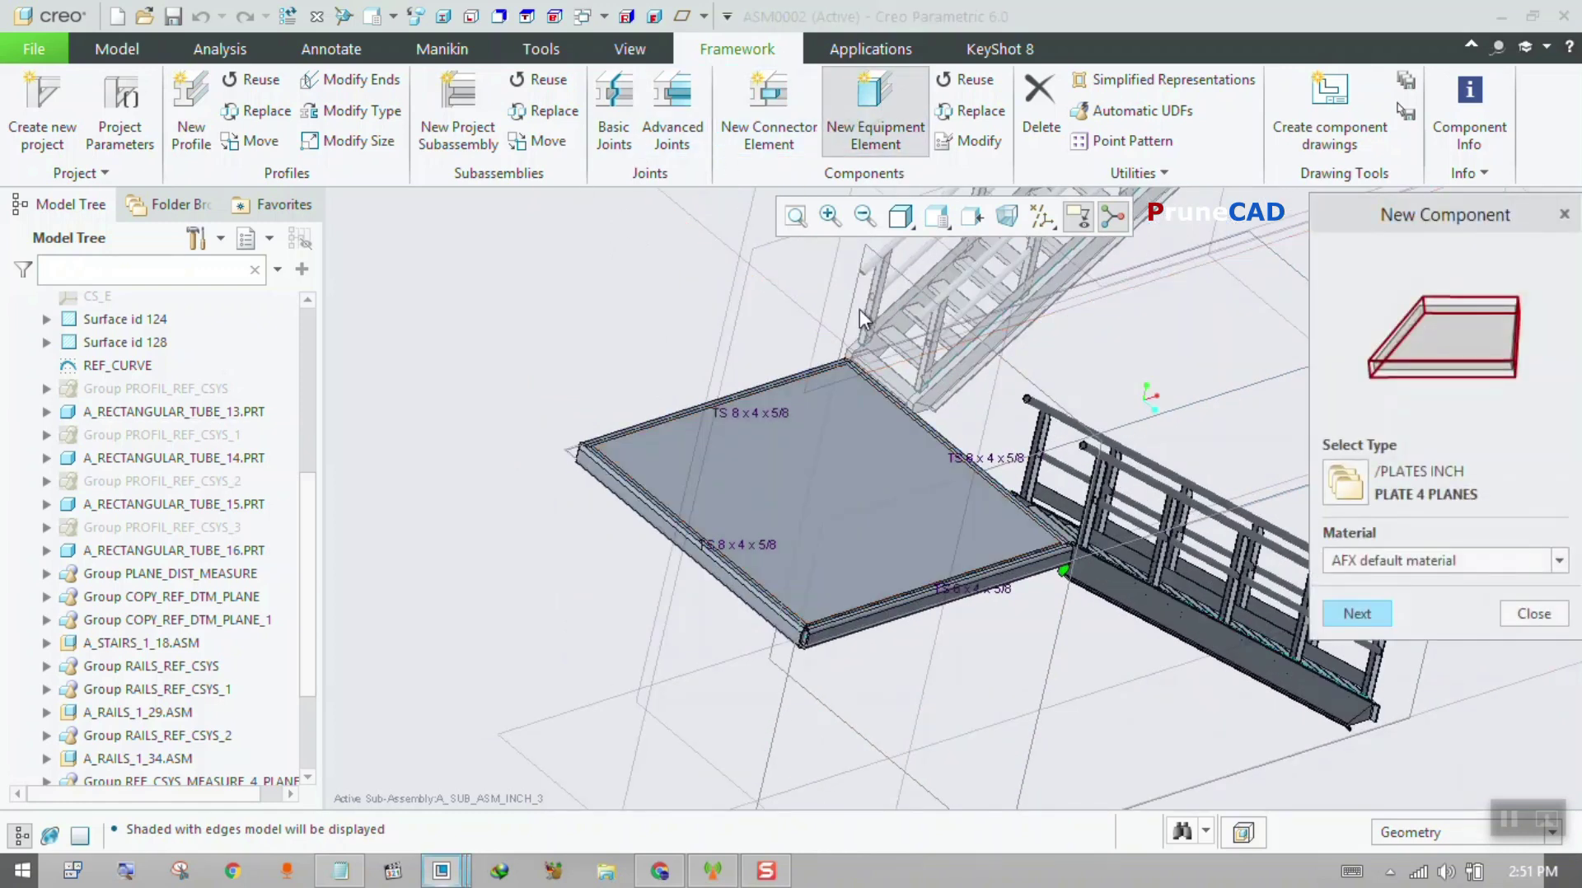
left_click(1345, 482)
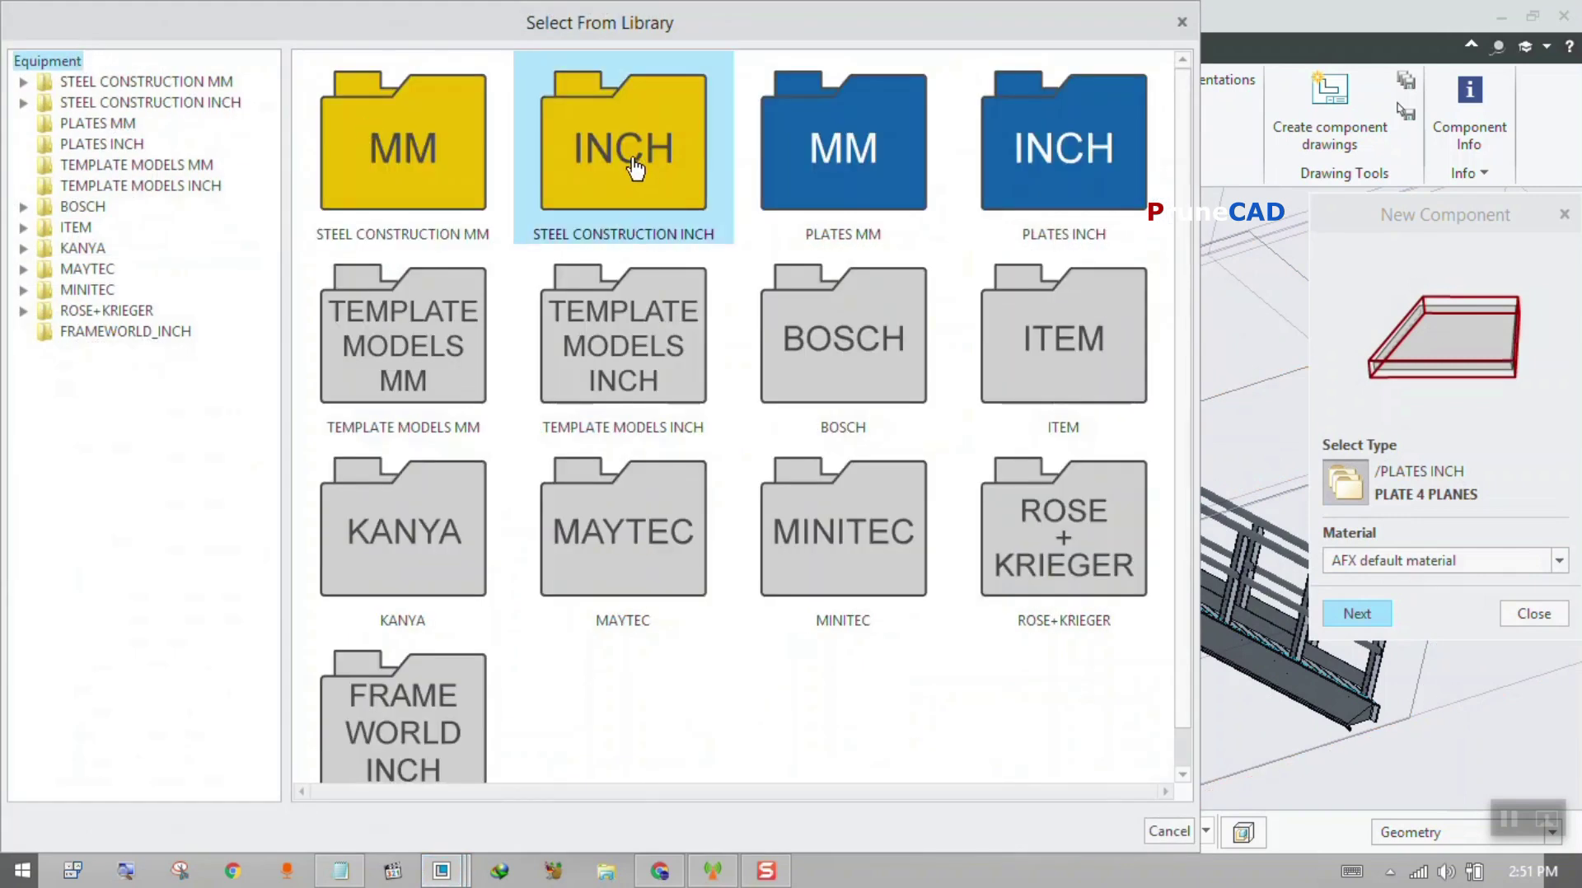
double_click(554, 159)
double_click(633, 168)
double_click(399, 141)
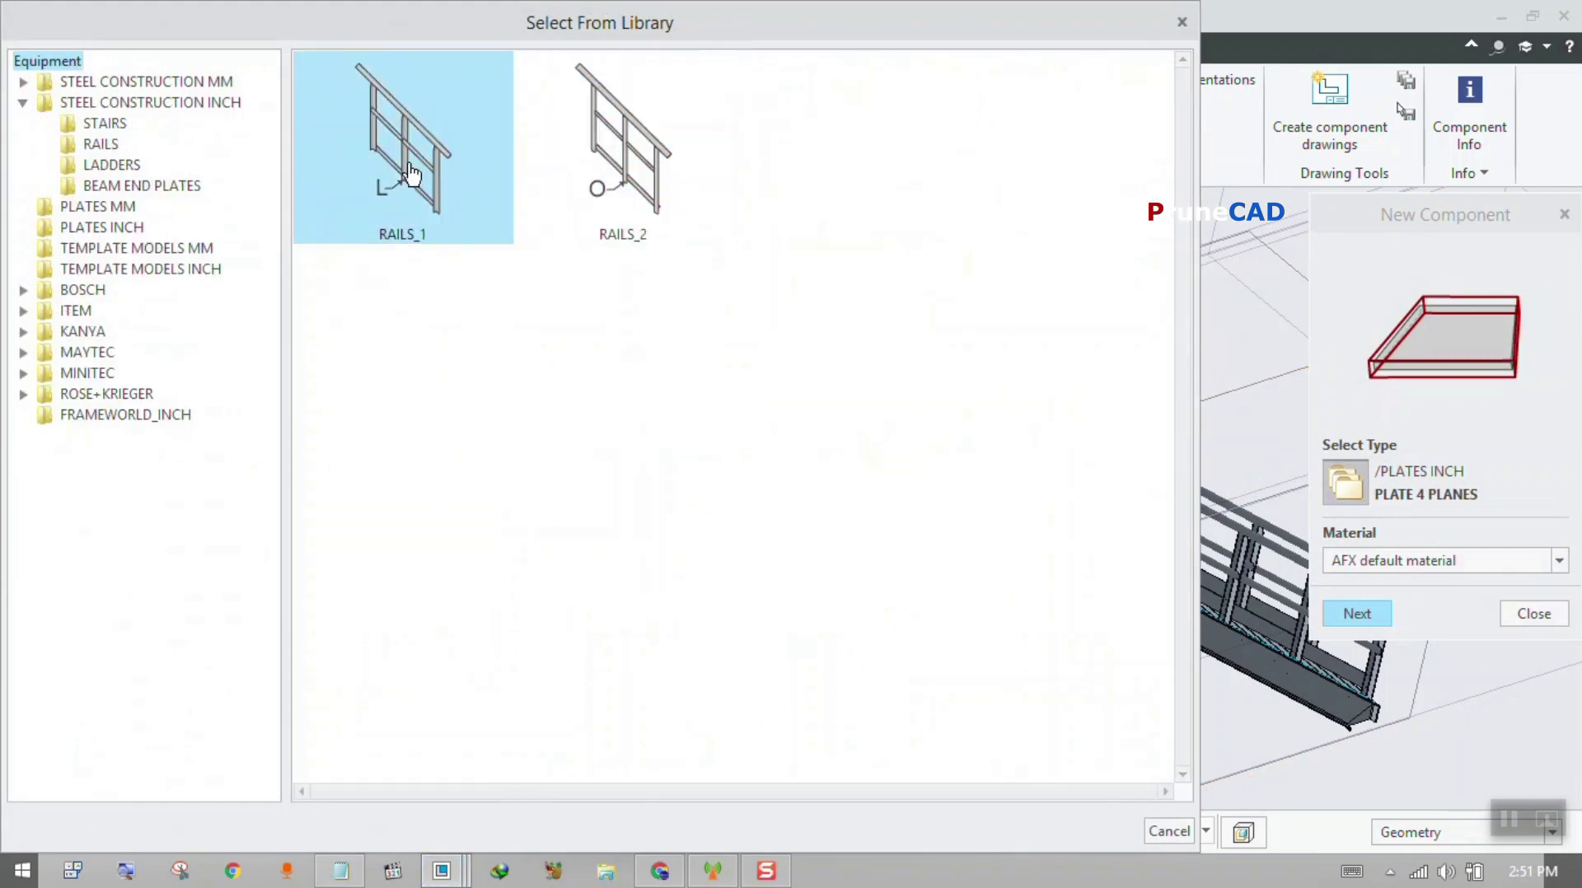
left_click(1357, 614)
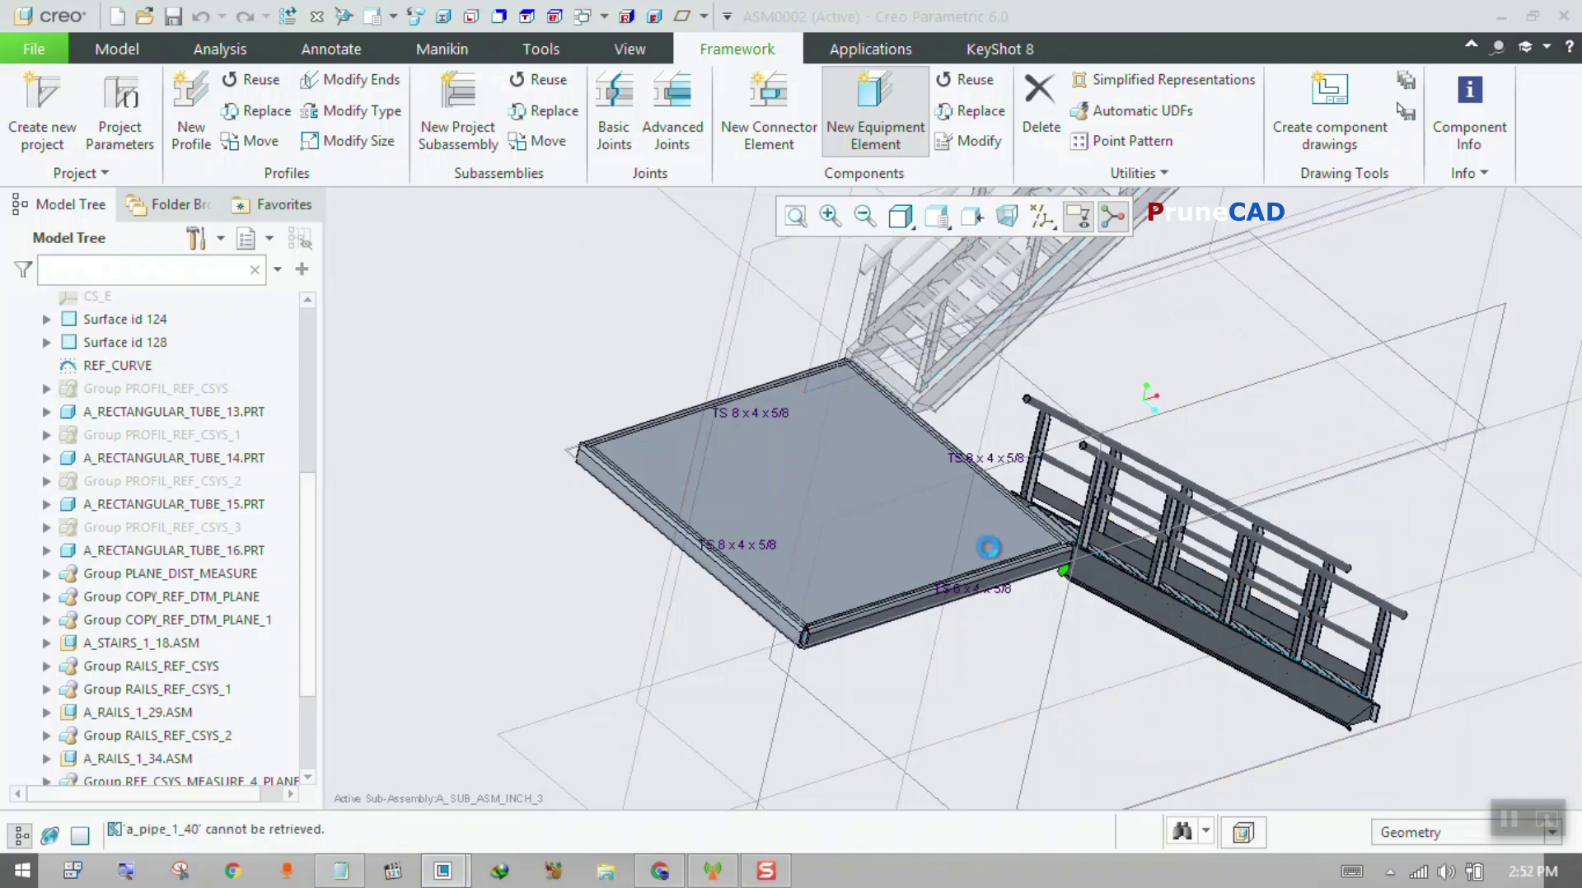
scroll(989, 547, "down", 4)
scroll(926, 557, "up", 2)
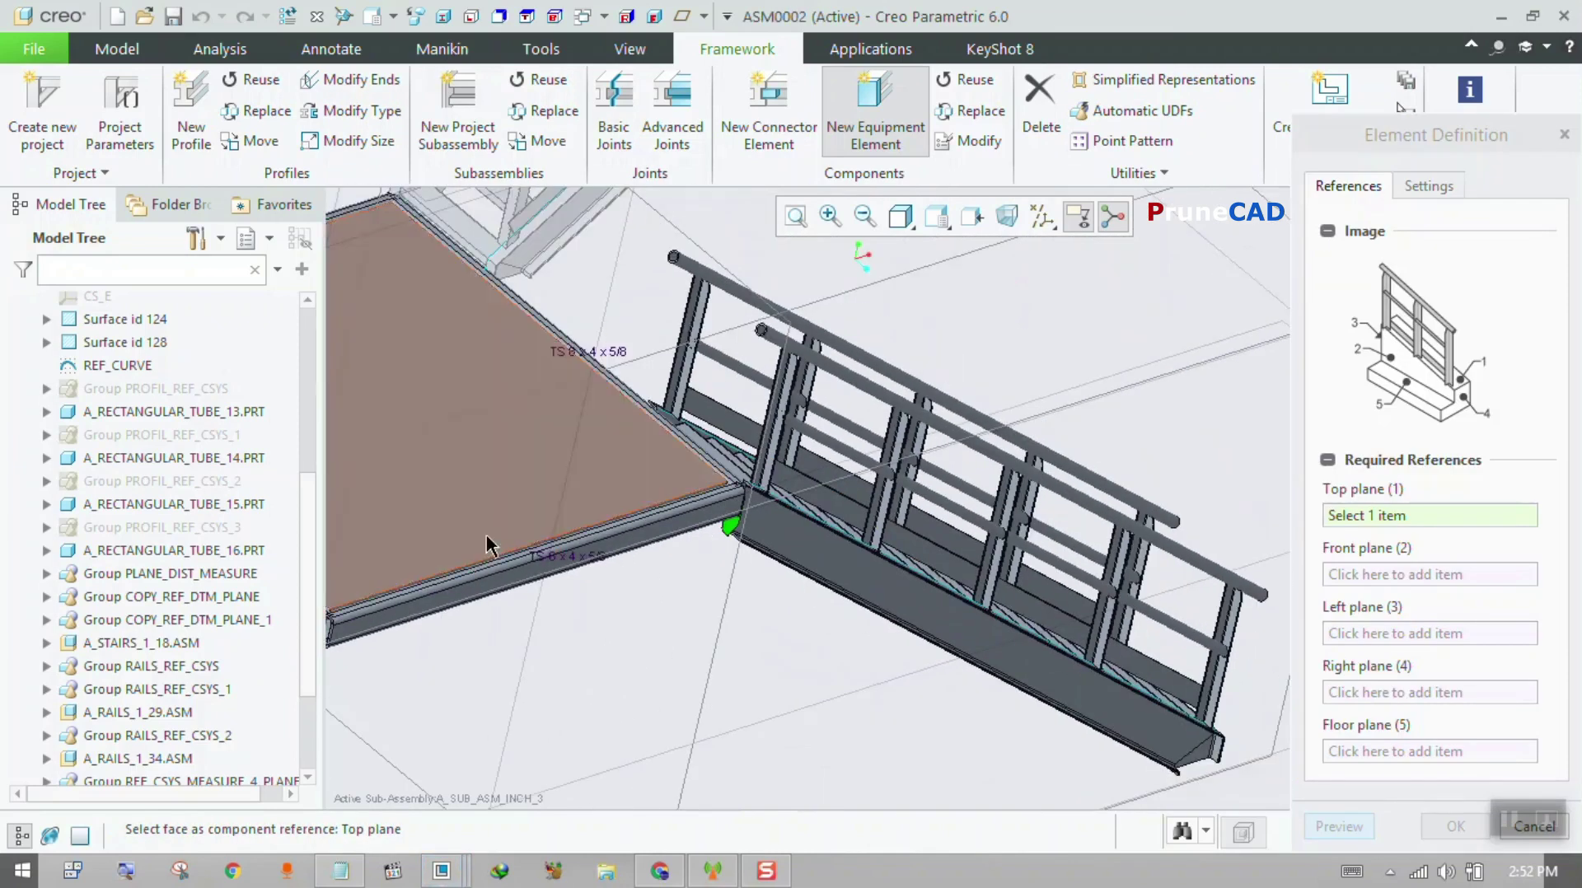
scroll(486, 544, "down", 5)
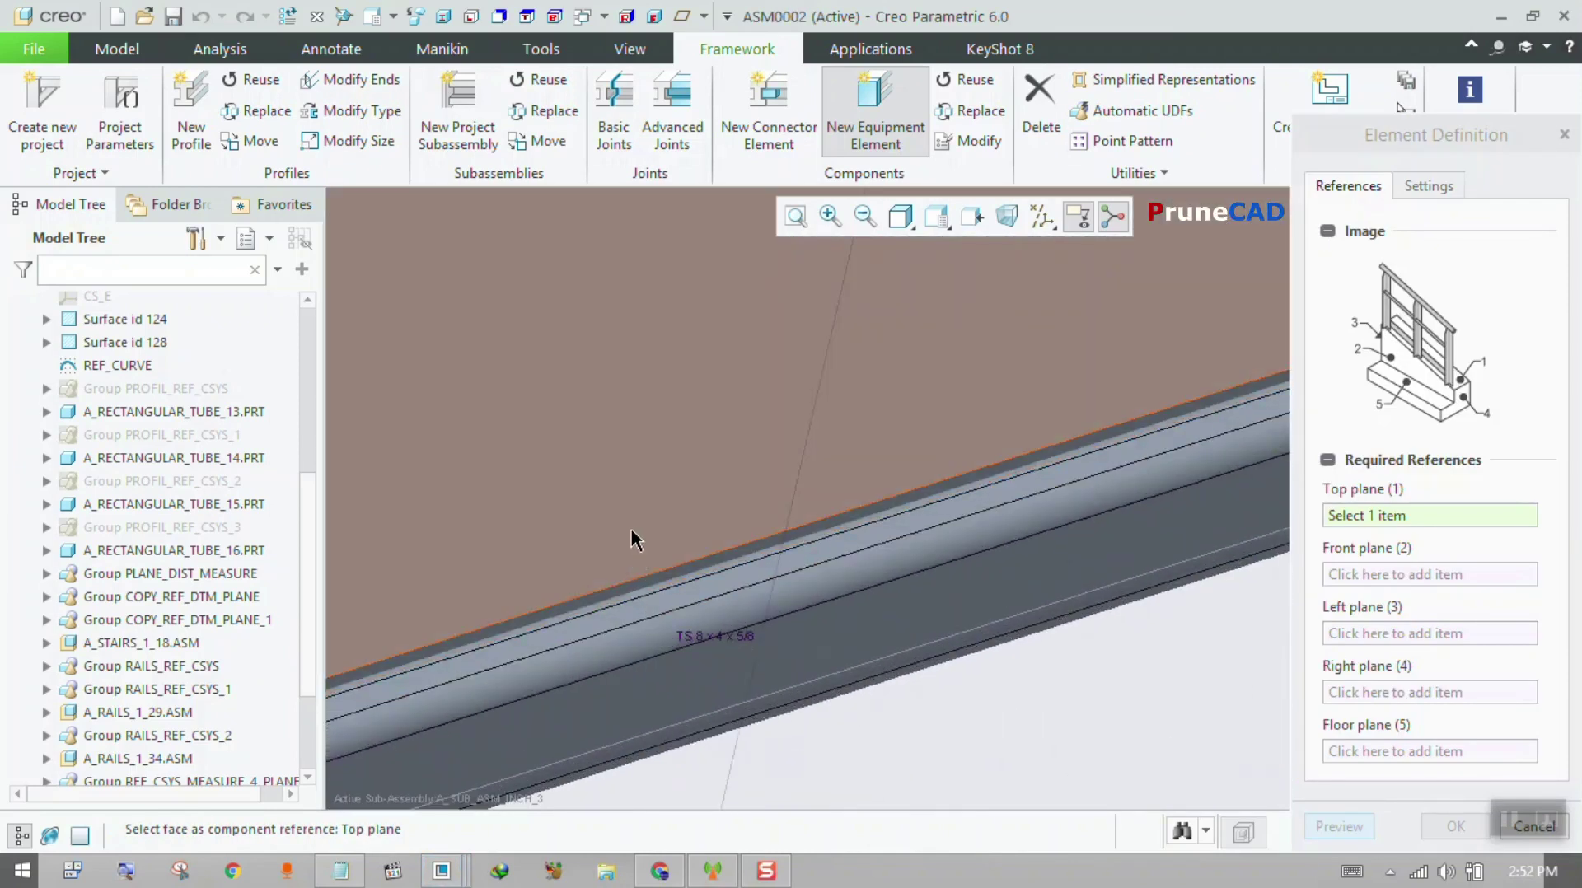
- For the landing rail, pick the plate's top face as top plane, its outer side face as front plane, and the adjoining end face as left plane
left_click(631, 527)
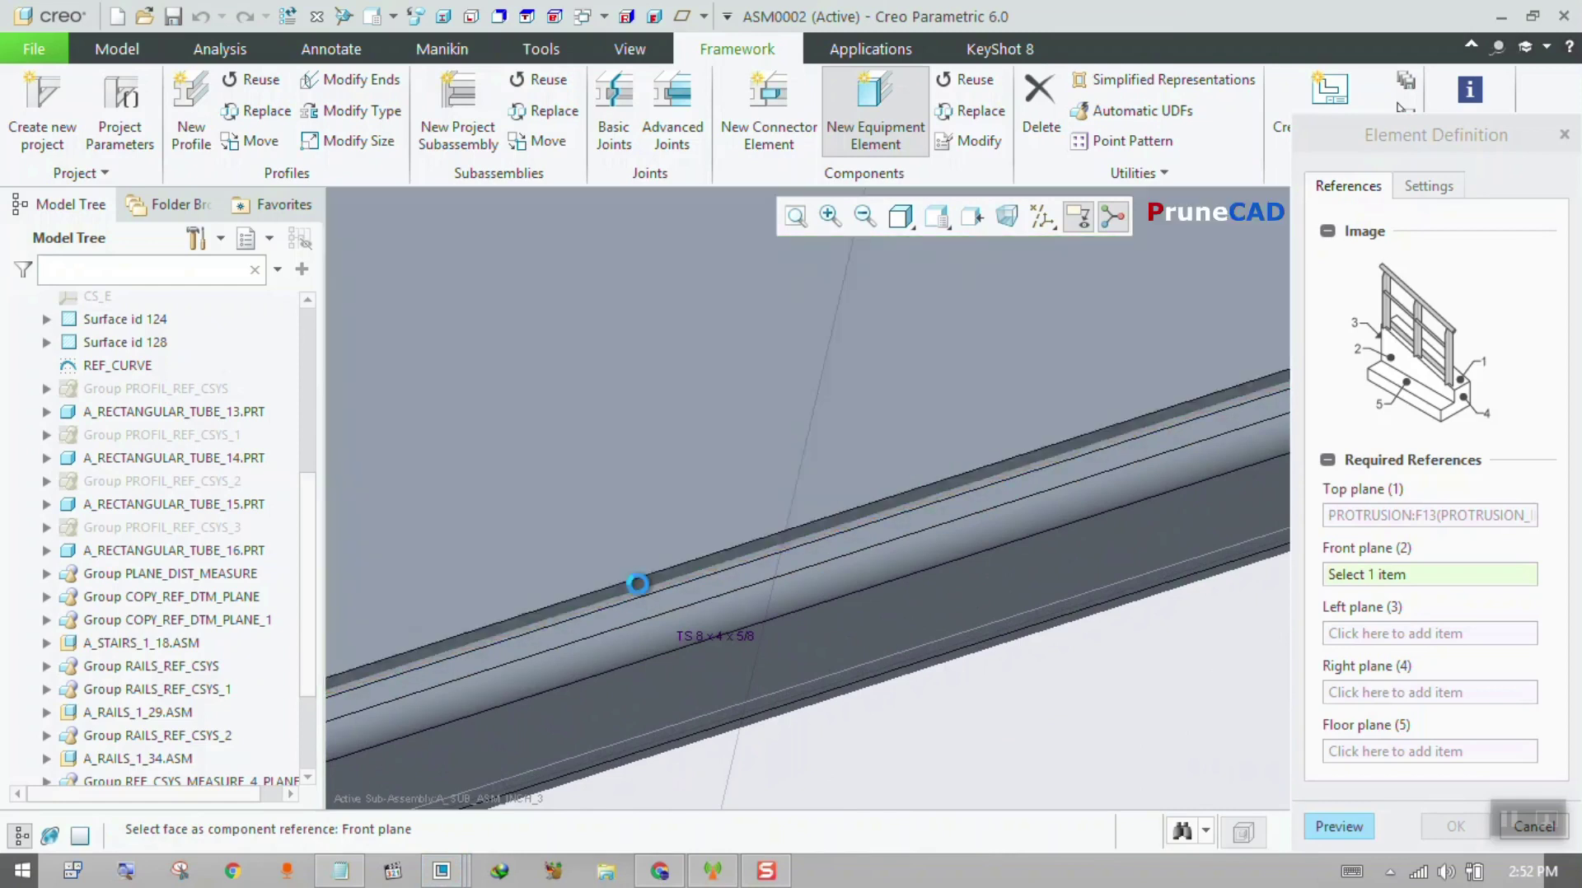
left_click(637, 582)
scroll(725, 569, "up", 3)
scroll(519, 637, "down", 3)
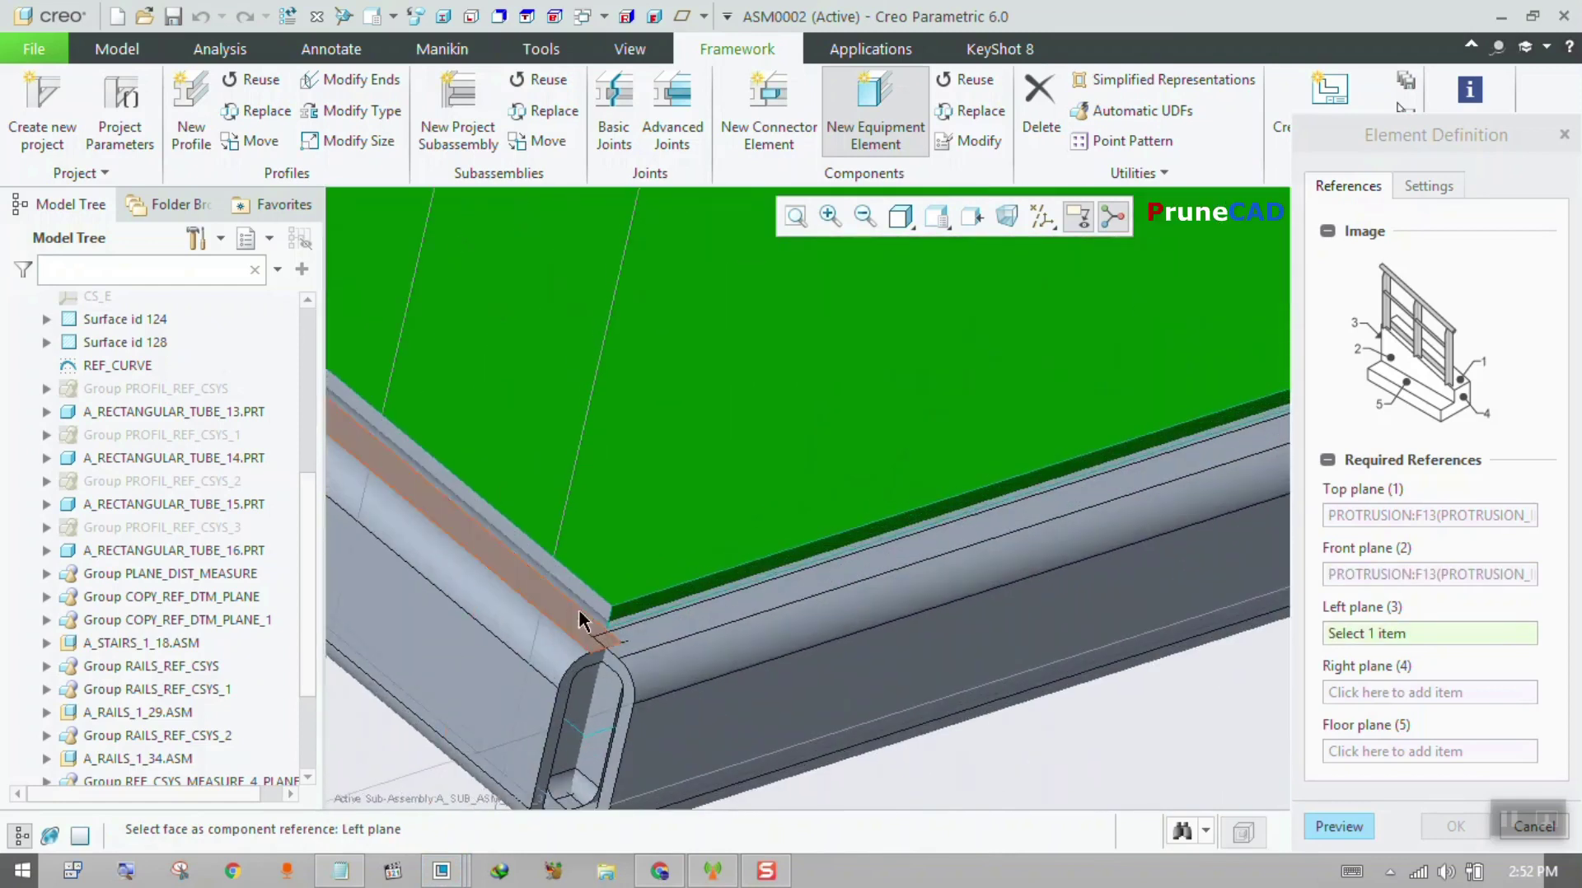
left_click(595, 614)
scroll(577, 627, "up", 3)
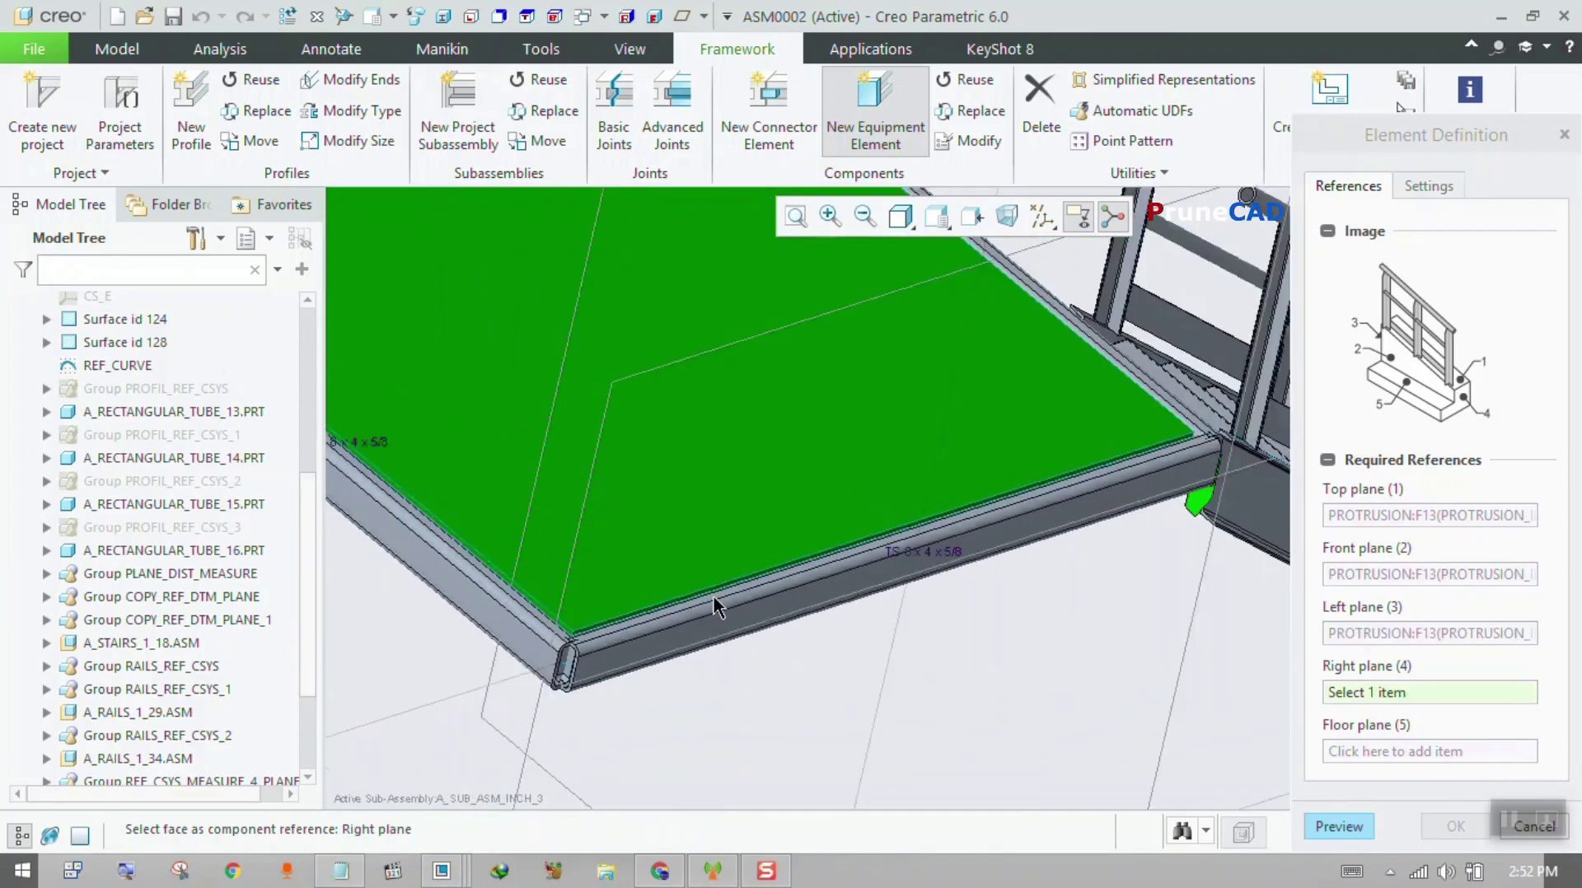
- Pick the plate's side face next to the stair as right plane and its top surface as floor plane
middle_click_drag(577, 627, 739, 582)
scroll(428, 569, "down", 3)
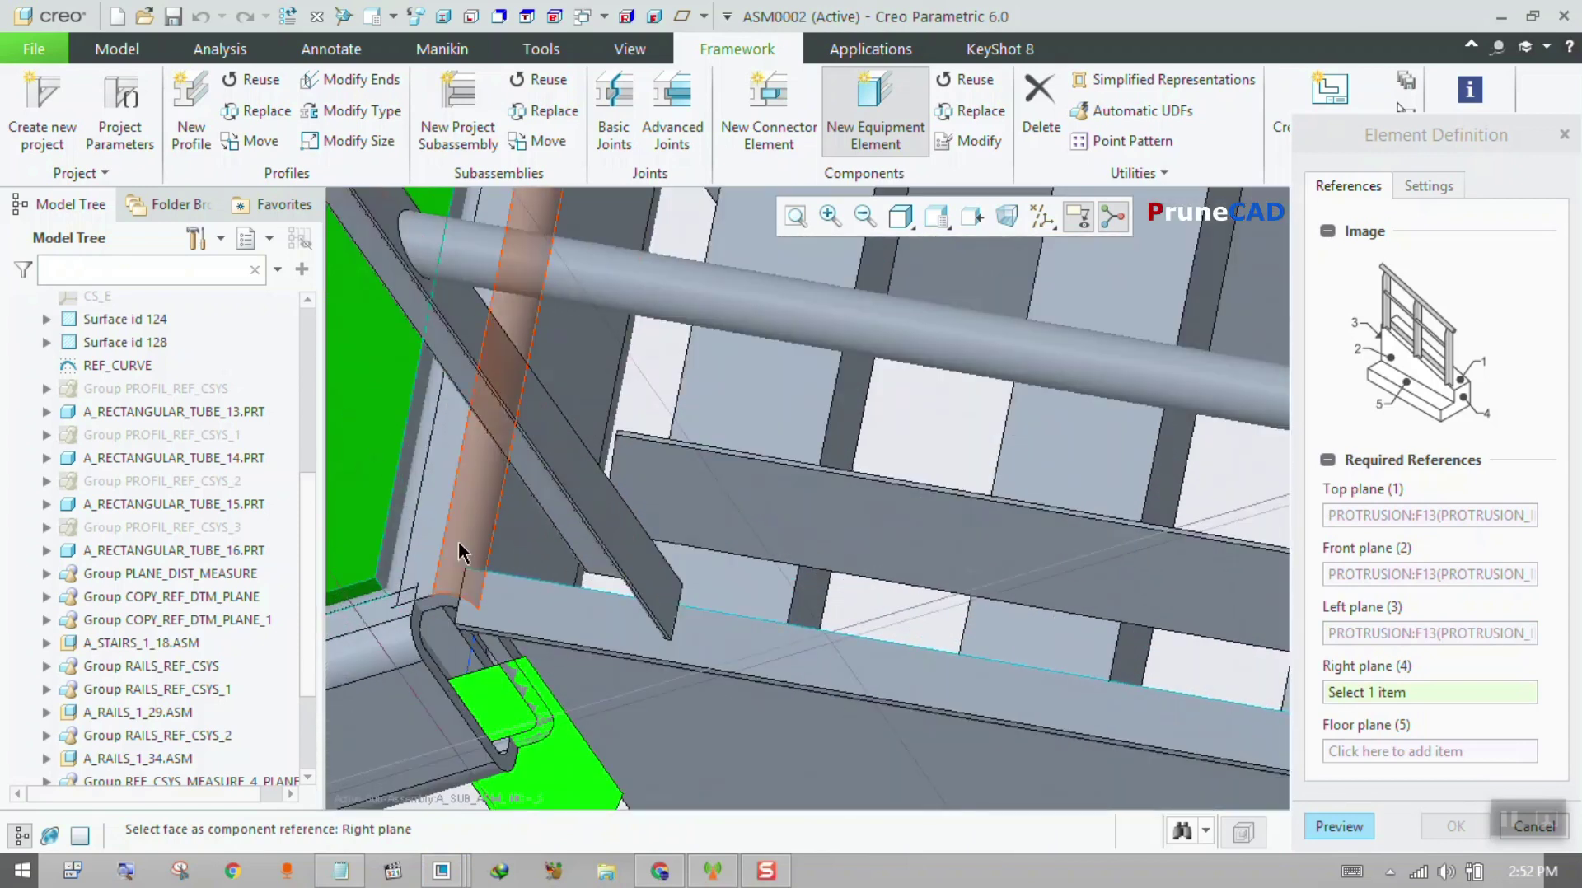
left_click(392, 540)
scroll(811, 547, "up", 3)
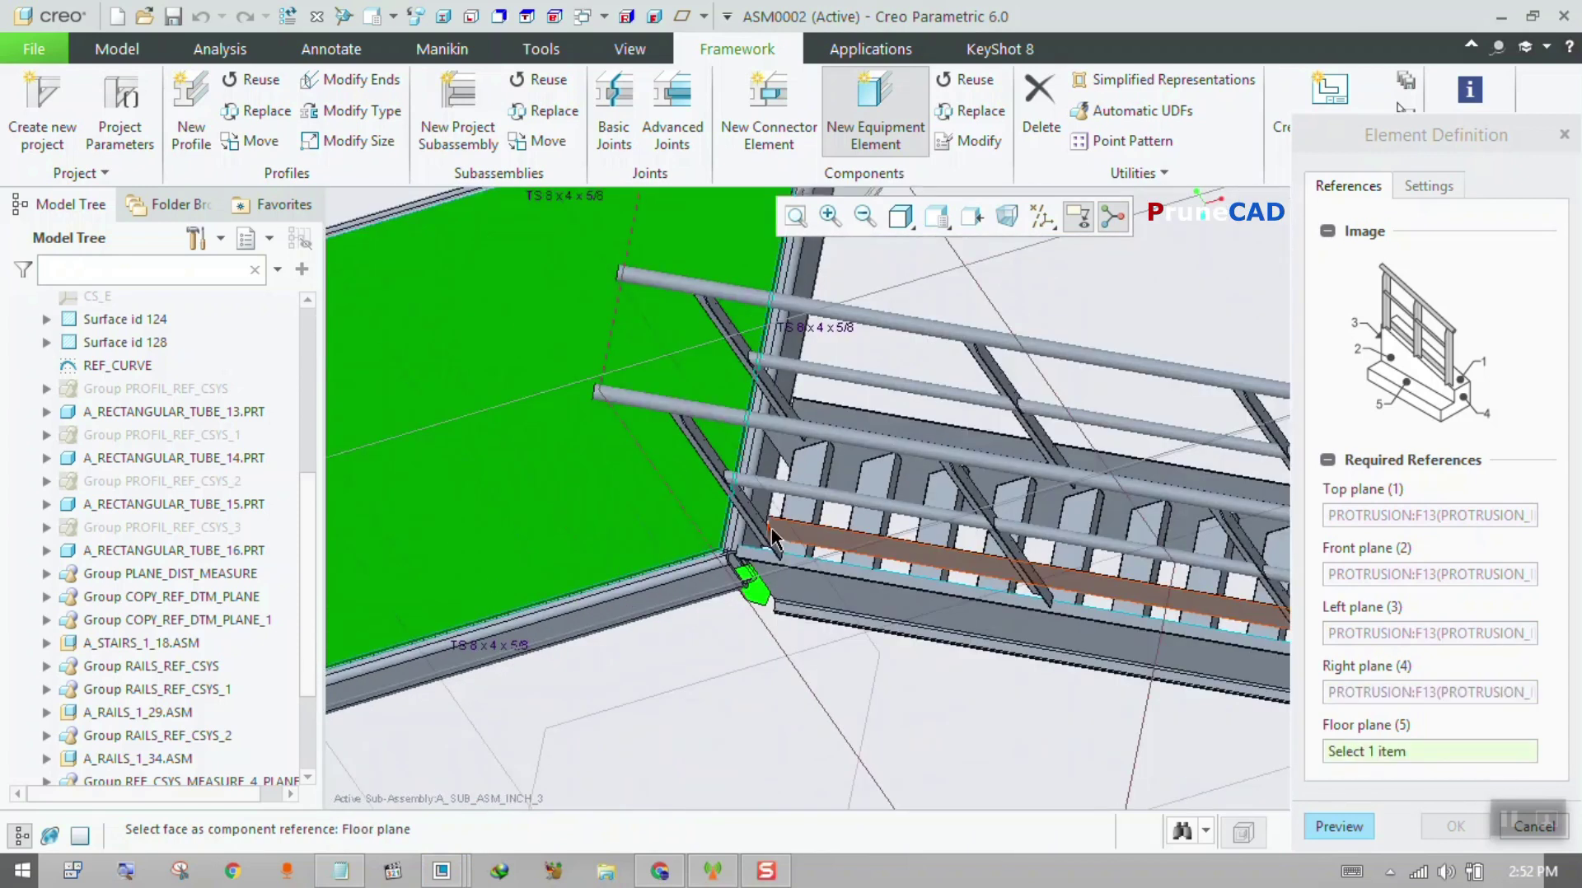
left_click(581, 545)
middle_click_drag(609, 541, 875, 495)
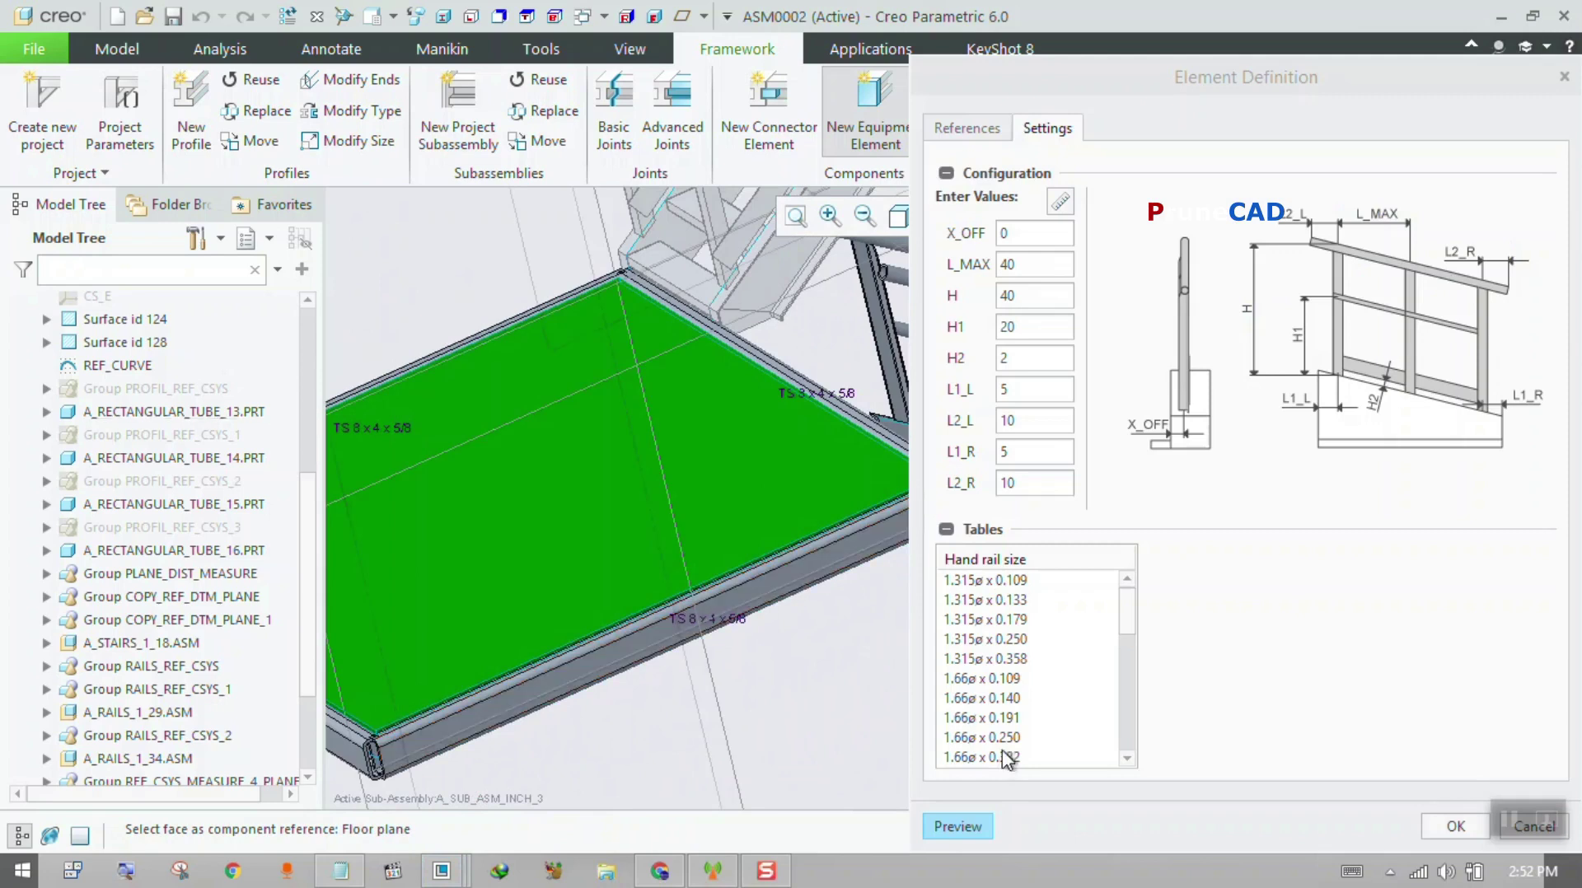
- Preview the landing rail and examine its alignment with the adjoining stair rail in an end-on view
left_click(1455, 826)
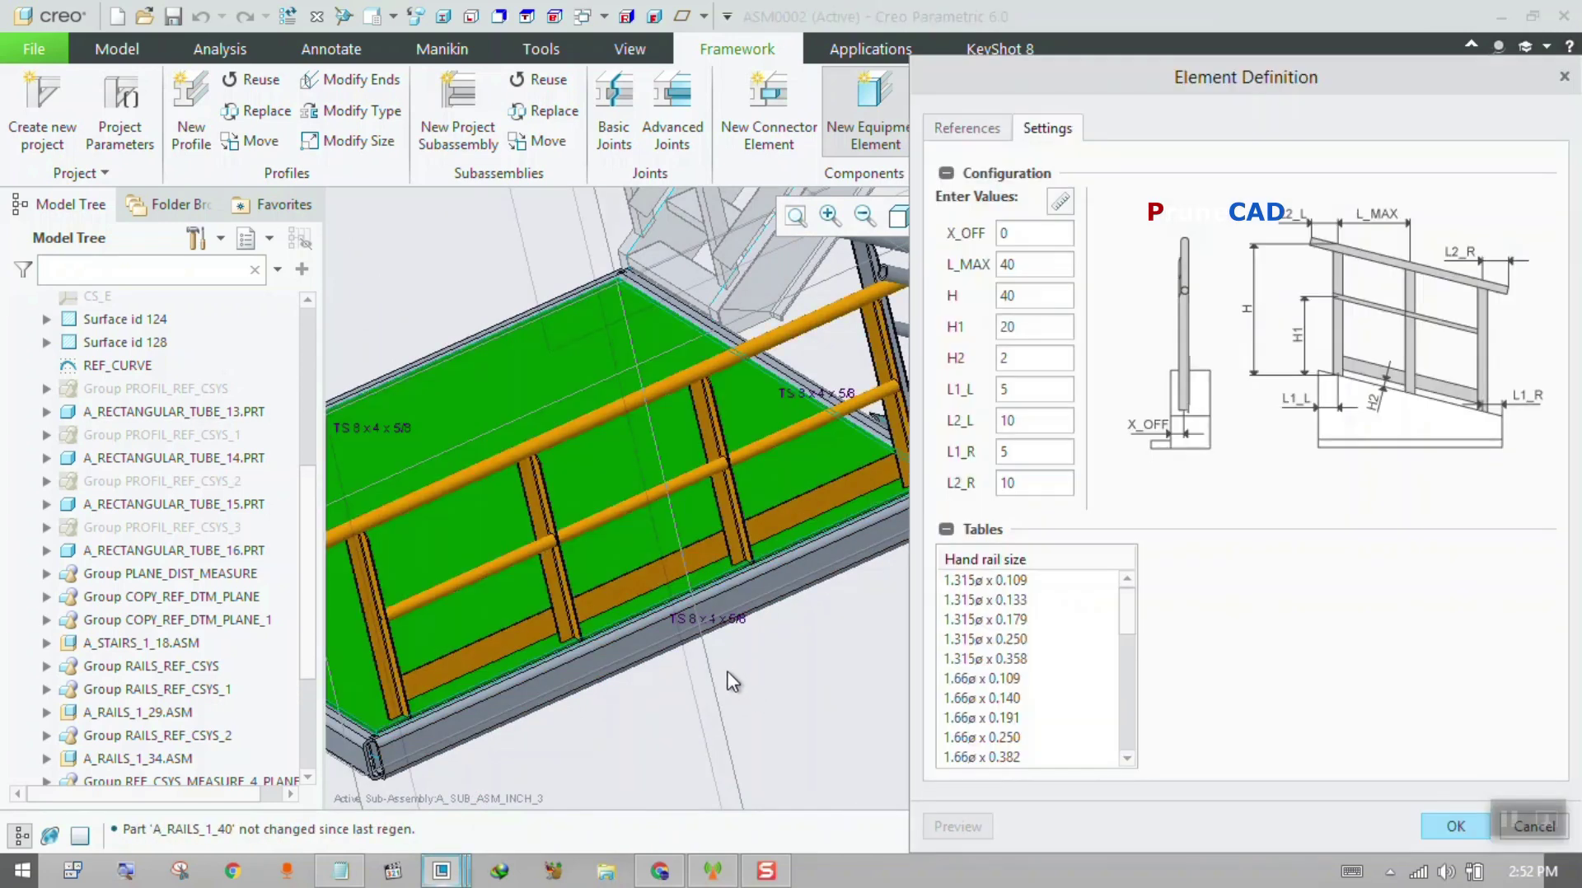
mouse_move(738, 688)
middle_mouse_down()
mouse_move(682, 615)
mouse_move(618, 731)
mouse_move(715, 556)
mouse_move(796, 462)
mouse_move(808, 480)
mouse_move(783, 486)
middle_mouse_up()
scroll(715, 556, "up", 5)
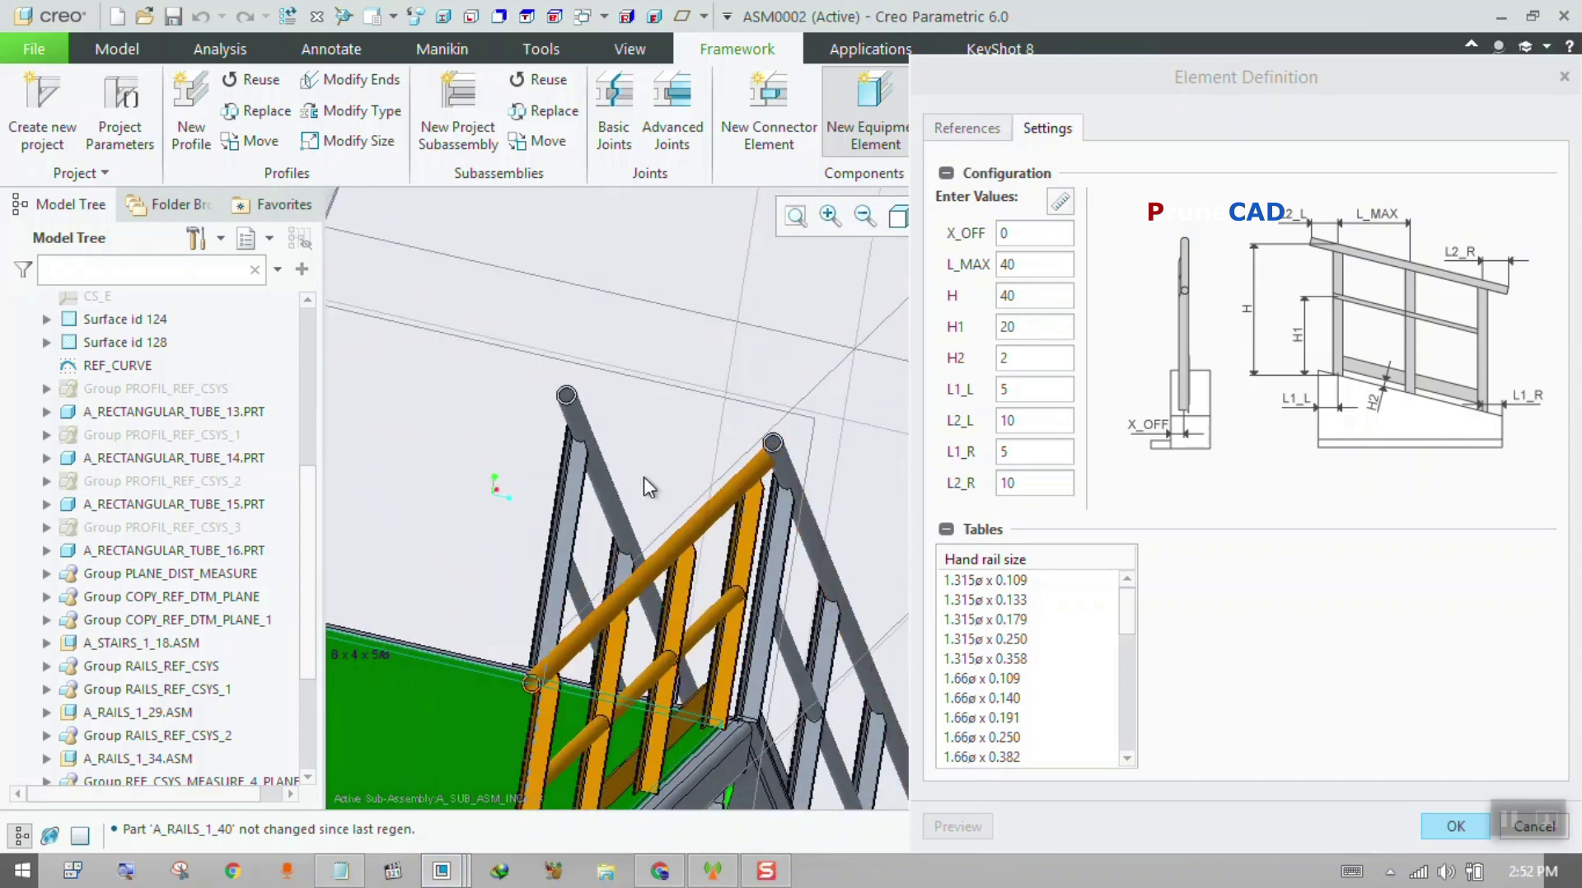
left_click(634, 23)
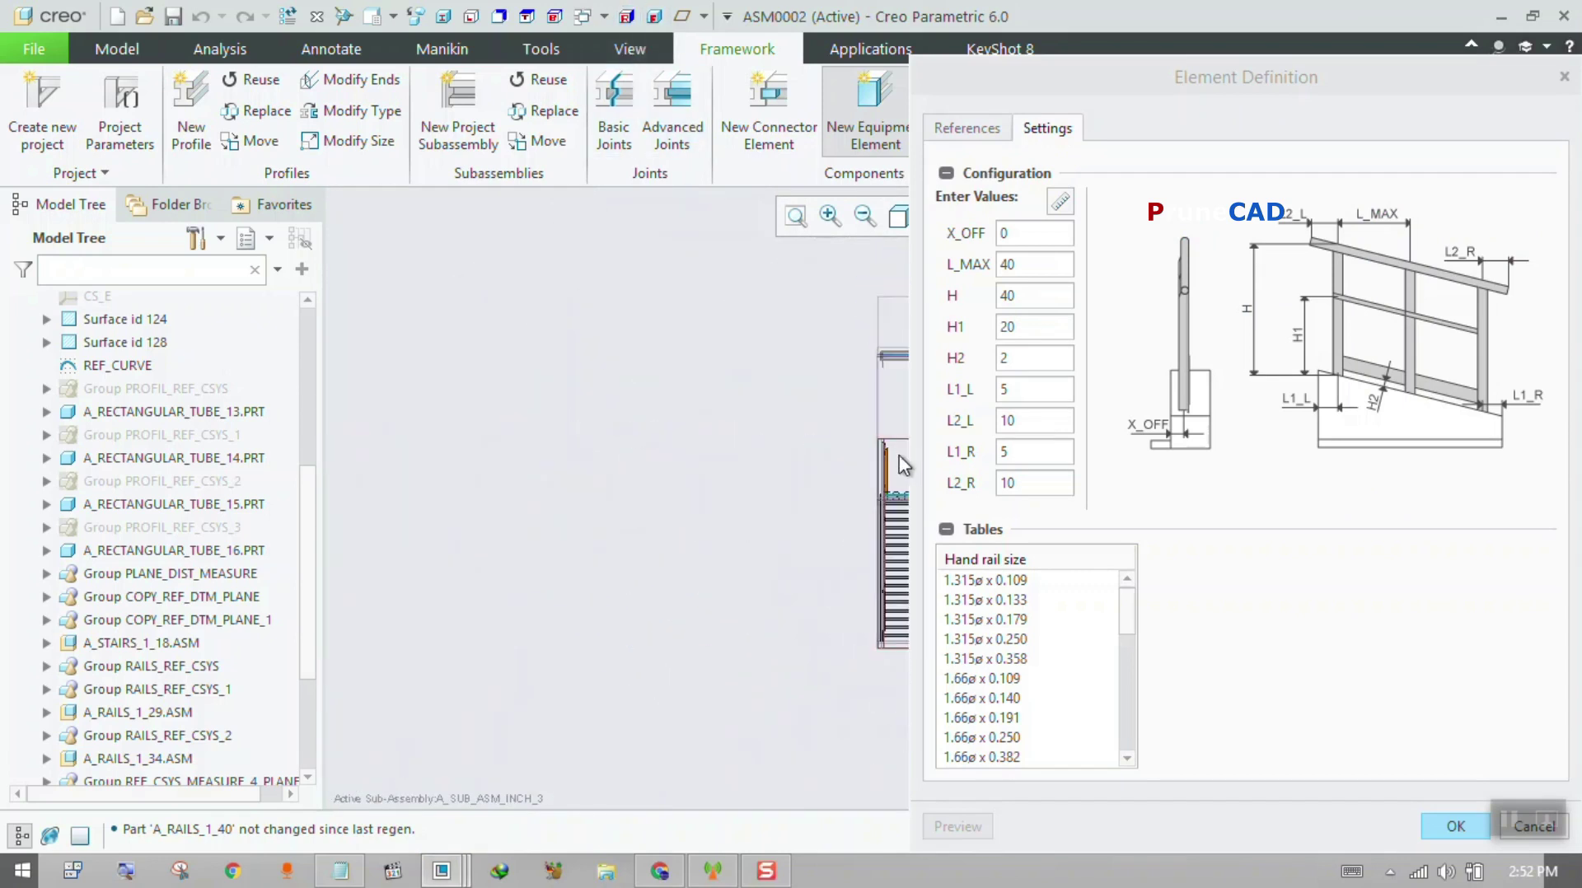
left_click(470, 17)
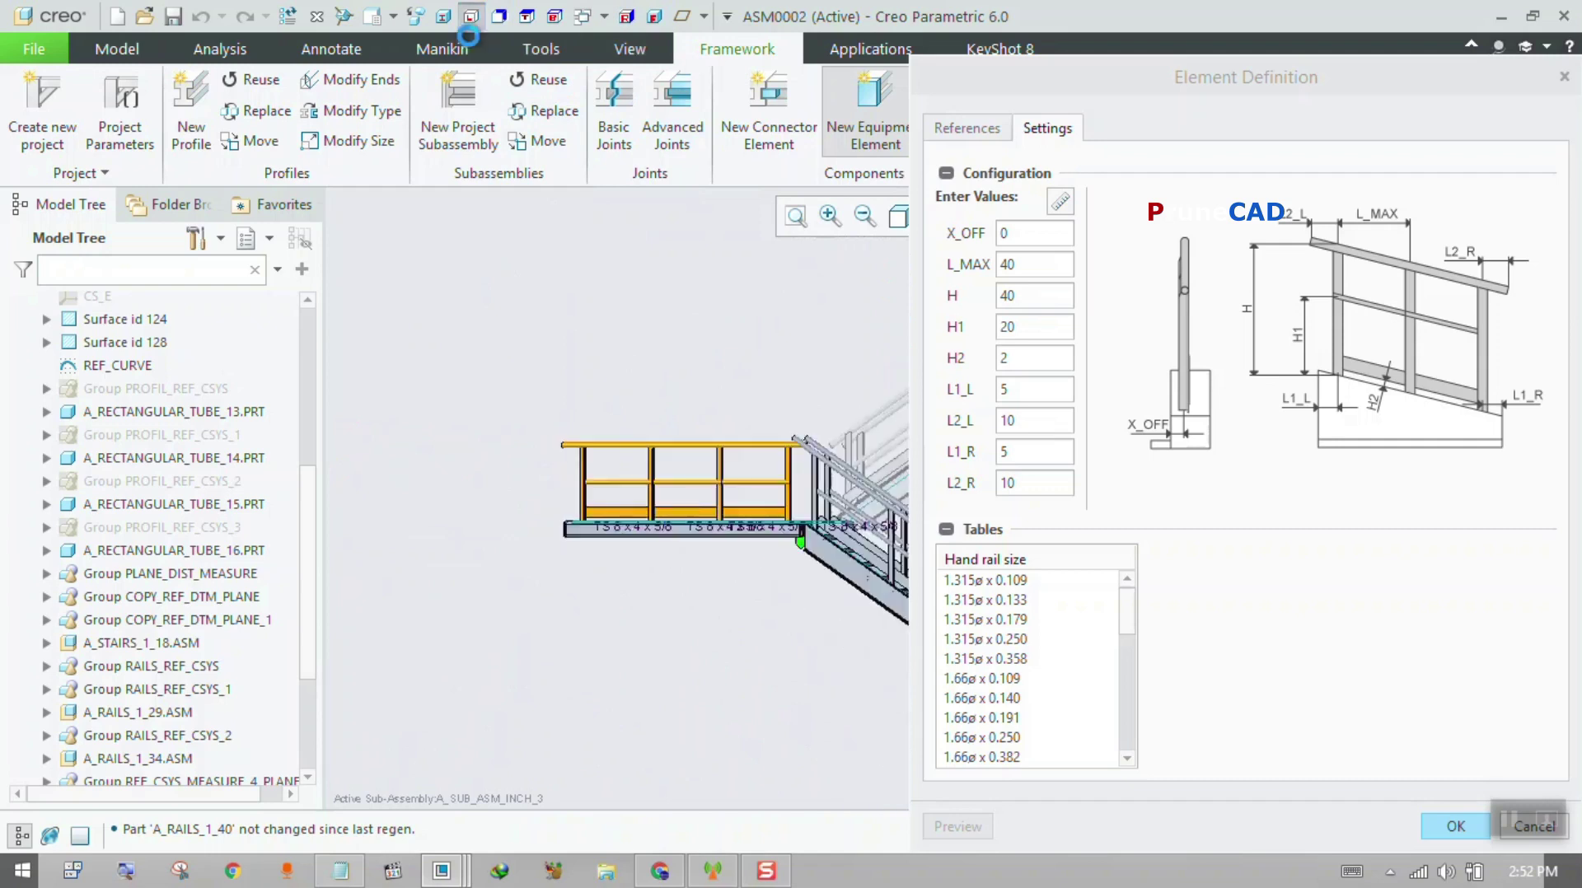
scroll(876, 455, "up", 5)
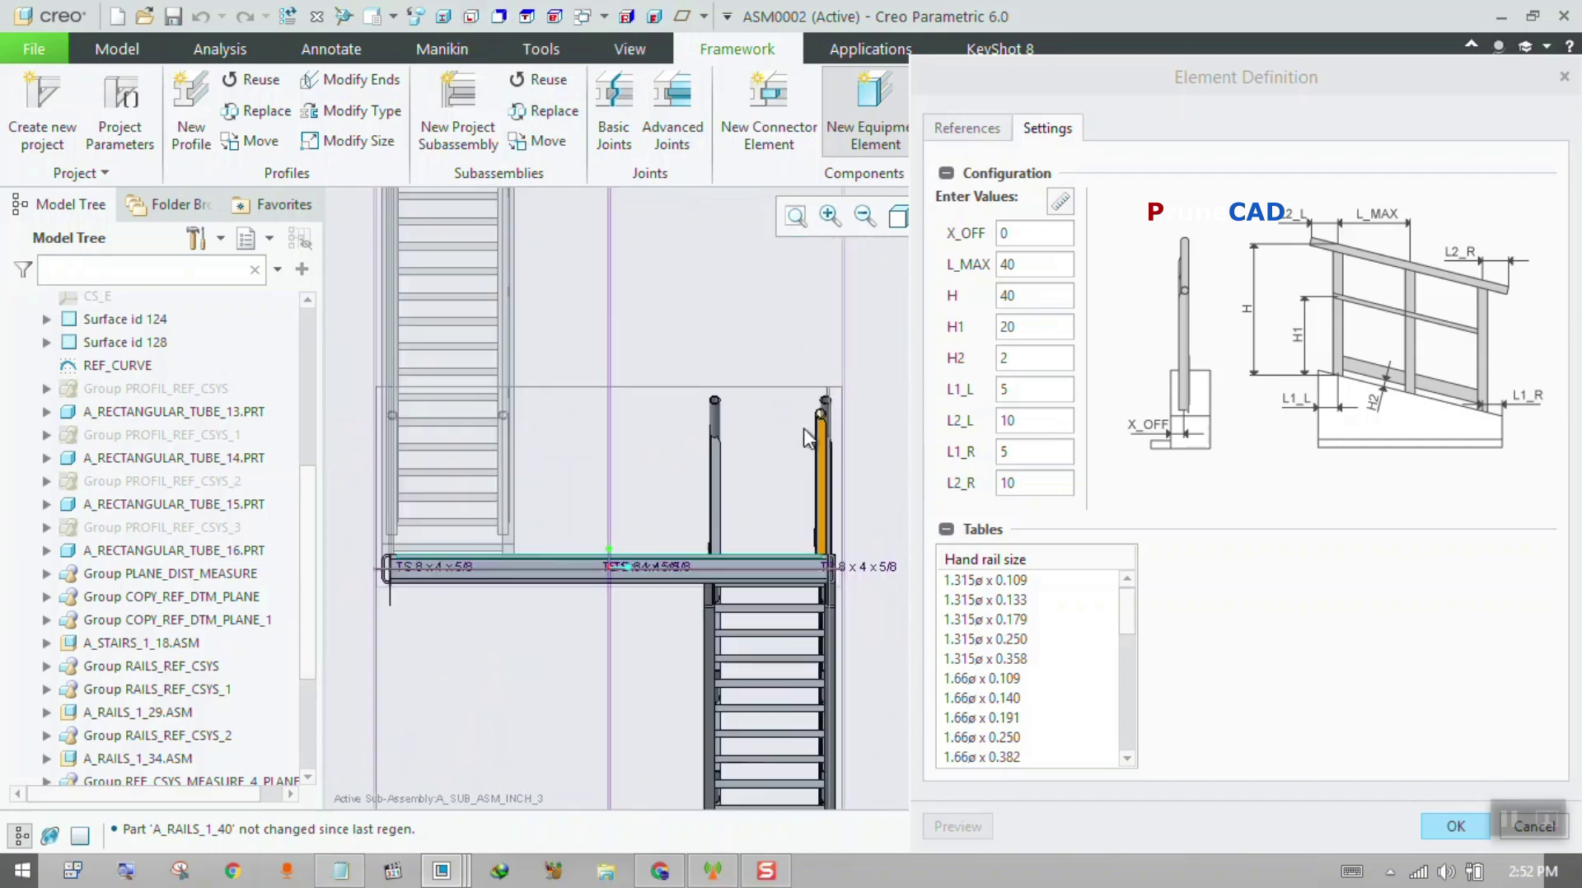
scroll(806, 437, "up", 3)
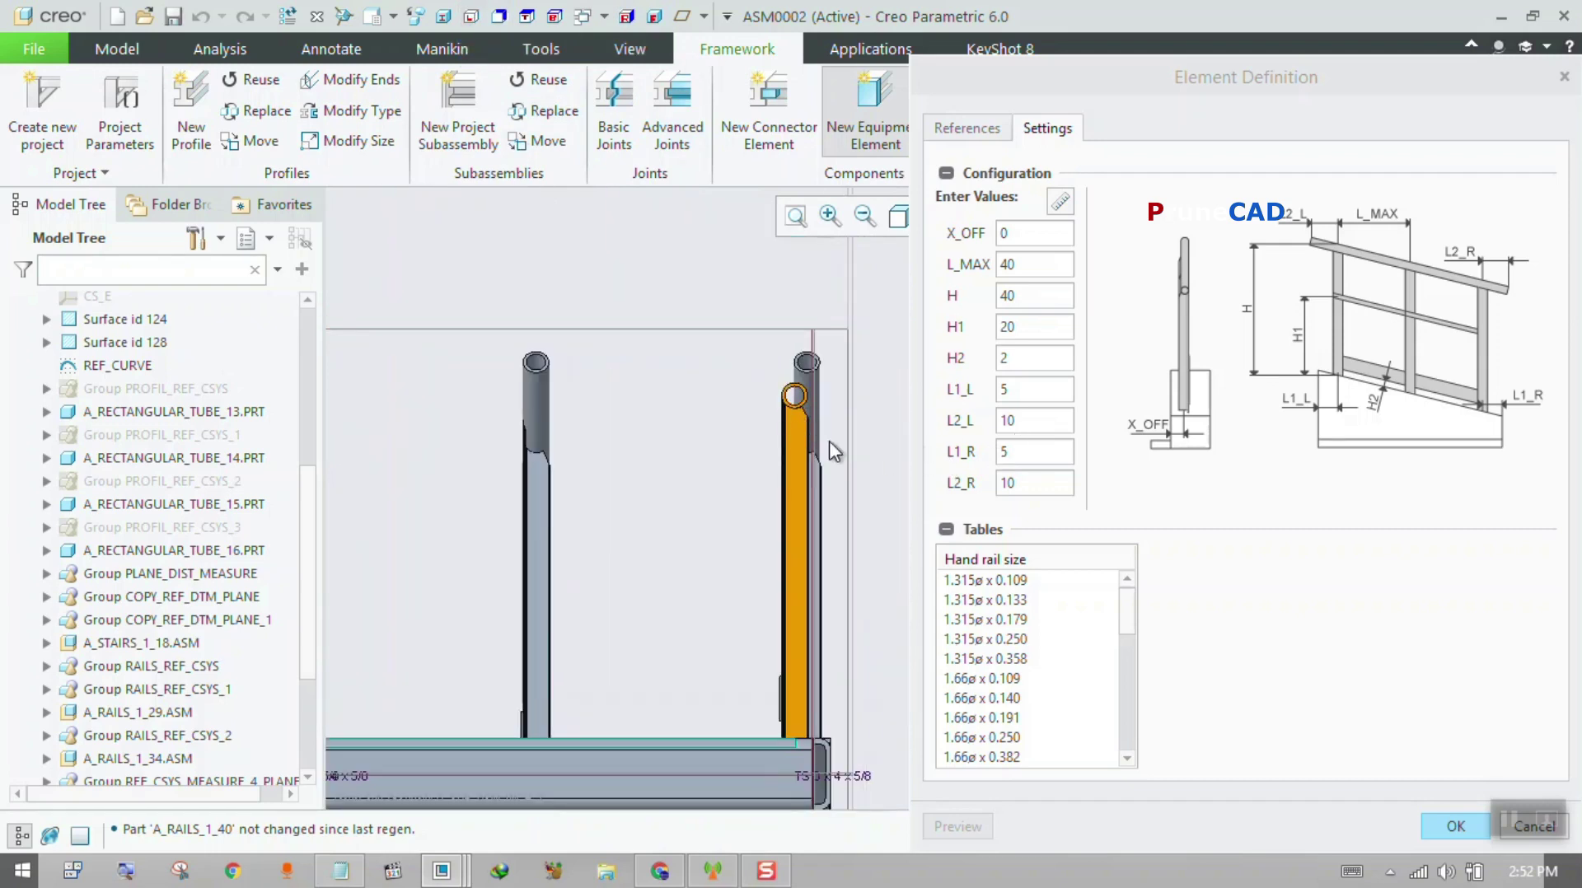
scroll(829, 442, "up", 3)
- Try X_OFF values of .5, -1 and -1.25 for the landing rail, previewing each one
double_click(1019, 232)
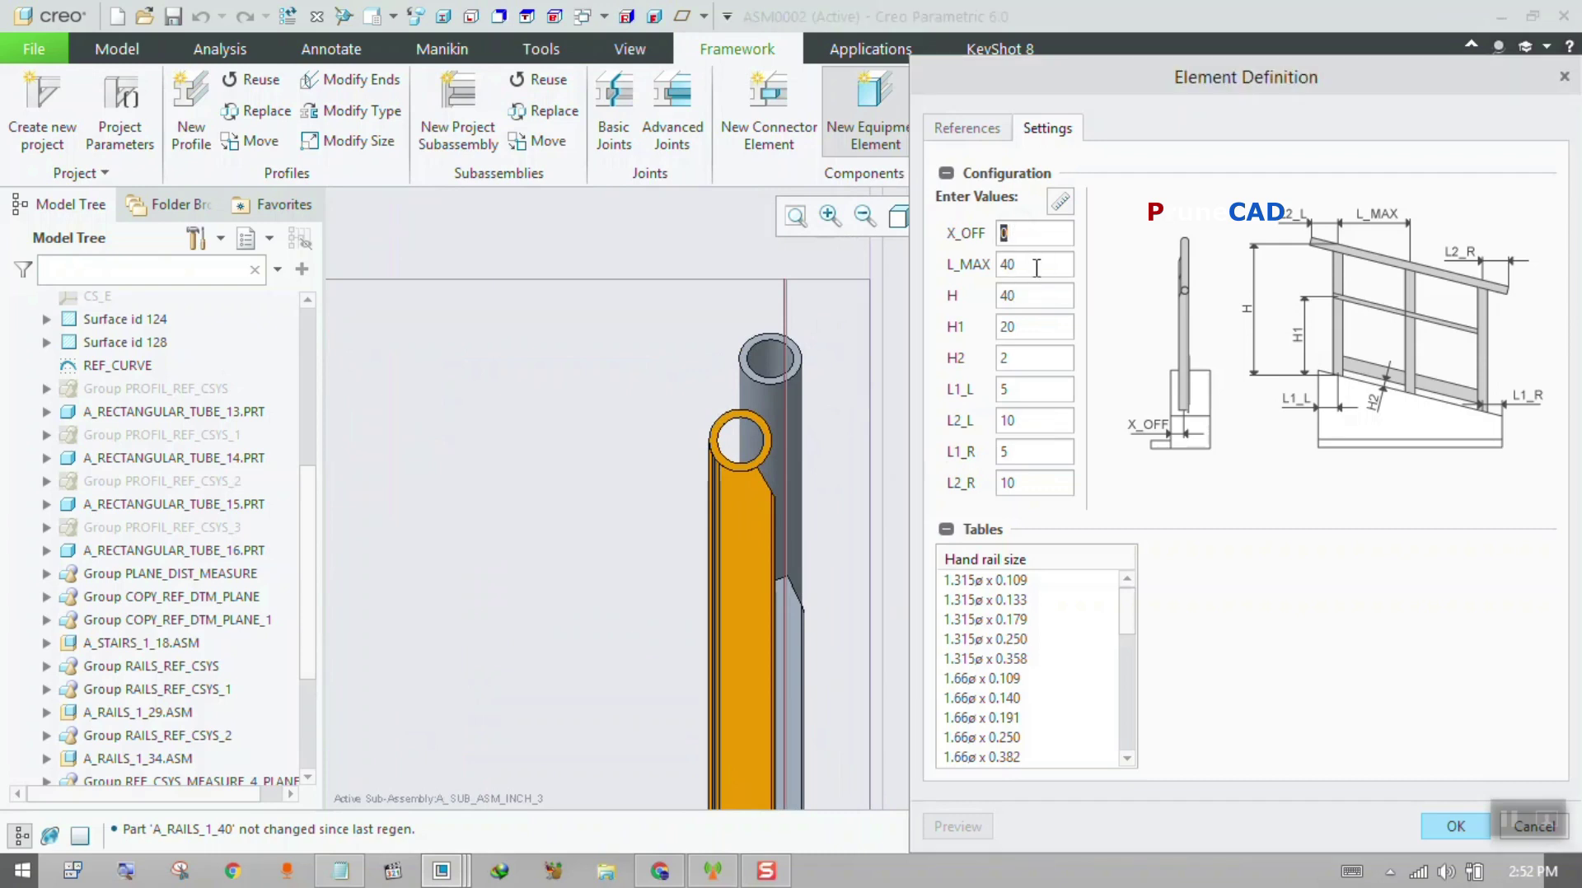
type(".5")
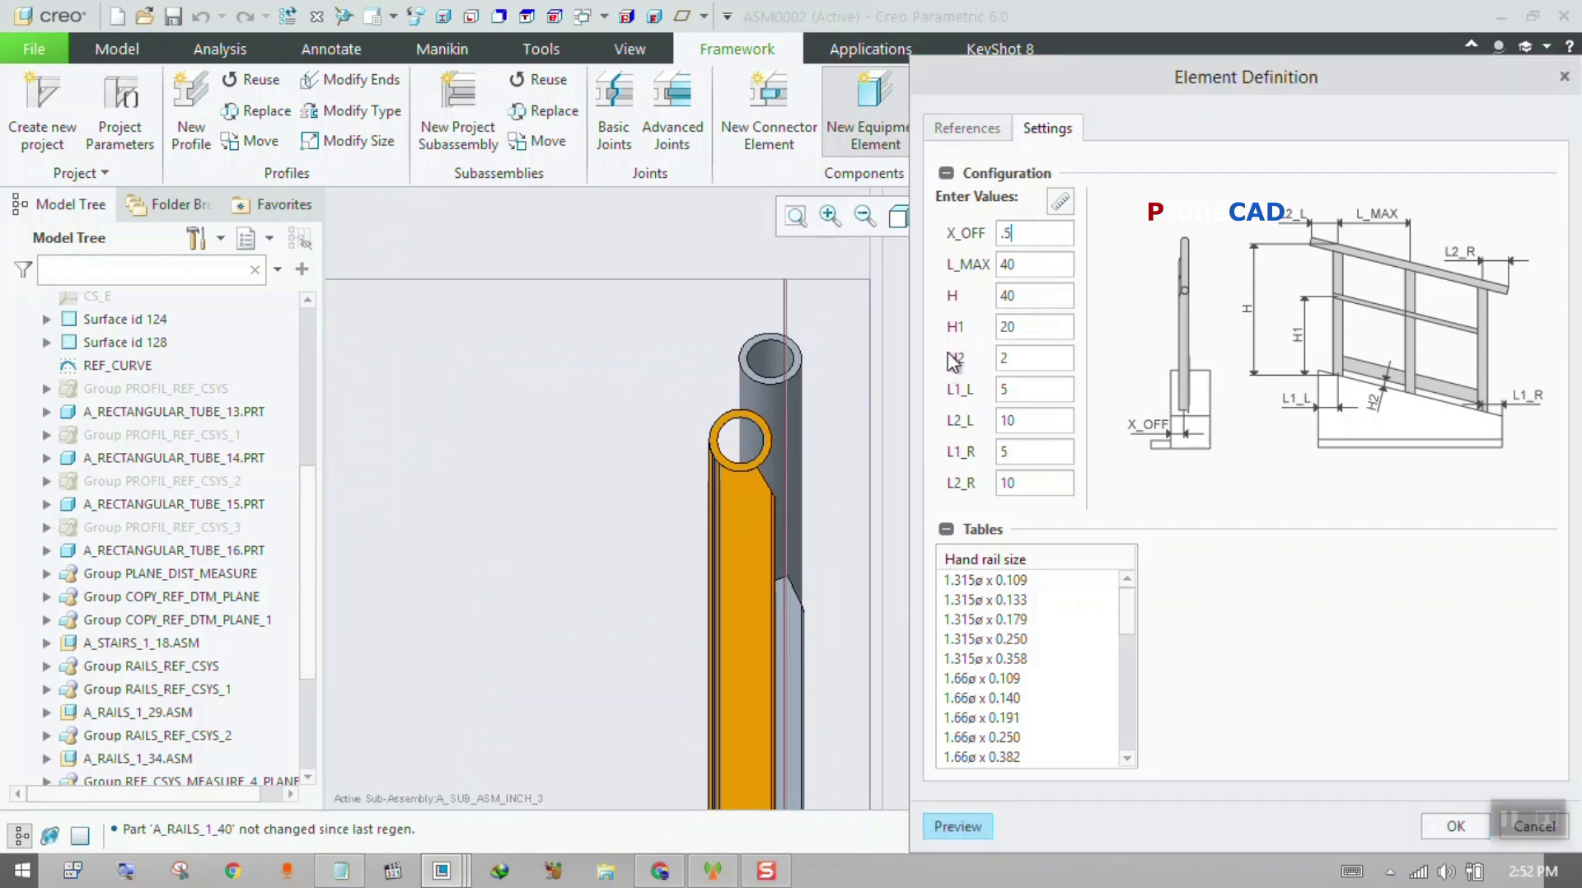
left_click(977, 825)
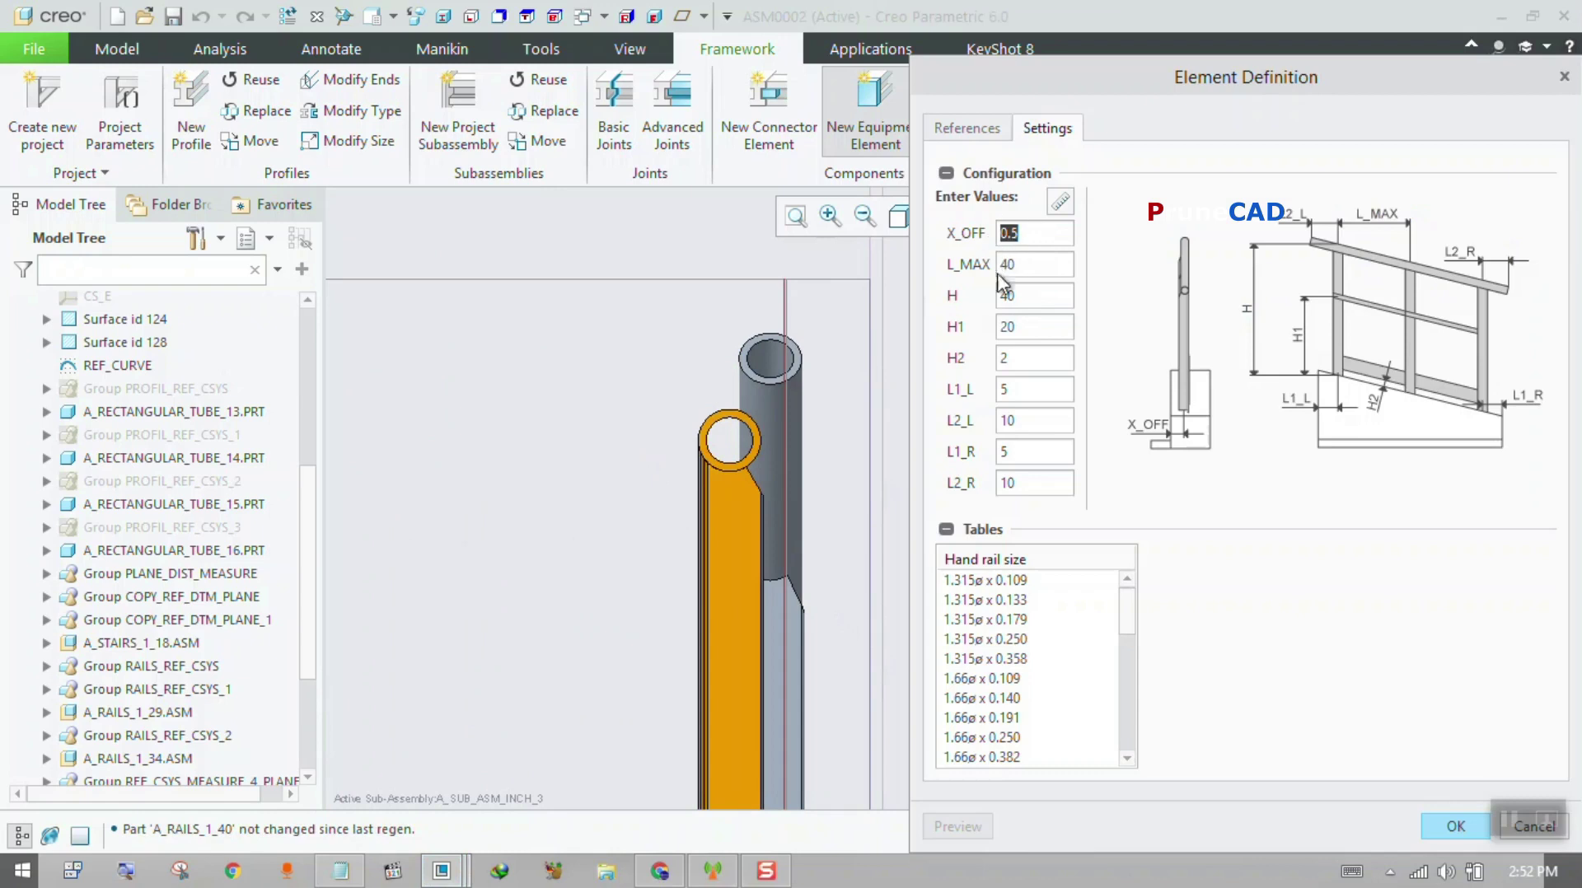
type("-1")
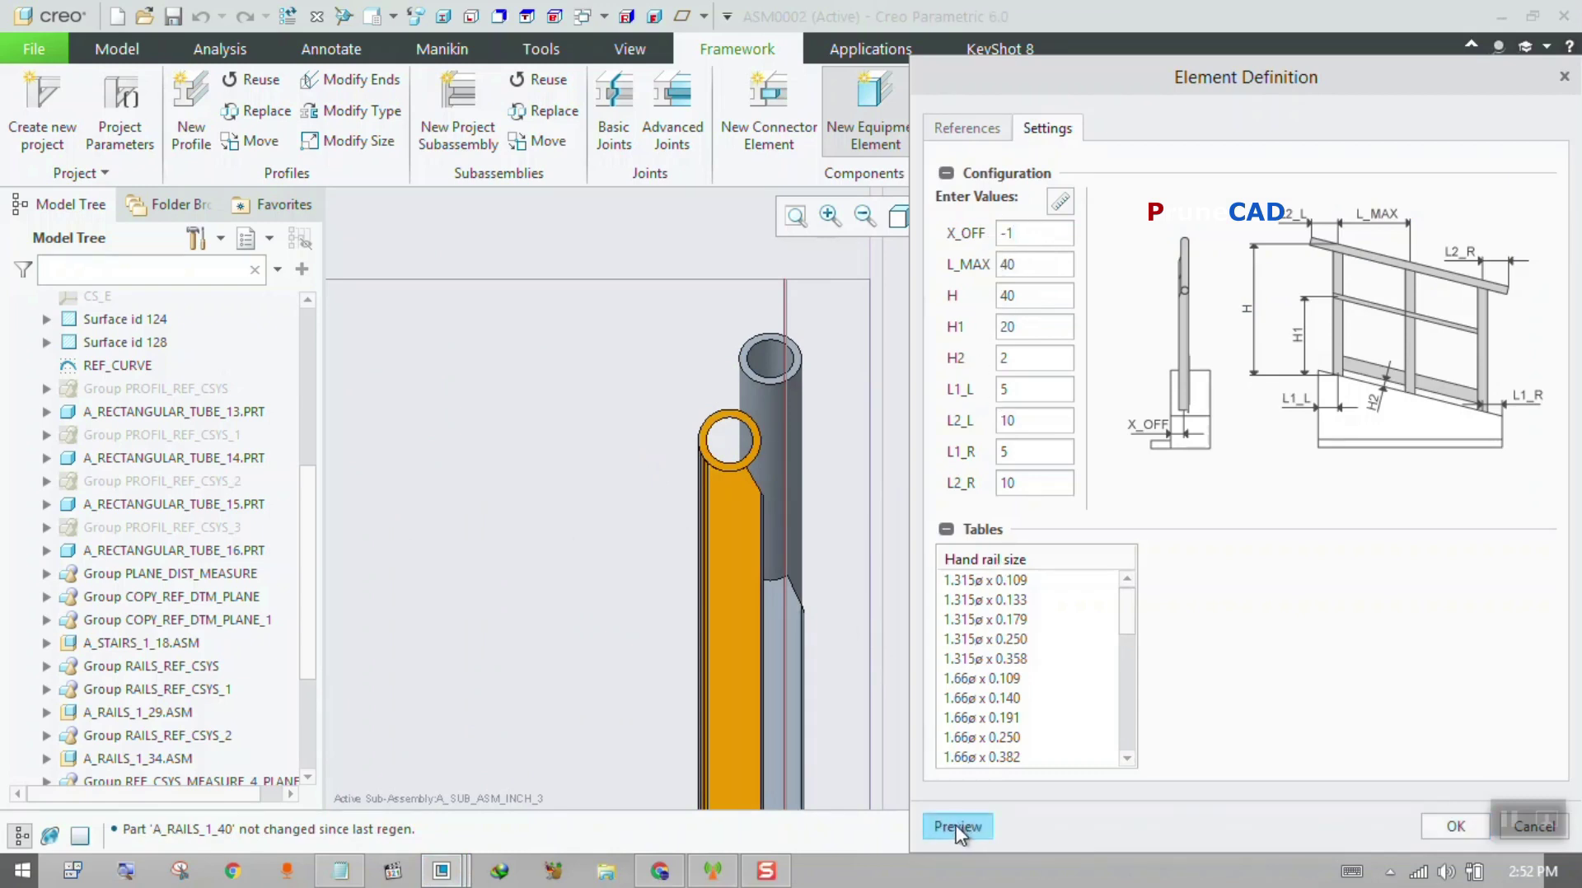
left_click(958, 828)
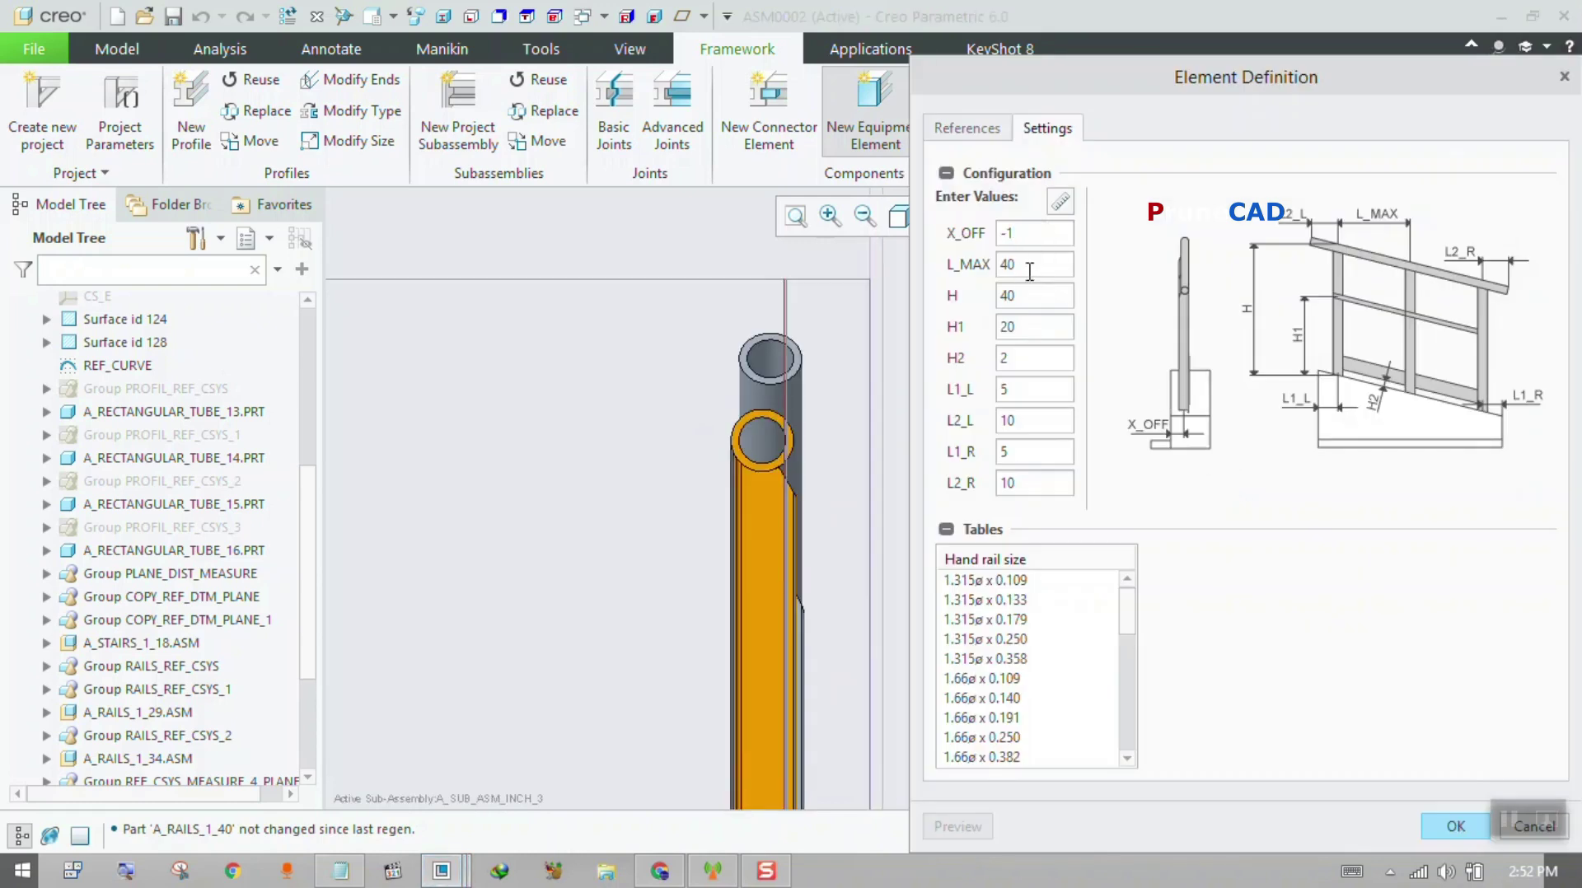
type(".25")
left_click(973, 818)
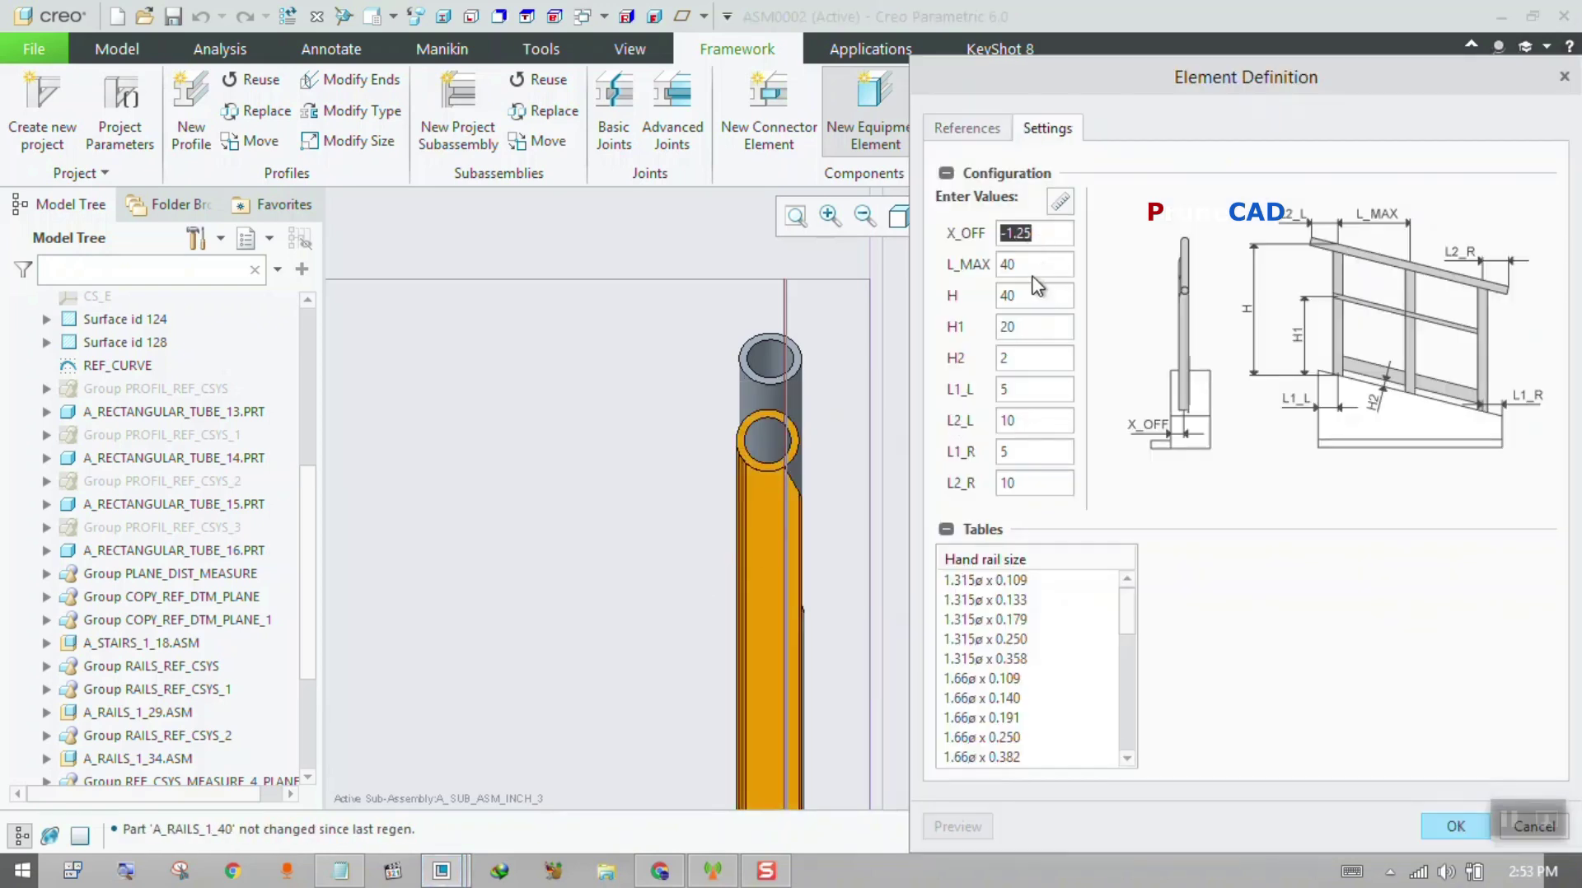
- Set the landing rail's X_OFF to -1.5, preview it and accept the rail
type("-1")
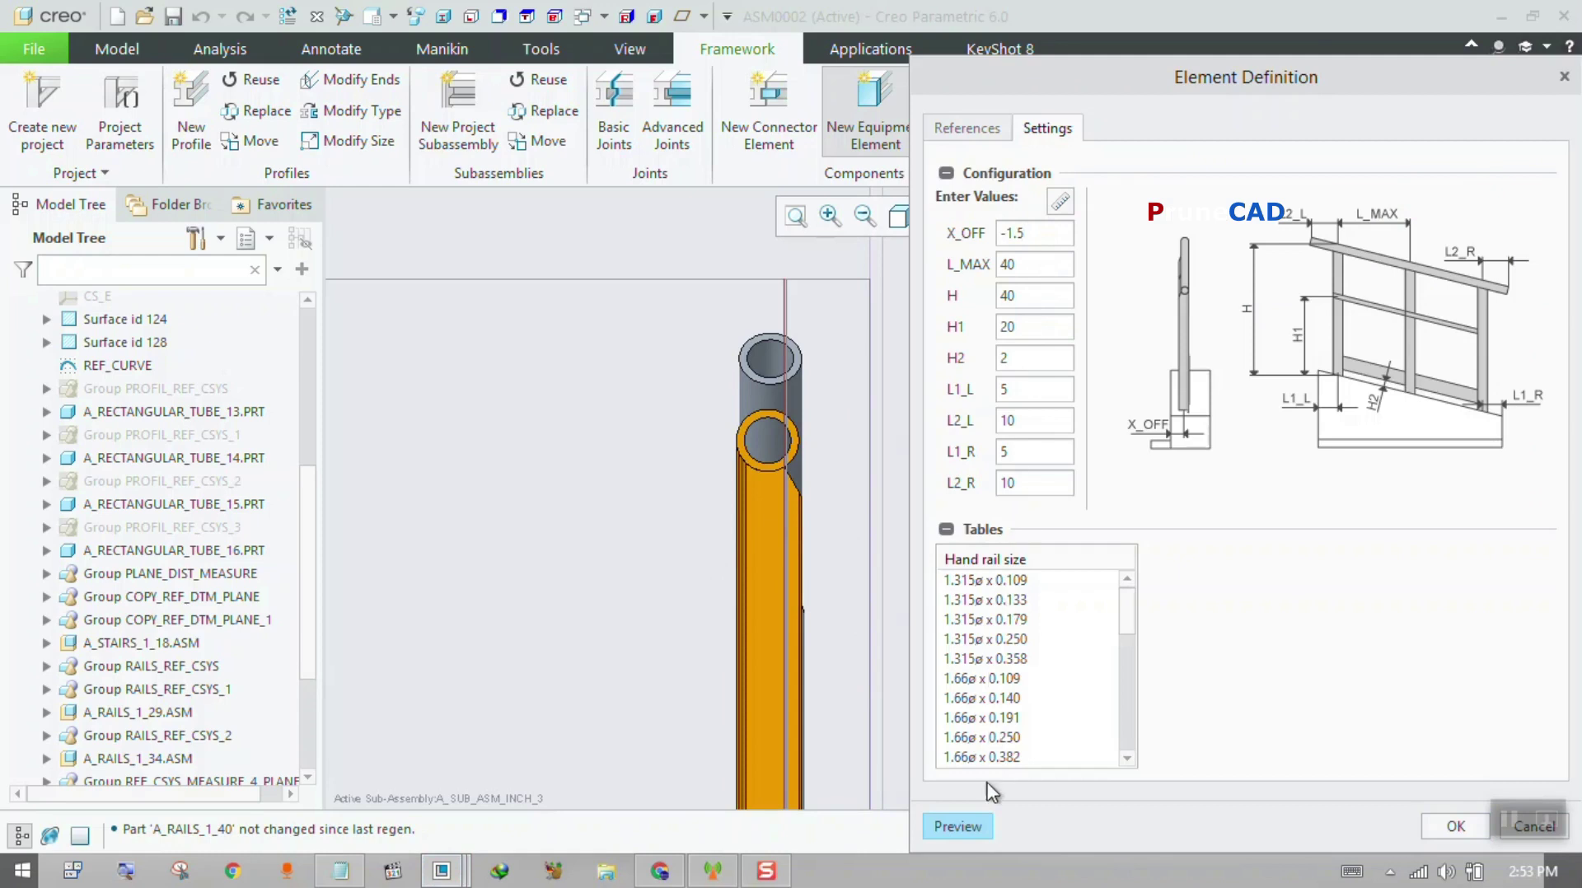
left_click(977, 826)
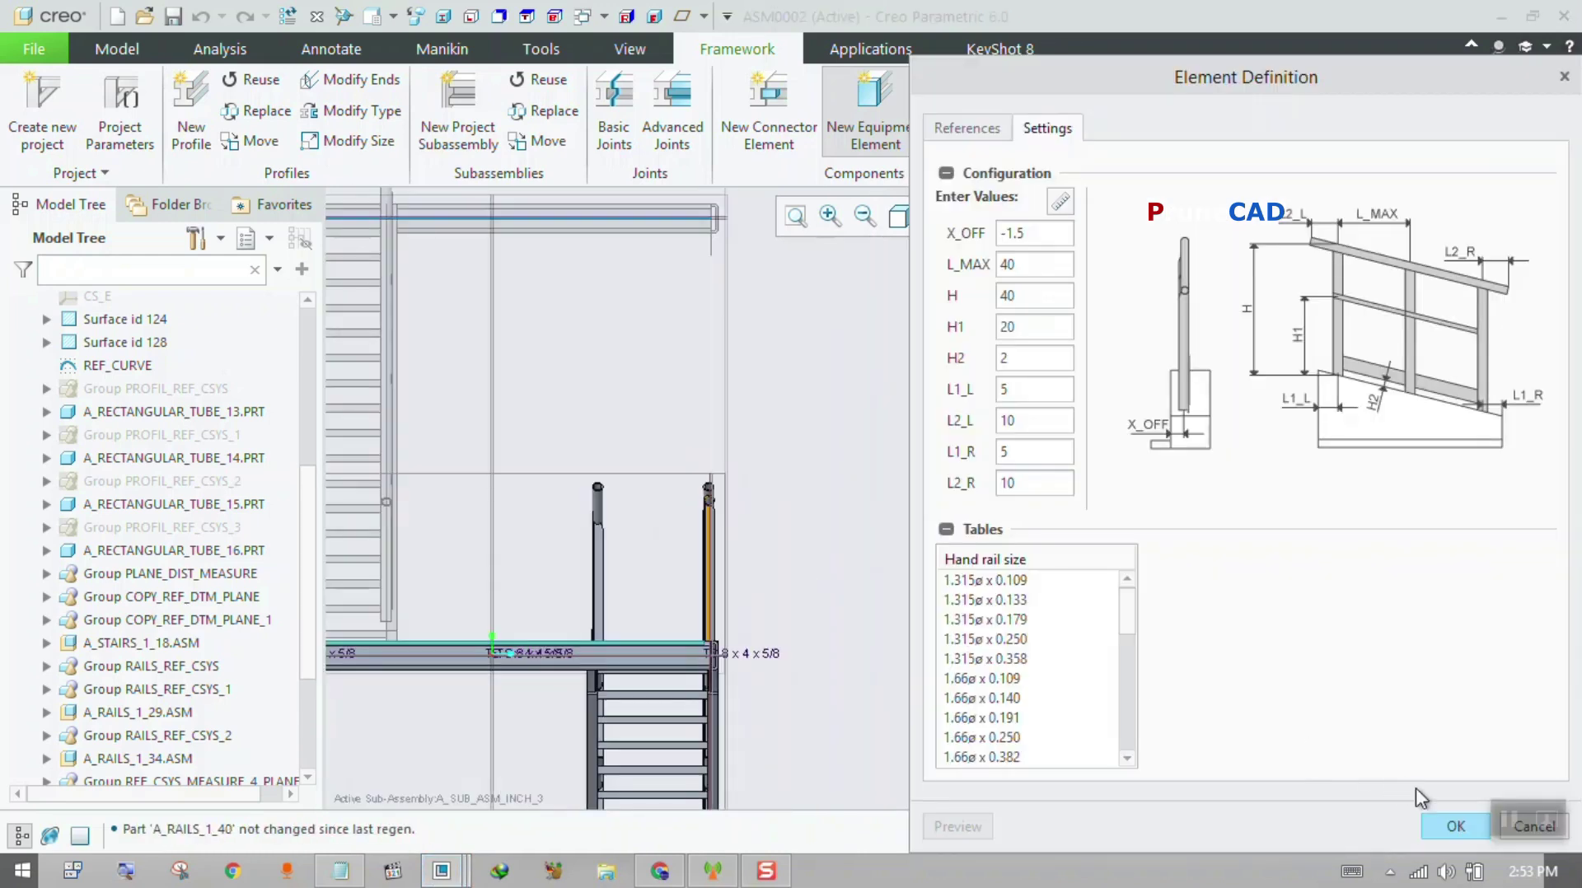
left_click(1454, 826)
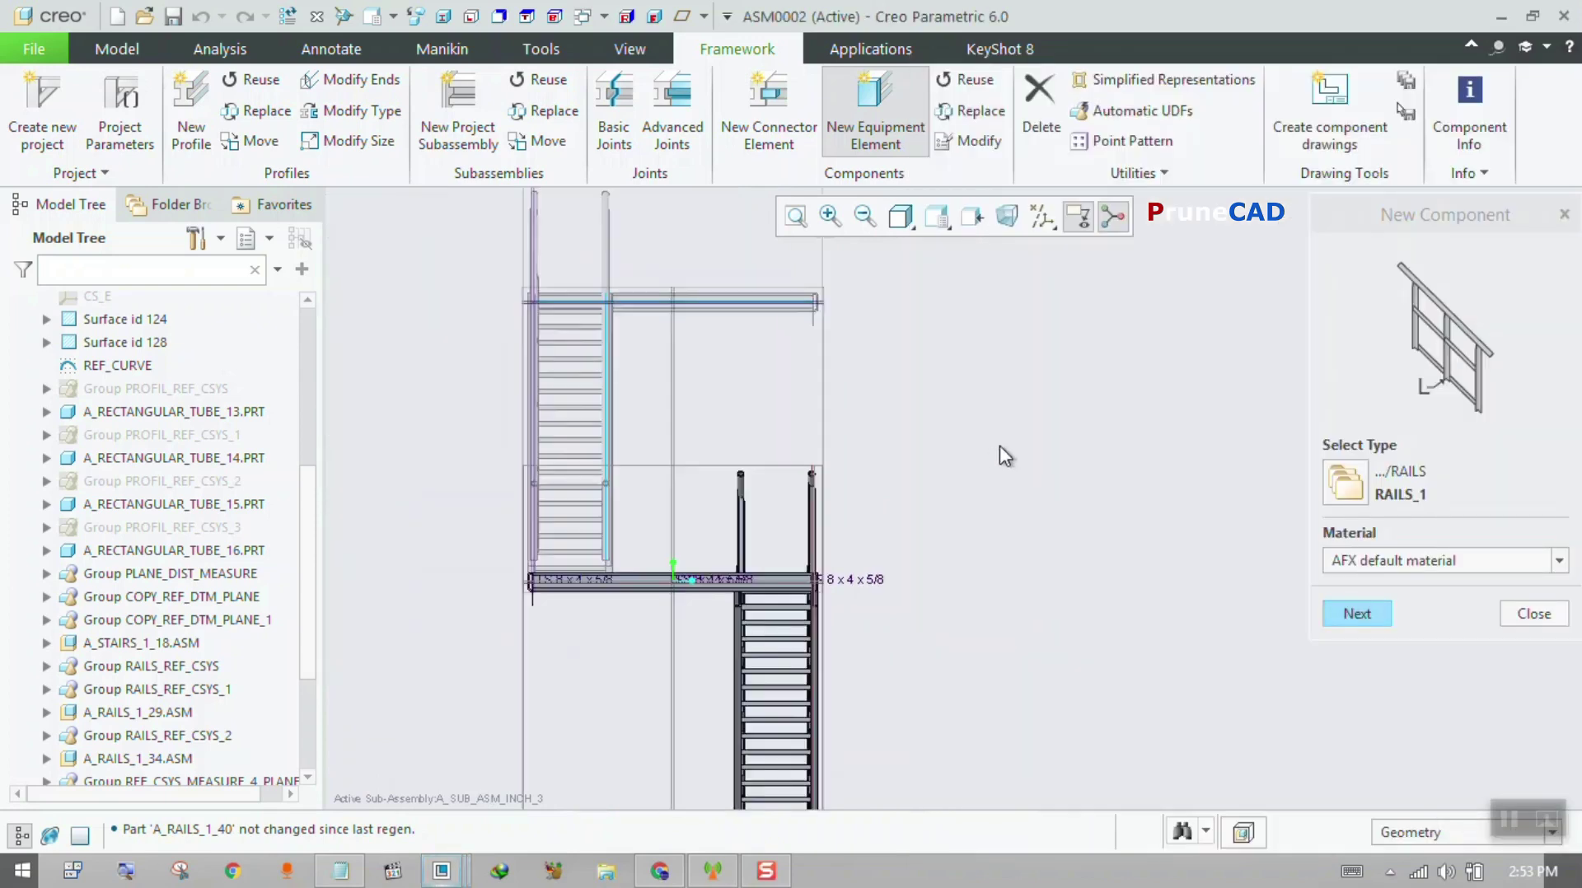
- Start another RAILS_1 element for the landing's adjacent open side, using the plate's top face as top plane and that side's edge face as front plane
scroll(669, 621, "down", 4)
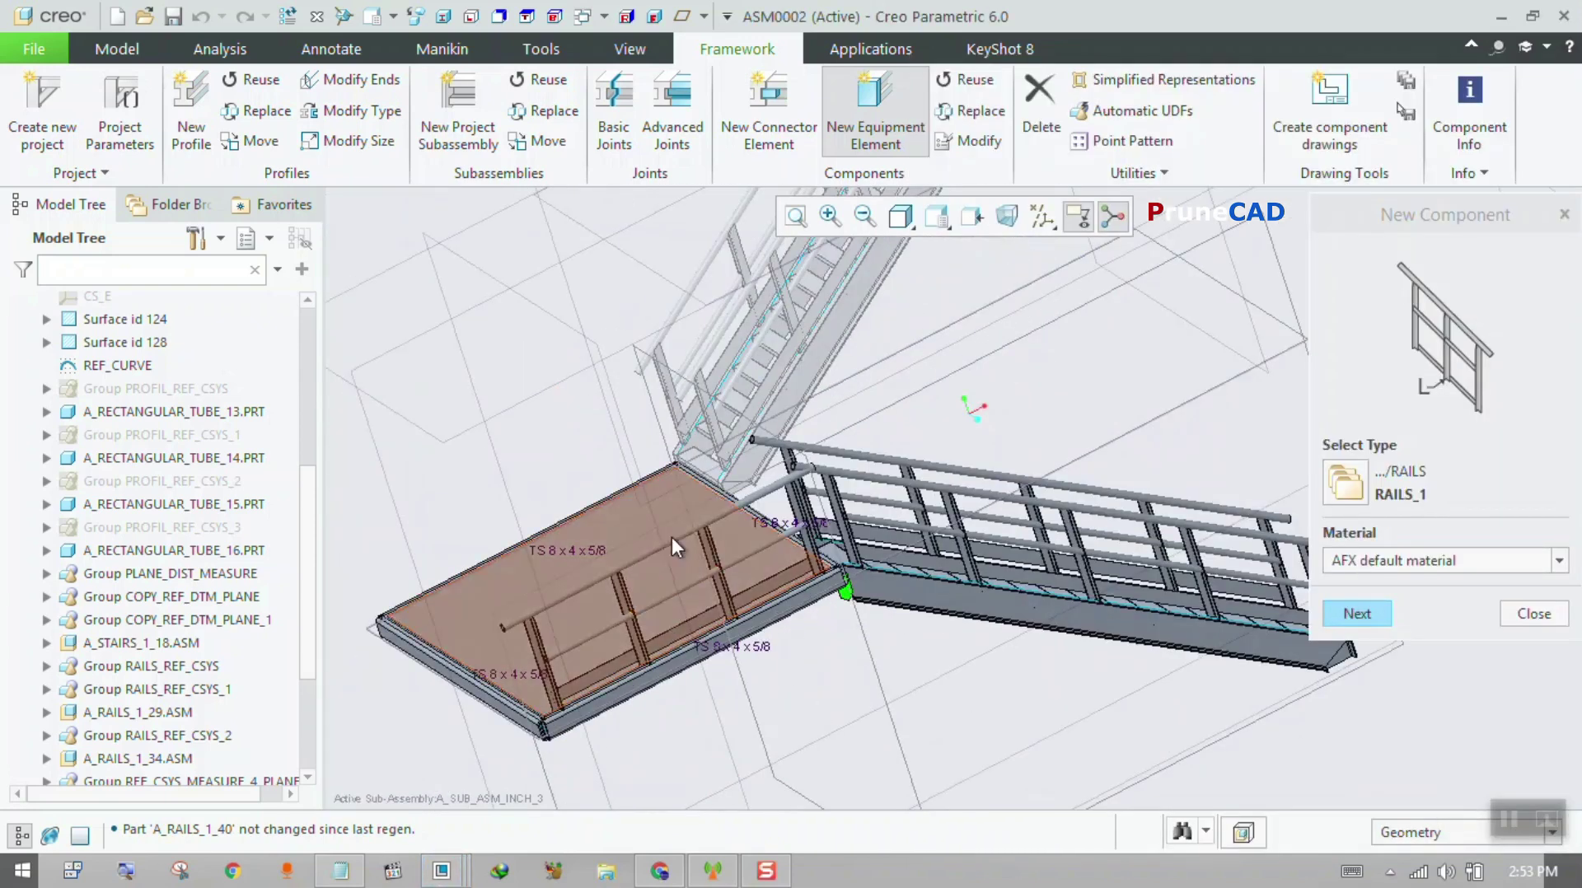
middle_click_drag(671, 536, 709, 515)
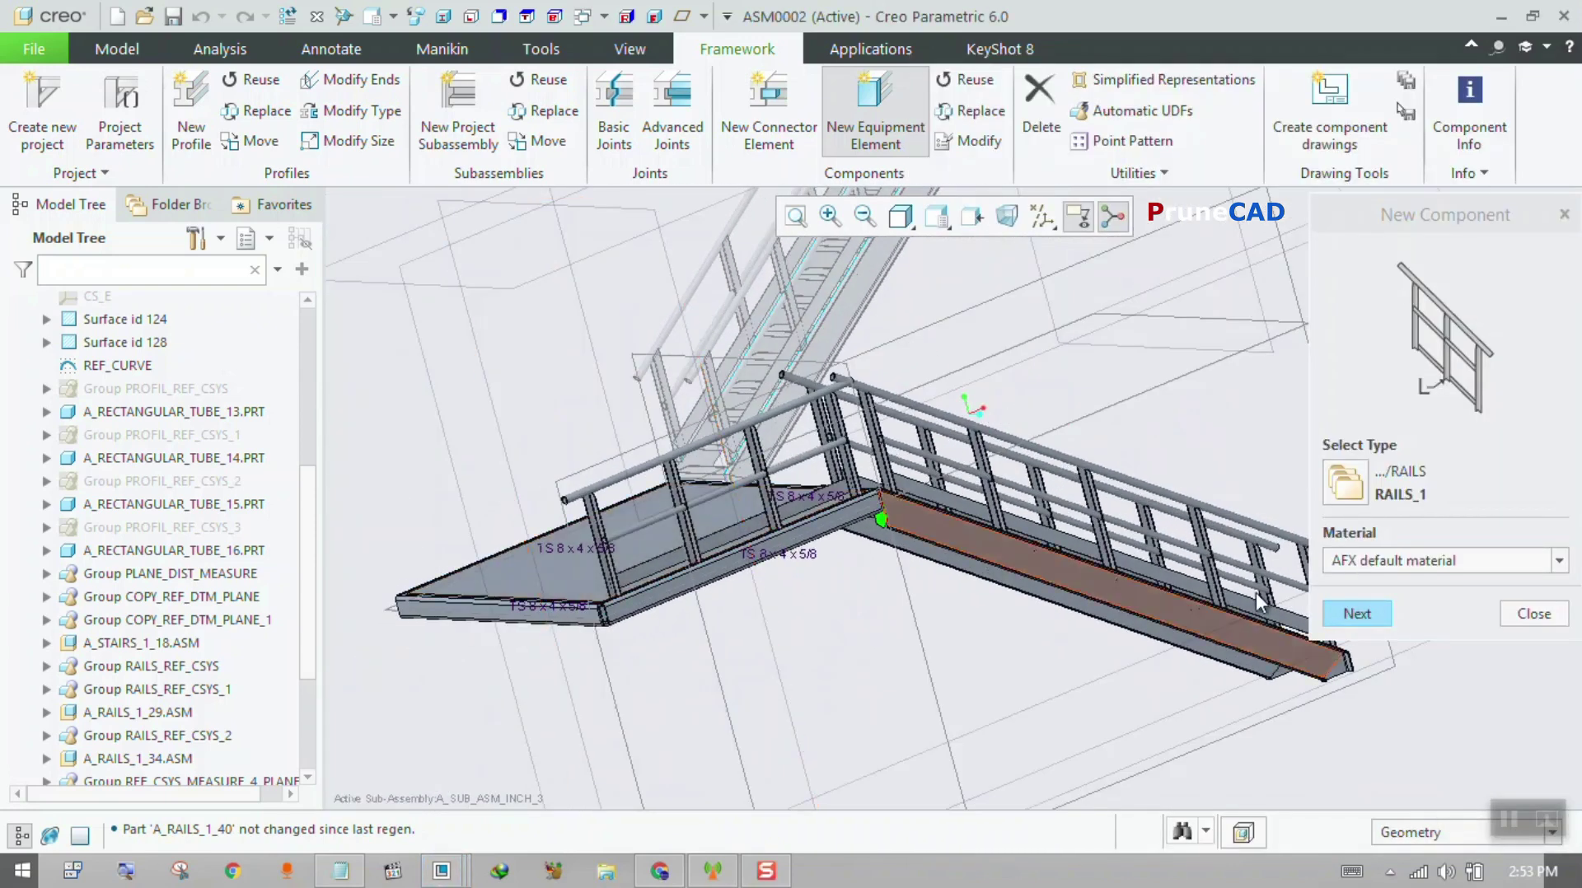
left_click(1357, 613)
scroll(579, 572, "down", 5)
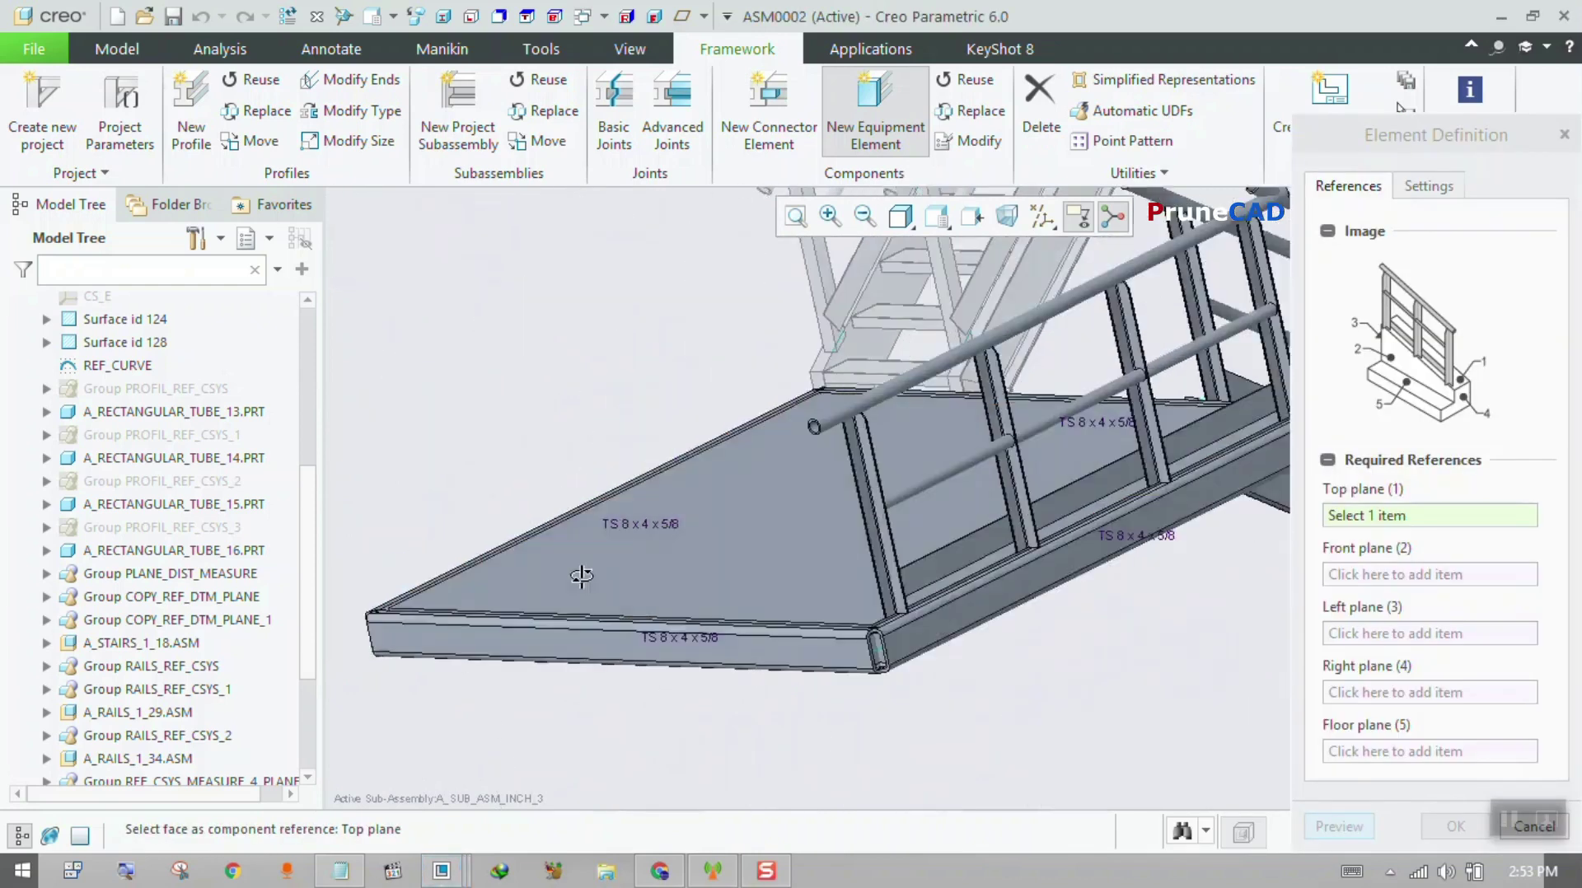
left_click(820, 553)
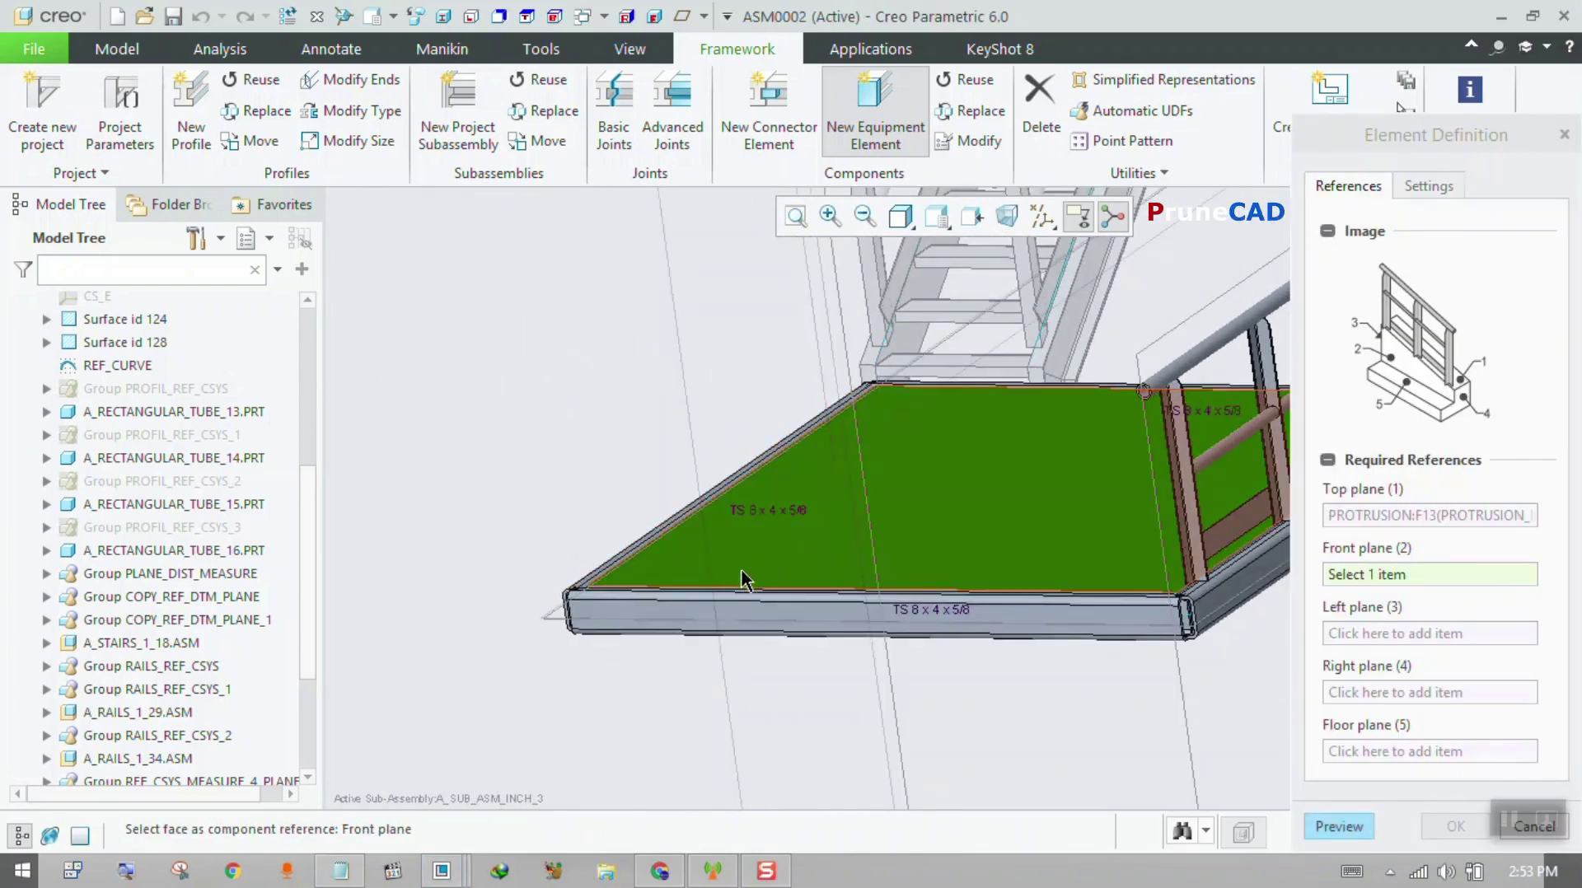
scroll(733, 569, "down", 2)
scroll(688, 582, "down", 2)
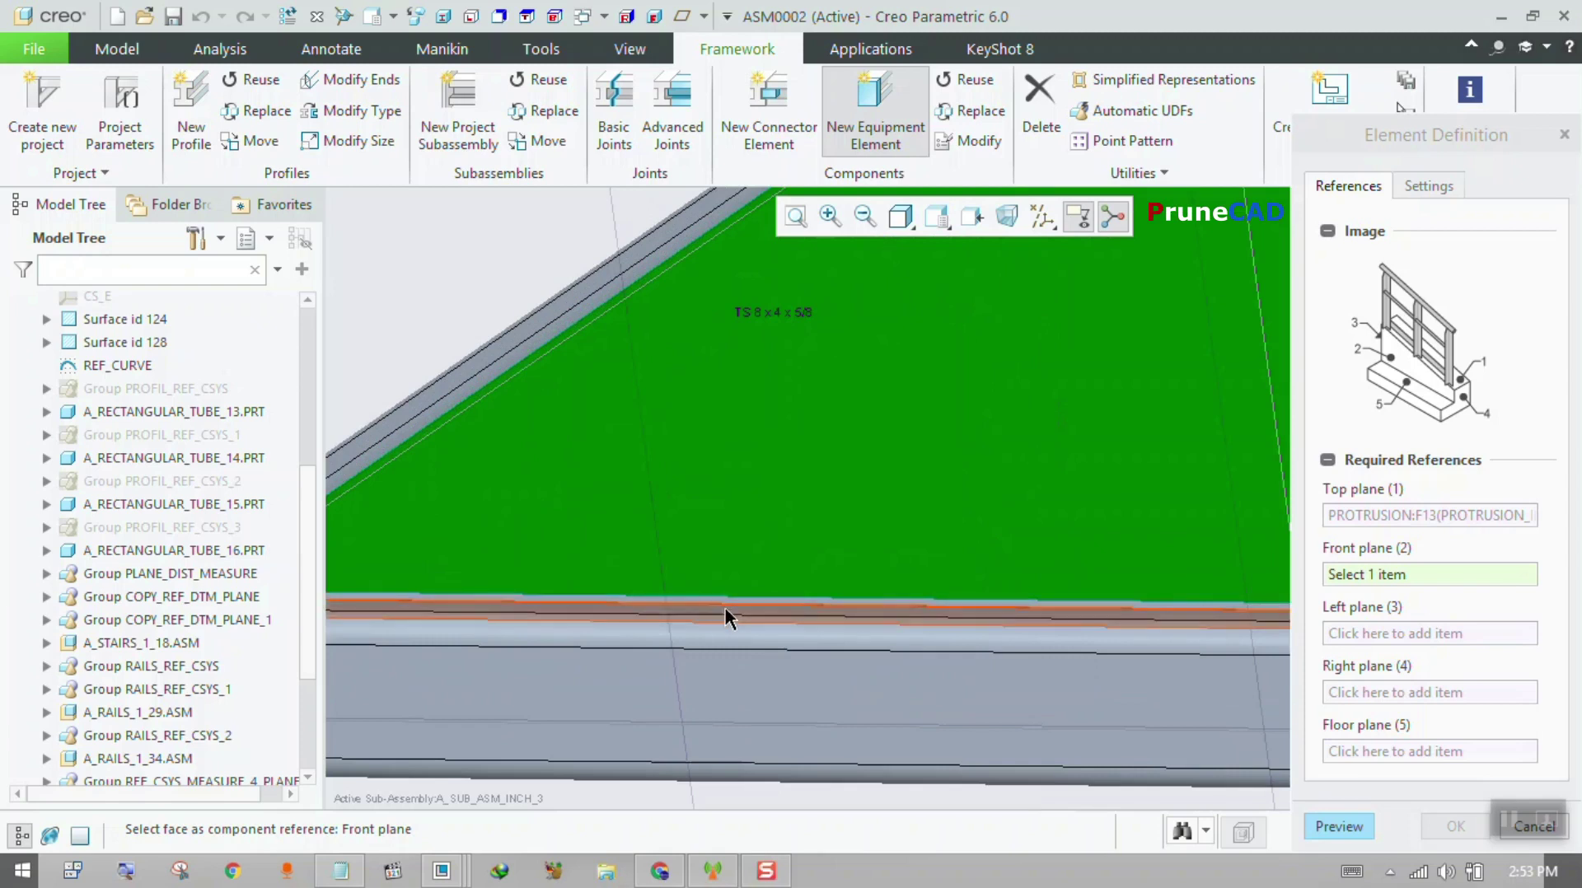
left_click(733, 608)
scroll(729, 596, "up", 5)
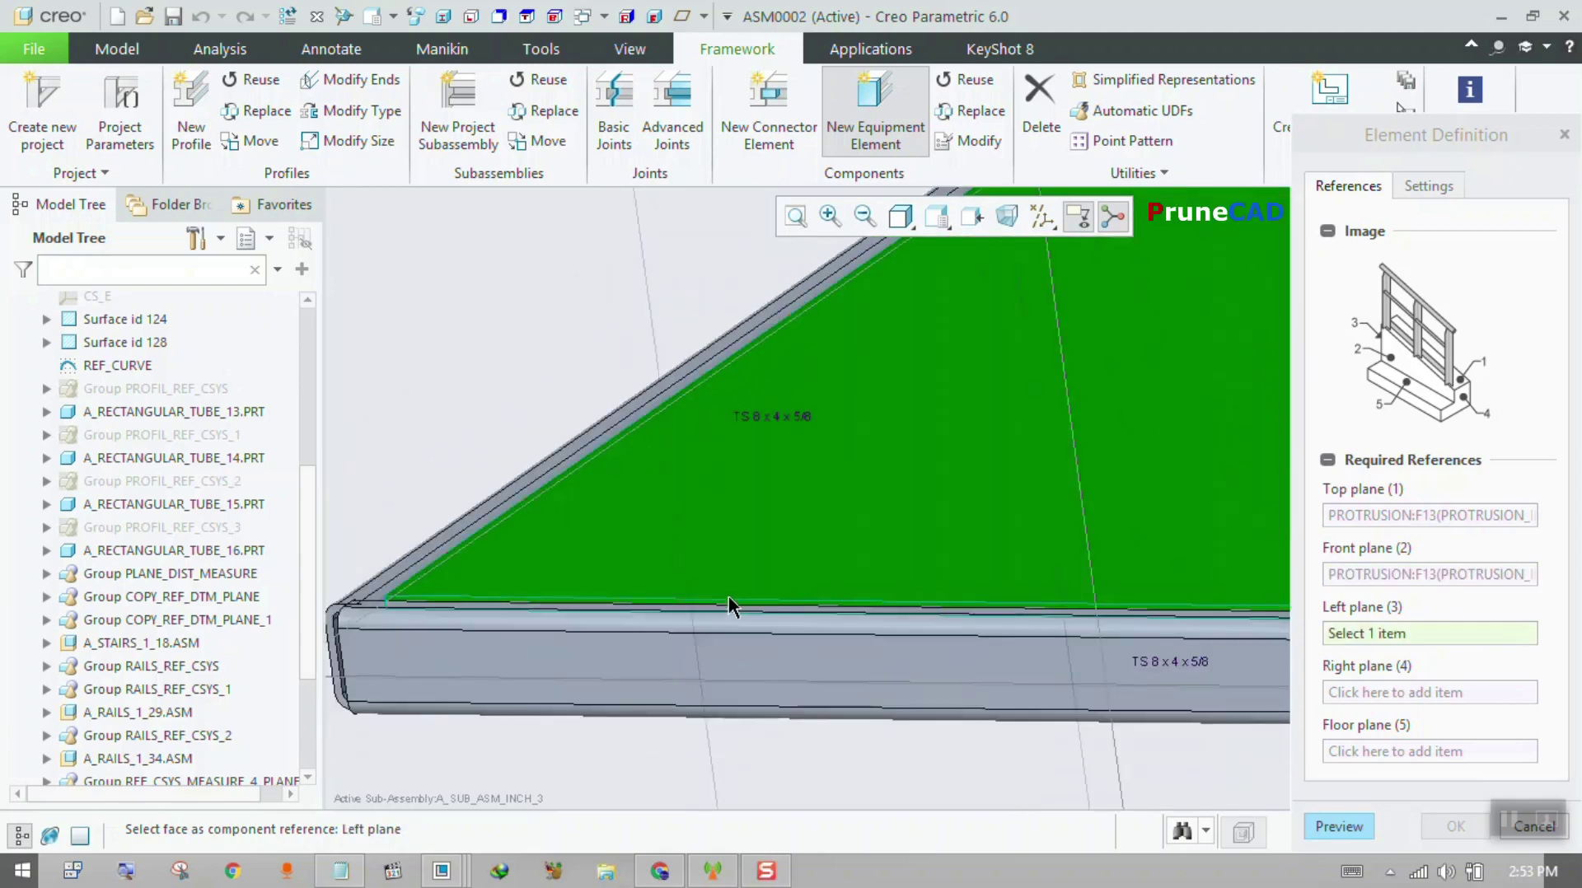
- Hide the spin center and pick the plate's side face at the corner away from the first landing rail as left plane
scroll(997, 559, "down", 3)
scroll(846, 586, "up", 3)
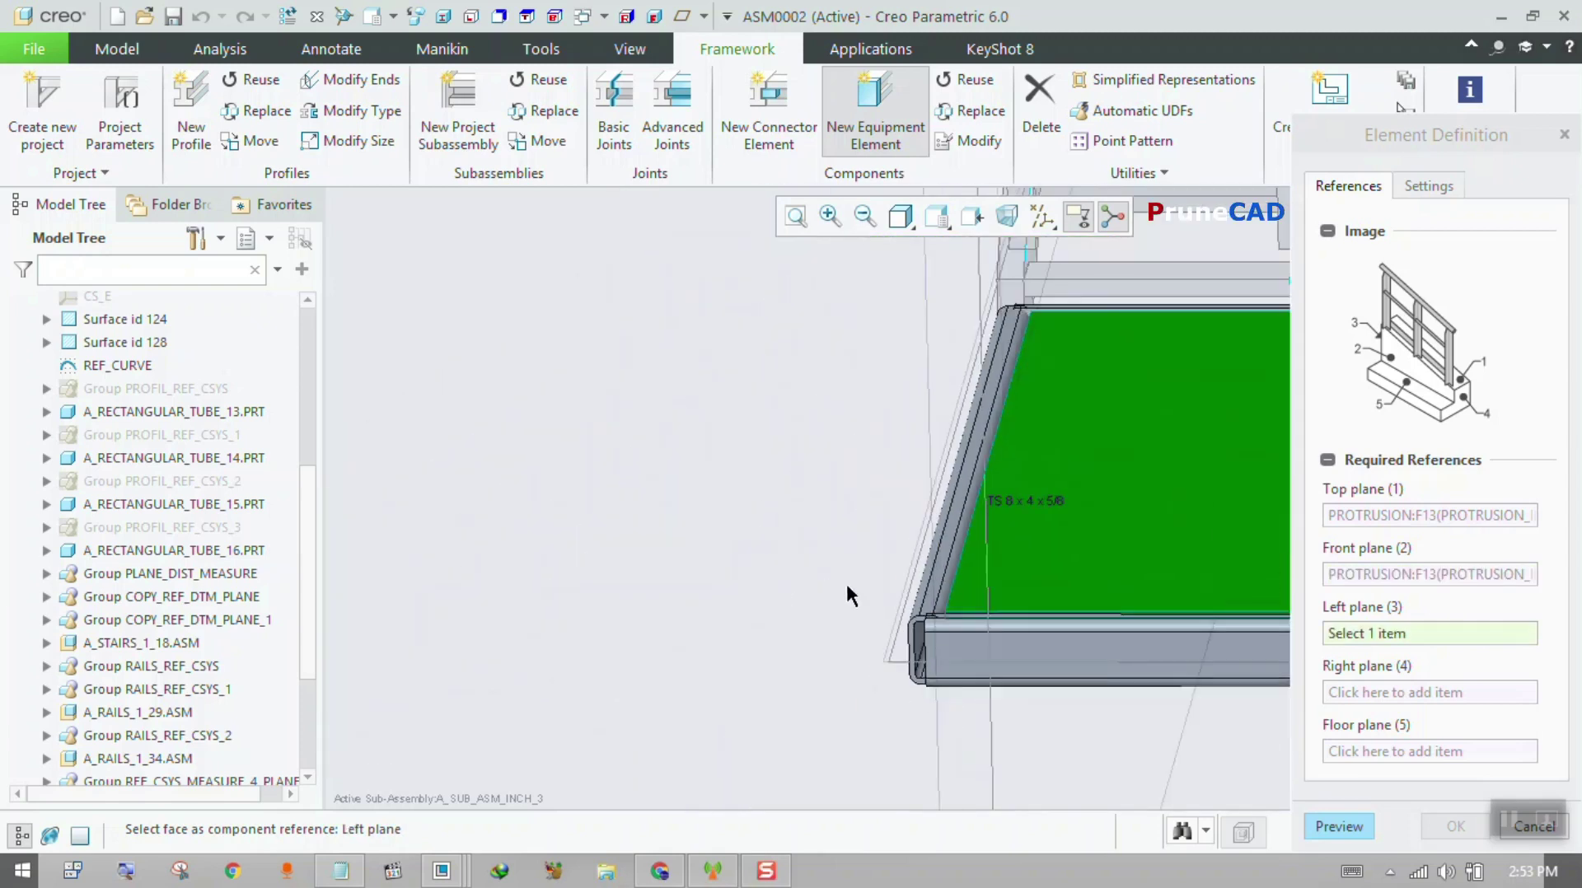
middle_click_drag(992, 608, 992, 544)
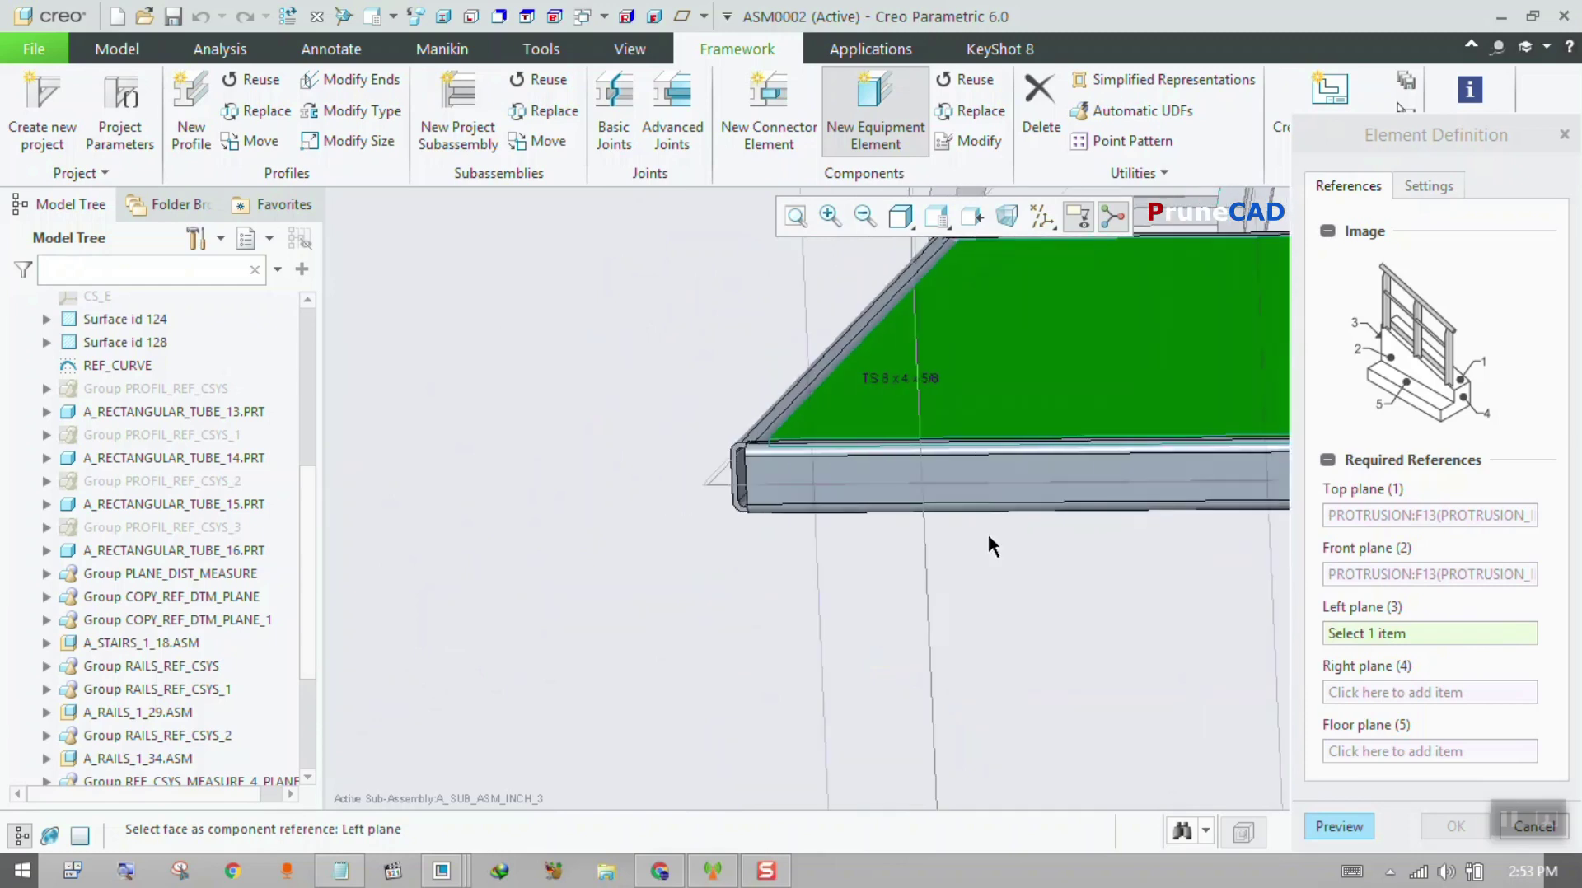
left_click(1114, 217)
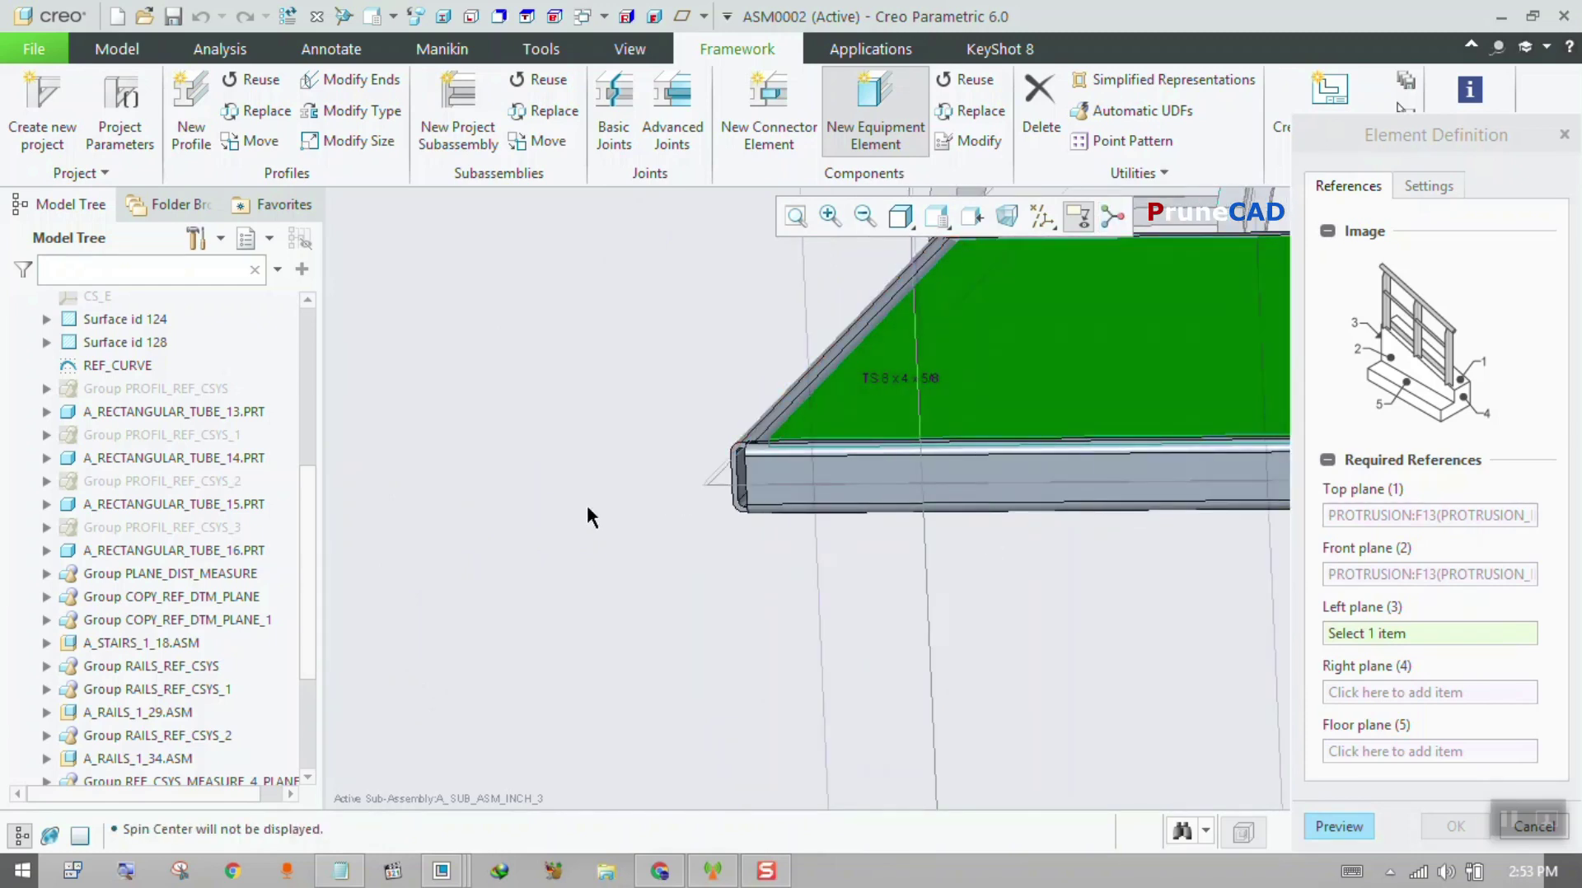
scroll(590, 518, "up", 2)
scroll(717, 484, "down", 8)
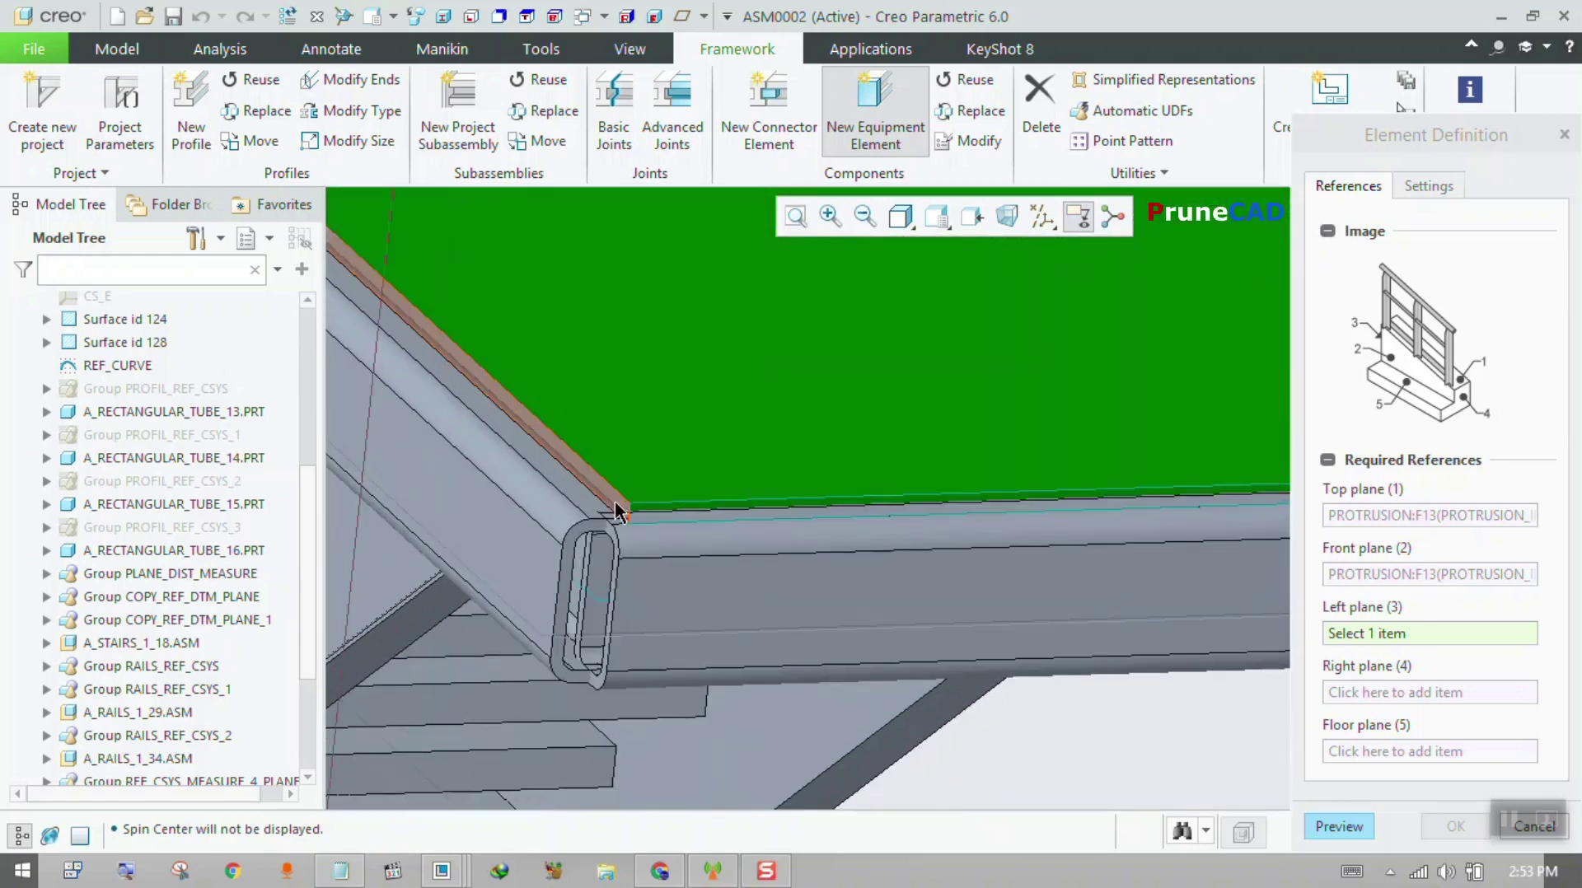
left_click(607, 505)
scroll(646, 575, "up", 5)
middle_click_drag(646, 575, 912, 554)
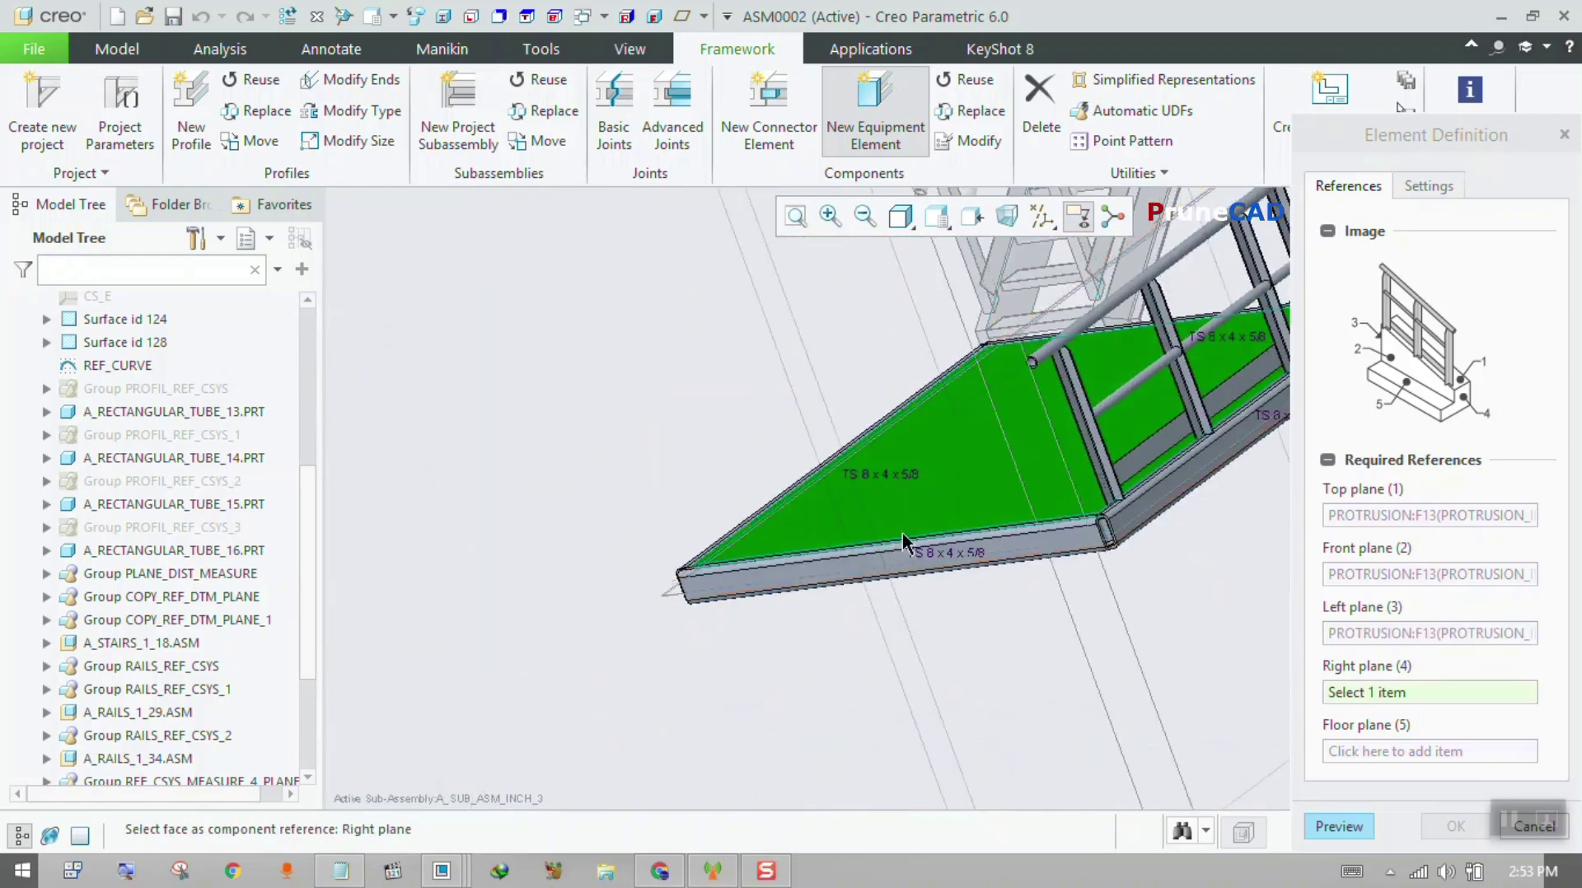
- Pick the plate's side face below the first landing rail as right plane and its top surface as floor plane, and preview the rail
scroll(1153, 528, "down", 6)
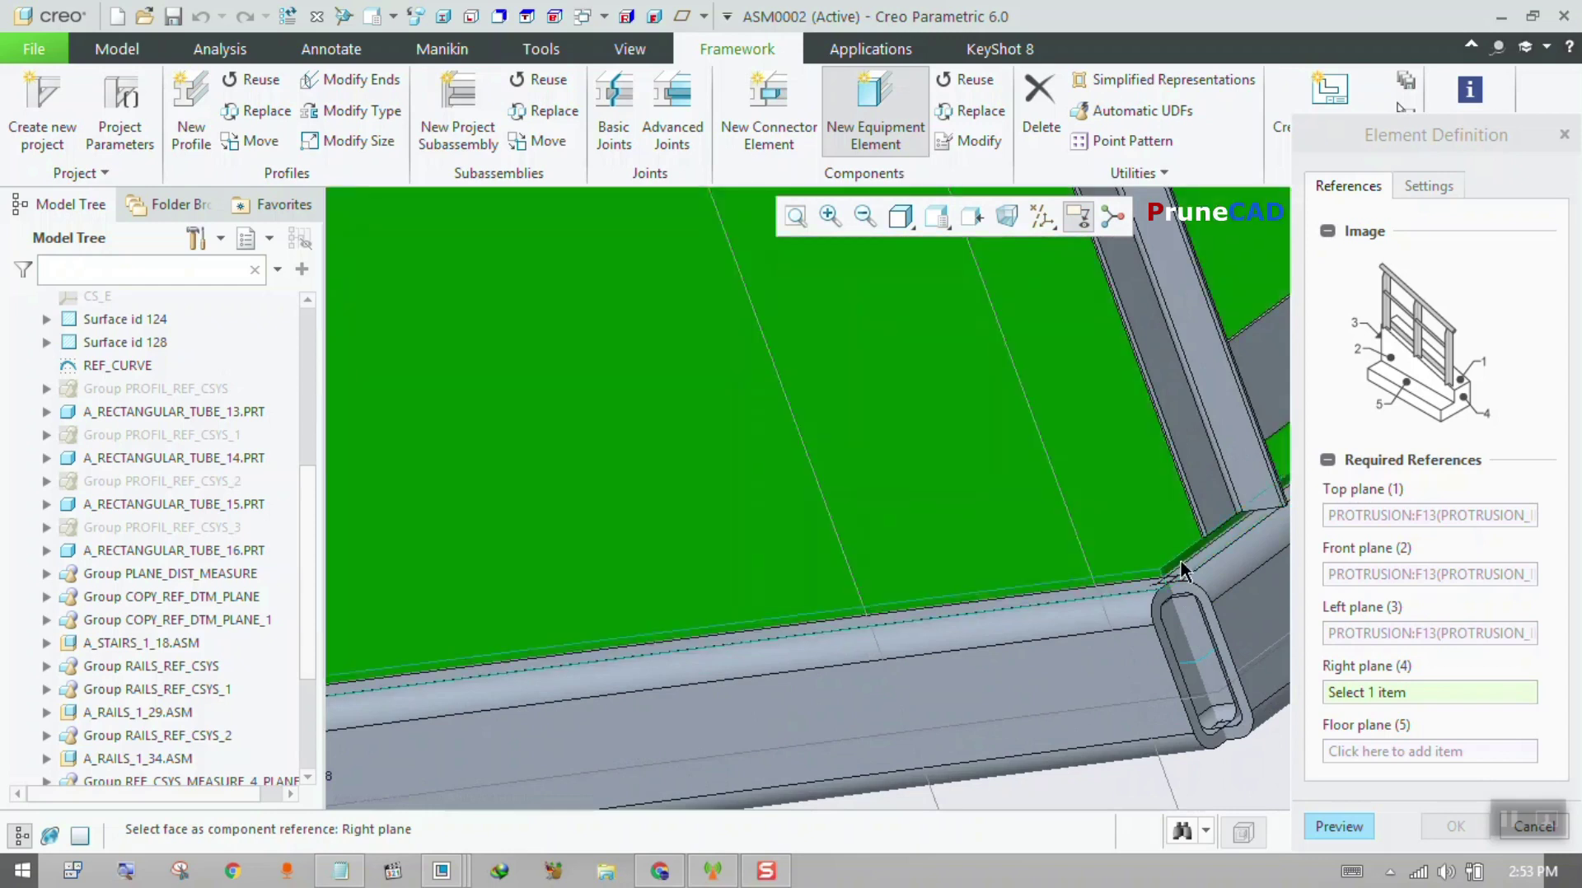
left_click(1182, 567)
scroll(1178, 573, "up", 6)
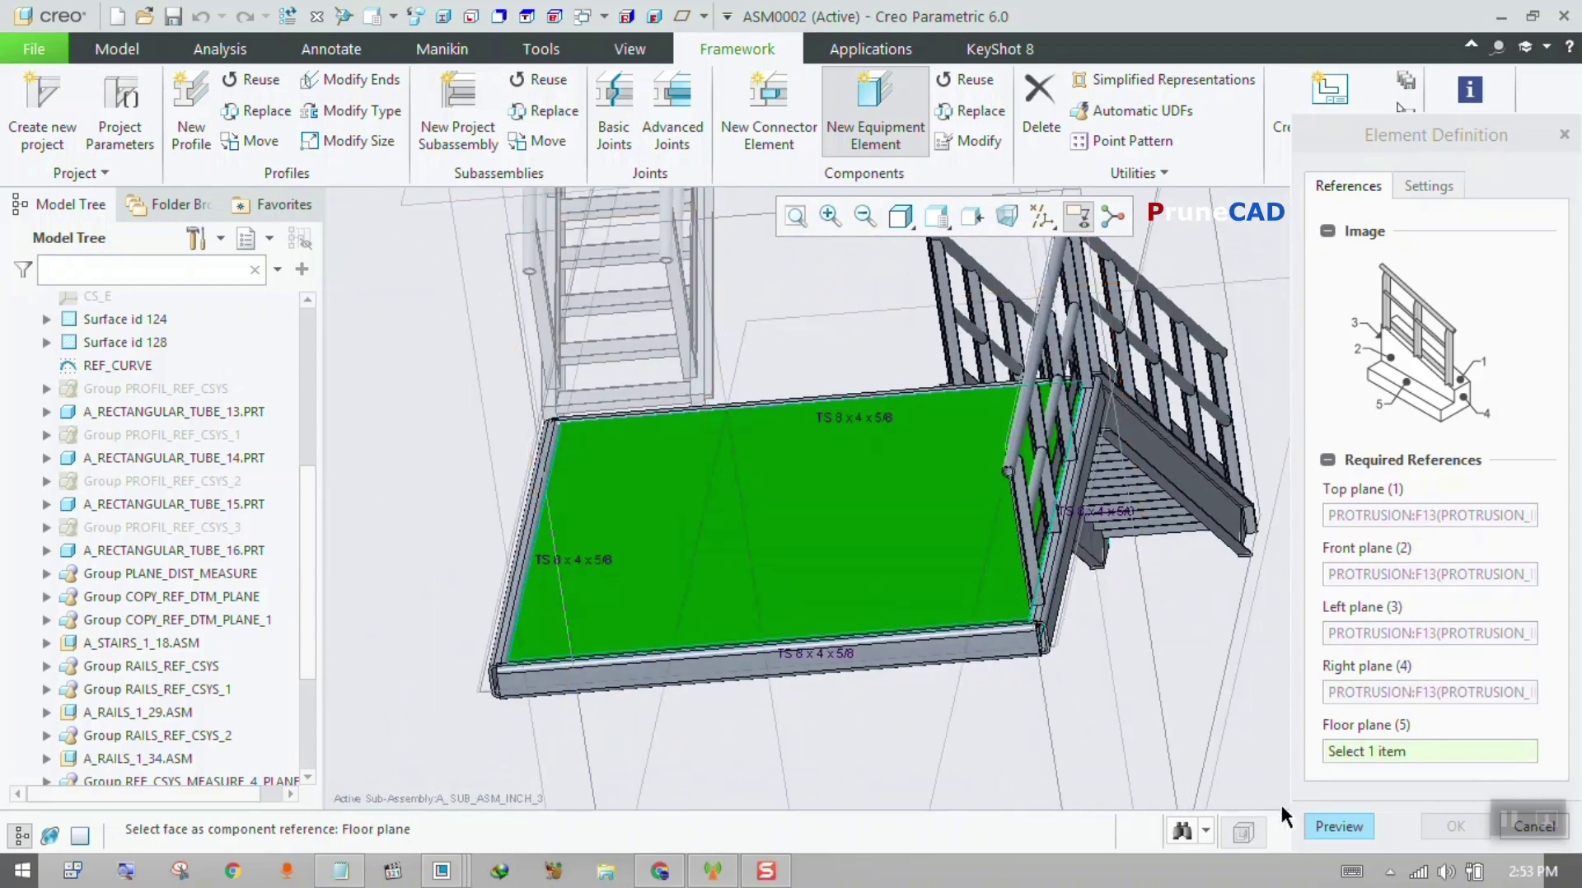
left_click(910, 559)
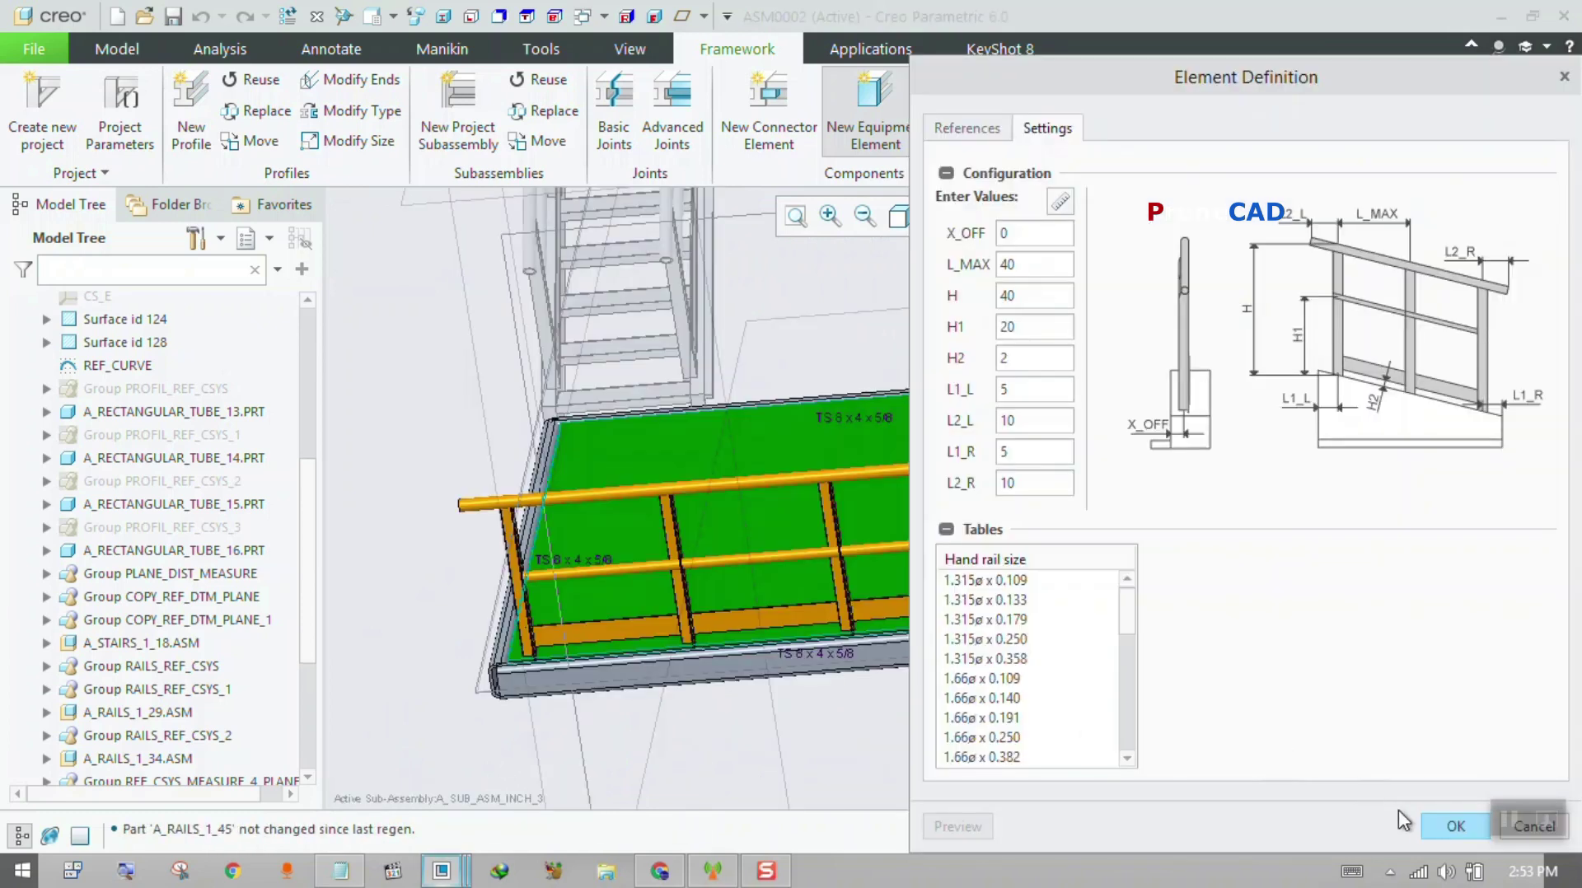
- Accept the rail on the landing's adjacent open side and leave the equipment element command without adding another
left_click(1450, 827)
middle_click_drag(926, 647, 697, 512)
left_click(1357, 614)
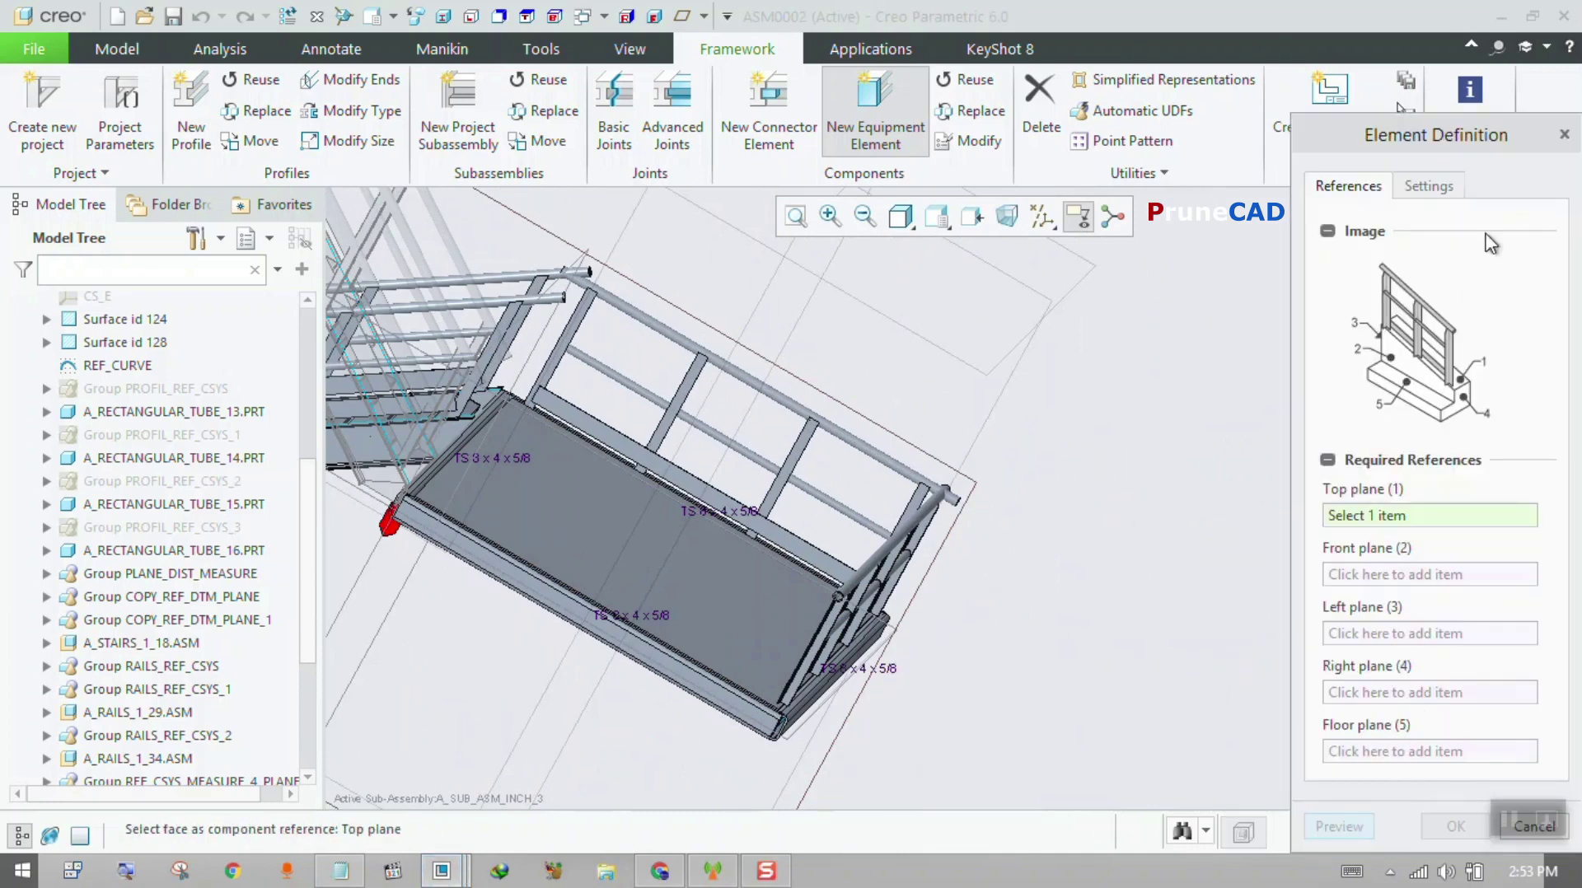
left_click(1563, 134)
left_click(1562, 216)
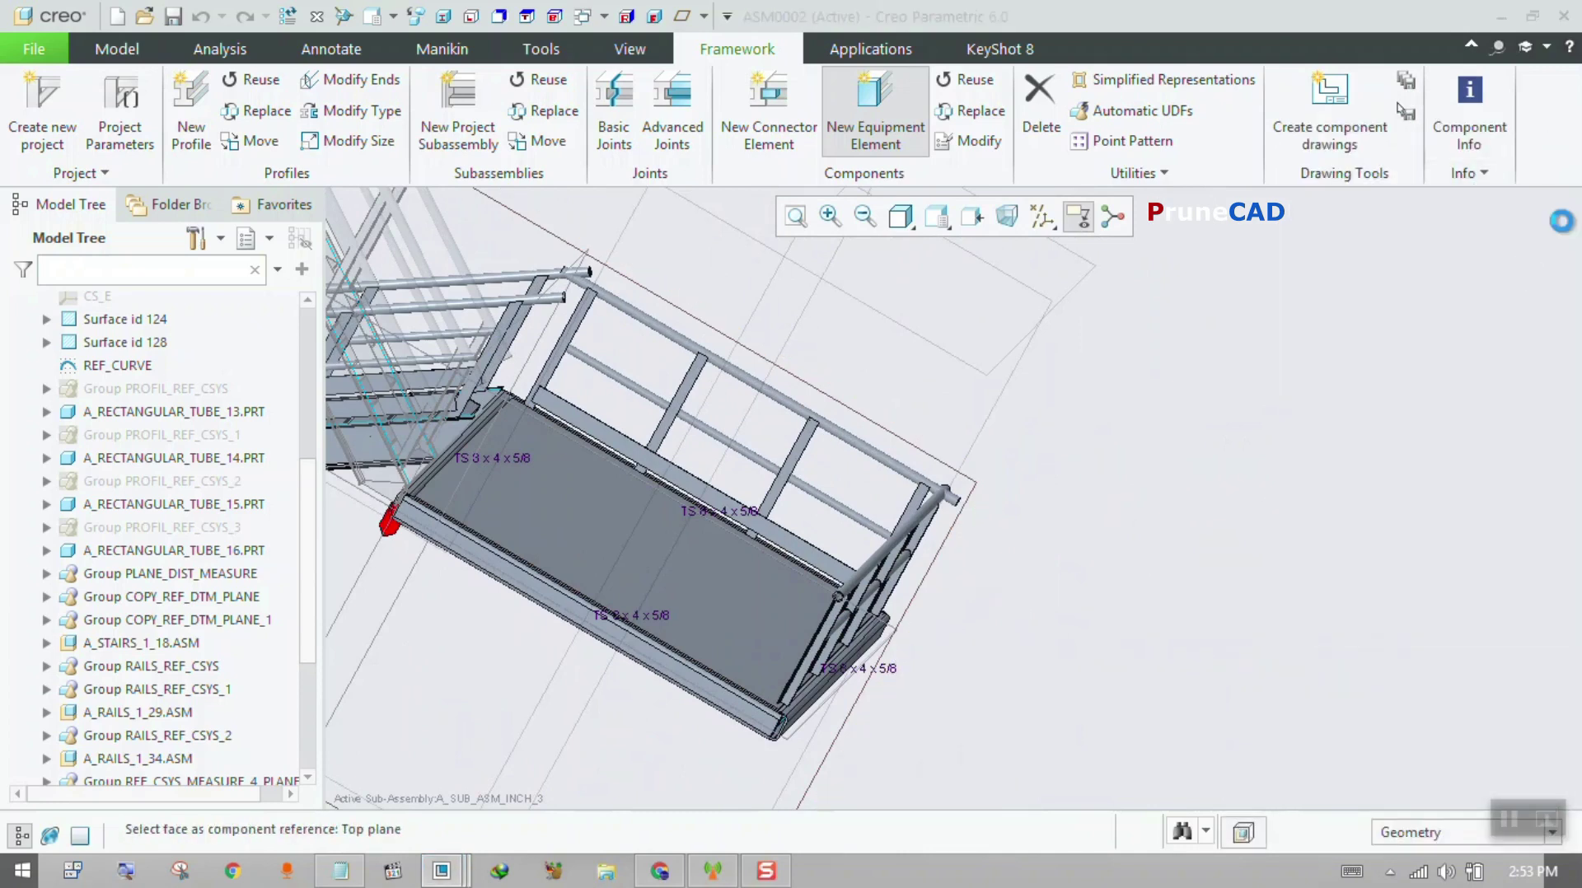
- Activate the top-level assembly ASM0002 and collapse the expanded A_SUB_ASM_INCH_3 subassembly in the model tree
scroll(1093, 507, "up", 2)
mouse_move(1044, 467)
middle_mouse_down()
mouse_move(877, 406)
mouse_move(813, 430)
middle_mouse_up()
scroll(903, 413, "up", 3)
scroll(132, 371, "up", 5)
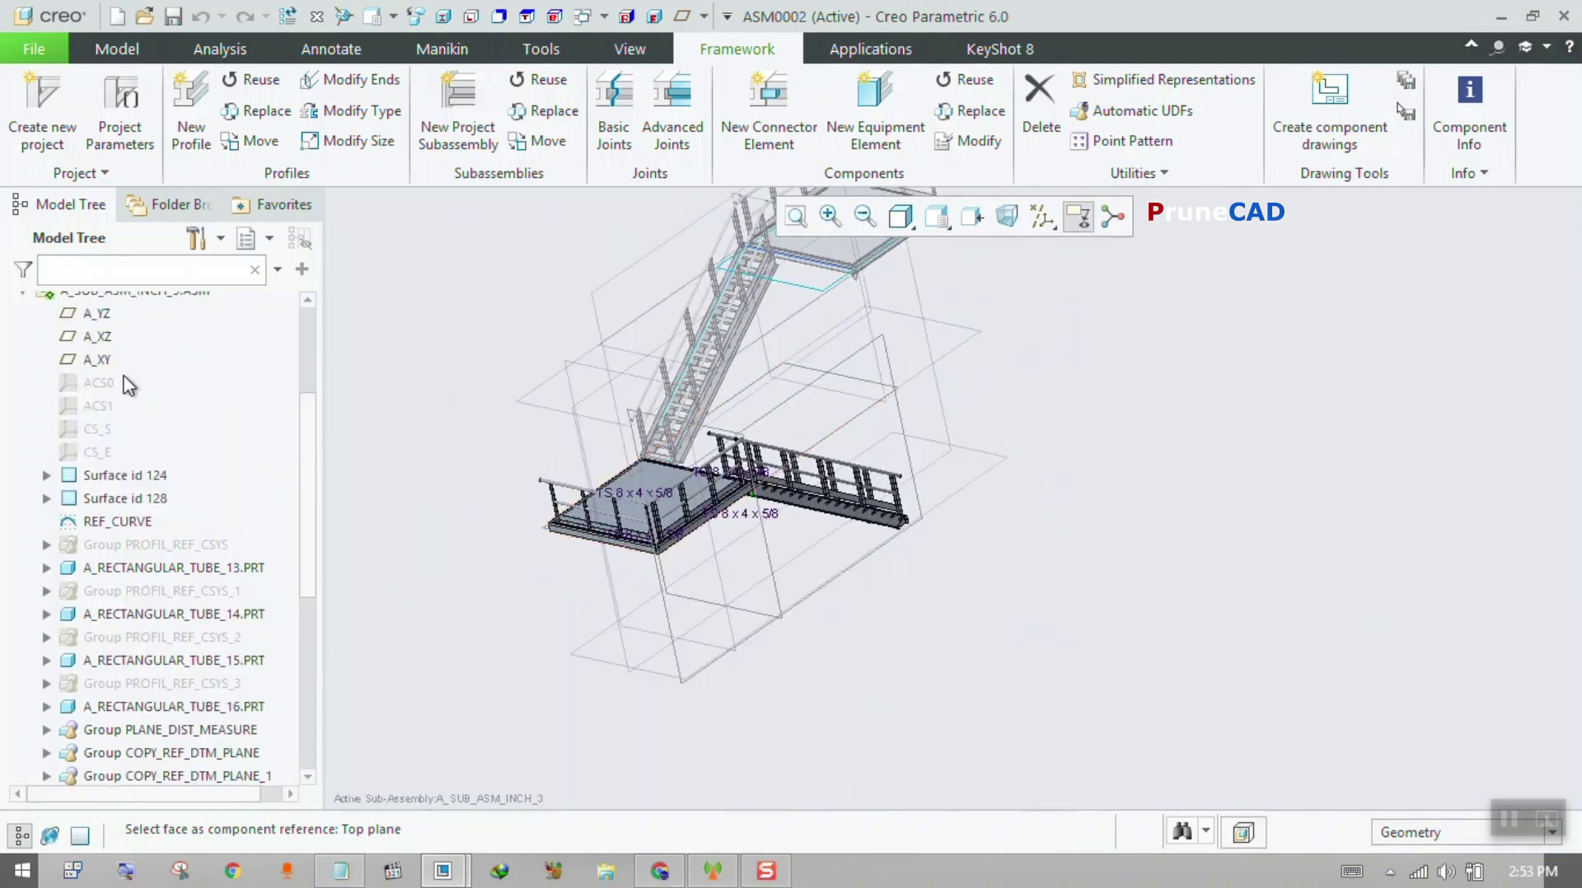
right_click(96, 305)
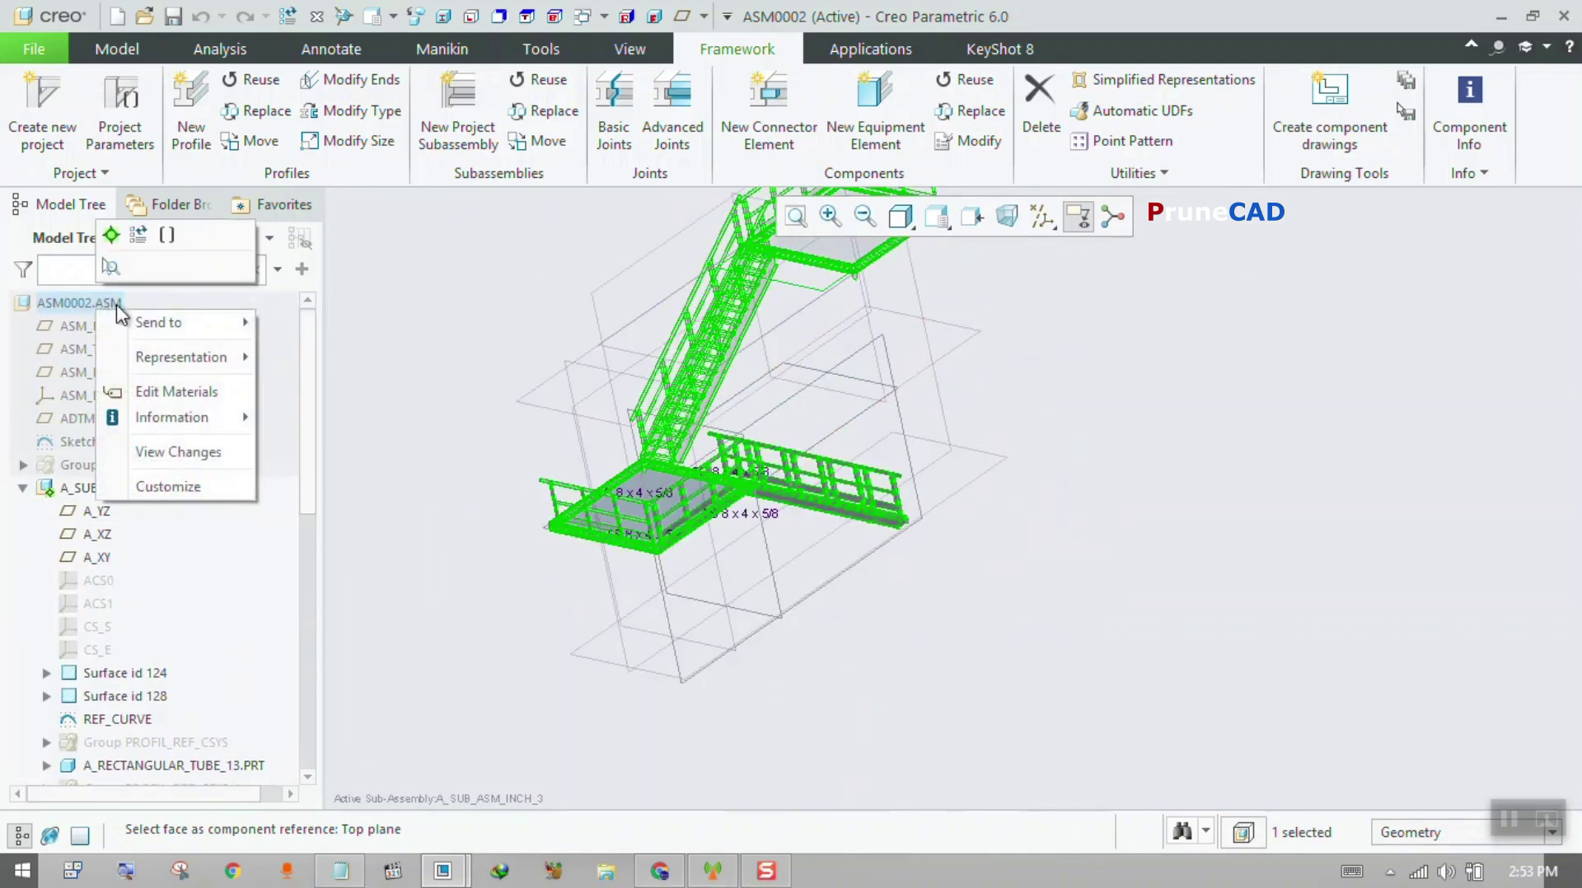
left_click(113, 237)
left_click(23, 488)
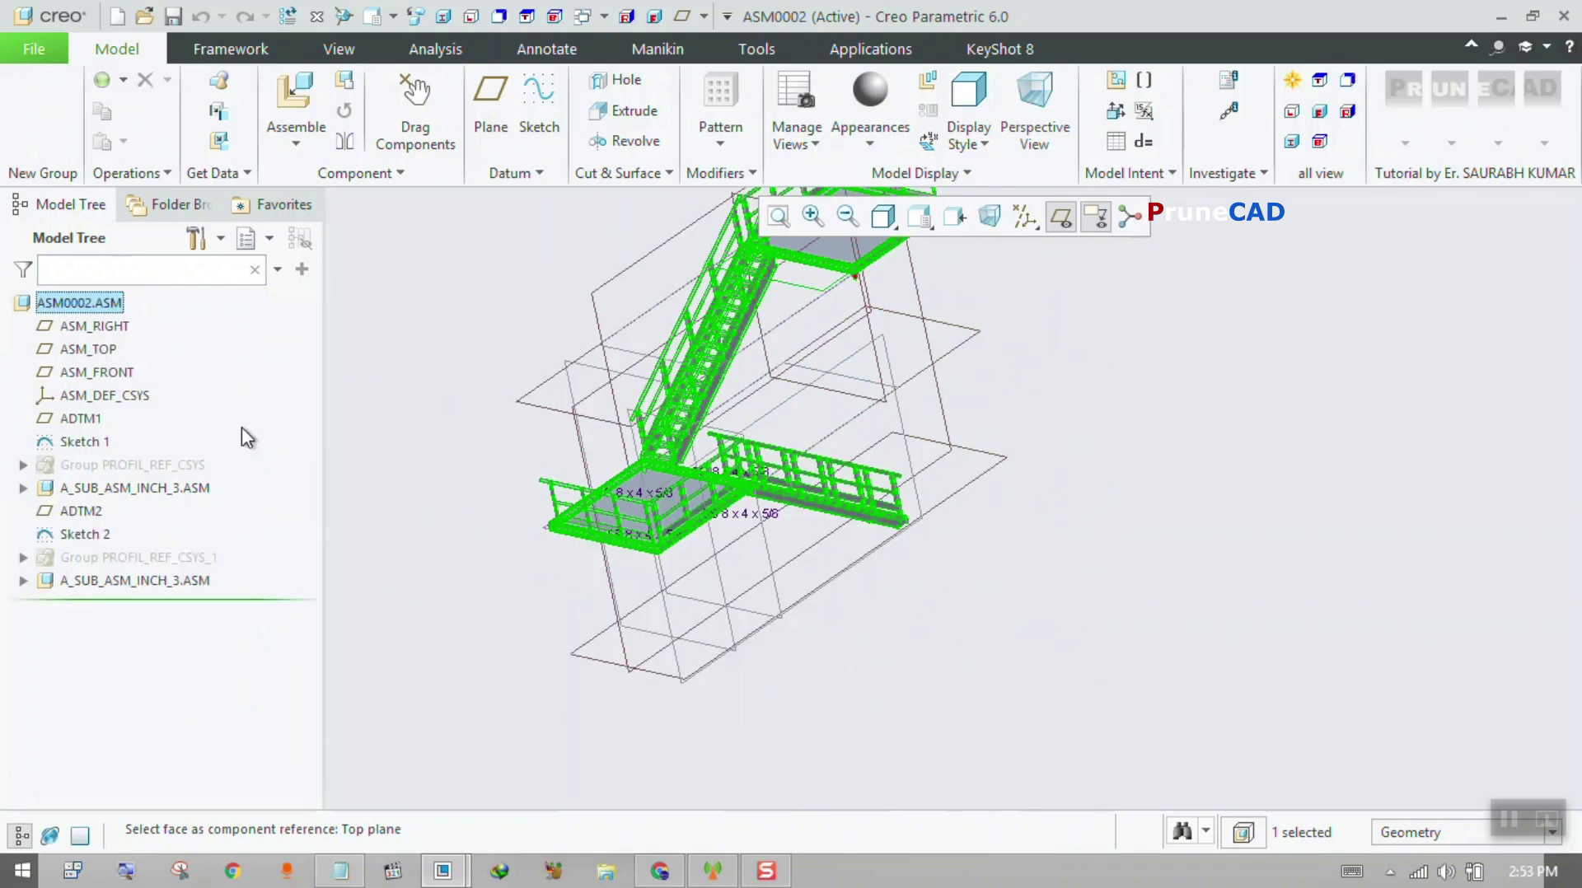
left_click(519, 442)
mouse_move(520, 442)
middle_mouse_down()
mouse_move(657, 420)
mouse_move(649, 461)
mouse_move(756, 532)
middle_mouse_up()
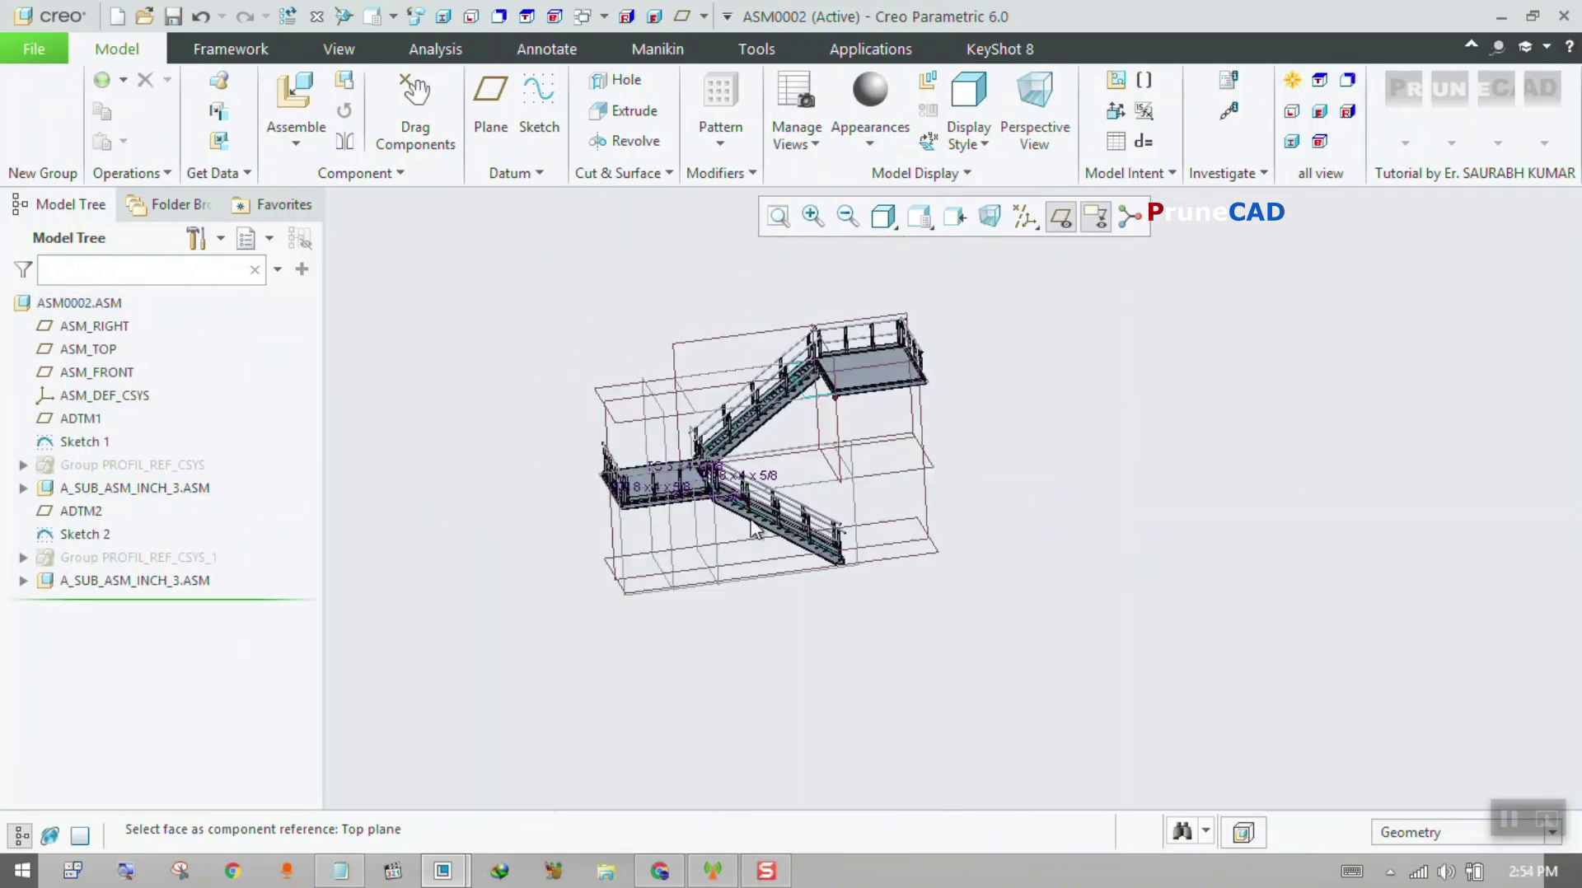
- Join the ends of the landing's top handrail pipe and the lower stair's adjoining handrail pipe with a mitred basic joint
scroll(695, 477, "down", 5)
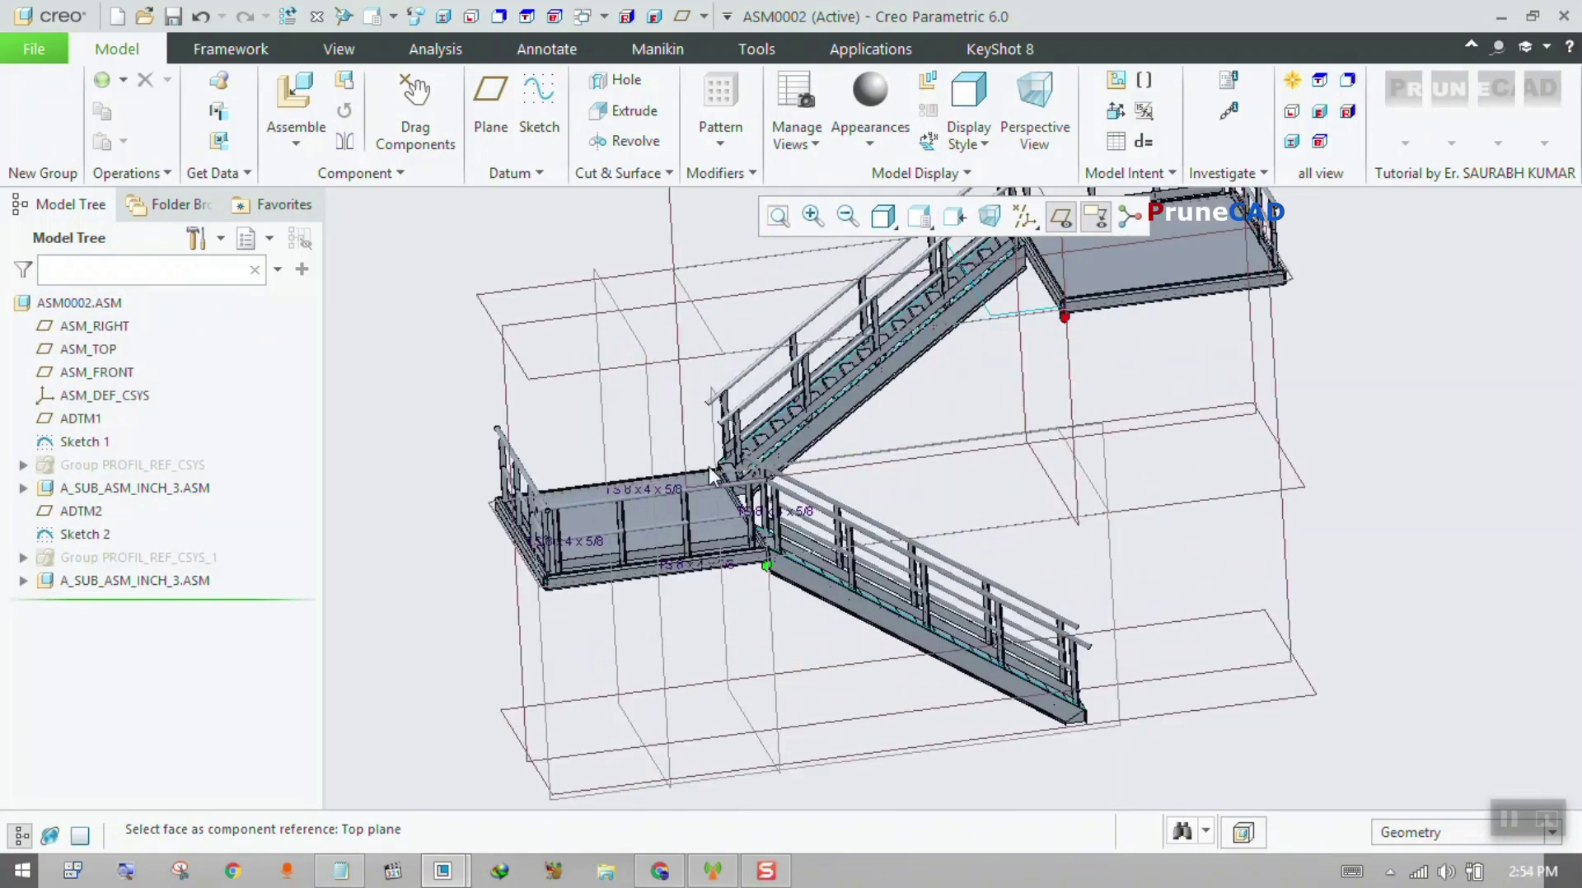
scroll(979, 262, "down", 5)
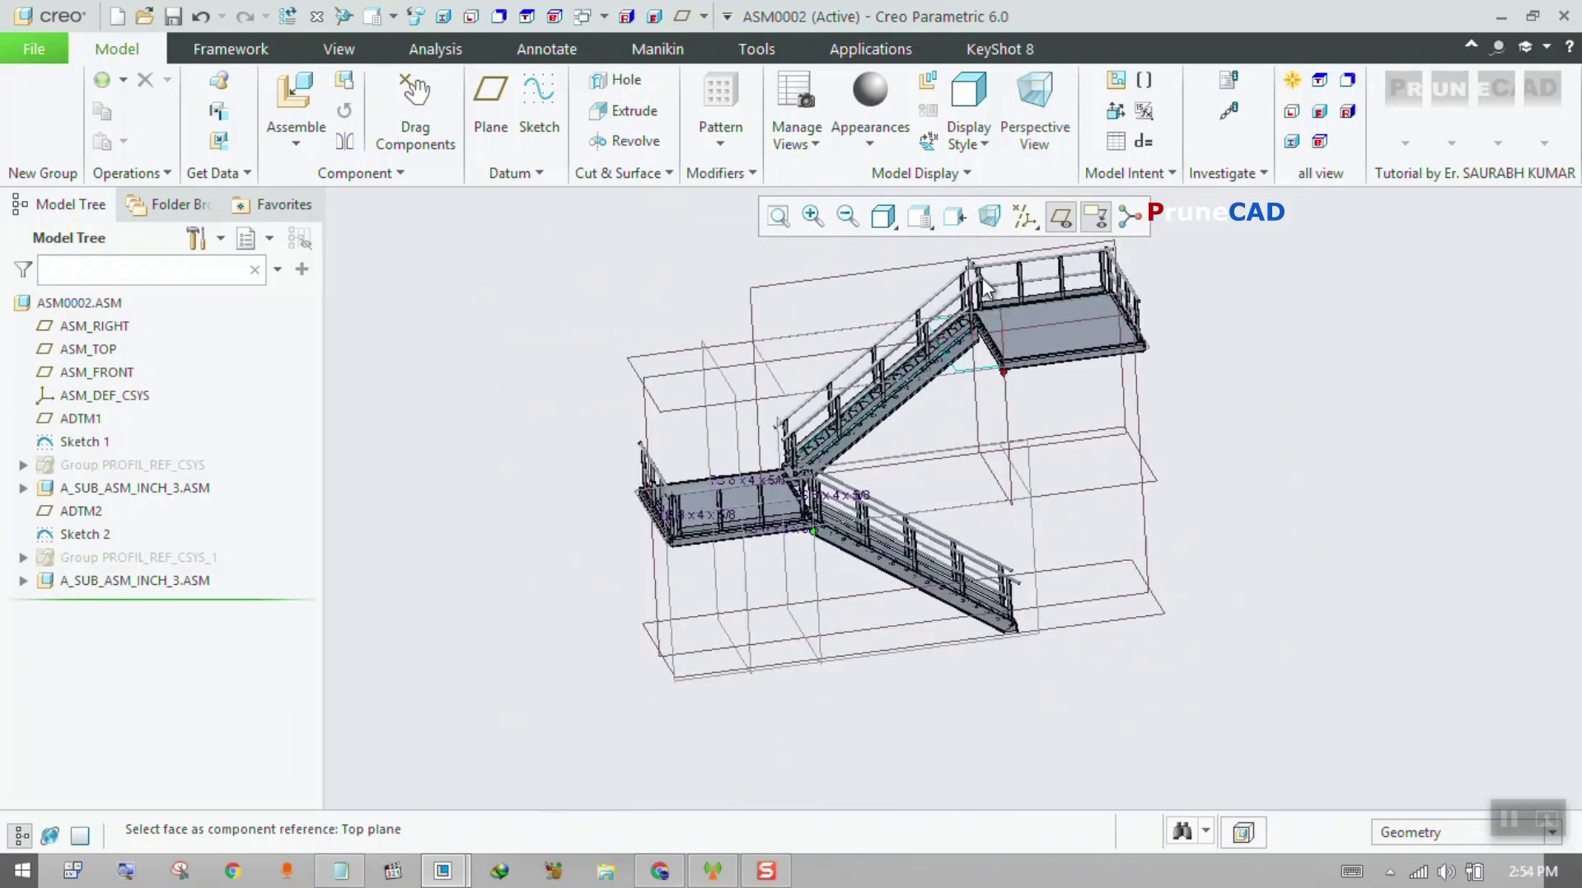
scroll(982, 325, "up", 5)
scroll(633, 678, "down", 5)
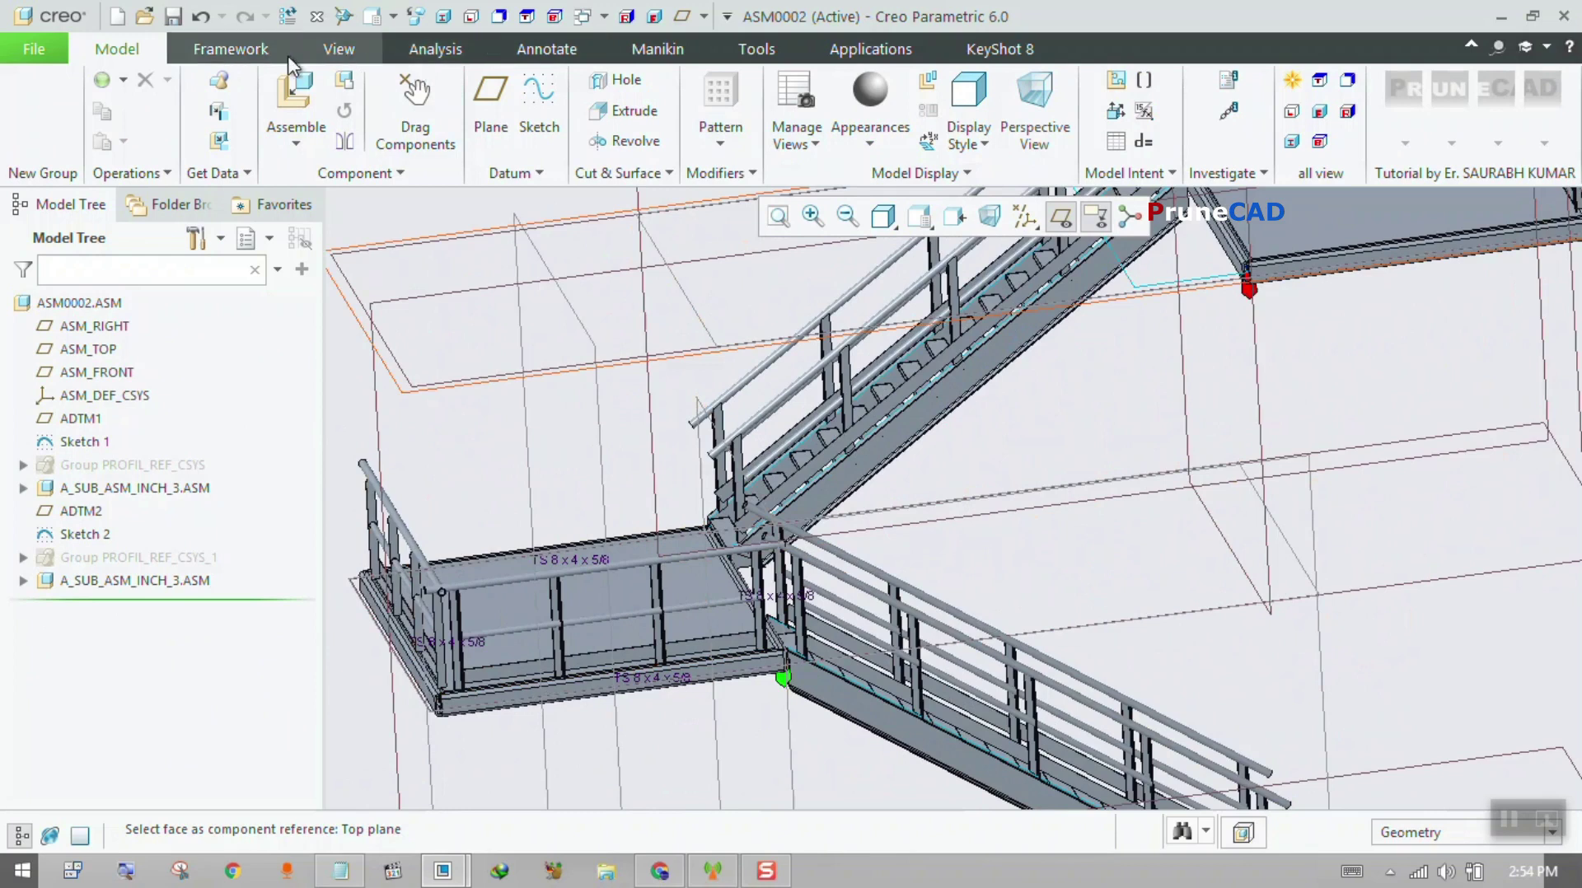
left_click(247, 48)
left_click(614, 107)
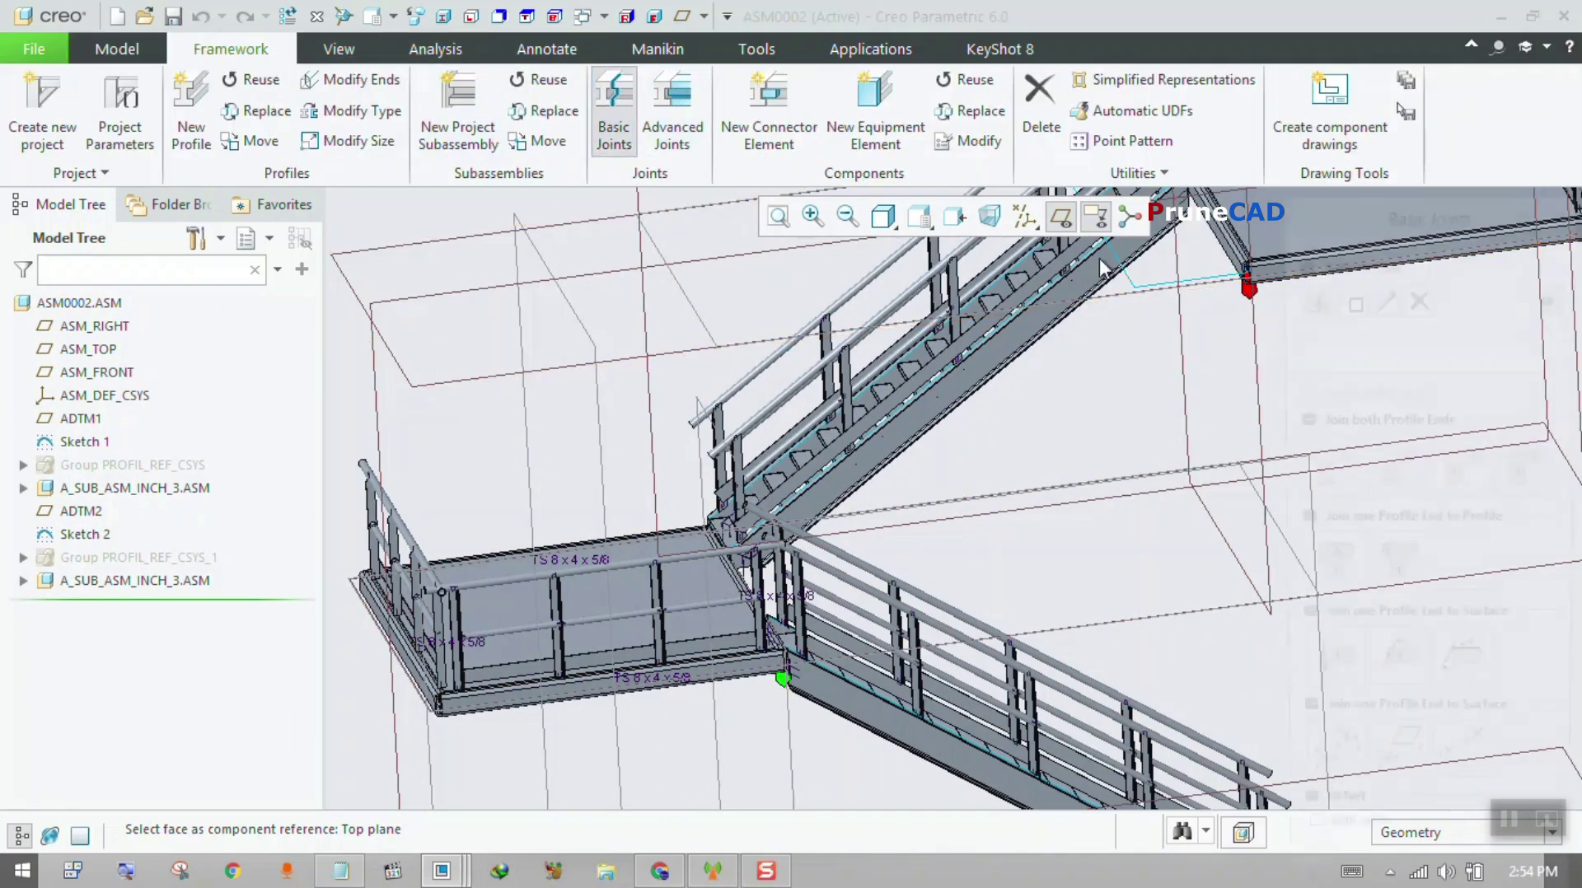
left_click(1534, 468)
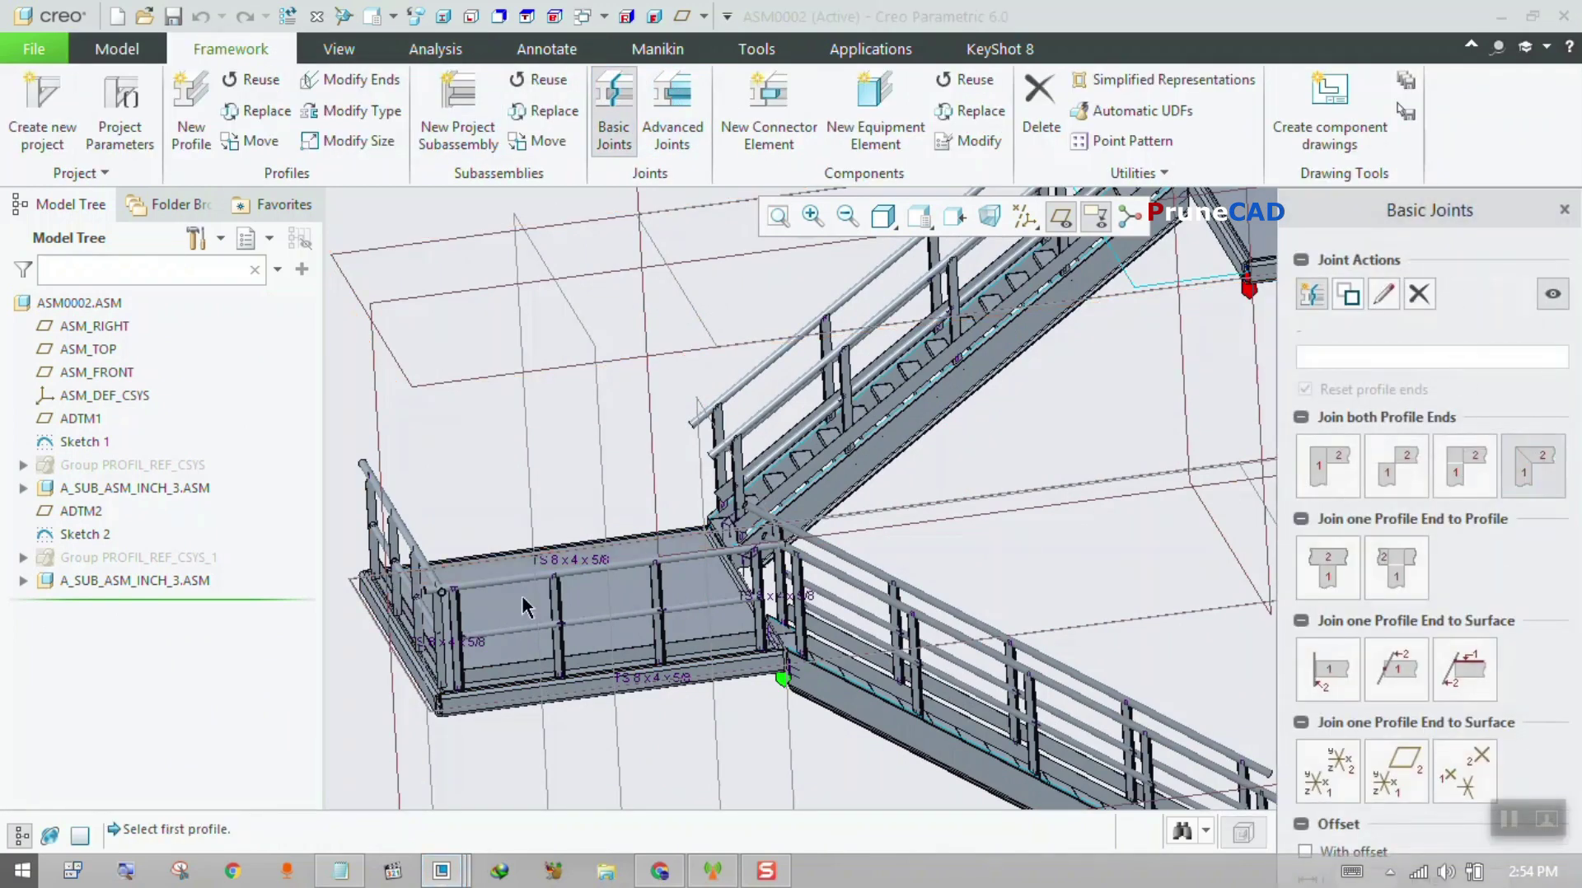
scroll(765, 569, "up", 5)
left_click(748, 534)
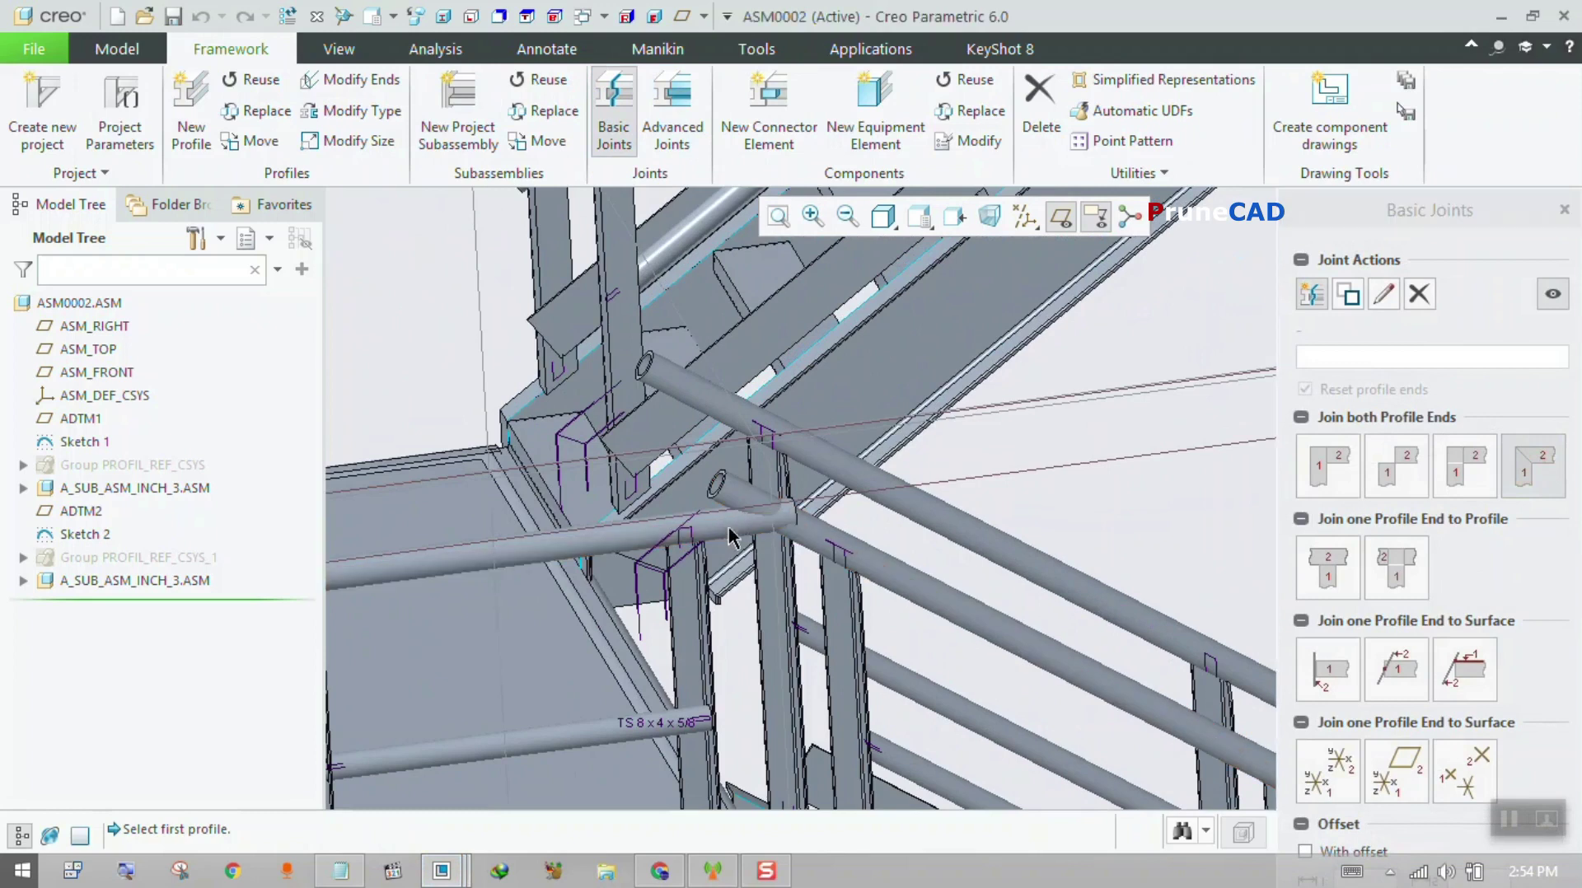
left_click(798, 549)
scroll(812, 511, "down", 5)
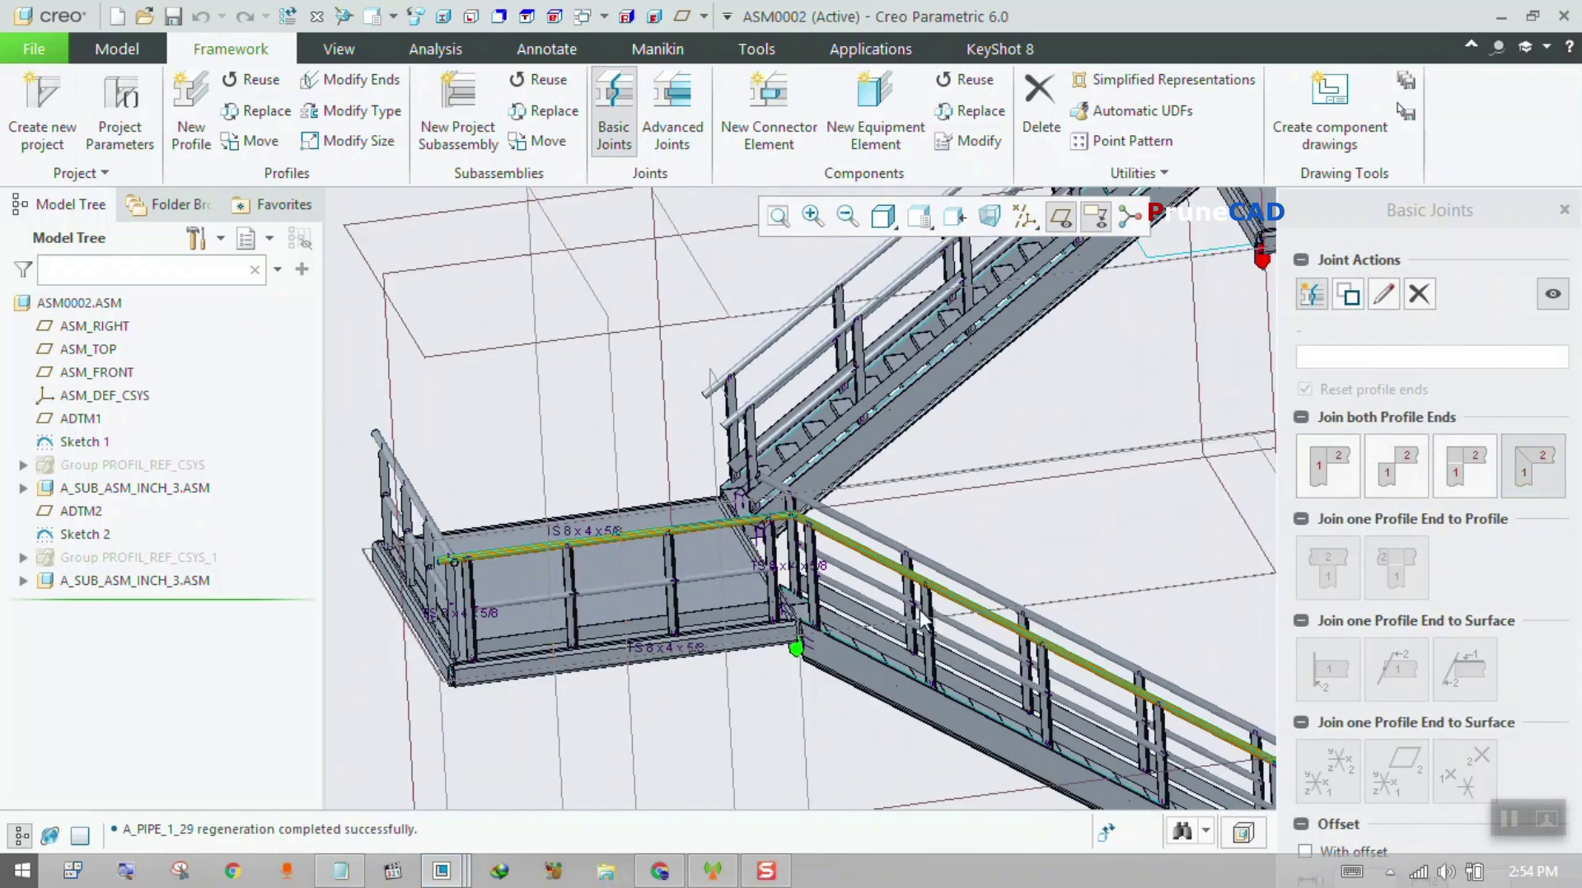
- Repeat the mitred joint for the two top handrail pipes meeting at the landing's corner and accept the joints
left_click_drag(1363, 222, 1331, 71)
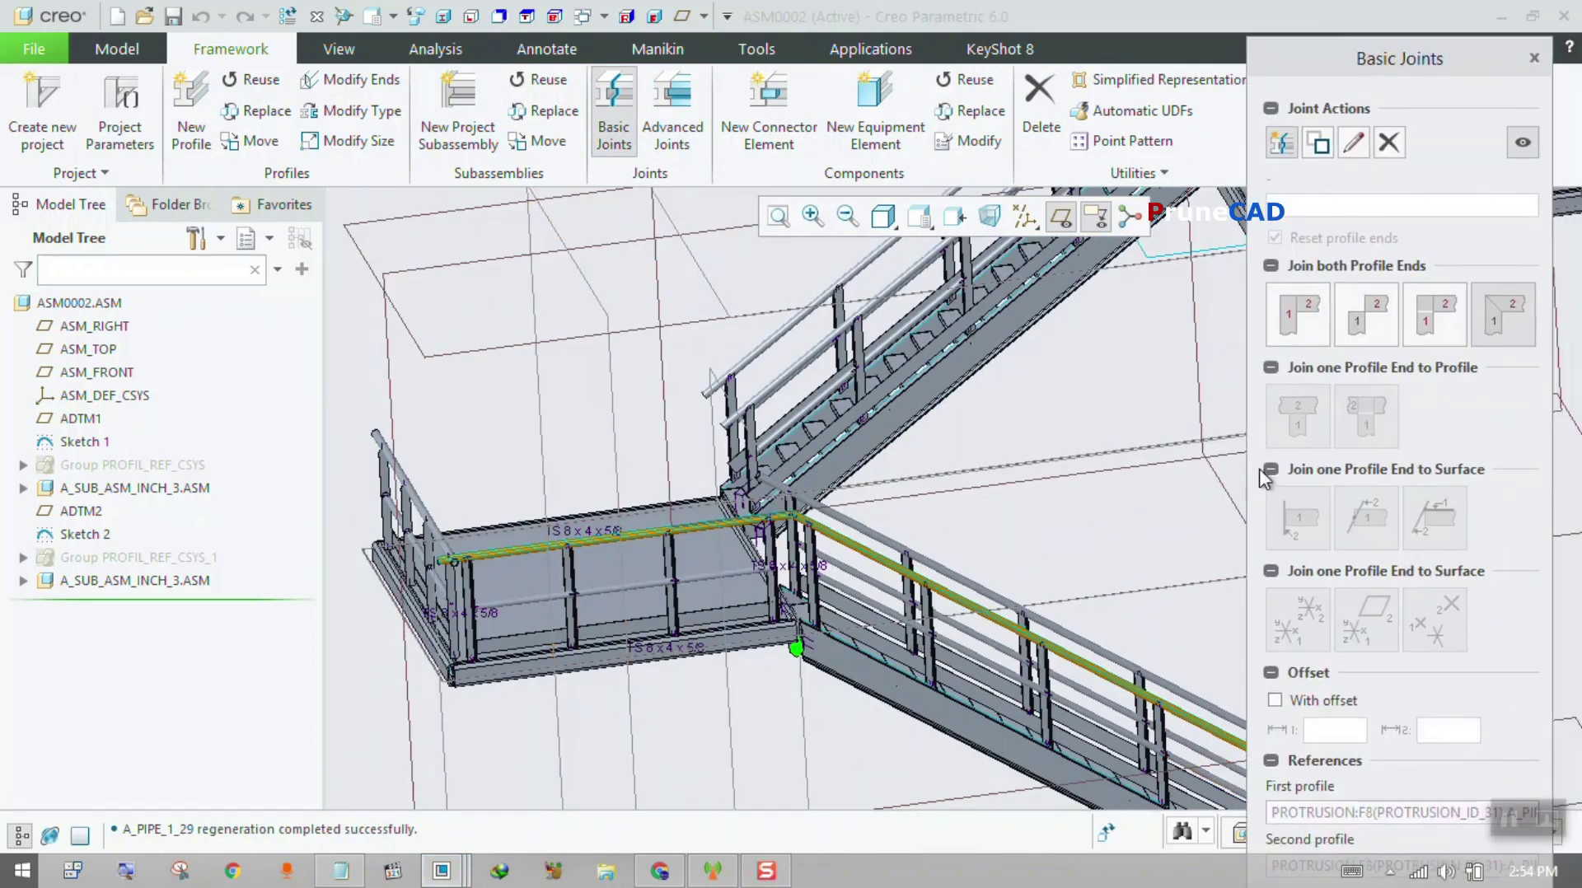
left_click(1271, 267)
left_click(1271, 300)
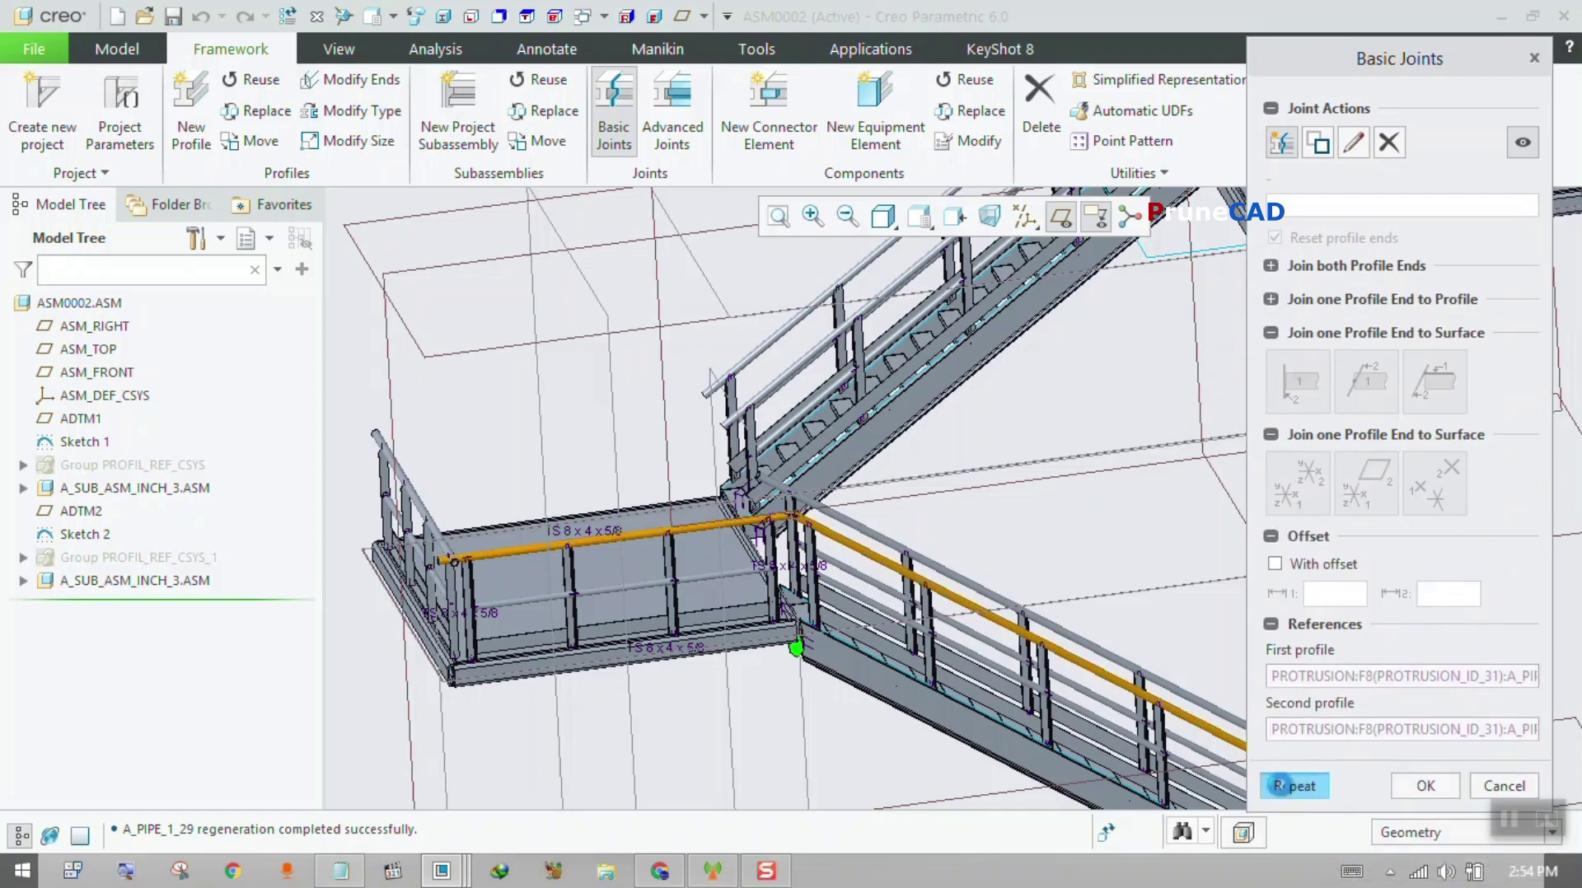
left_click(1293, 786)
scroll(779, 501, "up", 4)
scroll(779, 501, "up", 5)
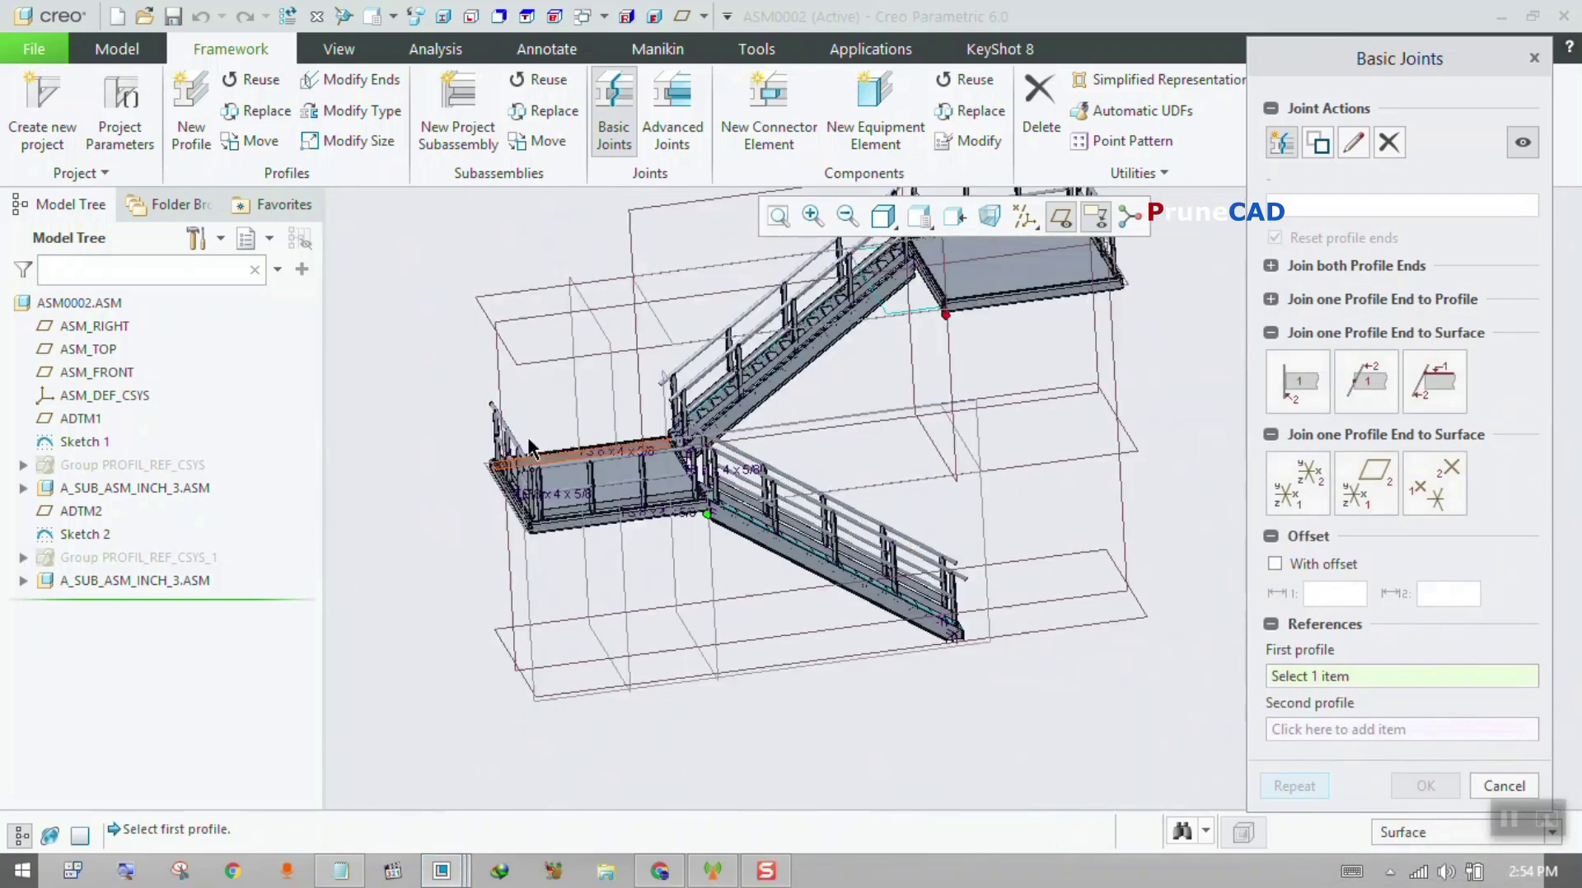
scroll(501, 452, "down", 3)
scroll(582, 451, "down", 3)
left_click(607, 548)
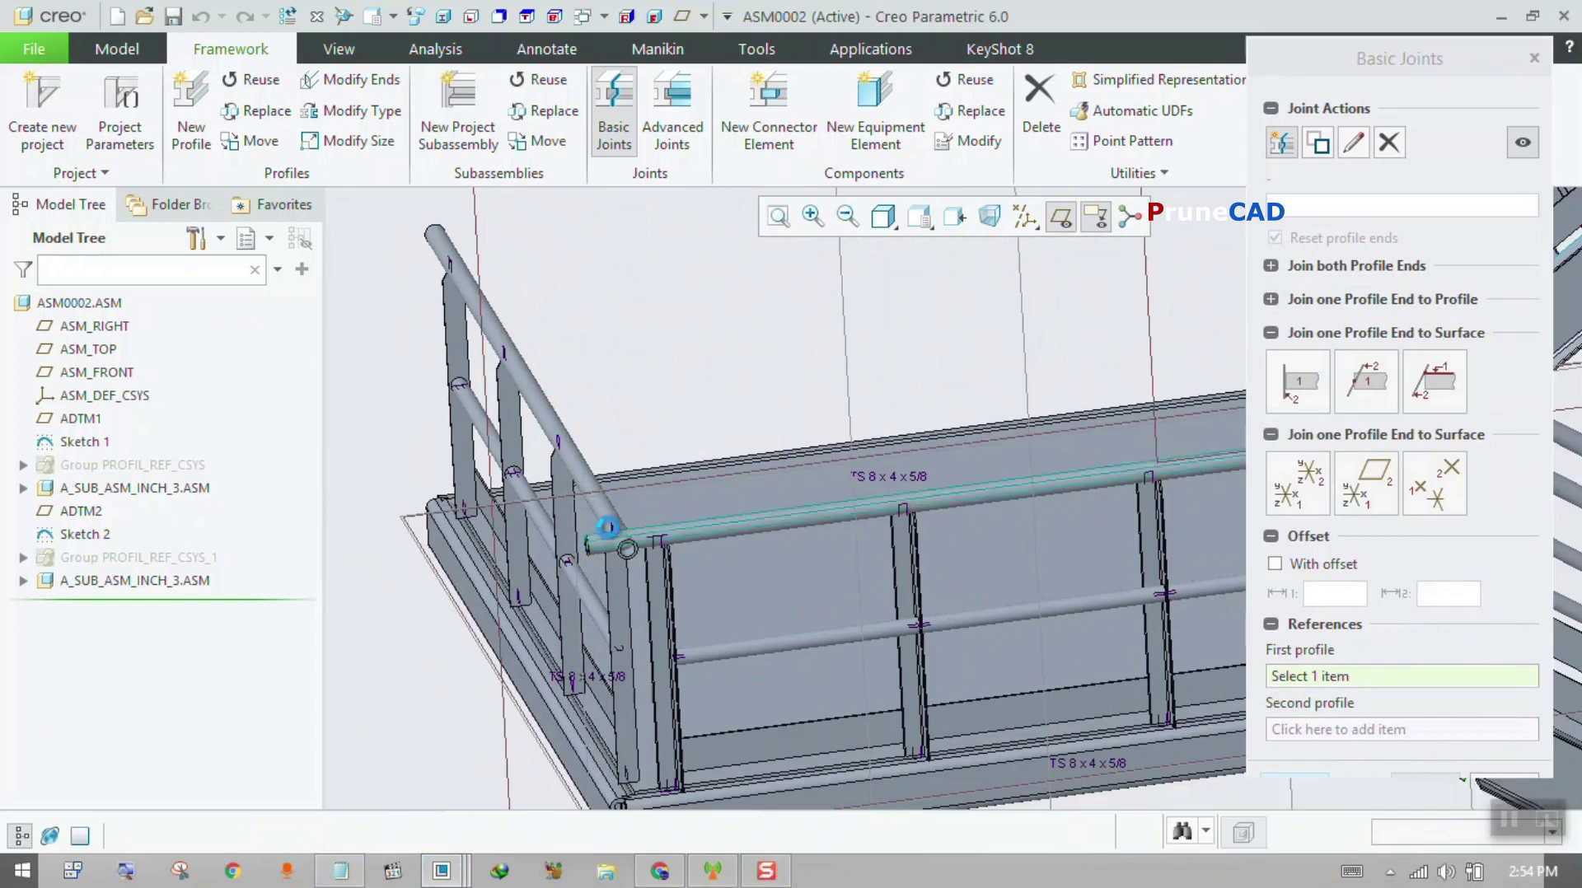
left_click(608, 511)
scroll(651, 469, "up", 2)
scroll(898, 483, "up", 3)
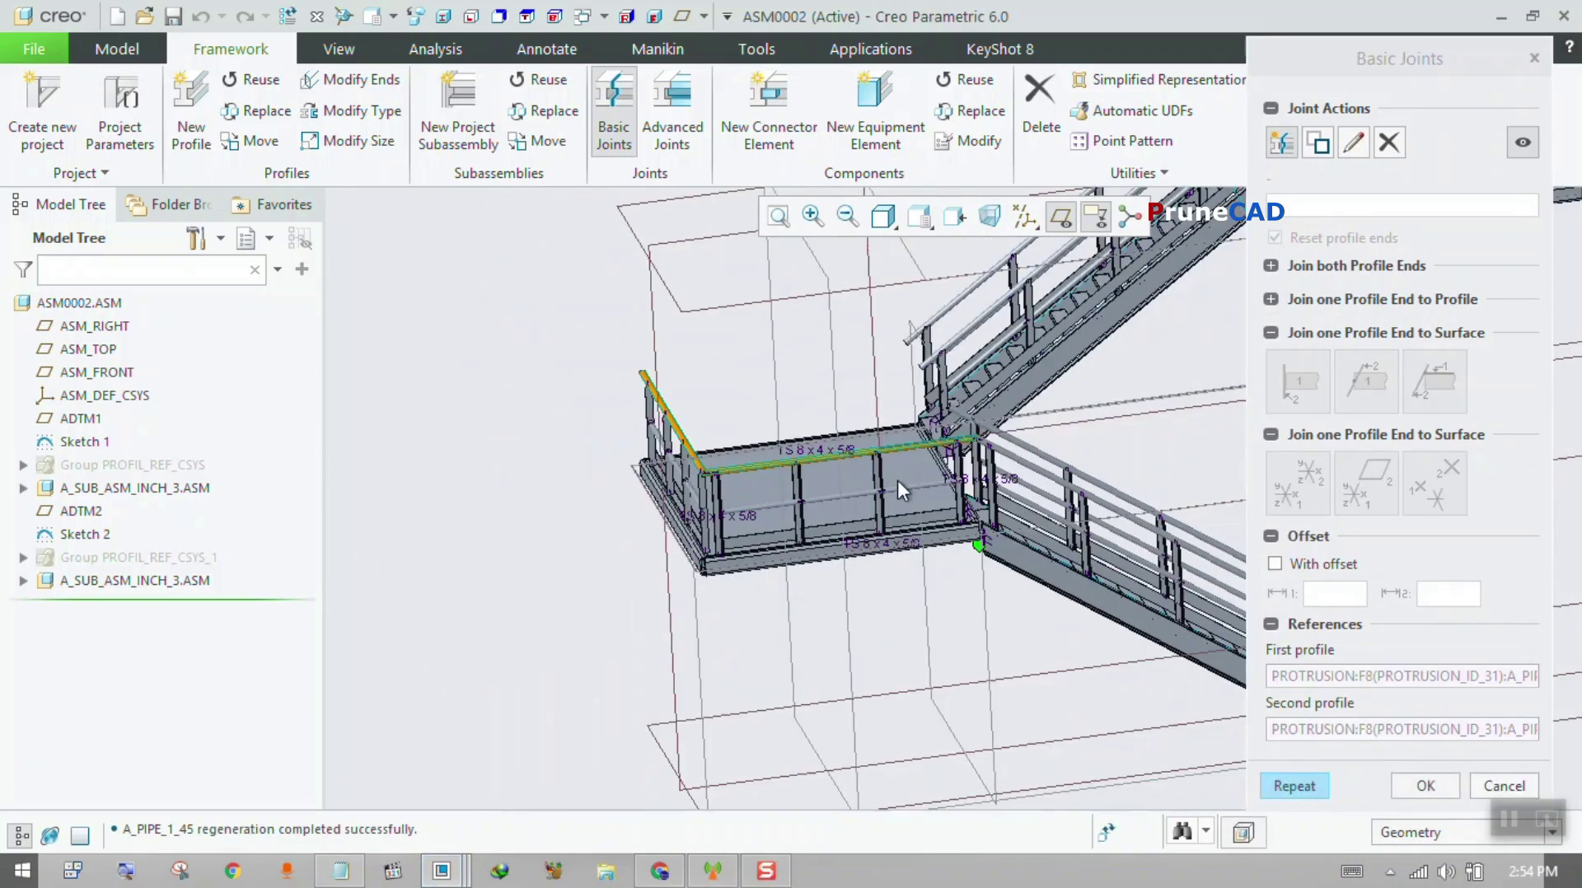
left_click(1412, 791)
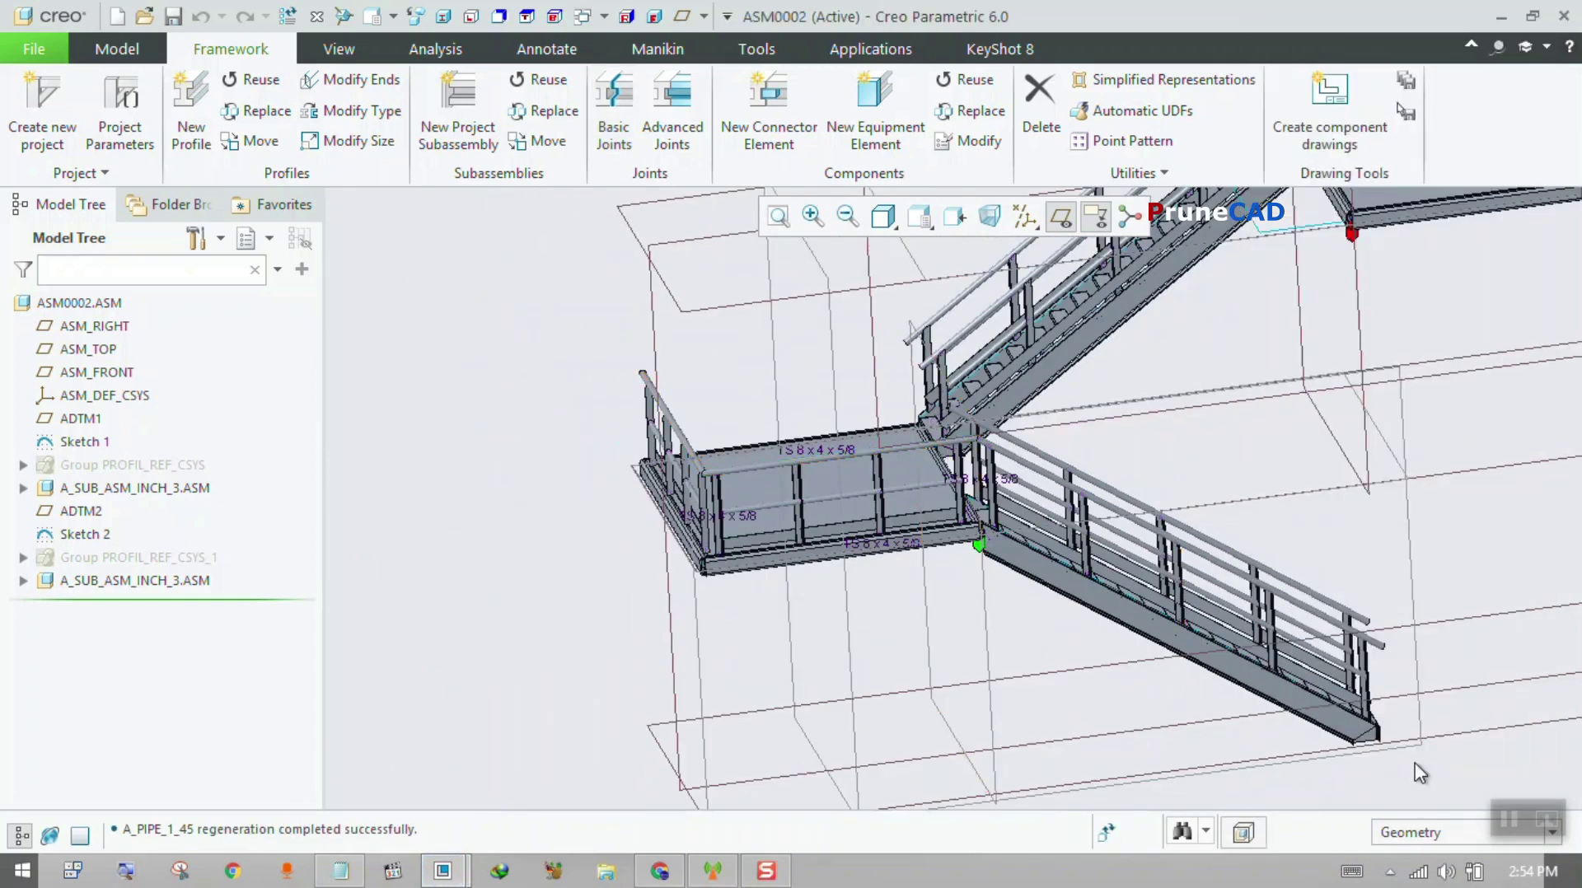
scroll(1088, 548, "up", 3)
middle_click_drag(1038, 520, 1063, 486)
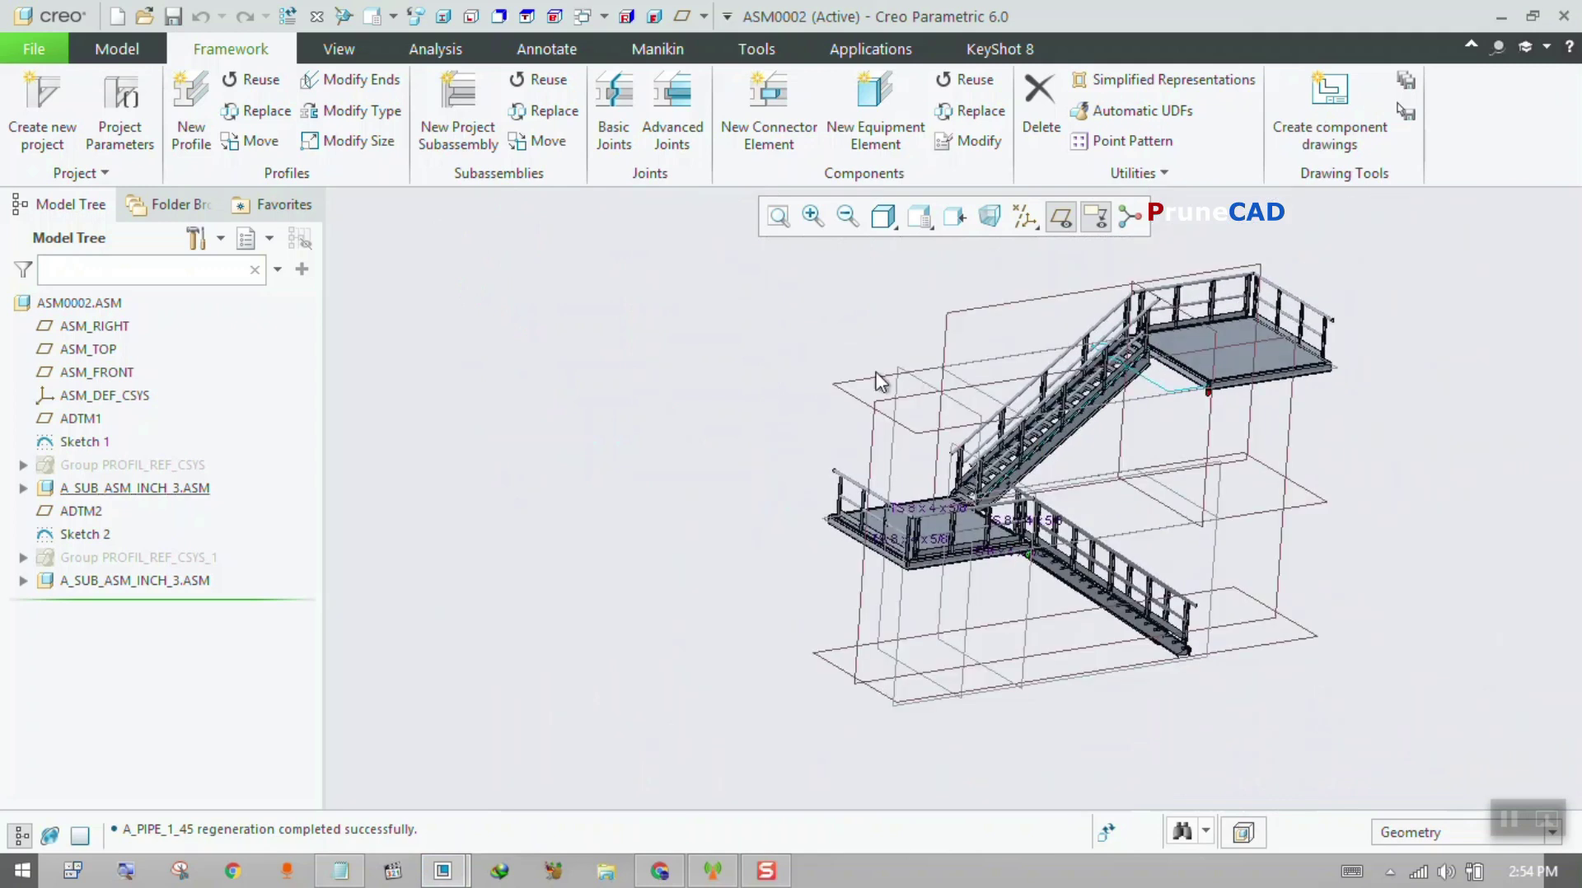
left_click(846, 146)
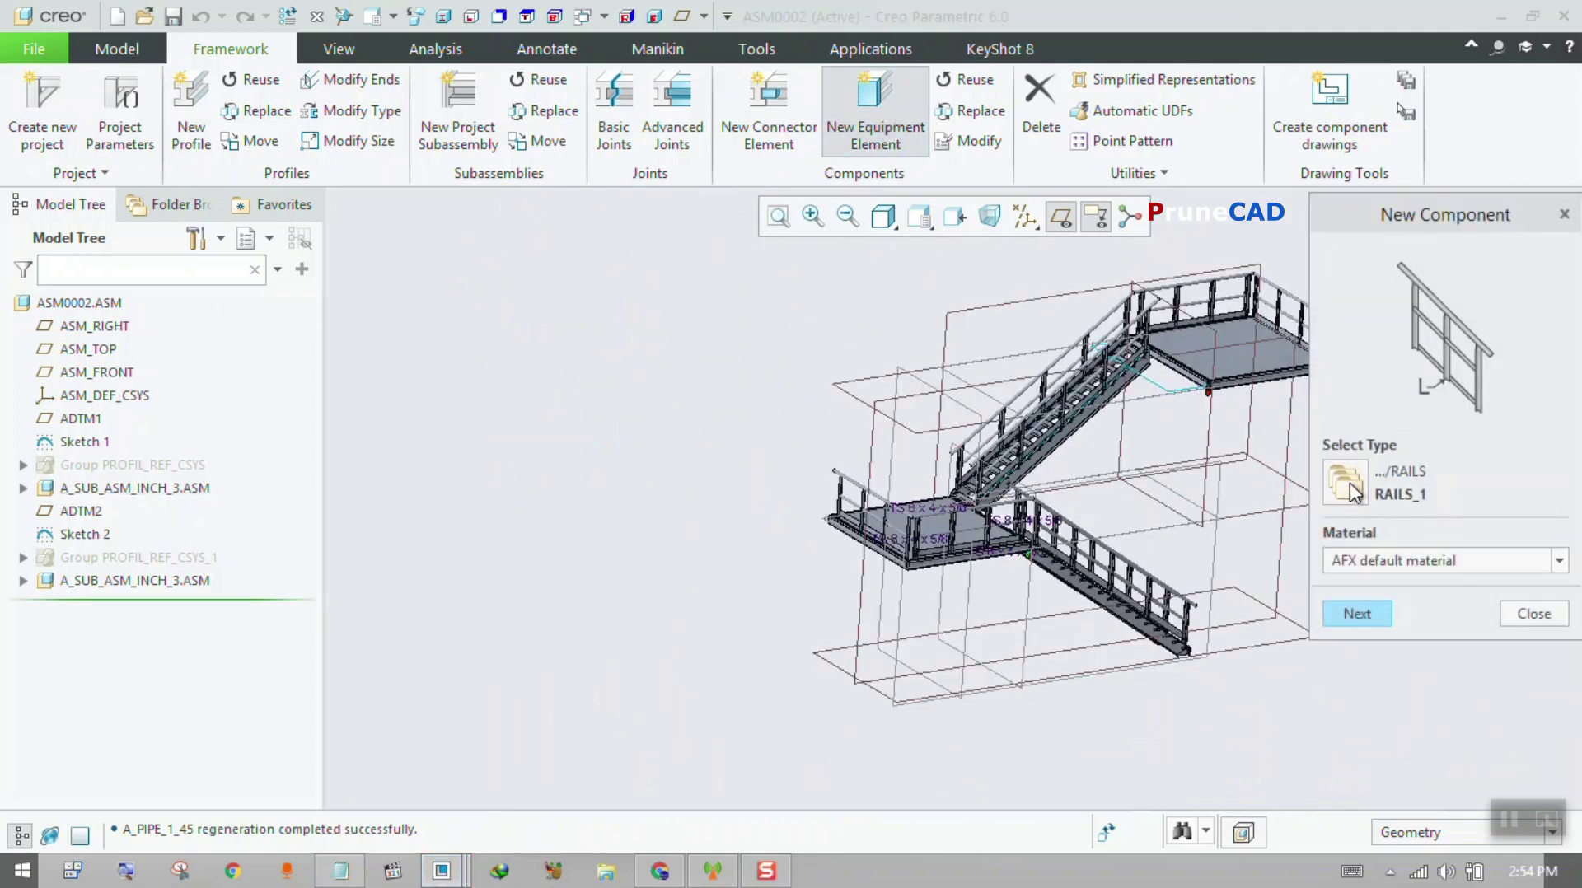
left_click(1346, 483)
left_click(116, 105)
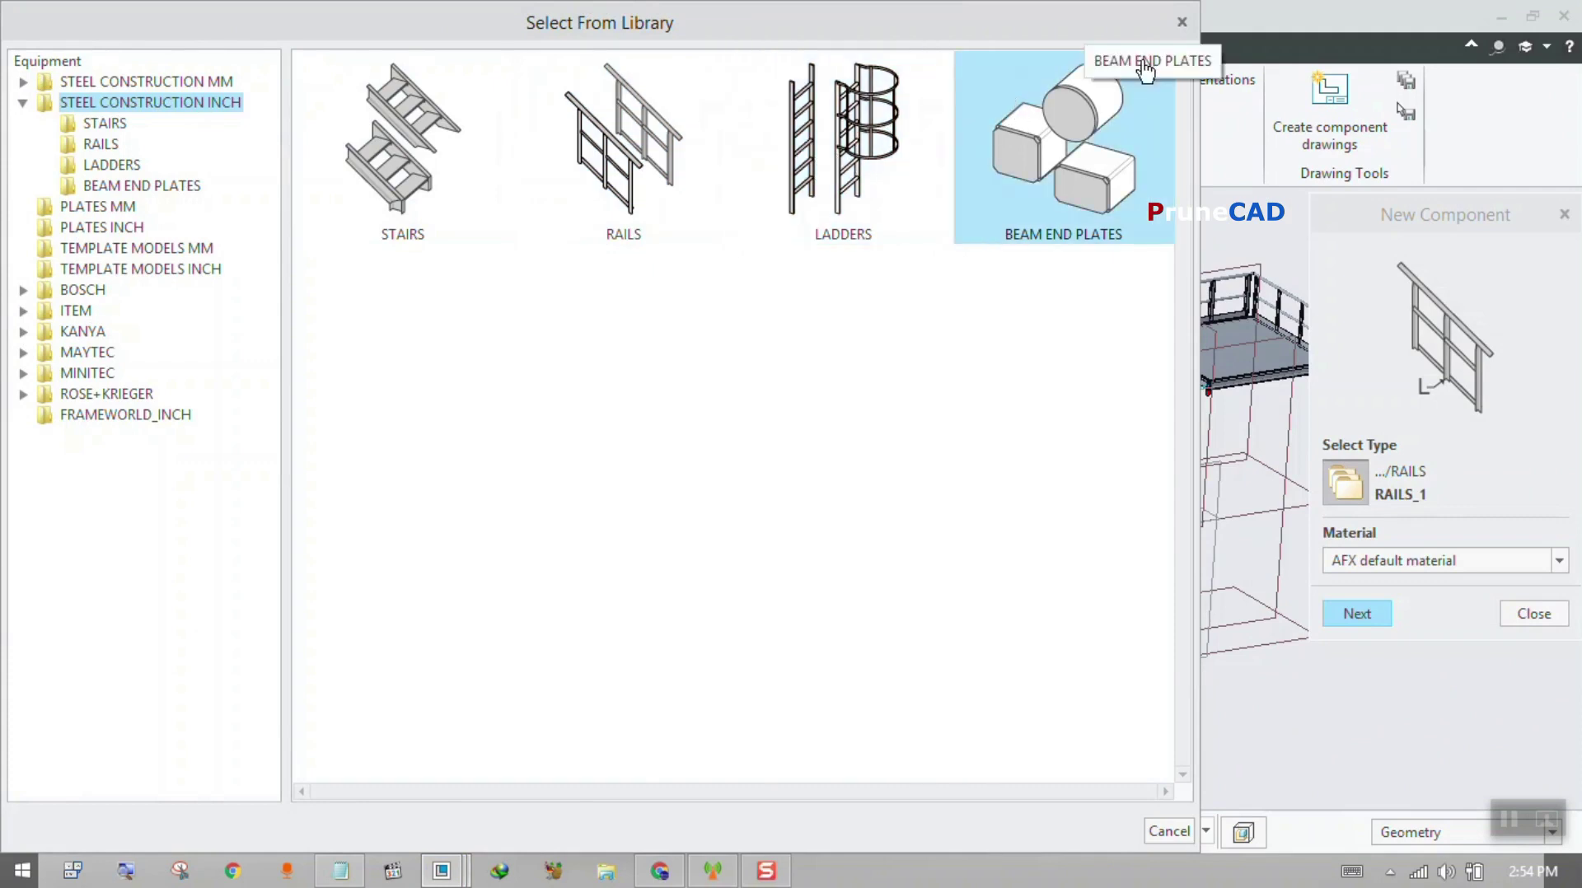
left_click(1183, 23)
left_click(1565, 216)
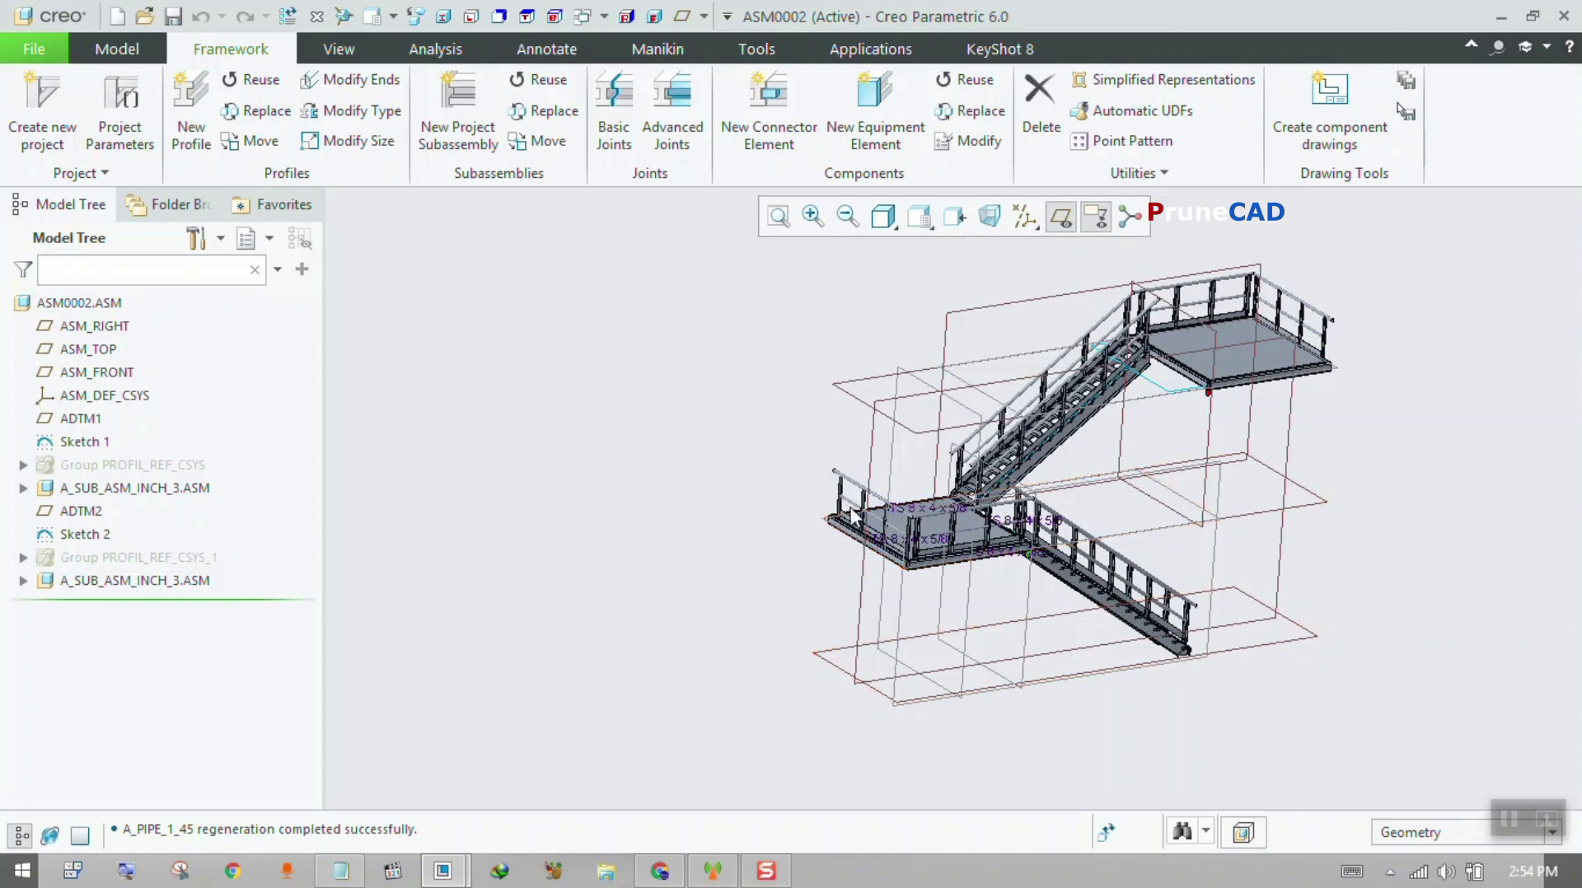
- Create a datum plane offset upward from ASM_TOP, placed at about the height of the lower landing's top handrail
scroll(856, 481, "up", 3)
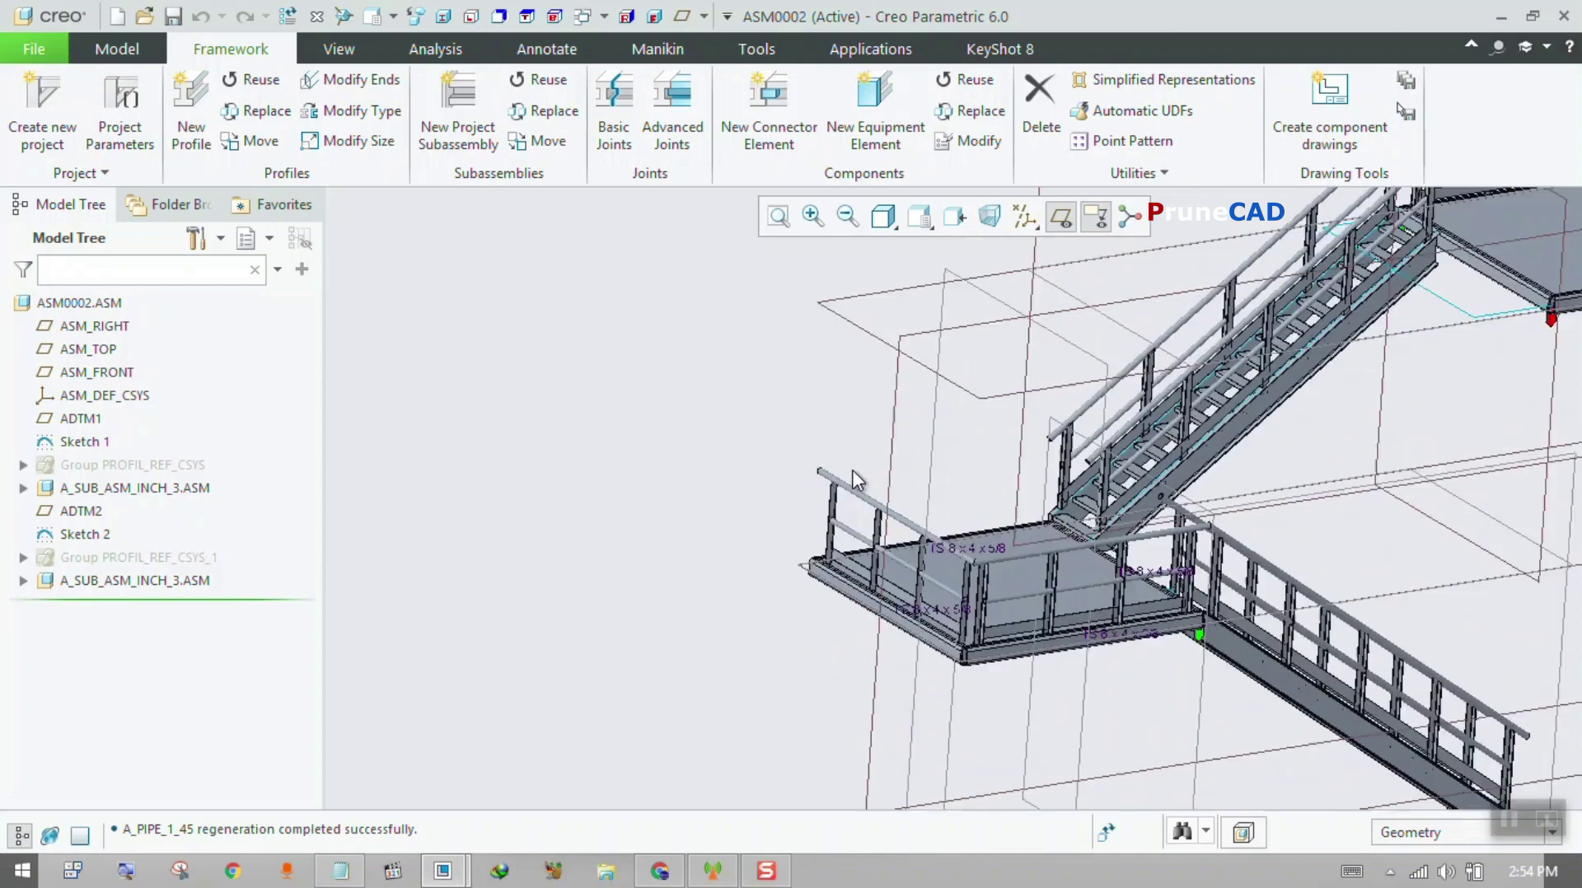
scroll(893, 459, "down", 2)
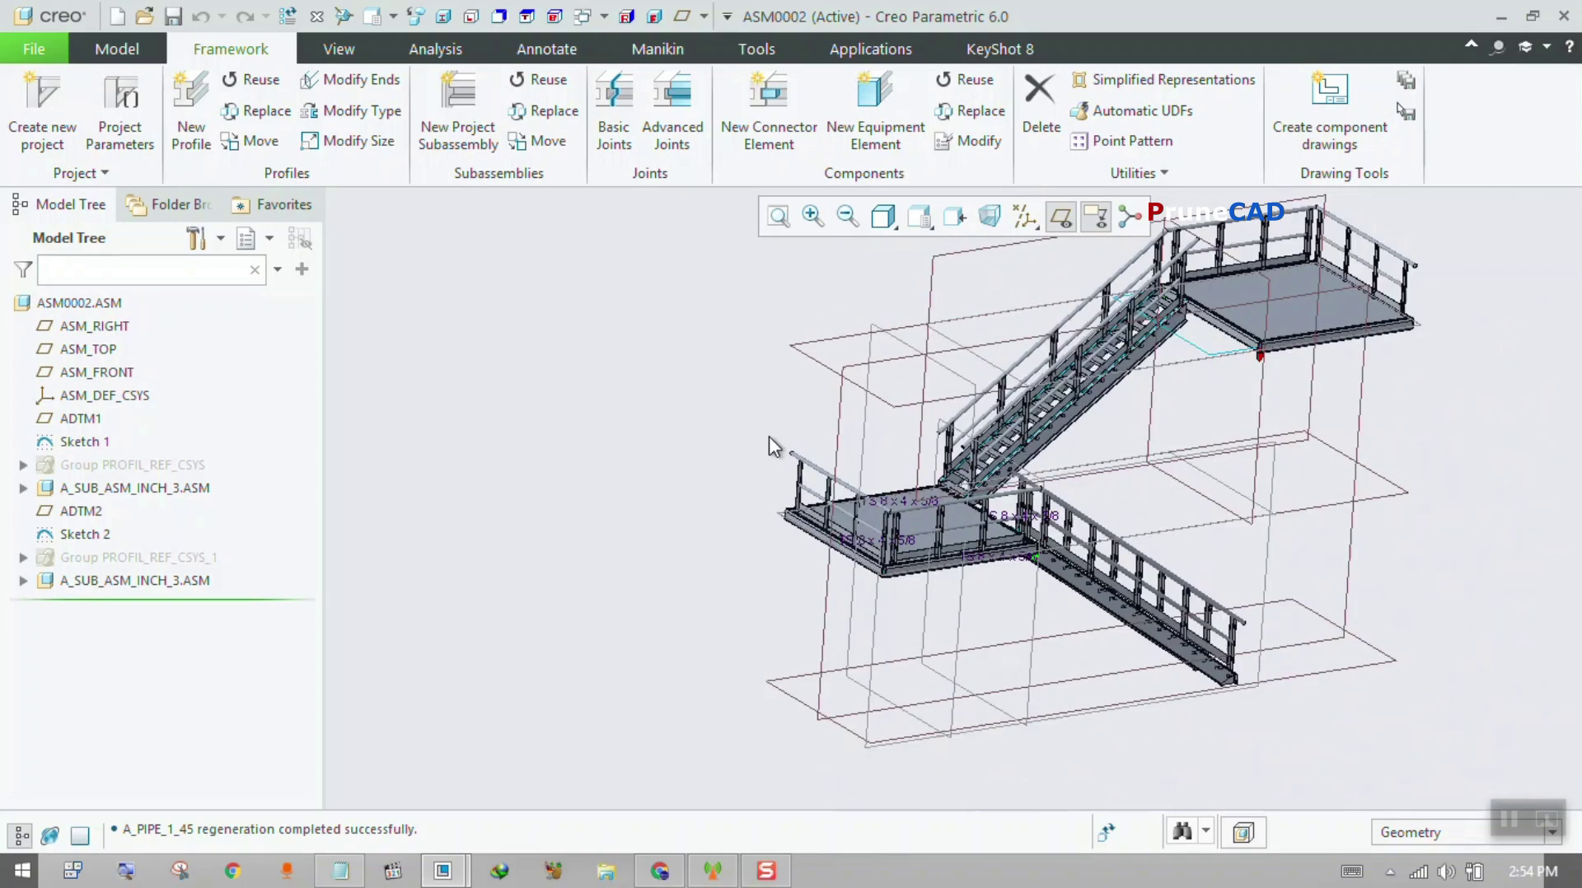
left_click(776, 687)
left_click(875, 580)
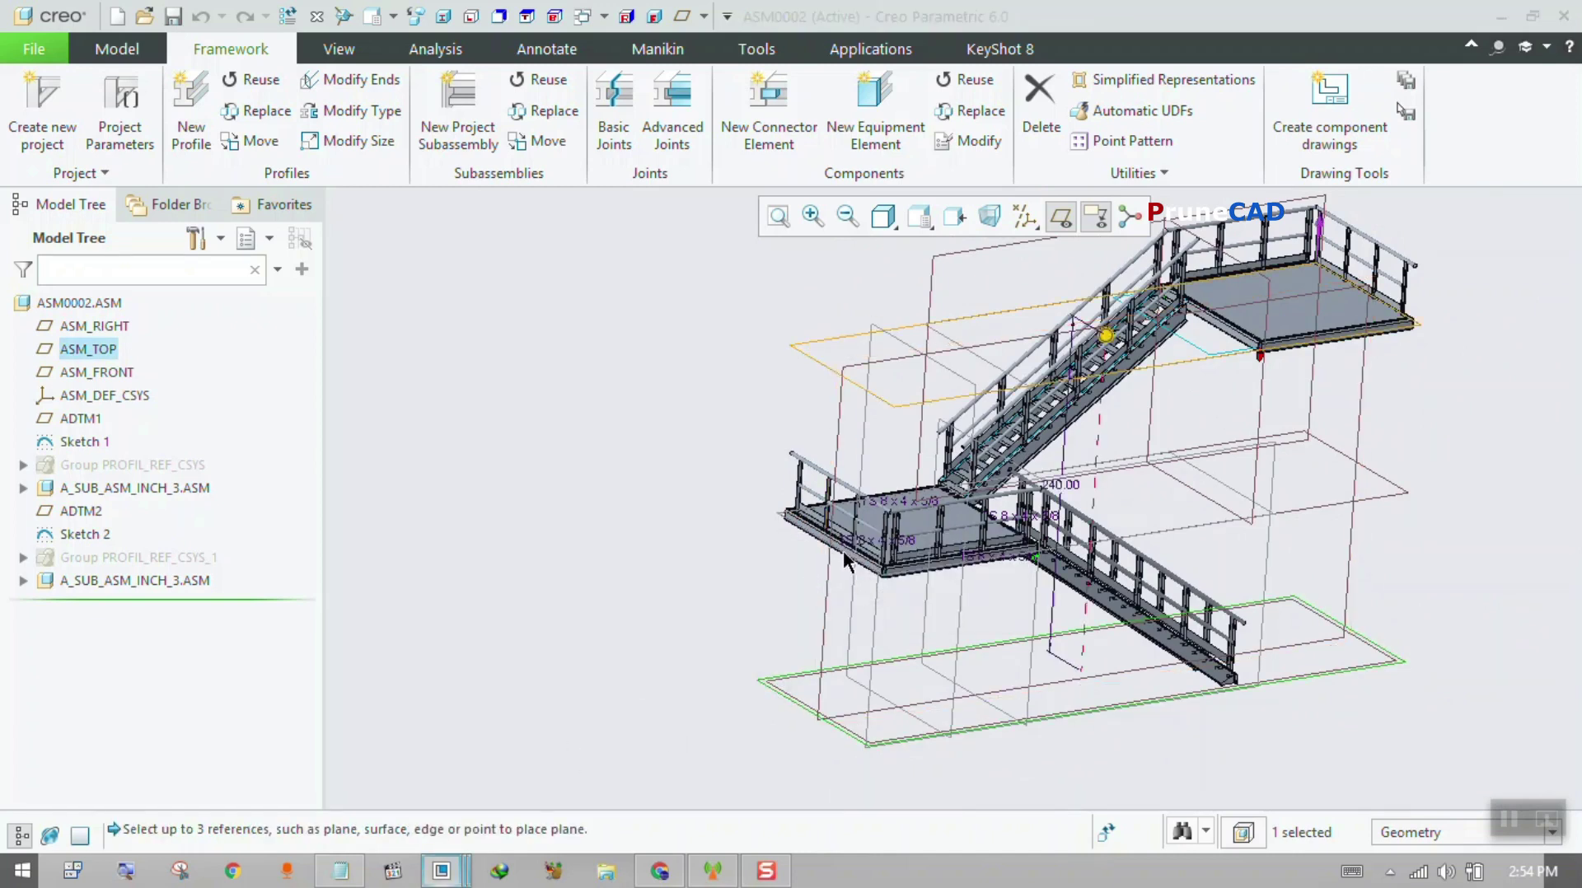
left_click_drag(1106, 336, 1096, 455)
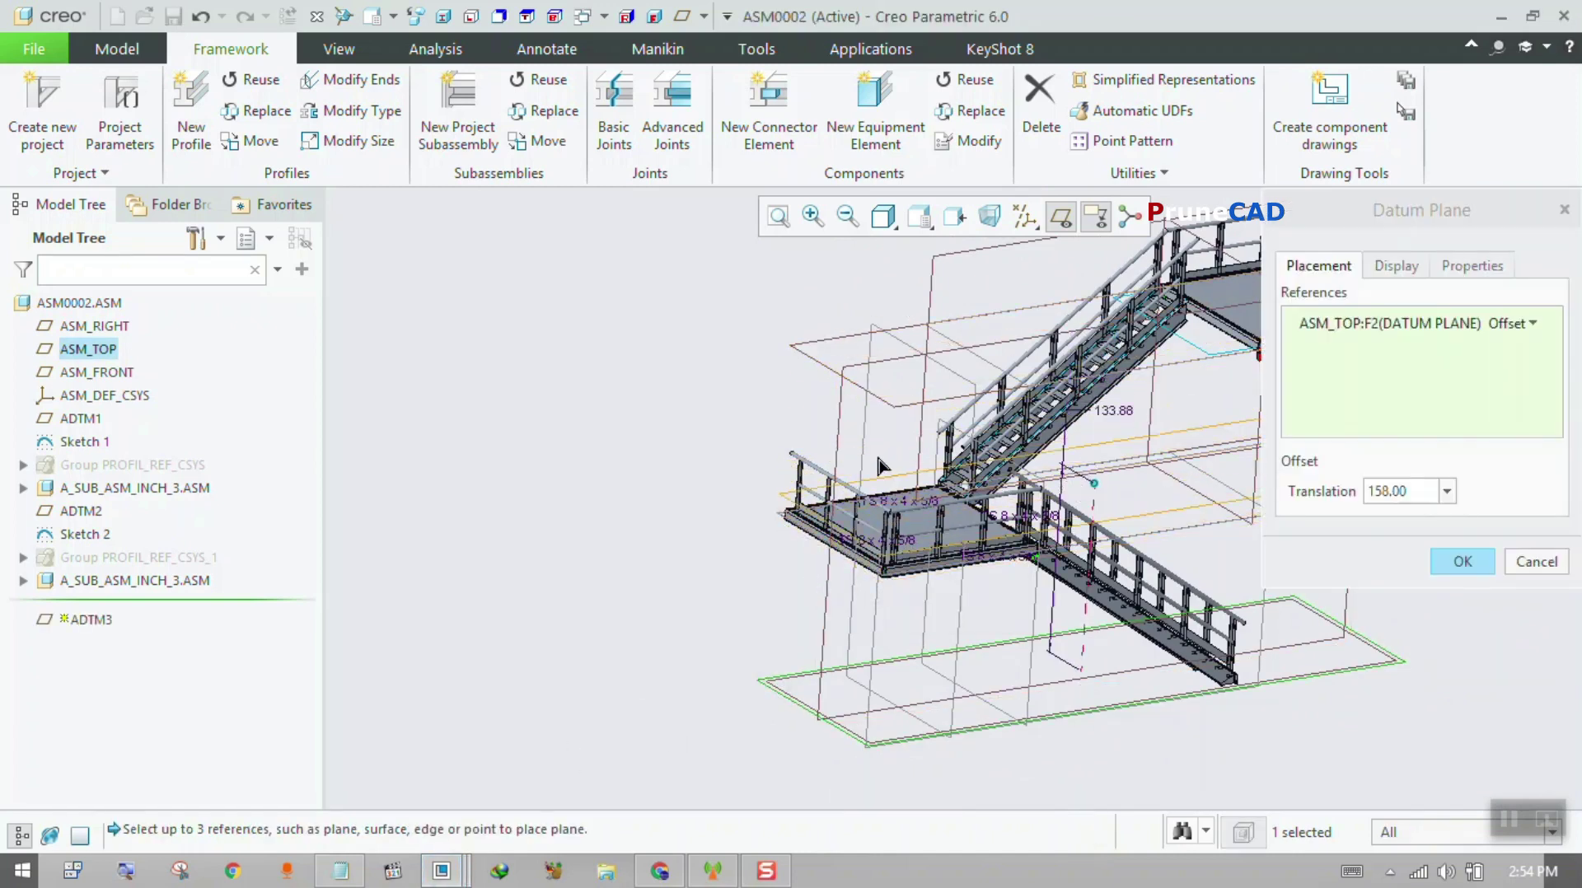
left_click_drag(880, 437, 880, 423)
middle_click_drag(873, 441, 858, 513)
left_click_drag(1171, 477, 1170, 467)
left_click(1460, 560)
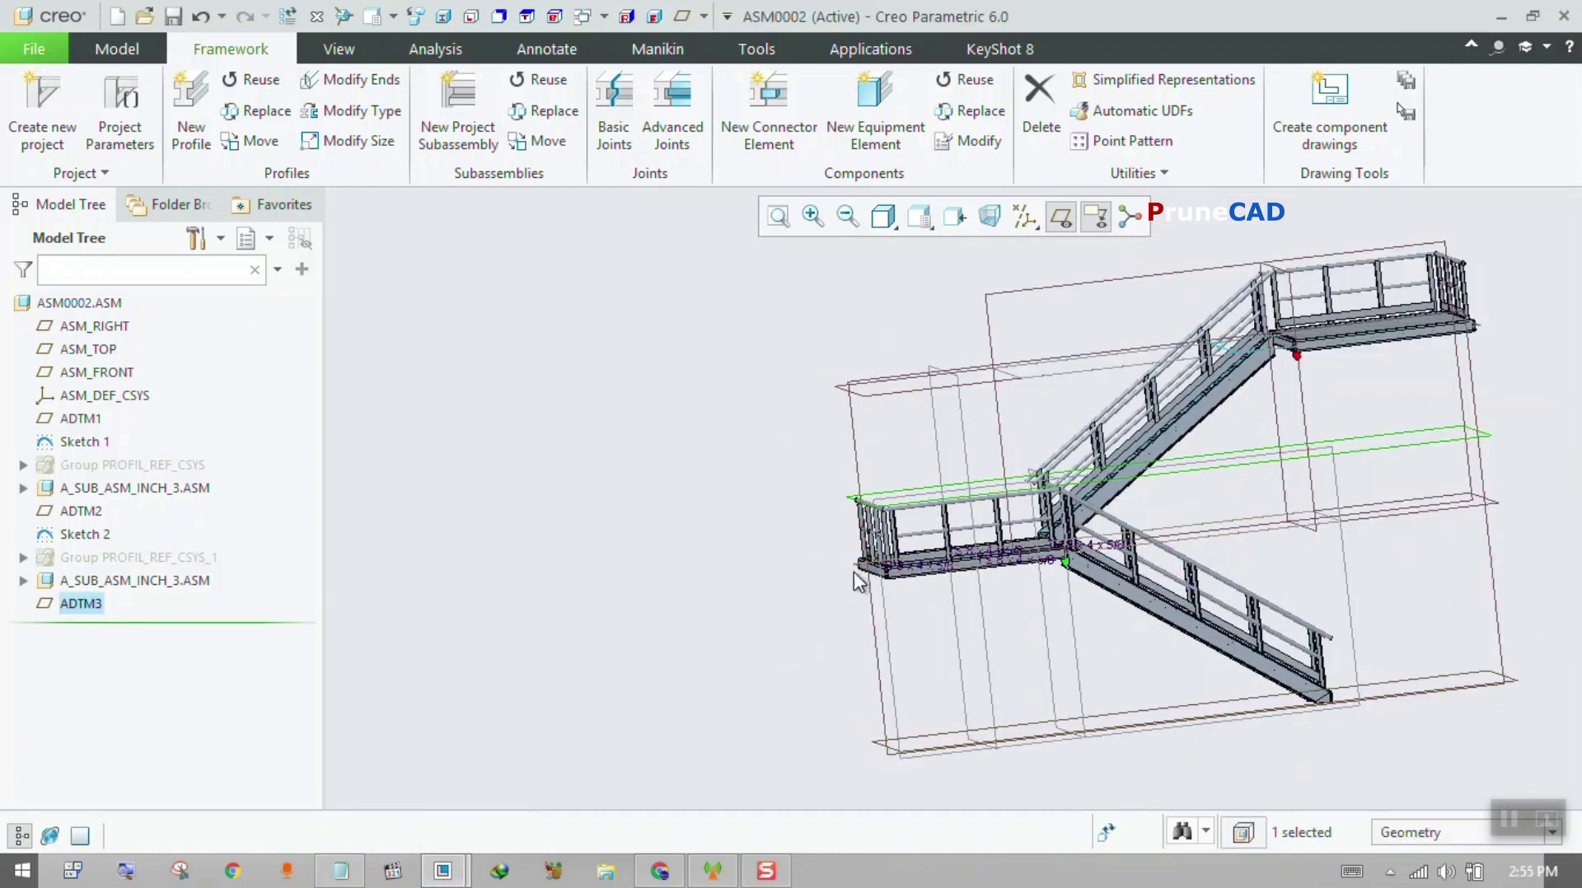
- Start a new equipment element of type LADDER_1 from the STEEL CONSTRUCTION INCH library
middle_click_drag(861, 581, 882, 665)
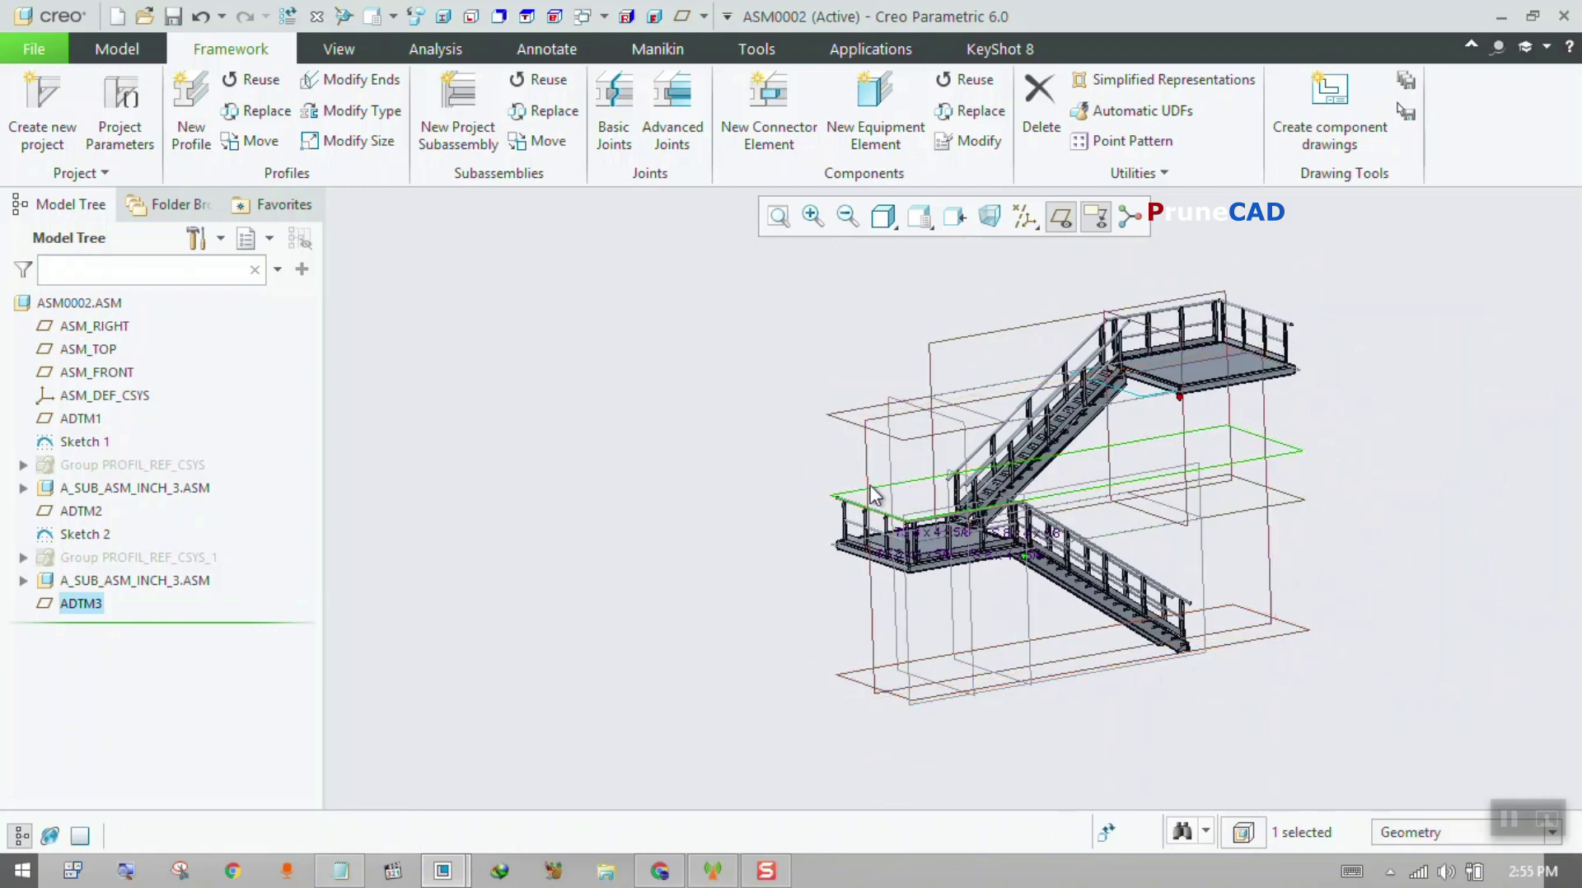
left_click(875, 123)
left_click(1339, 486)
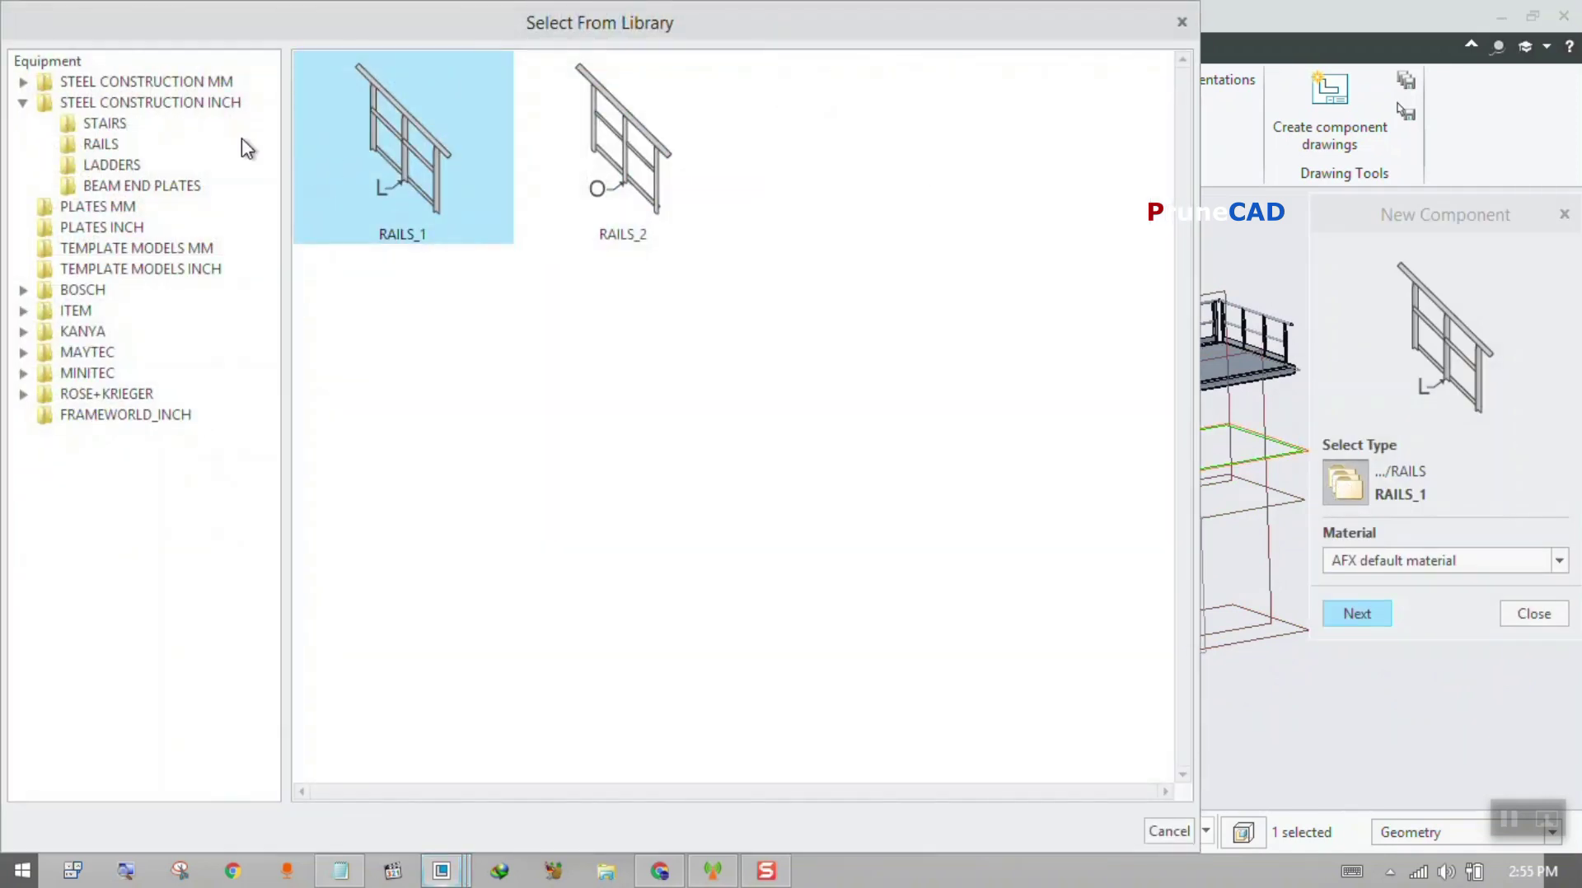
left_click(235, 103)
double_click(820, 177)
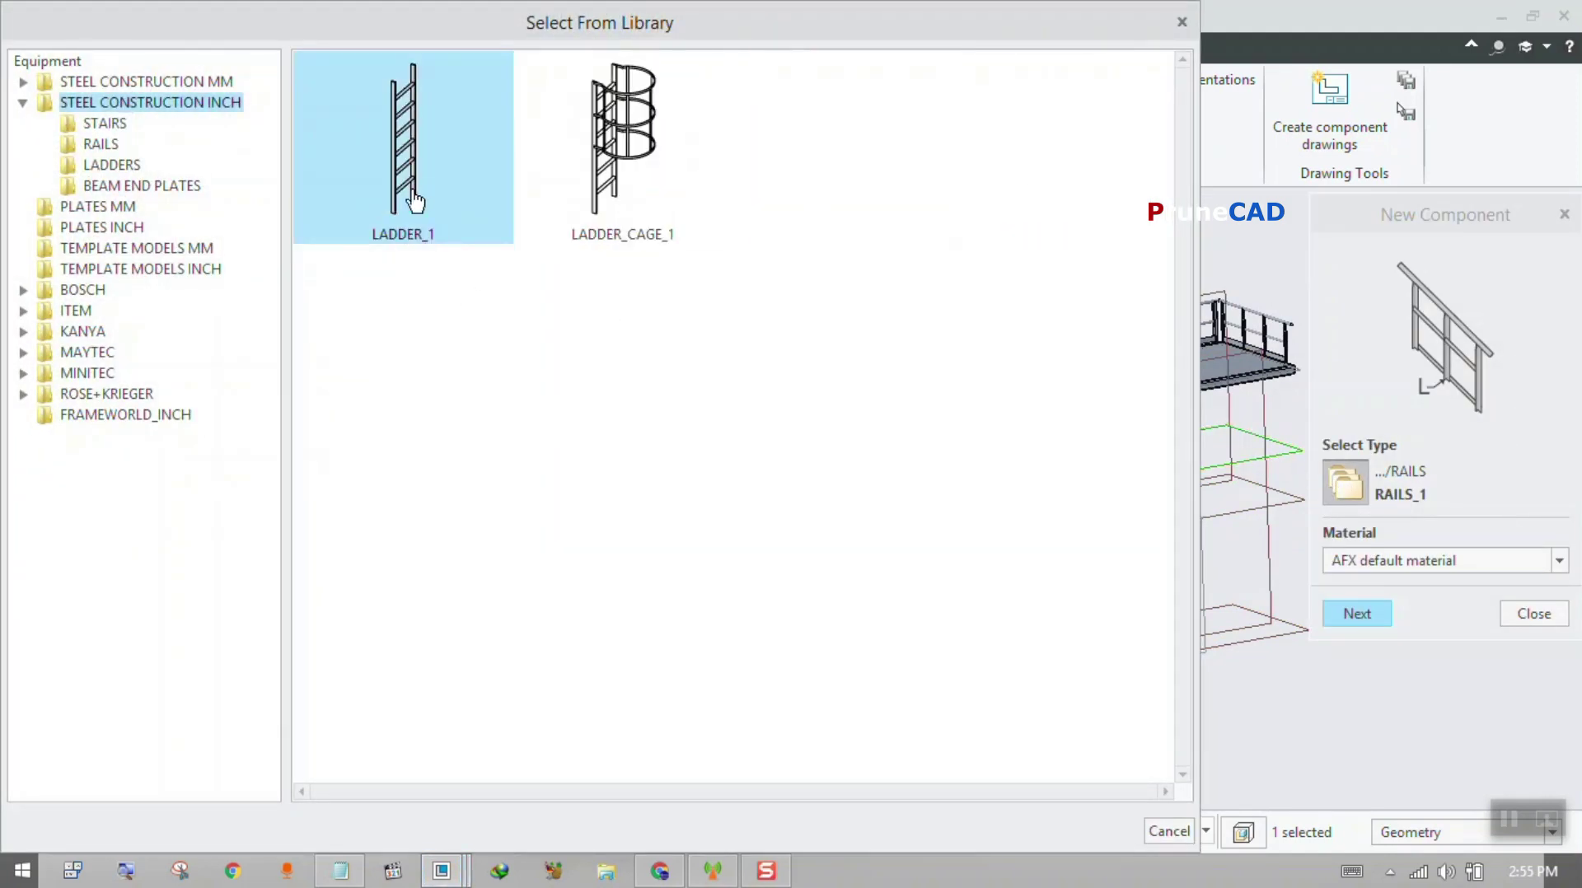
double_click(406, 200)
left_click(1357, 614)
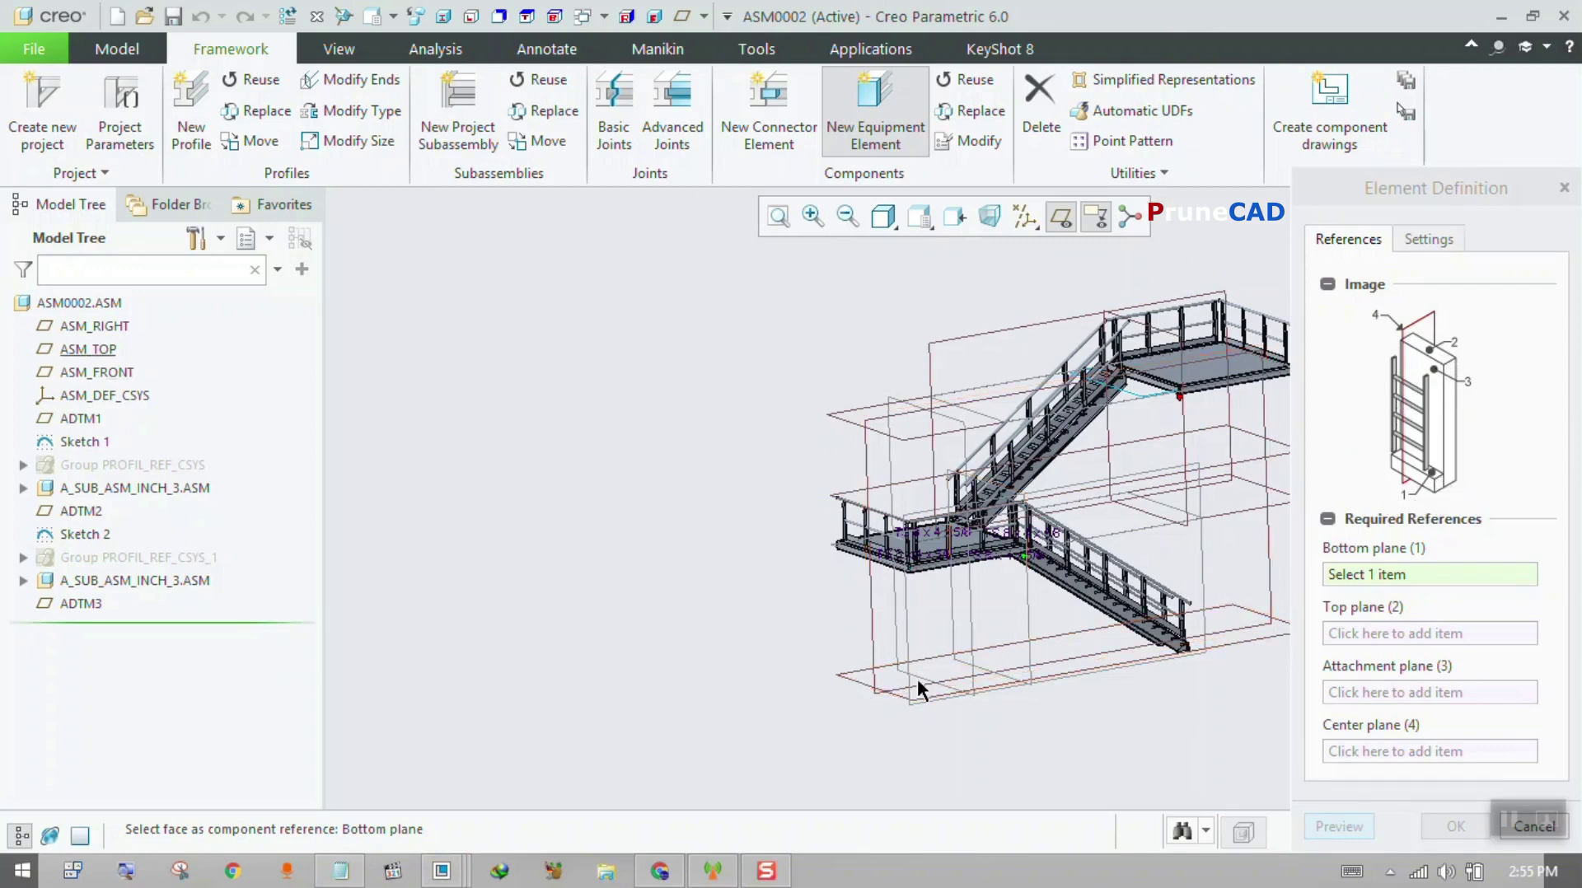
- Set ASM_TOP as the ladder's bottom plane and ADTM3 as its top plane, removing the mistaken ADTM2 reference
left_click(853, 678)
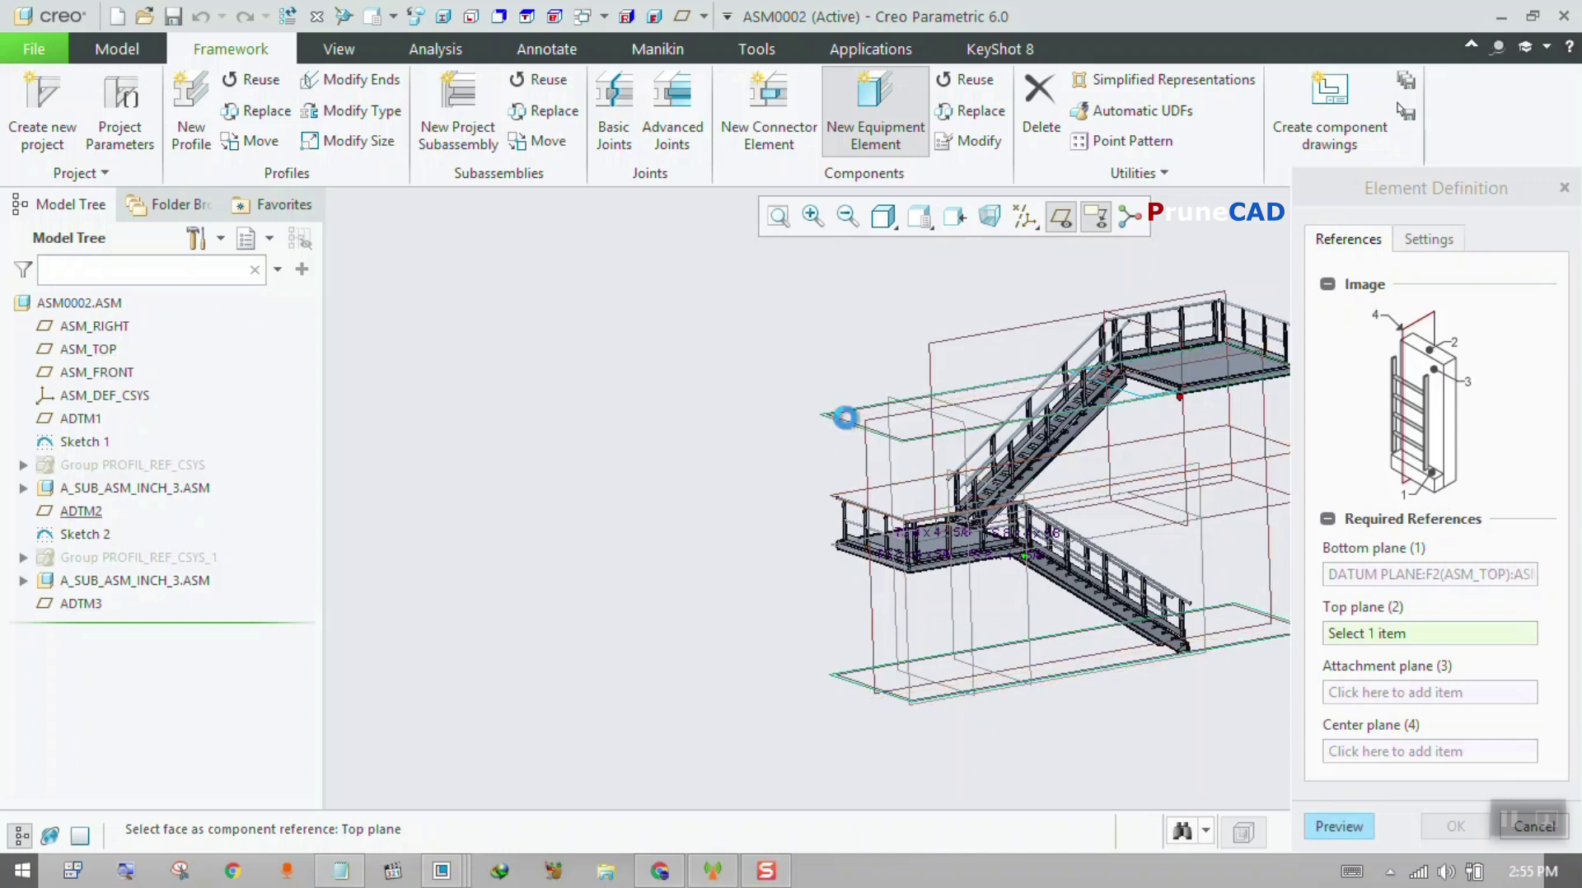
left_click(846, 417)
right_click(1391, 636)
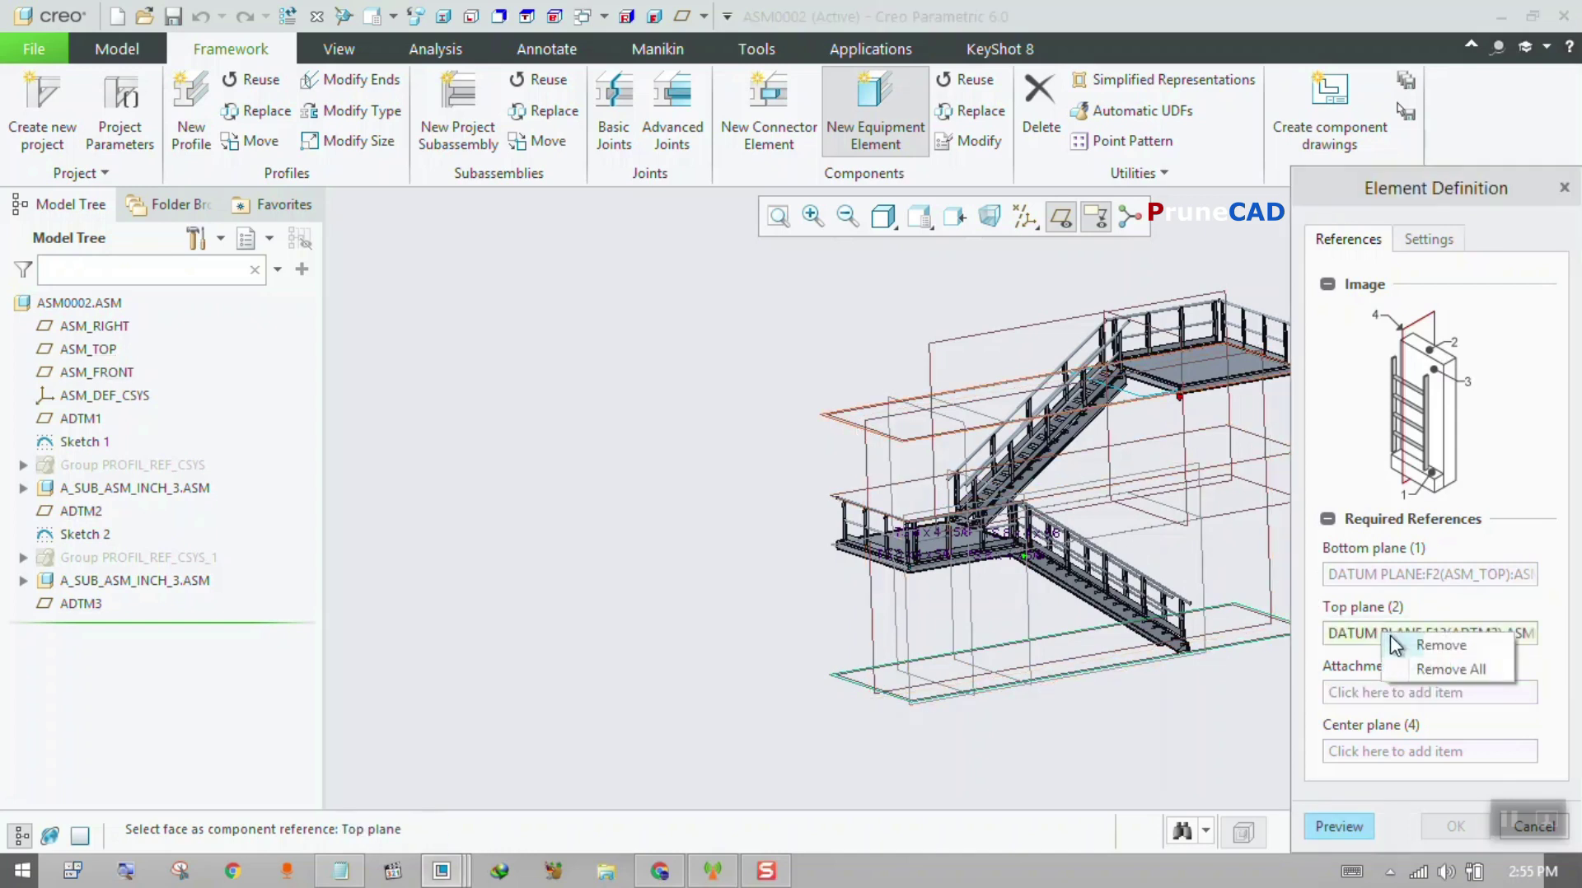
left_click(1401, 645)
left_click(839, 497)
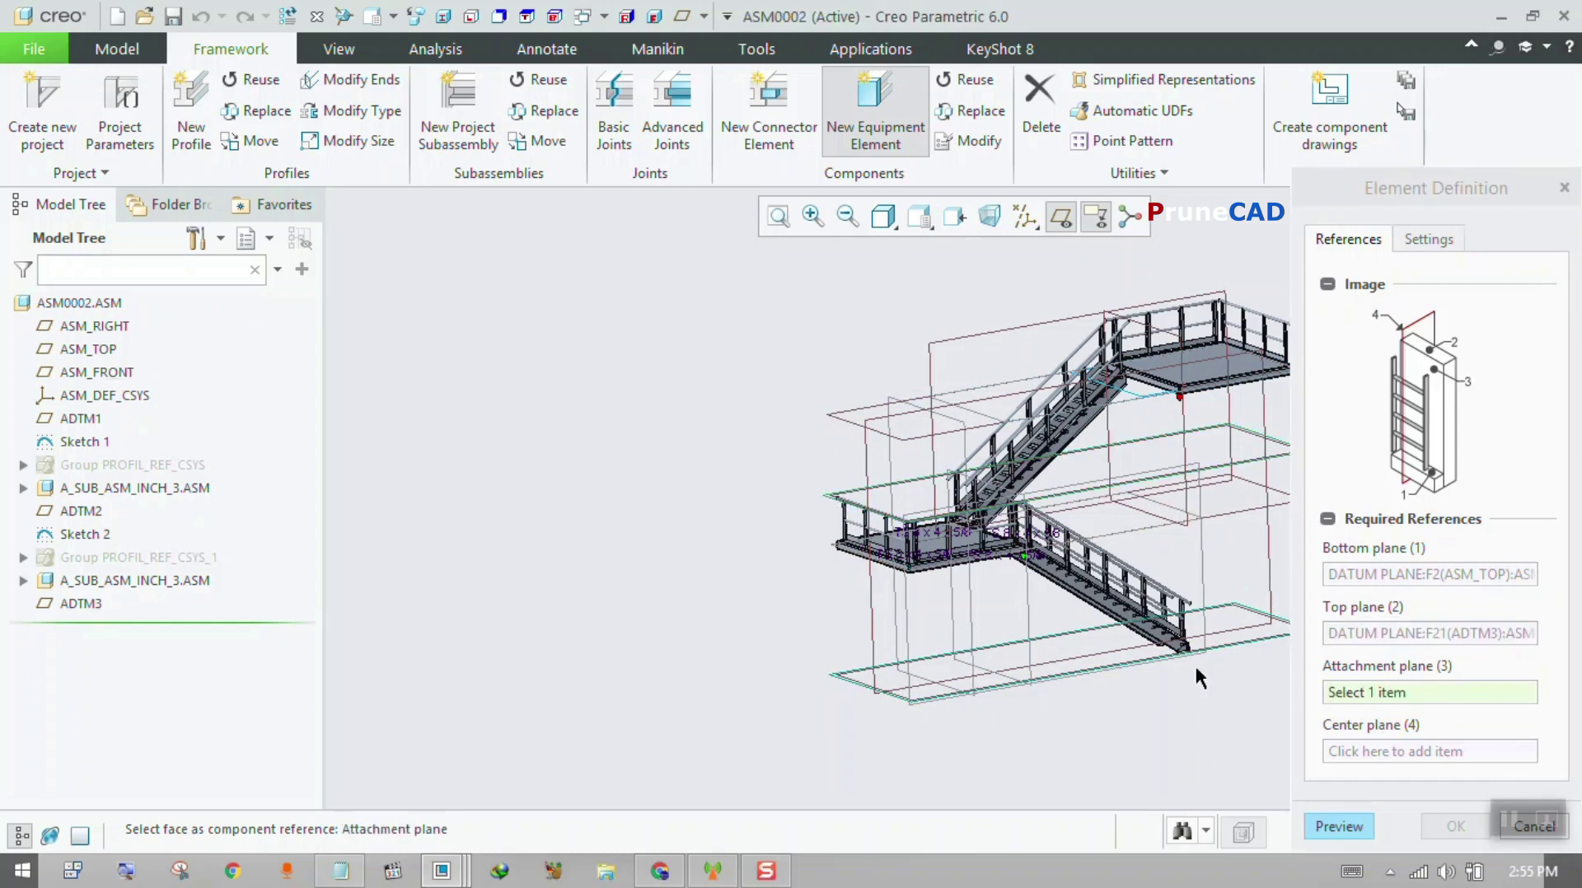
- Use the lower landing's outer end beam face as the ladder's attachment plane and ASM_FRONT as its center plane, and preview the ladder
scroll(824, 519, "up", 6)
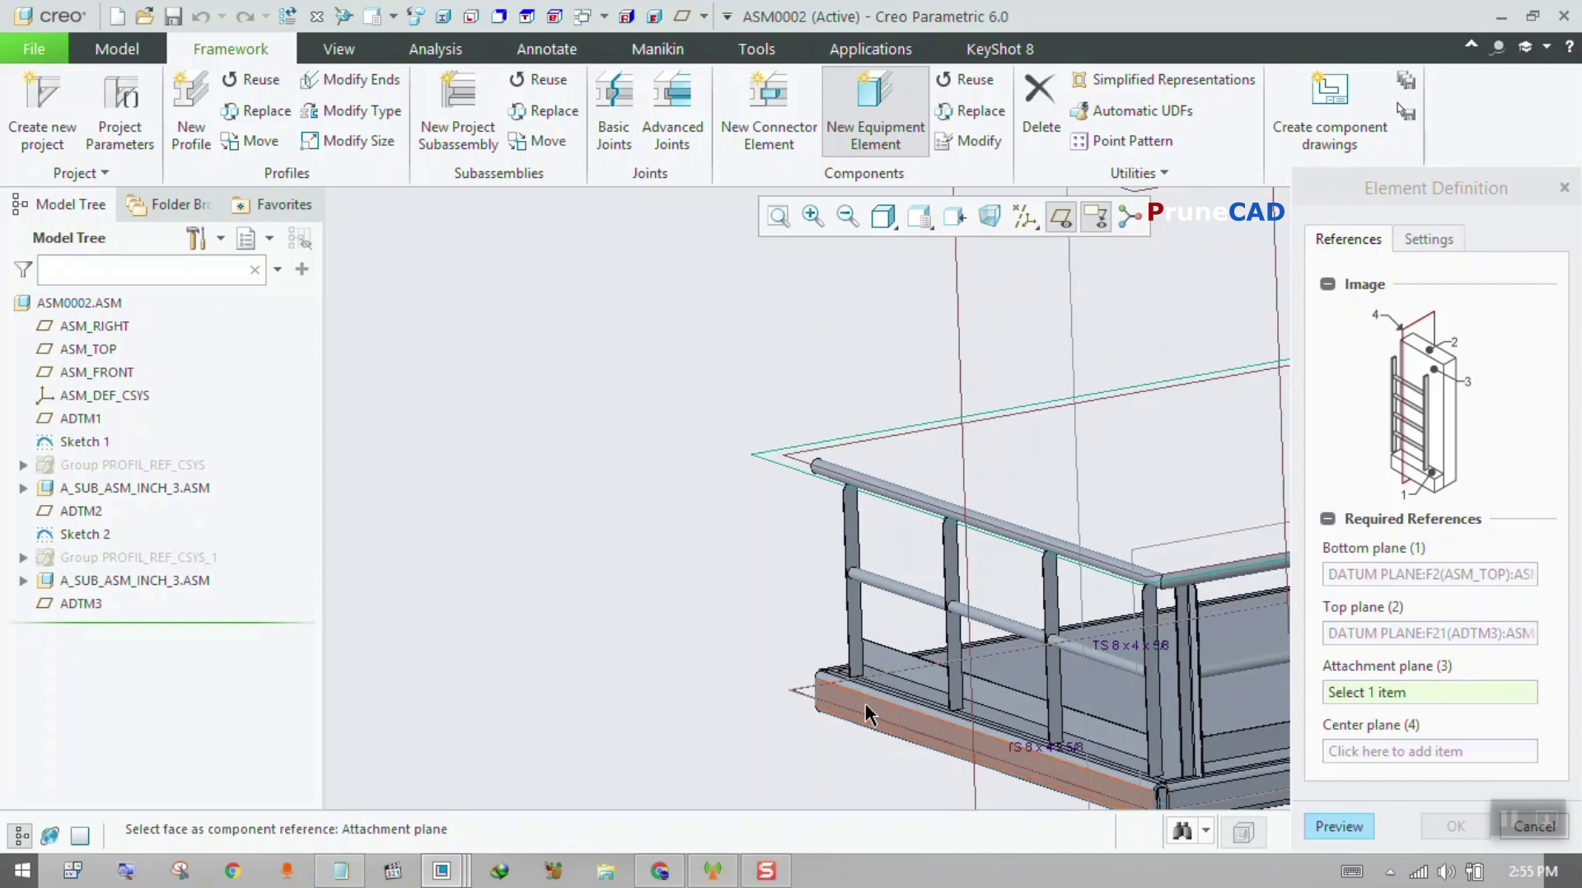
left_click(867, 713)
scroll(728, 528, "down", 2)
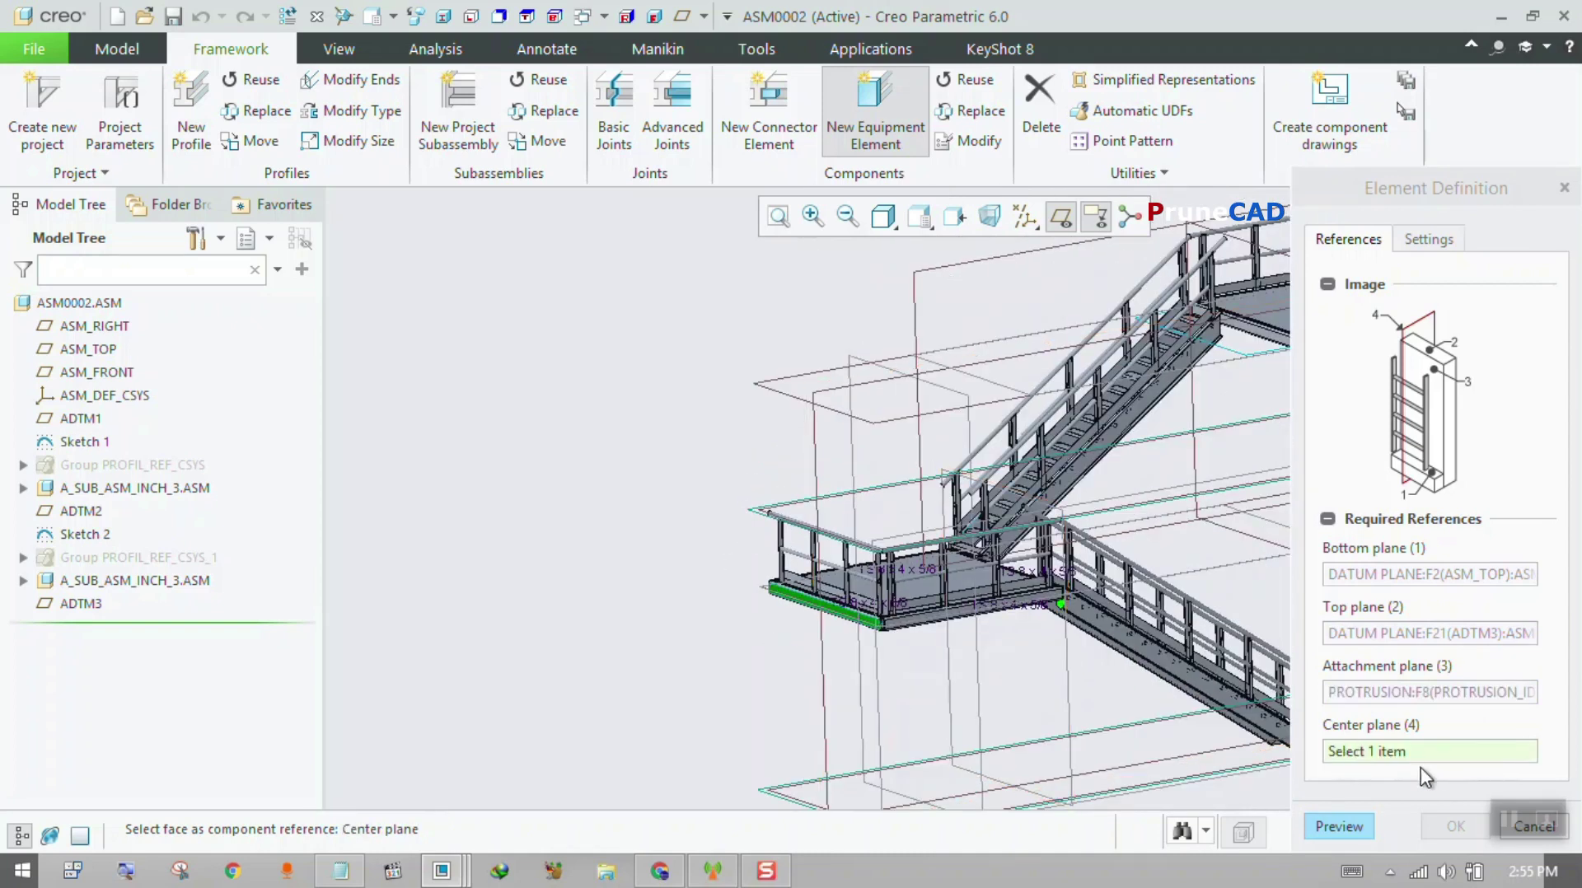
left_click(814, 428)
left_click(915, 826)
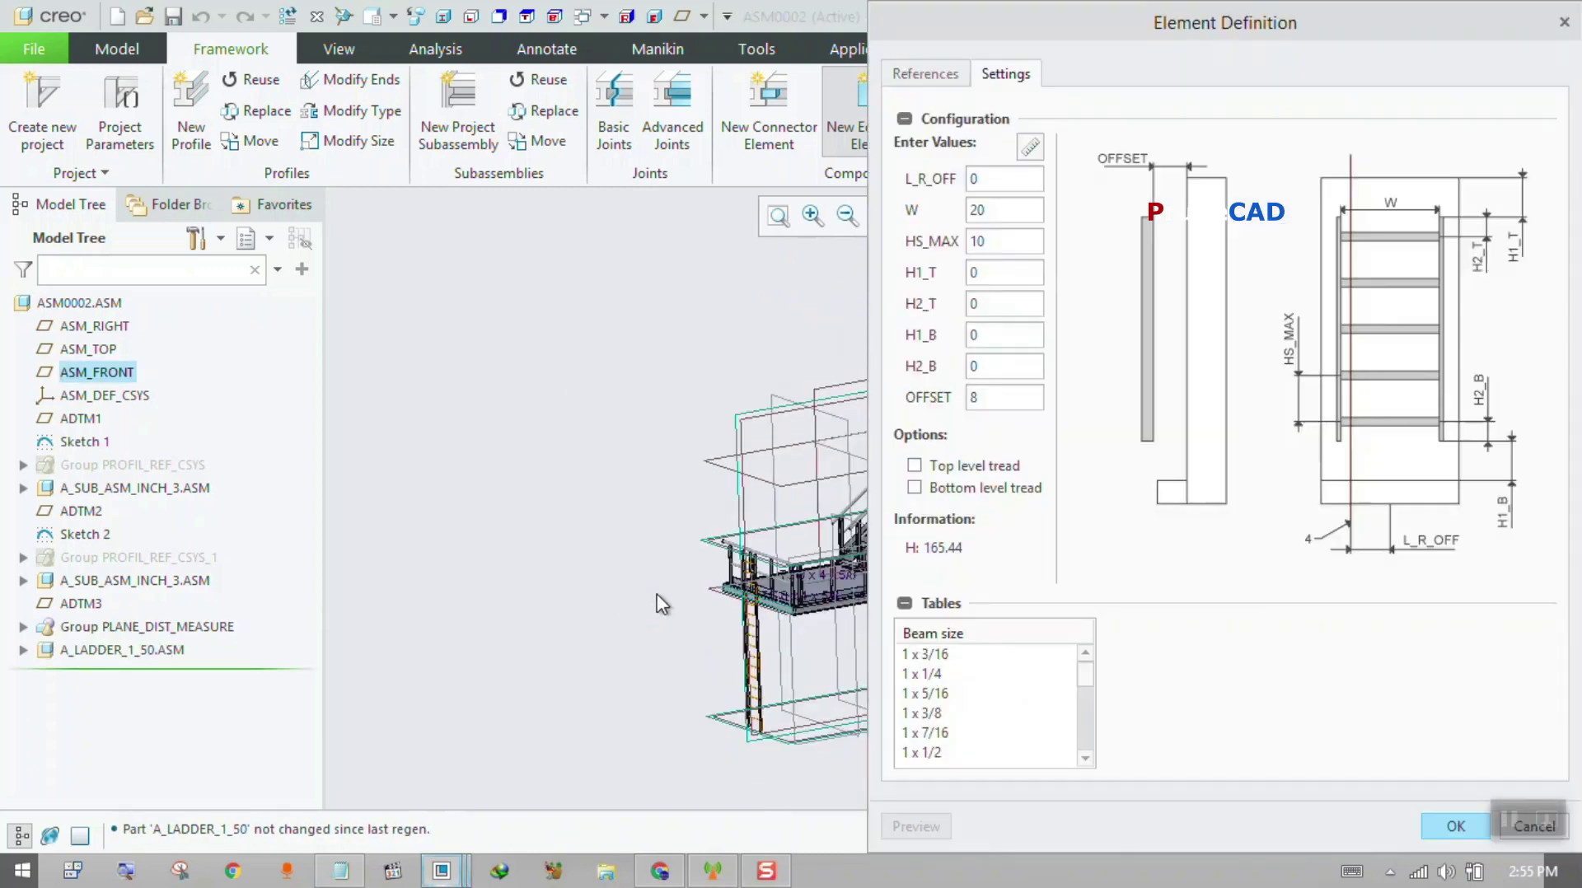
- Set the ladder's L_R_OFF to 50 and preview its shifted position along the landing
middle_click_drag(660, 604, 814, 633)
scroll(696, 582, "up", 3)
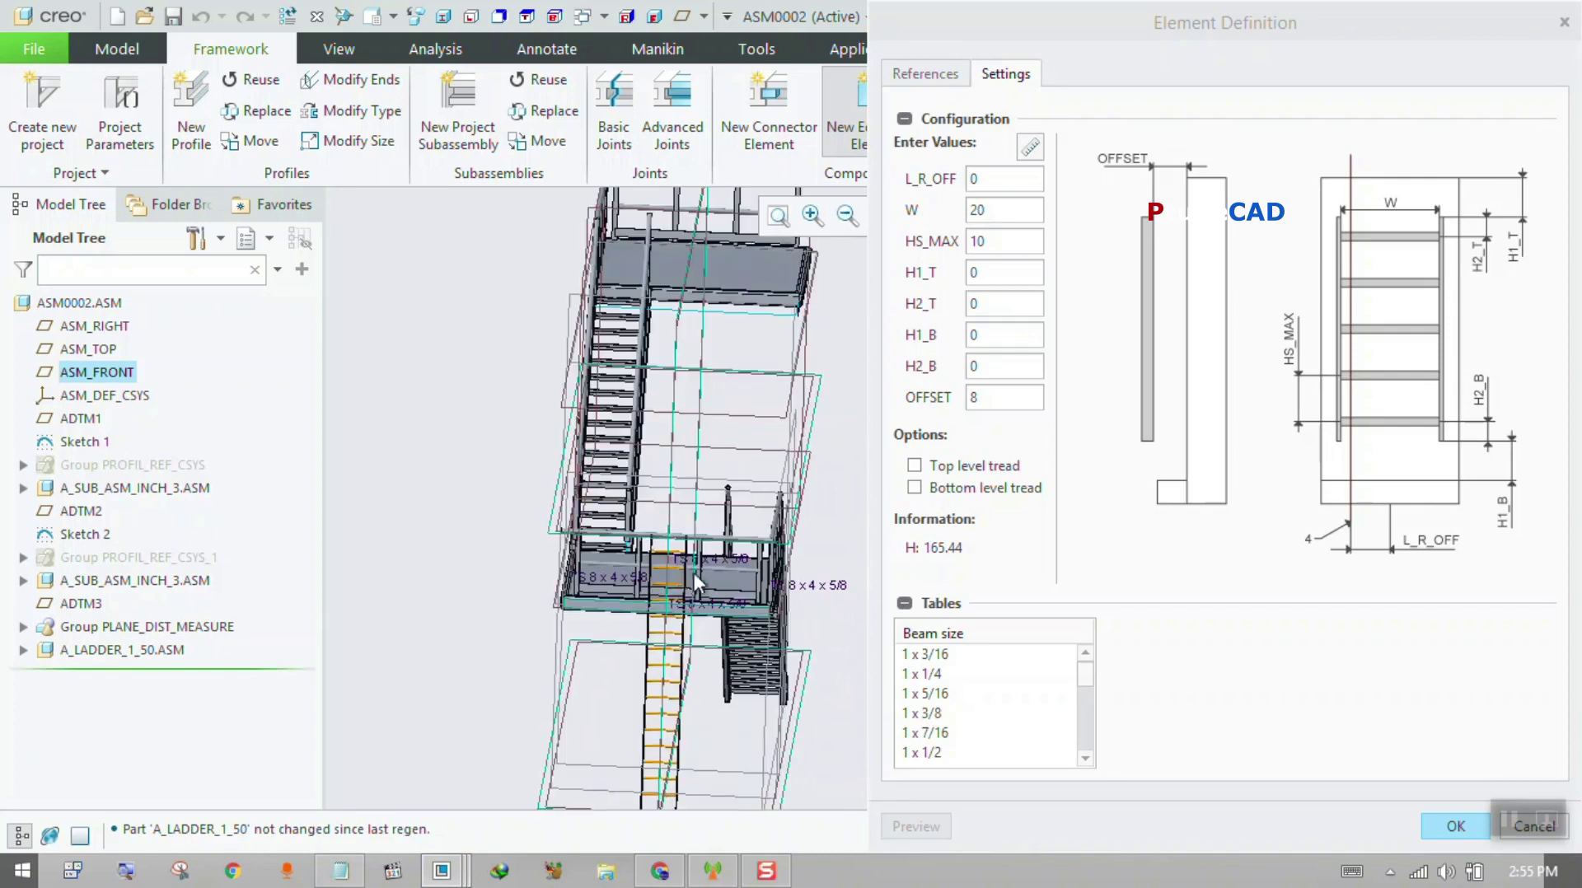
scroll(727, 565, "down", 3)
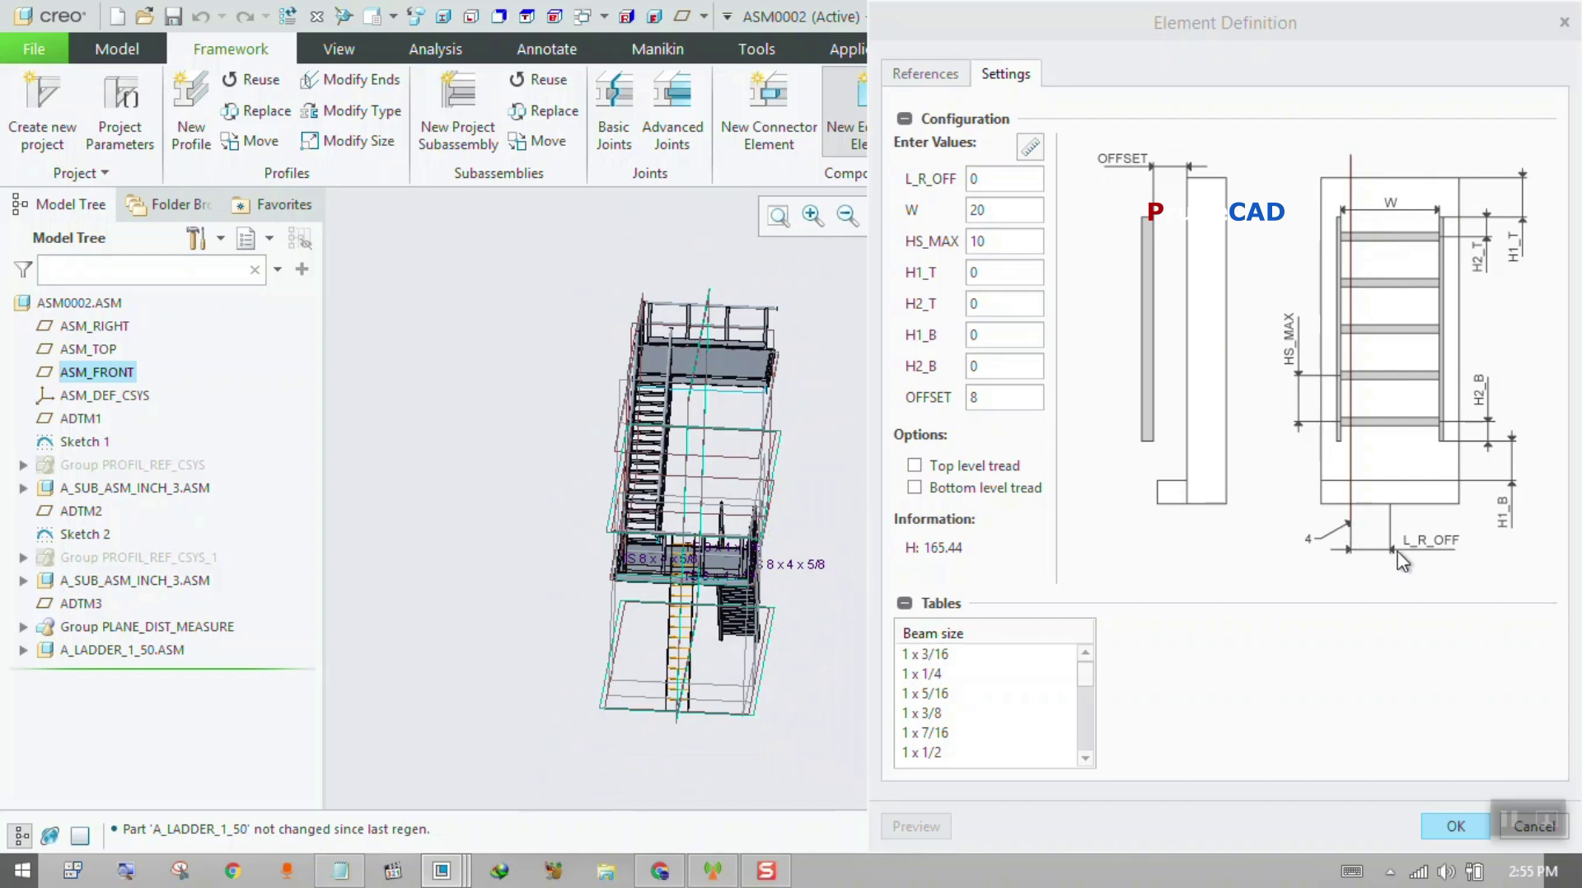
left_click(1010, 188)
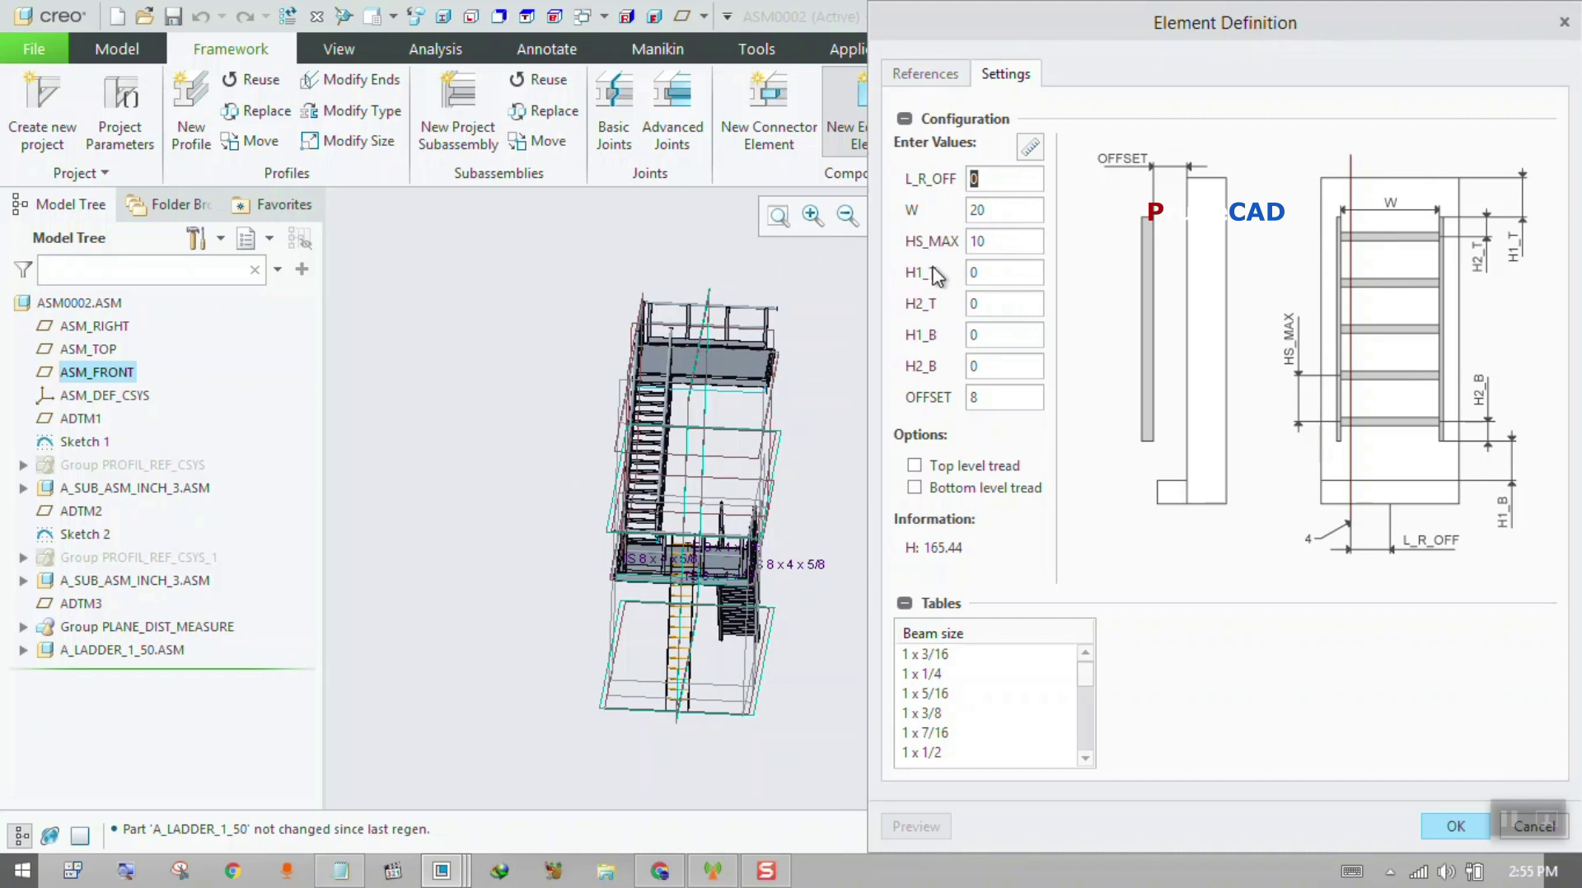
type("50")
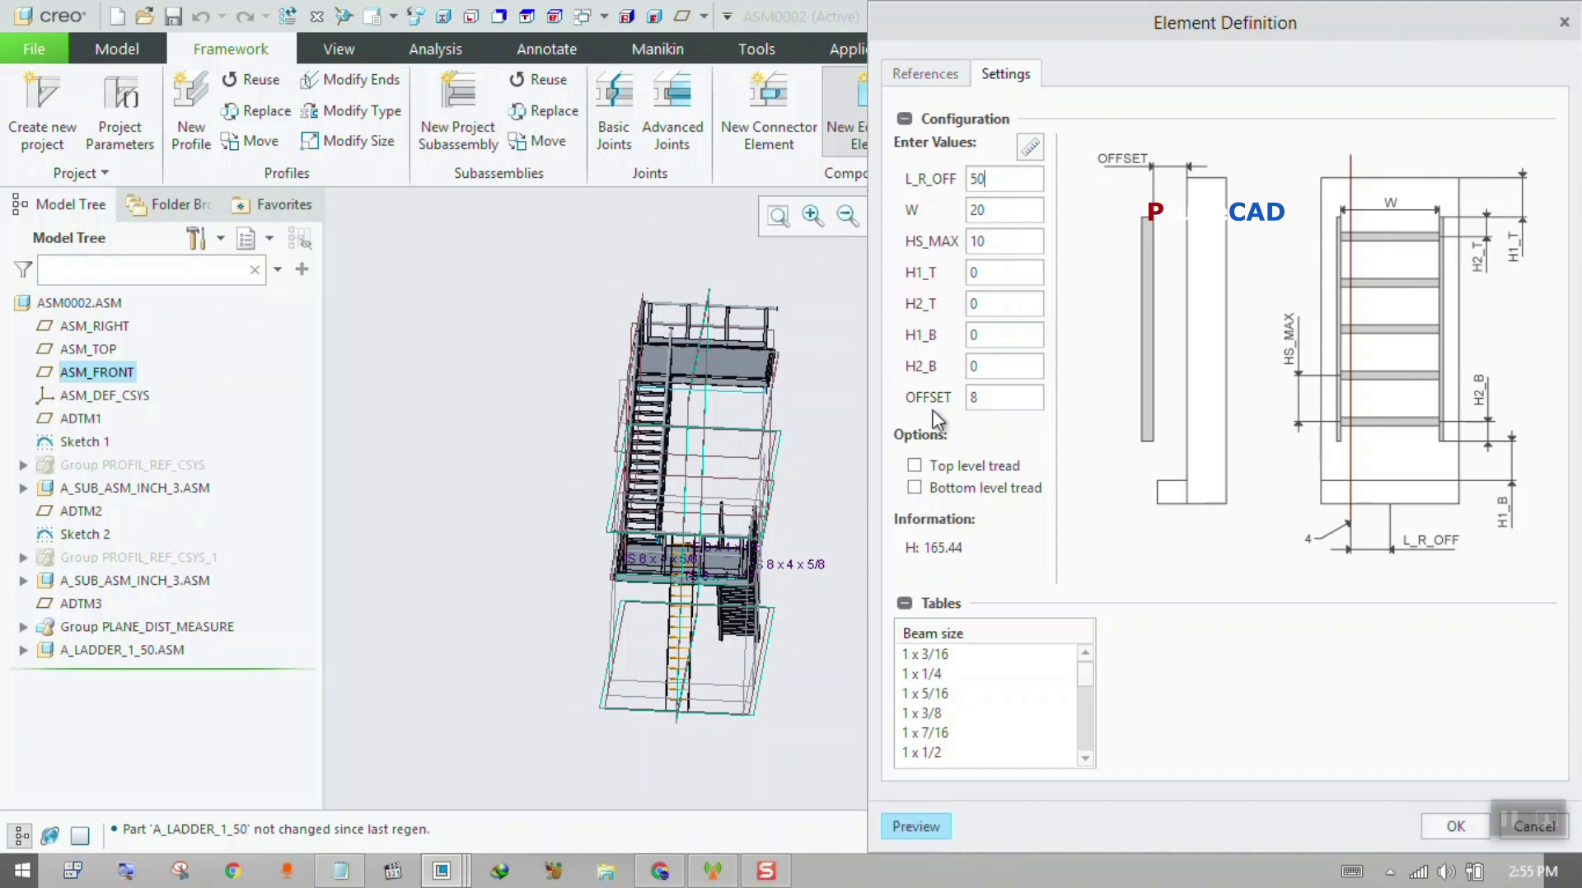
left_click(916, 827)
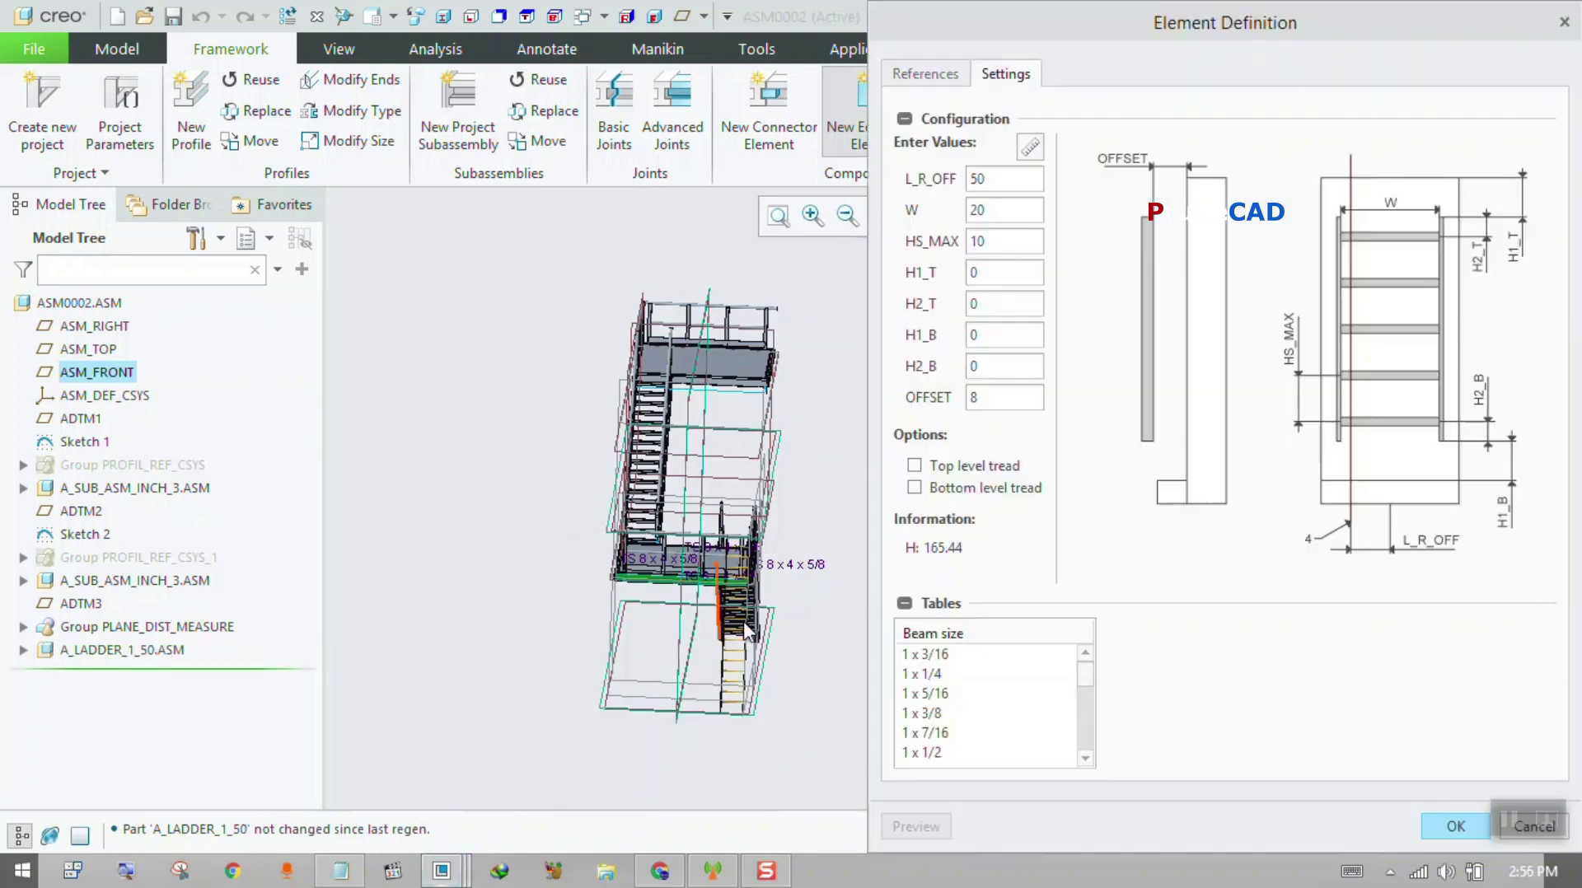
- Try an OFFSET of 2 between the ladder and the landing beam and preview the gap
scroll(738, 562, "down", 3)
middle_click_drag(738, 562, 843, 536)
scroll(750, 568, "up", 8)
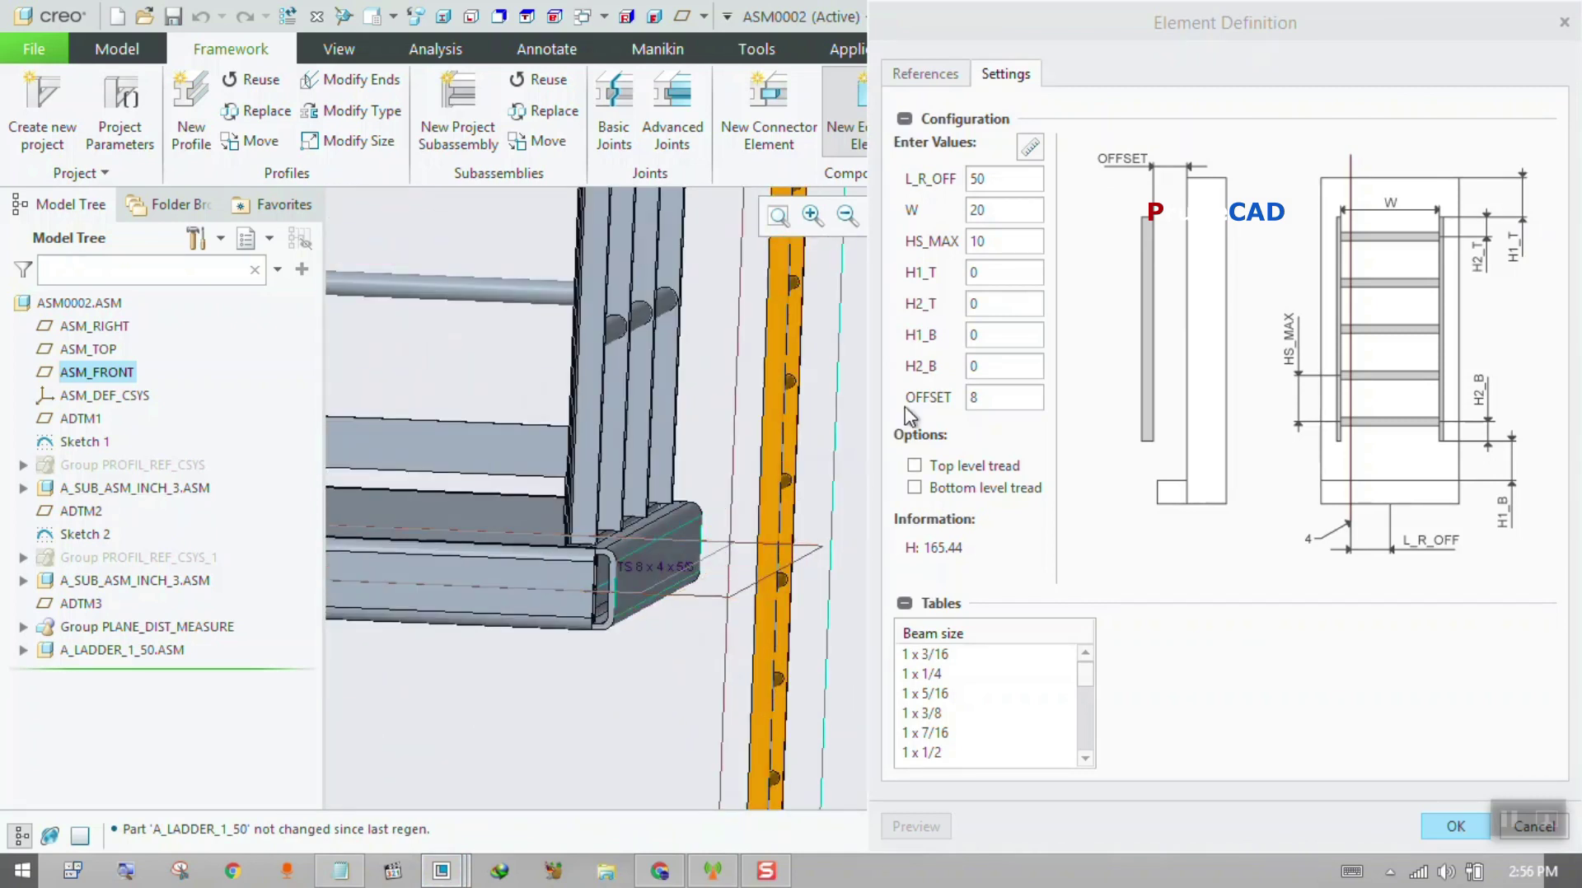
double_click(999, 397)
type("2")
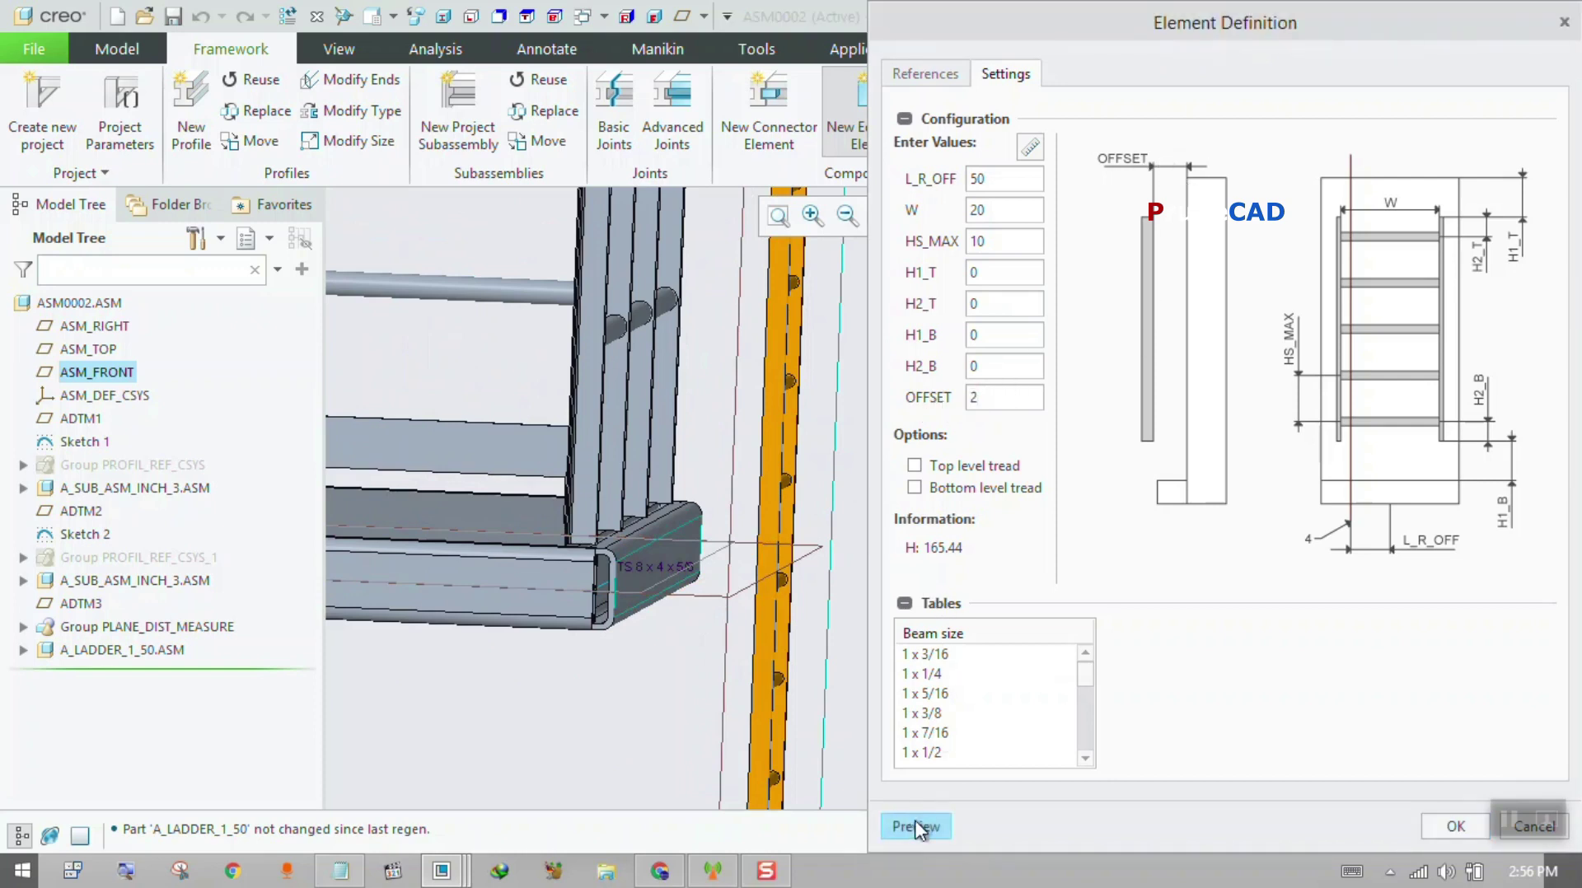
left_click(917, 826)
scroll(678, 594, "up", 3)
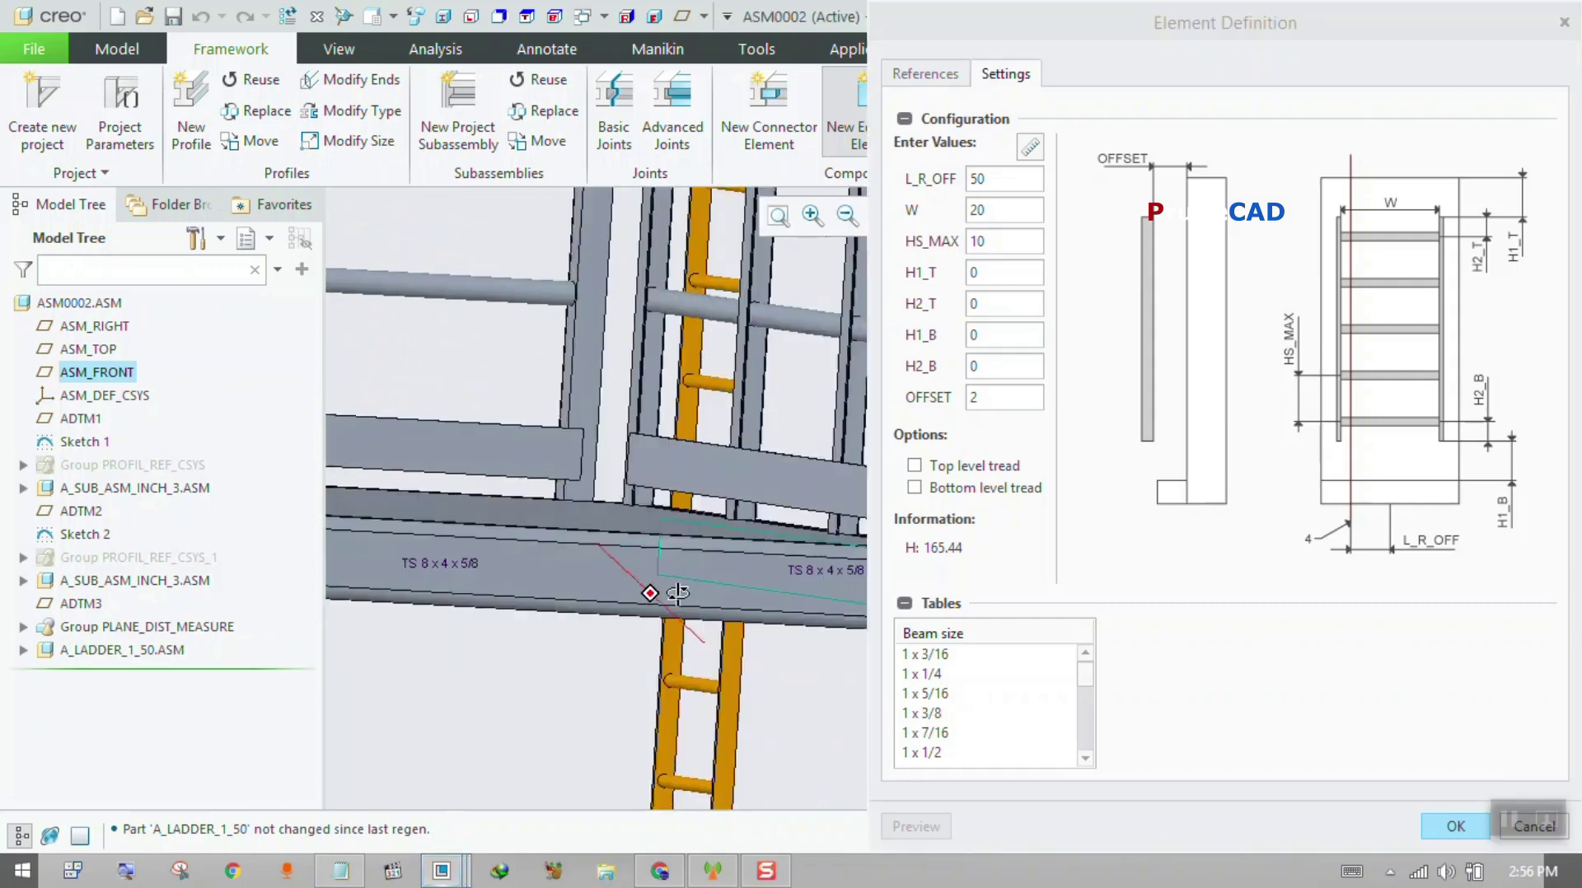
mouse_move(678, 593)
middle_mouse_down()
mouse_move(661, 594)
mouse_move(667, 582)
middle_mouse_up()
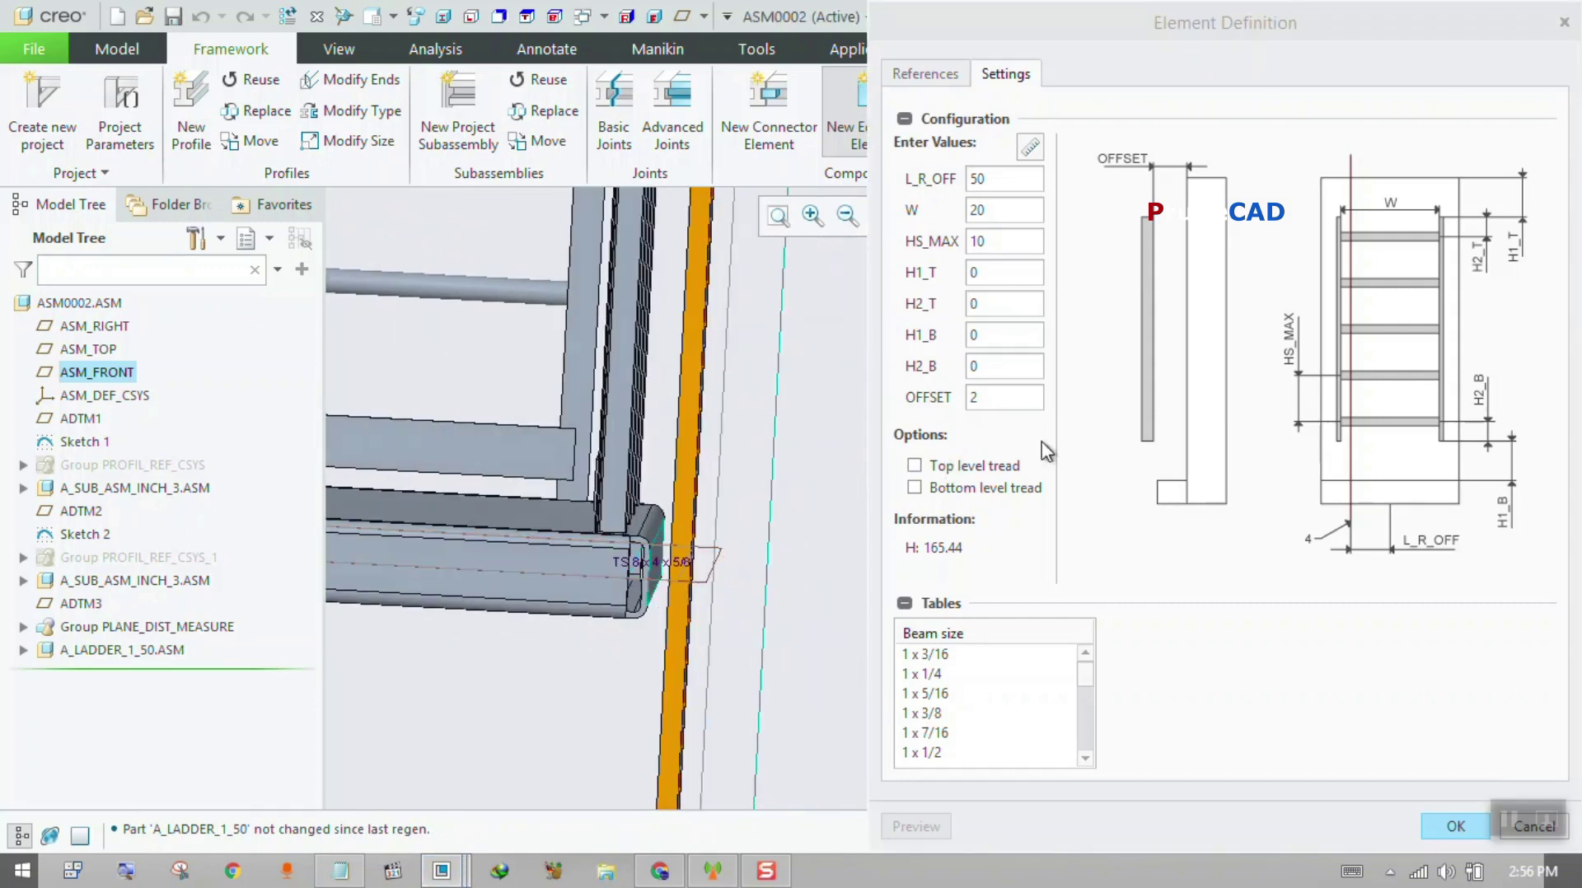
- Set the ladder's OFFSET to 1 and preview its position against the landing beam
double_click(998, 400)
type("1")
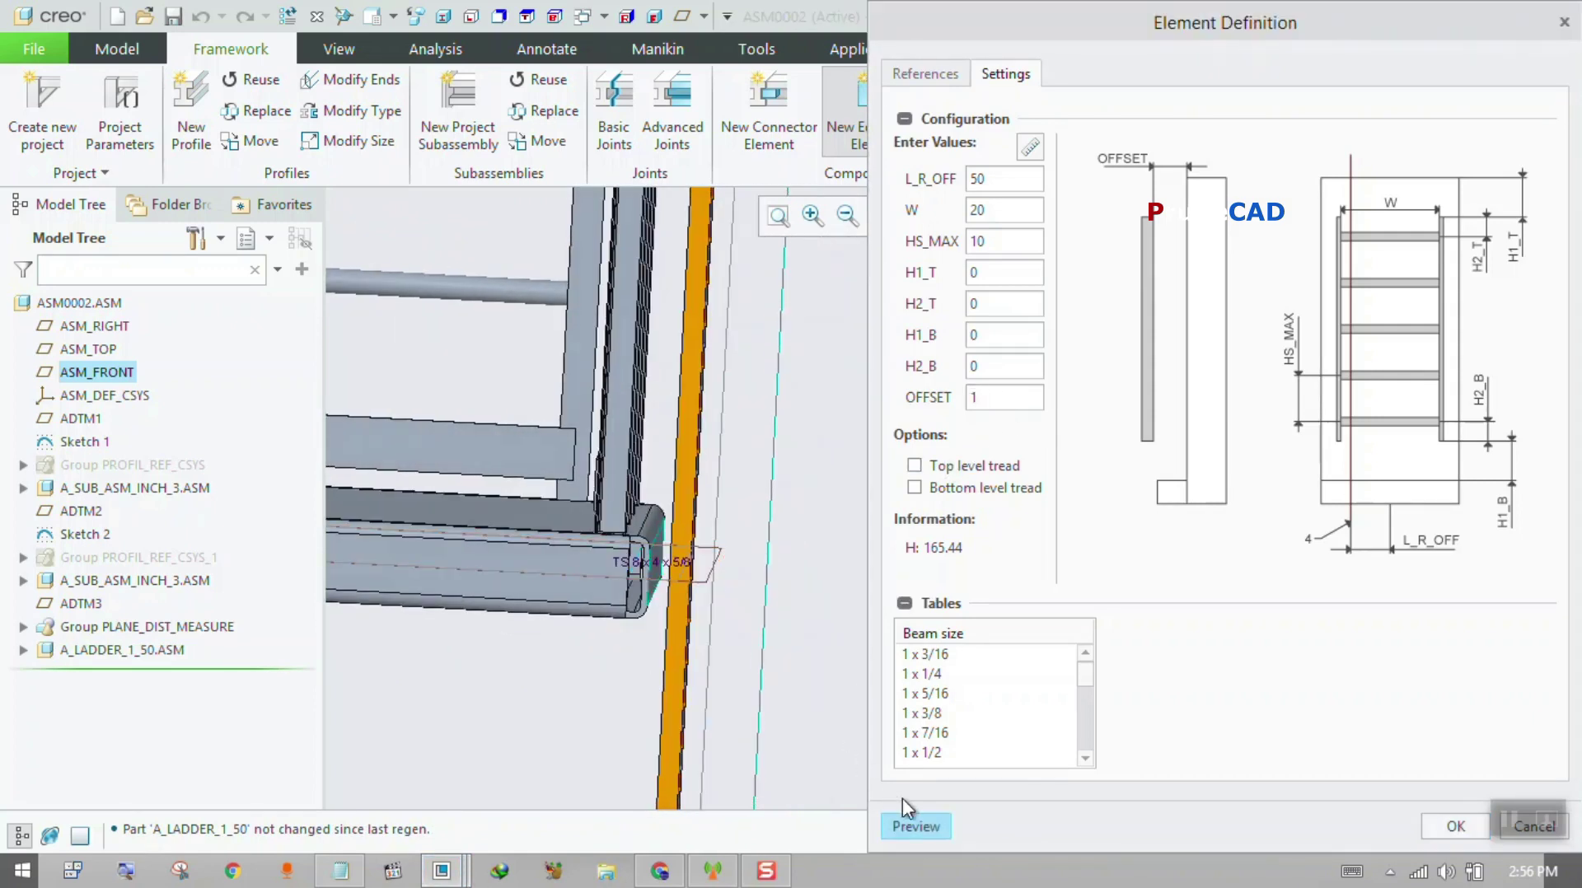
left_click(911, 824)
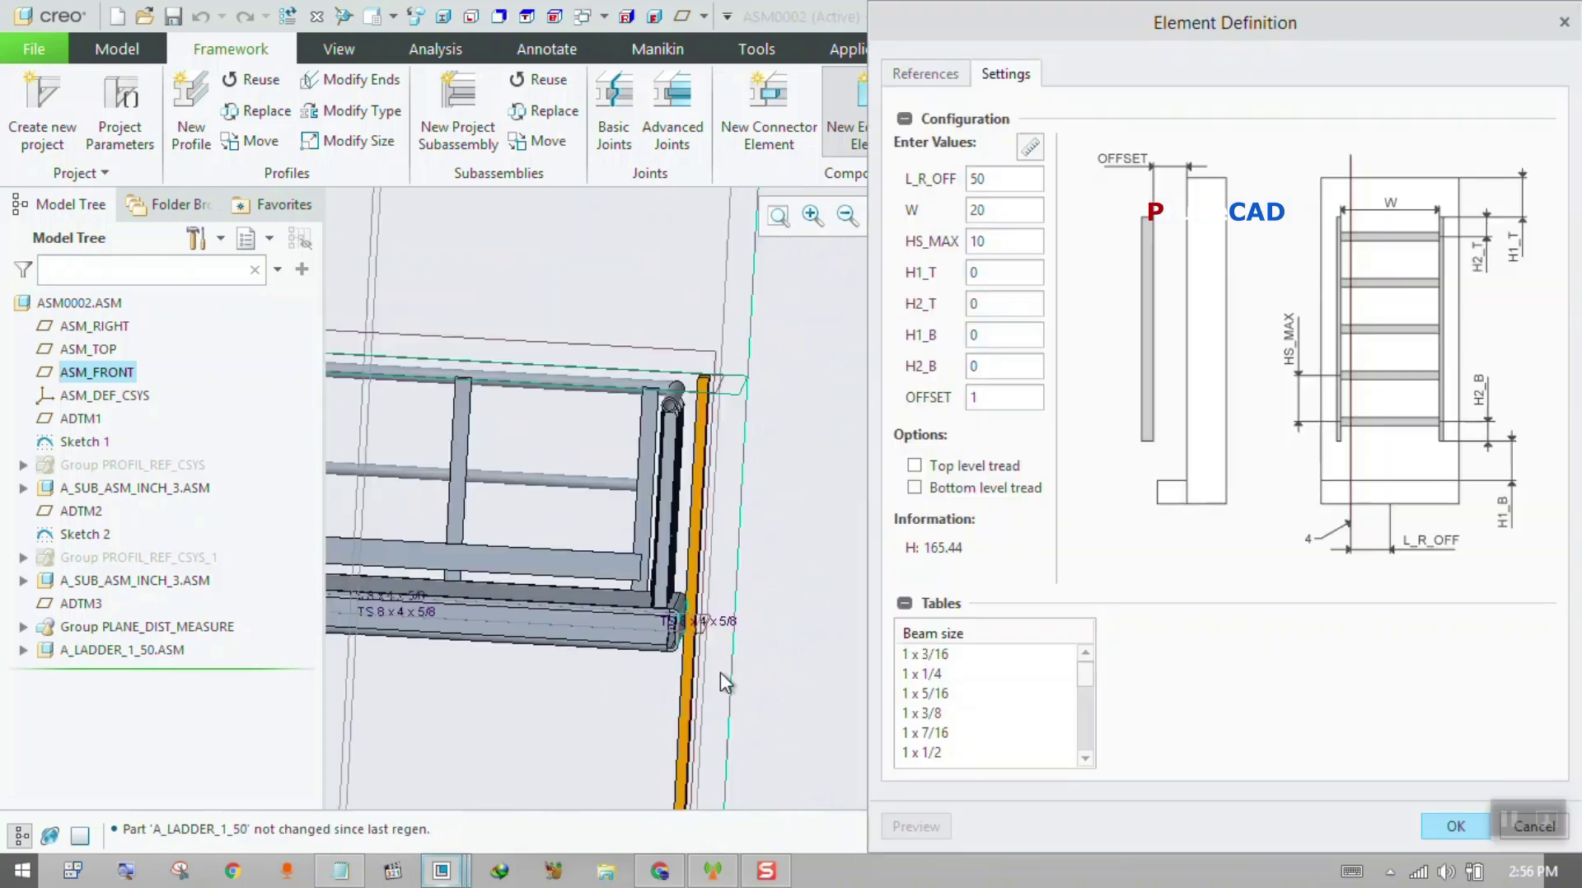
scroll(720, 672, "up", 2)
middle_click_drag(719, 649, 663, 637)
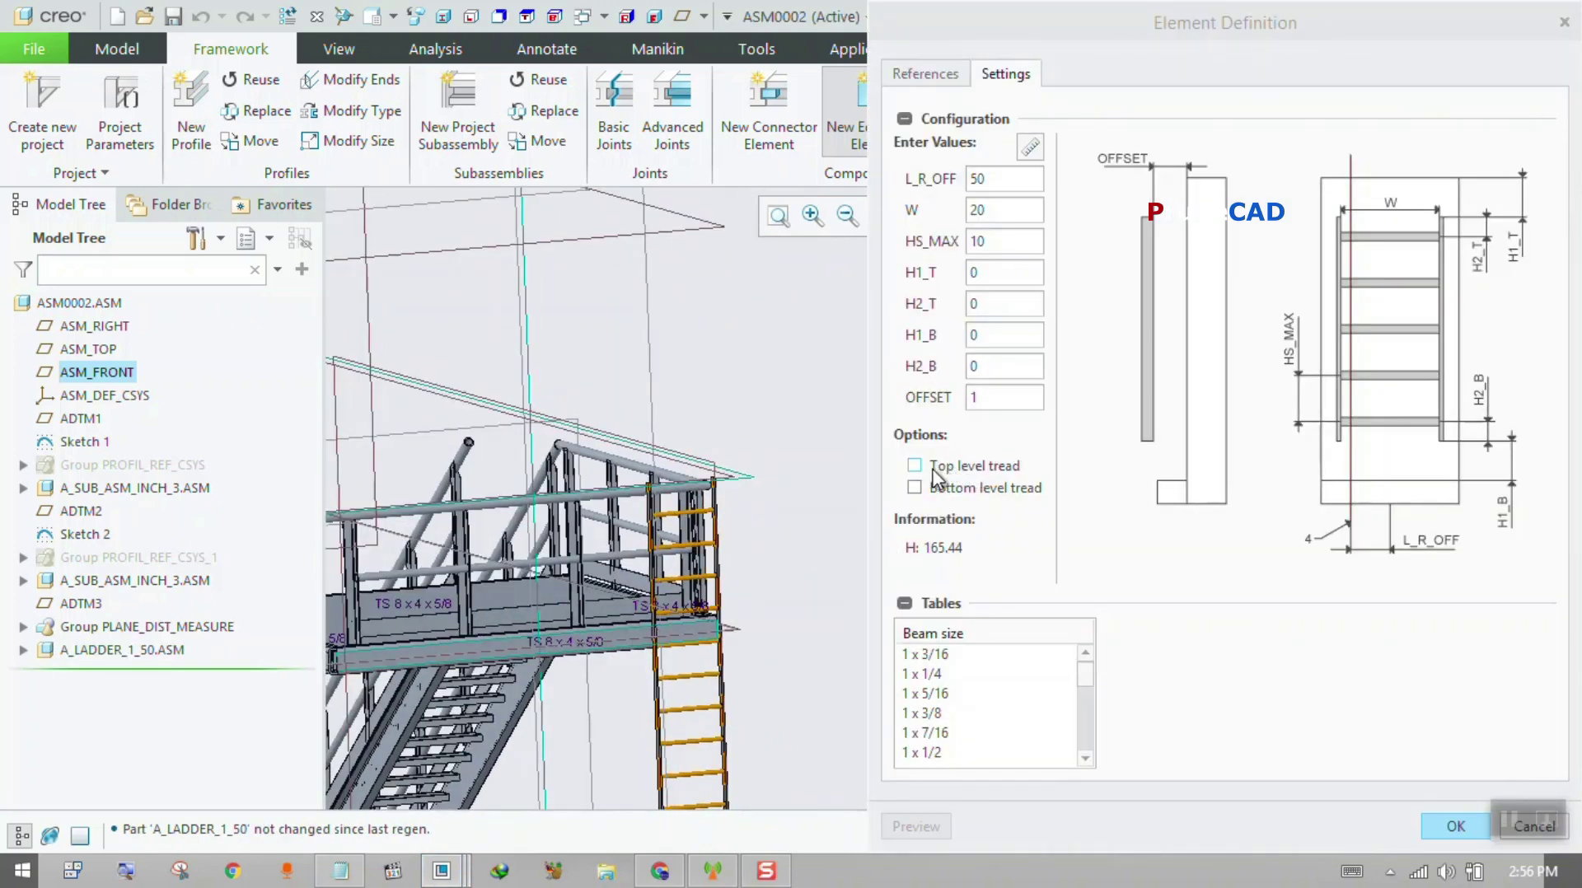
- Try the ladder with the Top level tread option in a preview and turn the option off again
scroll(680, 498, "down", 3)
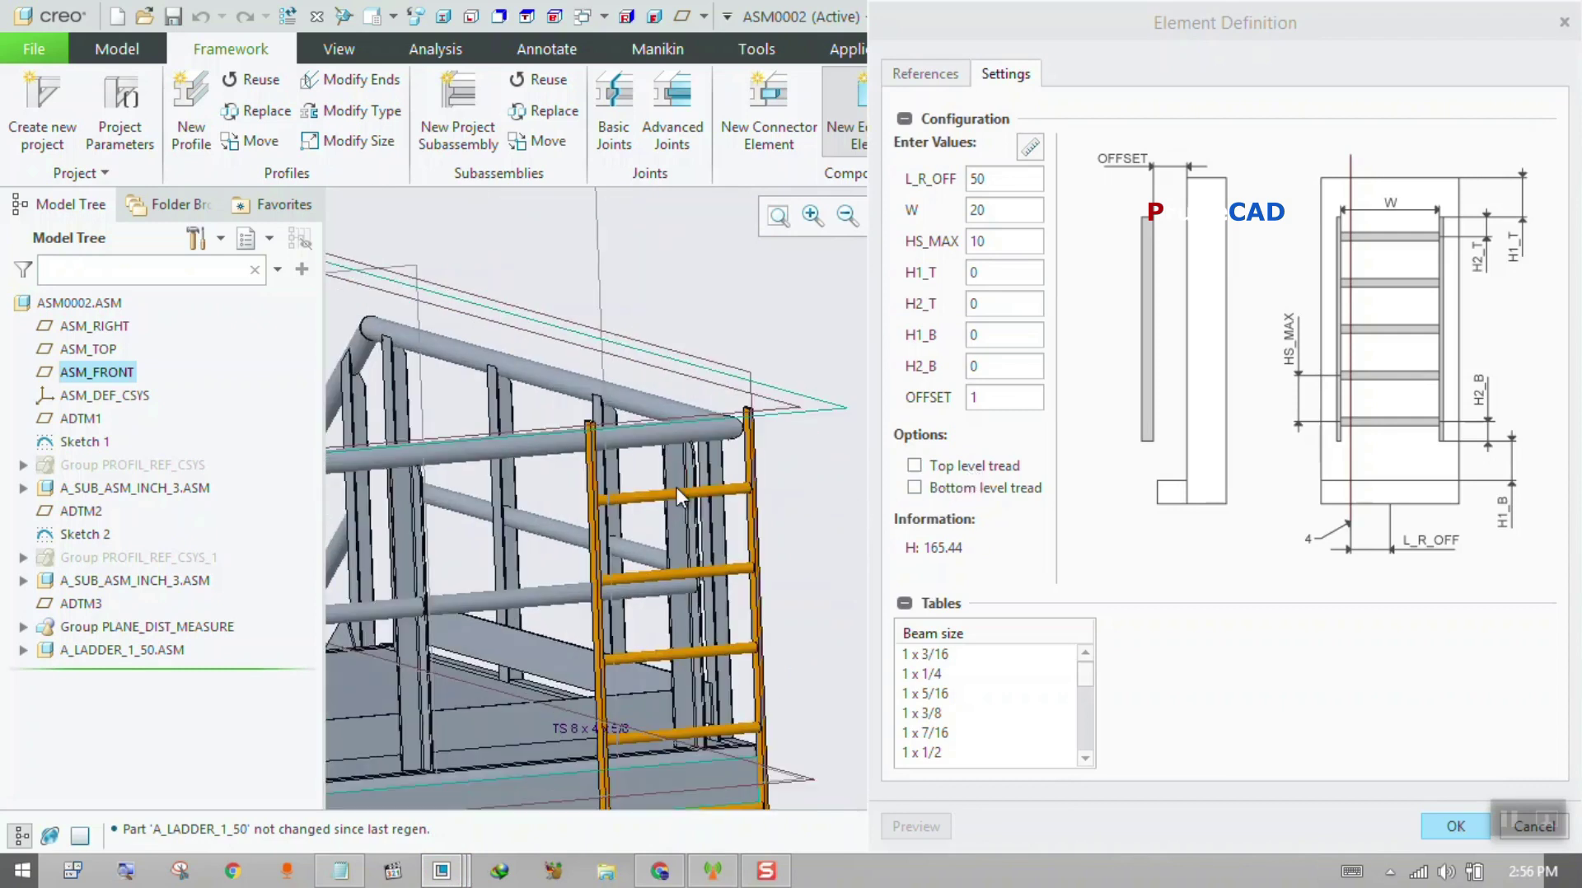
left_click(925, 464)
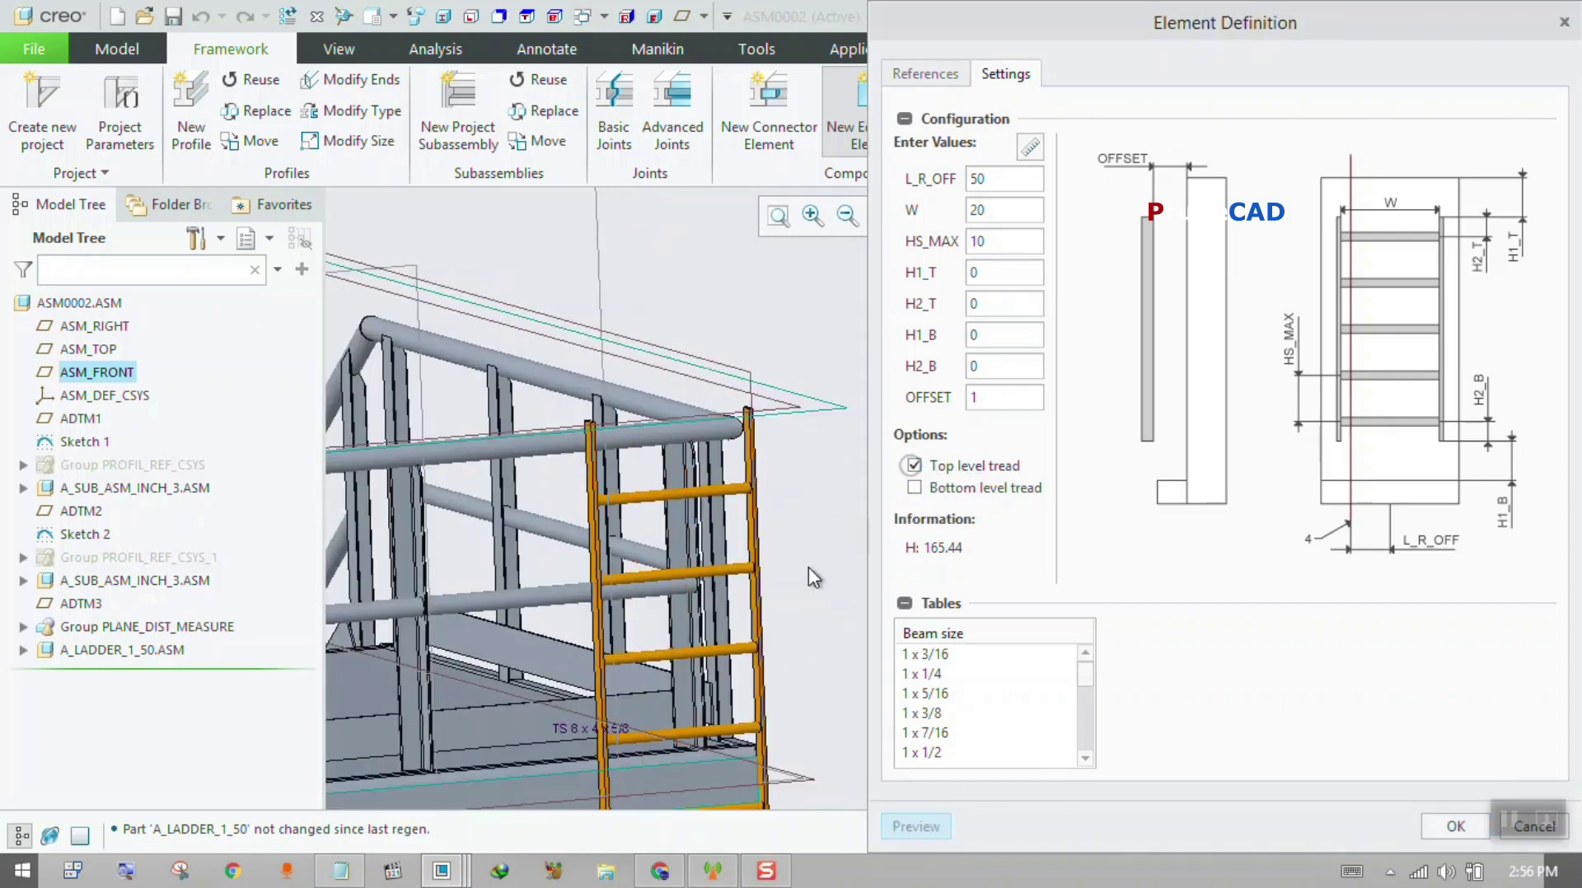
left_click(908, 821)
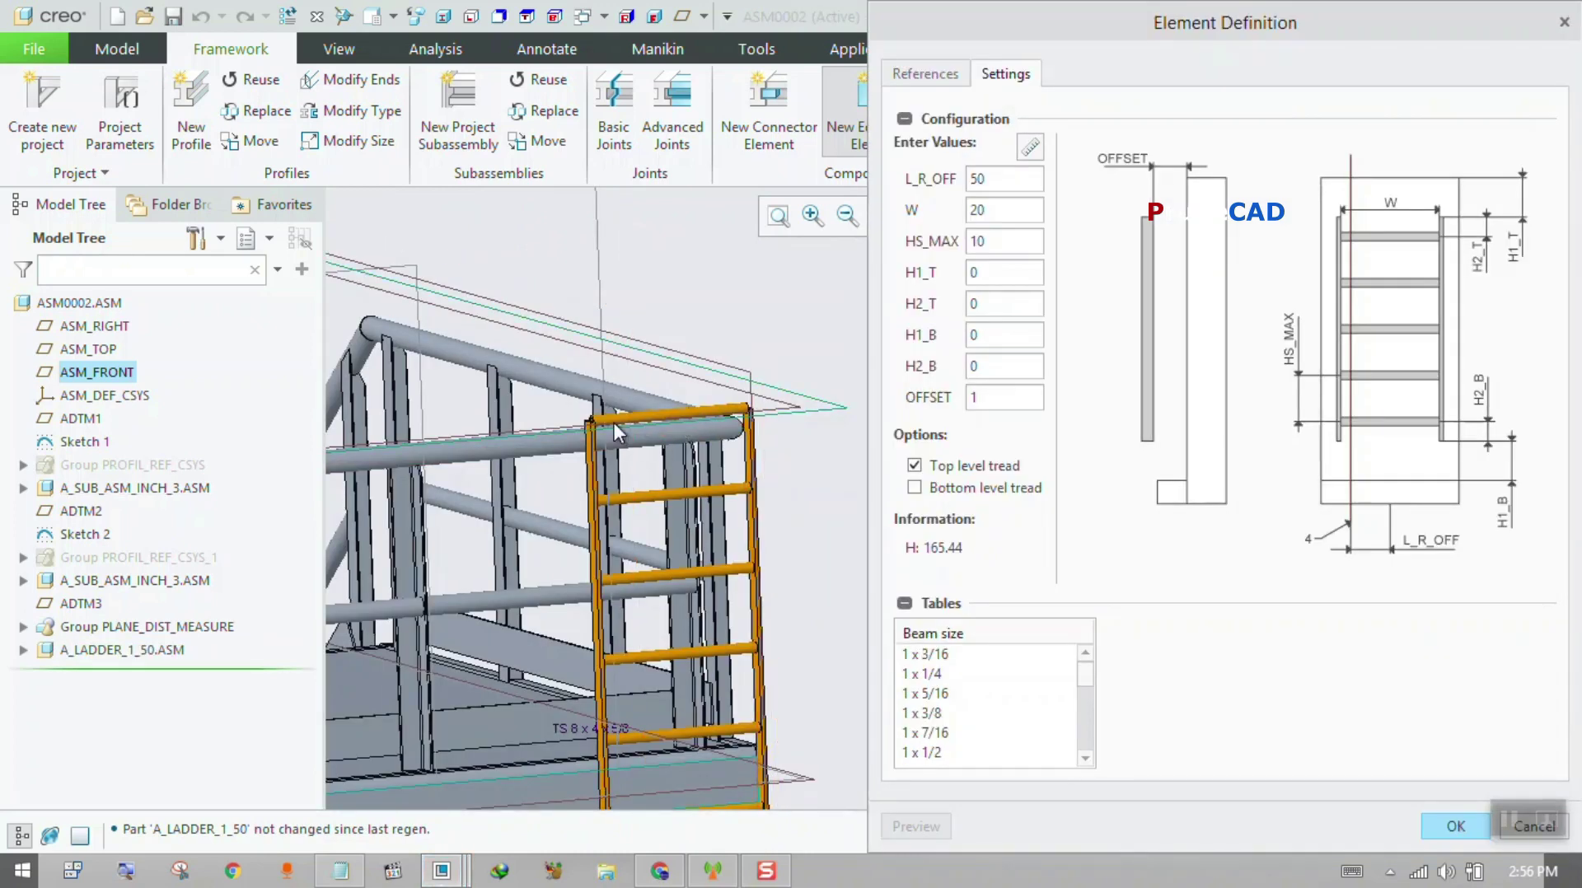
left_click(916, 465)
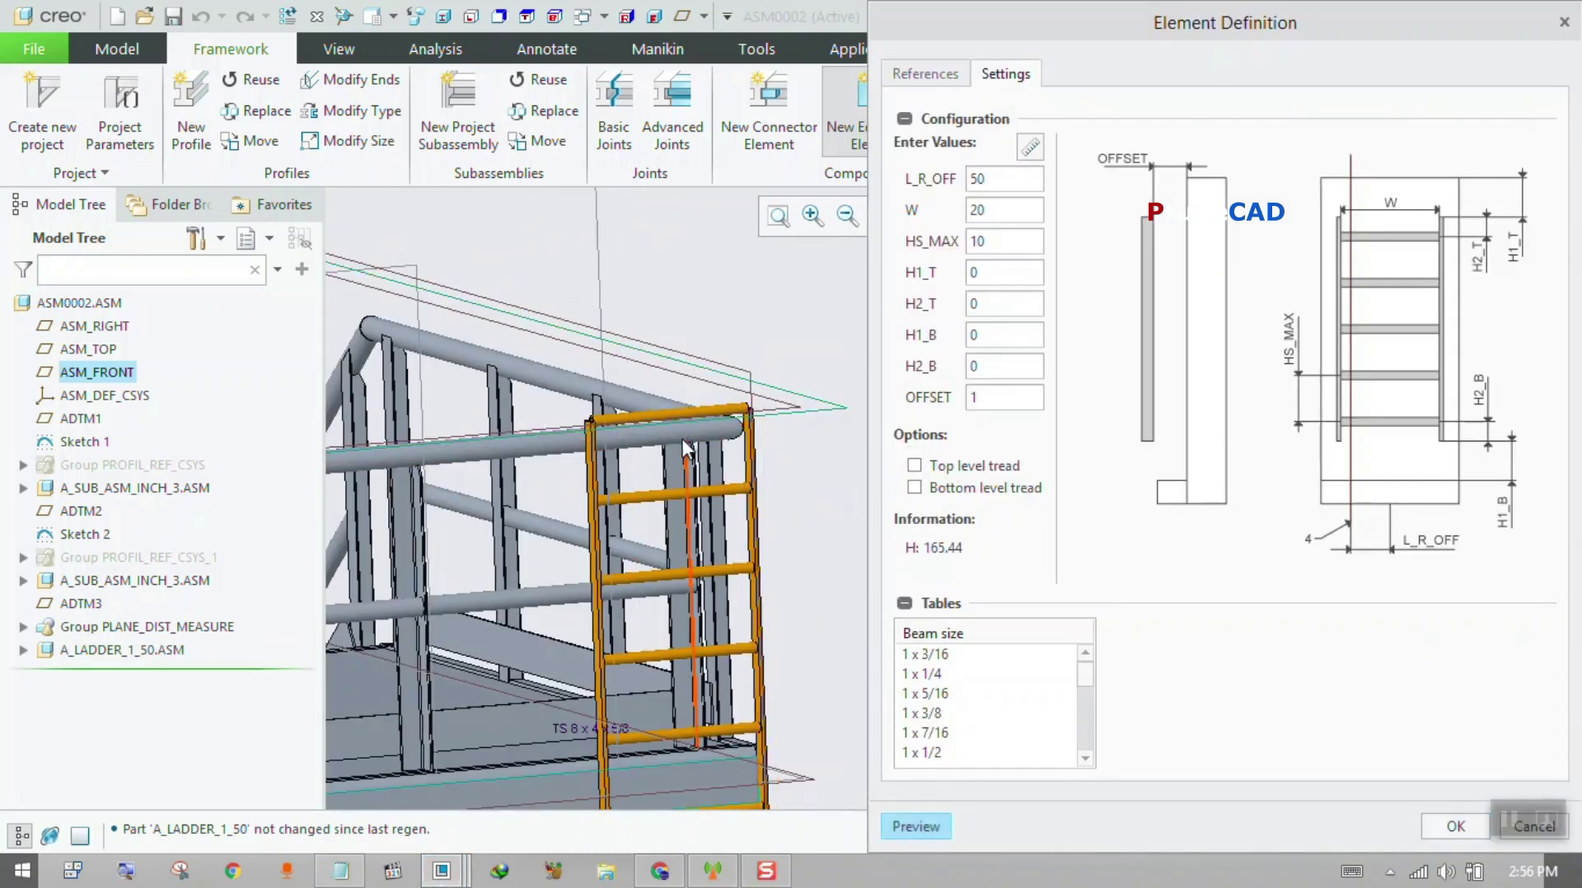
- Check the ladder from top to bottom, accept the LADDER_1 element, and finish adding components
scroll(725, 434, "up", 2)
scroll(725, 434, "up", 5)
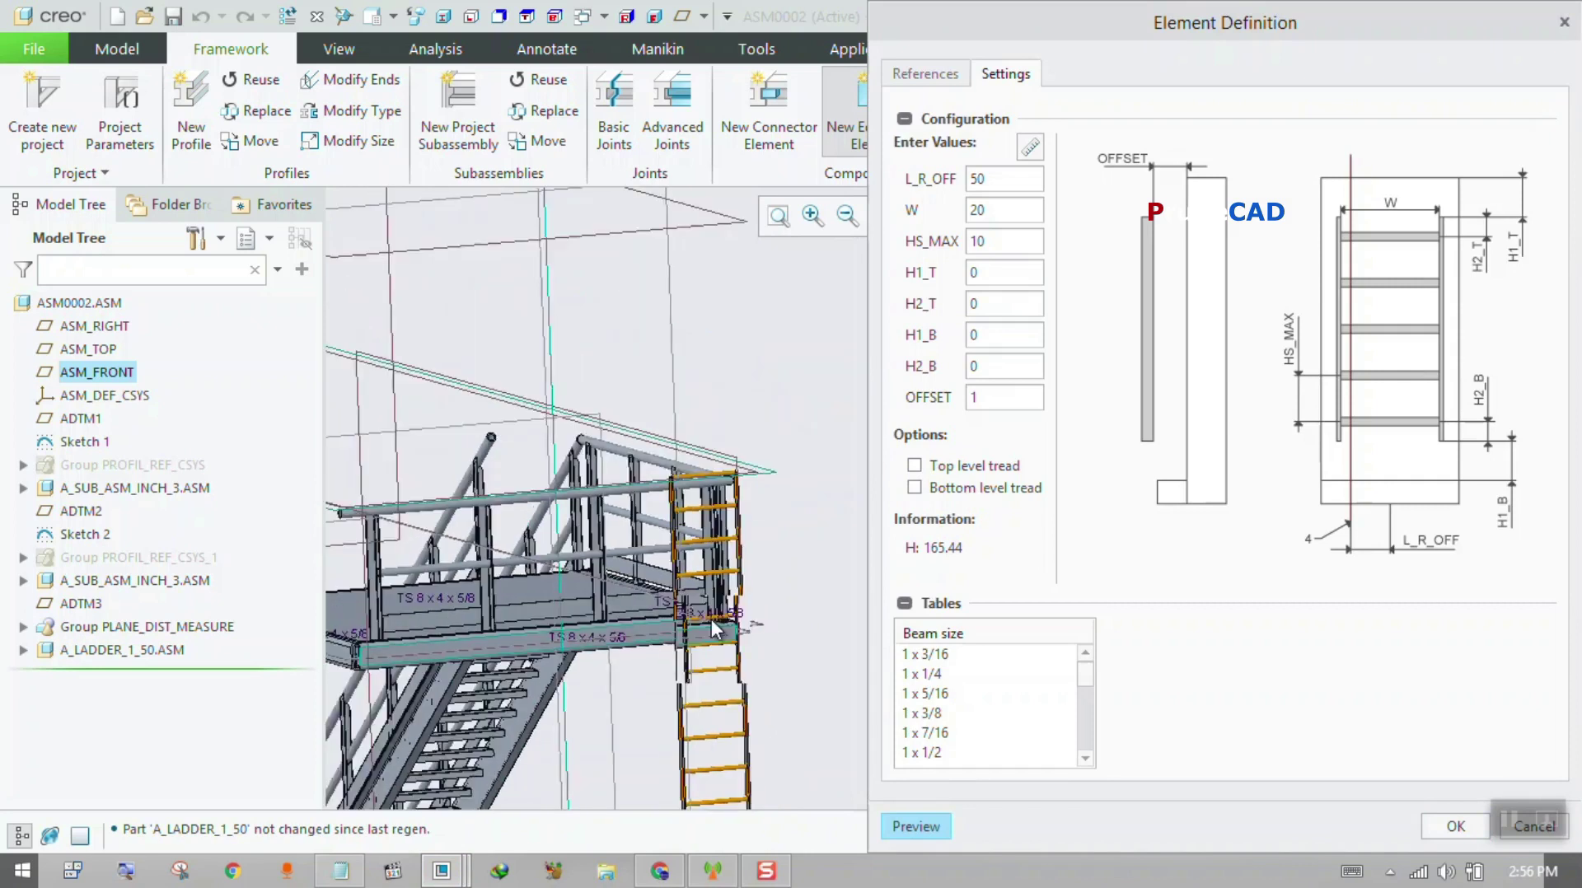
scroll(736, 806, "down", 5)
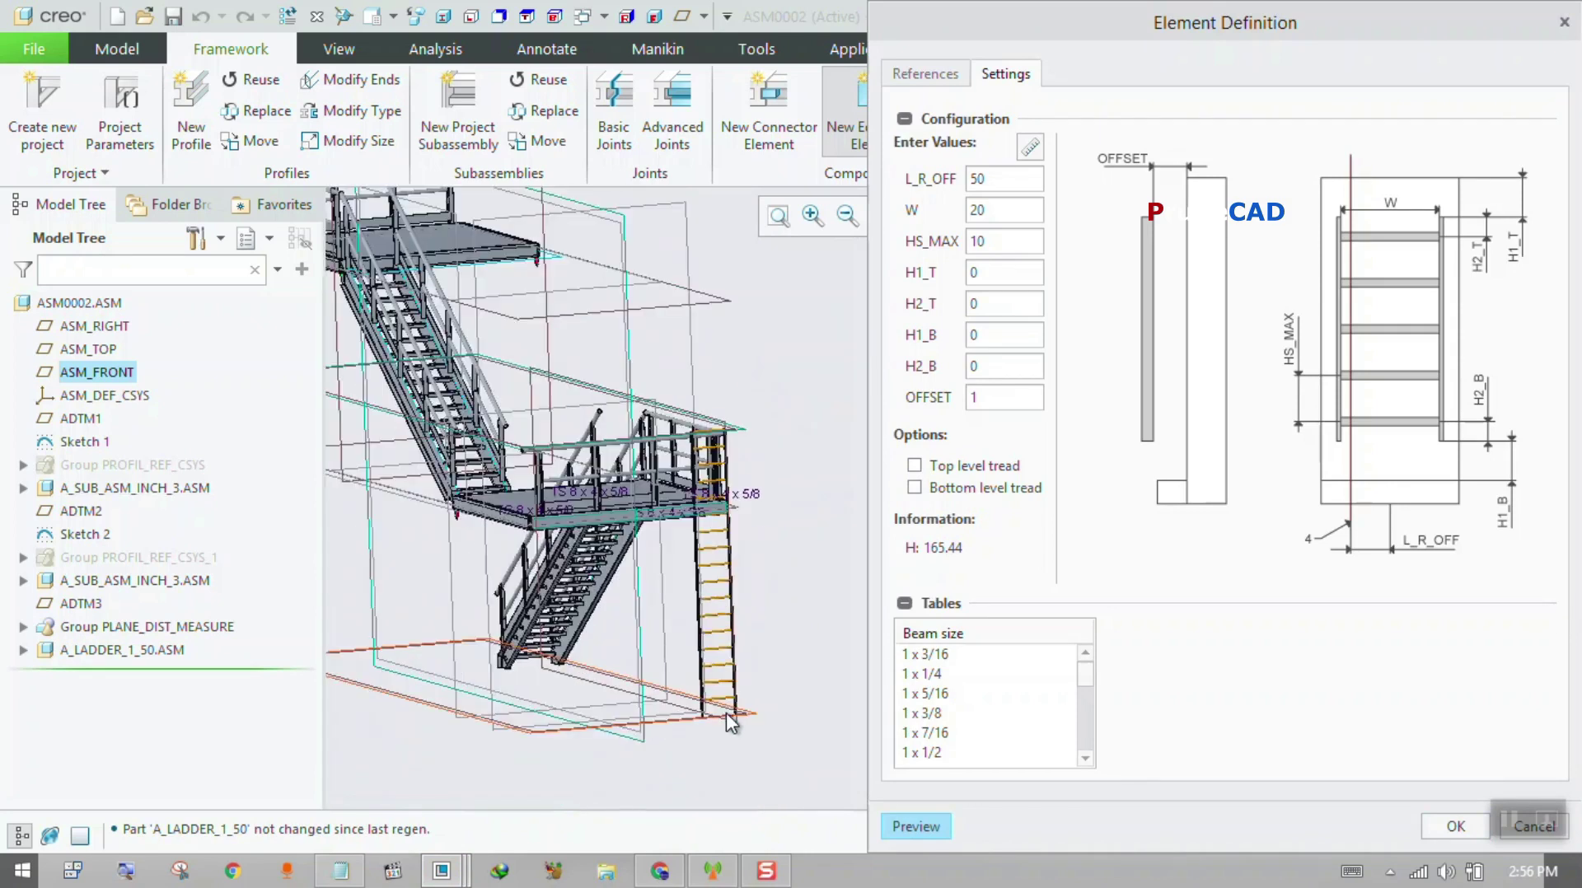
scroll(812, 583, "up", 3)
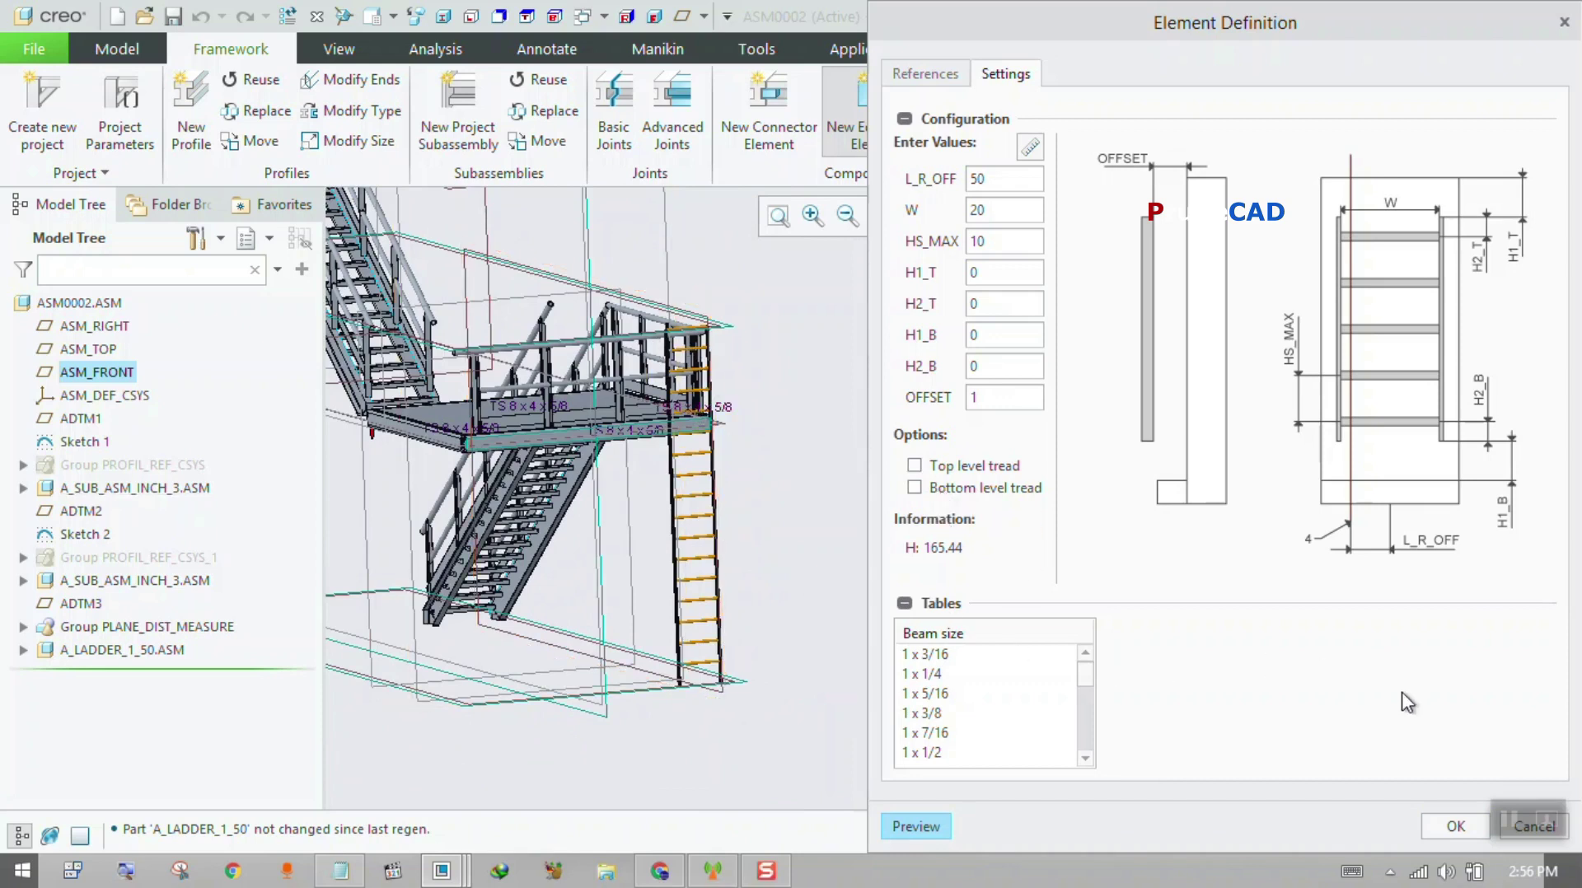
left_click(1455, 827)
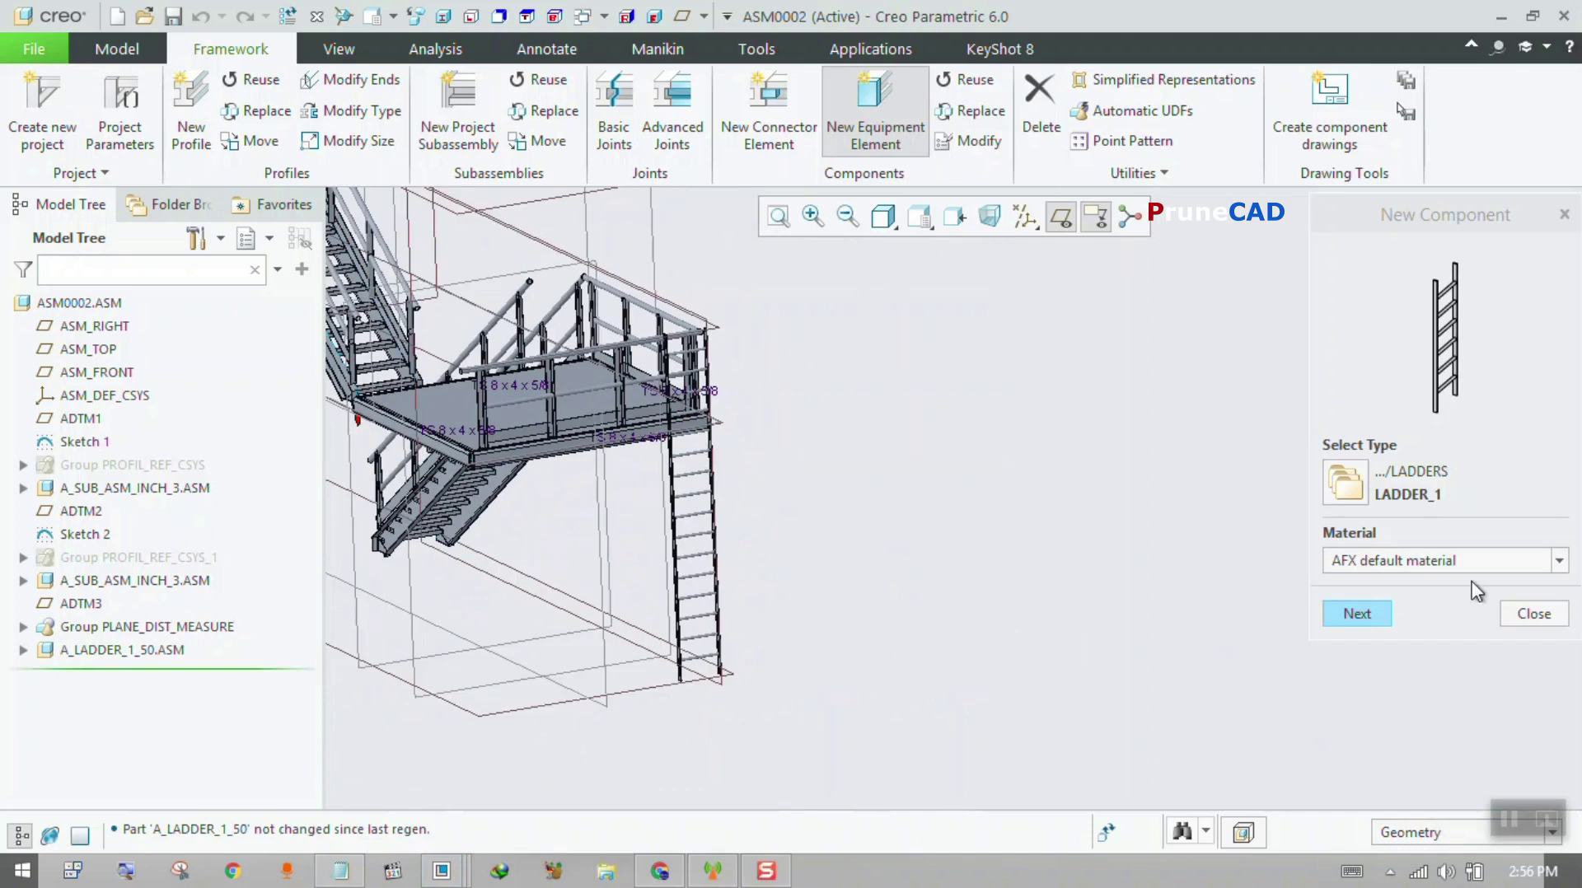
left_click(1534, 614)
scroll(1205, 632, "up", 2)
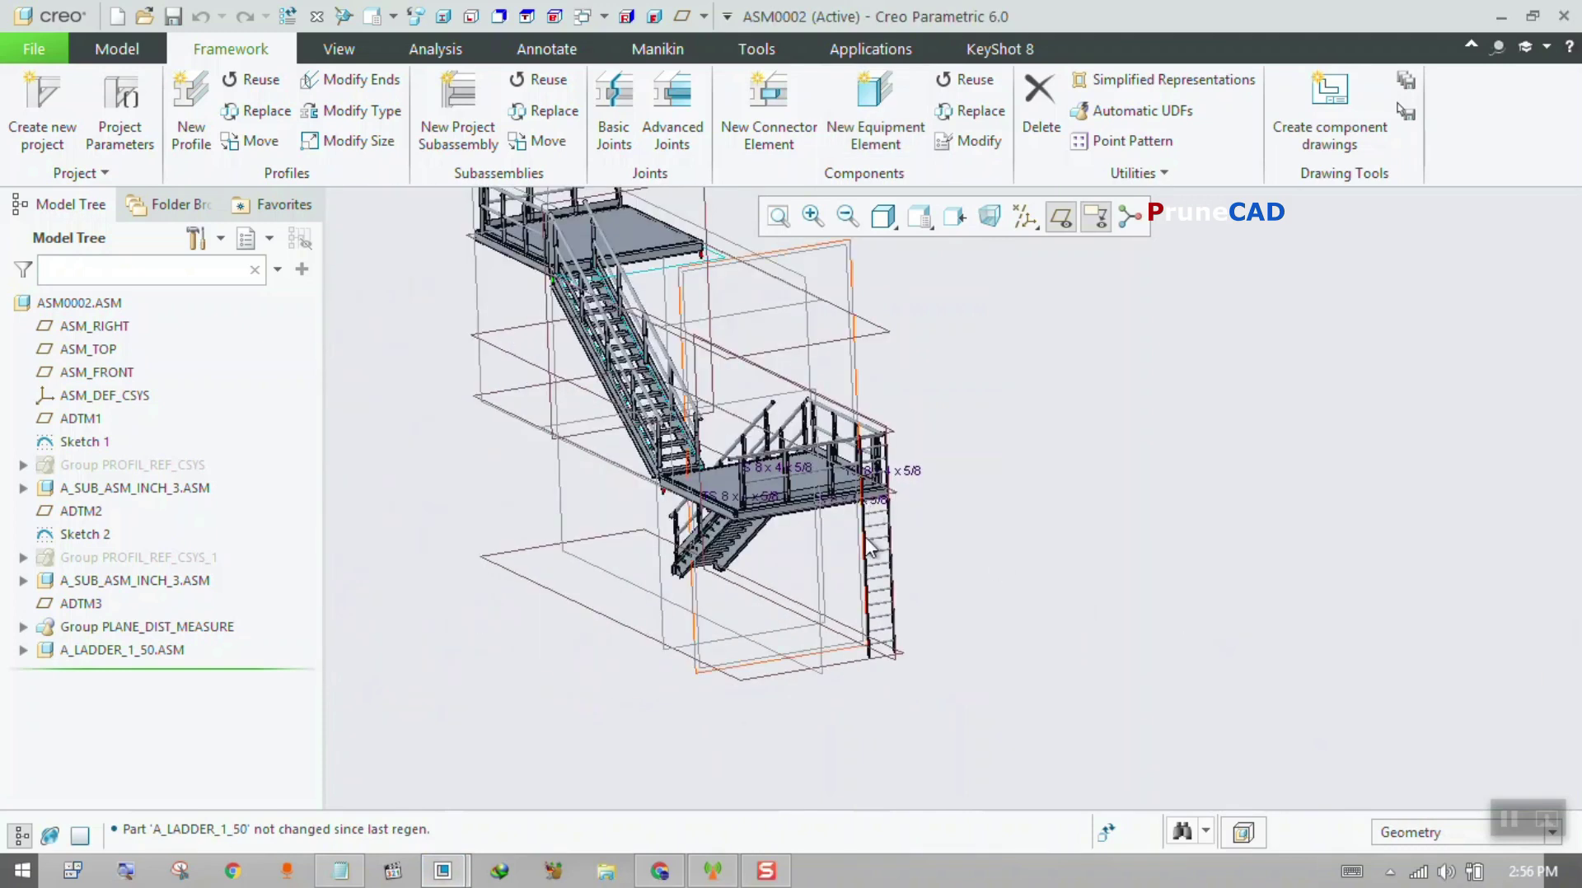
scroll(882, 546, "up", 2)
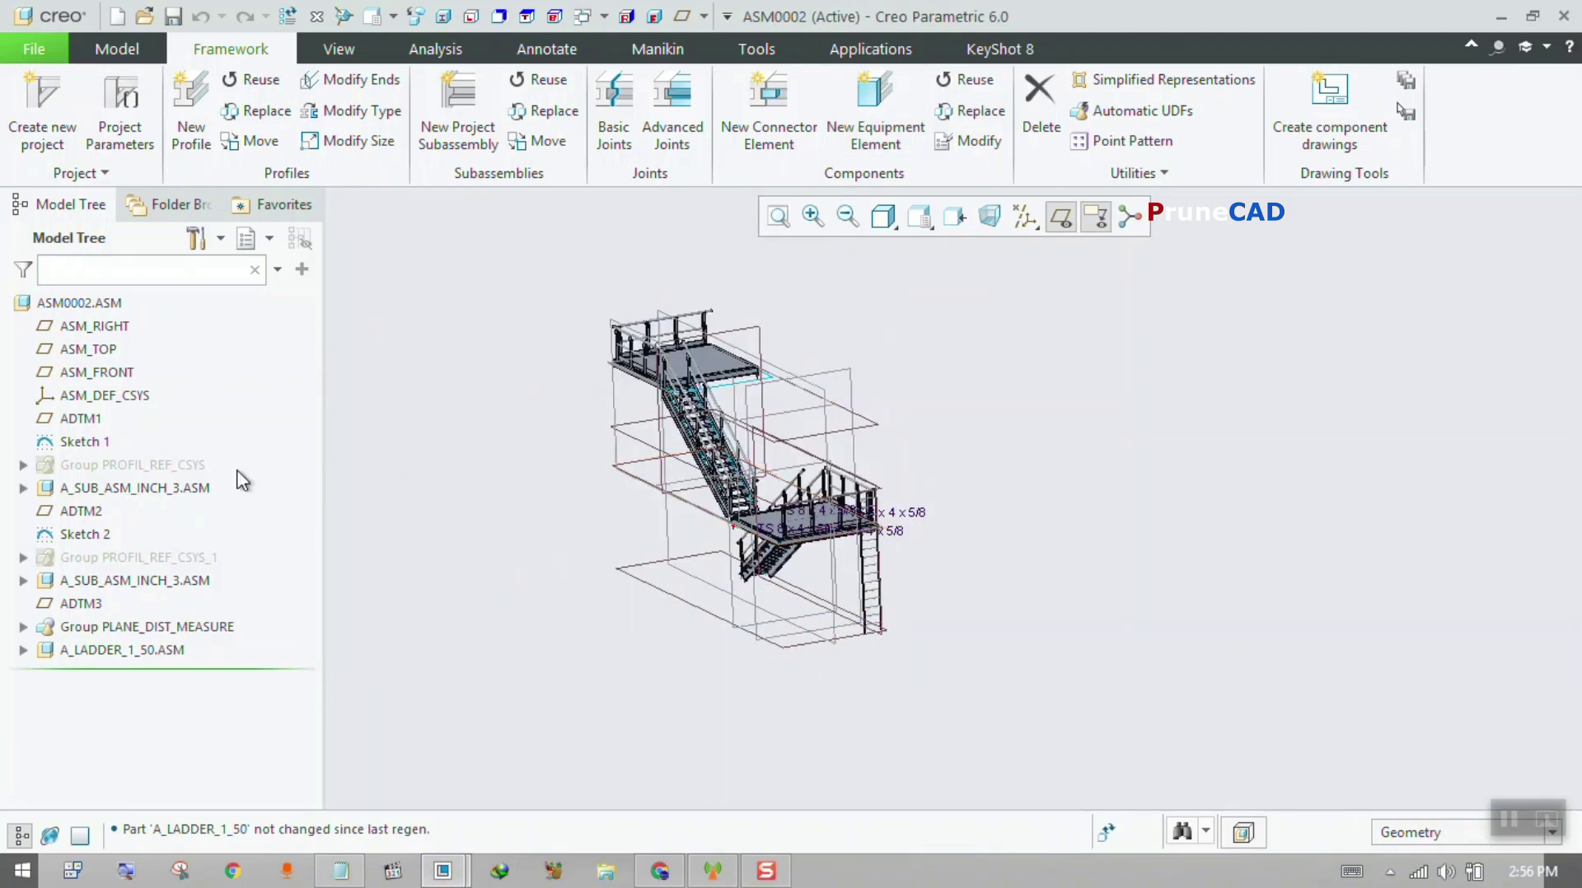
left_click(115, 489)
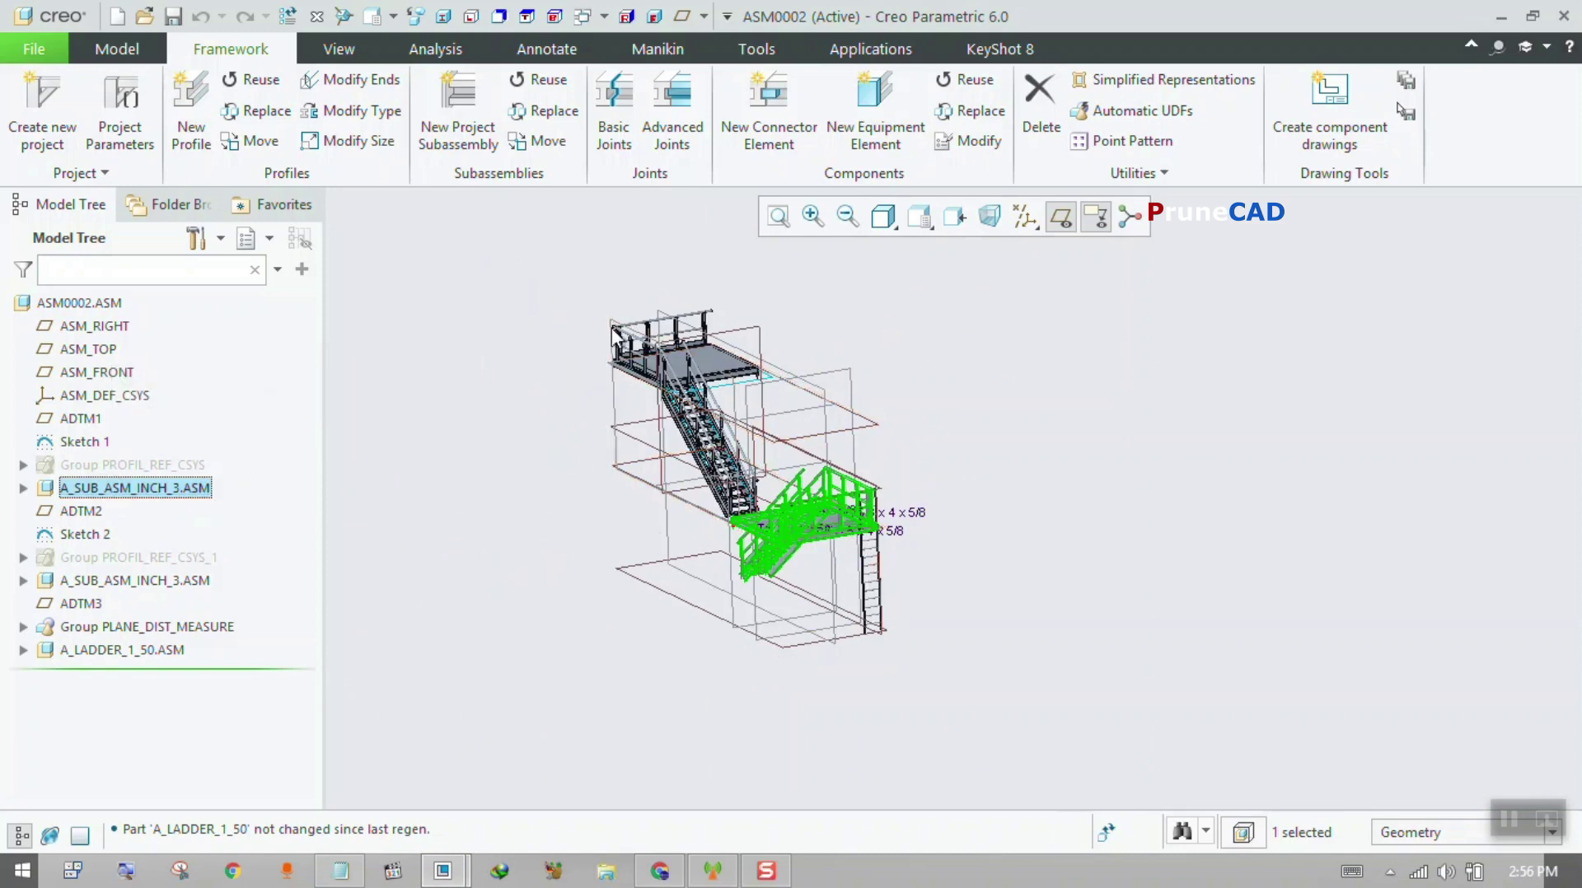
left_click(484, 467)
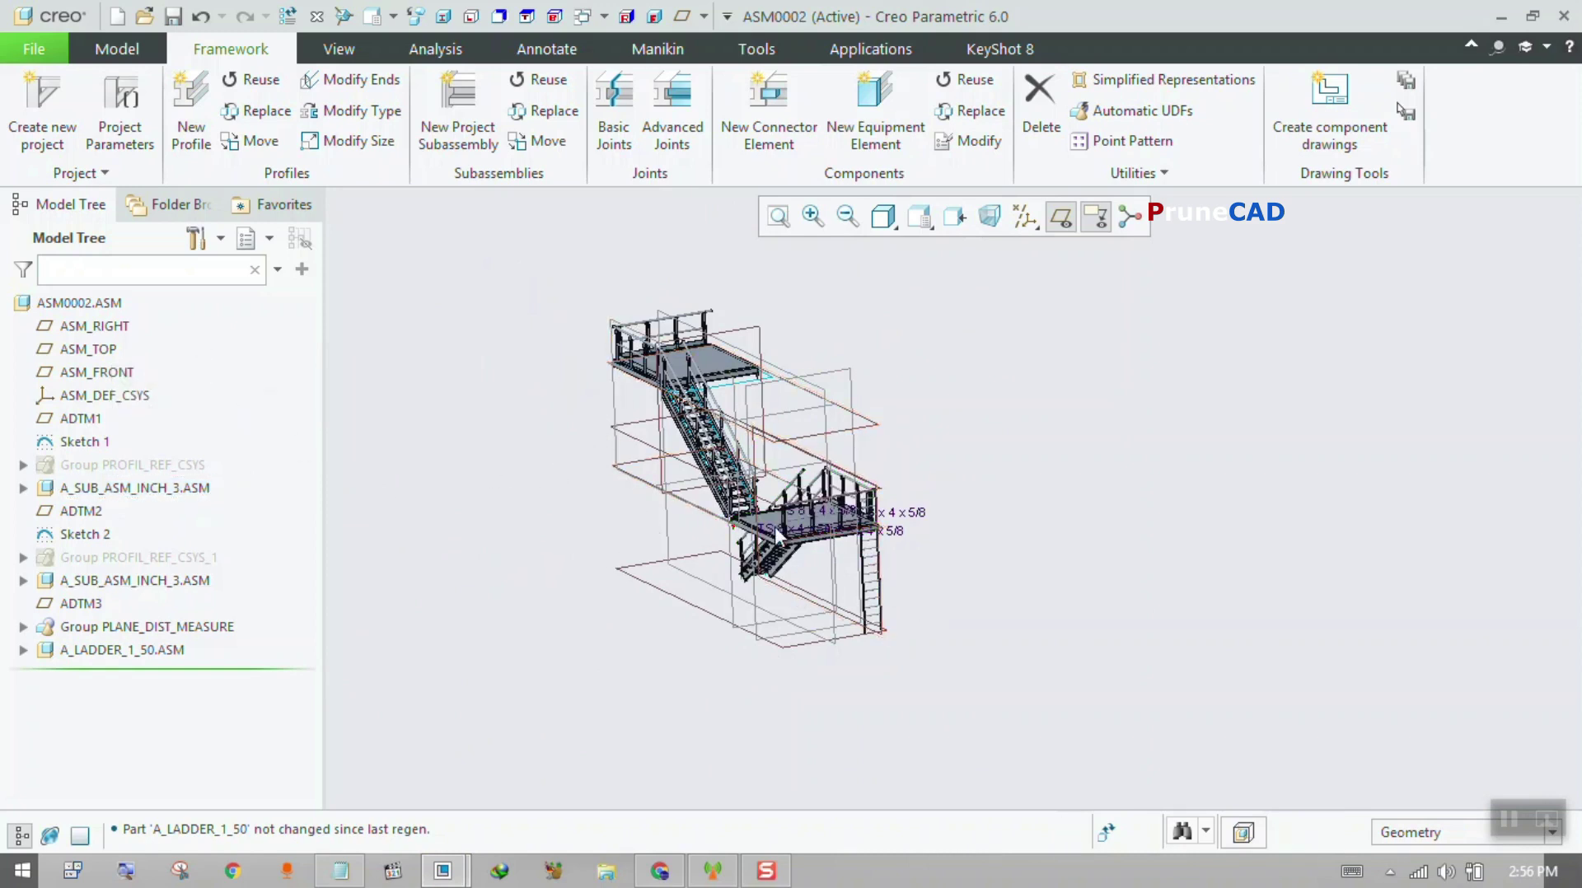
left_click(91, 303)
left_click(398, 394)
scroll(791, 413, "down", 1)
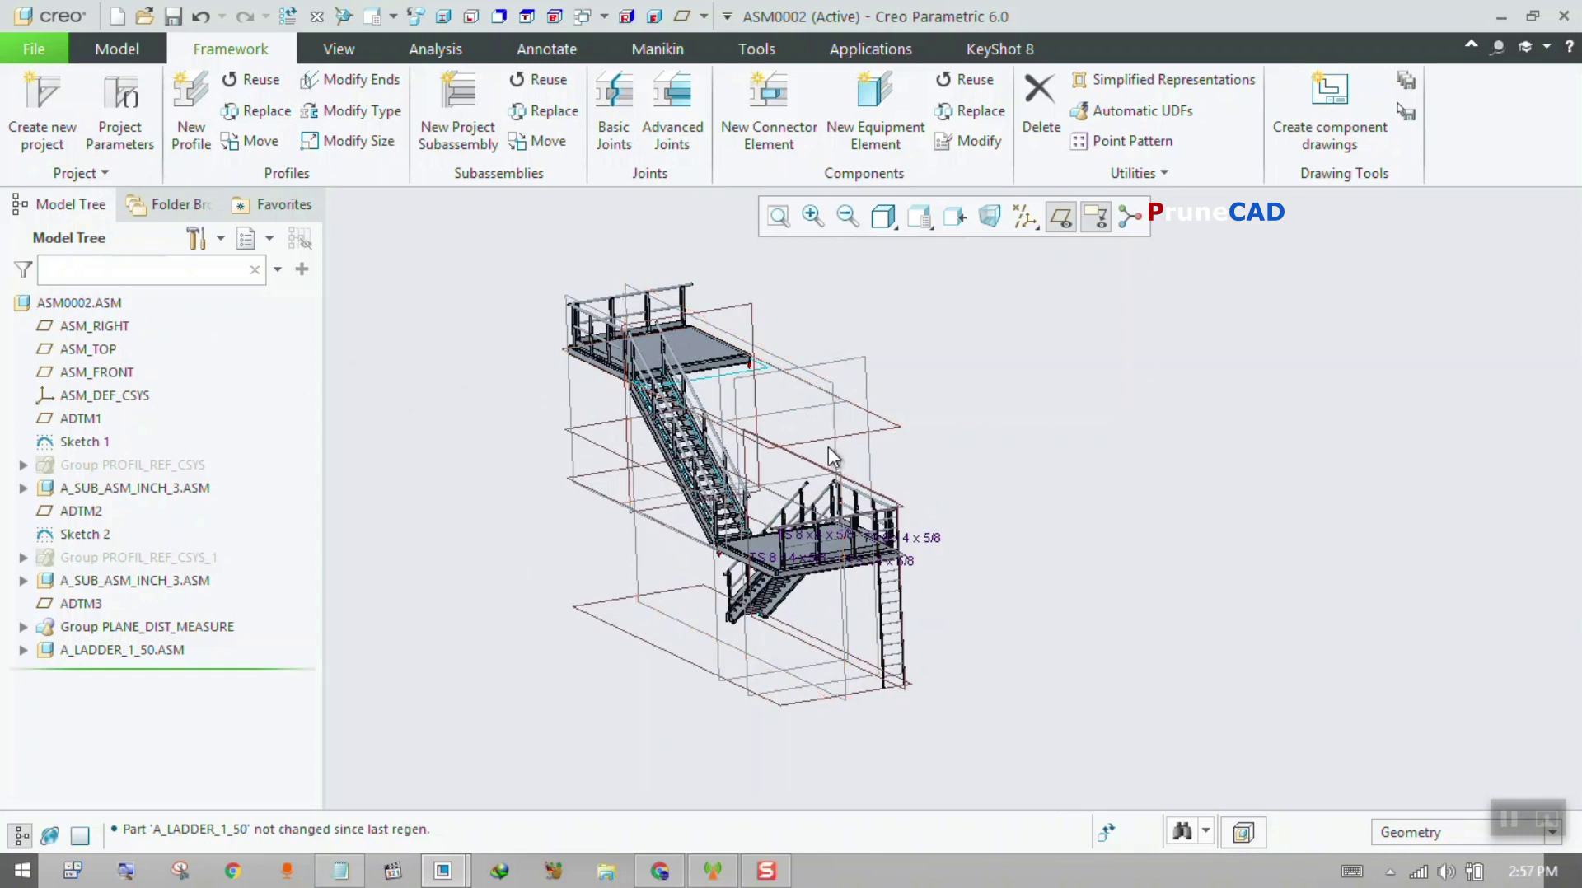
scroll(857, 490, "down", 2)
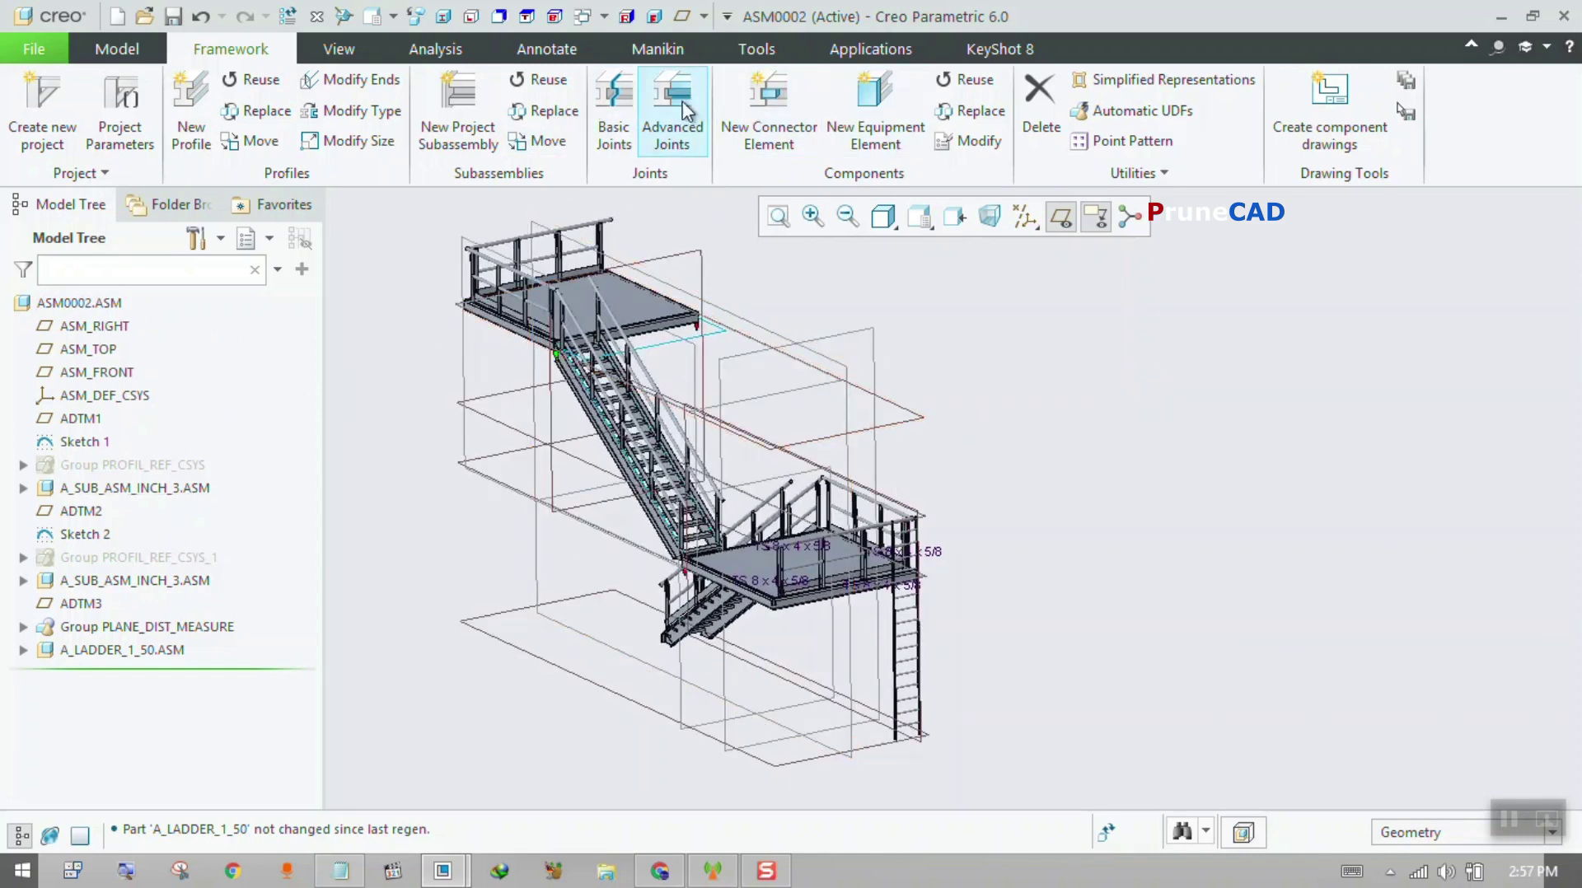
- Start a new equipment element of type LADDER_CAGE_1 from the STEEL CONSTRUCTION INCH ladders library
left_click(898, 128)
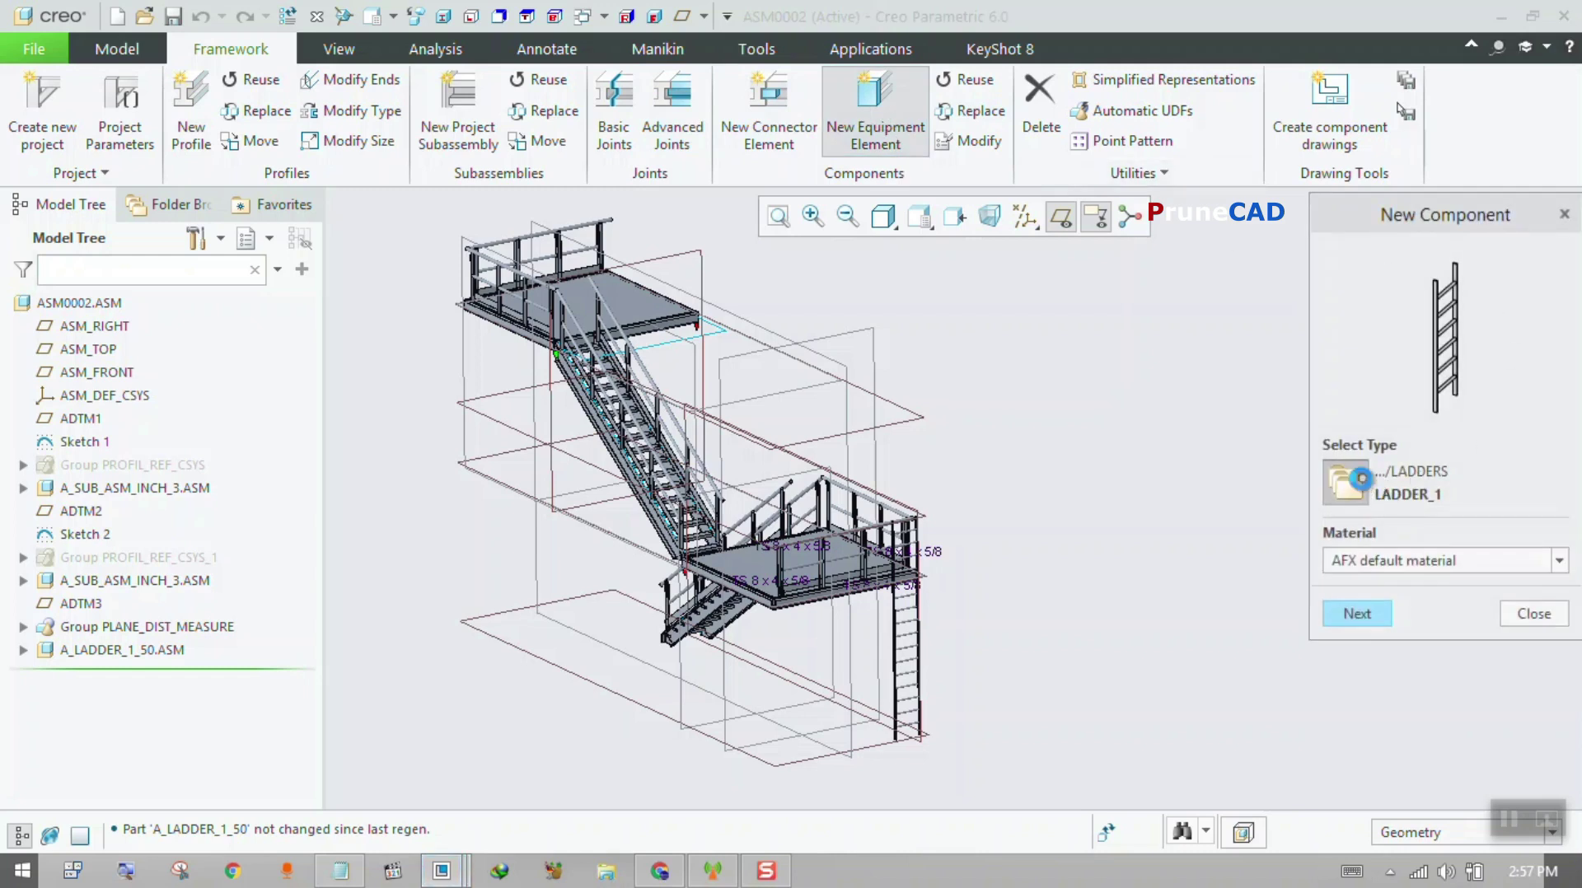
left_click(1345, 482)
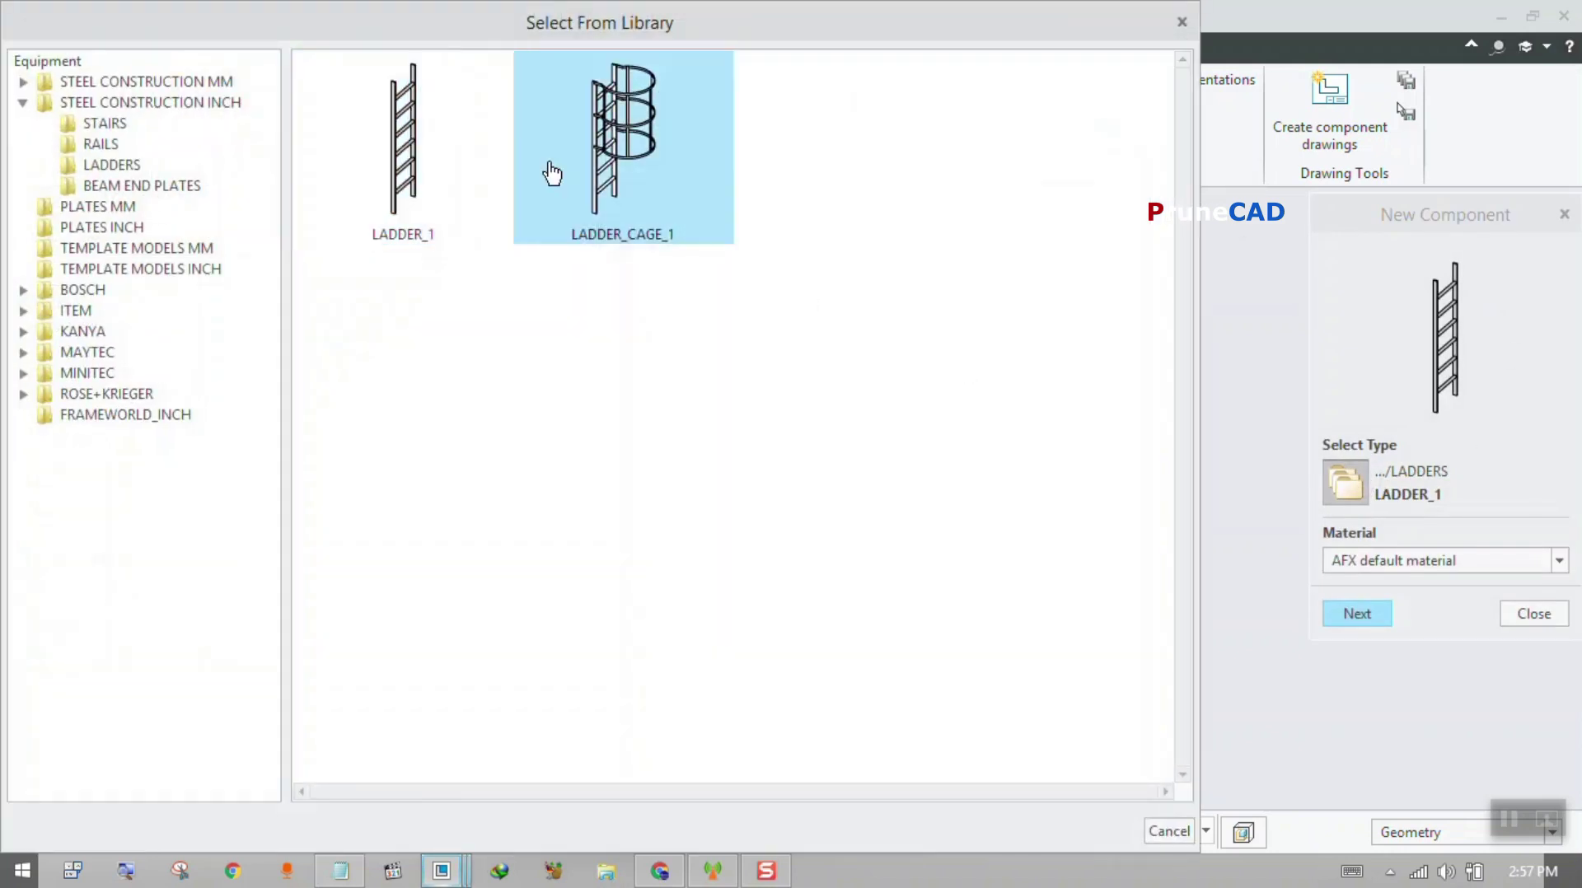
double_click(647, 177)
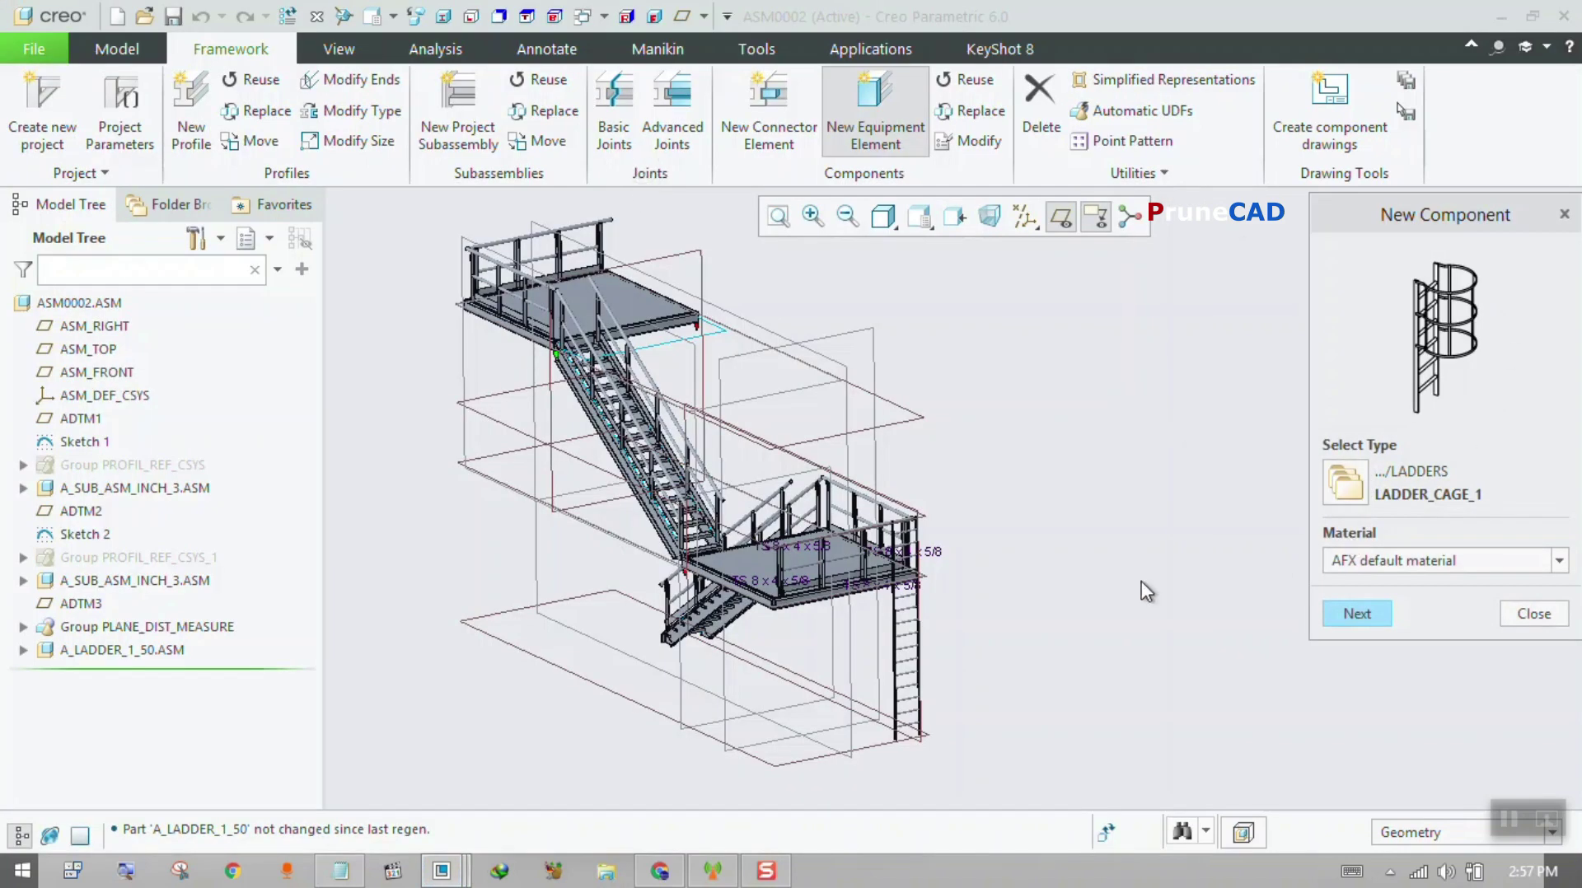
- Begin defining the ladder cage and choose the ladder's side rail farther from the landing corner as the ladder part reference
scroll(908, 585, "up", 5)
scroll(939, 417, "up", 2)
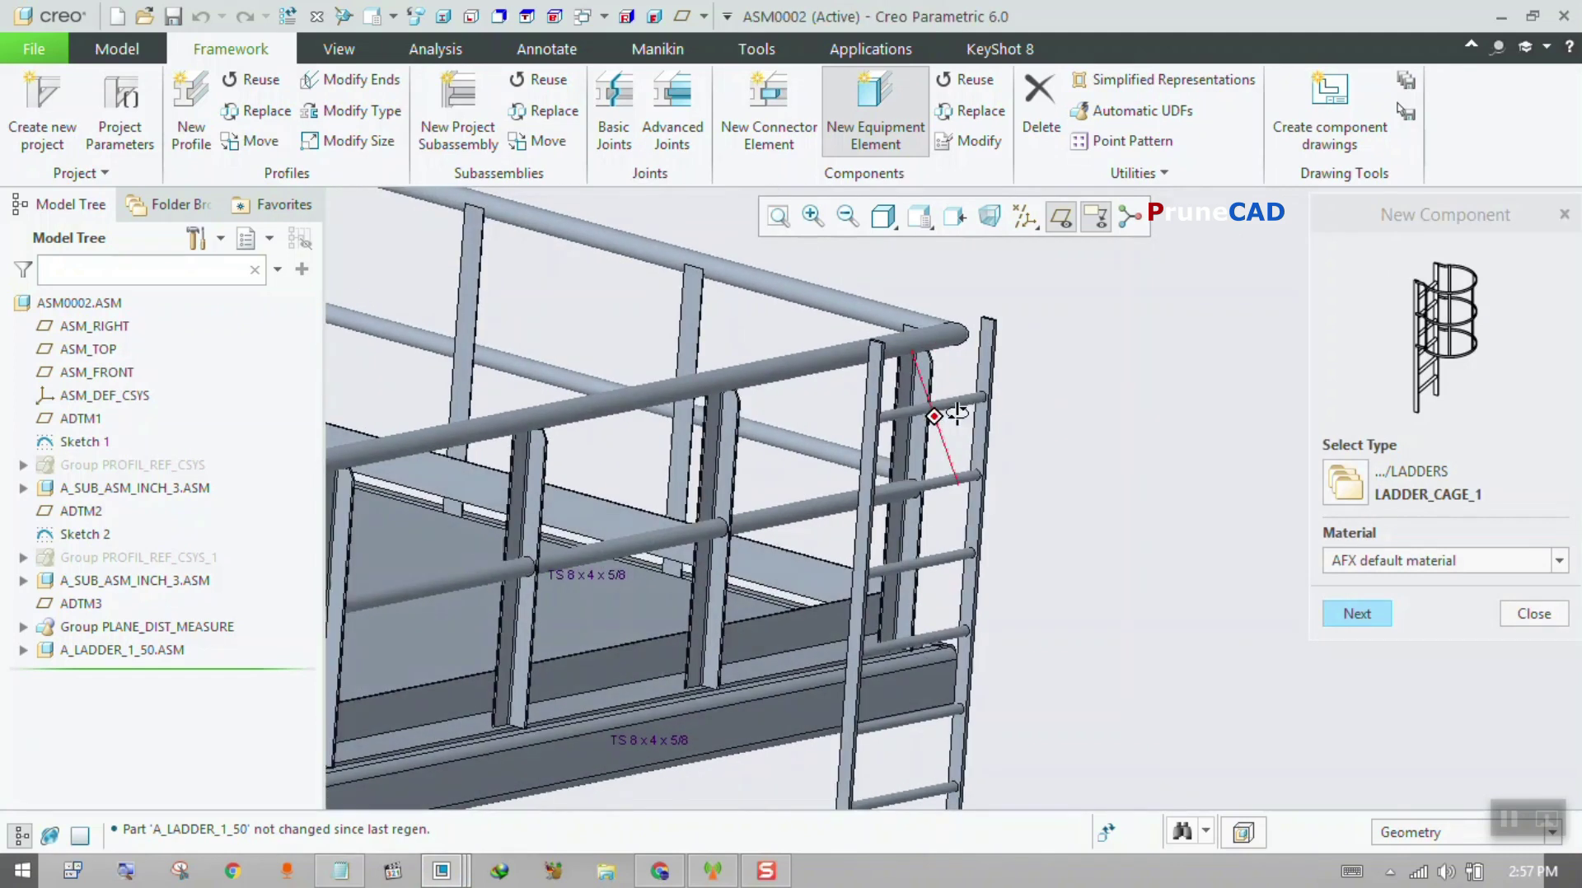
left_click(1357, 614)
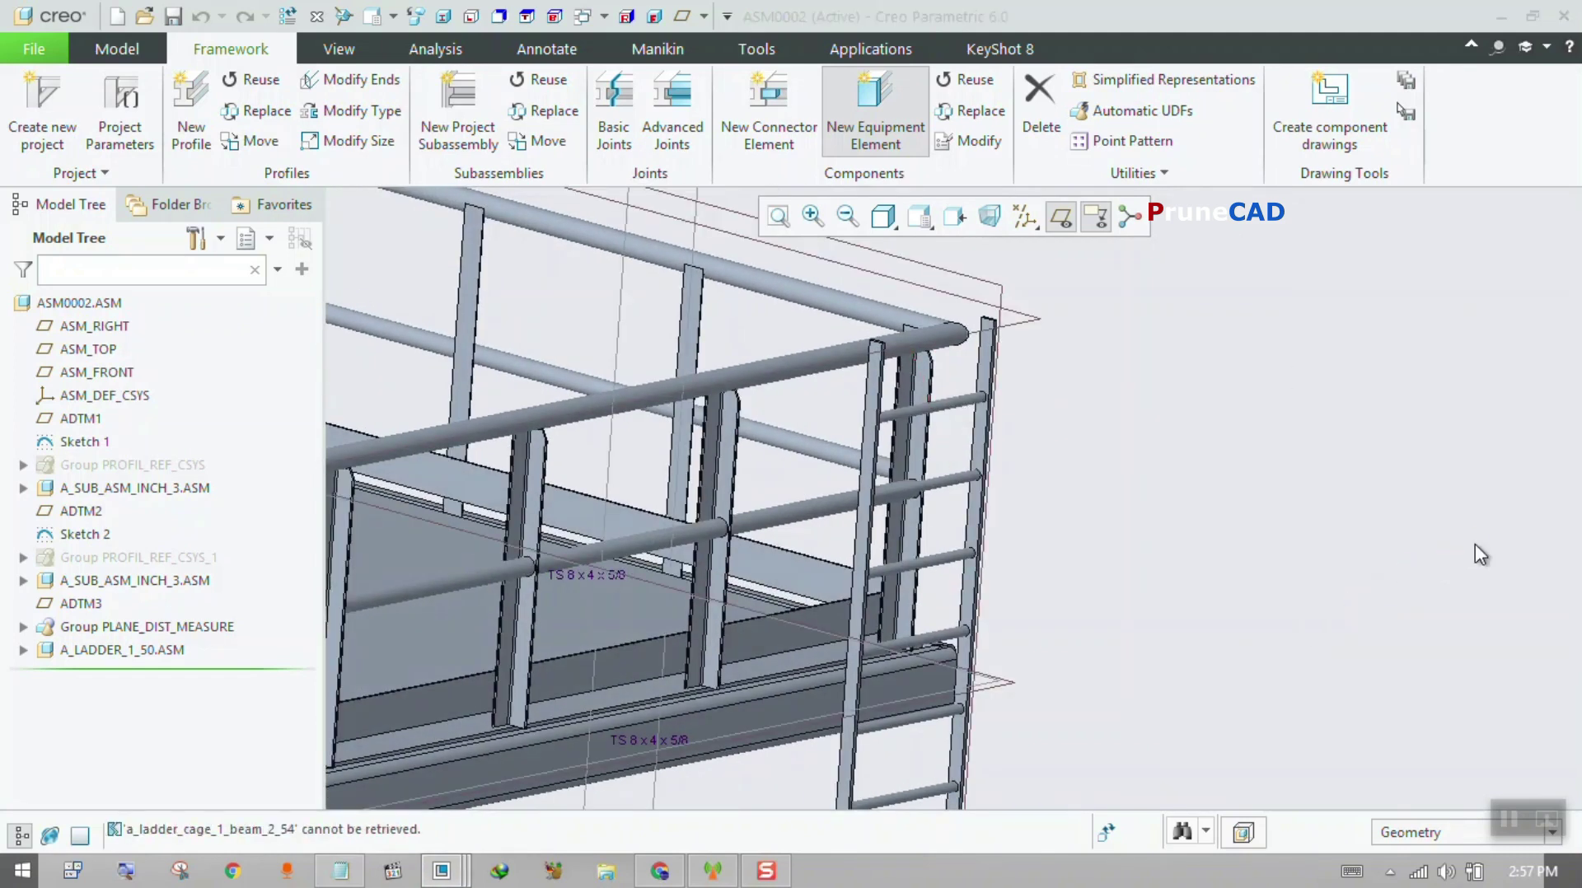
scroll(878, 381, "up", 1)
left_click(875, 381)
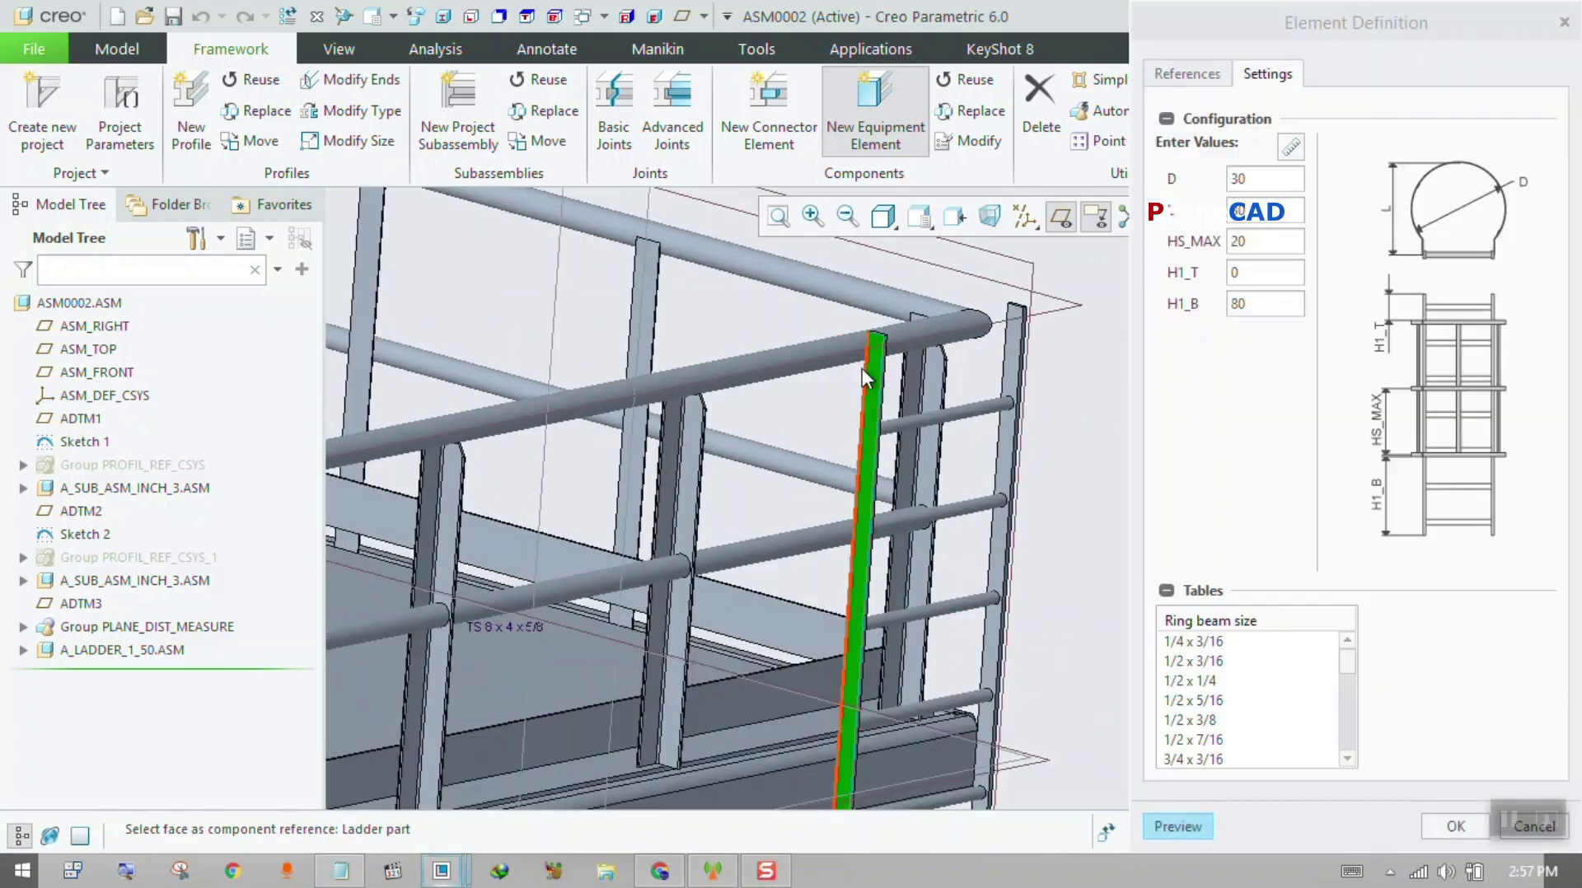
- Preview the ladder cage, set its H1_B value to 60, and accept the LADDER_CAGE_1 element, ending component creation
scroll(808, 362, "down", 3)
left_click(1178, 827)
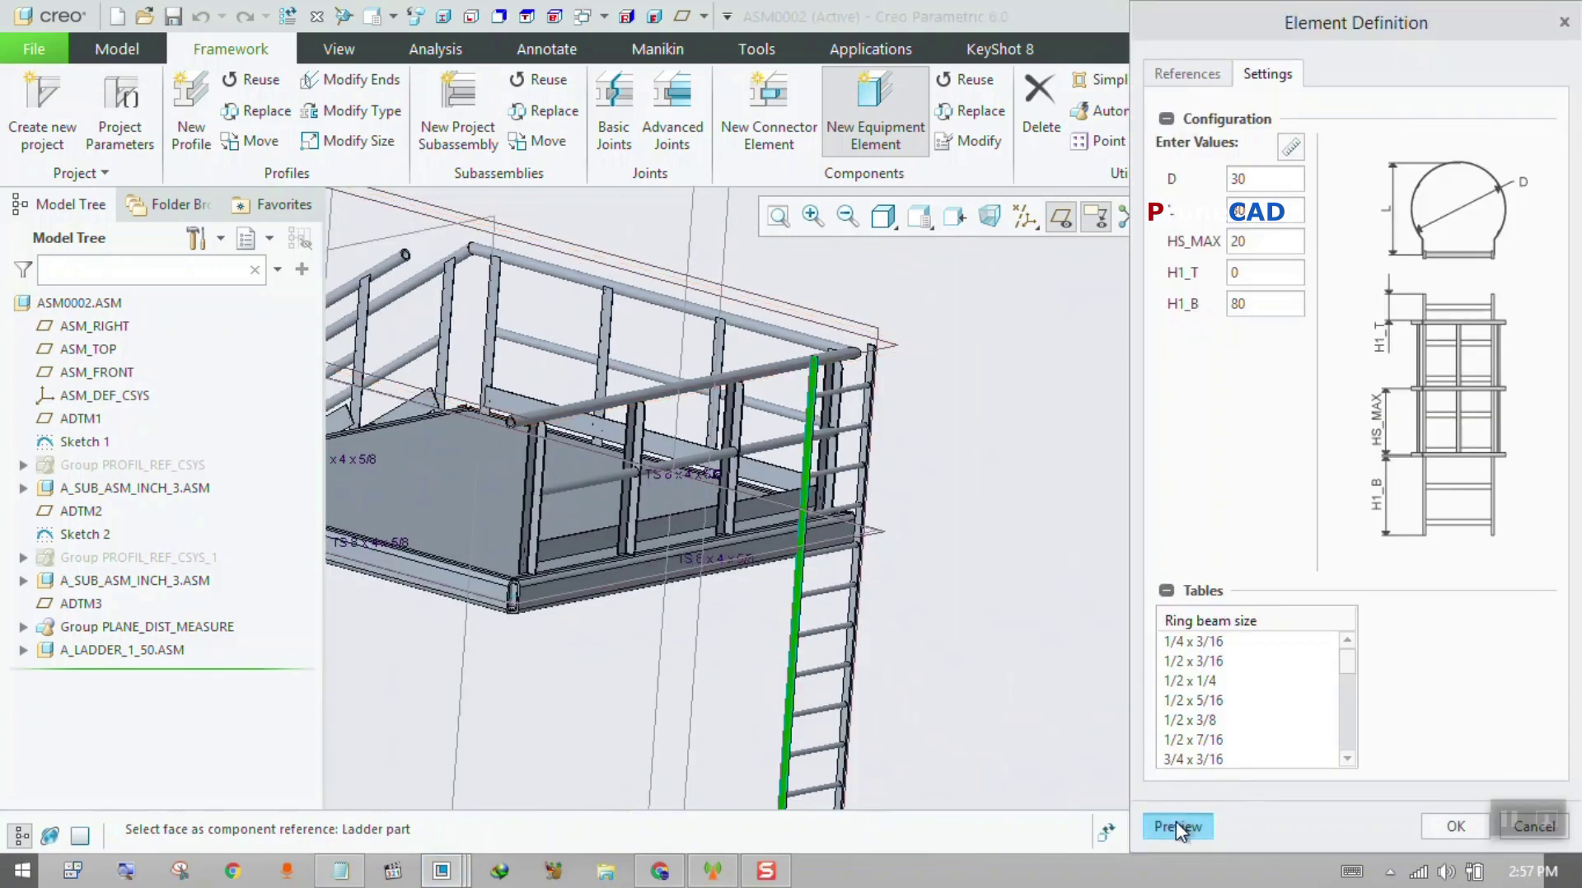
scroll(791, 369, "down", 3)
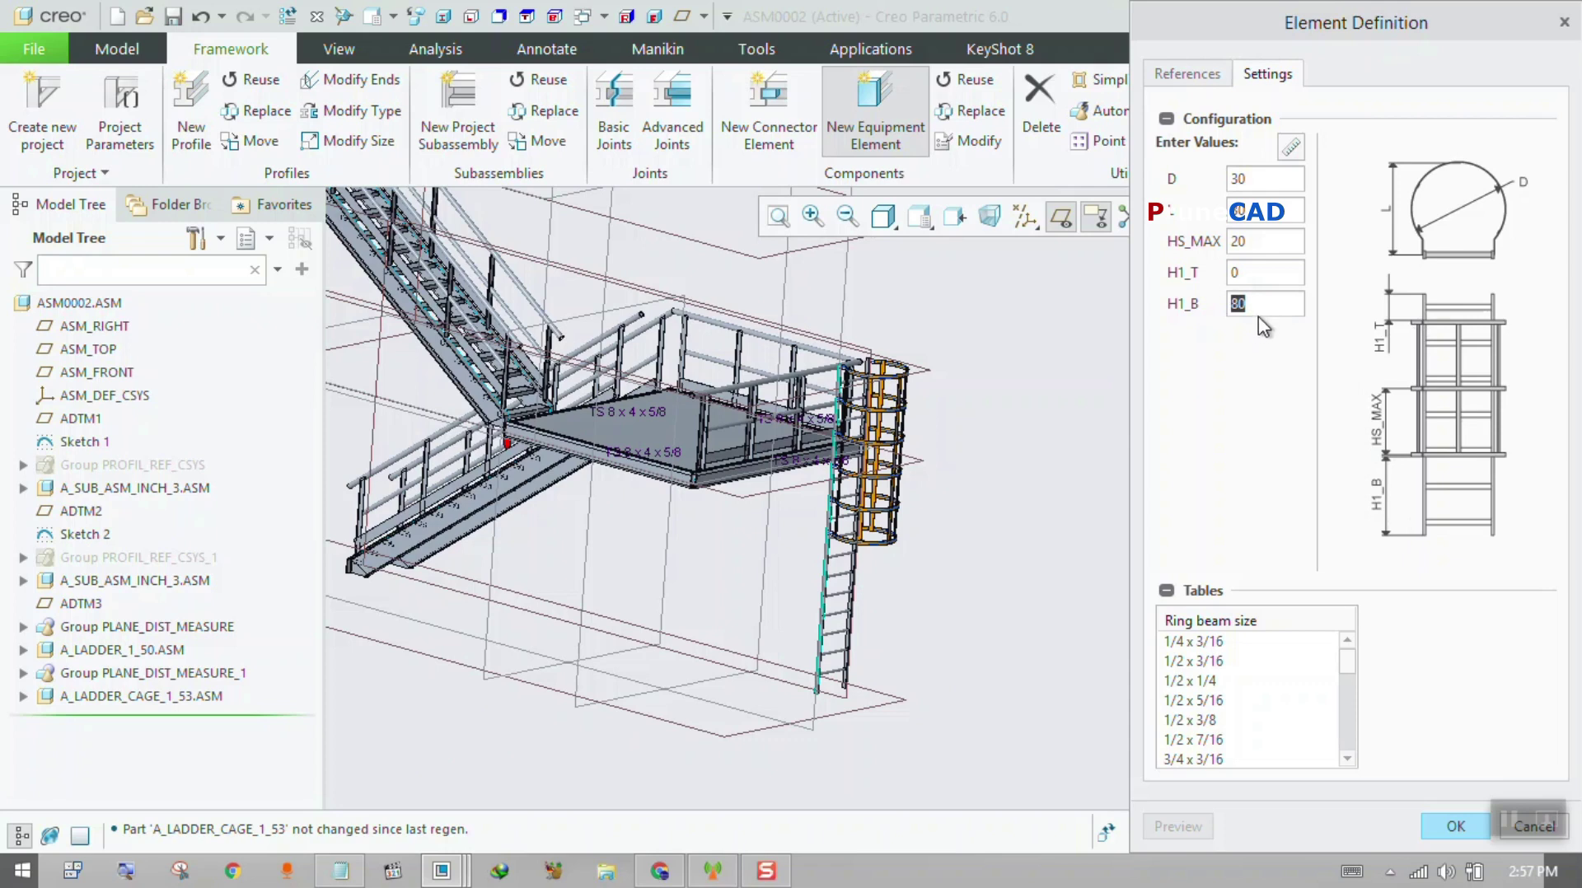
type("60")
left_click(1160, 824)
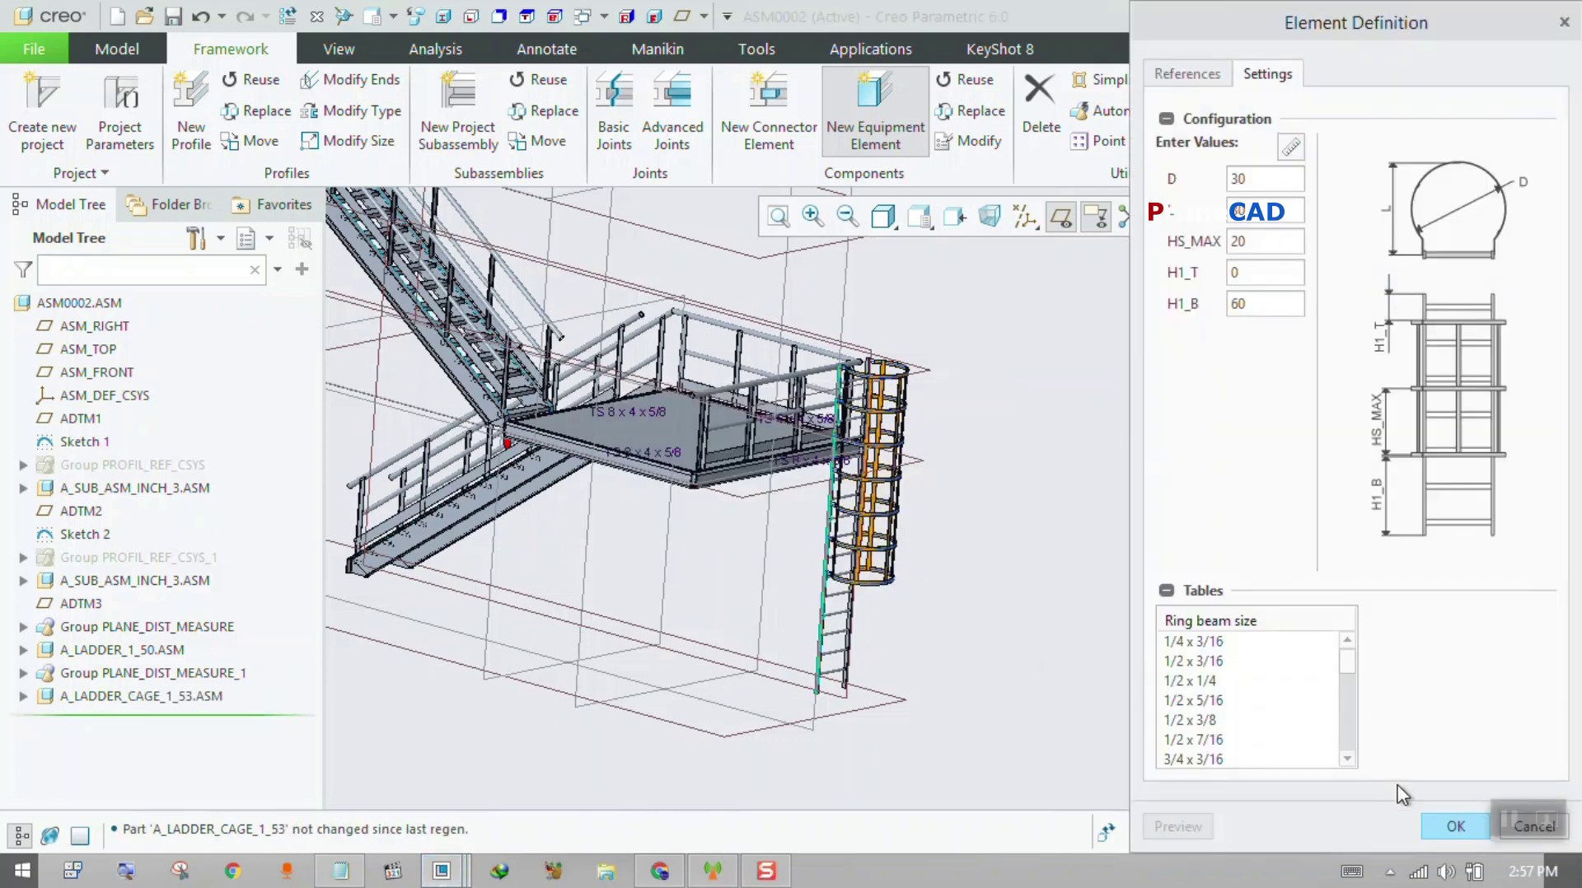
left_click(1448, 824)
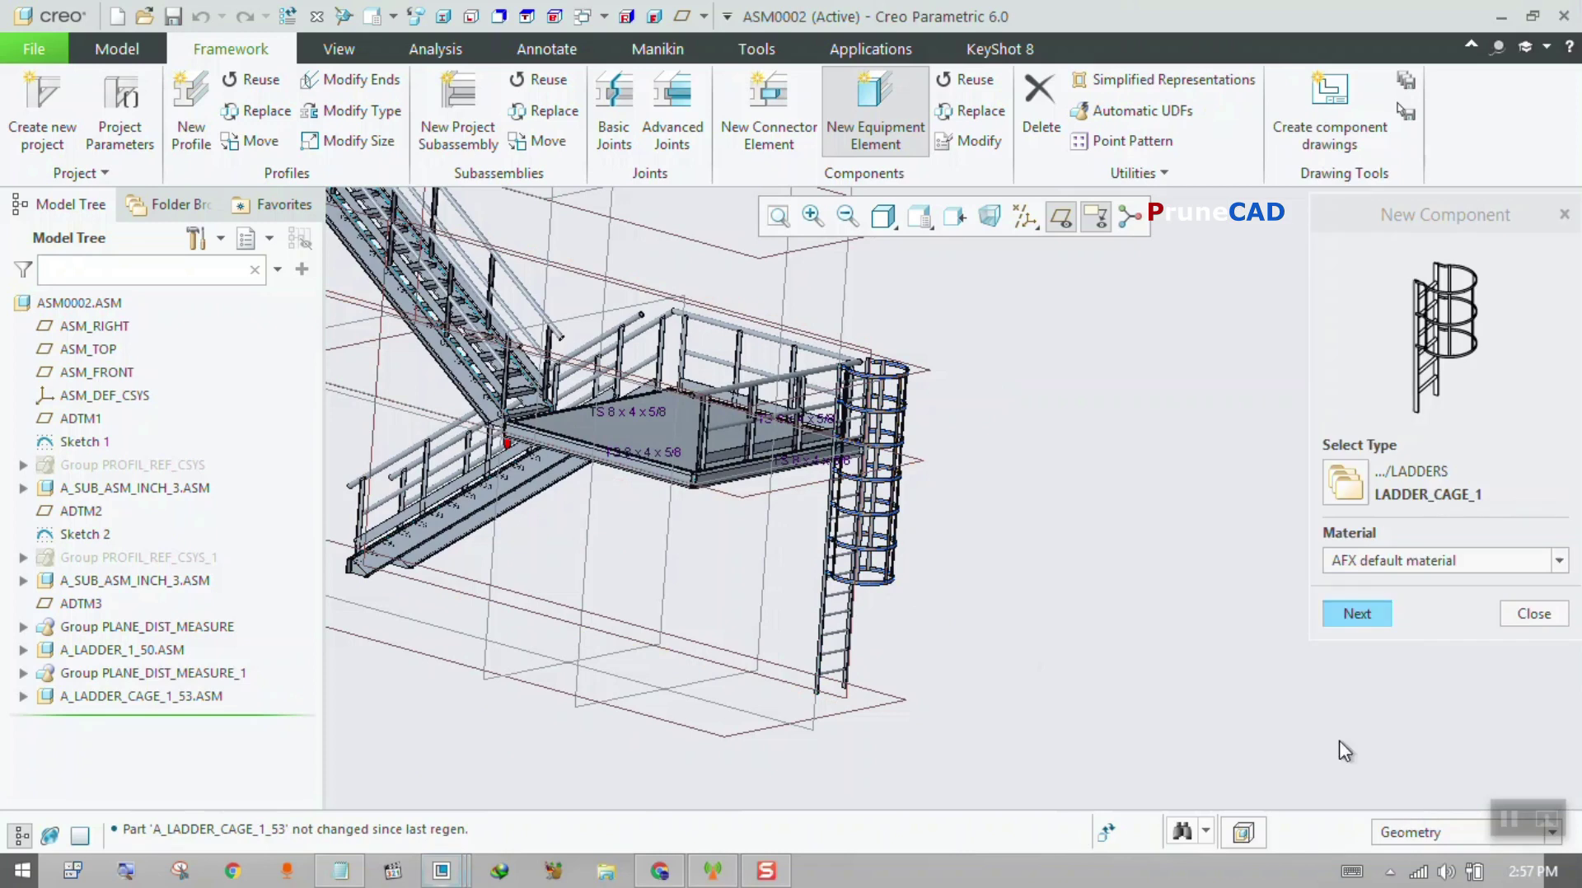
left_click(1527, 615)
- Examine the whole stair assembly with its ladder and cage from several viewing angles
scroll(1090, 575, "up", 5)
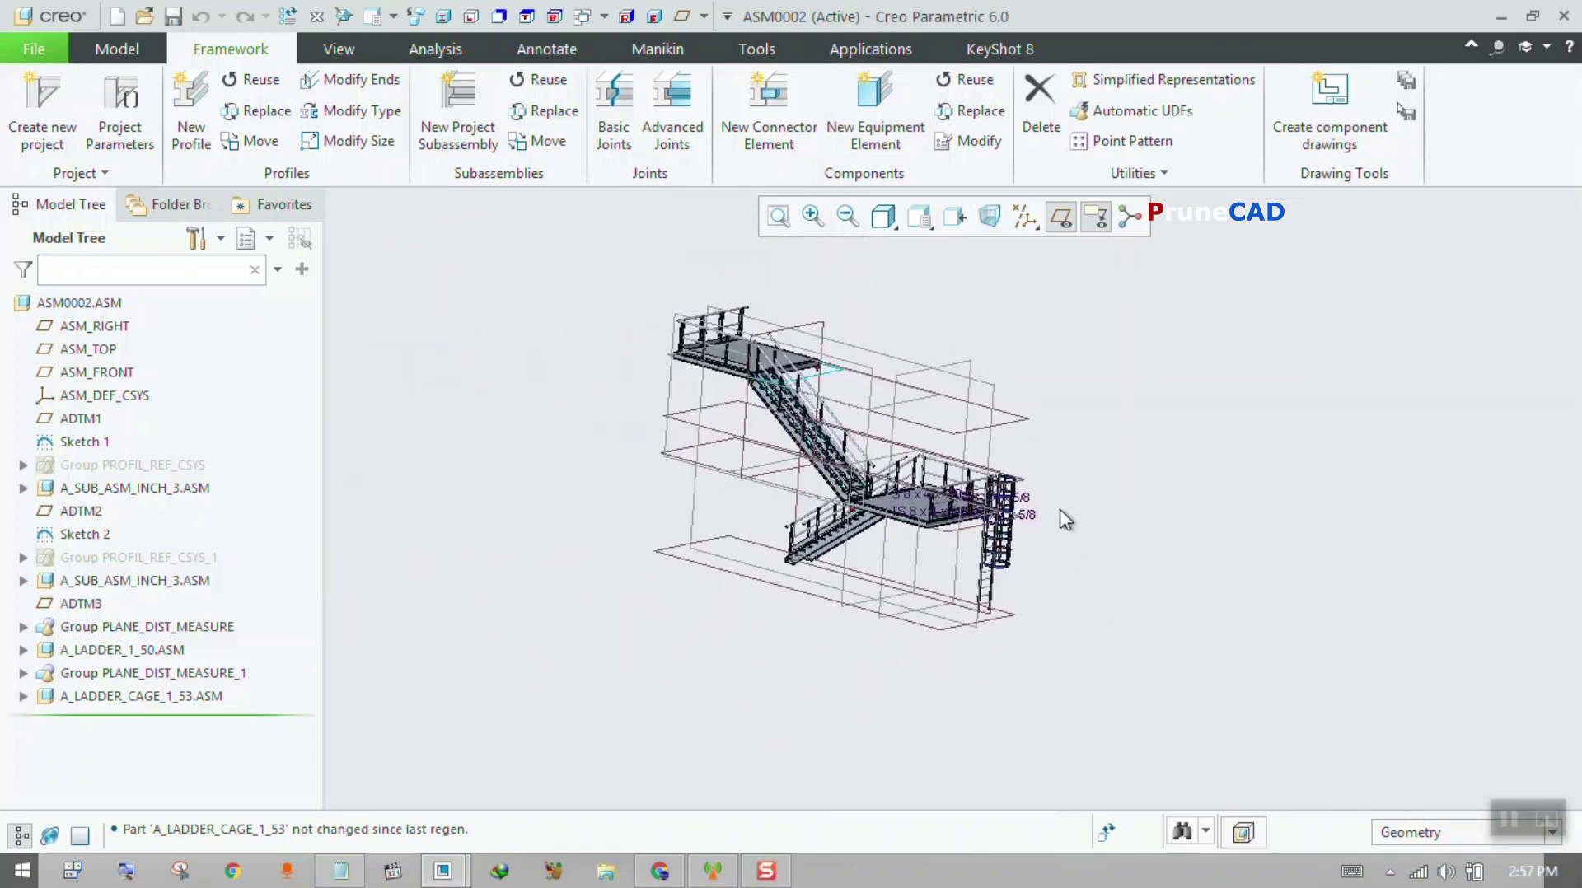
middle_click_drag(1078, 504, 1116, 520)
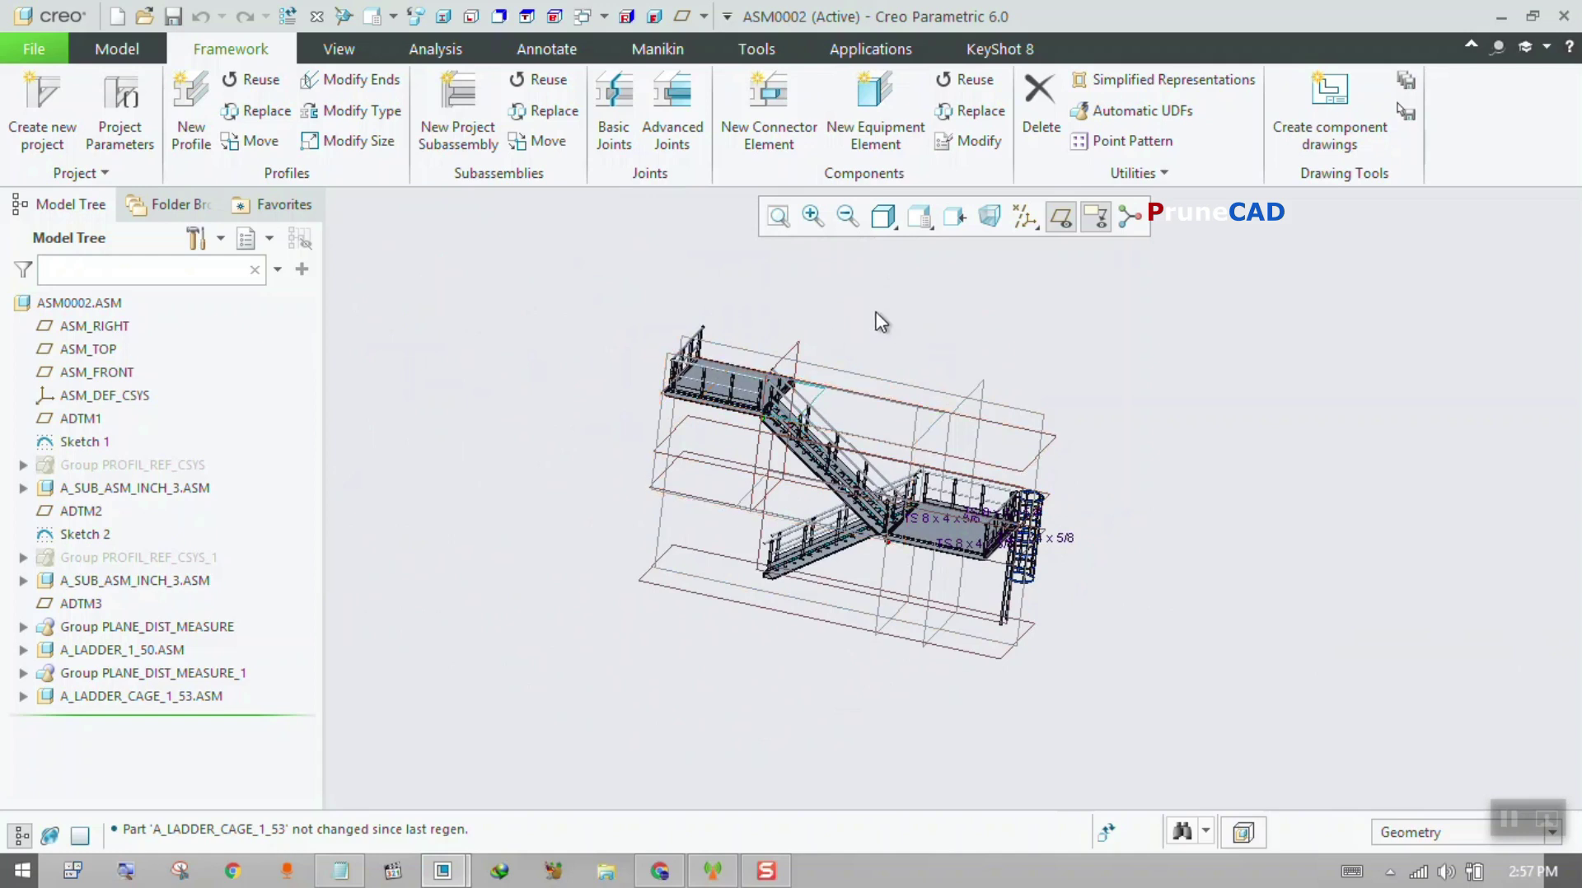
middle_click_drag(1042, 384, 1005, 429)
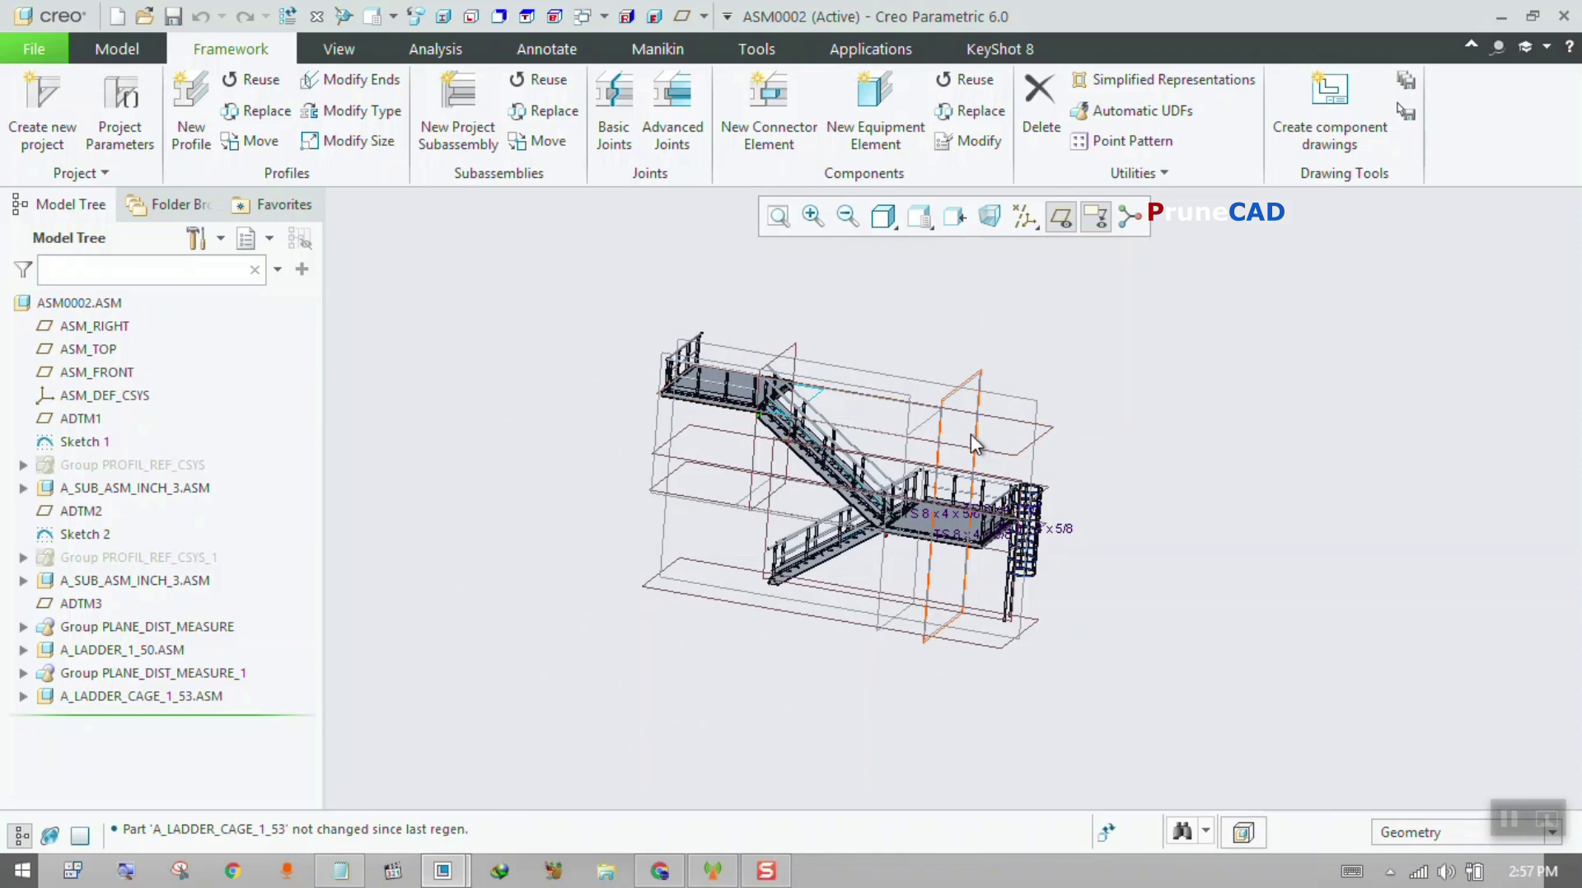
left_click(1000, 456)
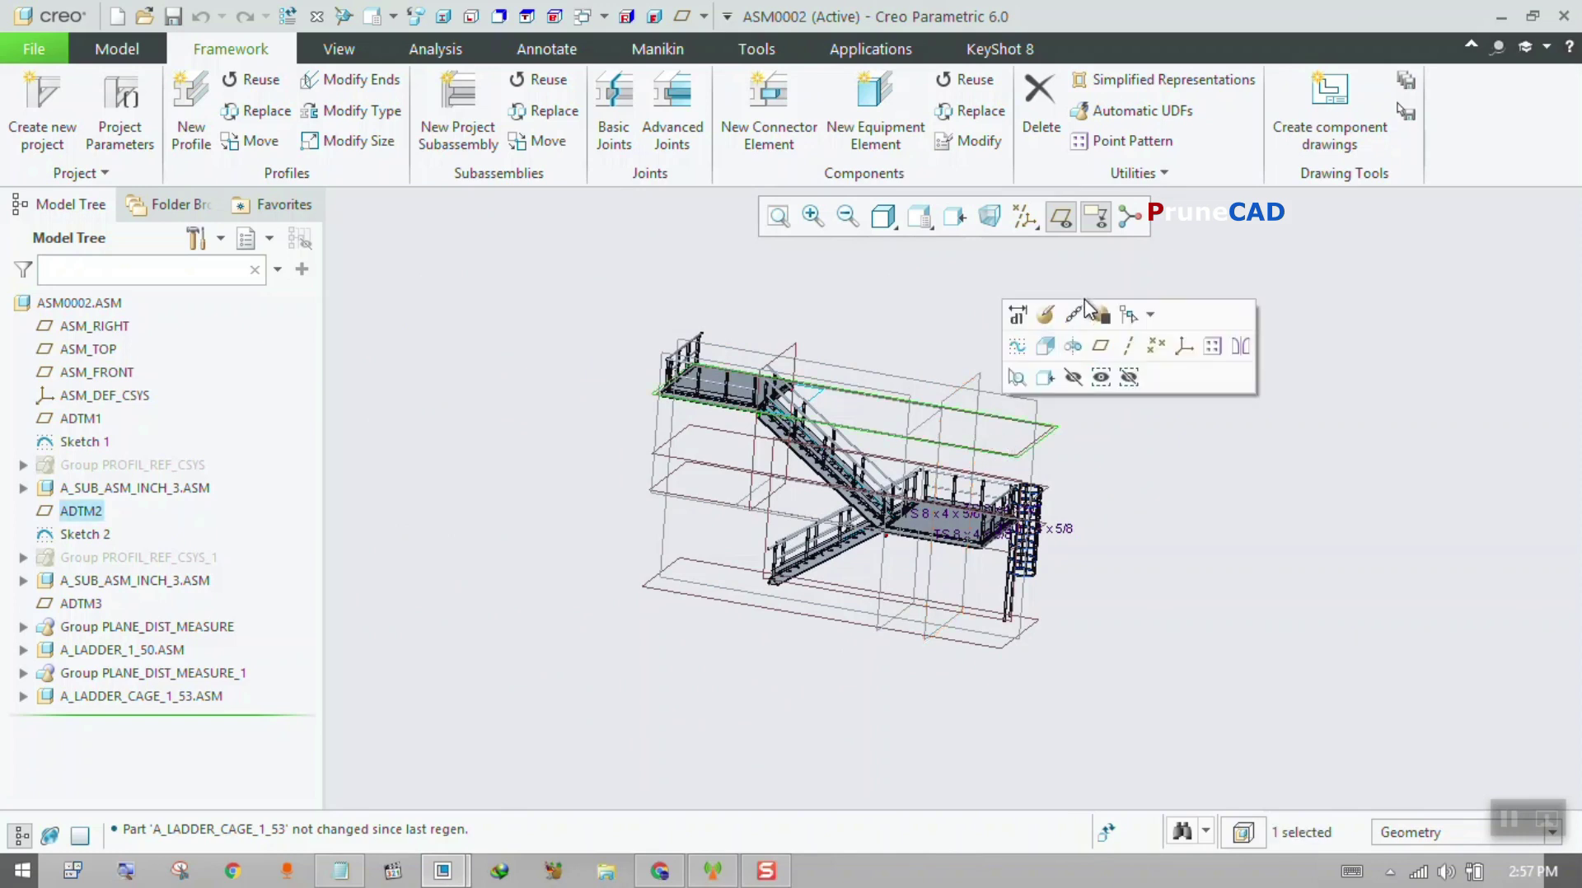
left_click(1094, 274)
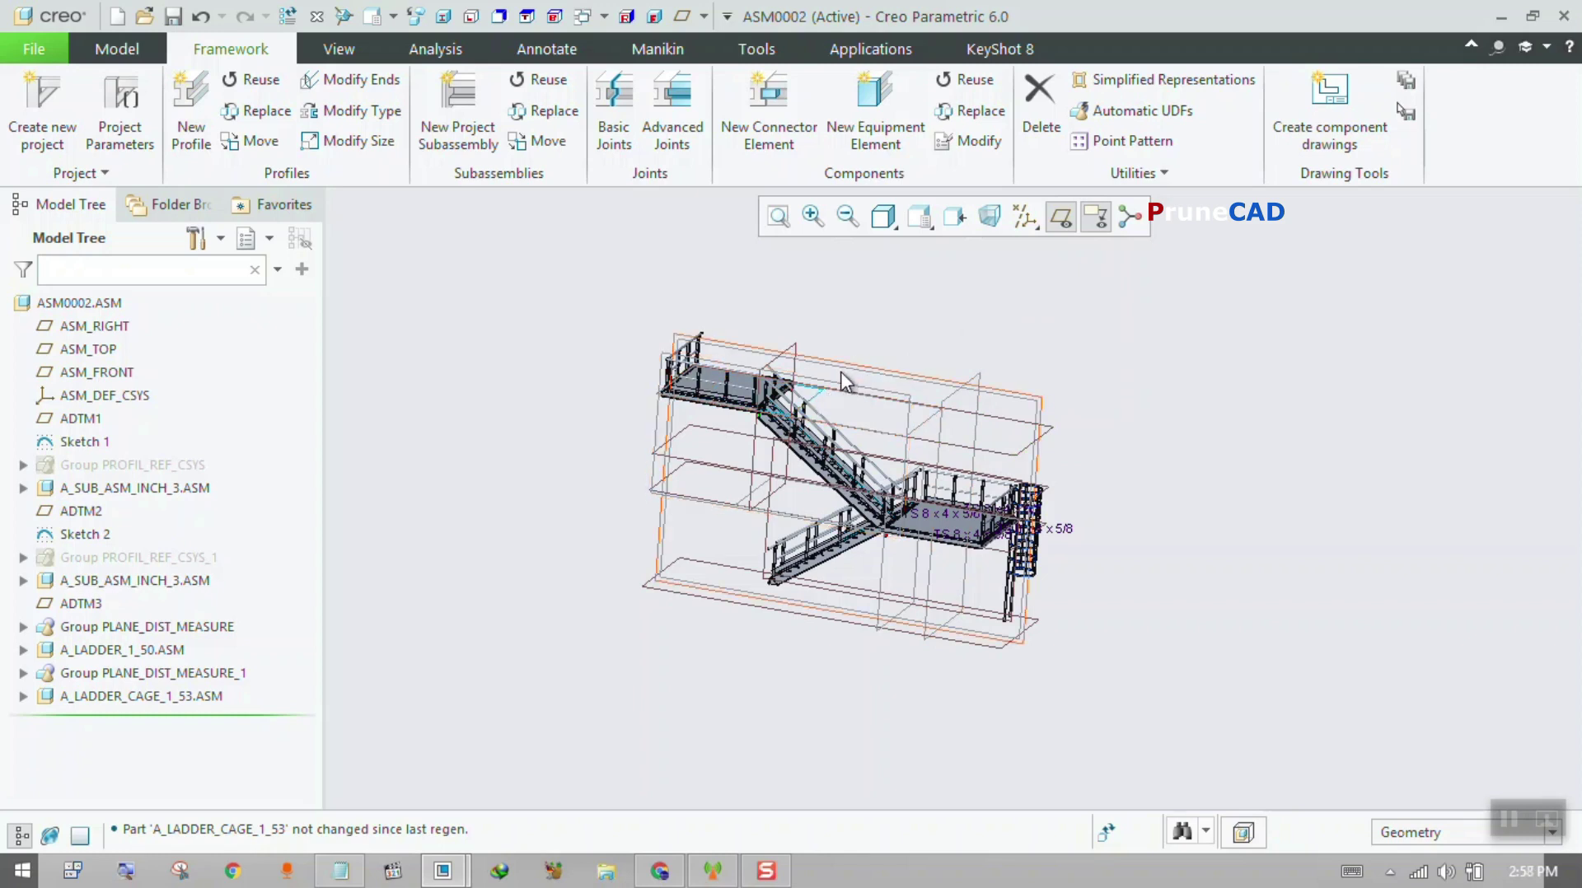
middle_click_drag(752, 389, 733, 370)
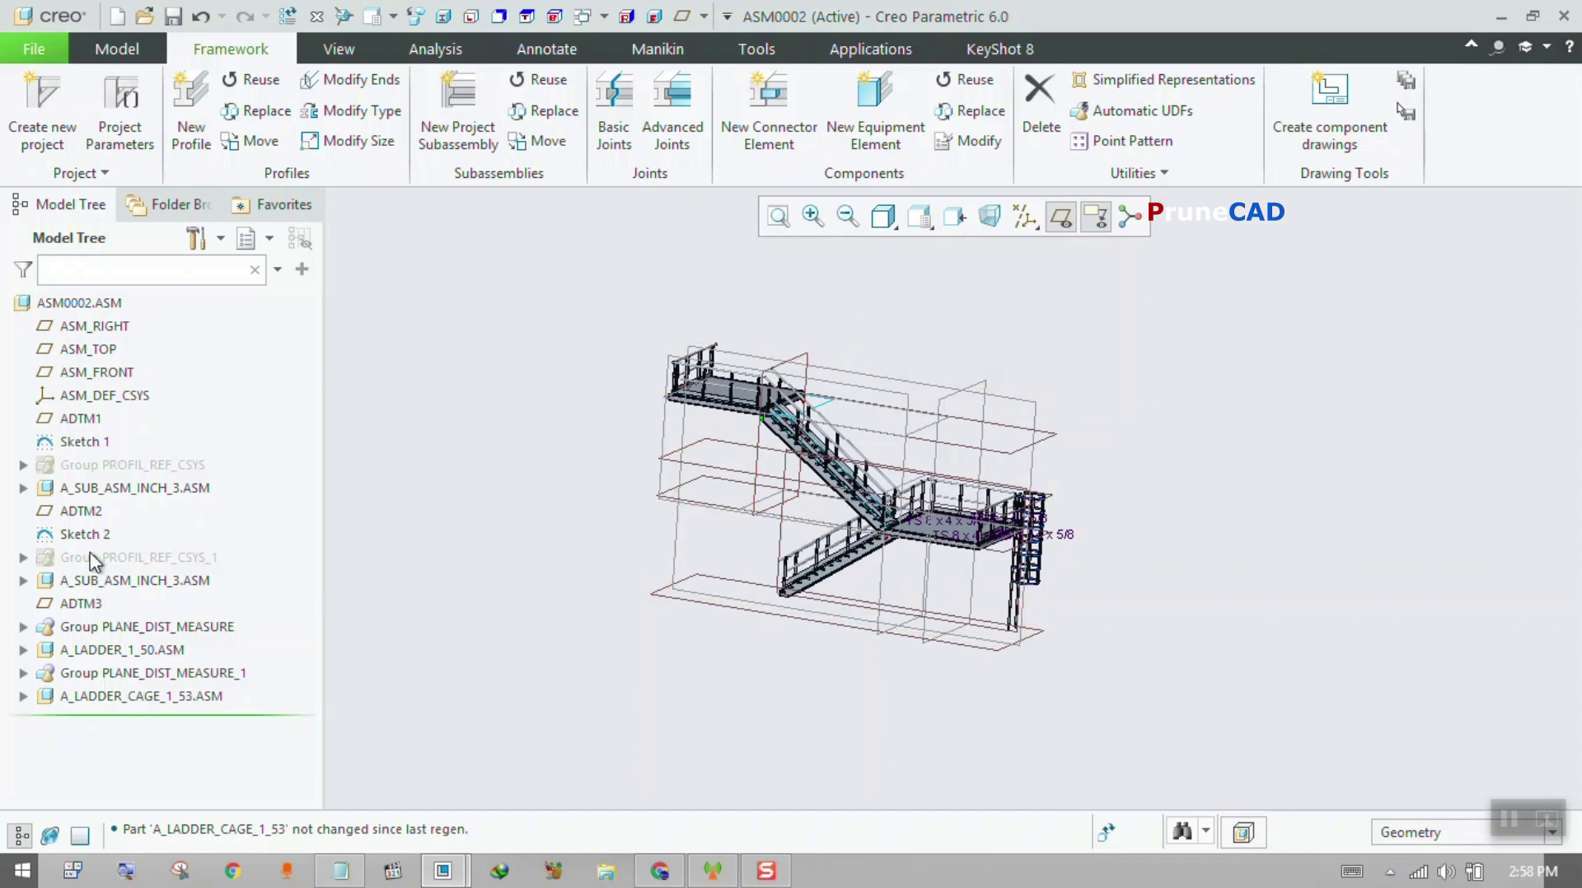
- Highlight both A_SUB_ASM_INCH_3.ASM subassemblies to identify their stair flights, clear the selection, and inspect the assembly from other sides
left_click(99, 491)
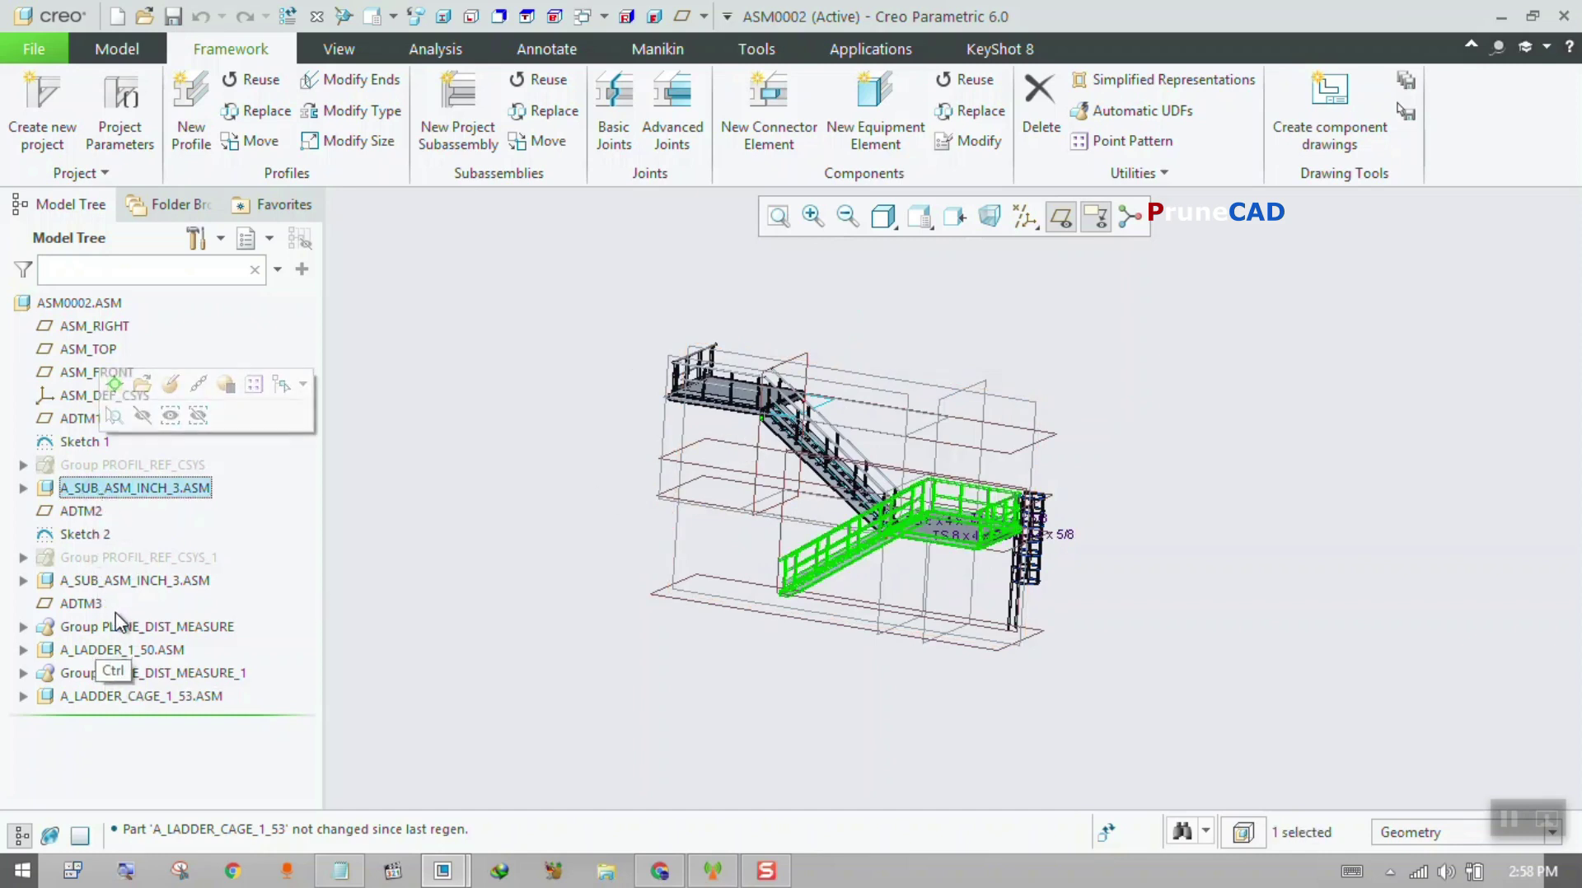
left_click(148, 582, "ctrl")
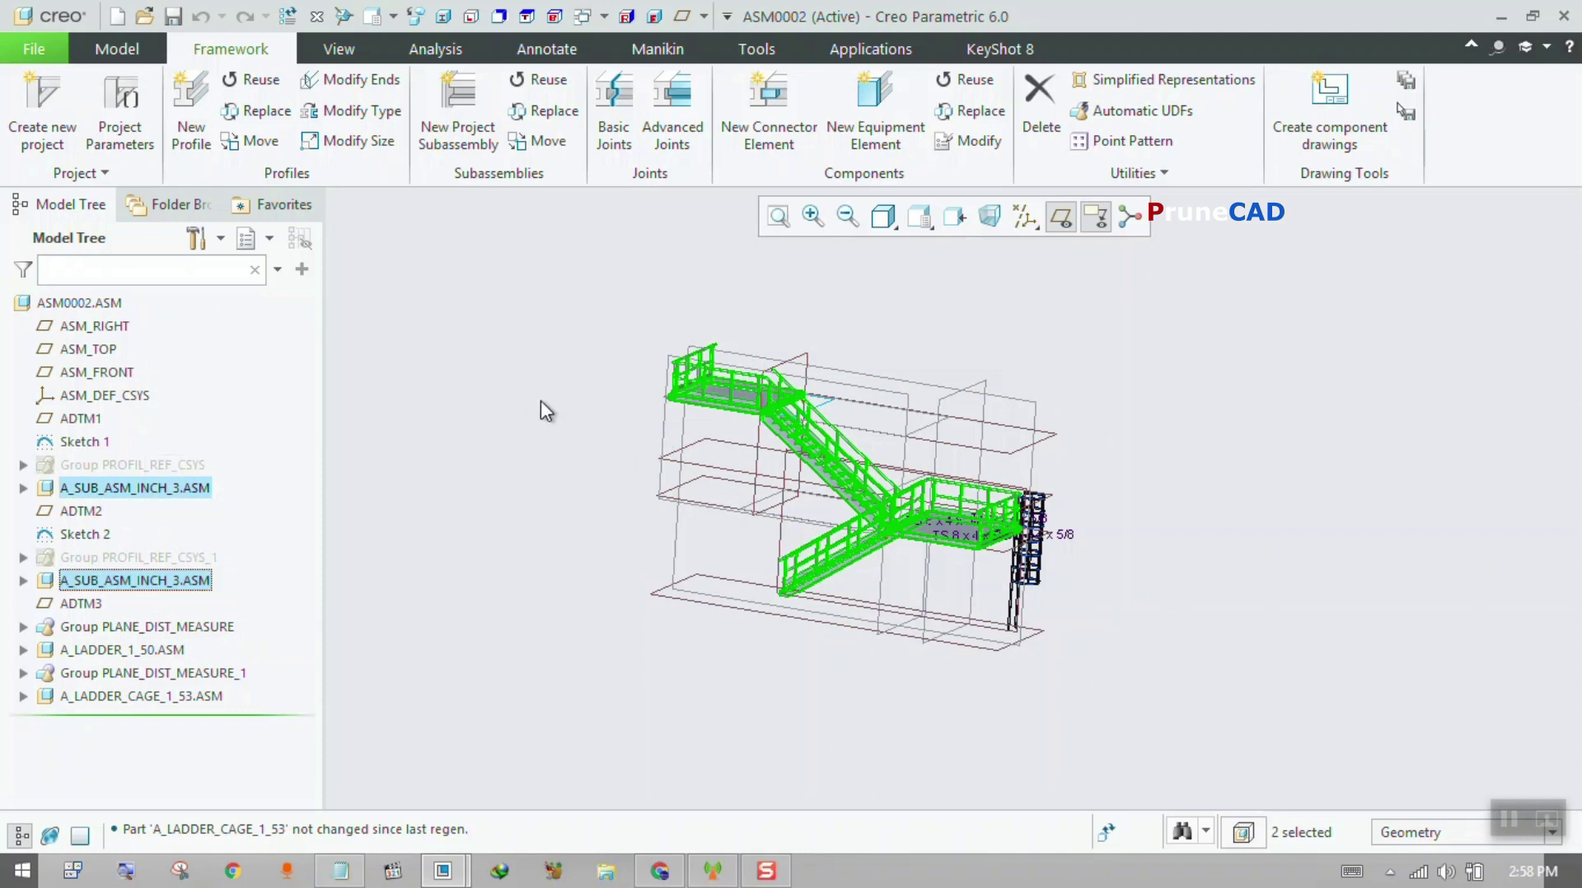
left_click(123, 50)
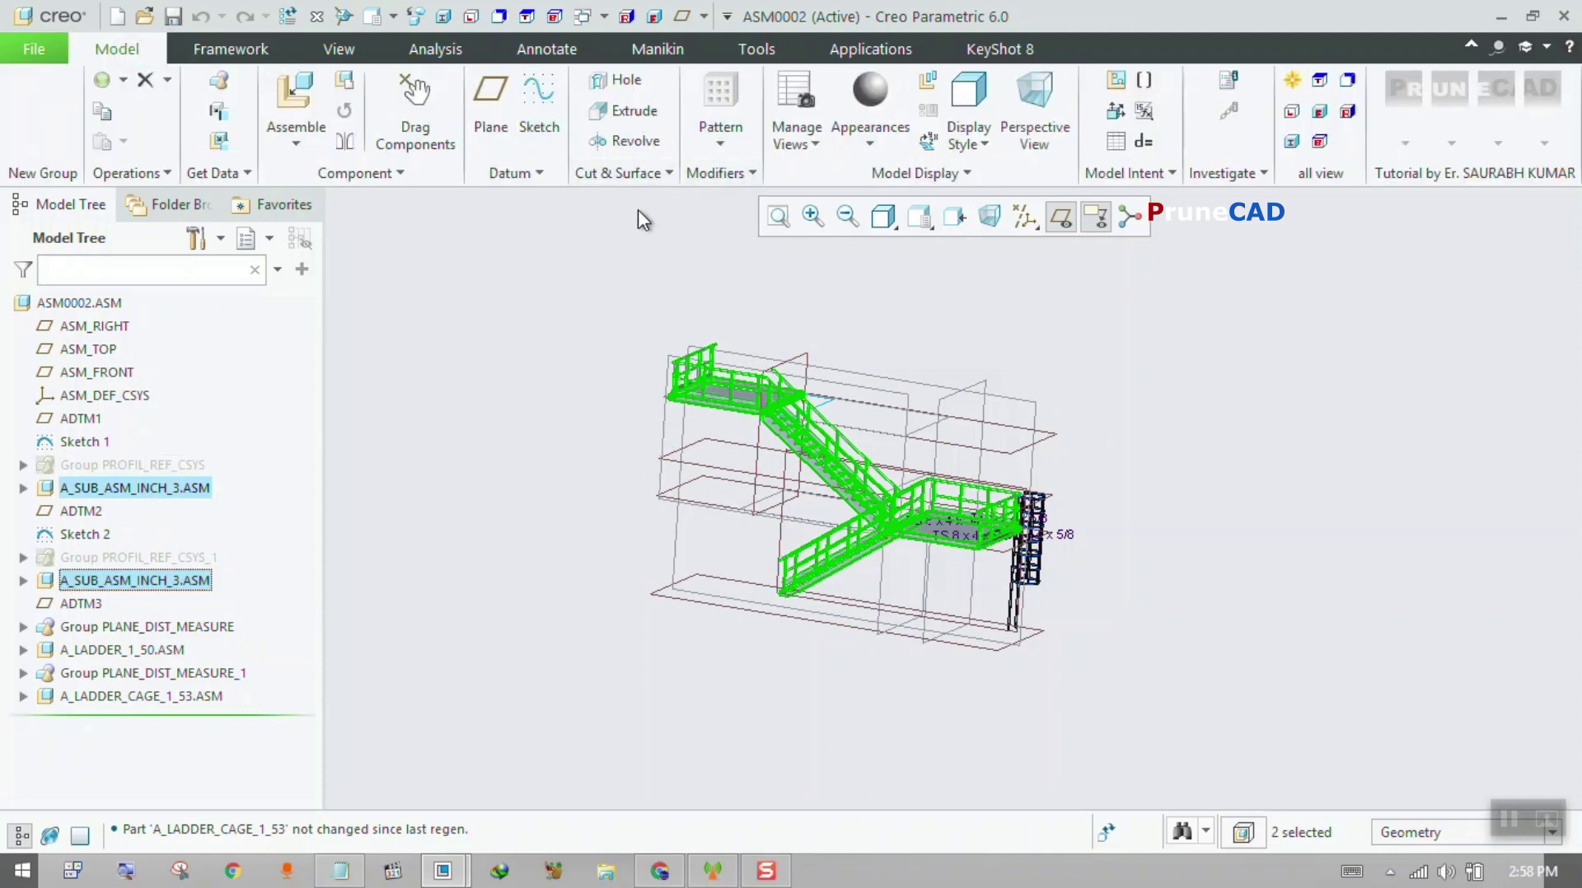
left_click(639, 230)
middle_click_drag(647, 272, 643, 400)
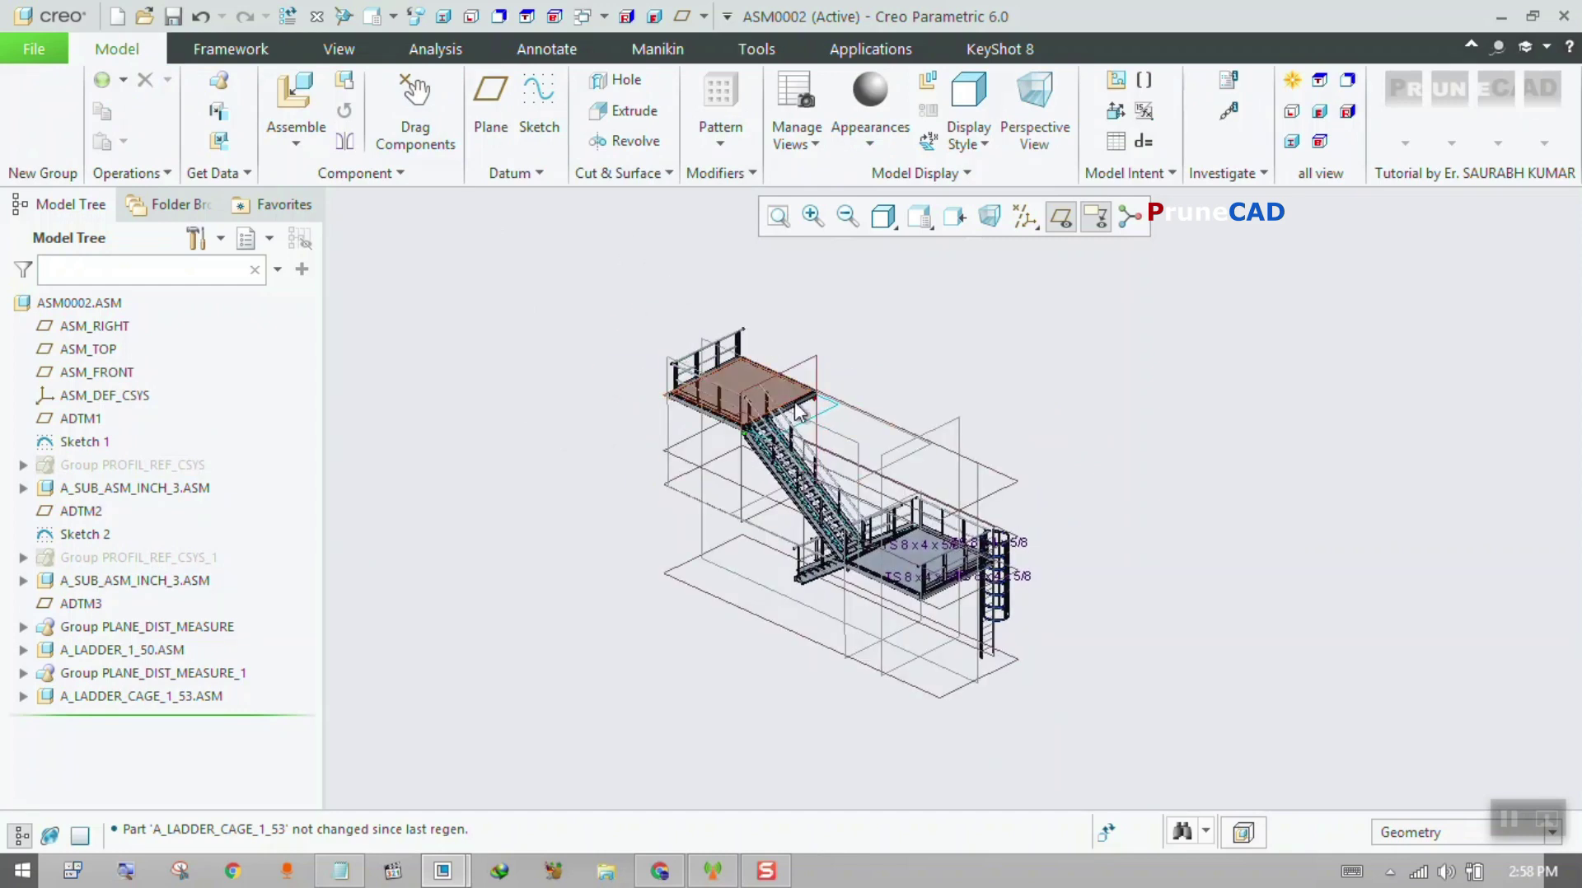
mouse_move(814, 463)
middle_mouse_down()
mouse_move(849, 427)
mouse_move(727, 462)
mouse_move(720, 491)
mouse_move(753, 448)
mouse_move(699, 466)
middle_mouse_up()
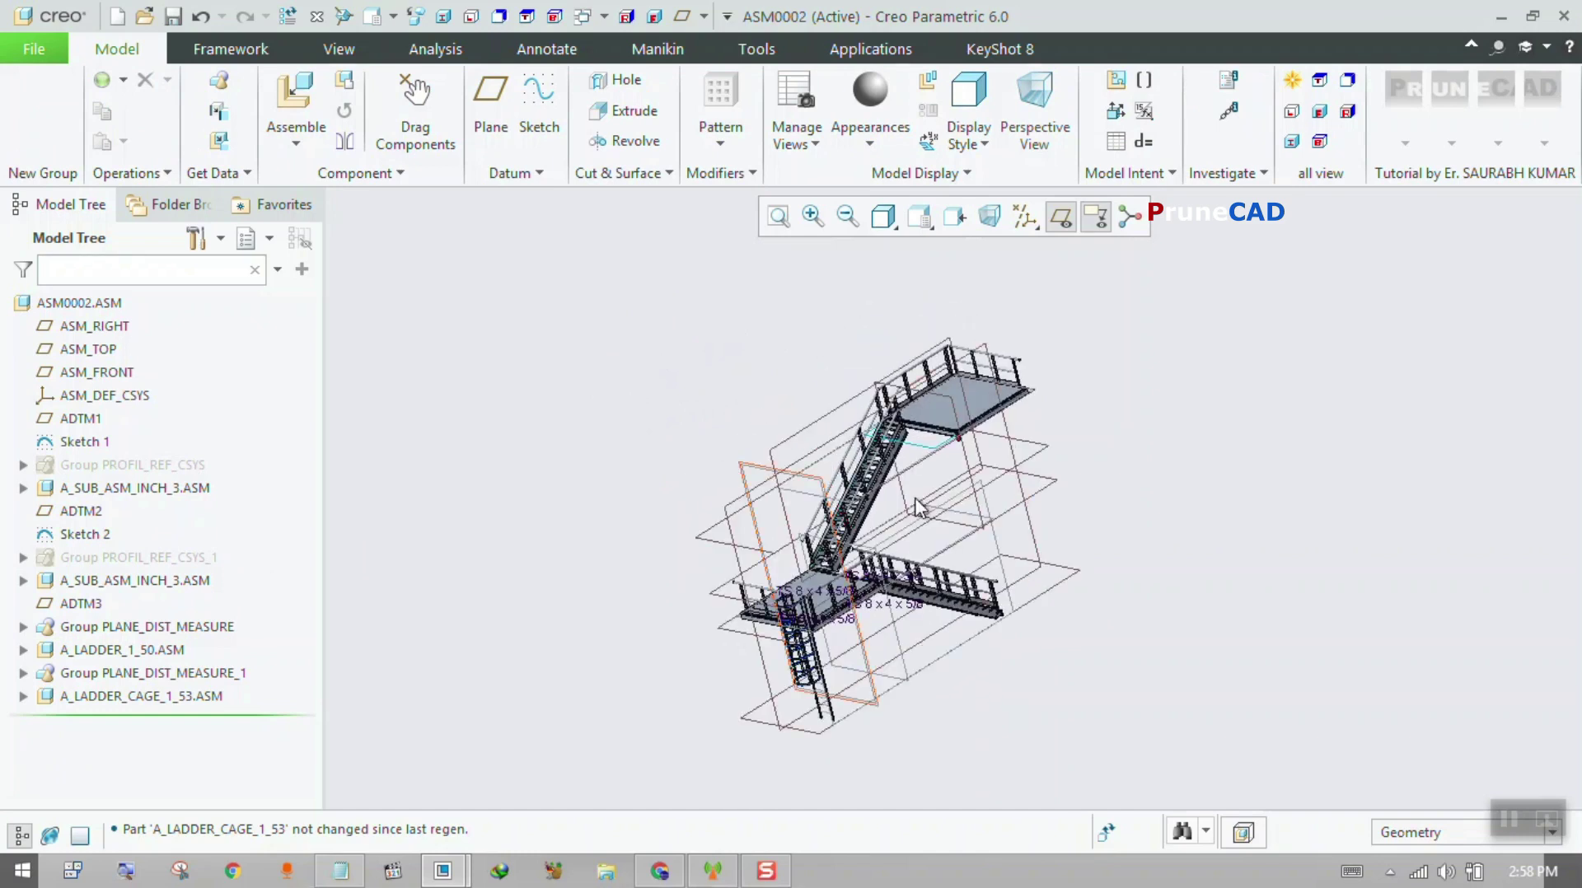